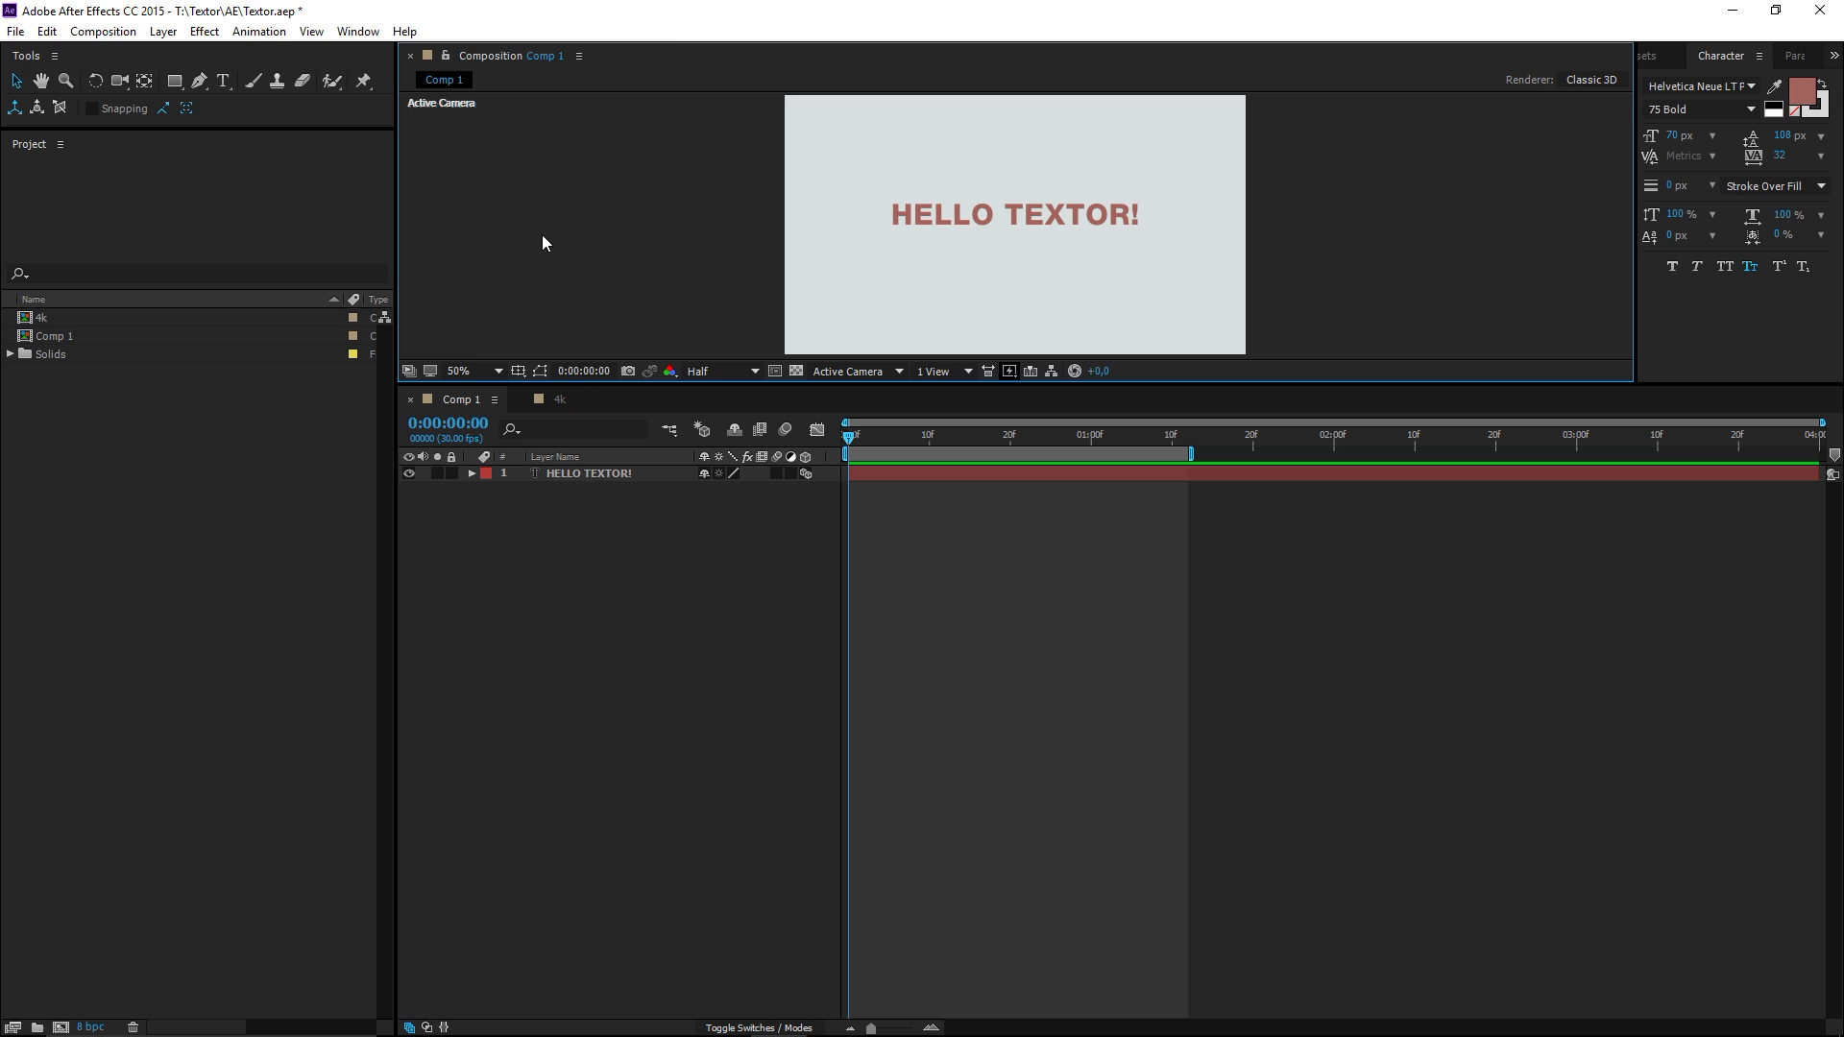
- Launch Textor 1.0 from the Window menu and dock its panel just after the Project tab
left_click(358, 31)
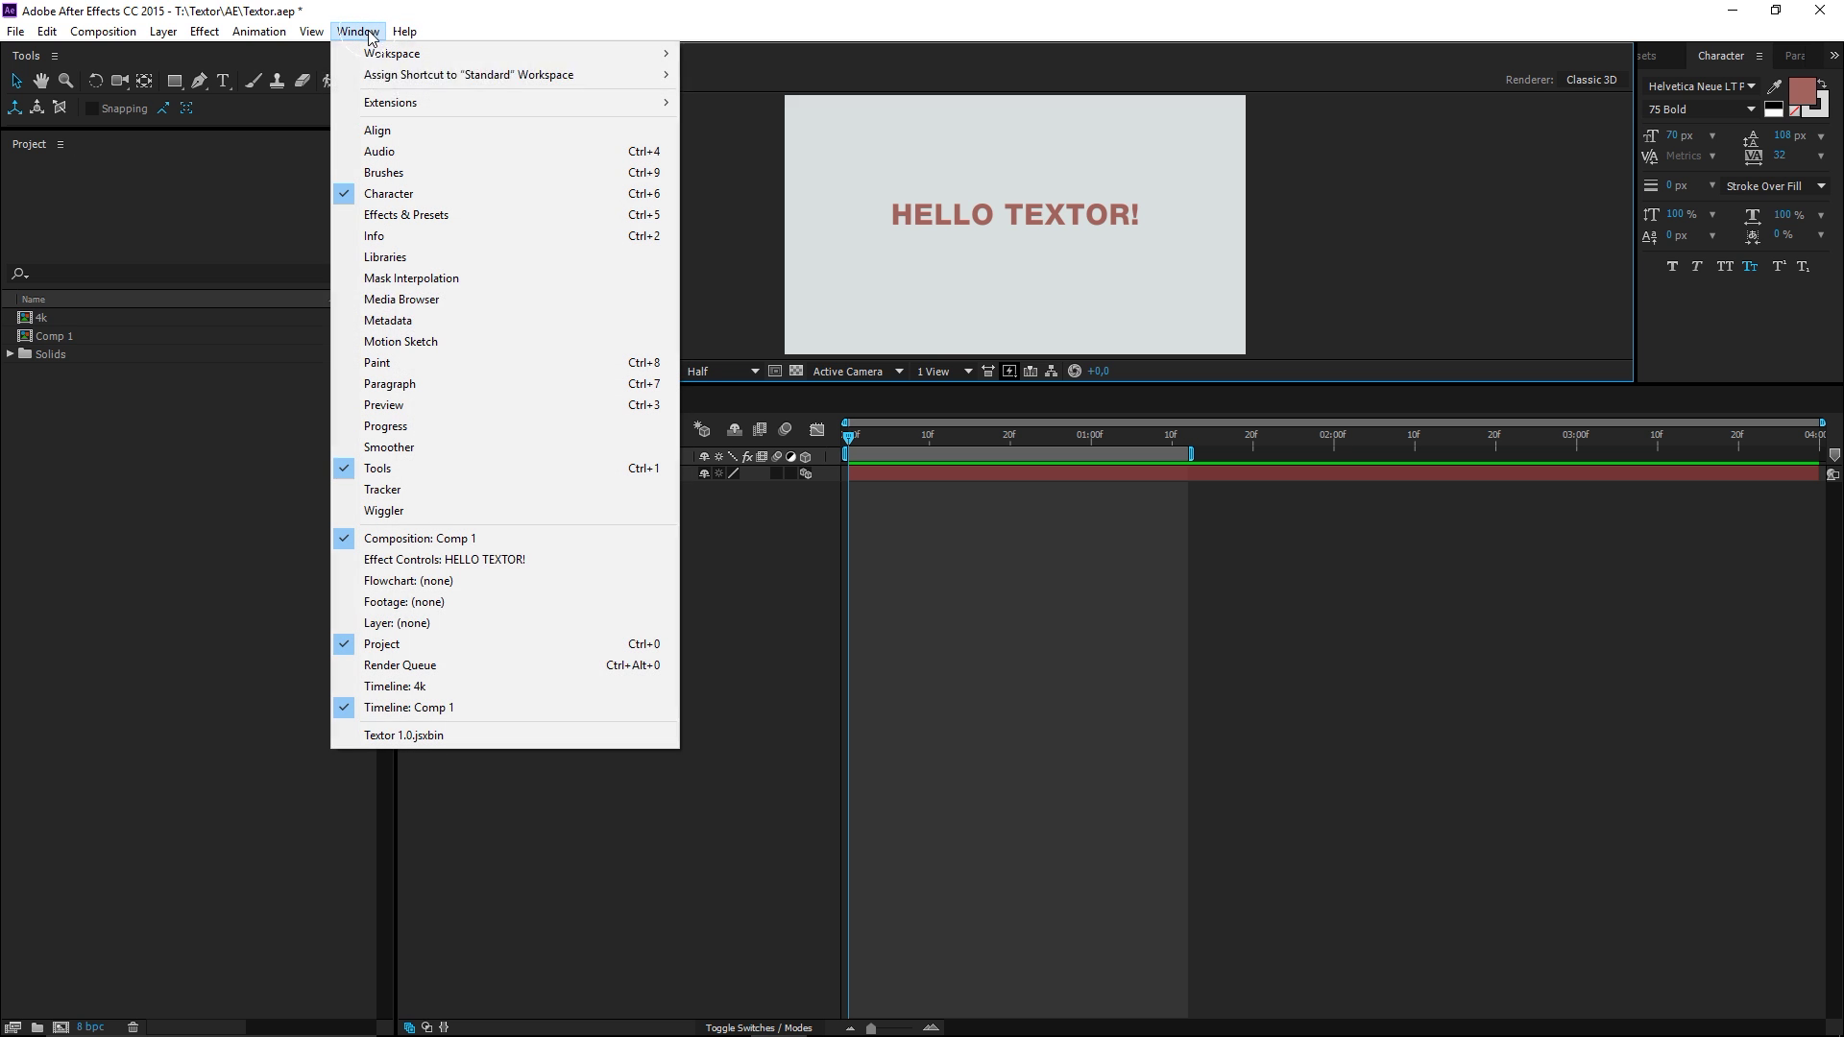
left_click(403, 735)
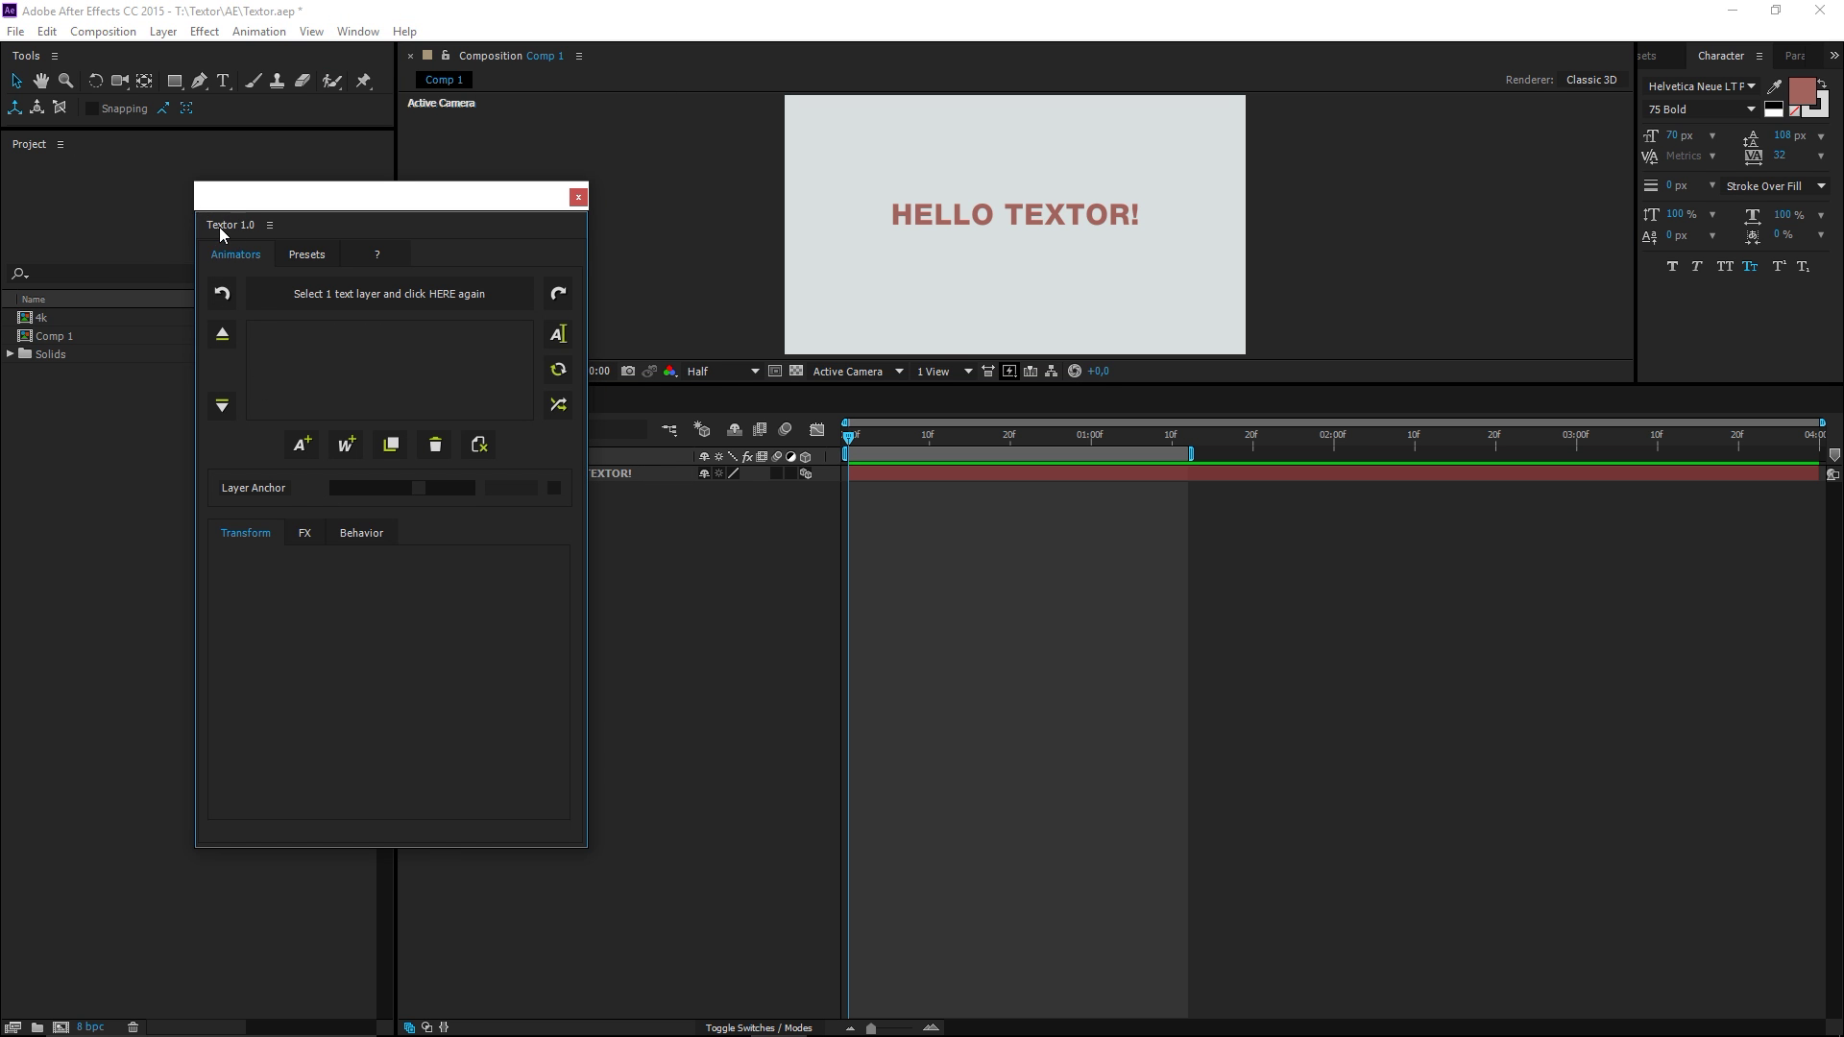
left_click_drag(219, 227, 226, 142)
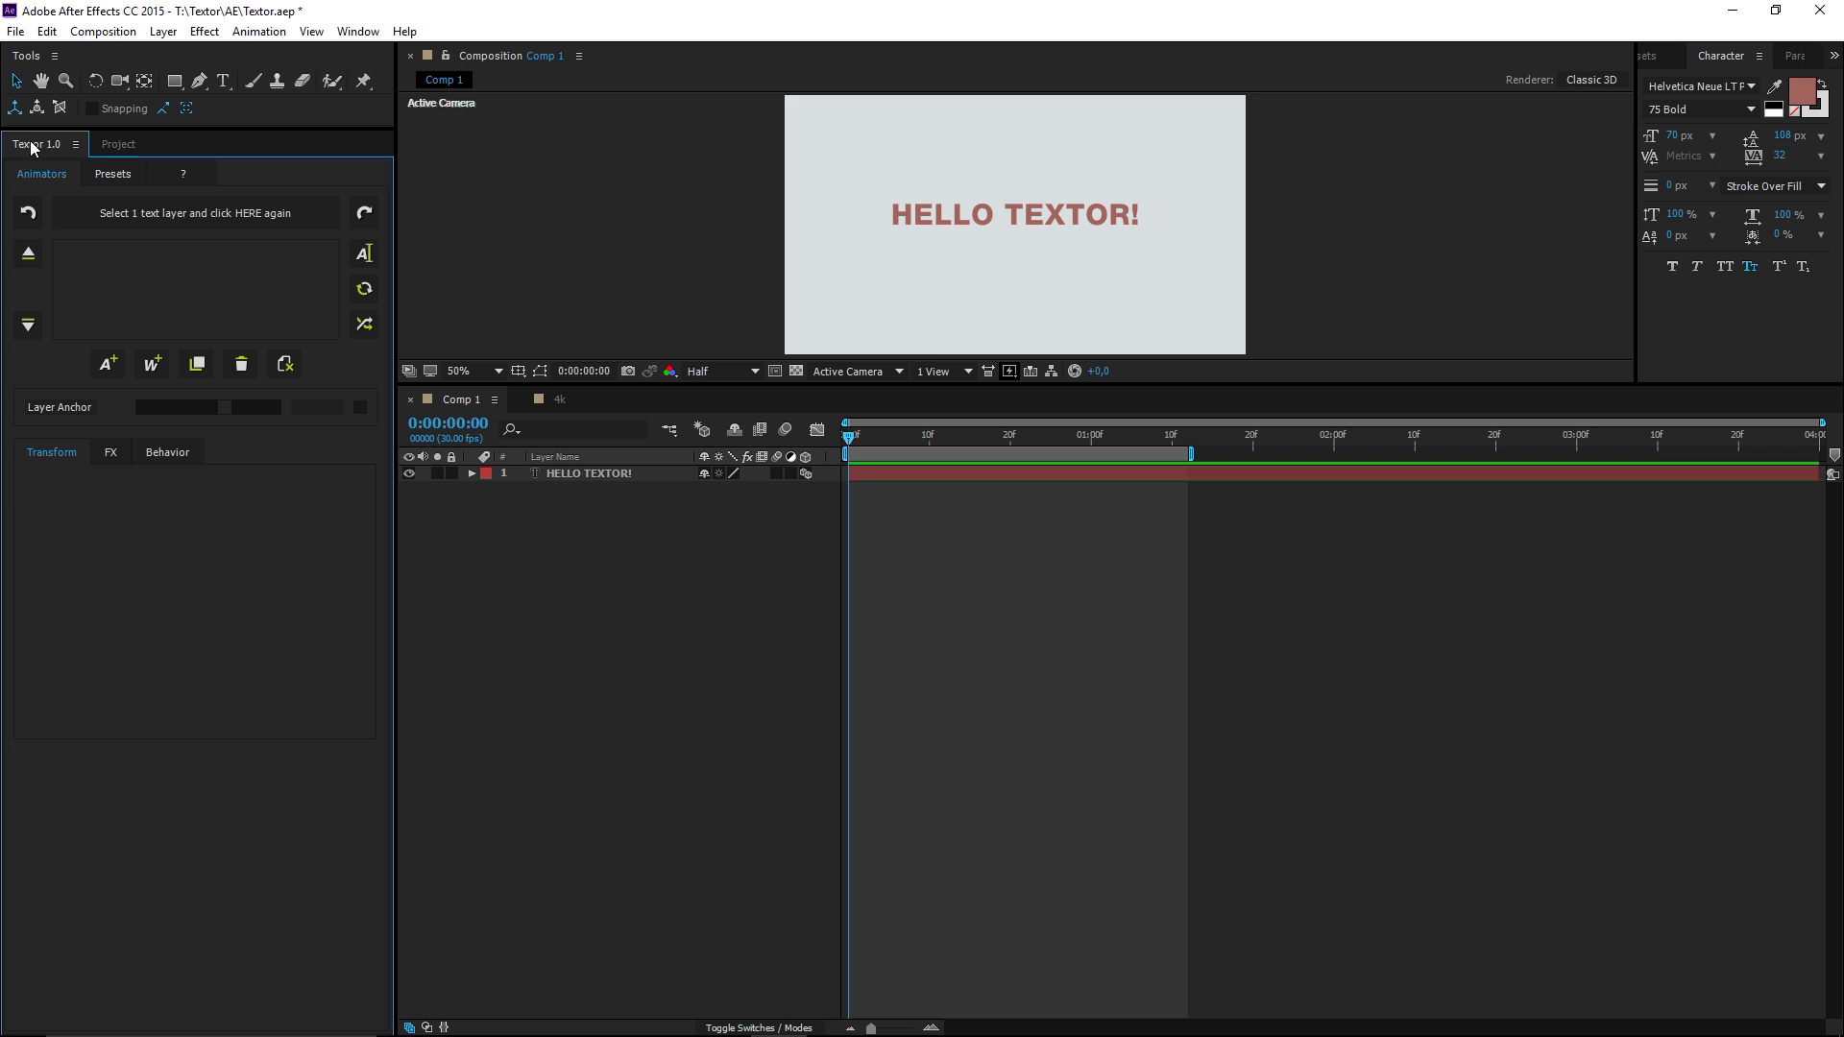
left_click_drag(38, 143, 180, 143)
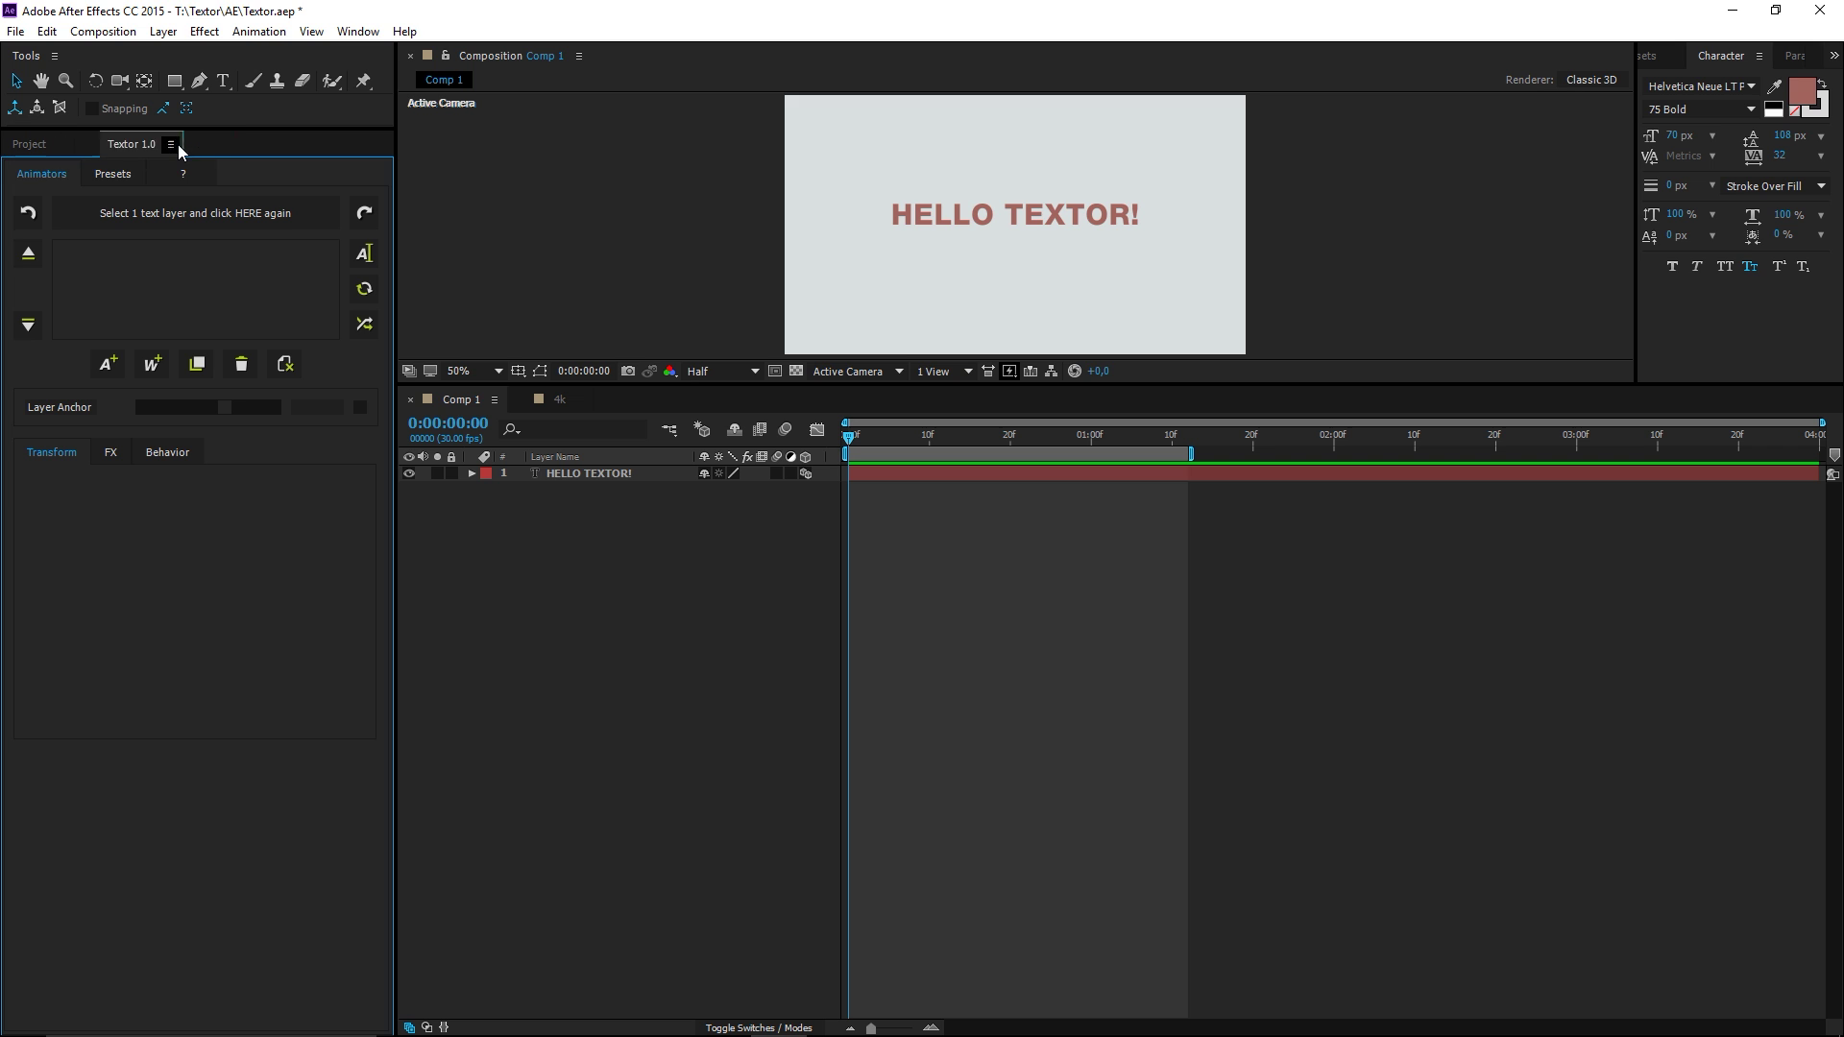
- Load the HELLO TEXTOR! layer into Textor, add Animator 1 and set Position Y to -106.43, then preview
left_click(549, 474)
left_click(147, 322)
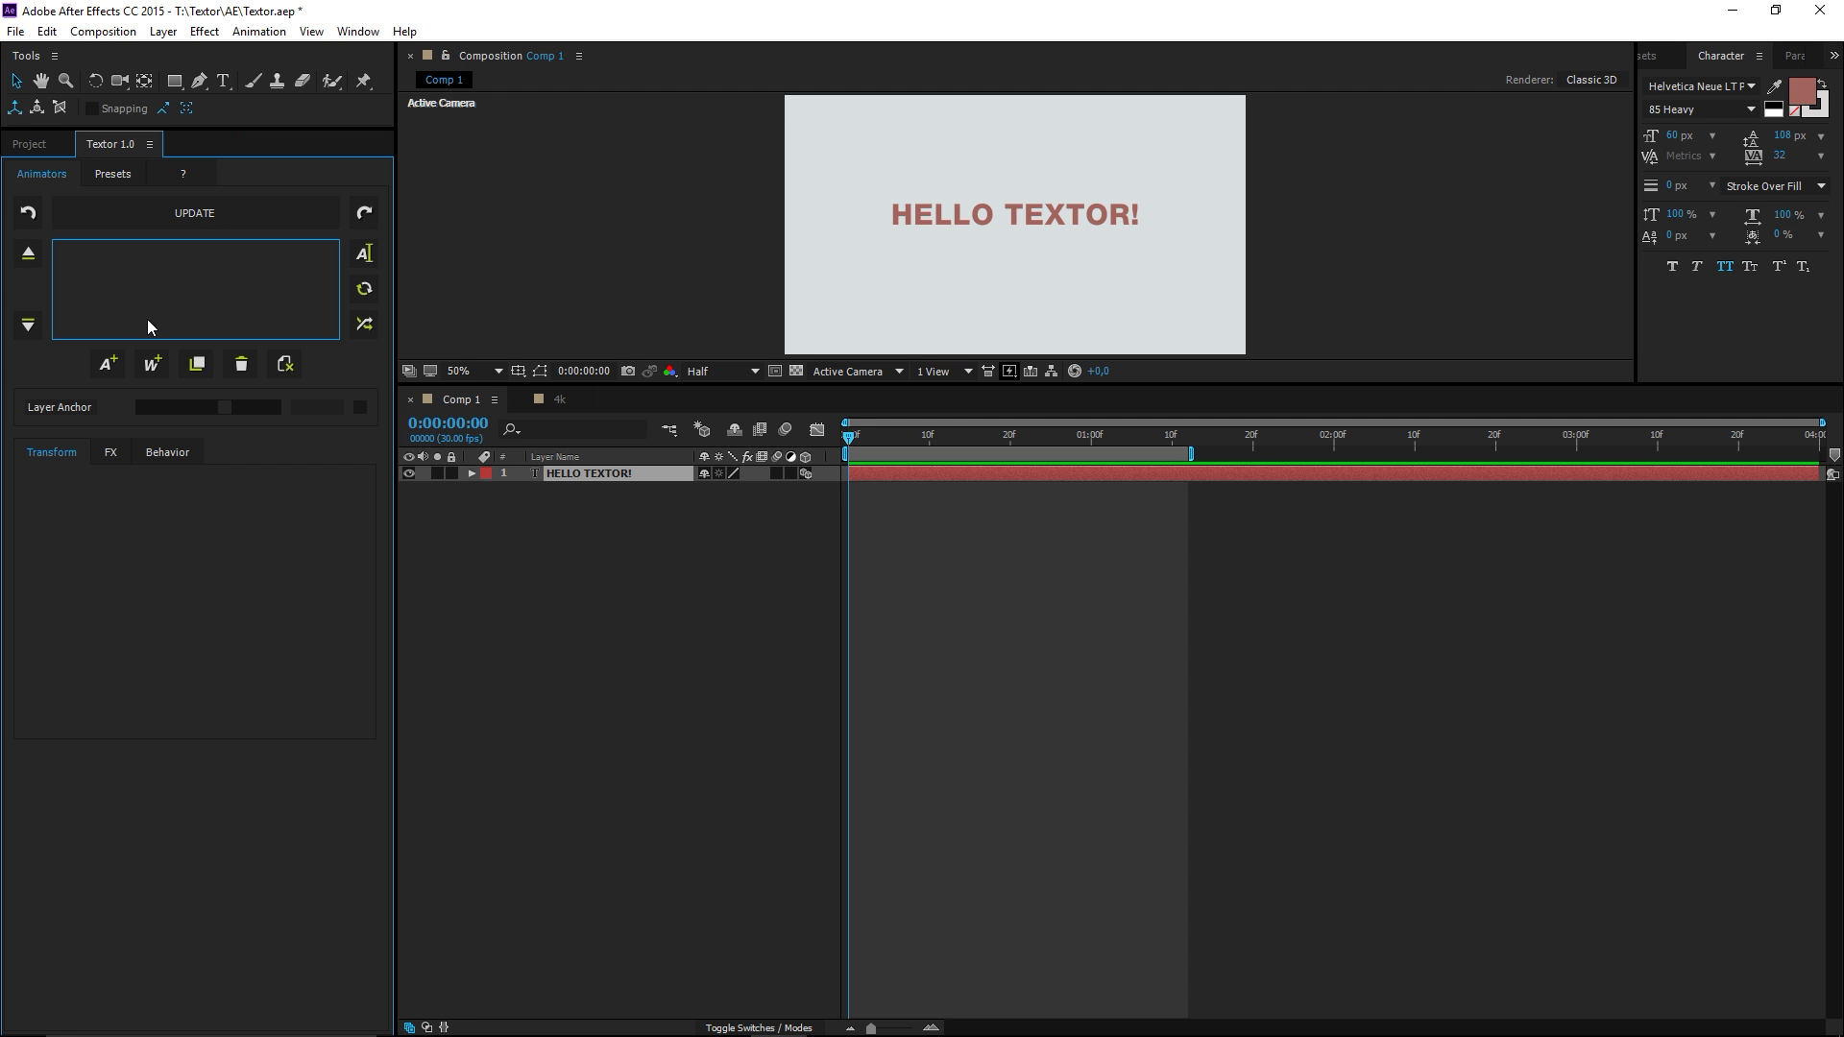
left_click(109, 364)
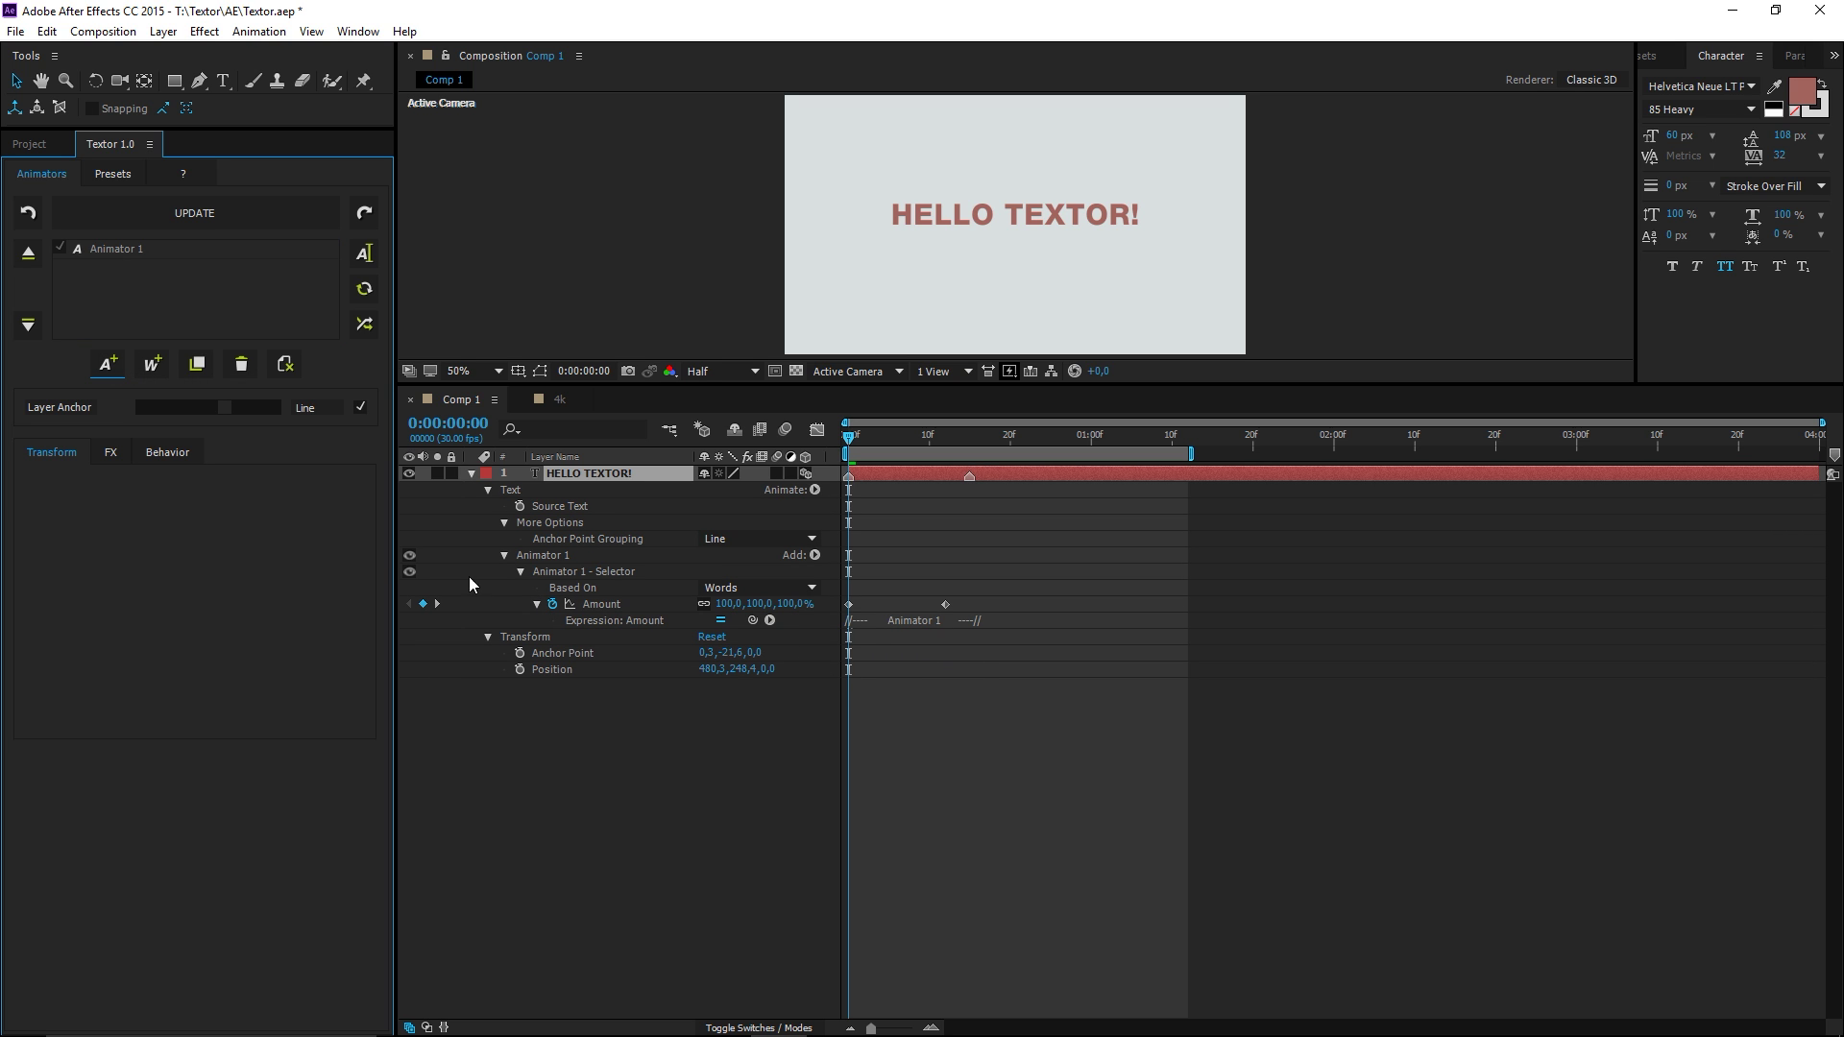
left_click(138, 250)
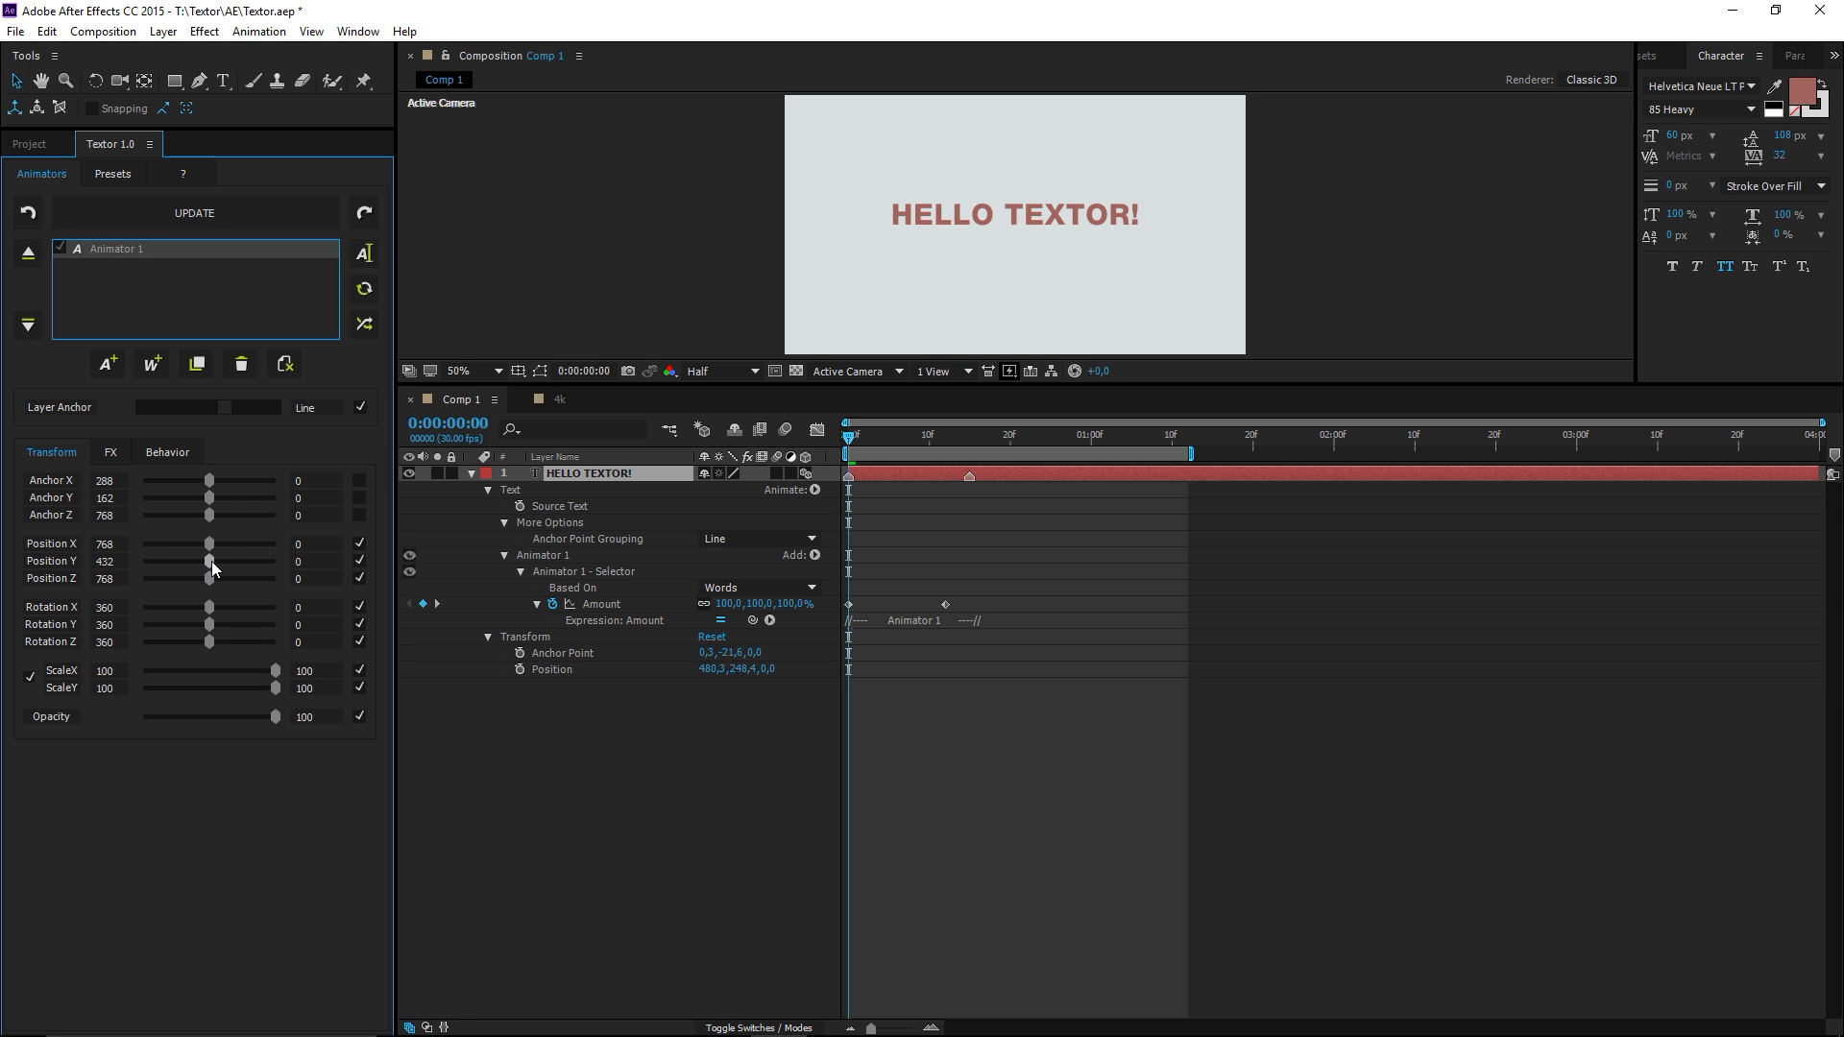
left_click_drag(210, 561, 194, 561)
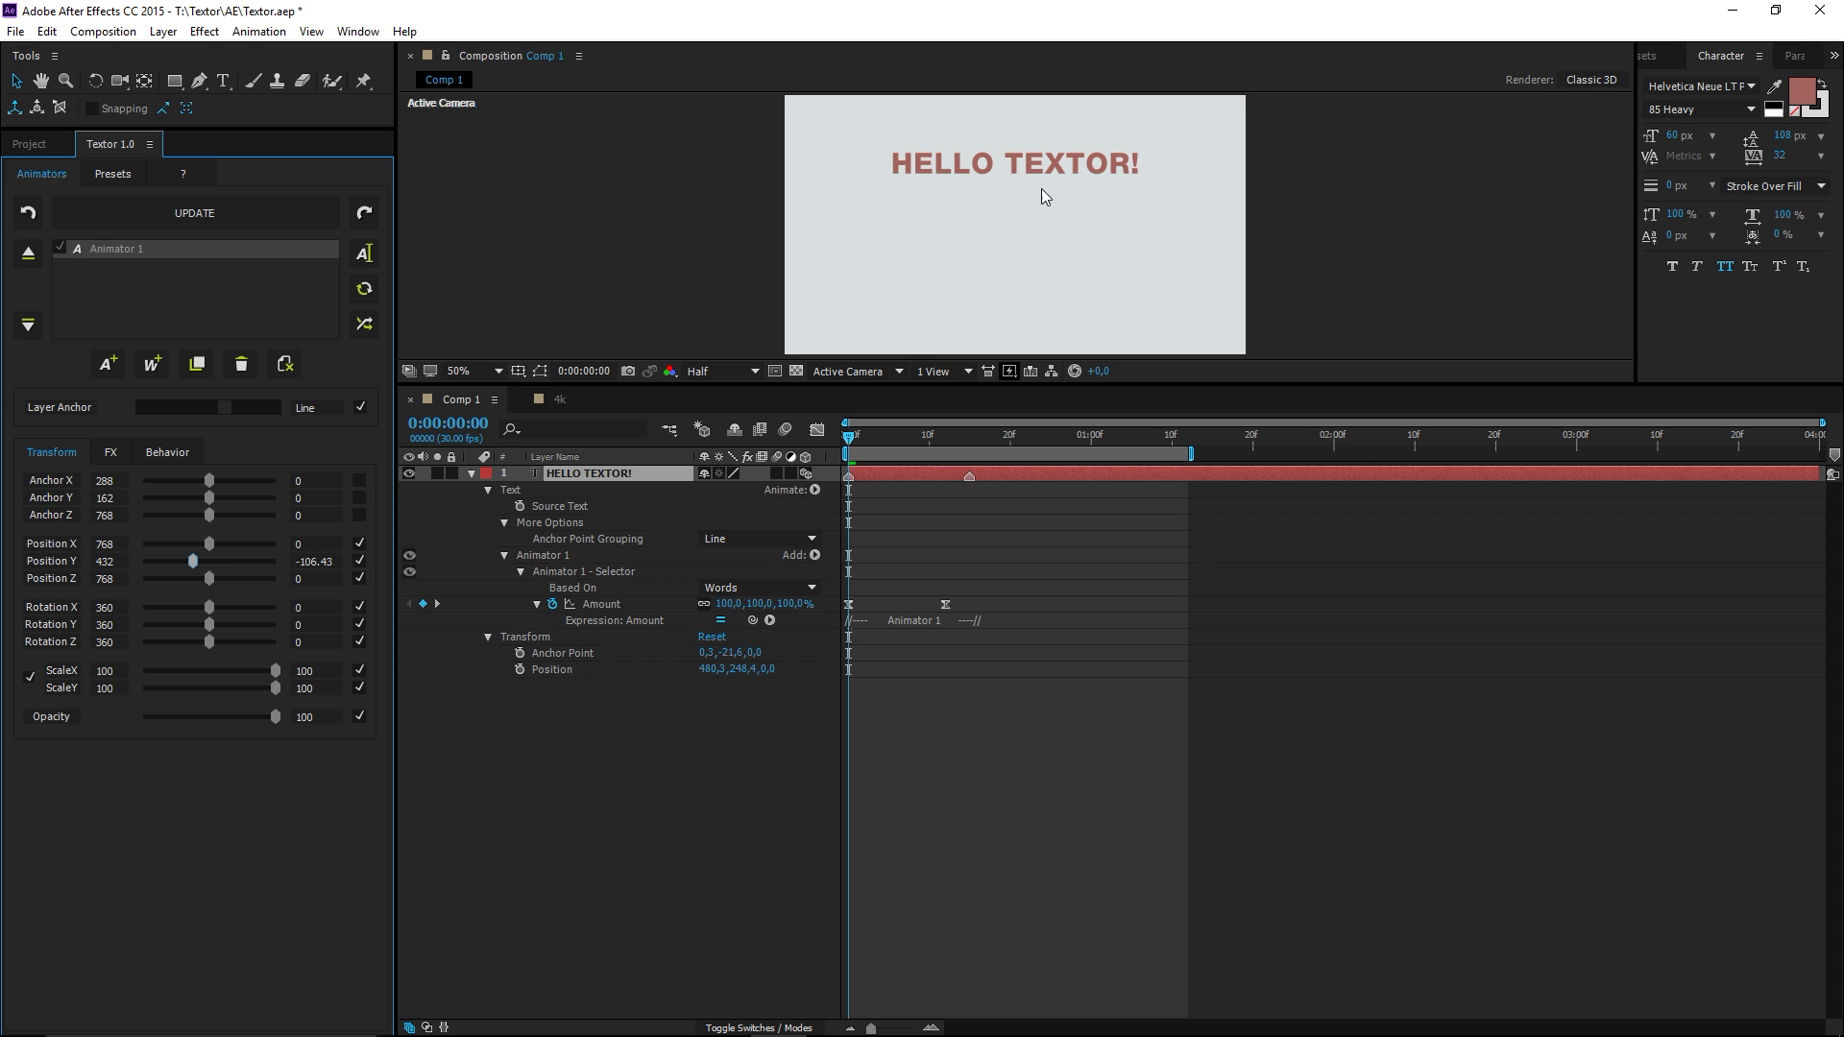
left_click(924, 415)
key("space")
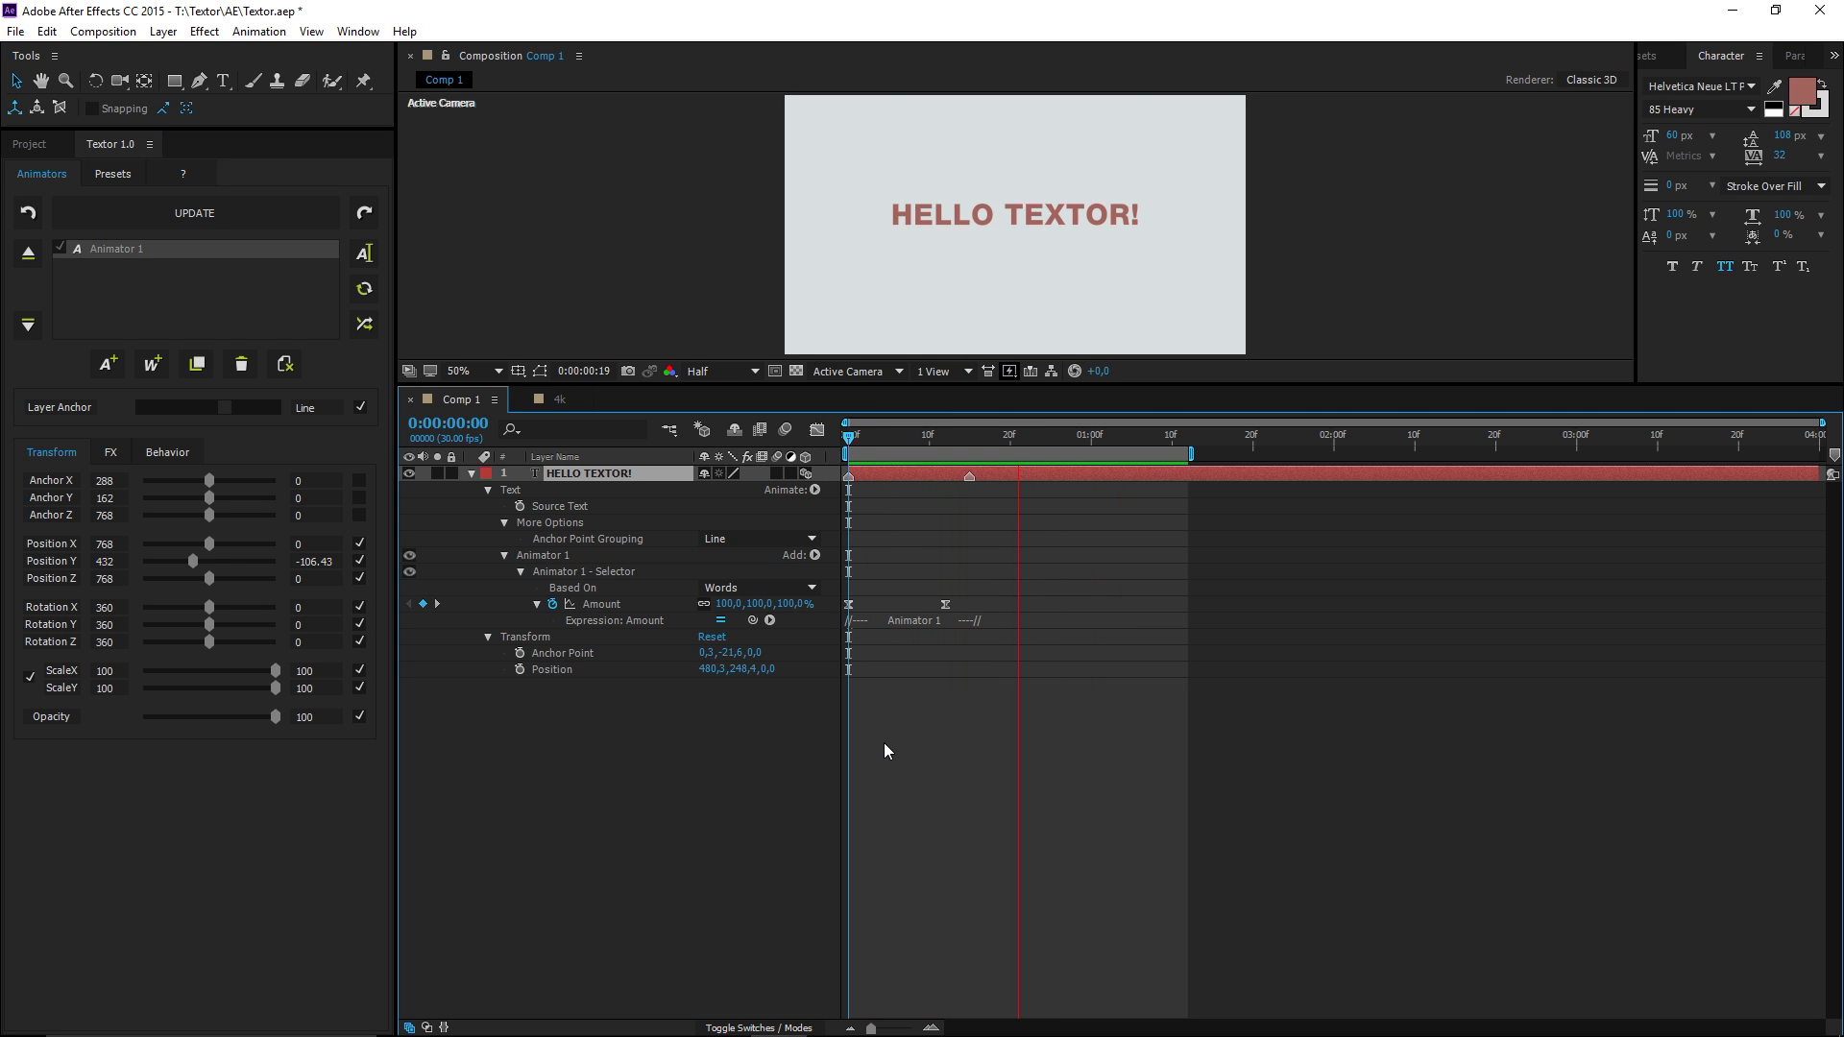
key("space")
left_click_drag(943, 605, 1089, 605)
key("Home")
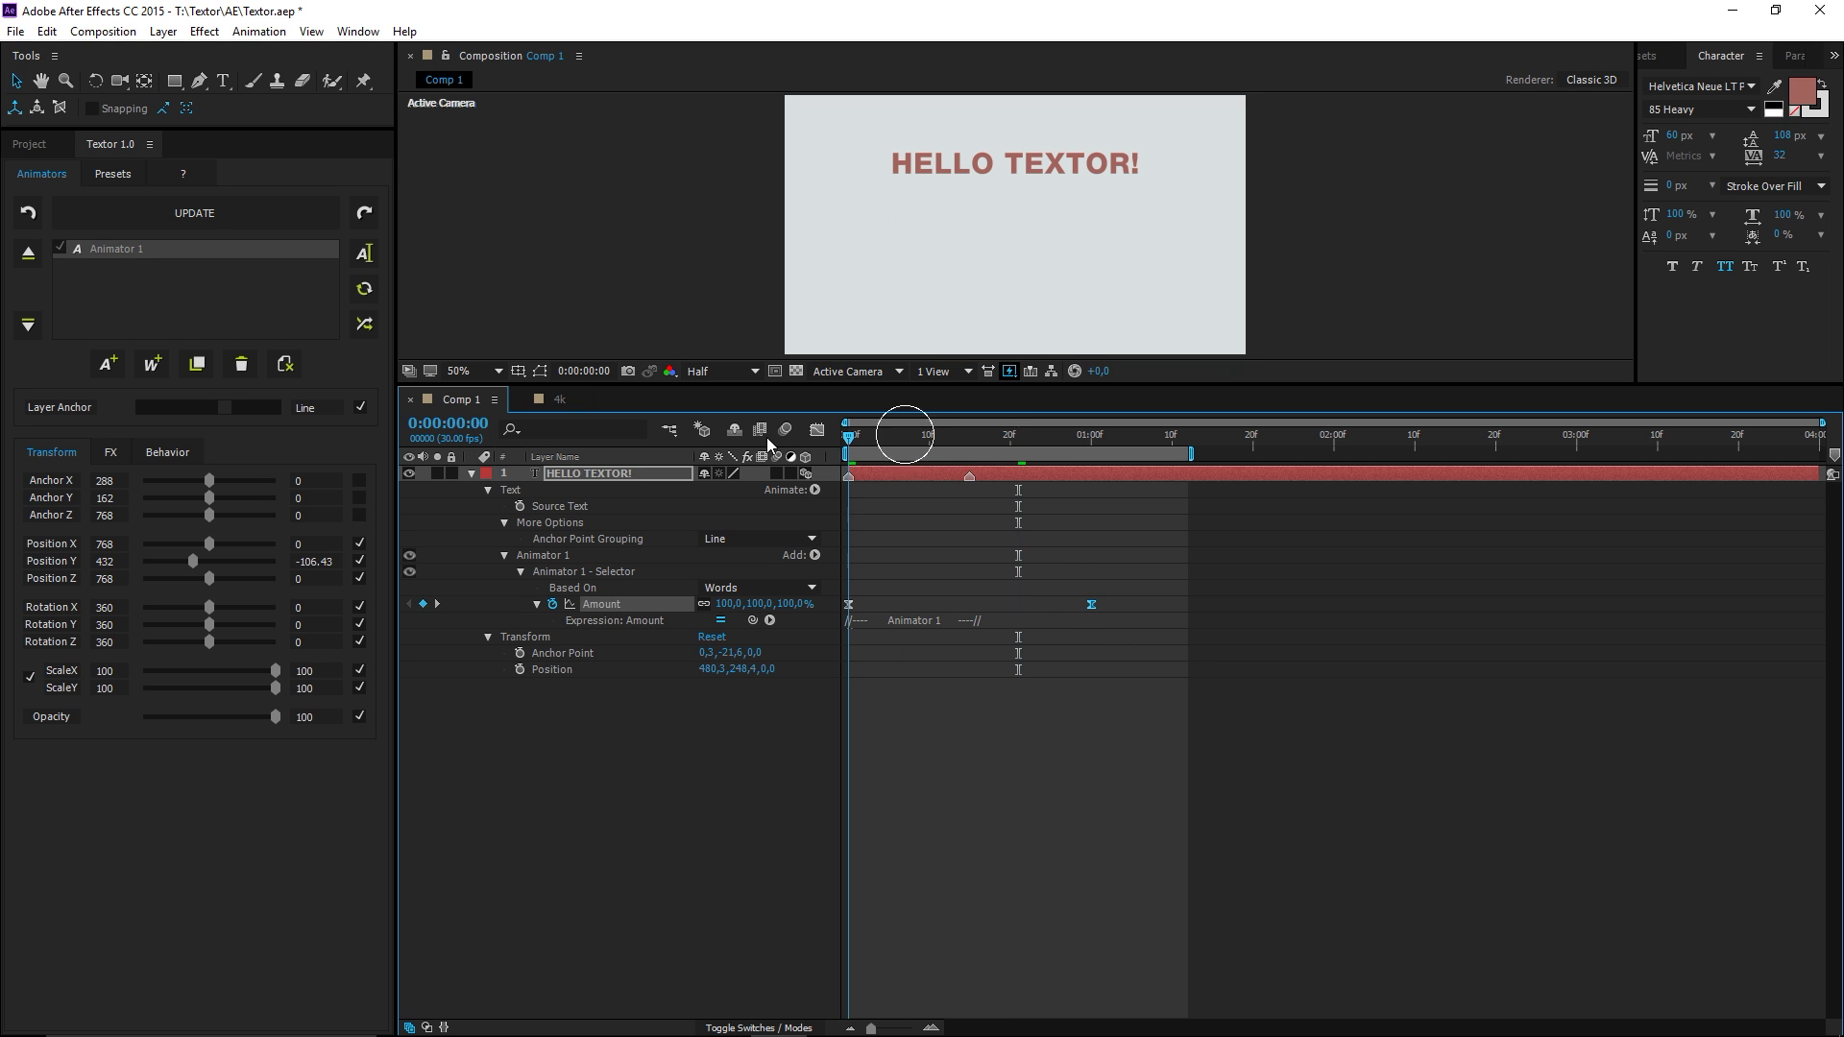
key("space")
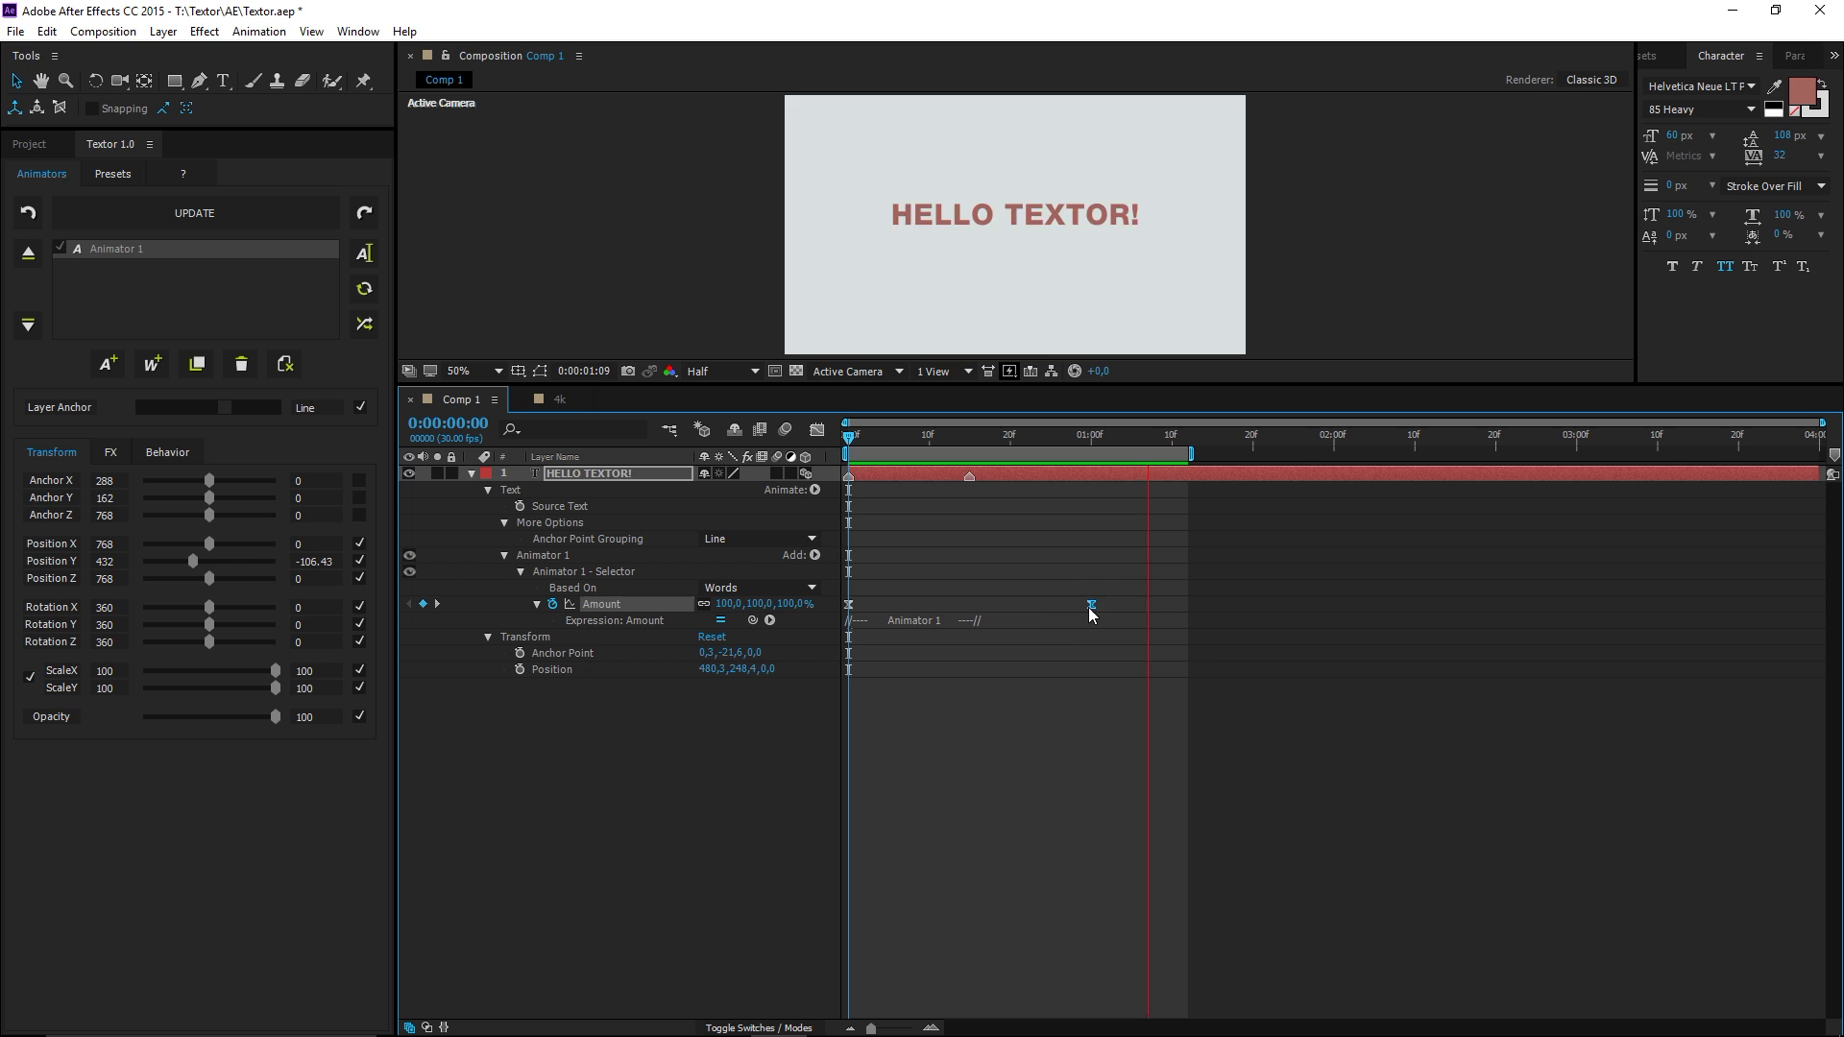
left_click_drag(1091, 604, 944, 607)
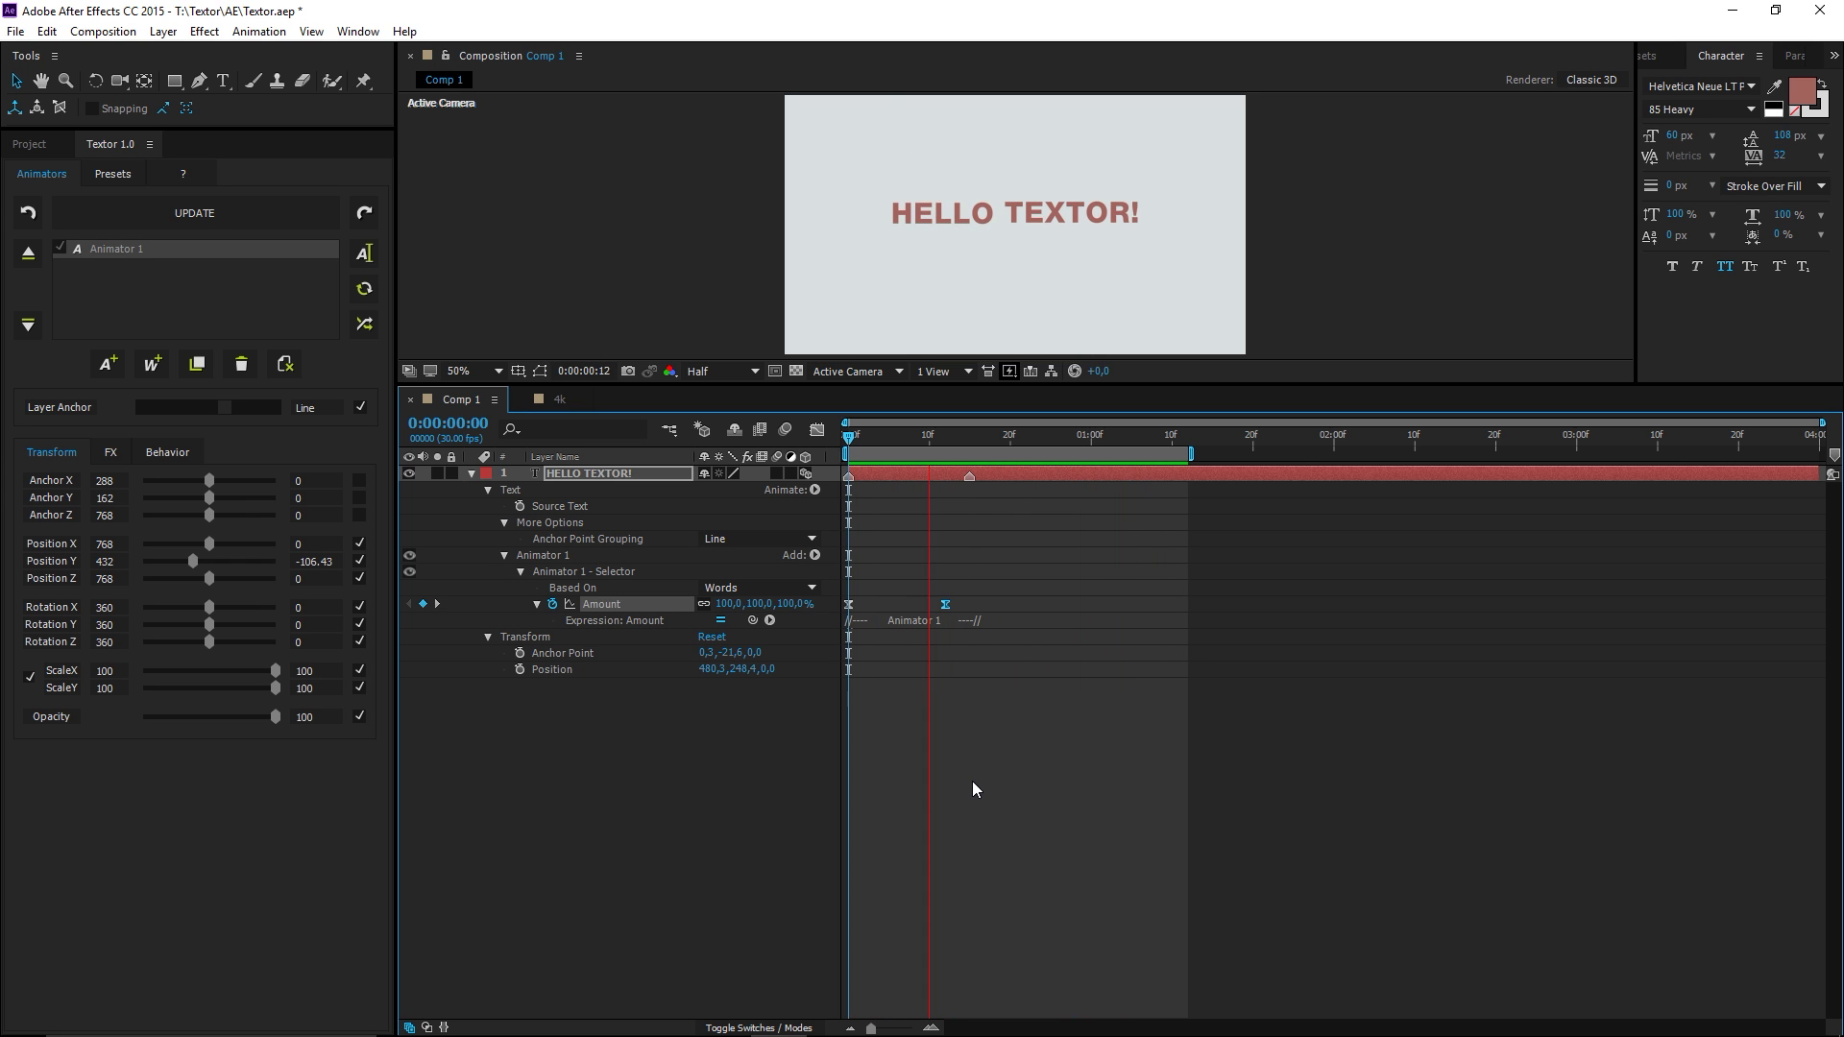
key("space")
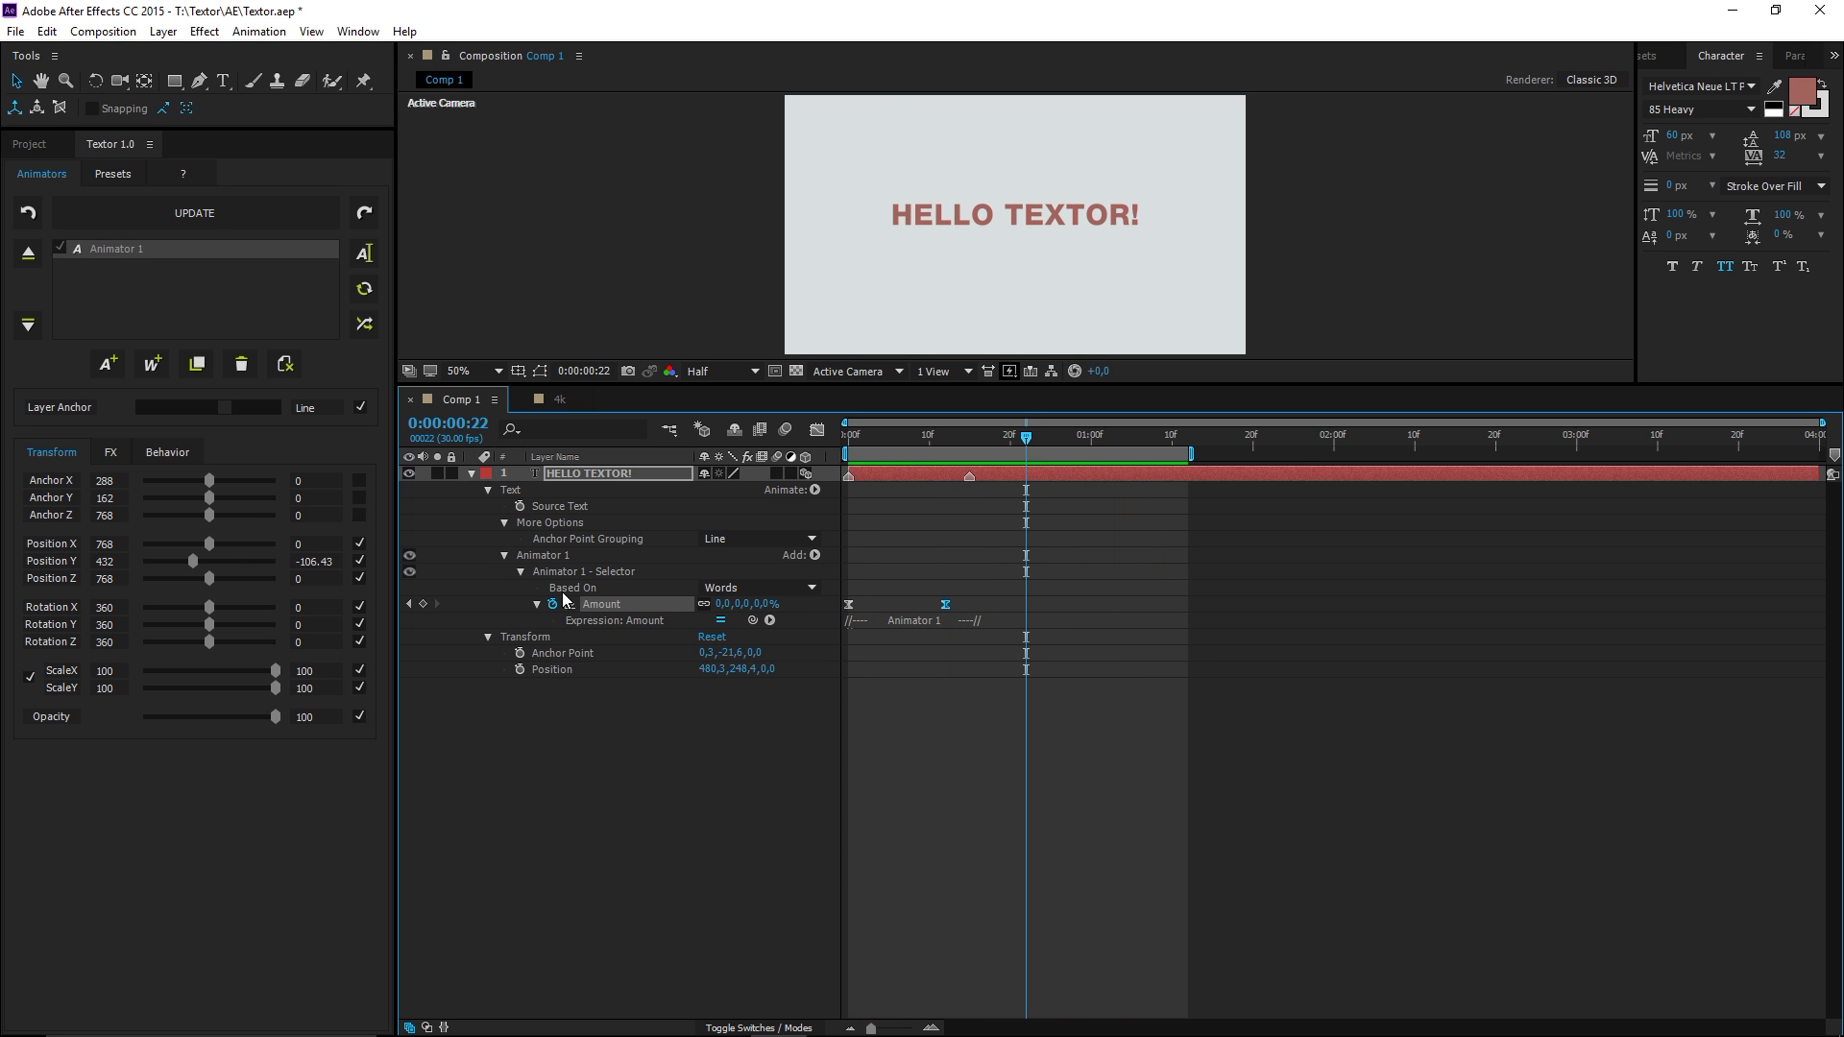
- Base the animator on characters (Chrs) and try Start Ease 100 before returning it to 0
left_click(173, 453)
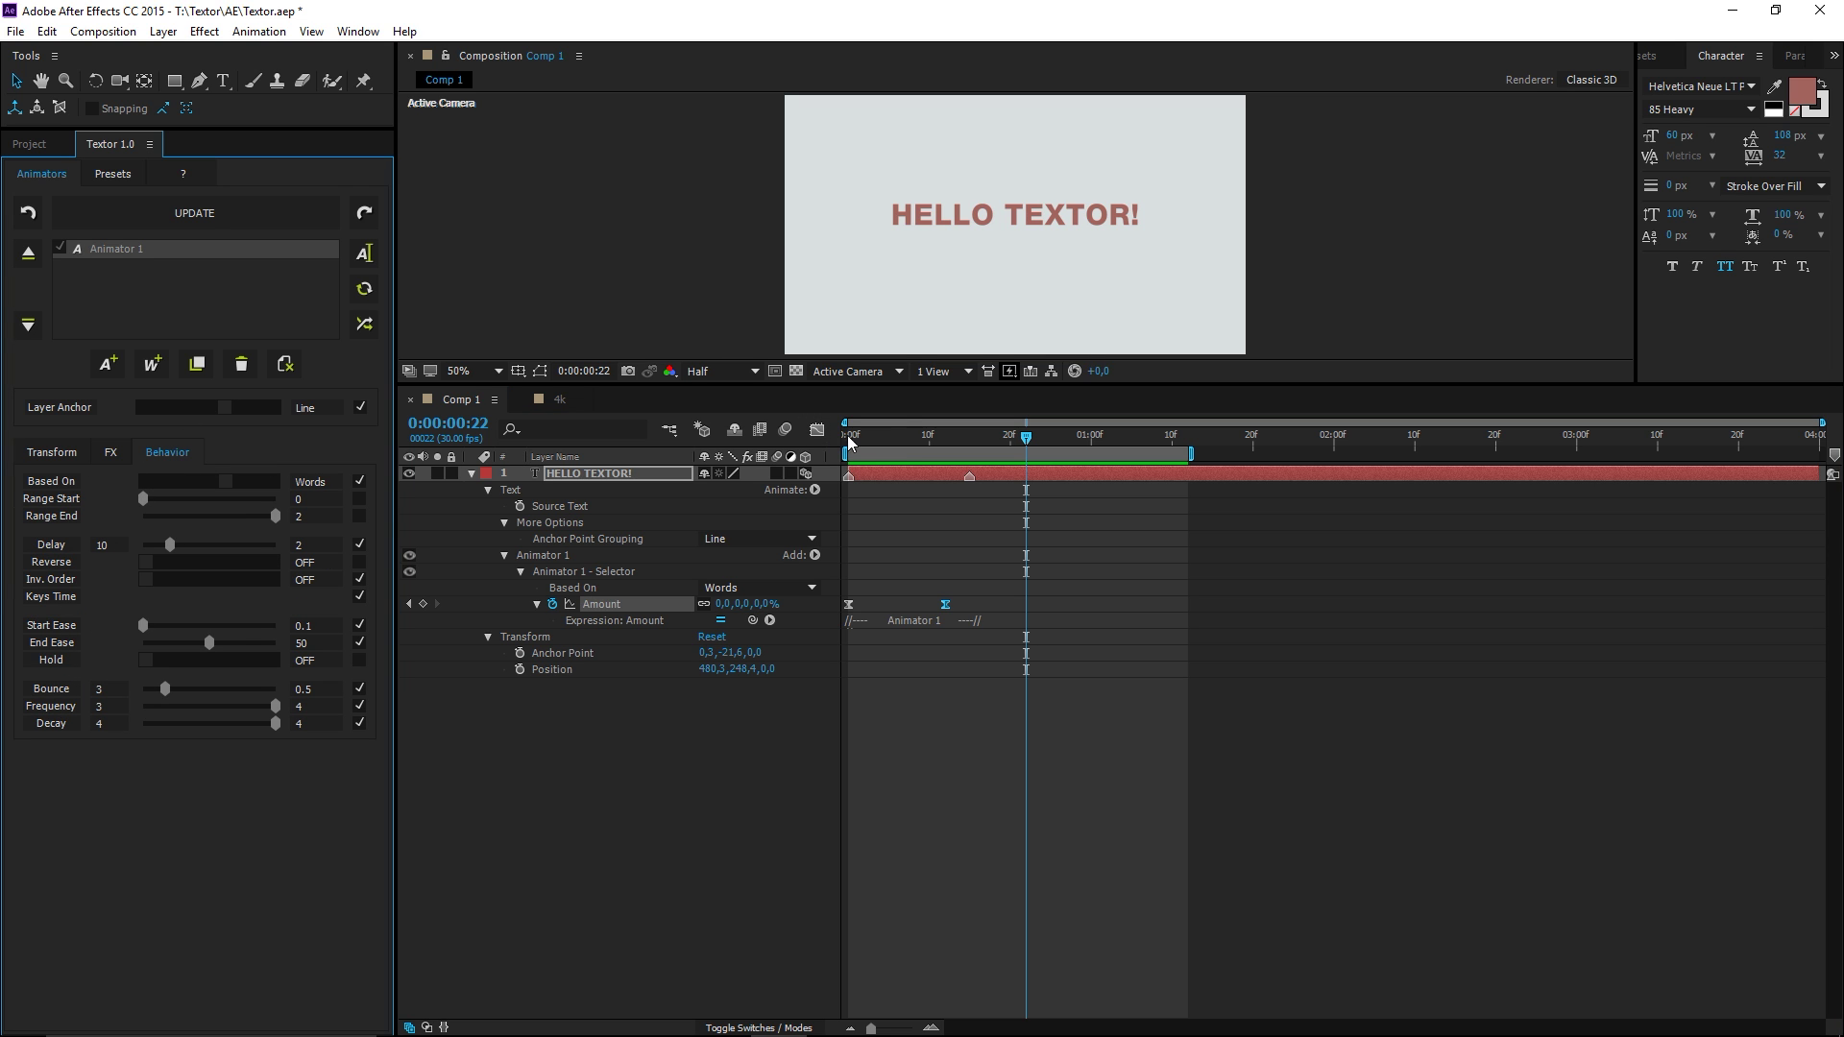
left_click_drag(890, 440, 813, 437)
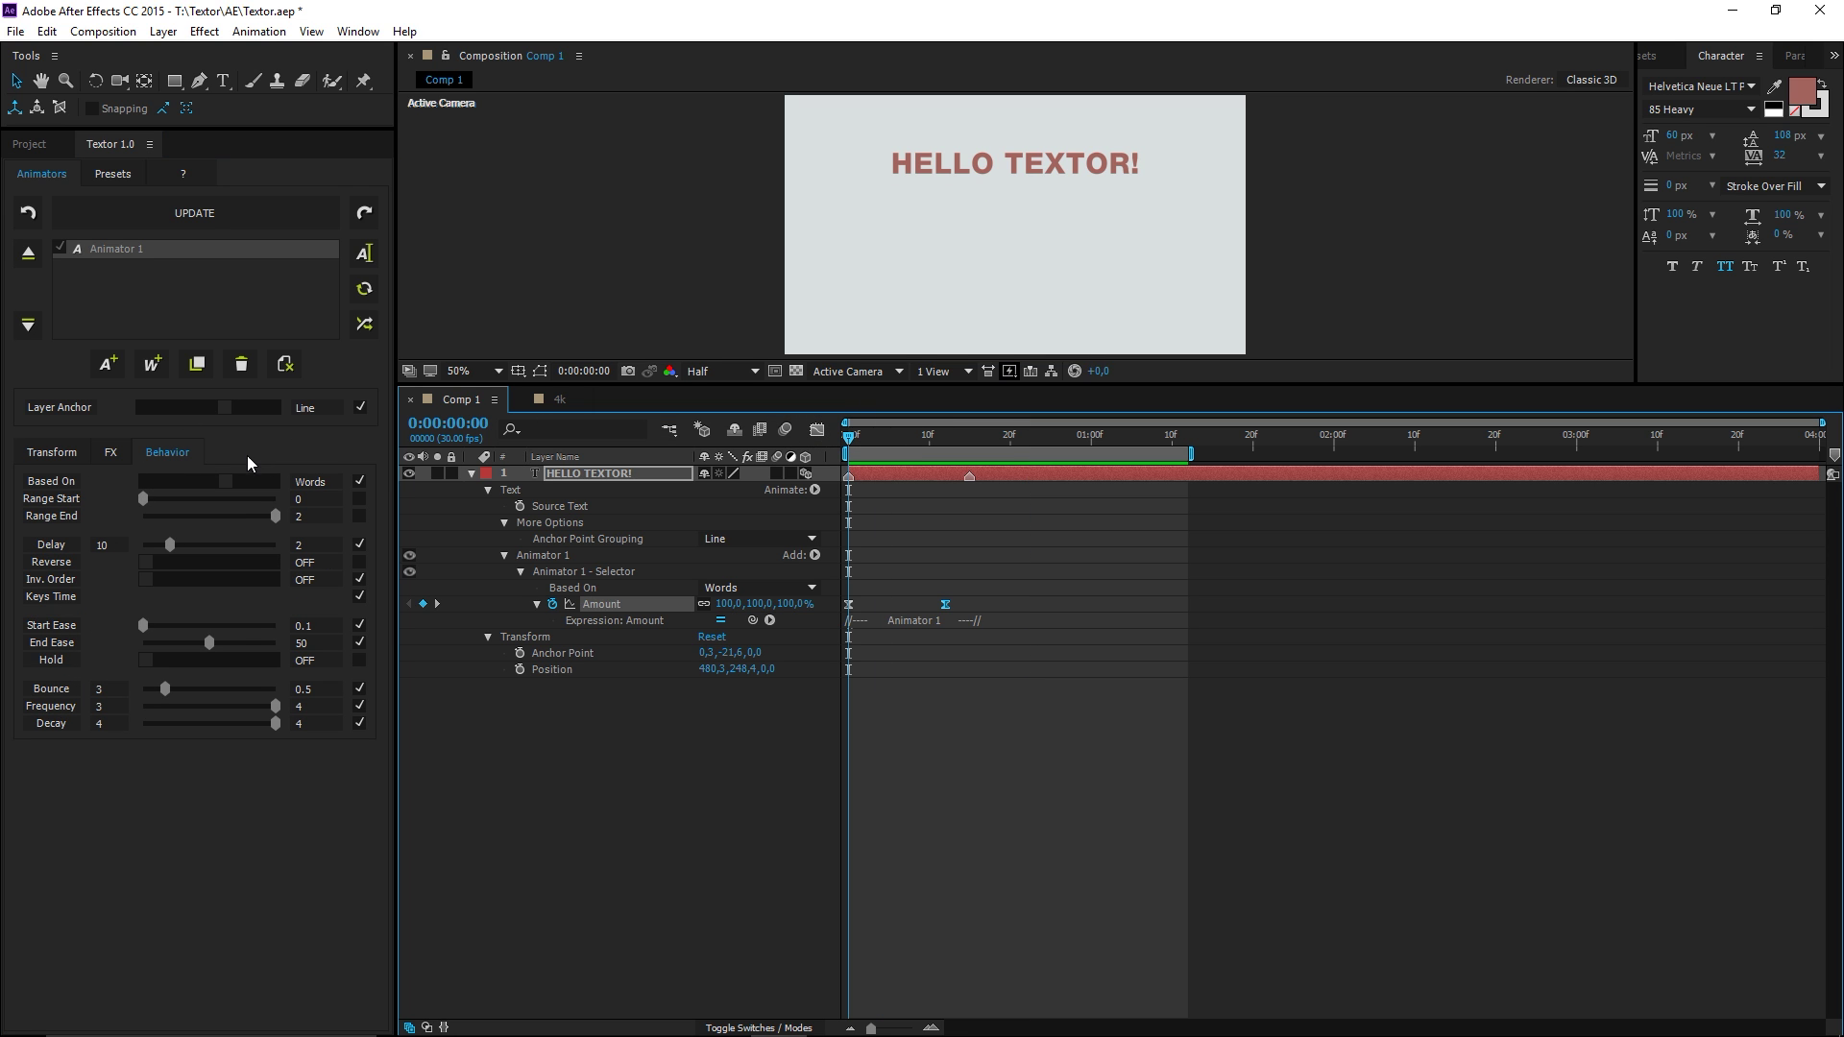
key("space")
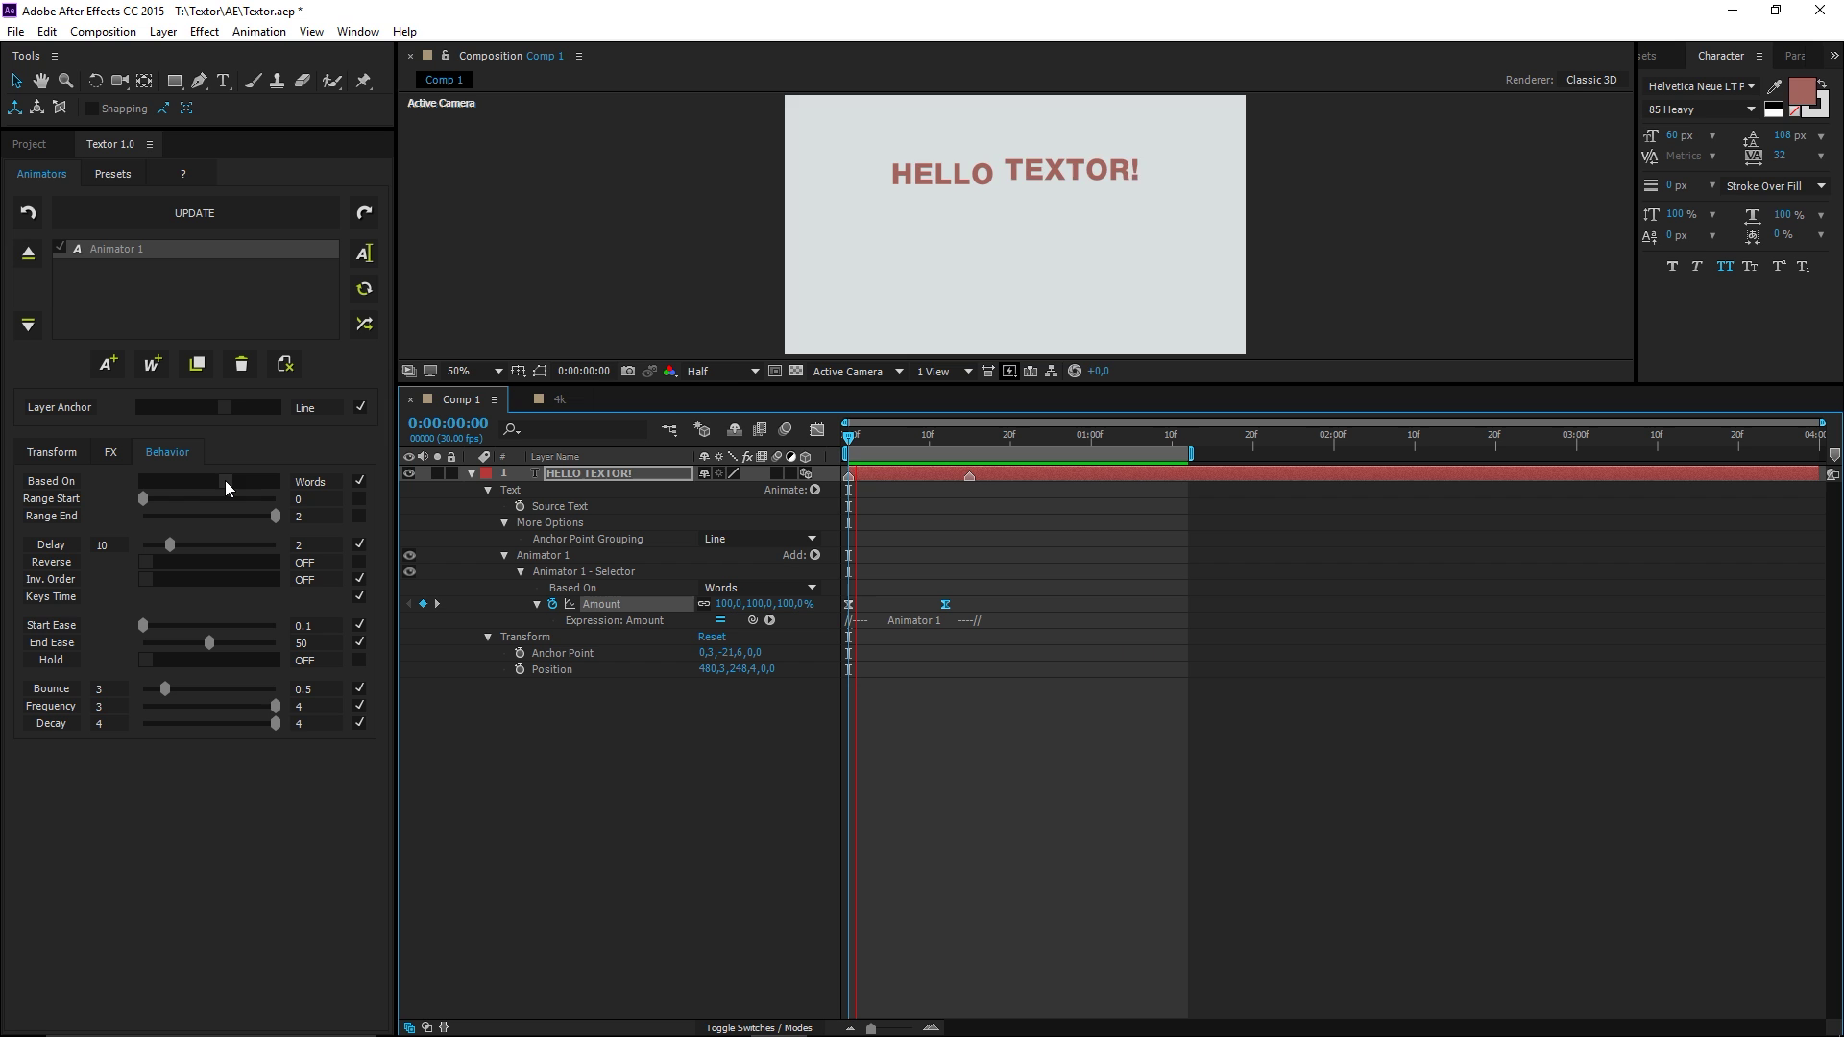
left_click_drag(225, 480, 169, 481)
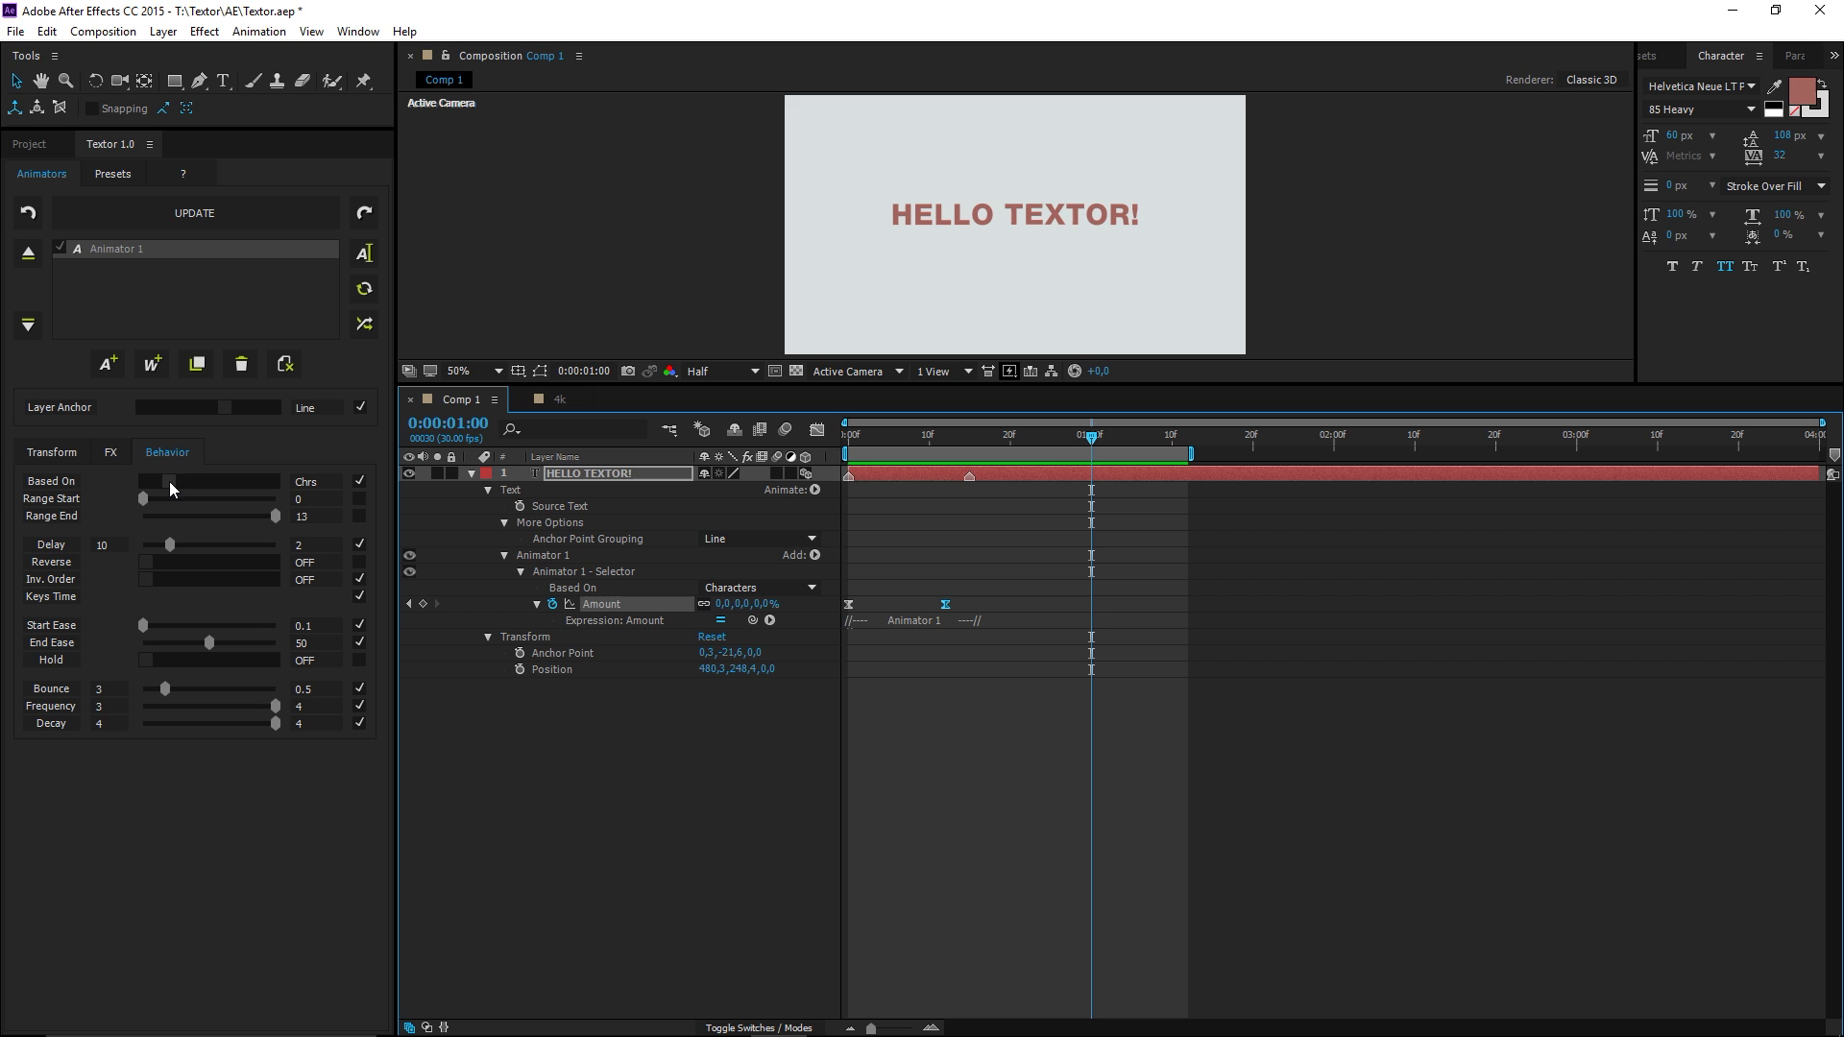
left_click_drag(147, 622, 296, 639)
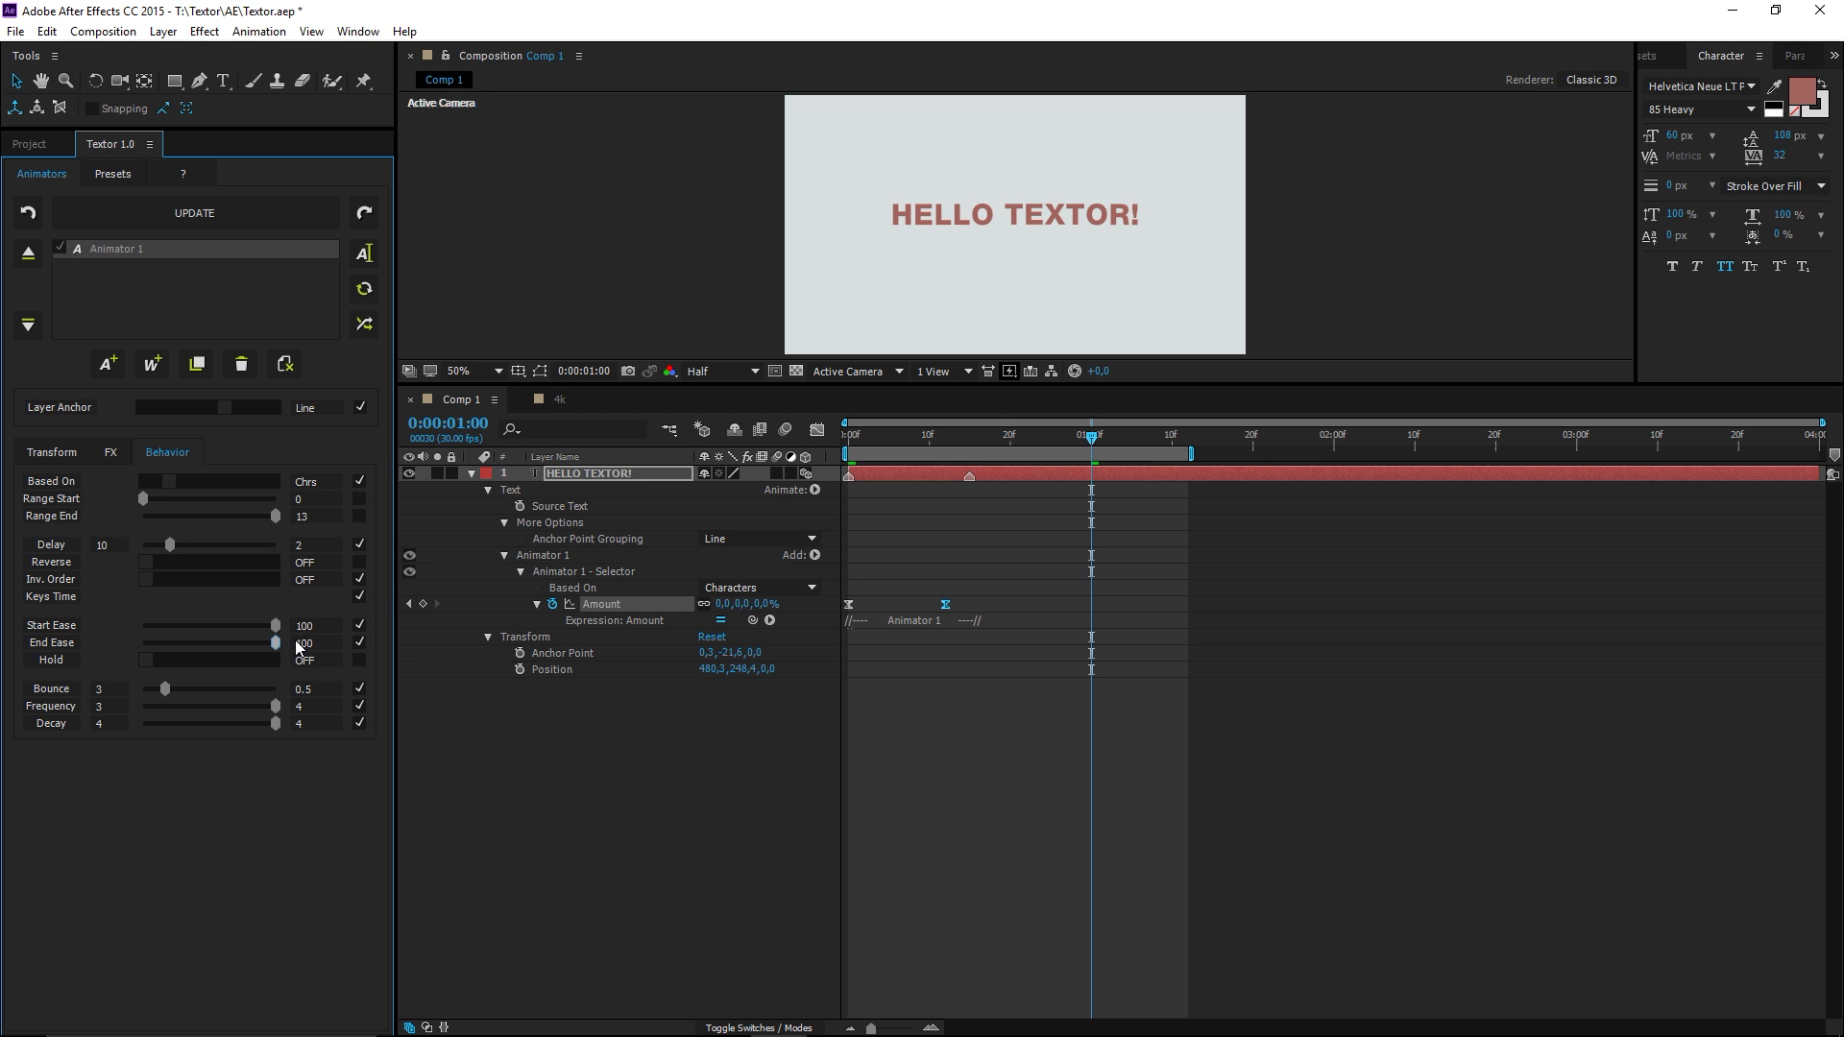
left_click(573, 470)
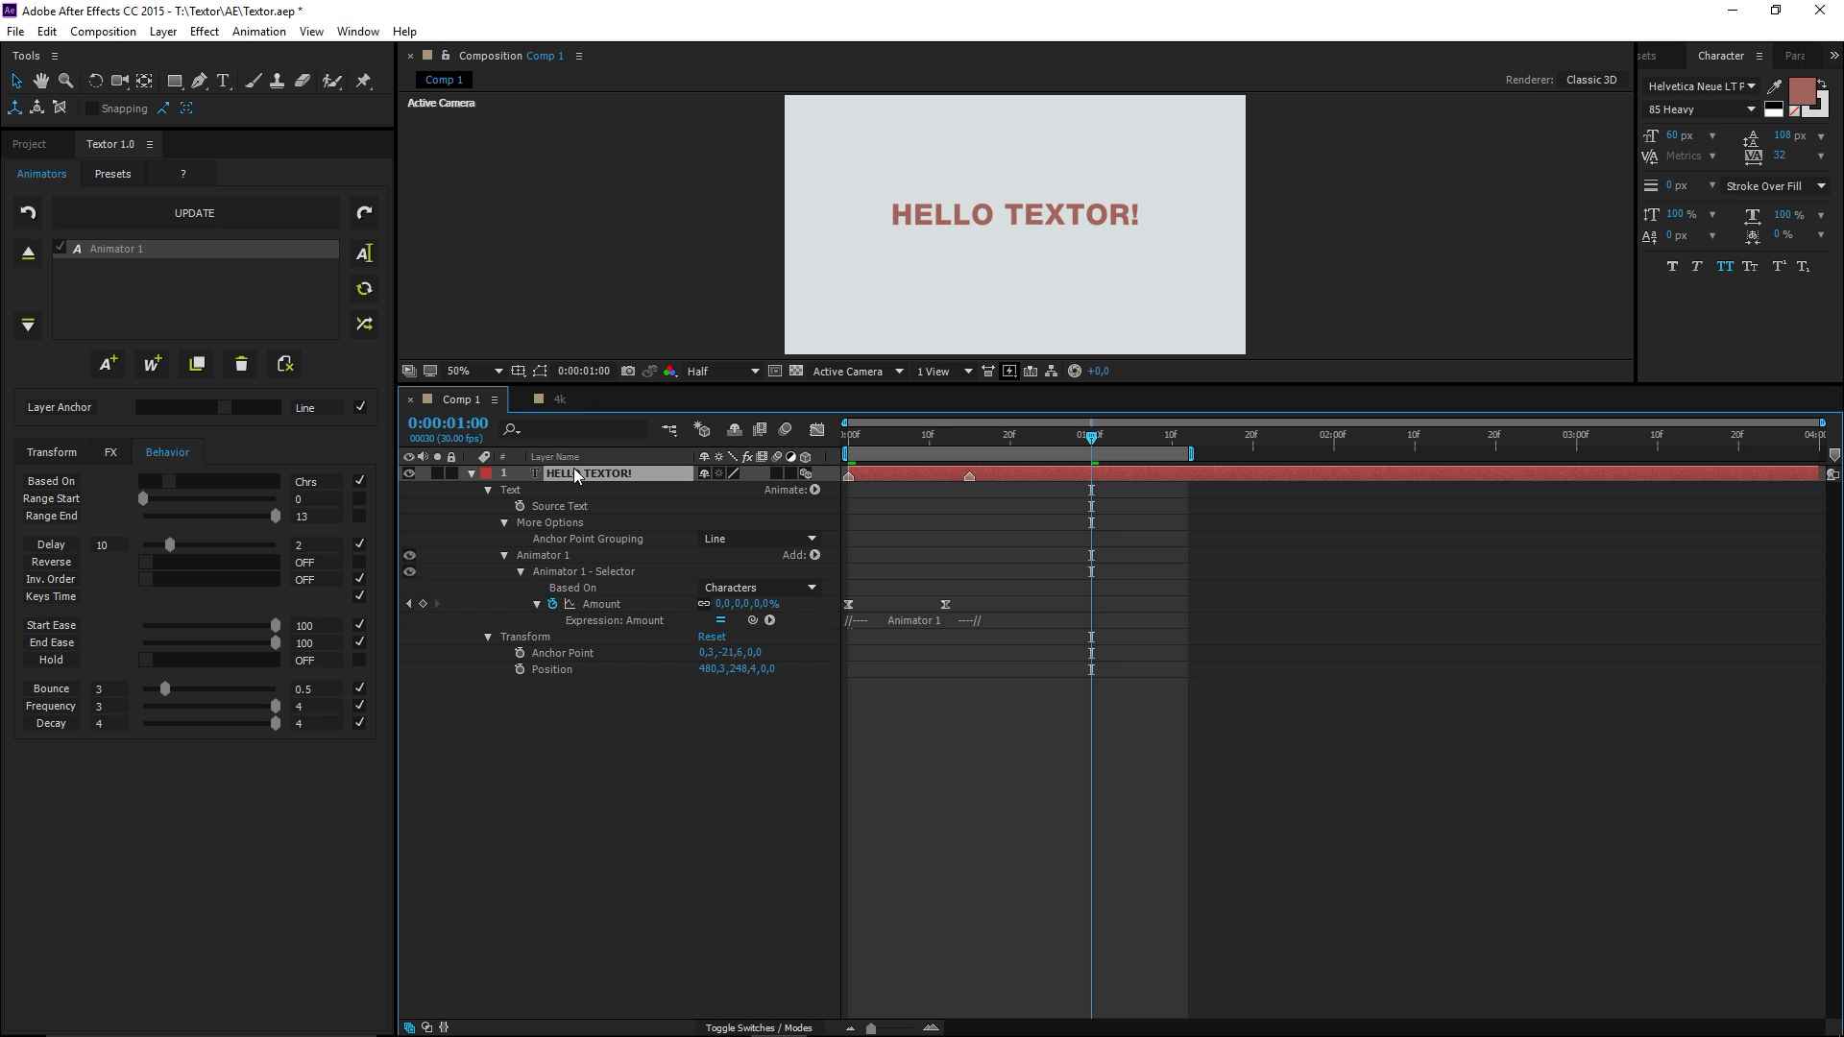
key("space")
left_click_drag(277, 627, 107, 622)
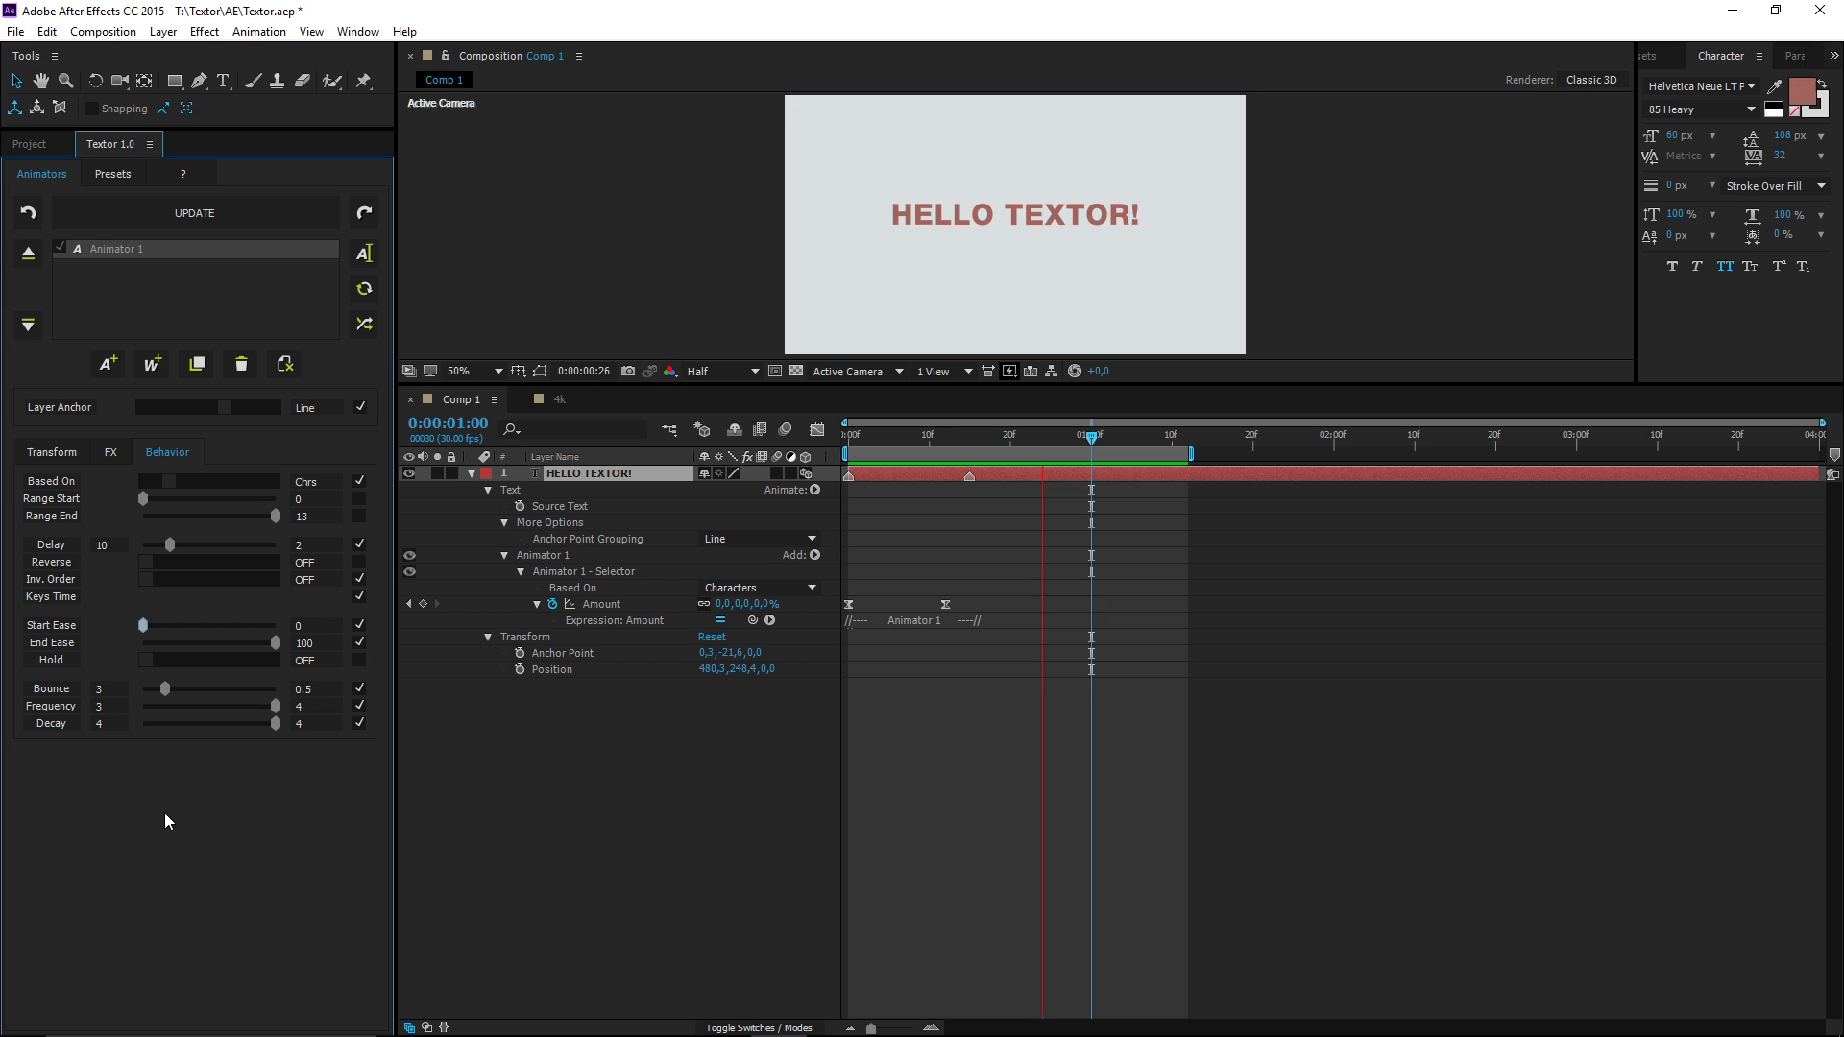
key("space")
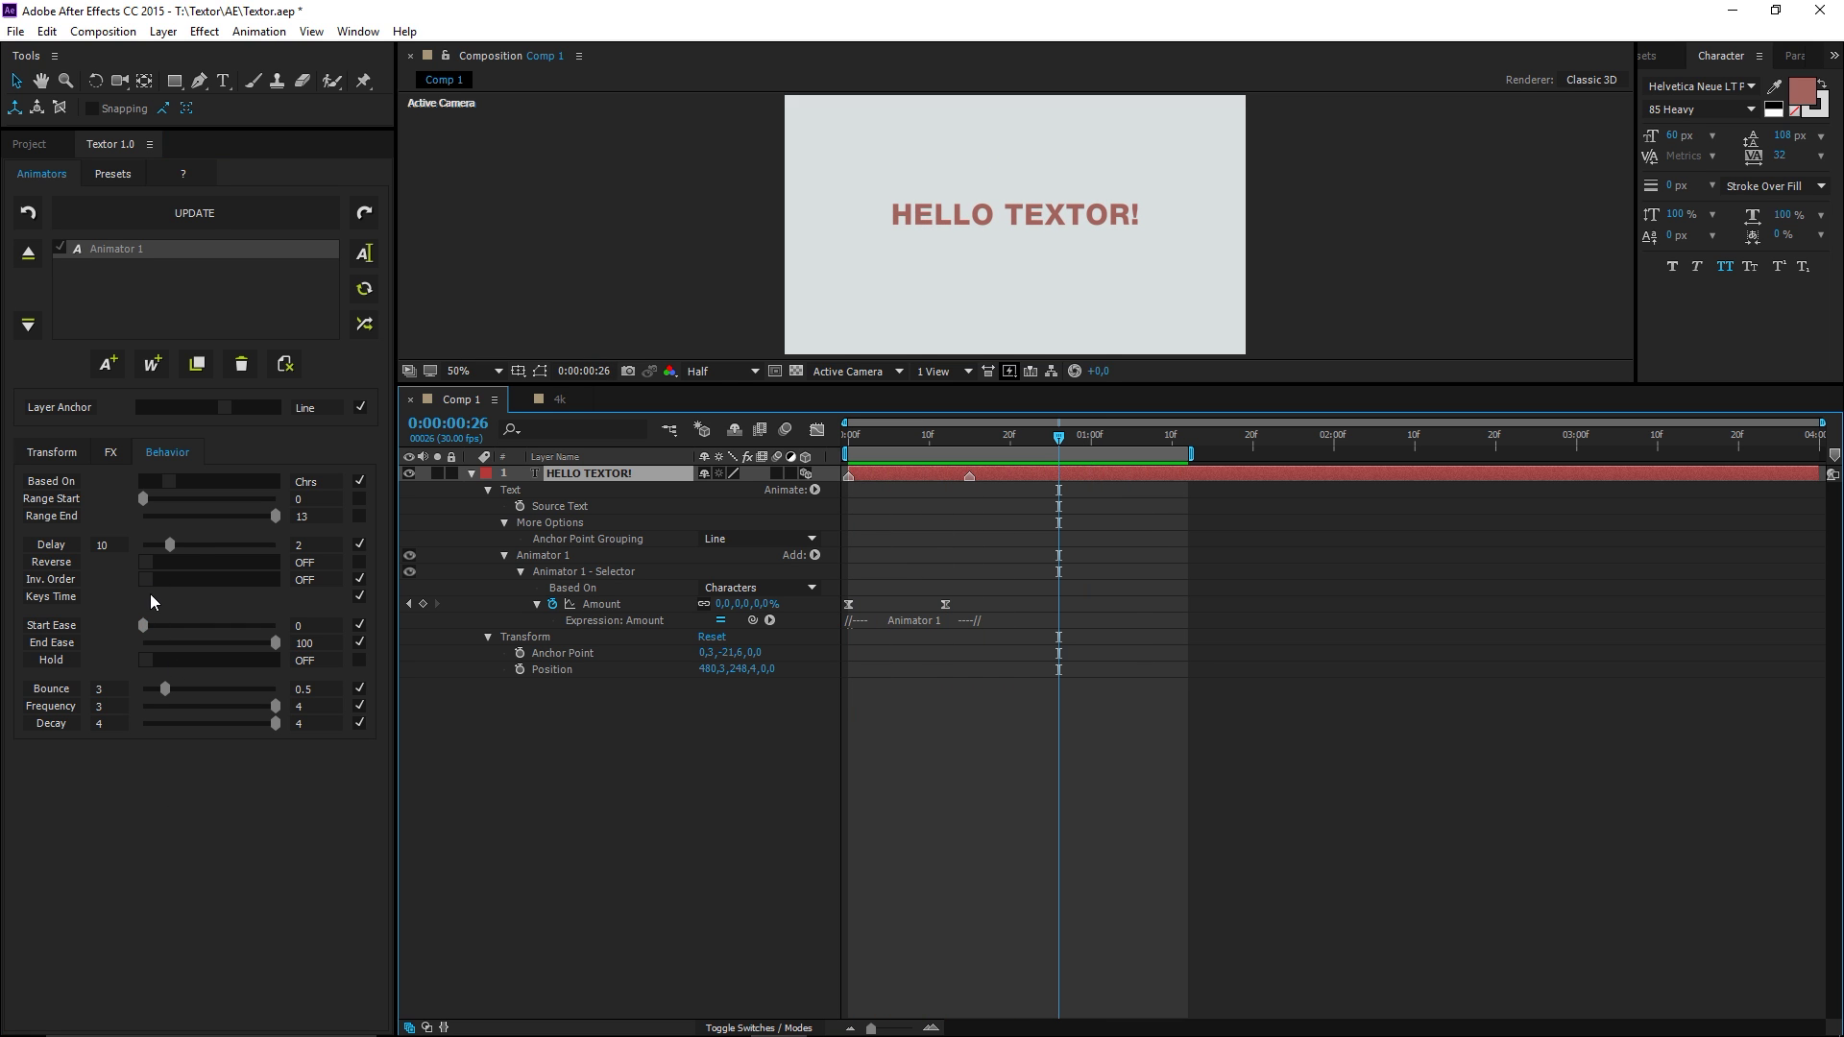
- Raise the Delay to 7.22 and preview the staggered letters
left_click_drag(170, 545, 240, 545)
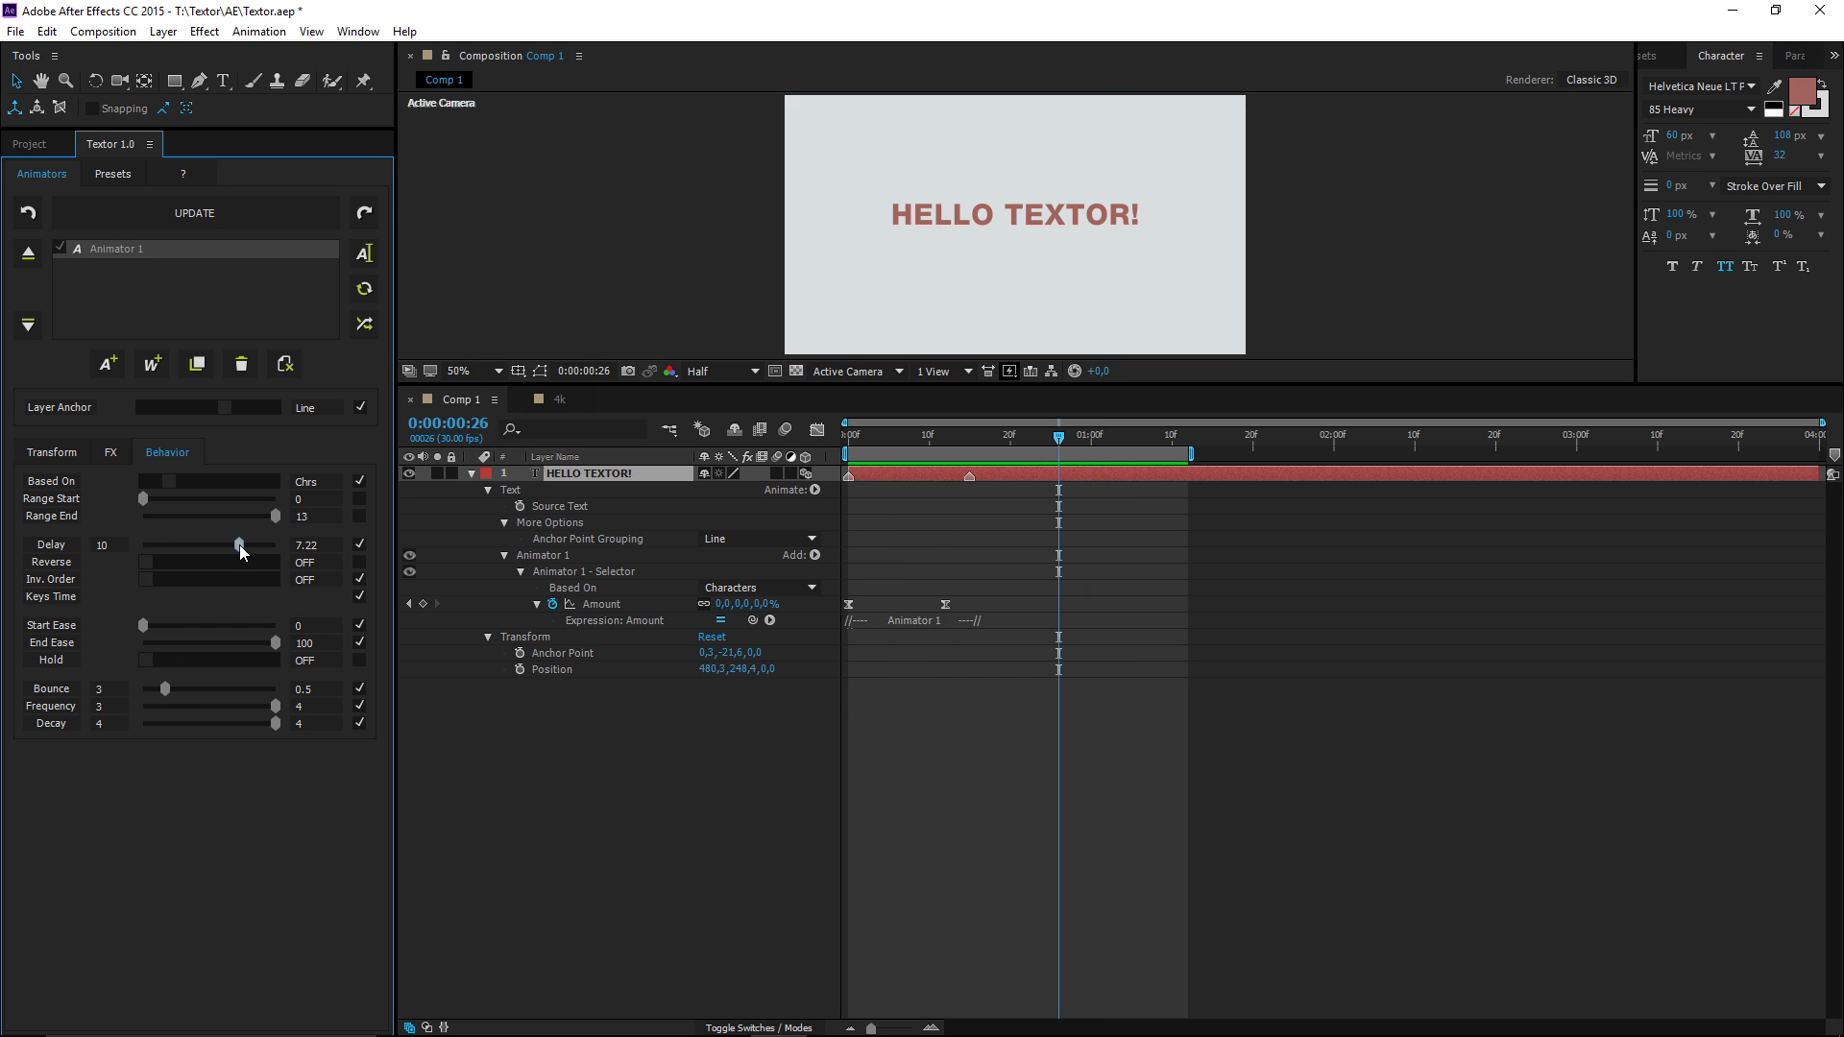
left_click_drag(869, 438, 817, 439)
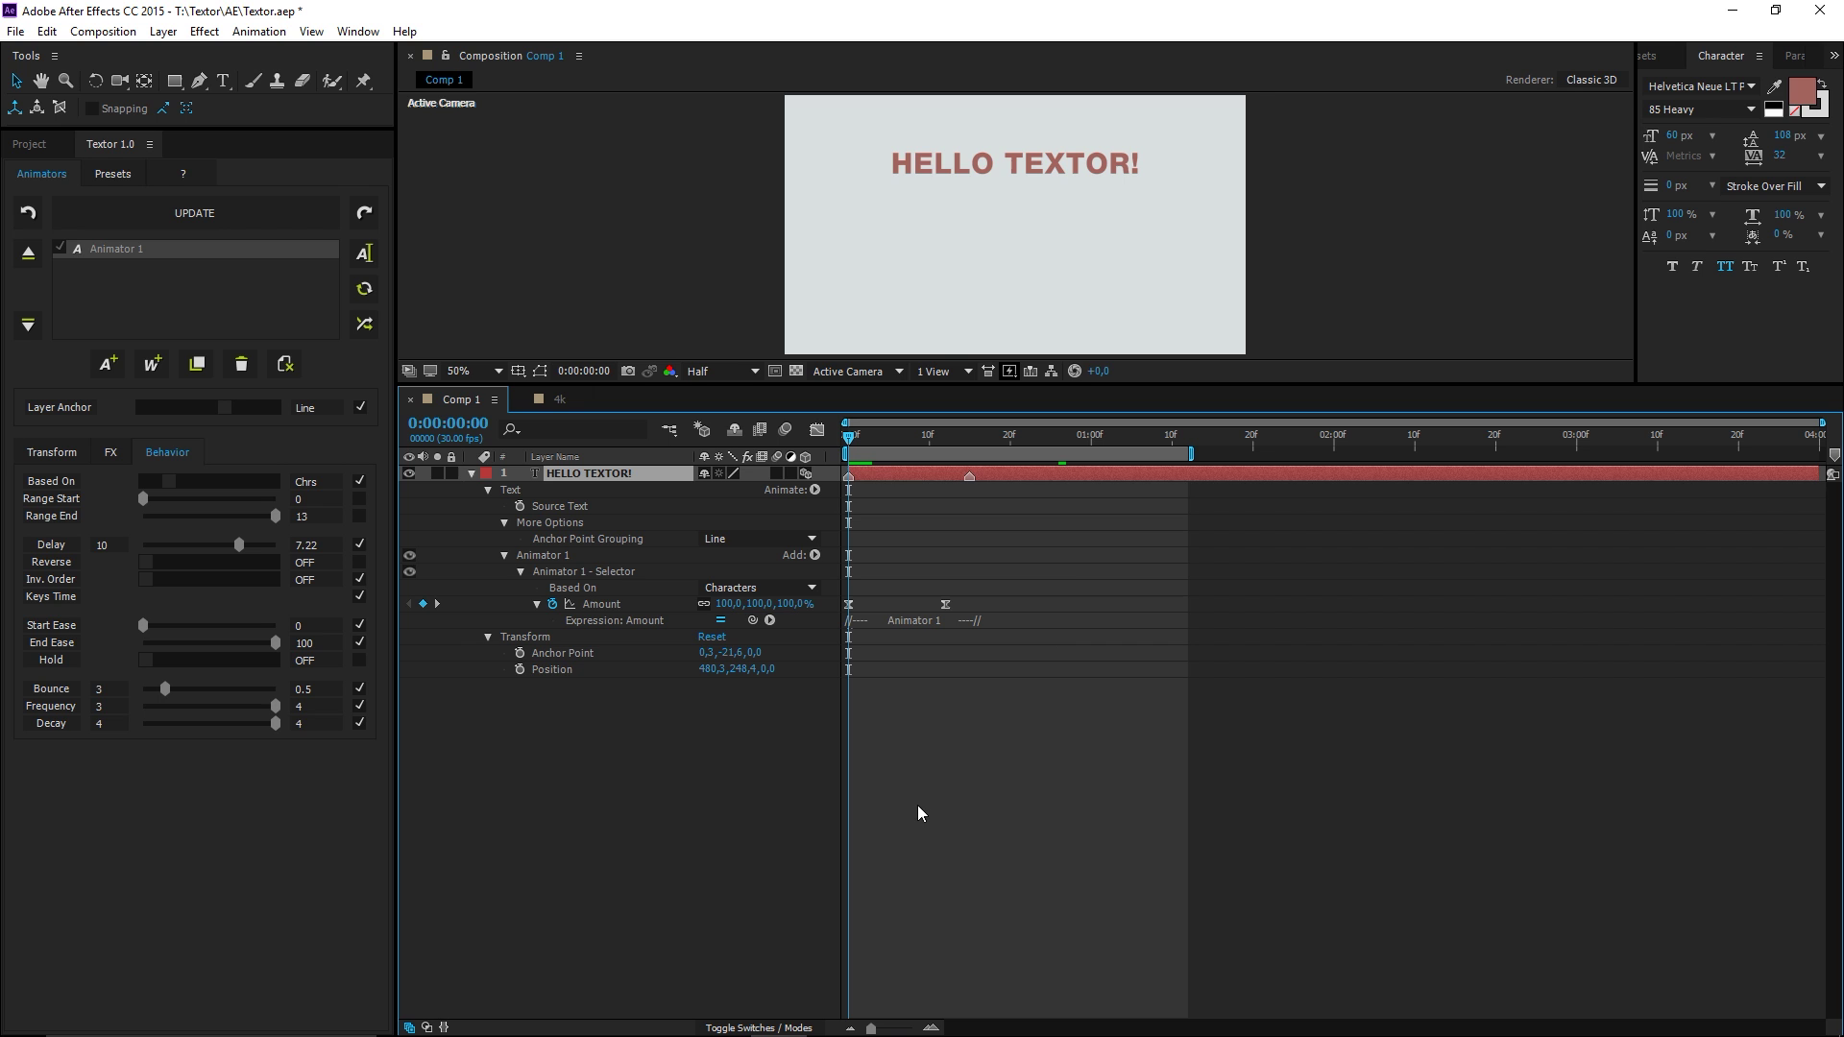
key("space")
key("space")
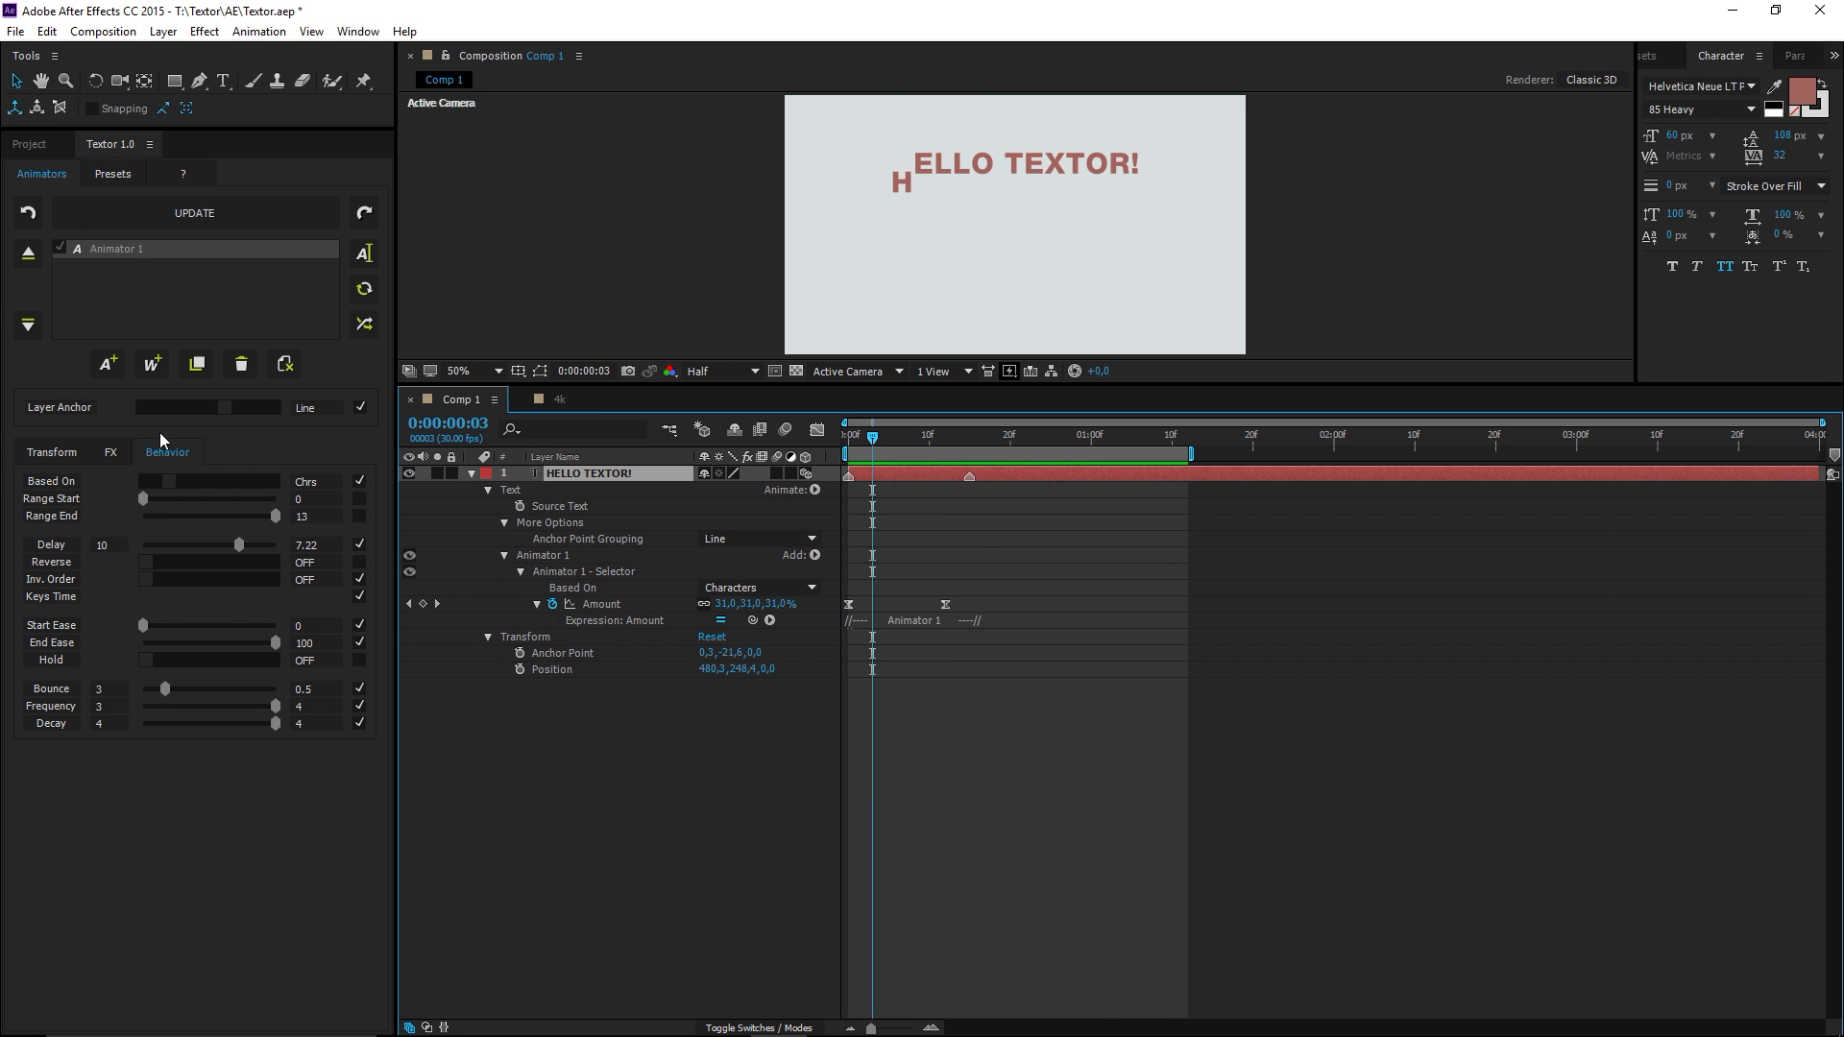
- Set the animator's Rotation Z to -360 and preview the spinning characters
left_click(53, 453)
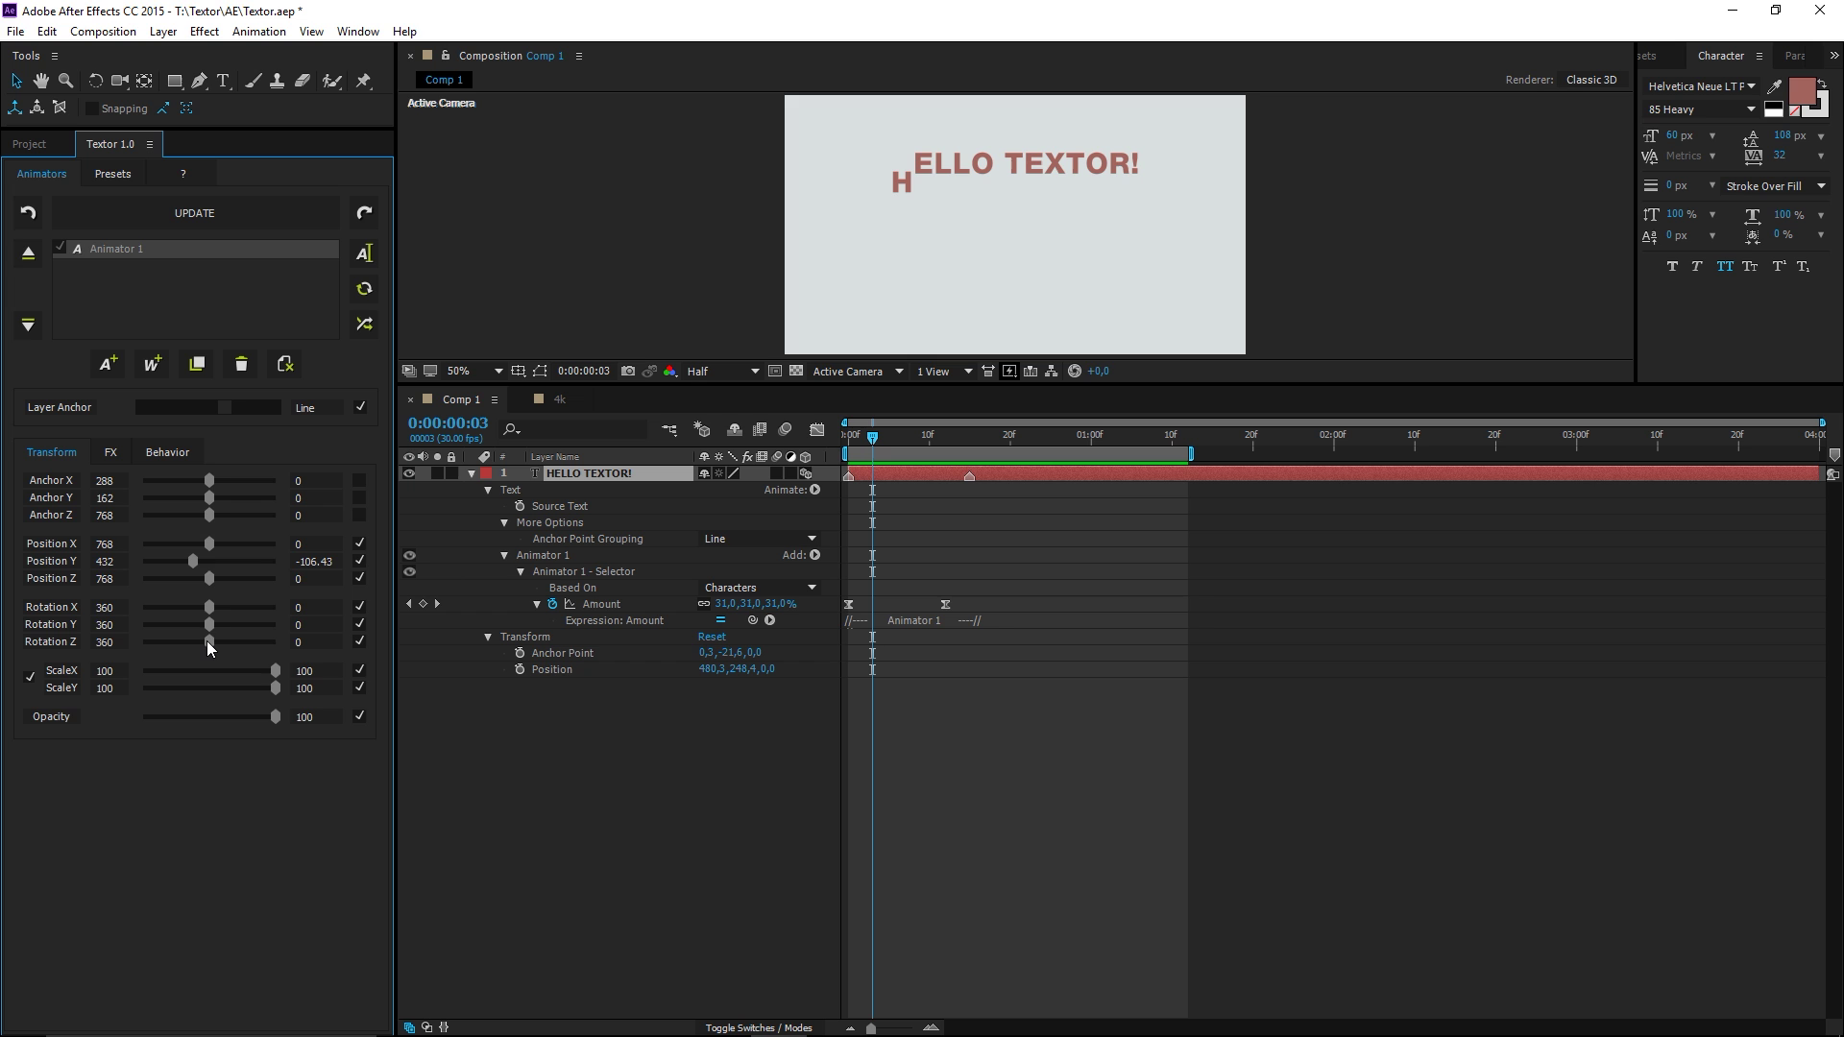
left_click_drag(208, 641, 129, 640)
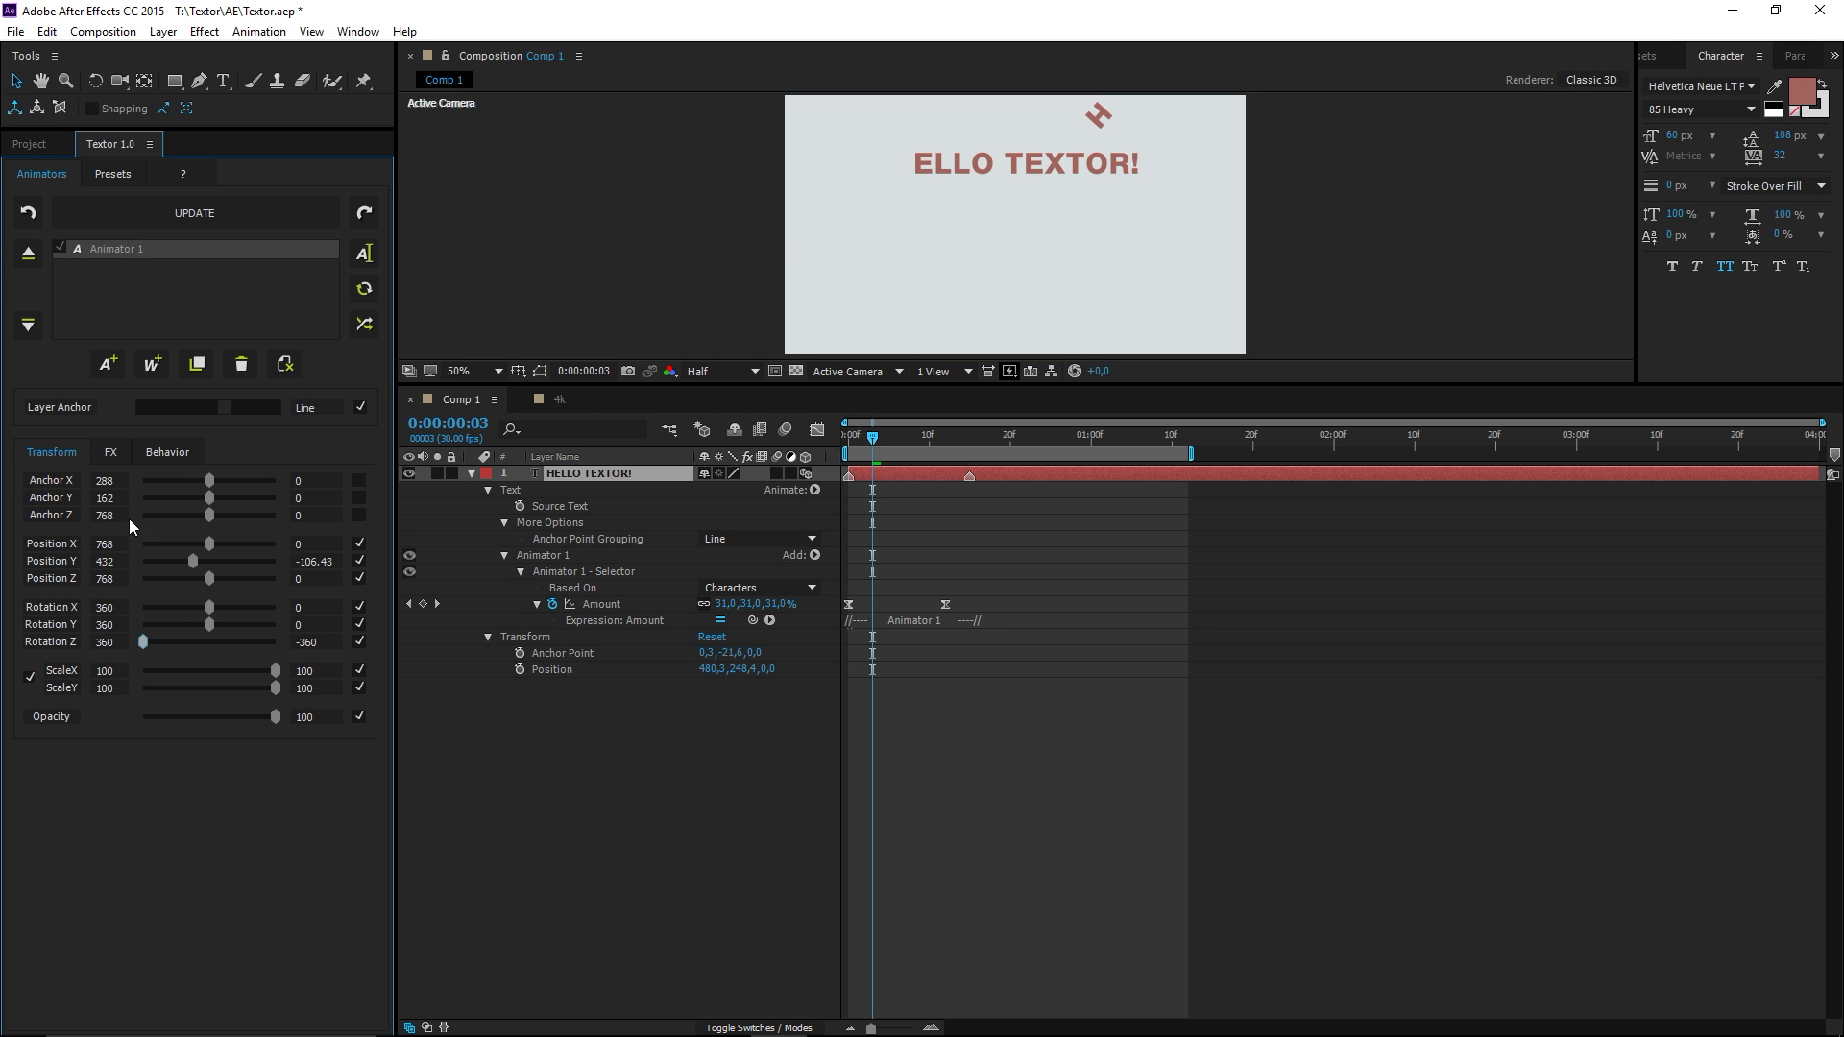
left_click(161, 455)
left_click_drag(873, 438, 849, 438)
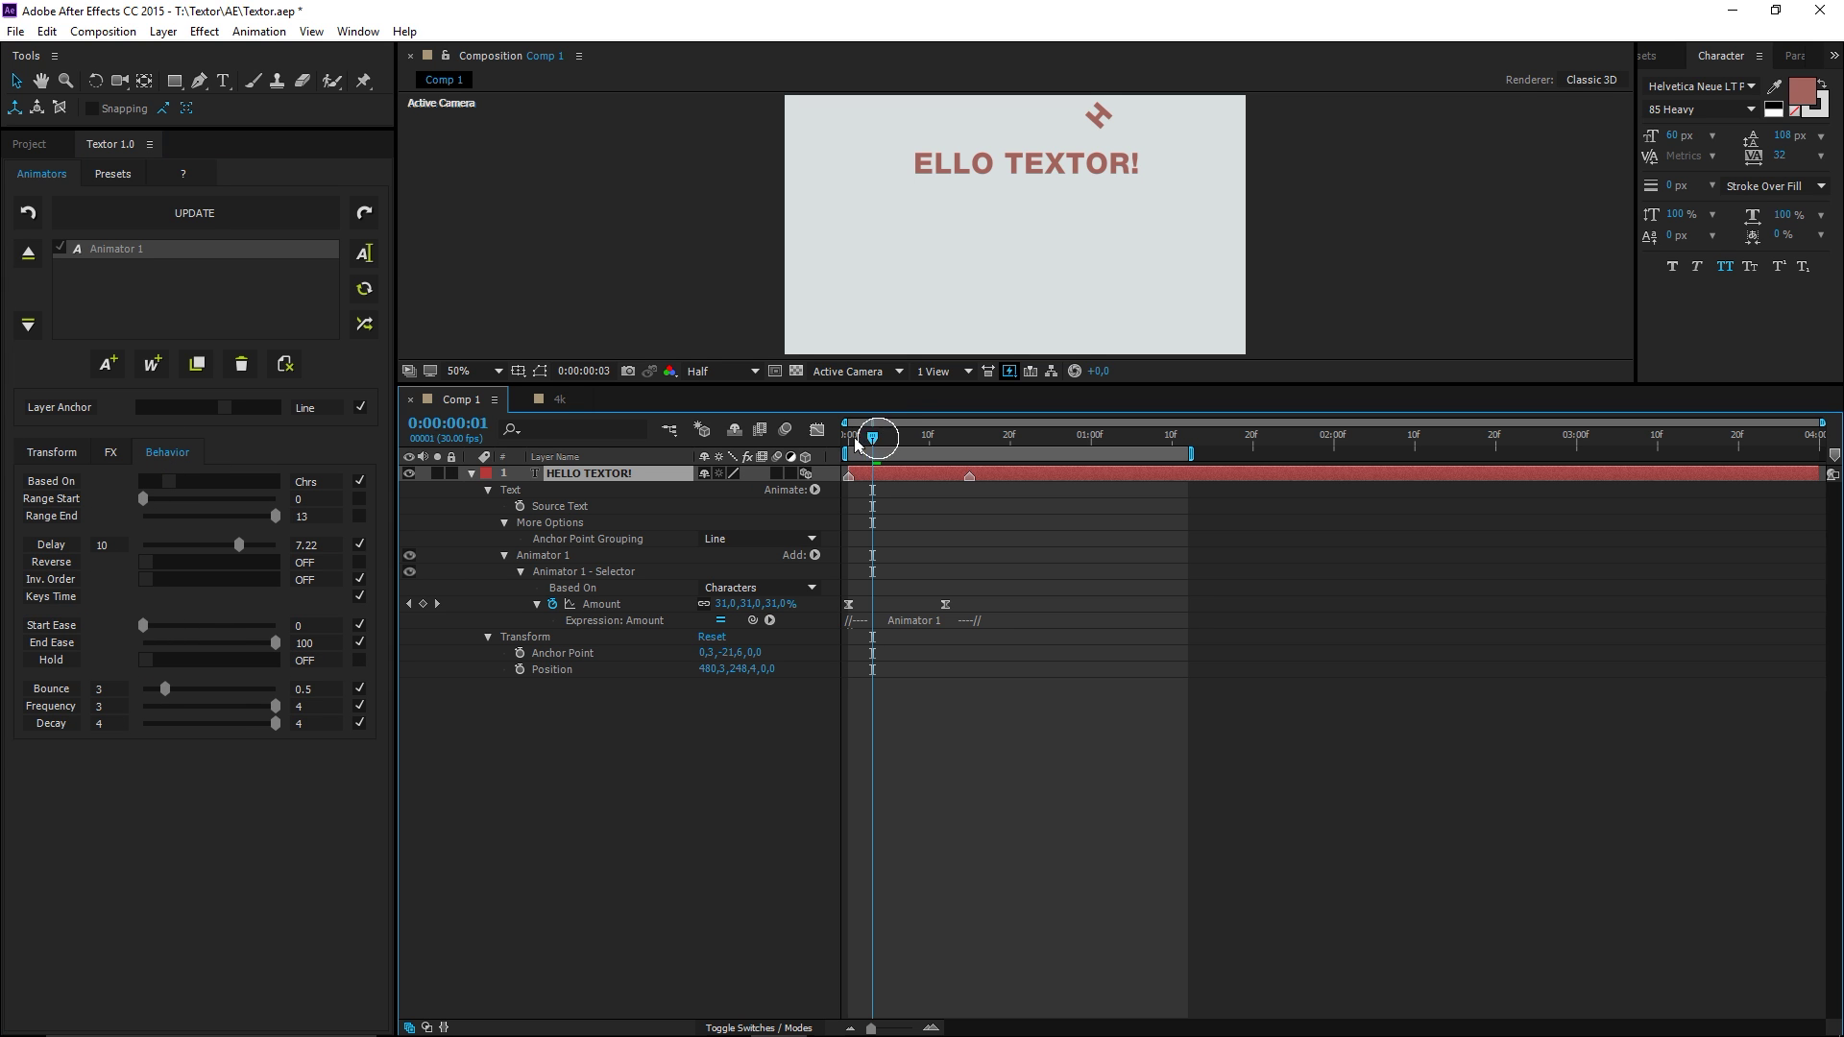
key("space")
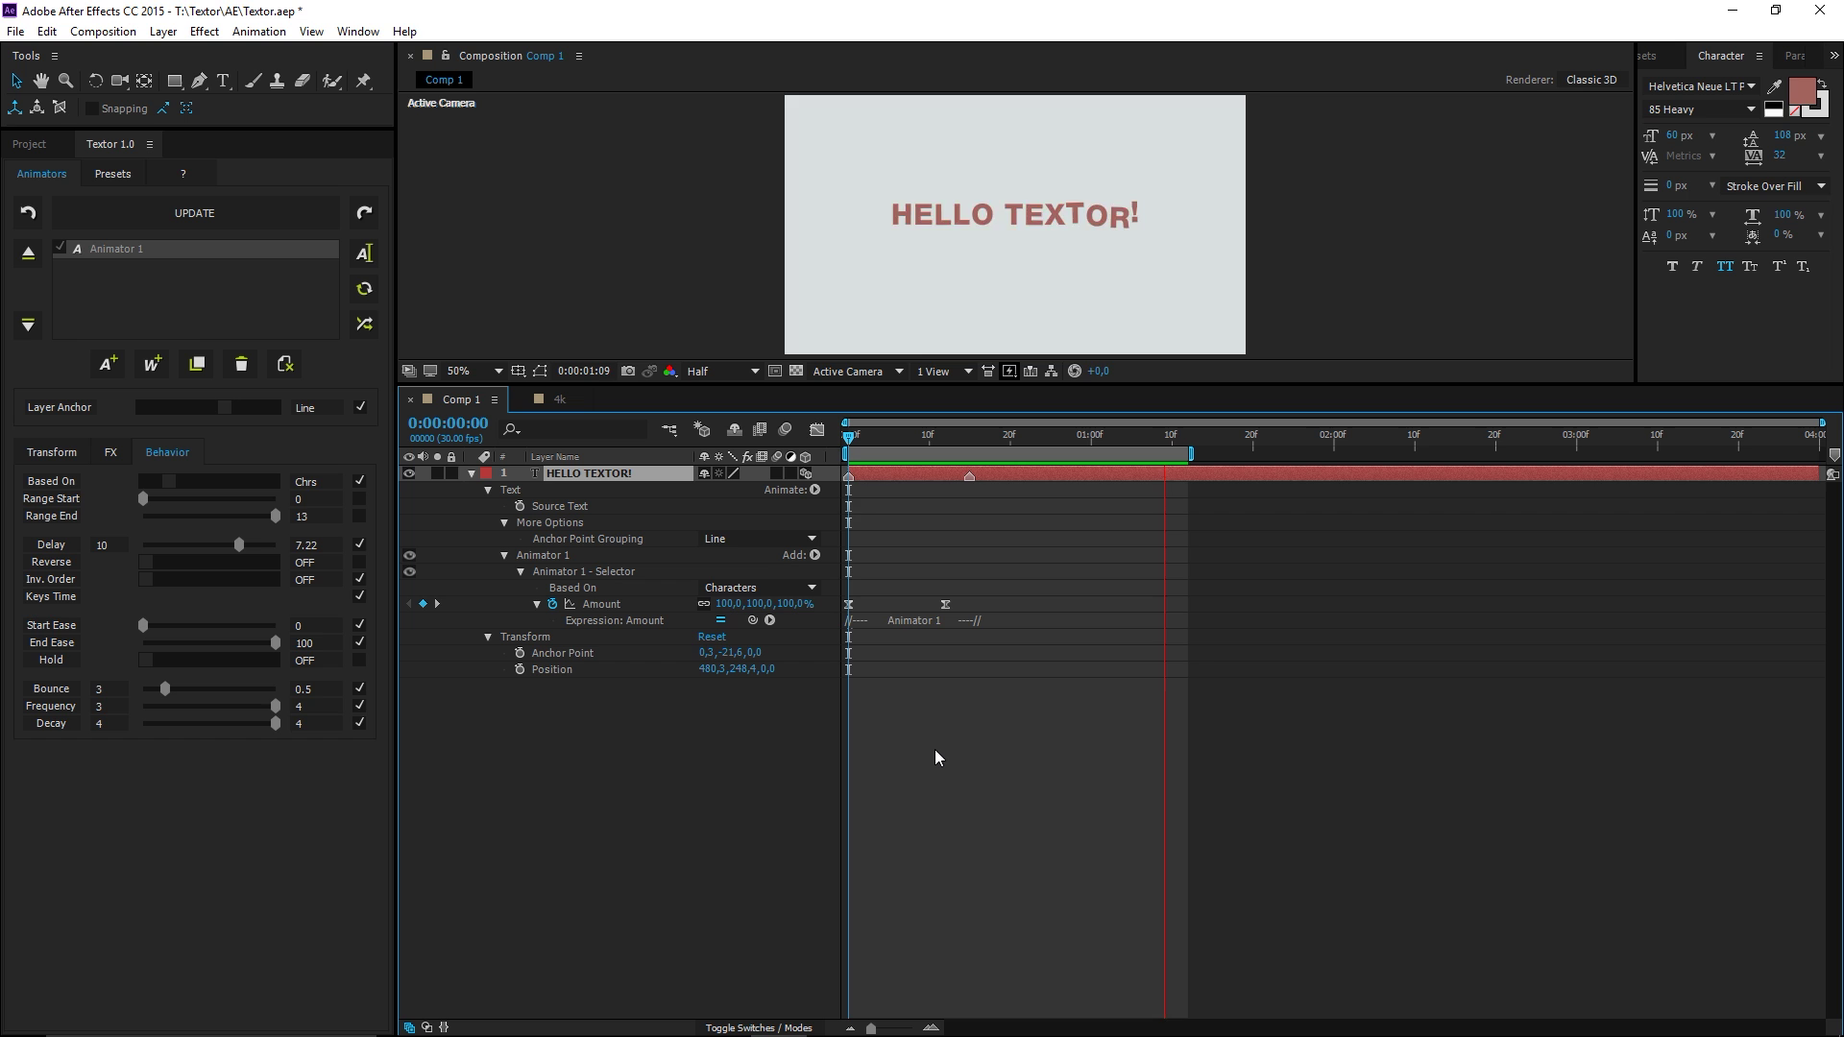
key("space")
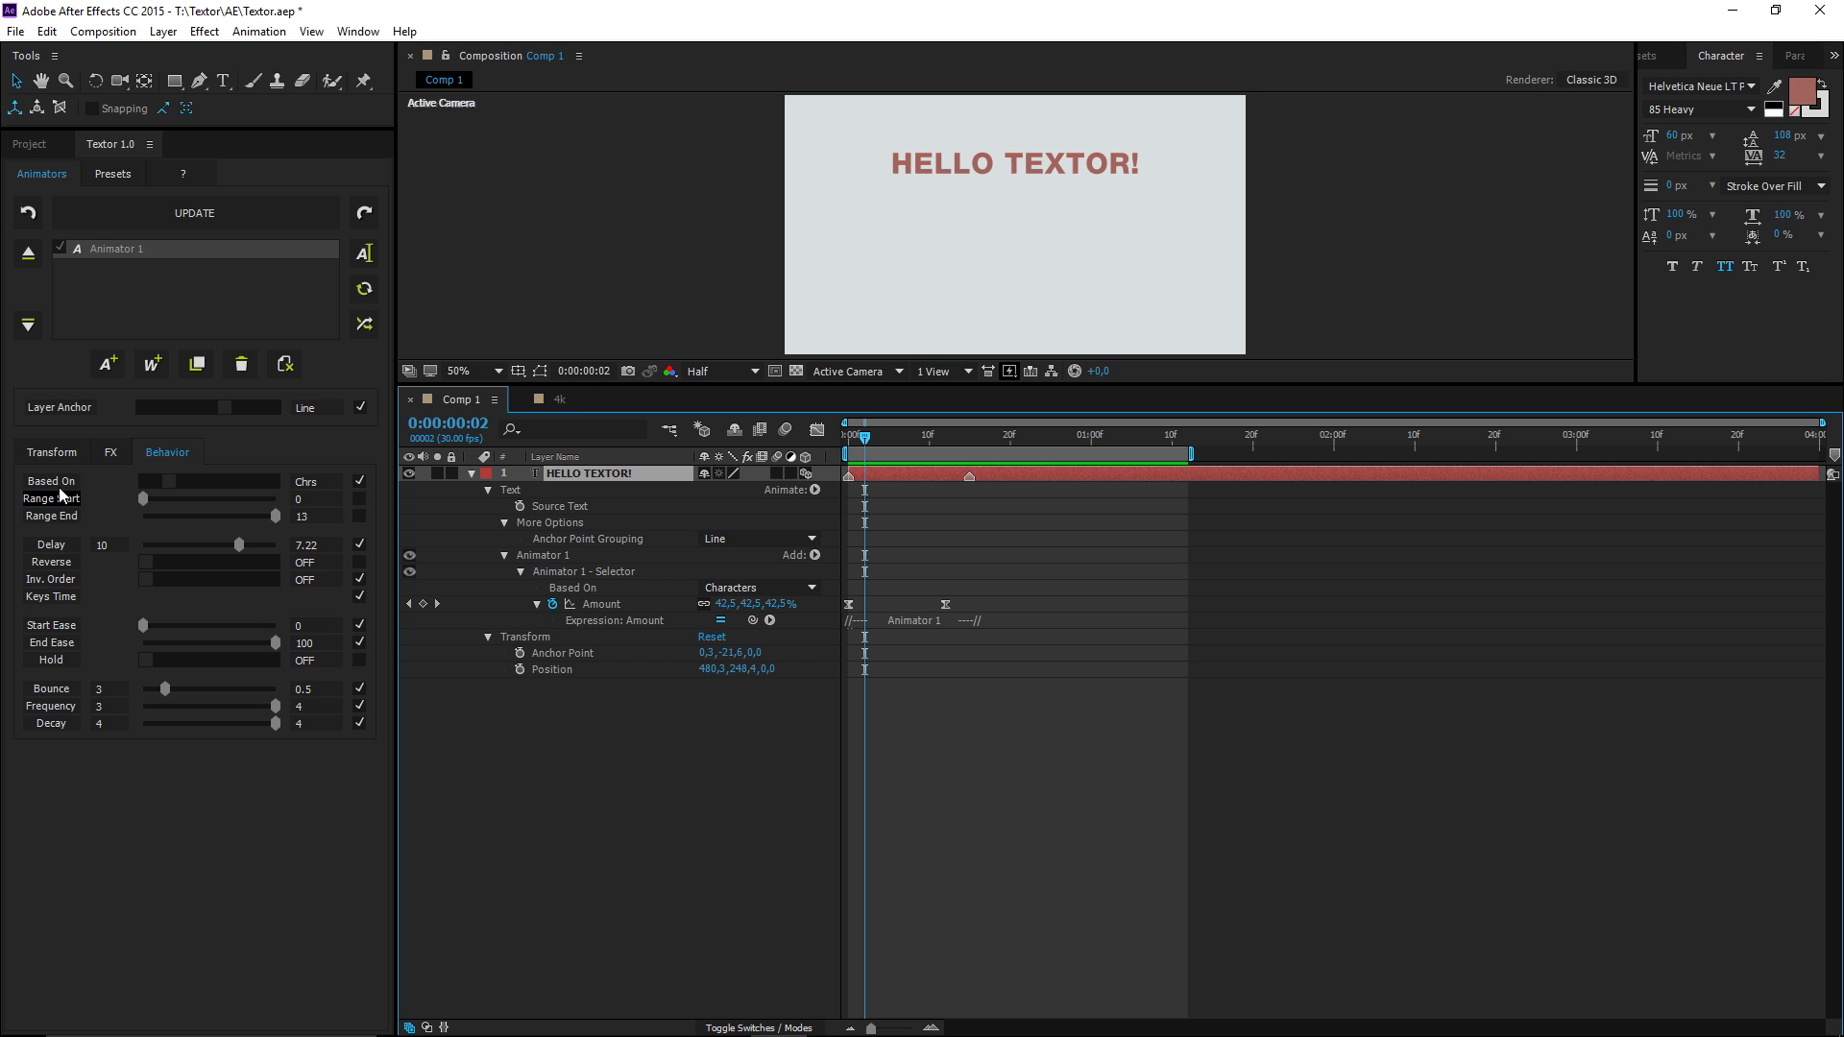
- Reset the Behavior Delay to its default of 2 and preview from the first frame
left_click(70, 546)
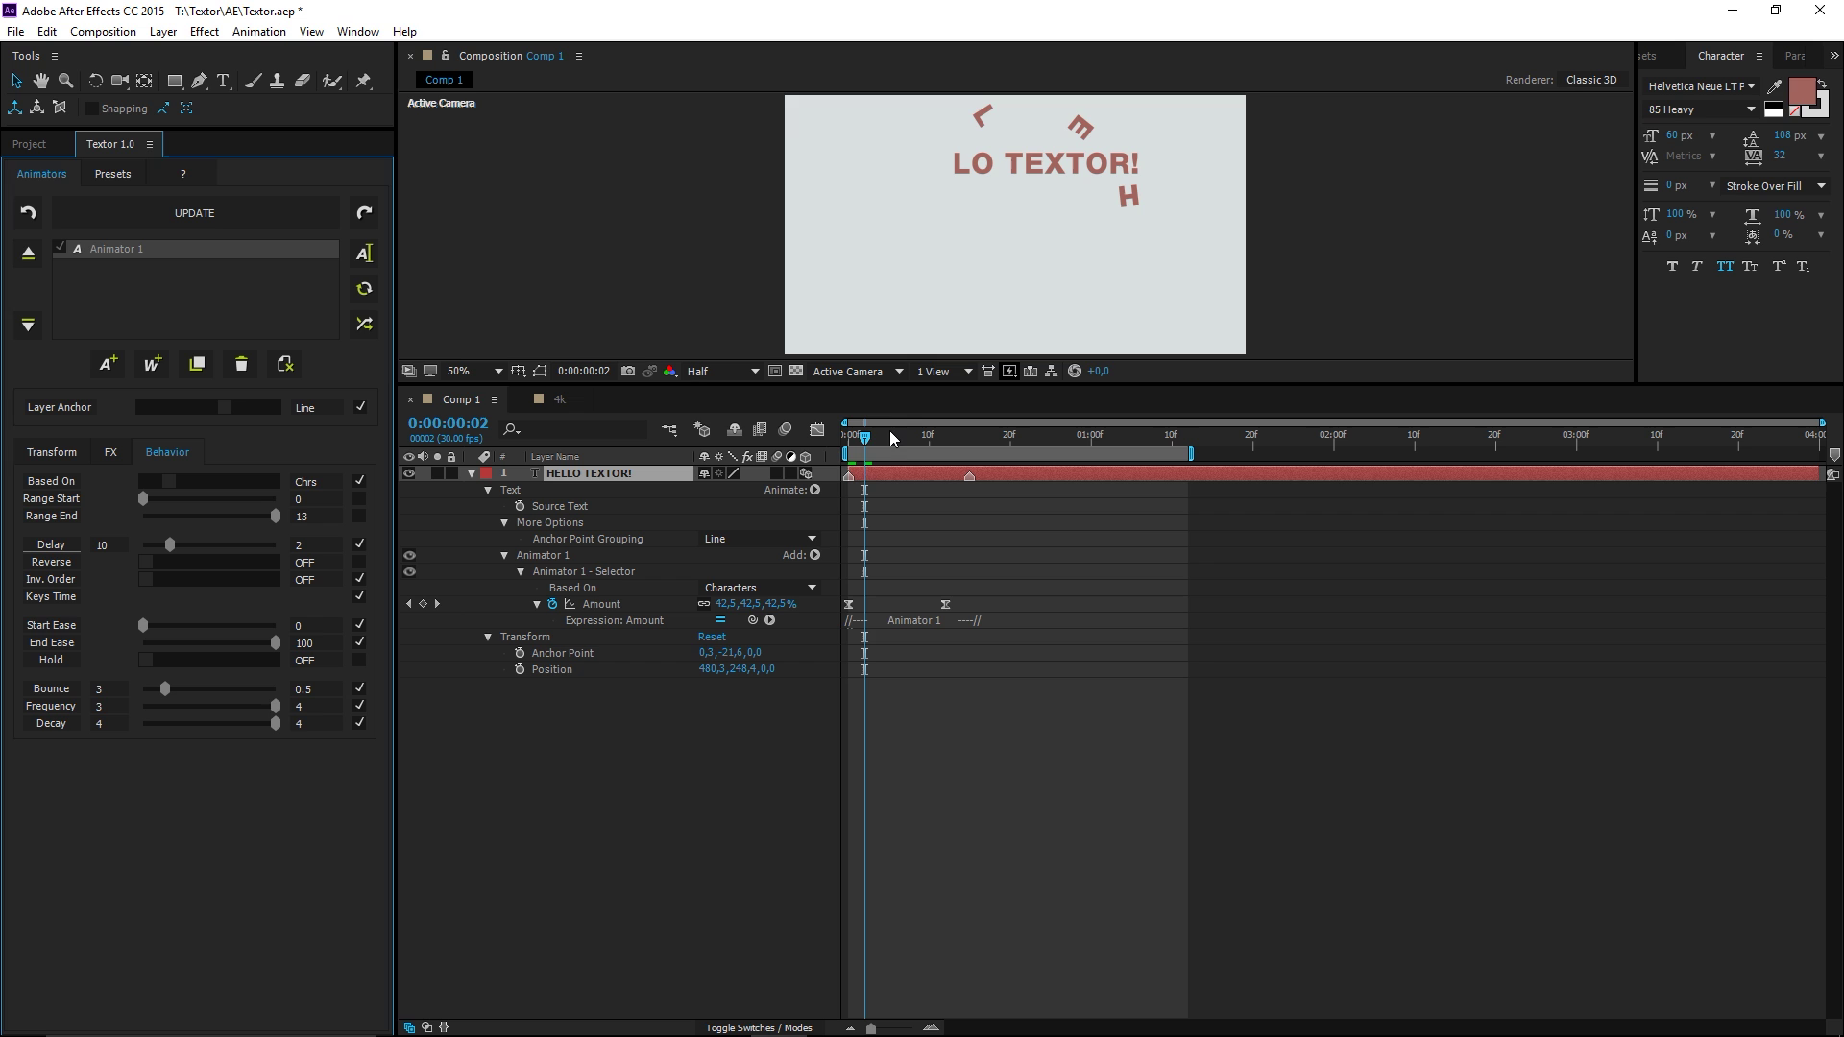
left_click(851, 435)
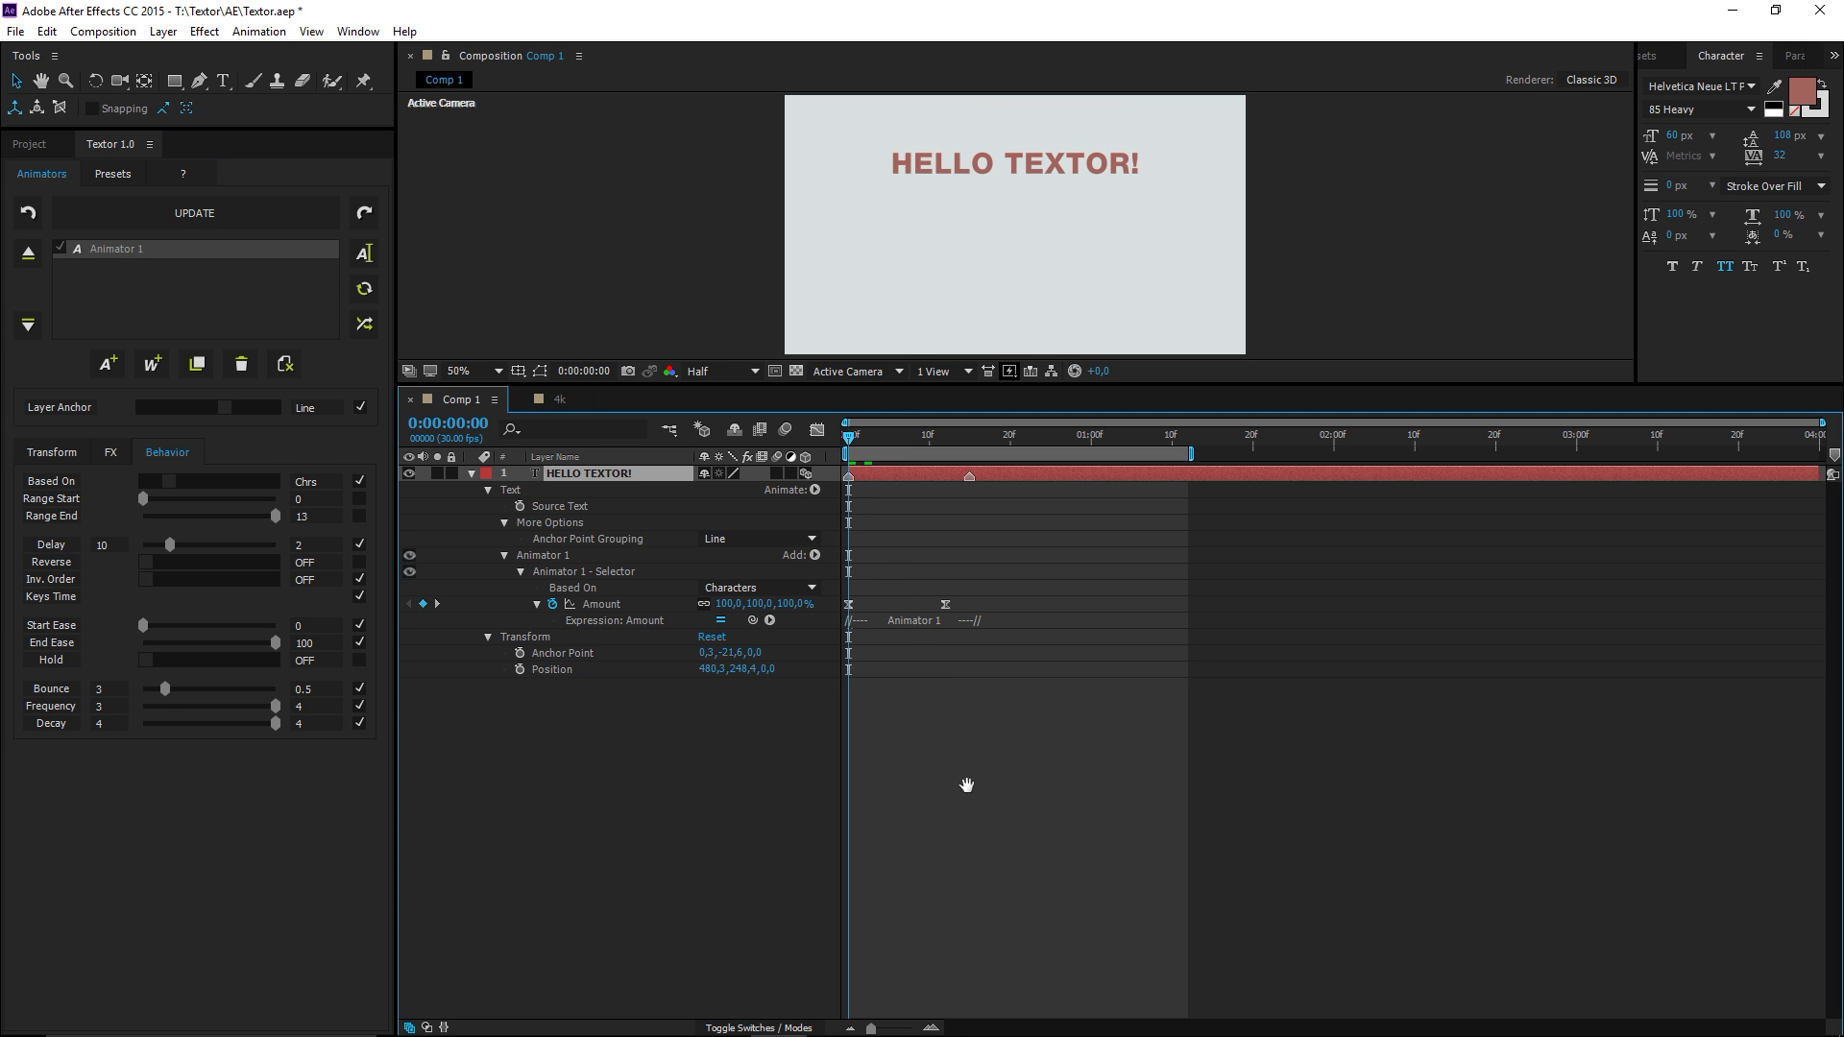
key("space")
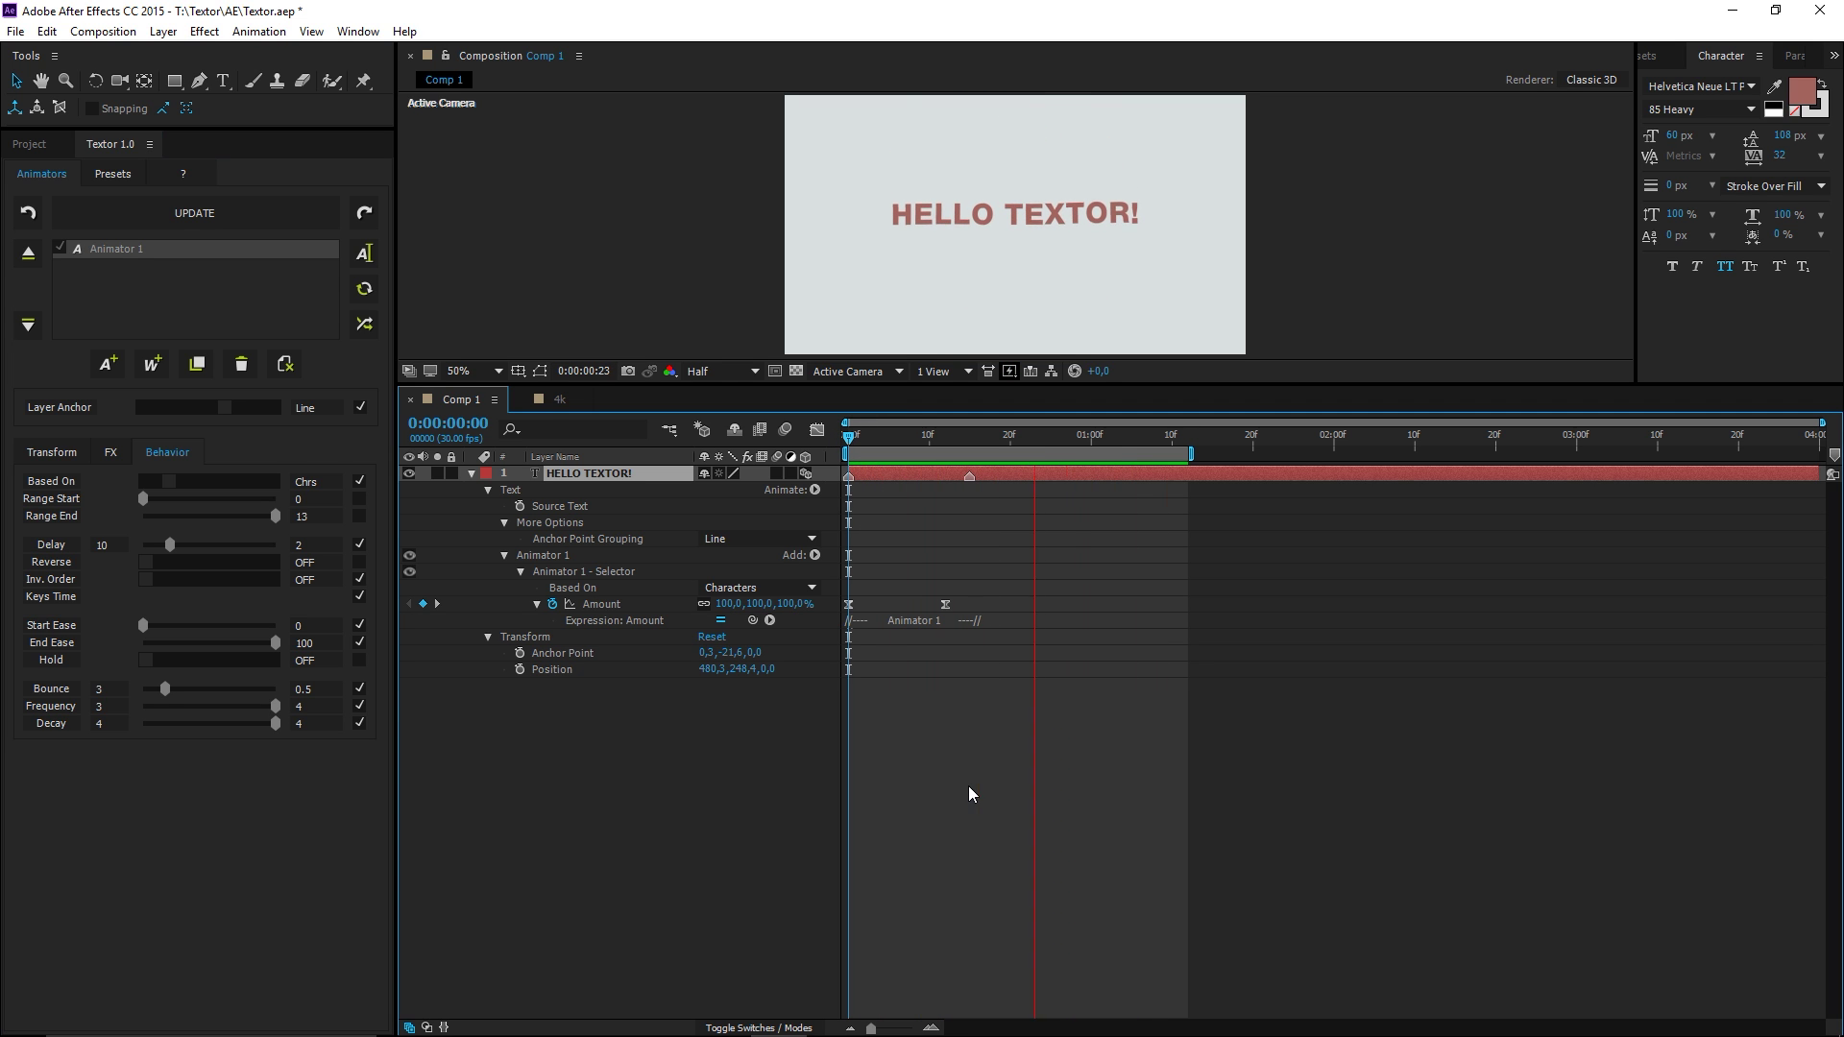
- Change Textor's Layer Anchor from Line to Word to Chrs, then scrub back to check the letters
key("space")
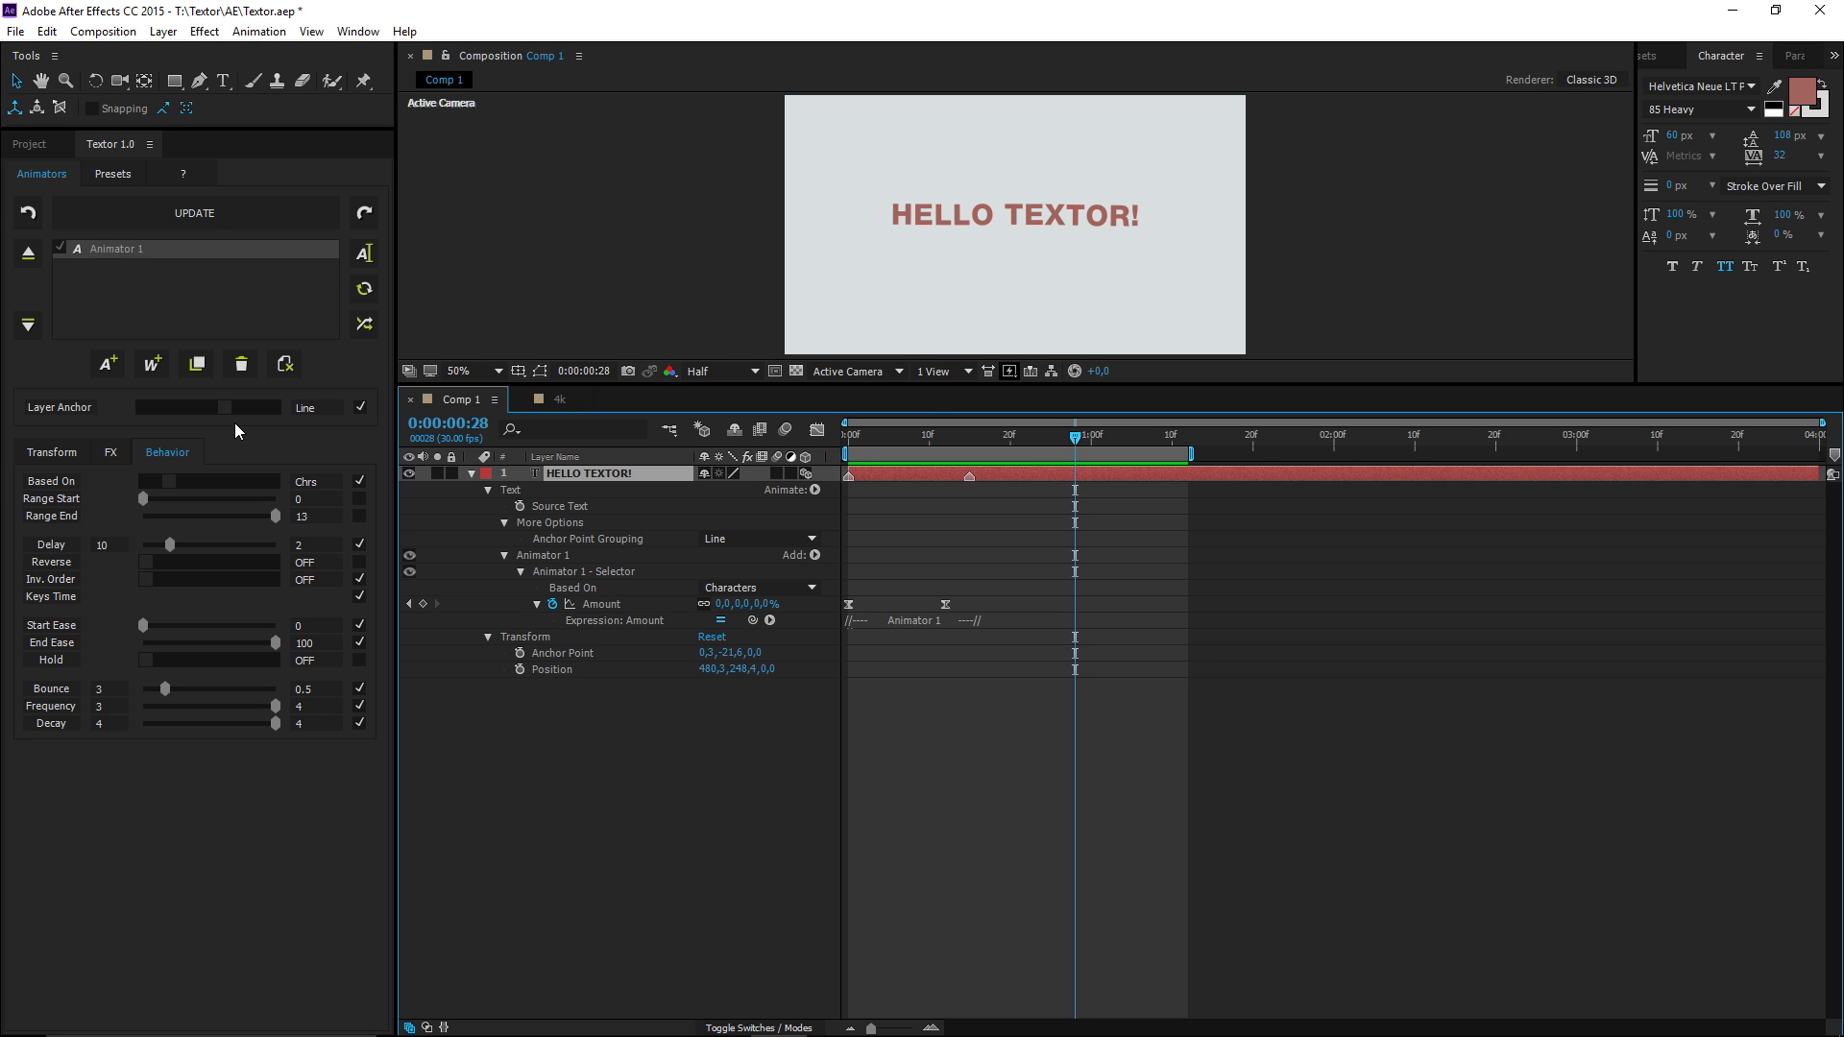
key("space")
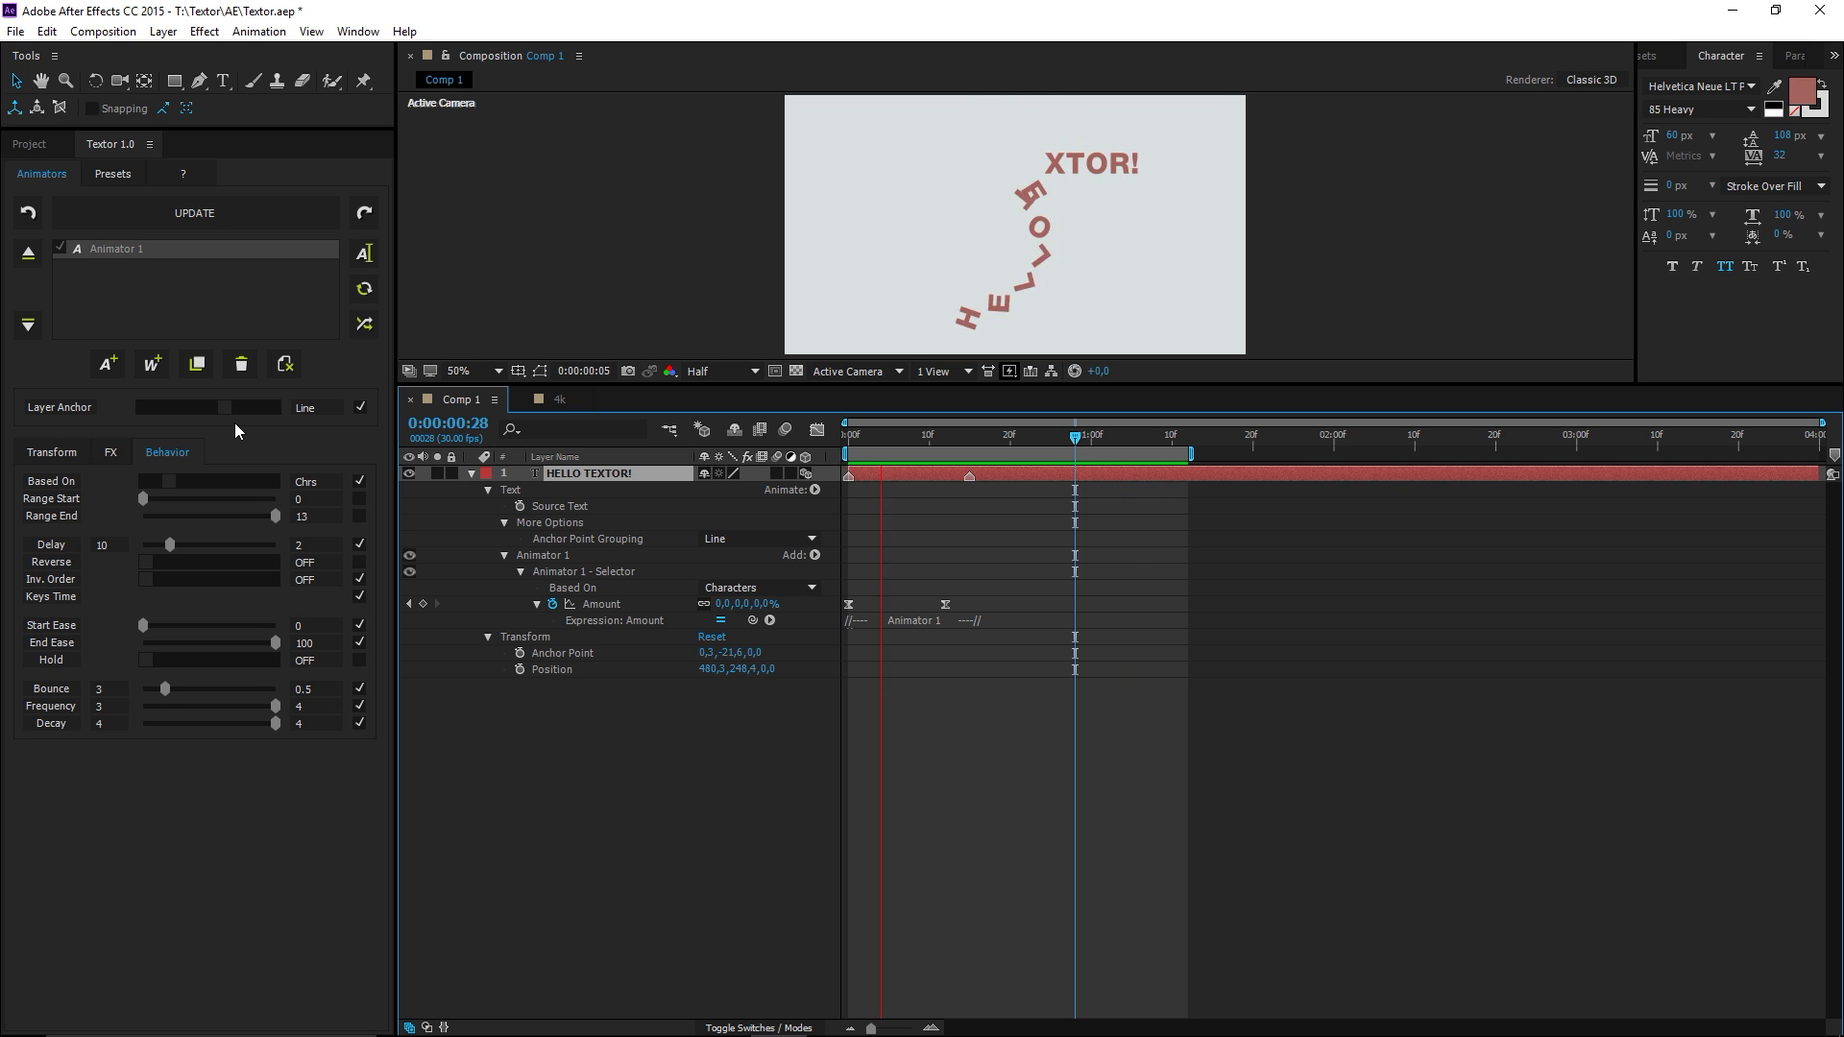
left_click_drag(227, 405, 199, 405)
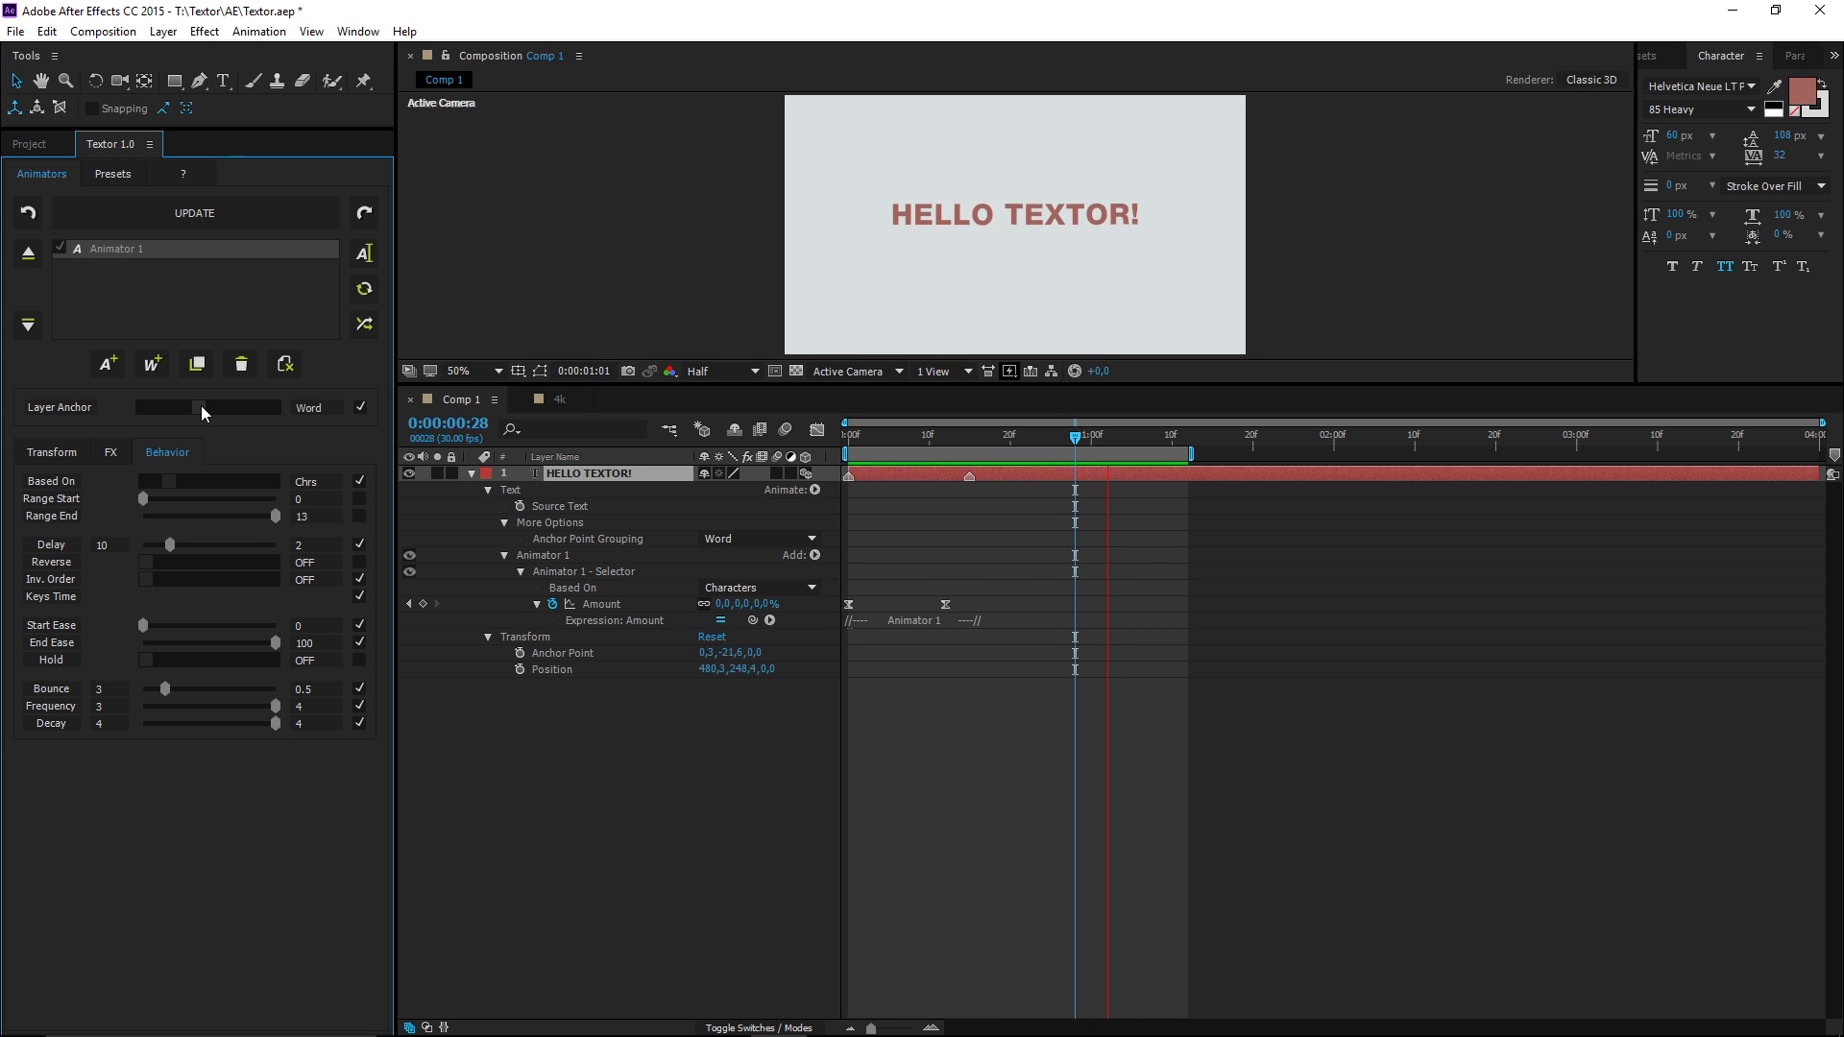
left_click_drag(200, 405, 177, 405)
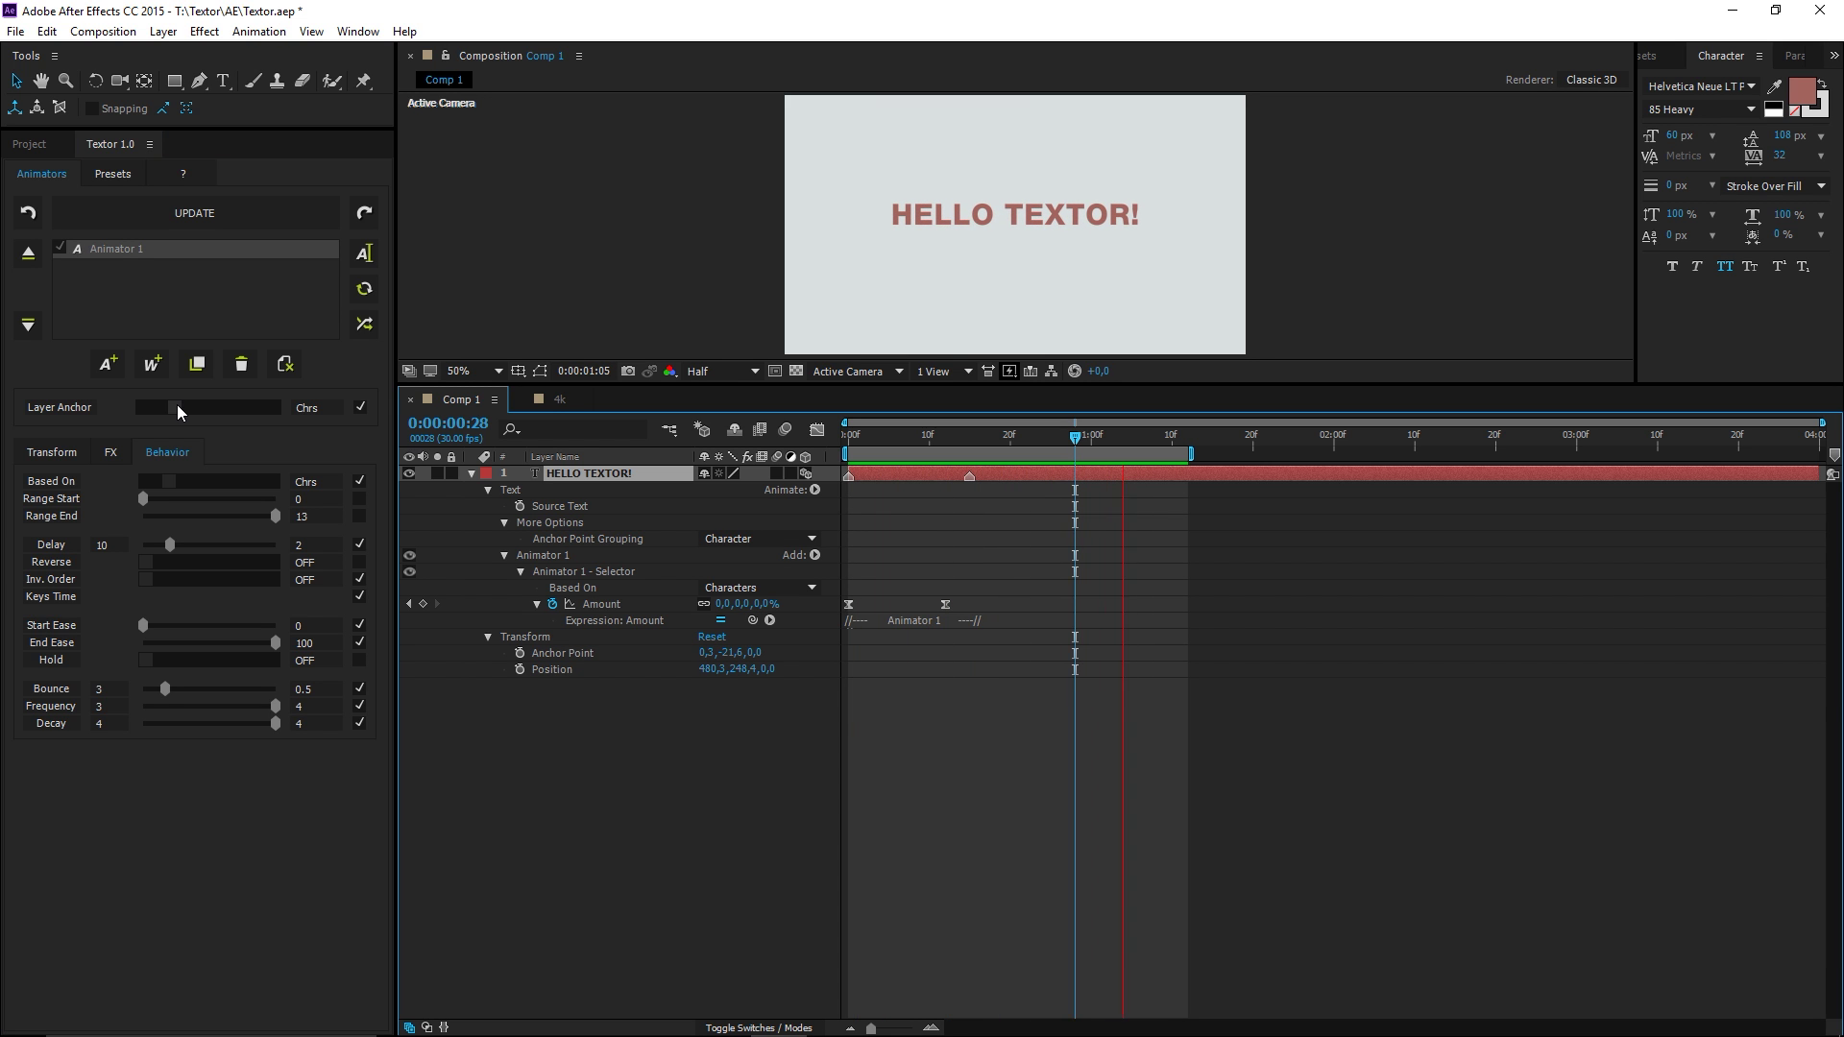
left_click(1139, 437)
left_click_drag(1139, 437, 1002, 447)
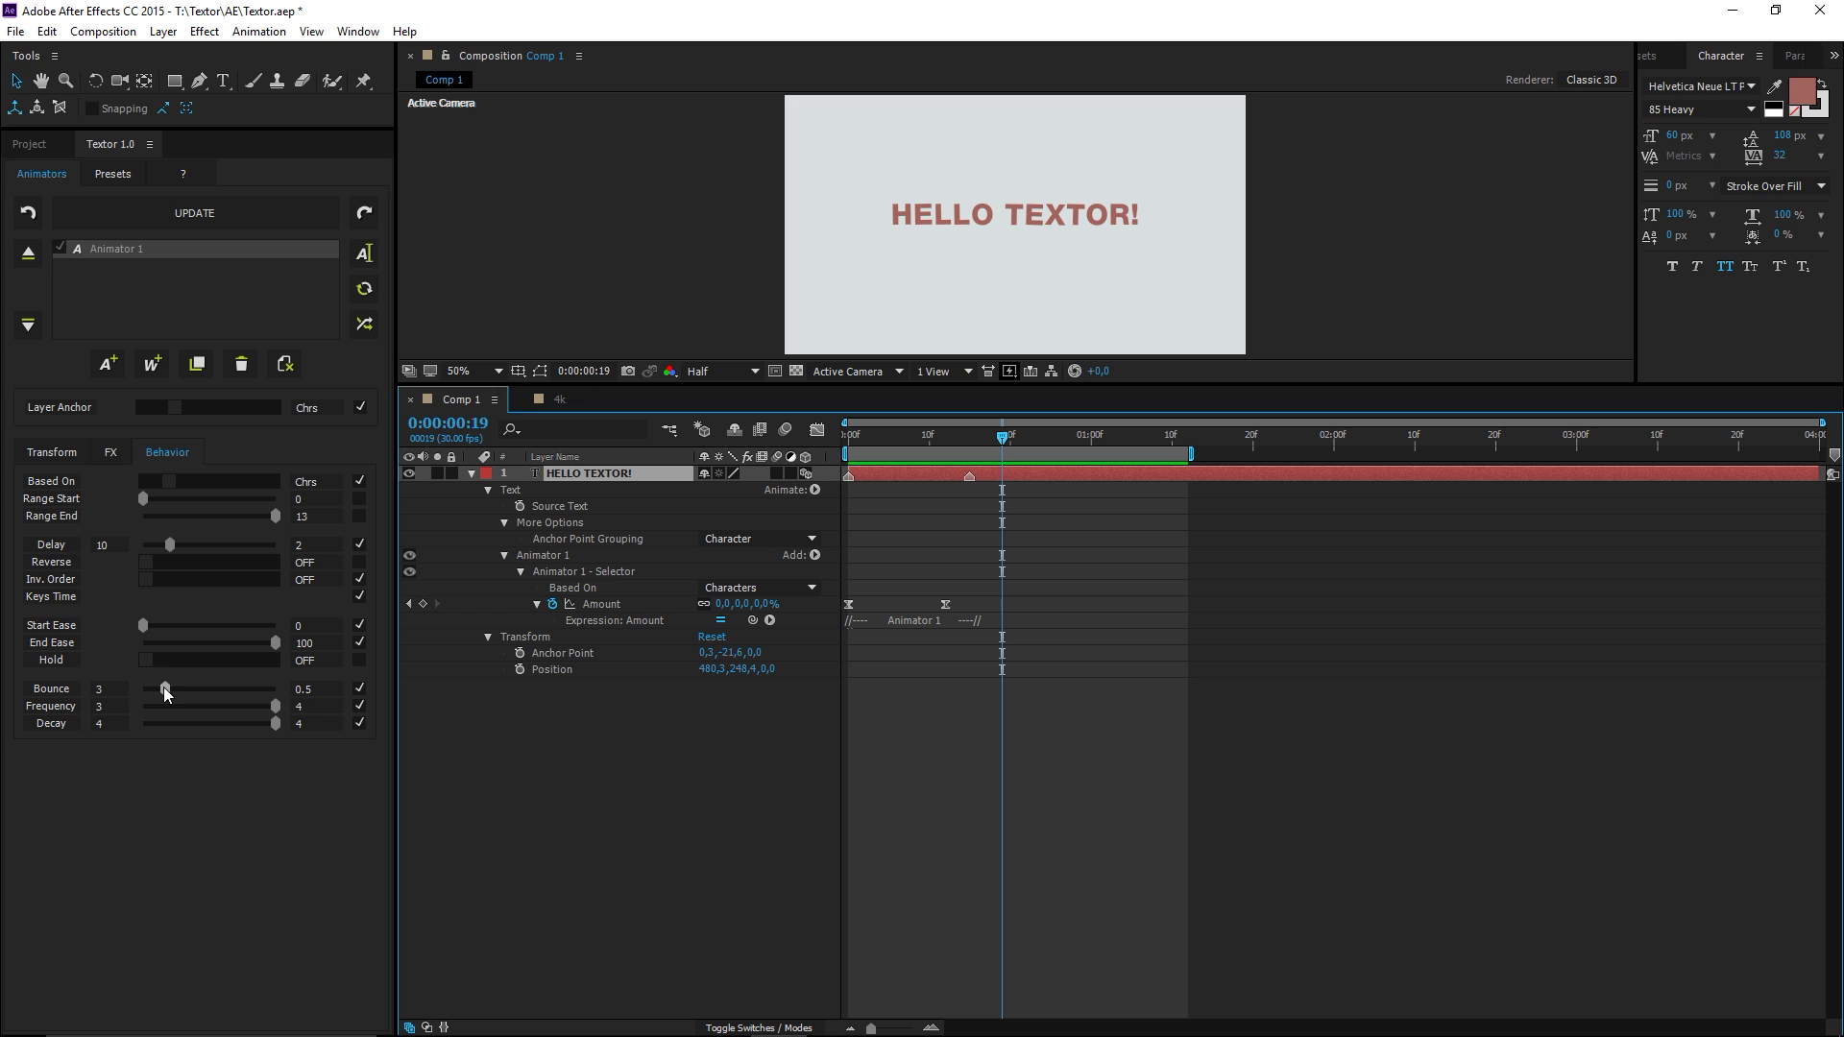
- Preview the text with Bounce set to 3, then return Bounce to 0
left_click_drag(164, 688, 275, 688)
left_click(610, 752)
key("space")
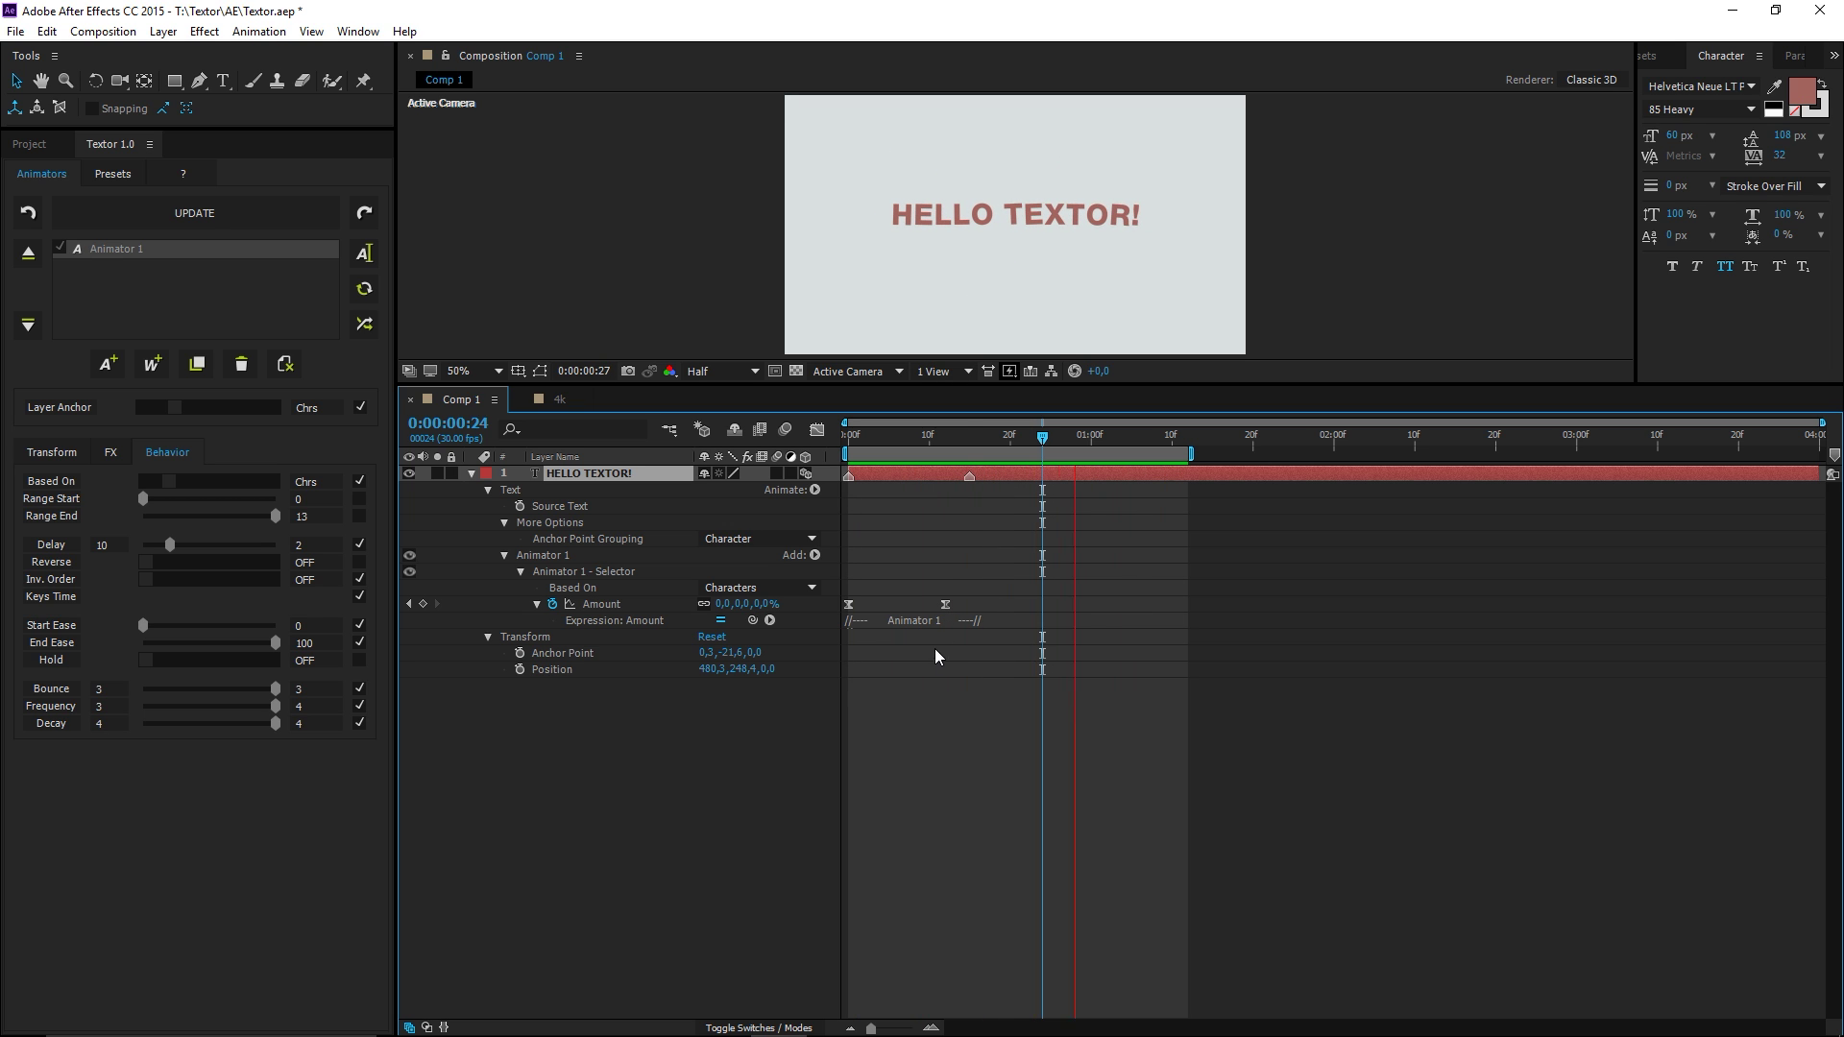
key("space")
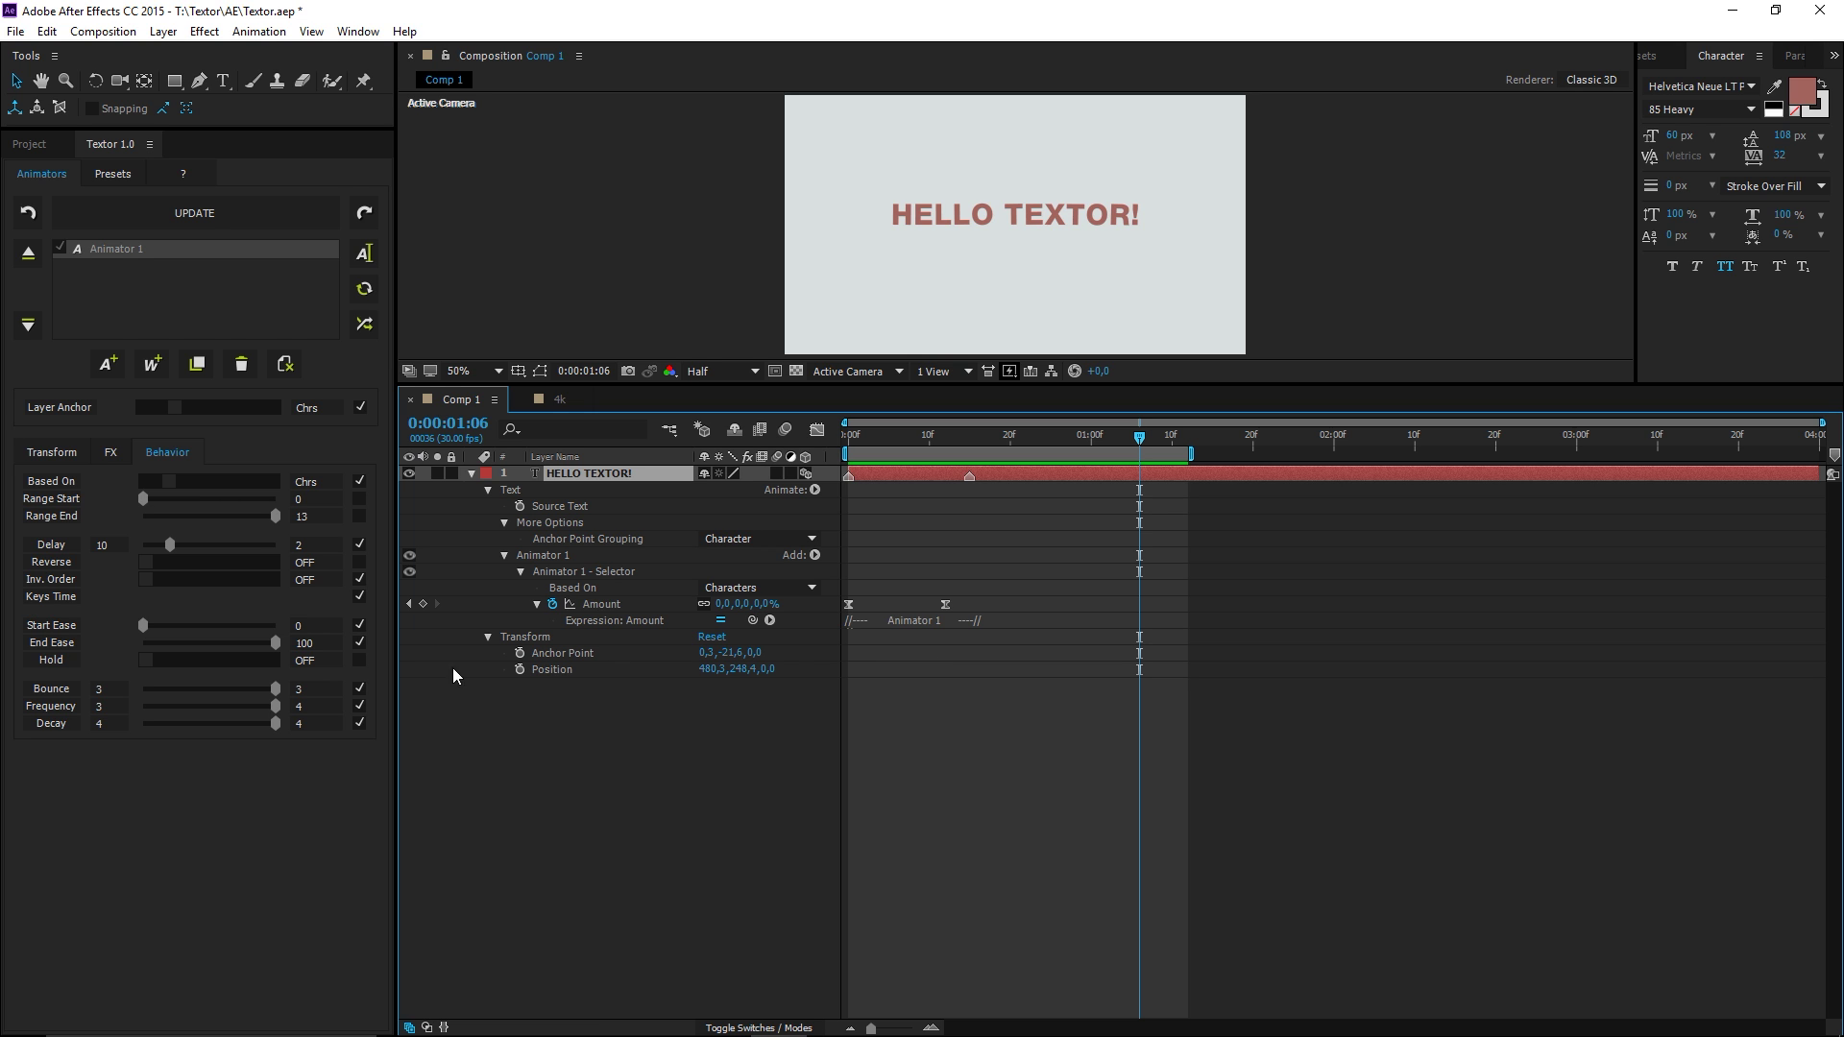
left_click_drag(277, 690, 153, 697)
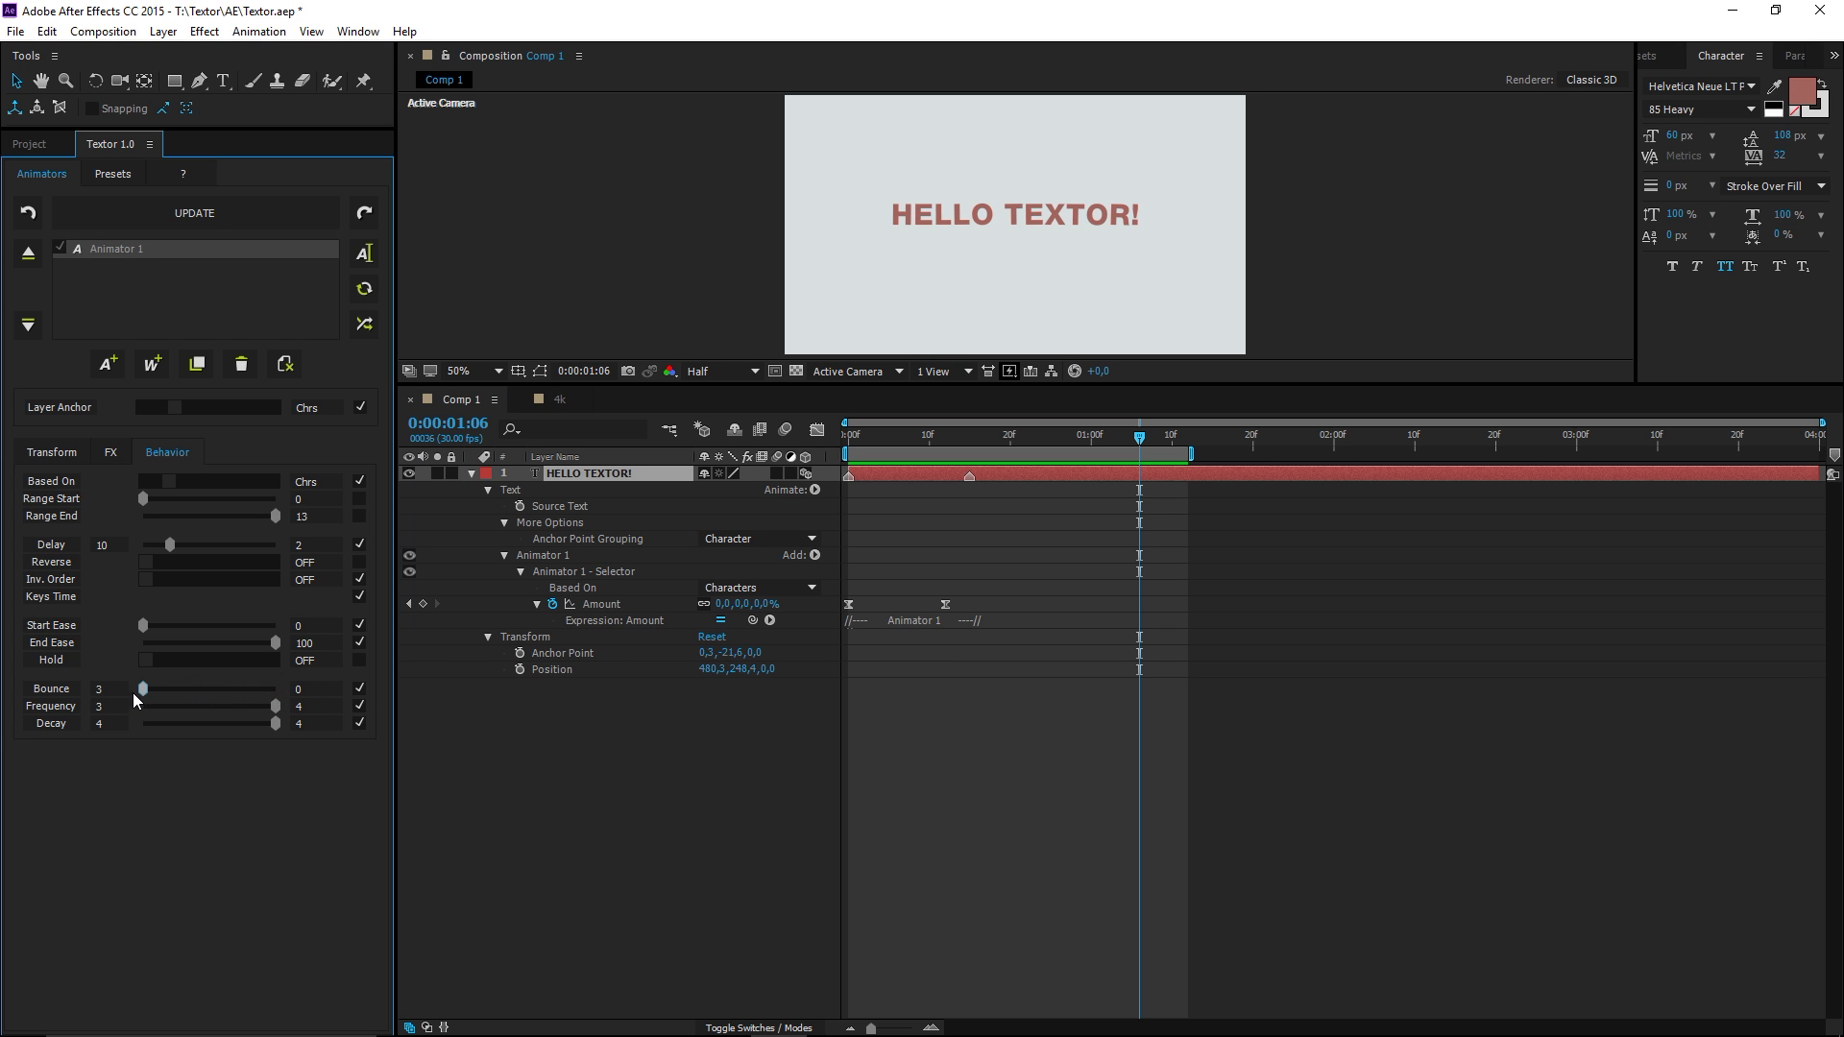
- Duplicate Animator 1 and switch off the new Animator 1 - Copy
left_click(201, 370)
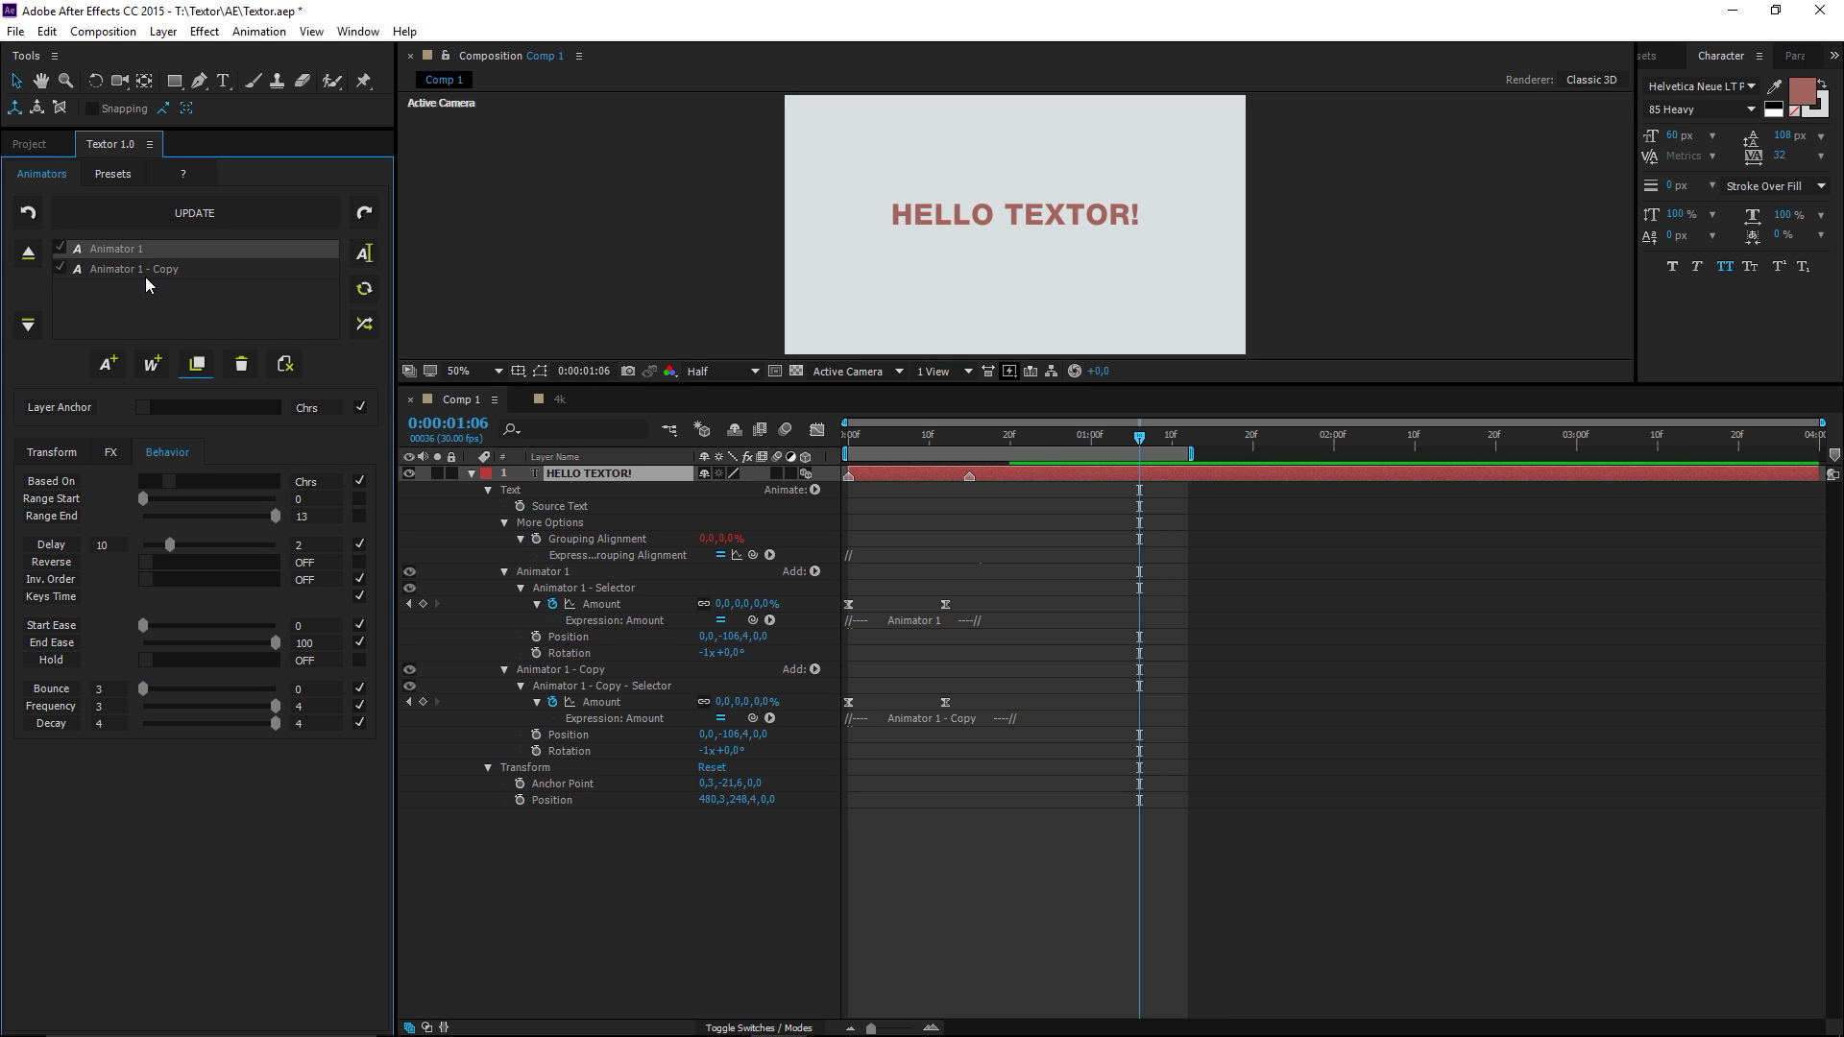
left_click(60, 267)
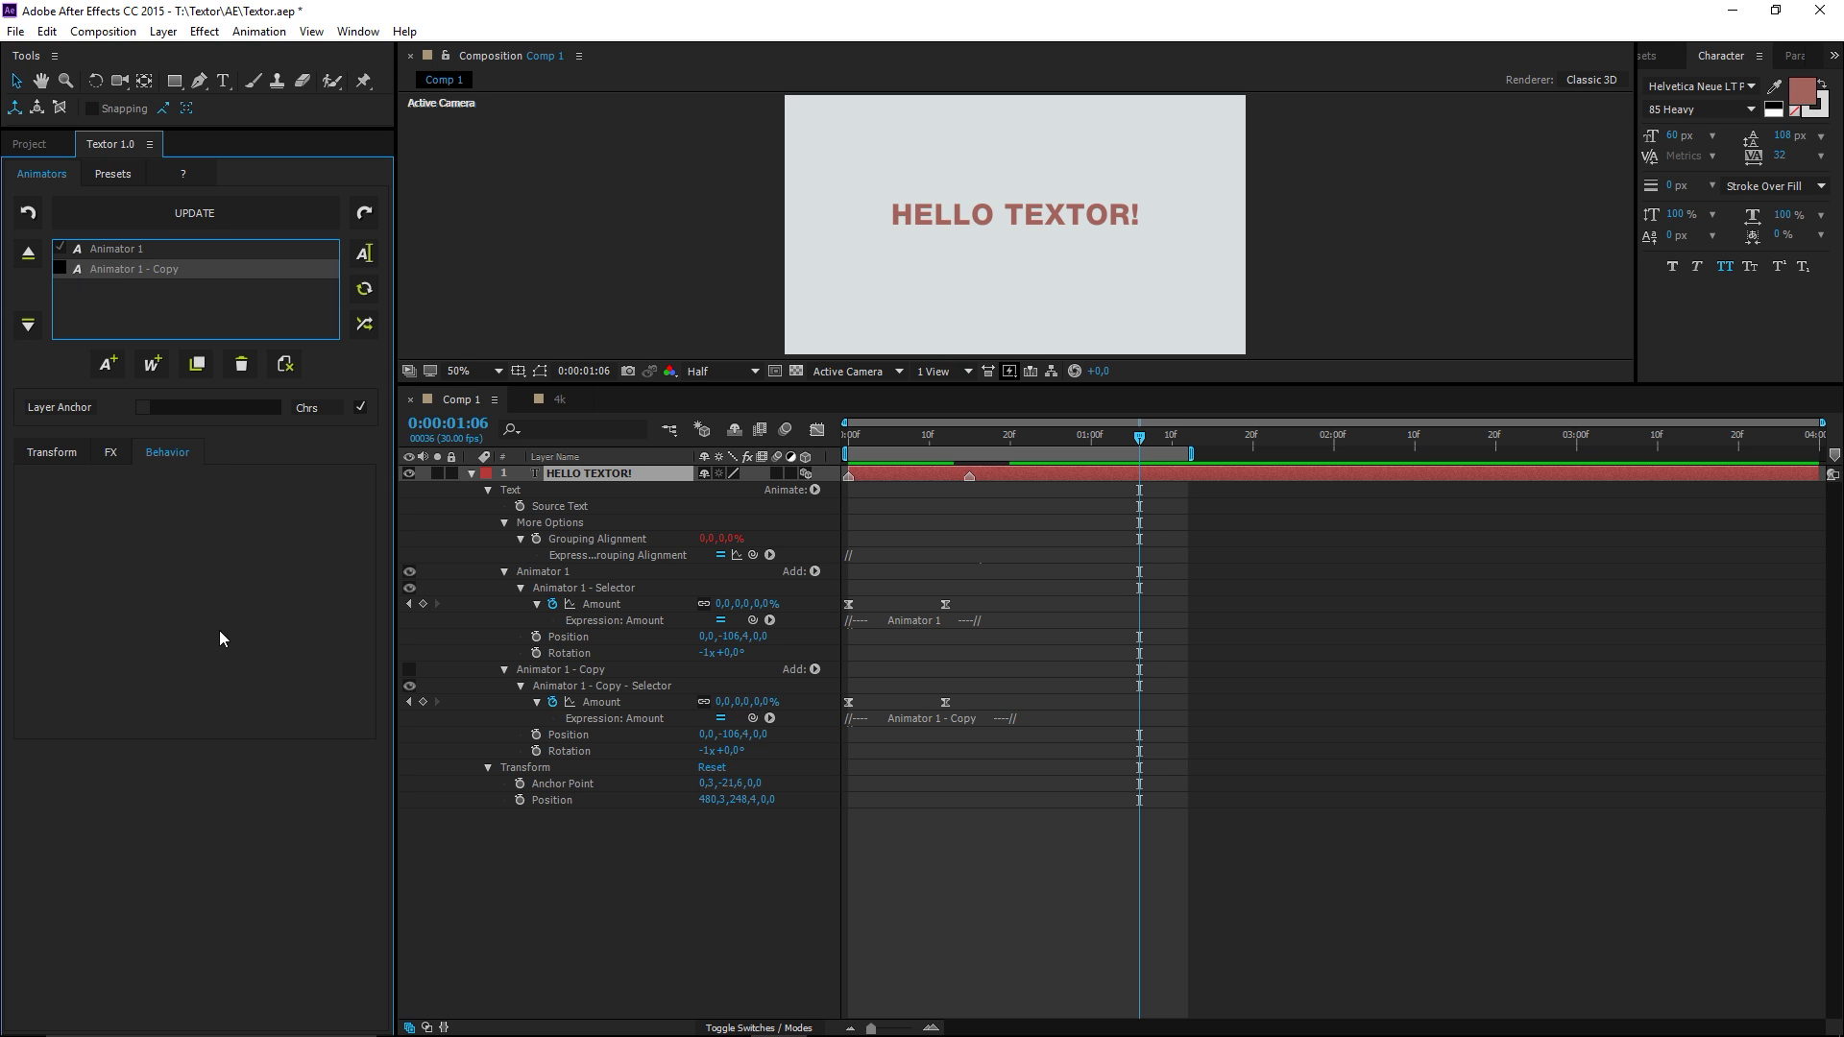
- Reset Animator 1's Position Y to 0, set Scale X to 0 and preview from frame 0
left_click(108, 453)
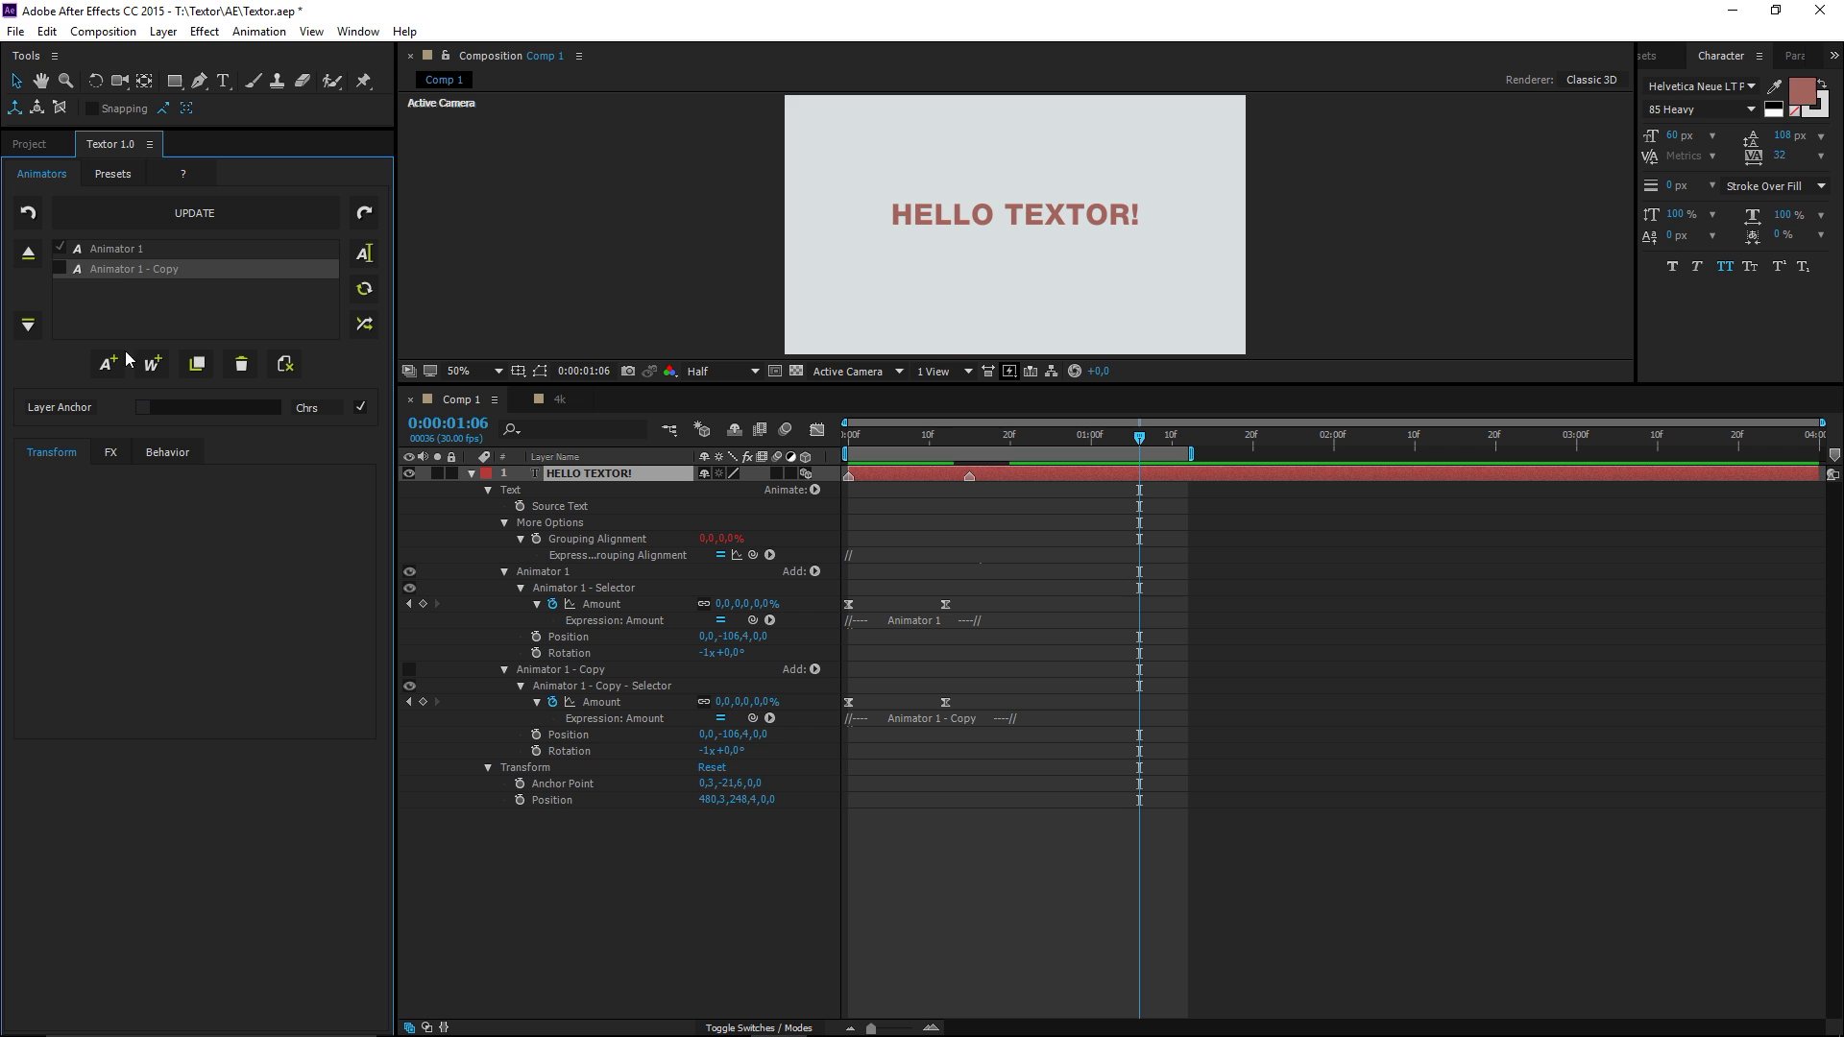
left_click(117, 250)
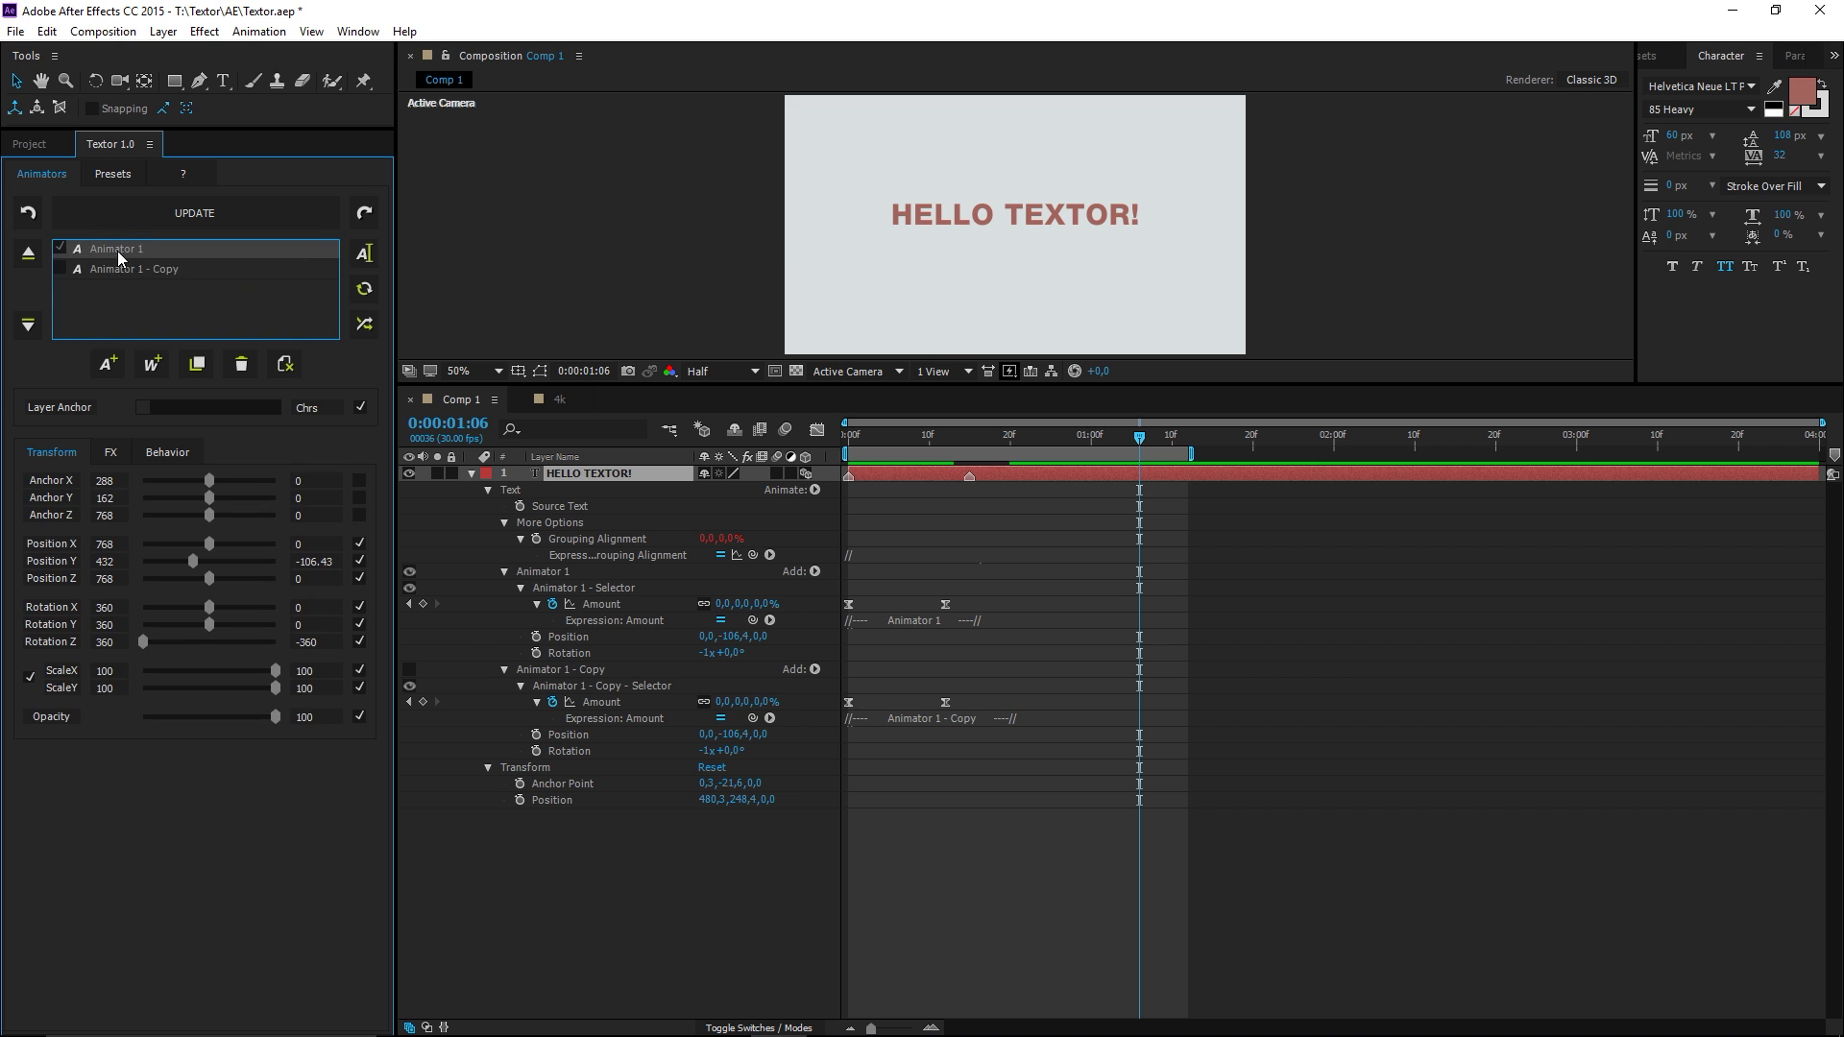
left_click(63, 562)
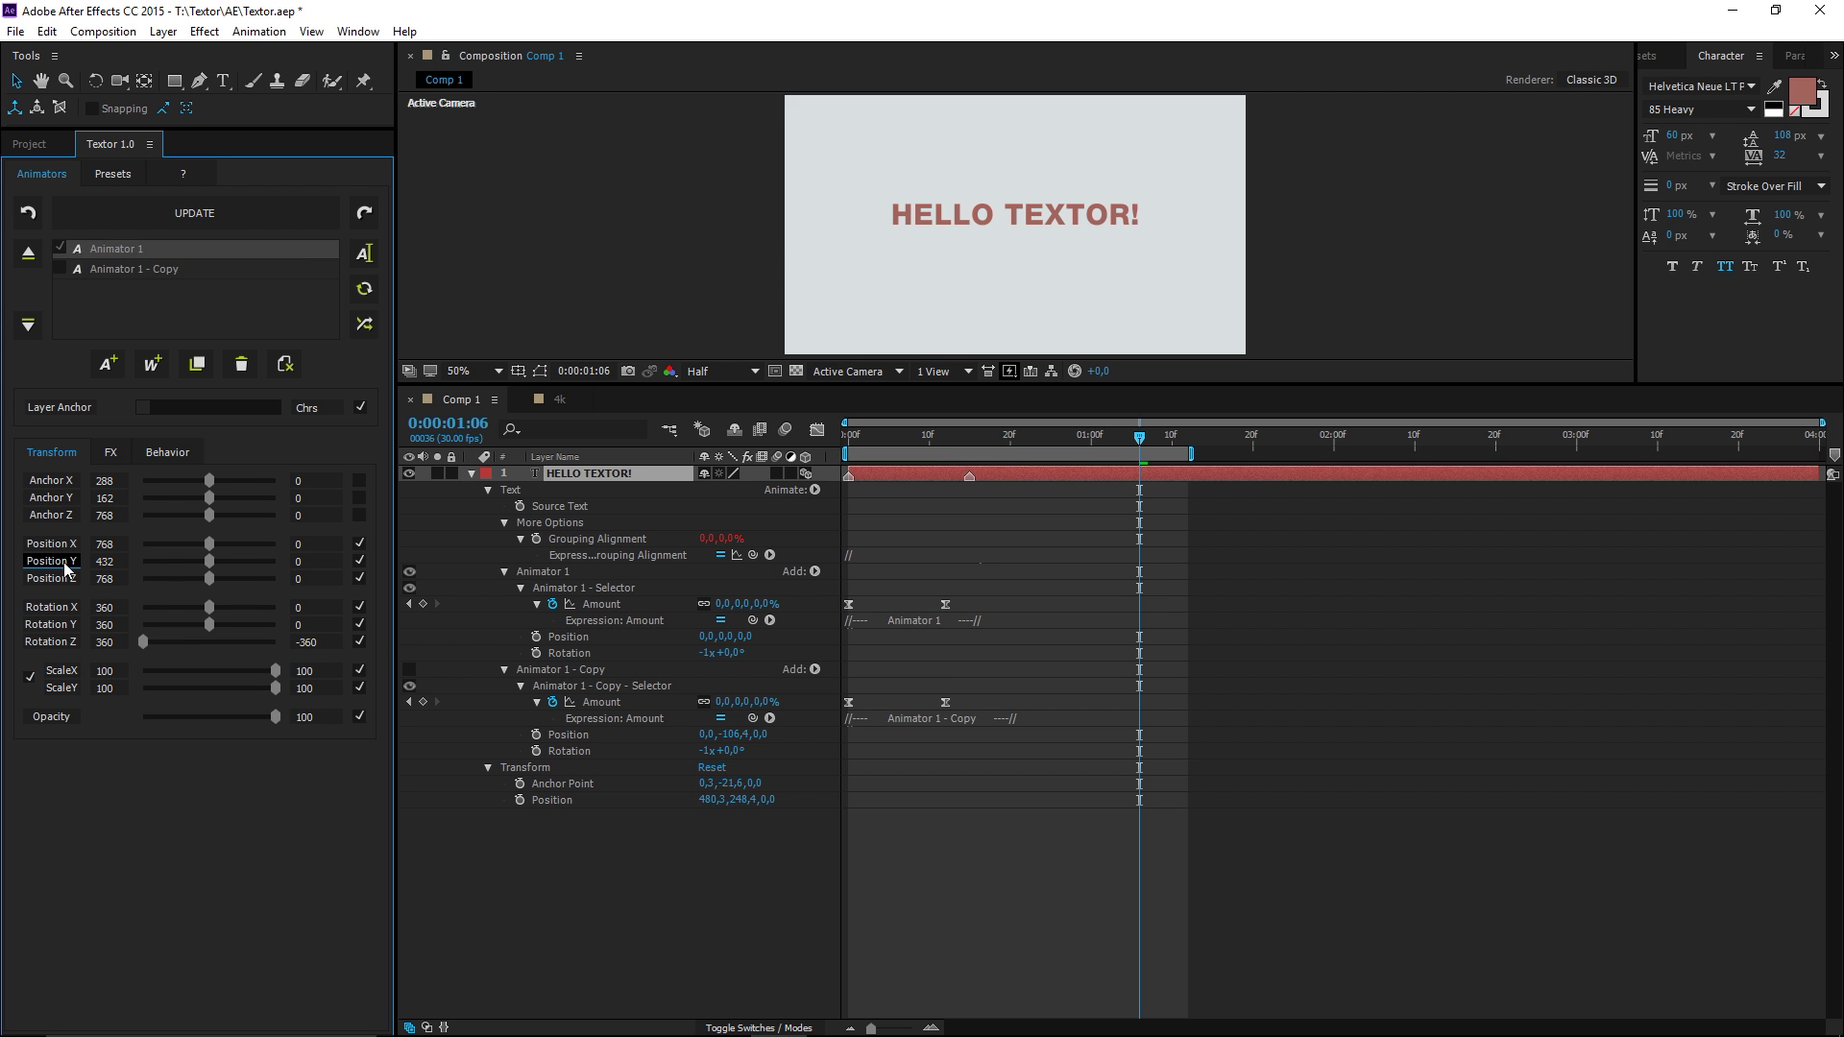
left_click(304, 670)
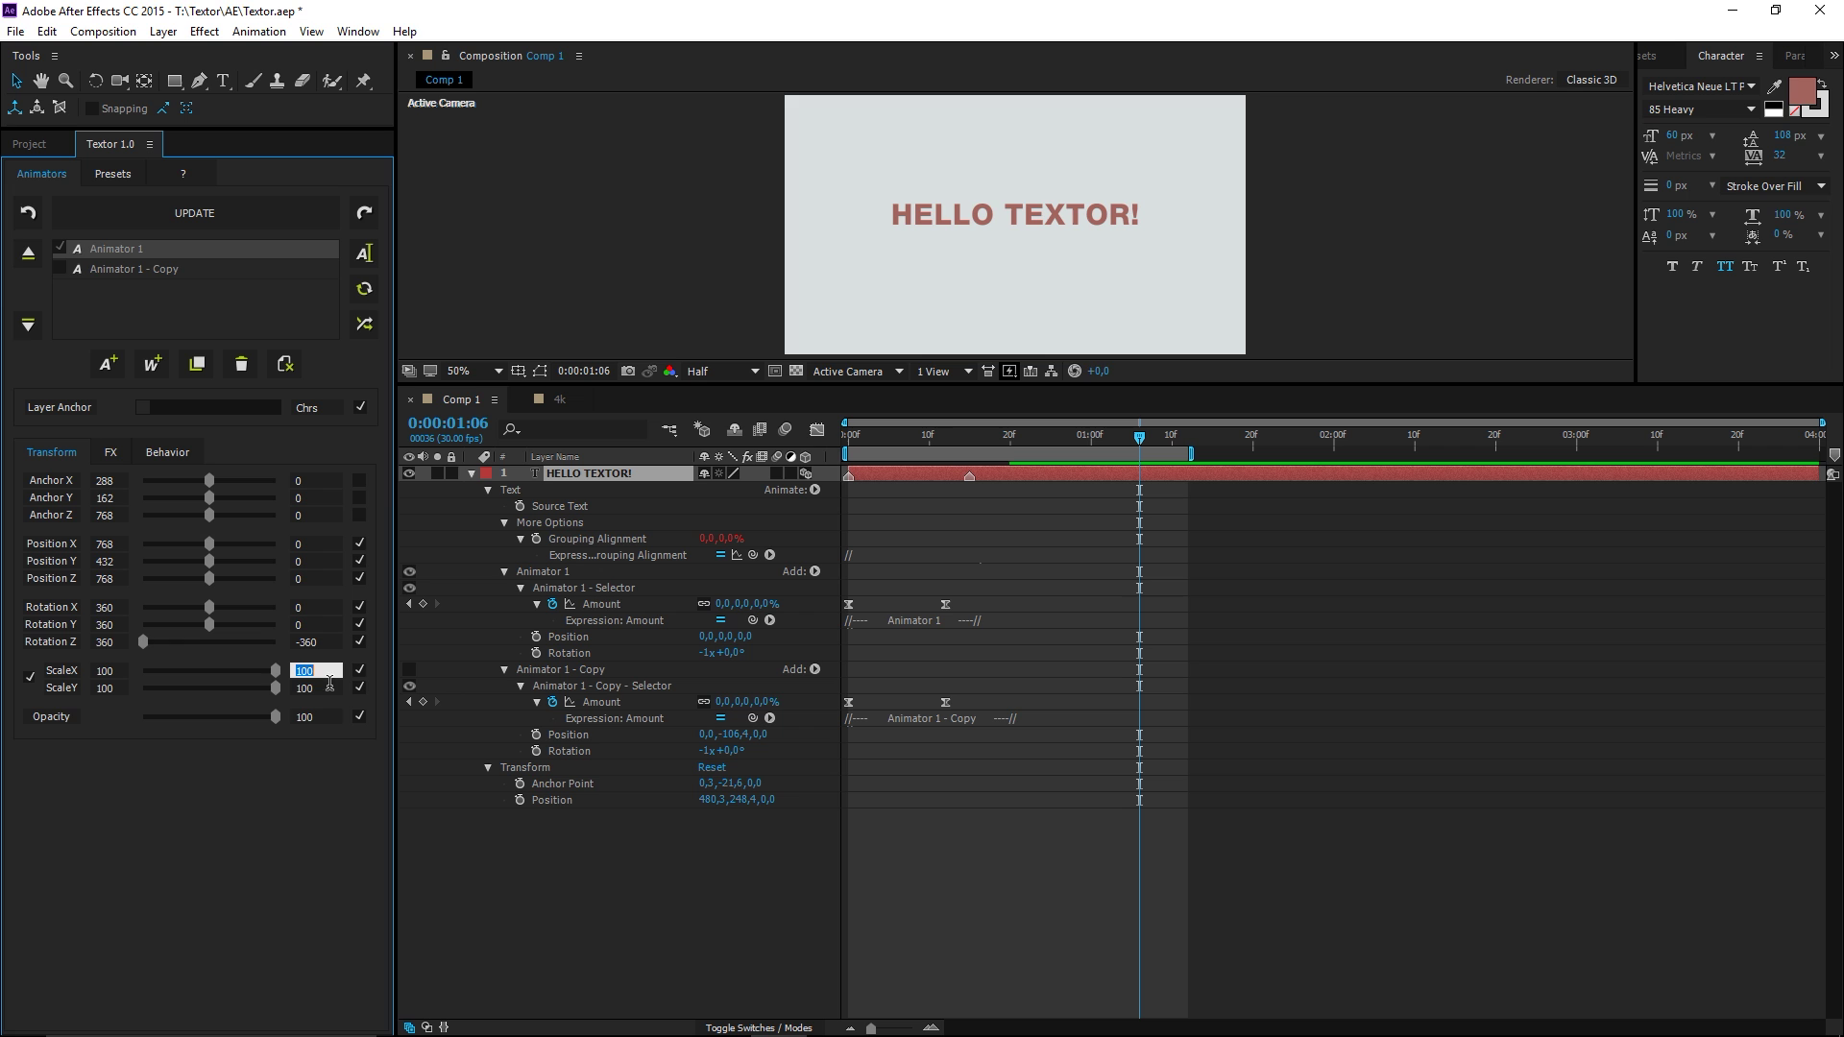
key("Return")
left_click_drag(875, 435, 797, 439)
key("space")
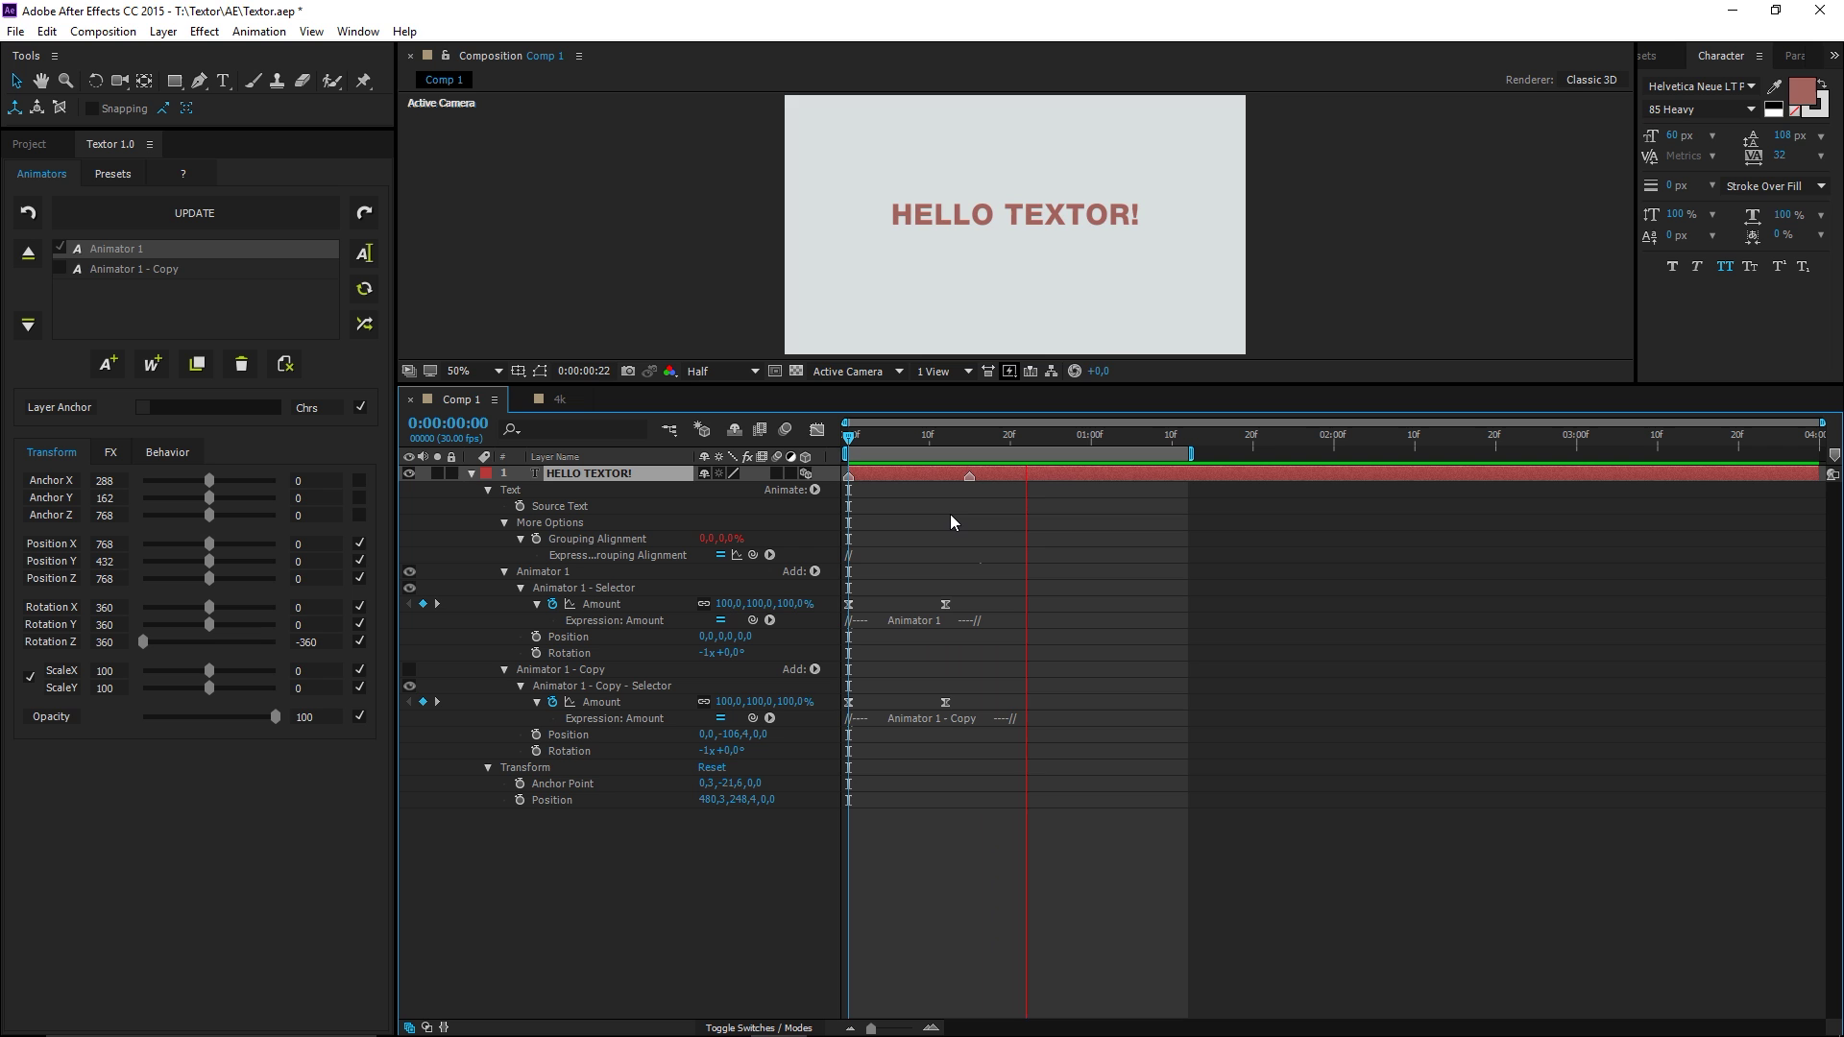
- Rename Animator 1 to 'Rotation Scale In' through Textor's Rename prompt
key("space")
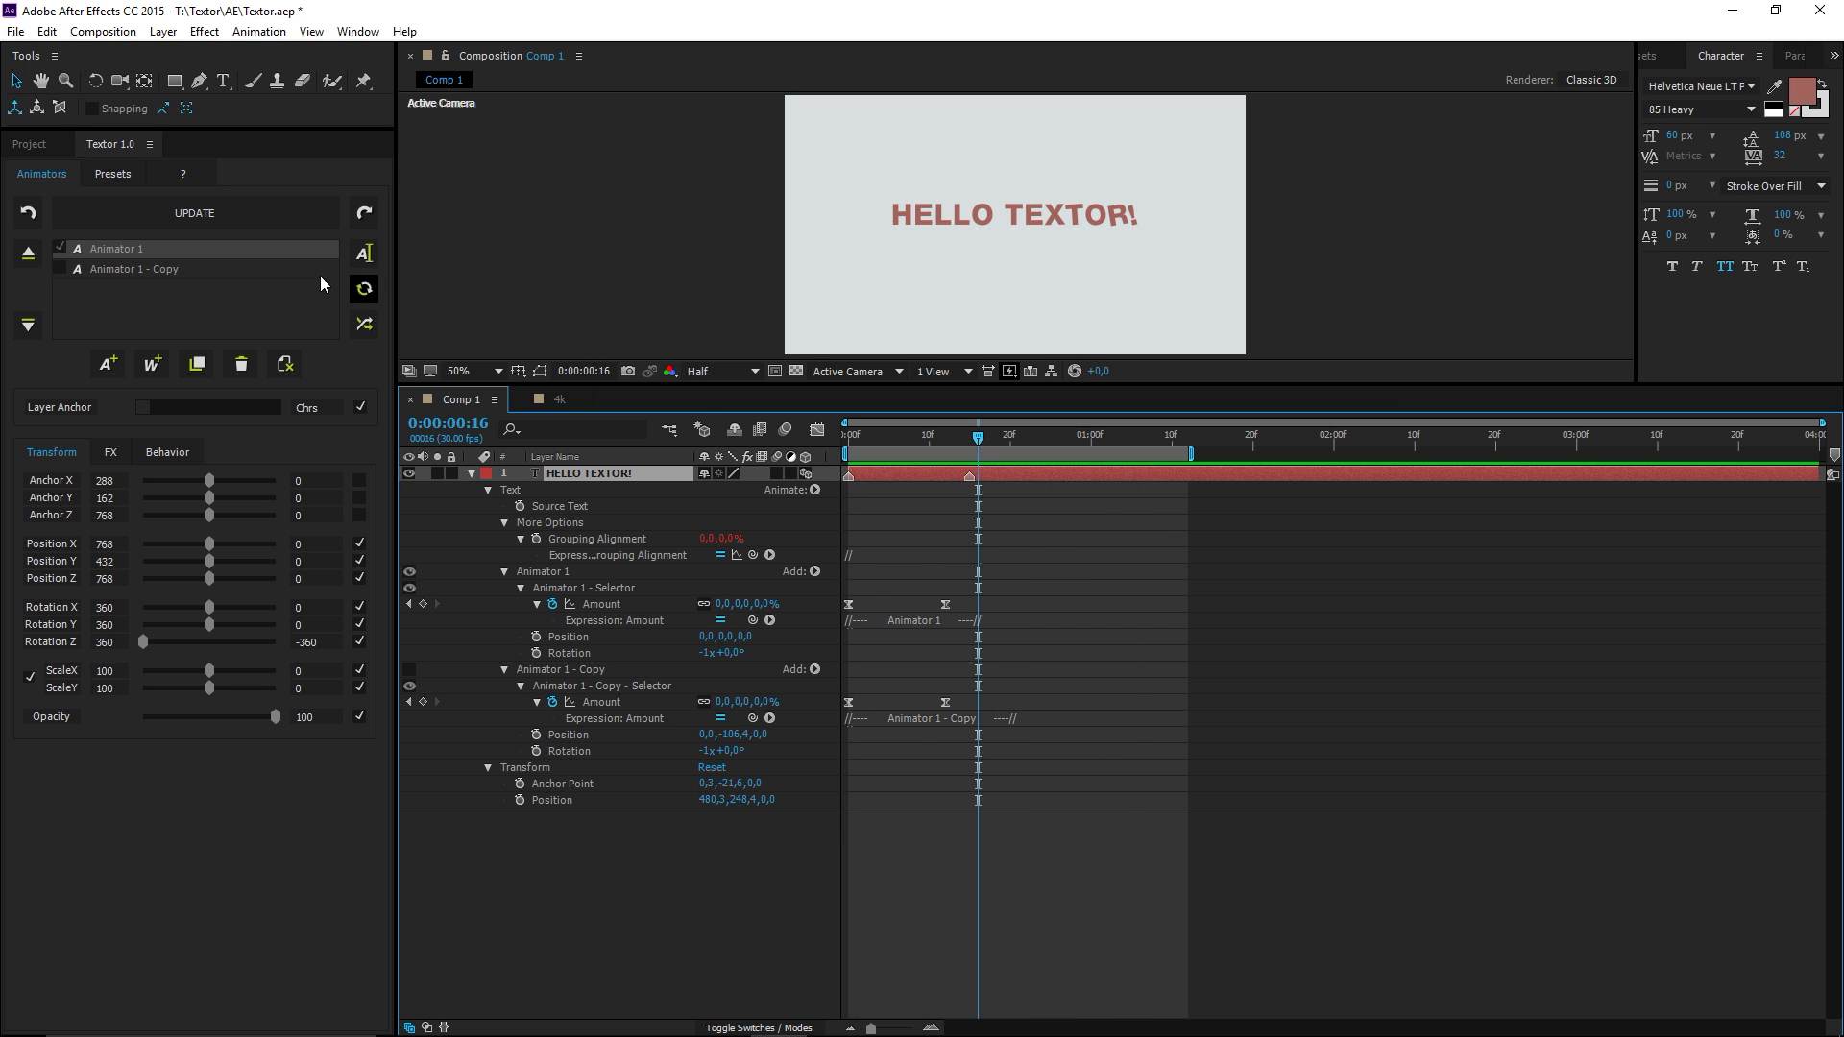
left_click(133, 248)
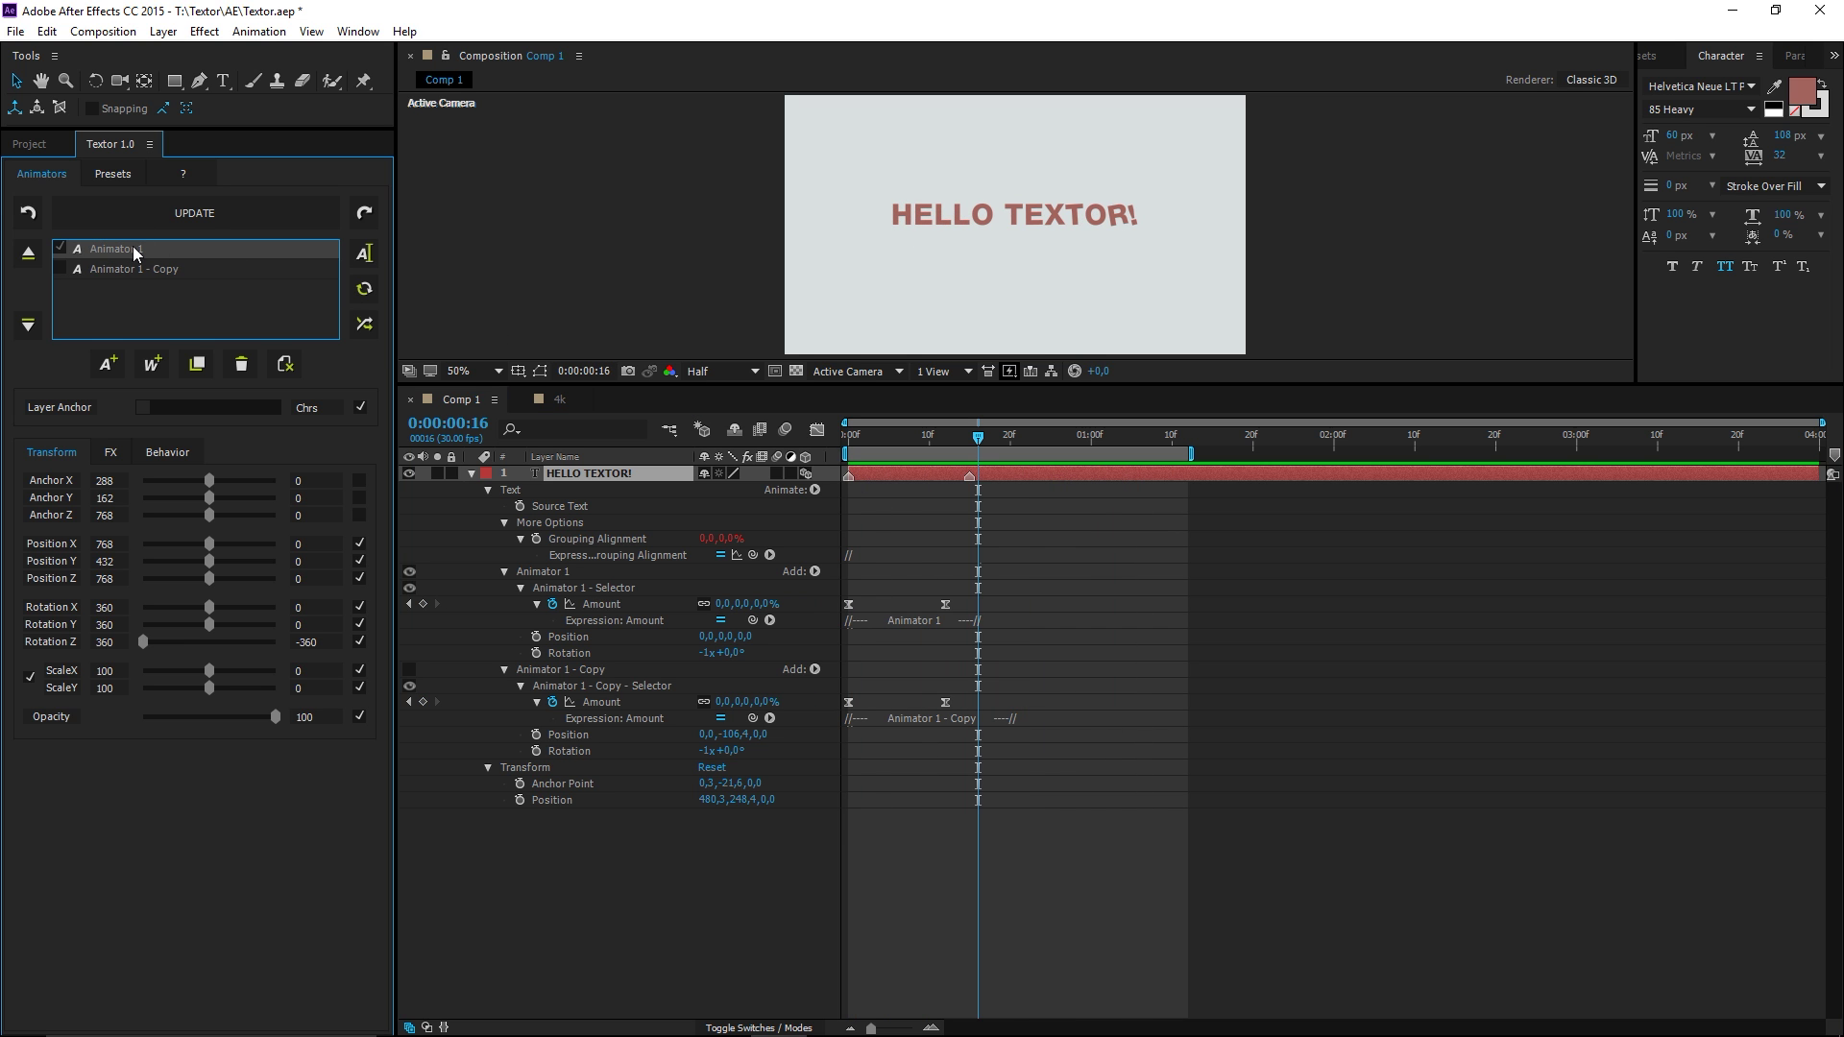
left_click(367, 257)
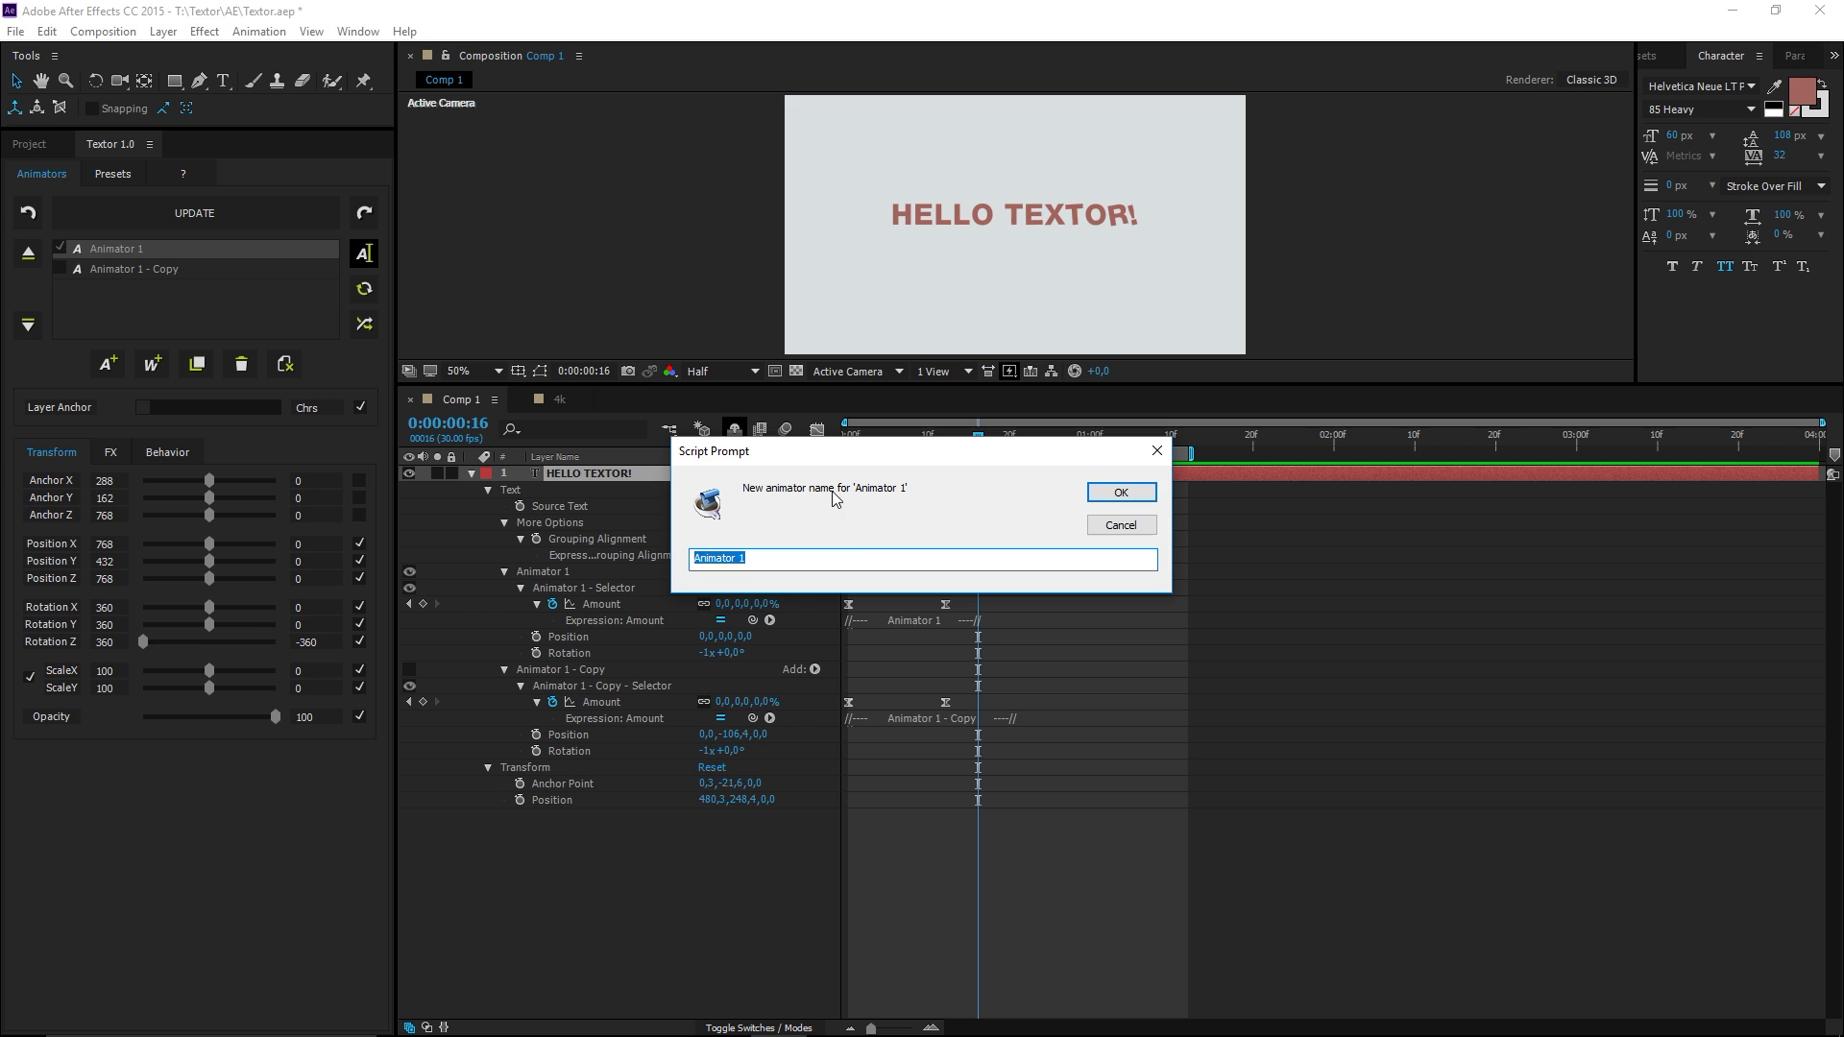
type("Rotation Scale In")
left_click(1095, 498)
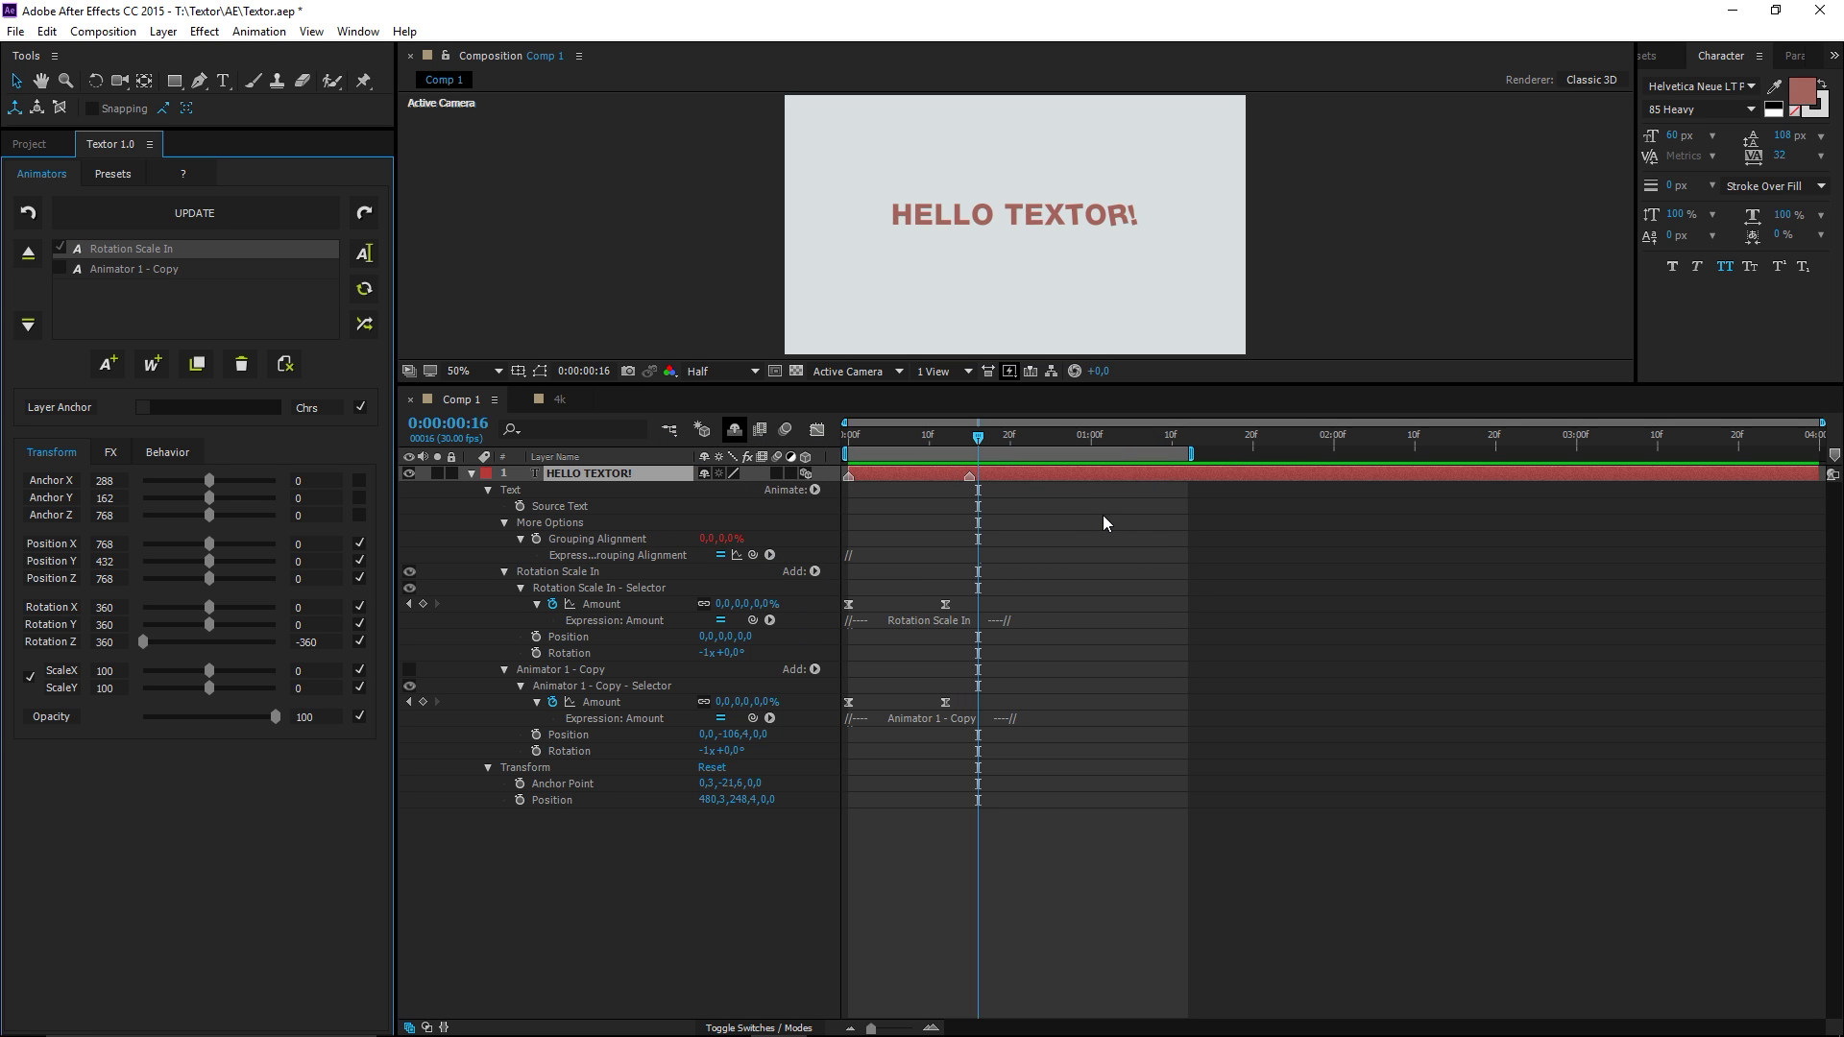
- Switch off Rotation Scale In, enable Animator 1 - Copy and reset its Rotation Z to 0
left_click(62, 248)
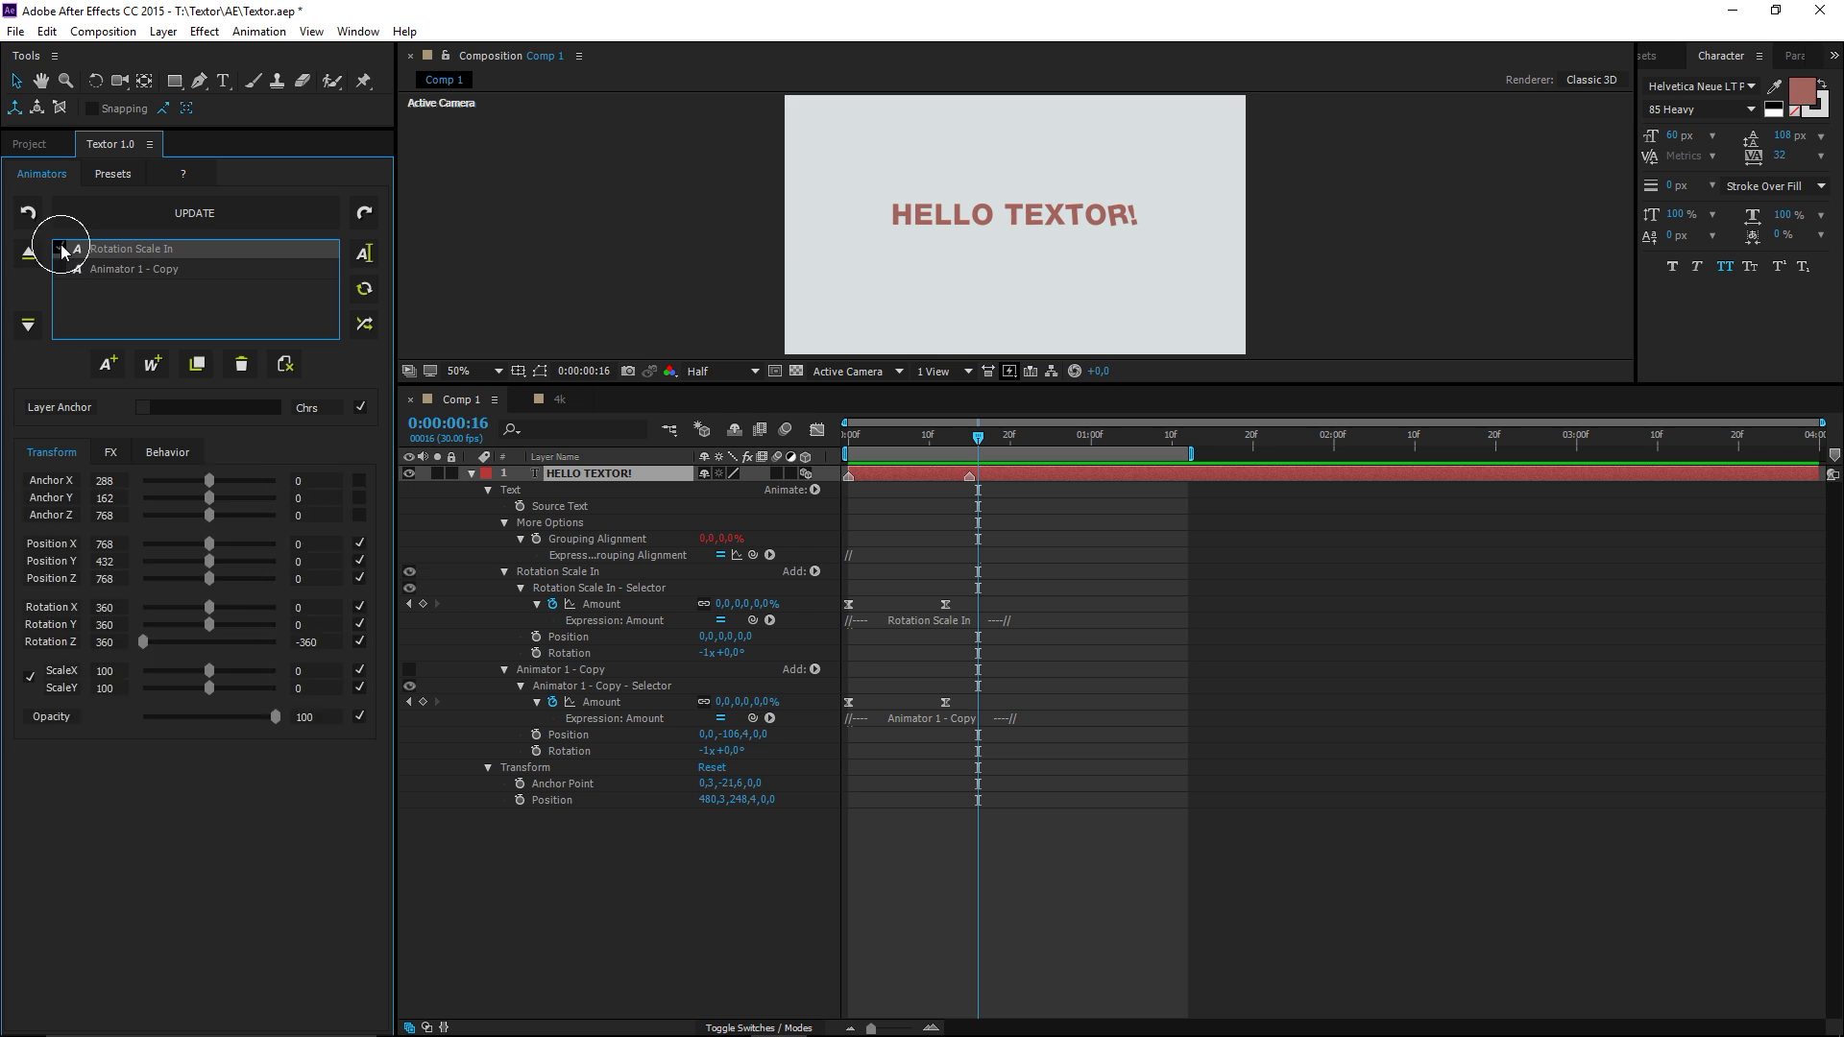
left_click(59, 269)
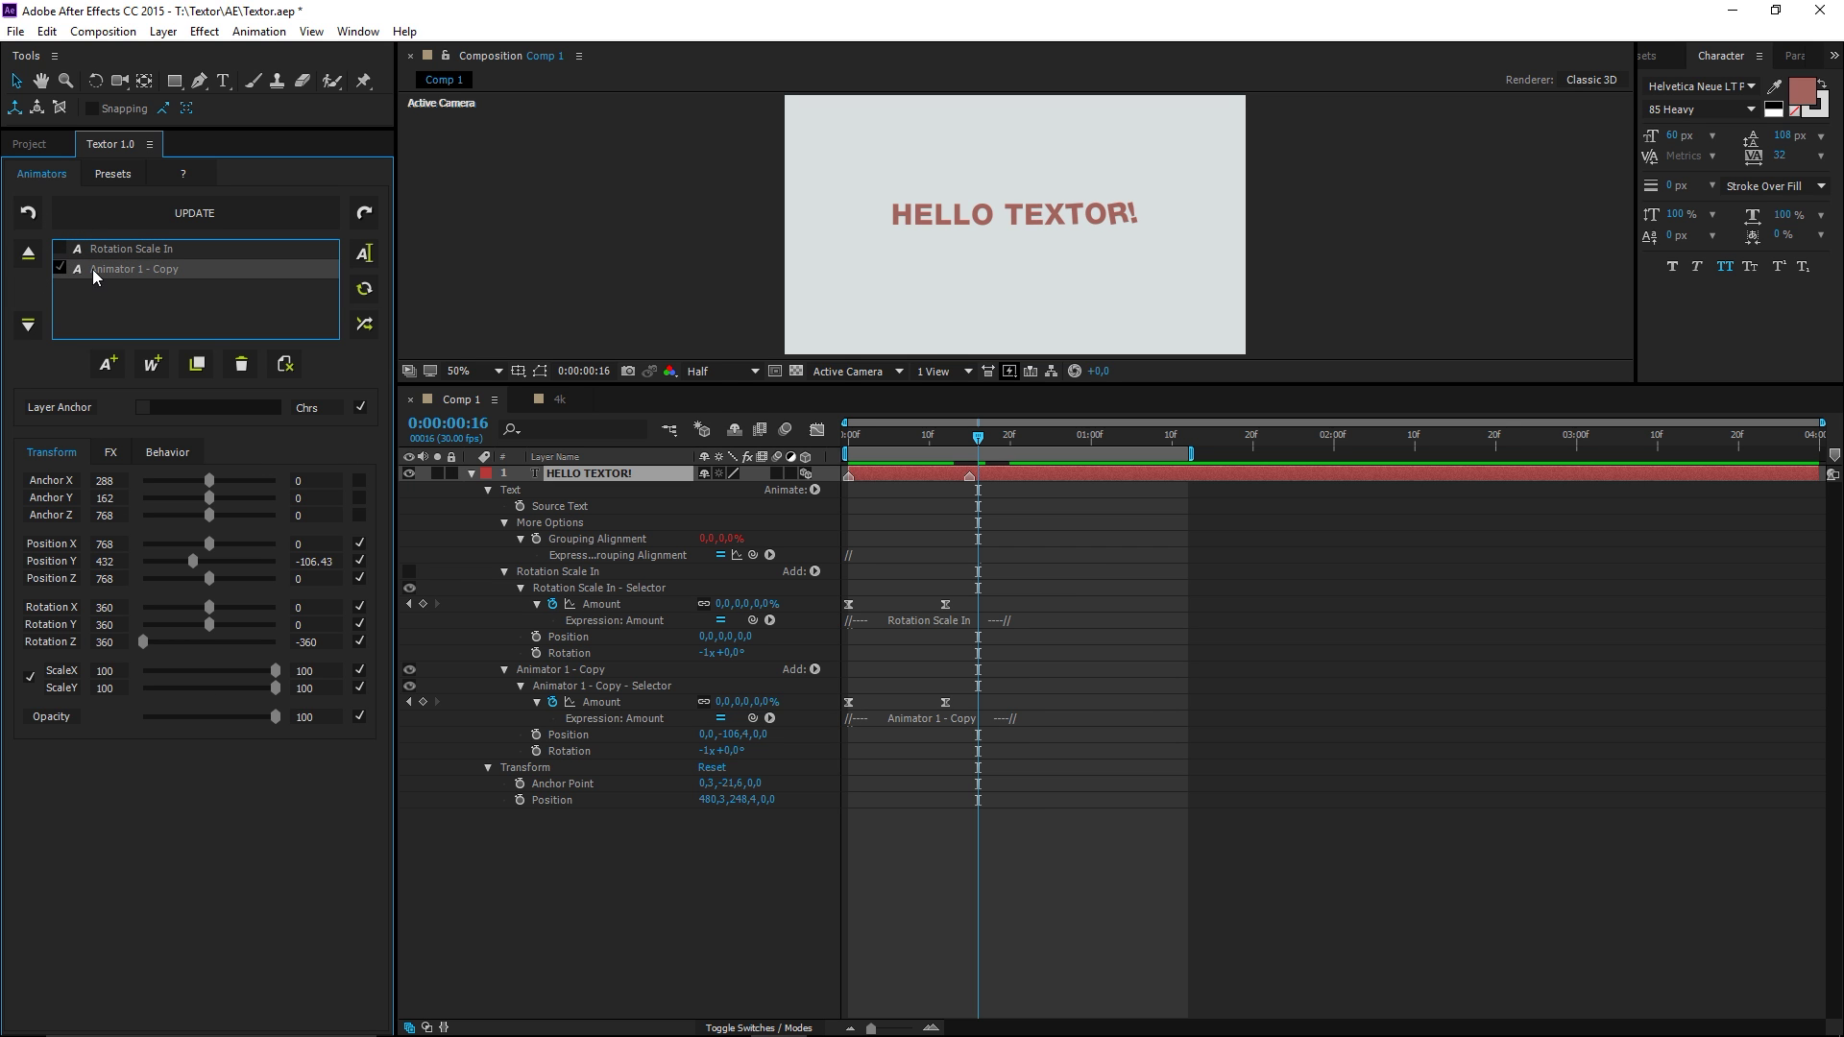
left_click(848, 435)
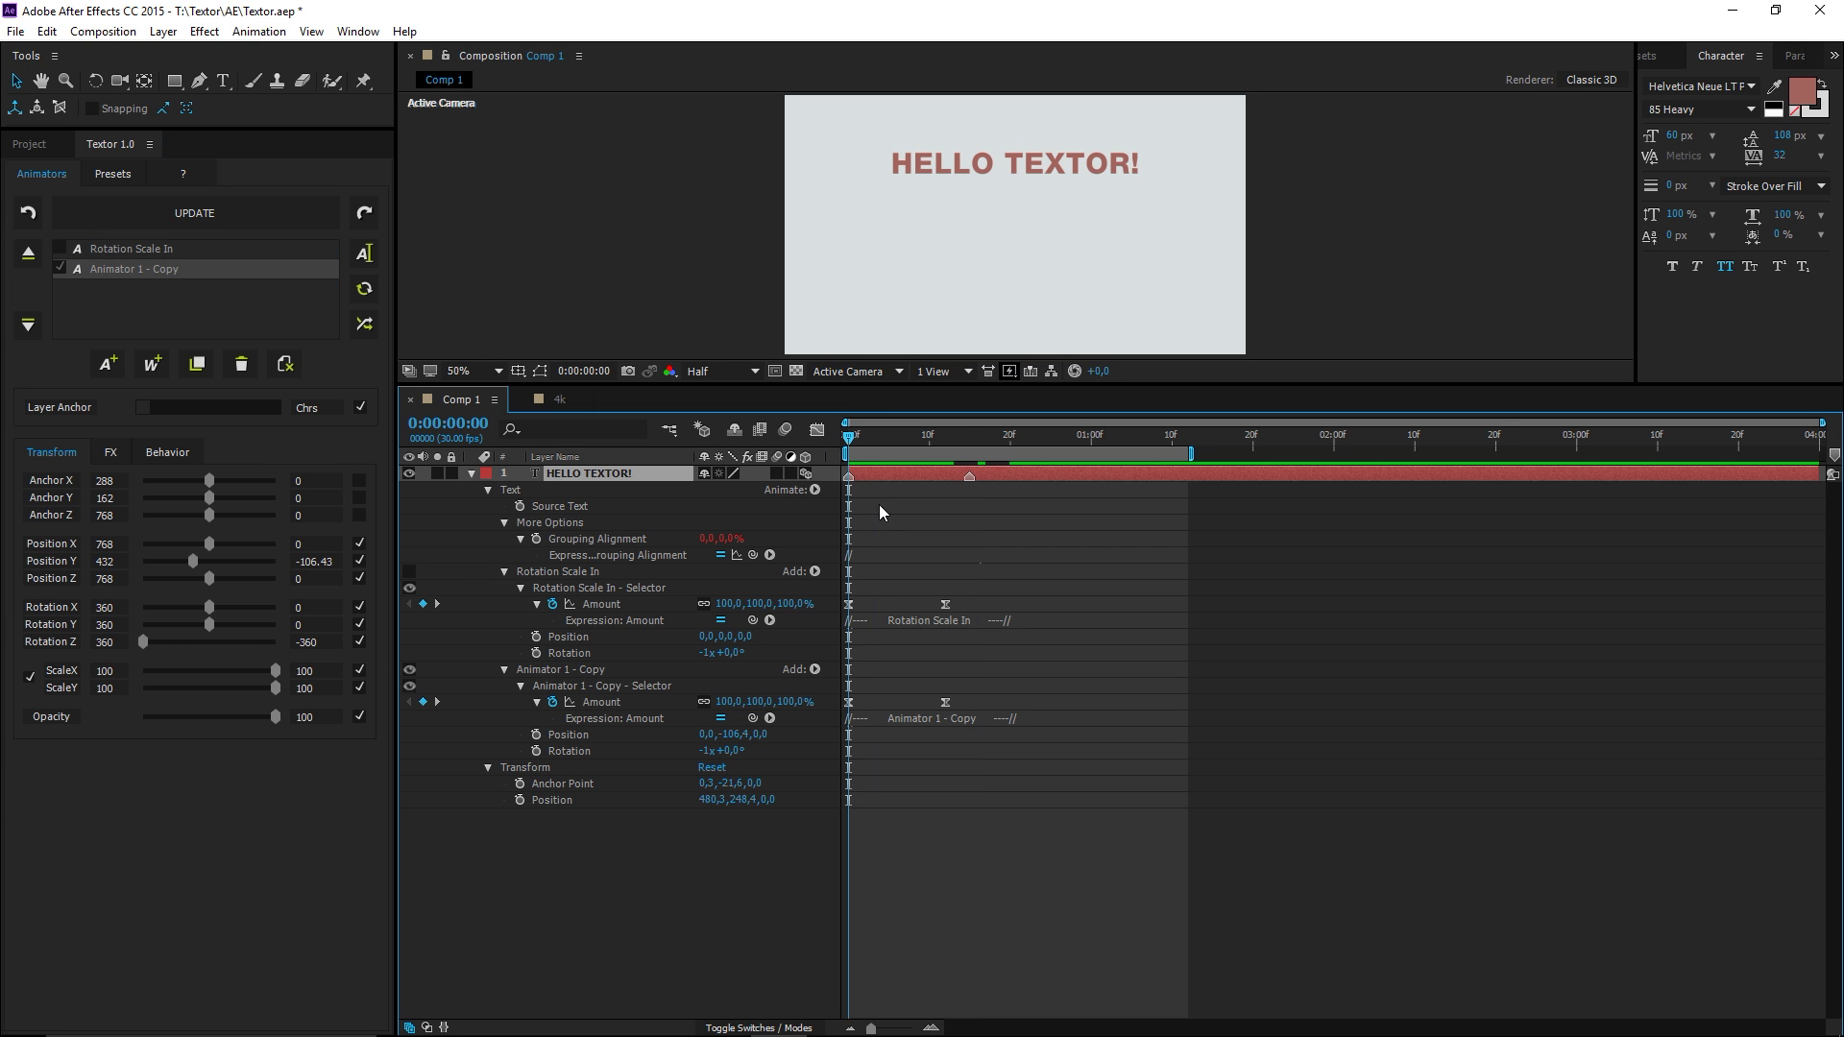
key("space")
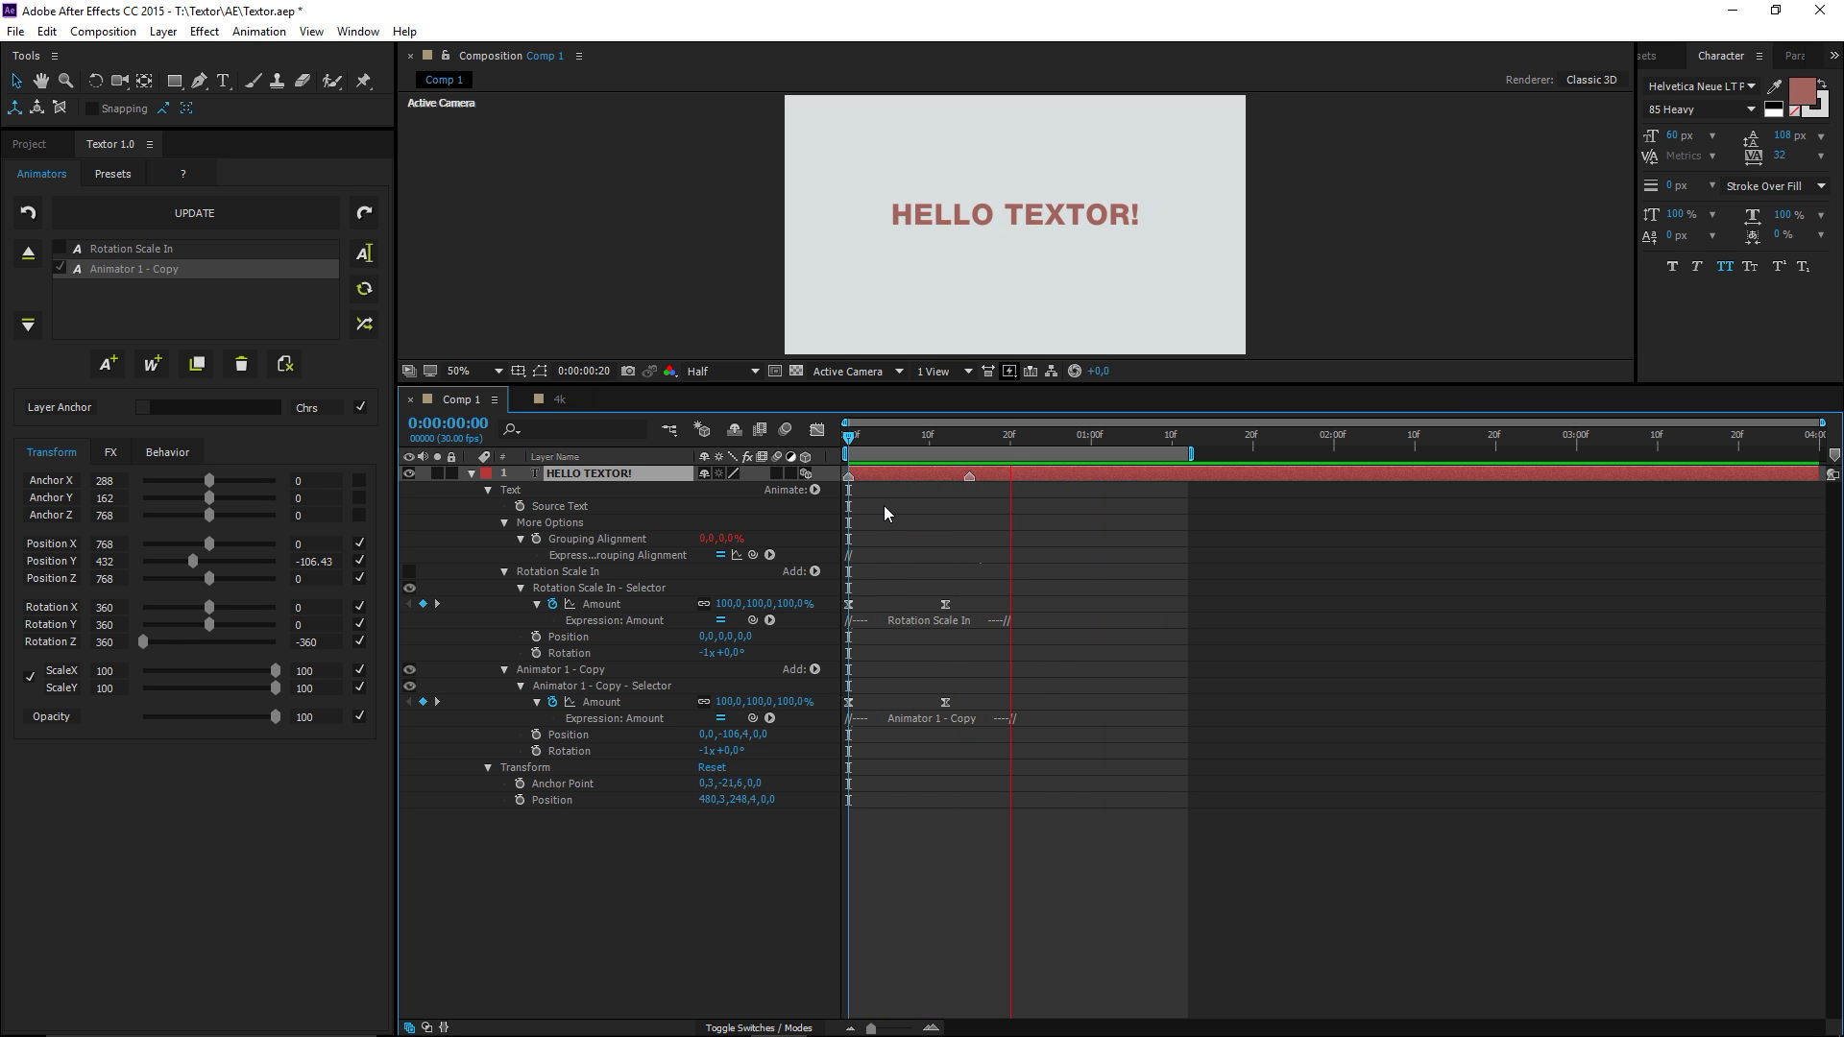
key("space")
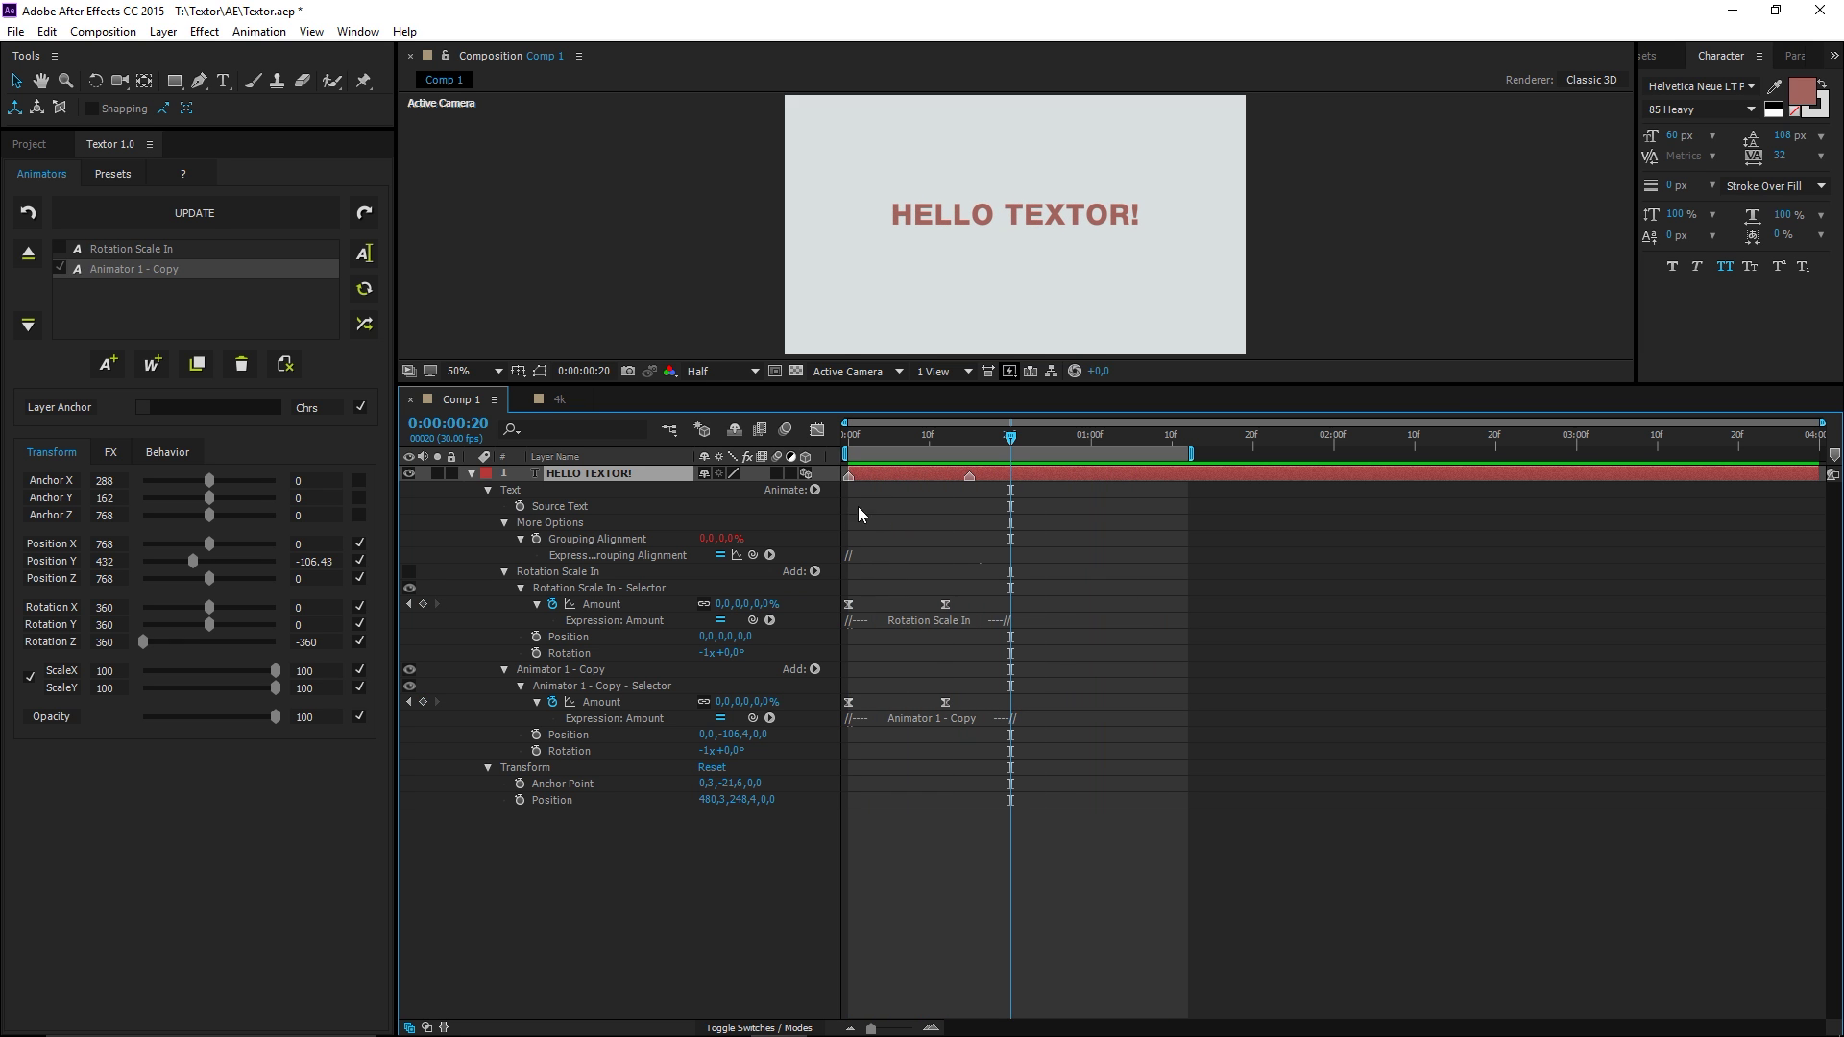
left_click(51, 641)
left_click_drag(868, 438, 849, 438)
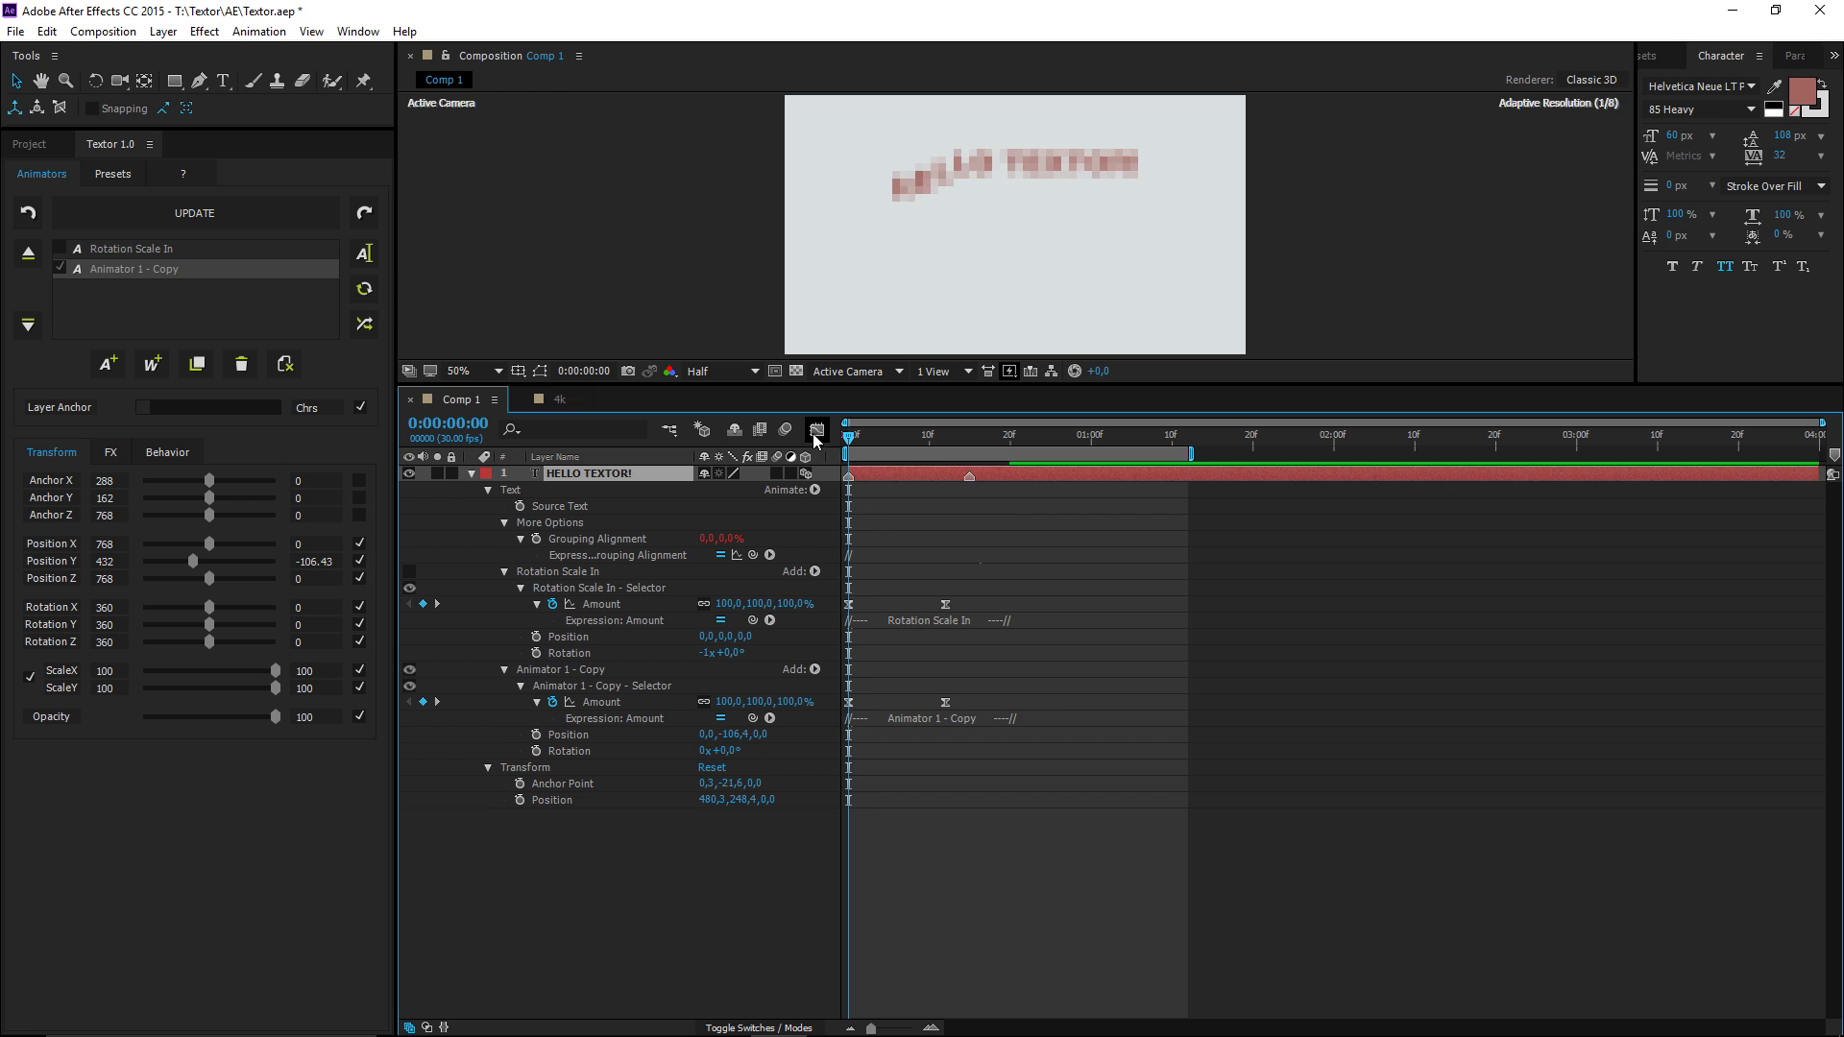
key("space")
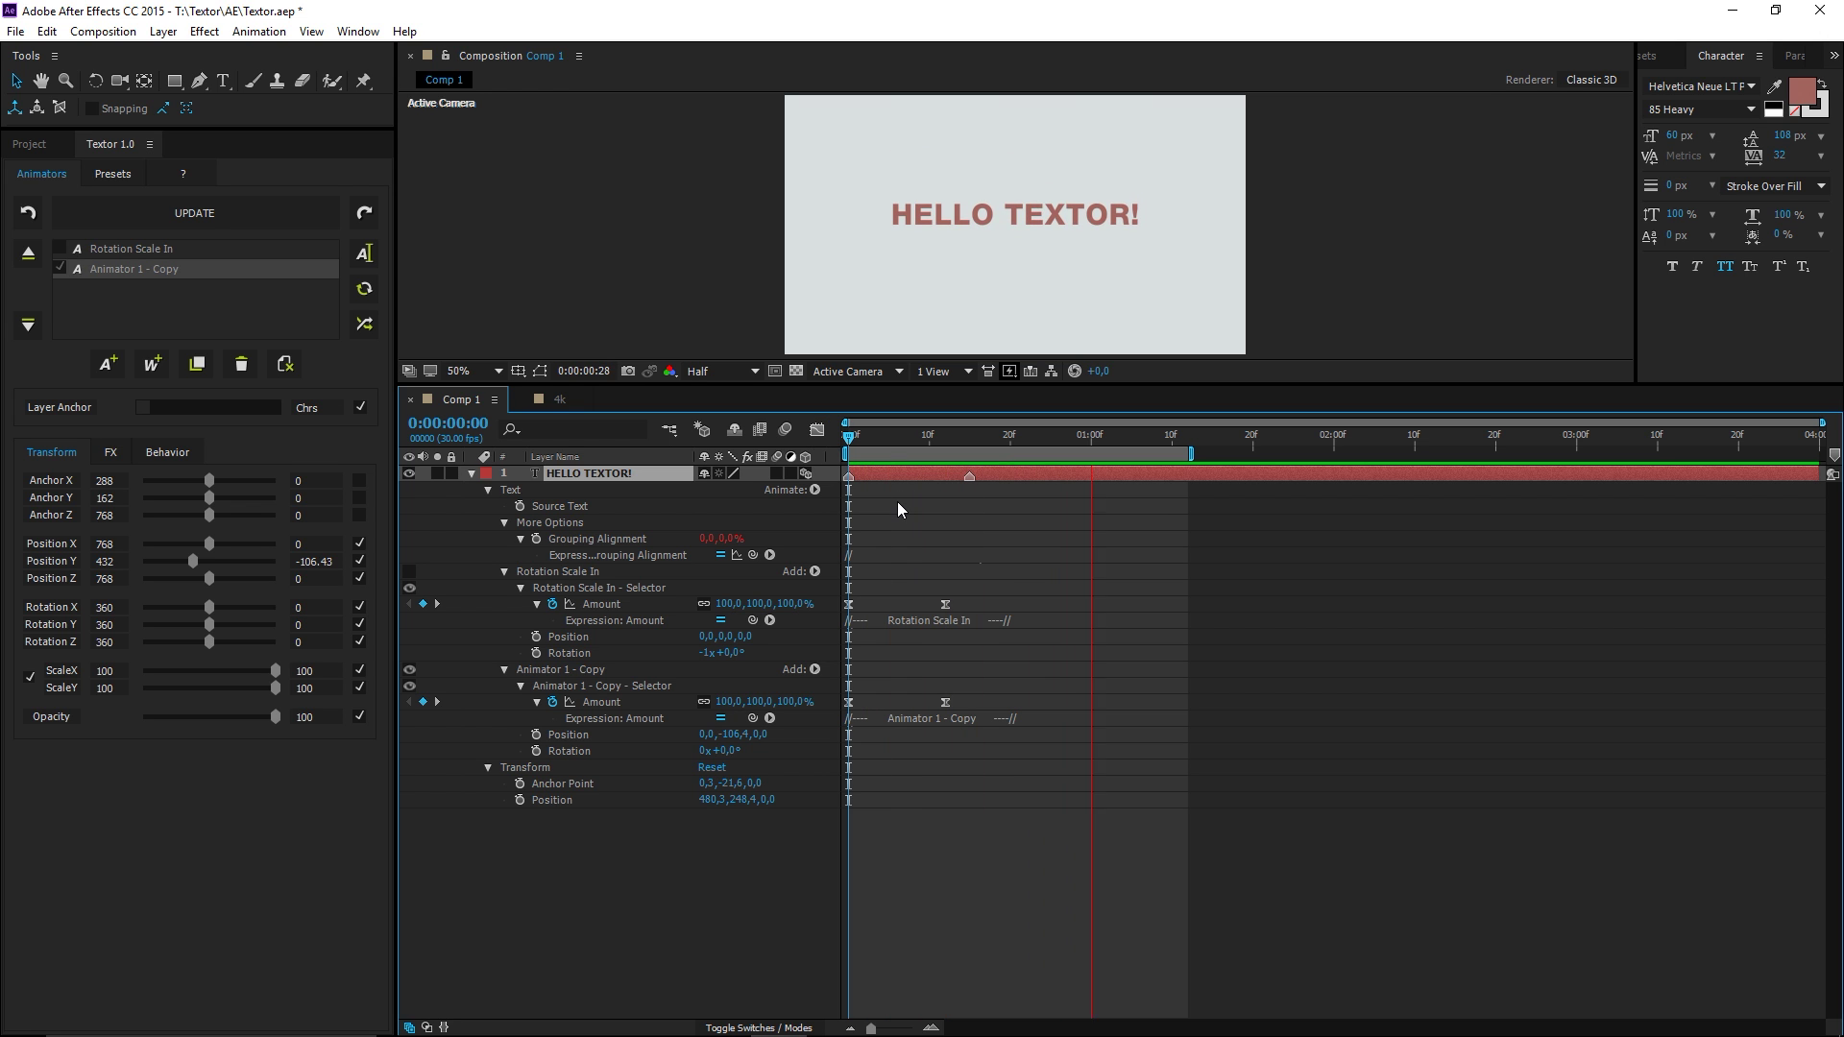
key("space")
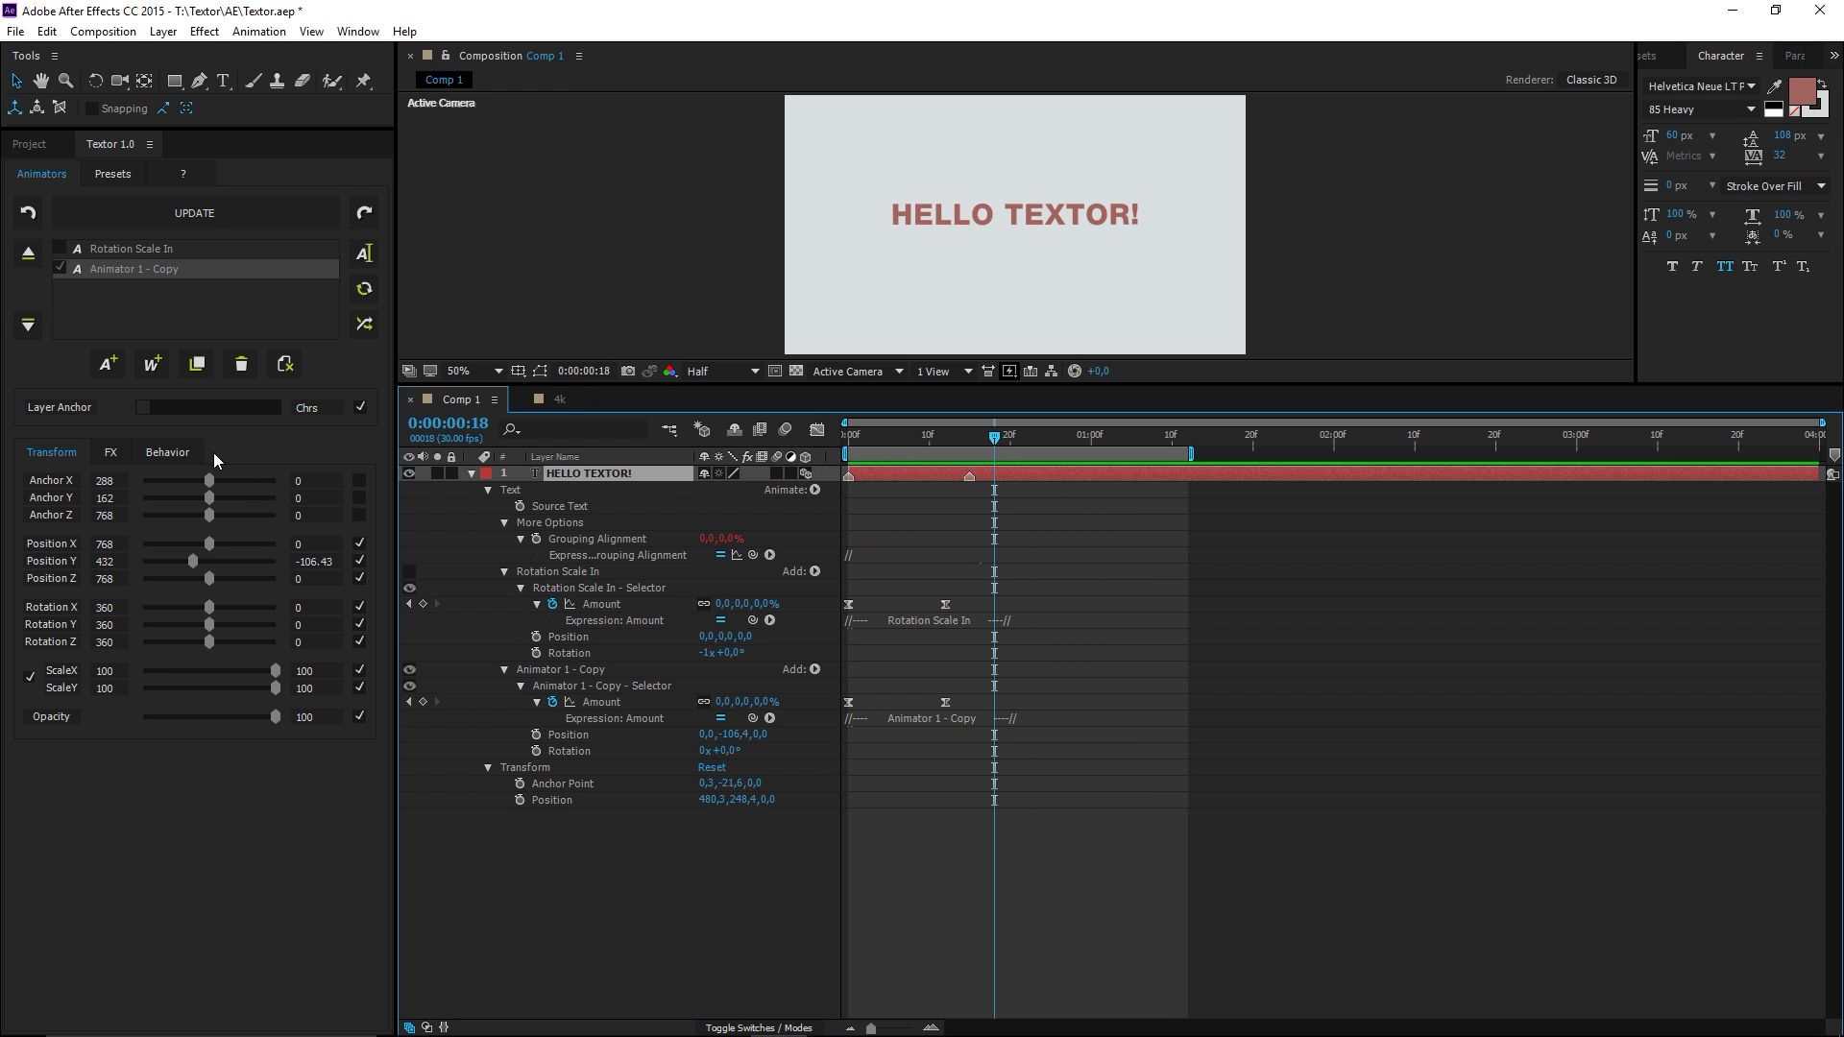
- Set Animator 1 - Copy's Bounce to 3 and preview it from the start
left_click(169, 452)
left_click_drag(143, 689, 279, 689)
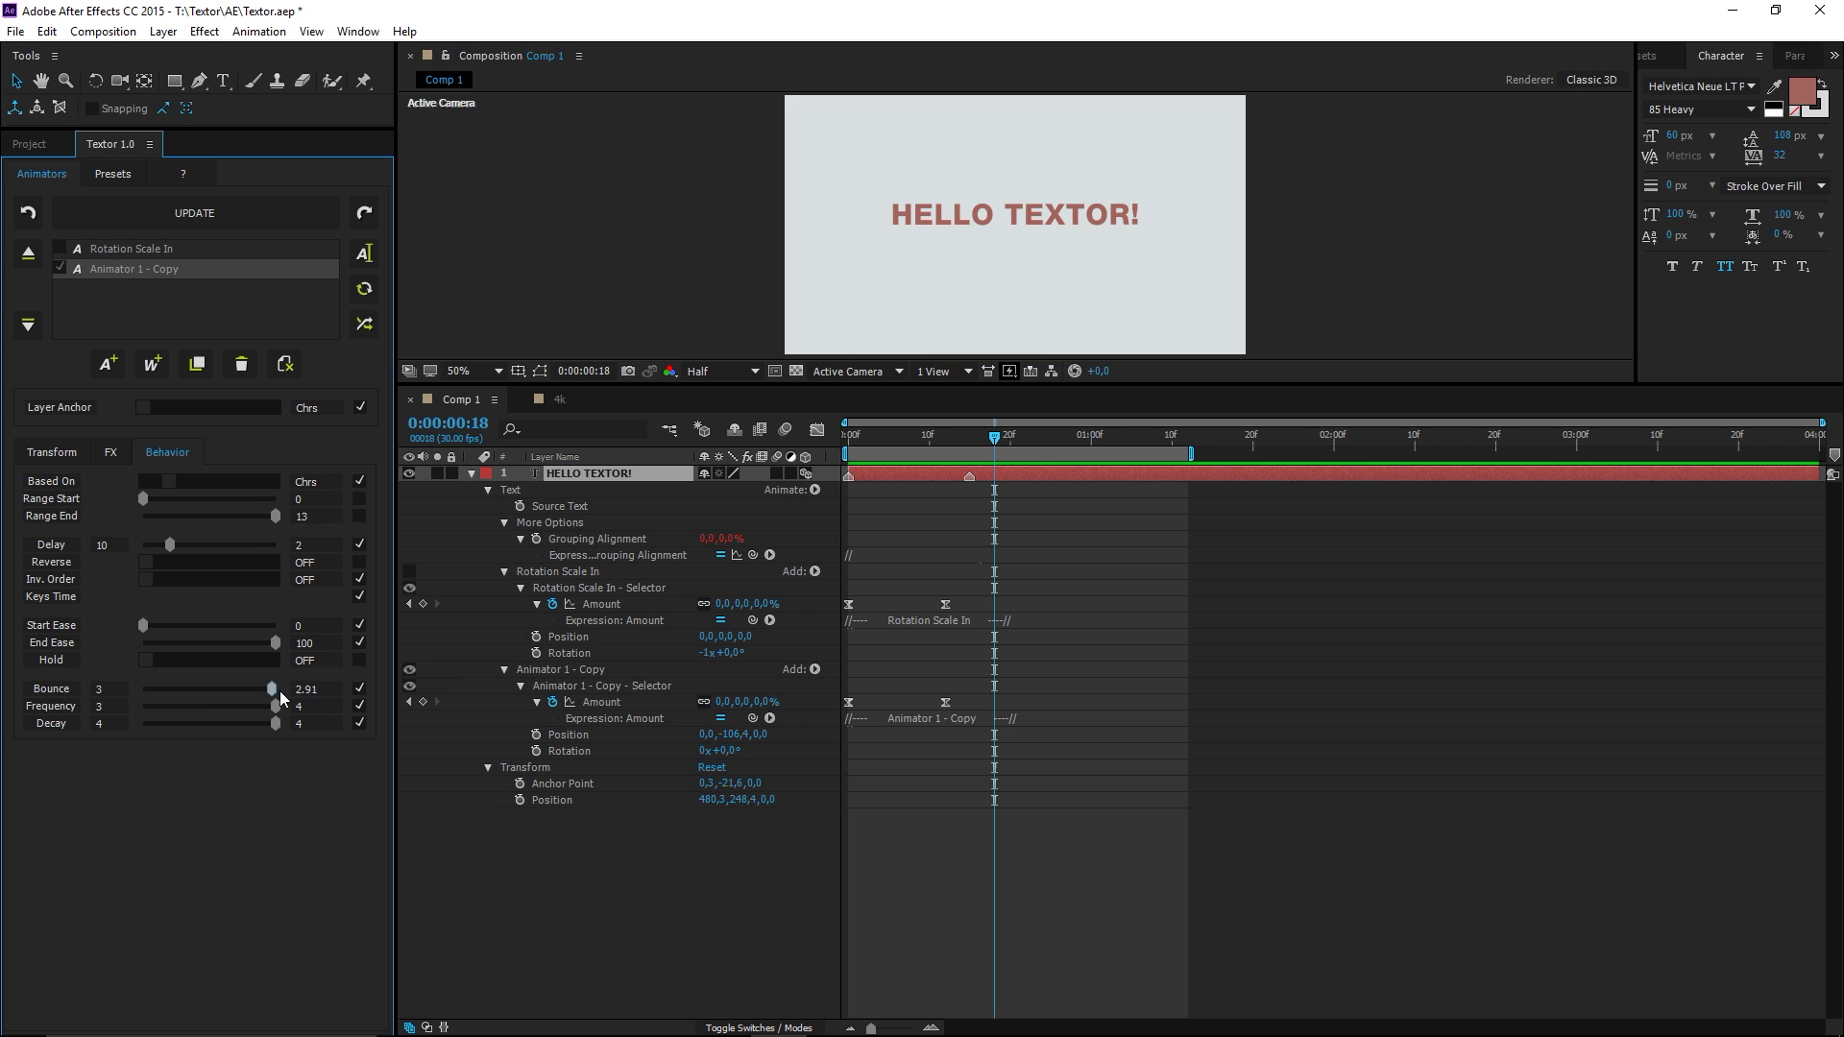
key("Home")
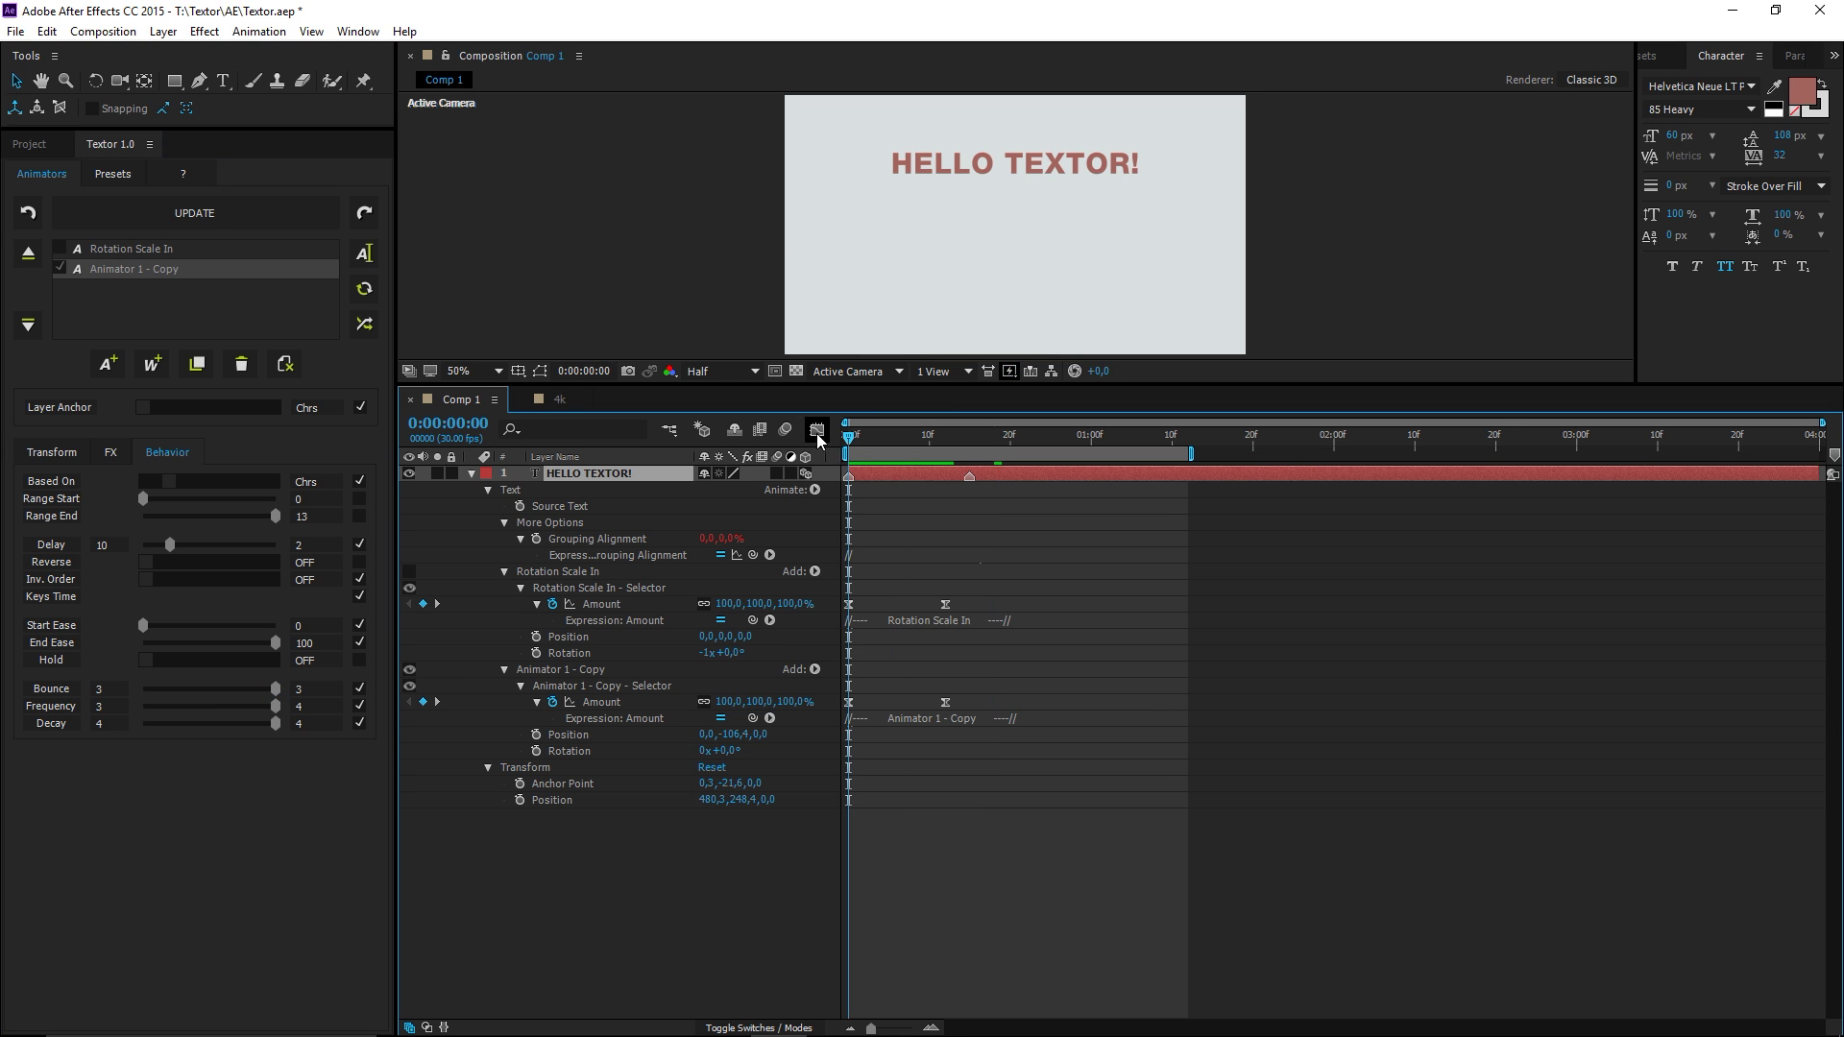
key("space")
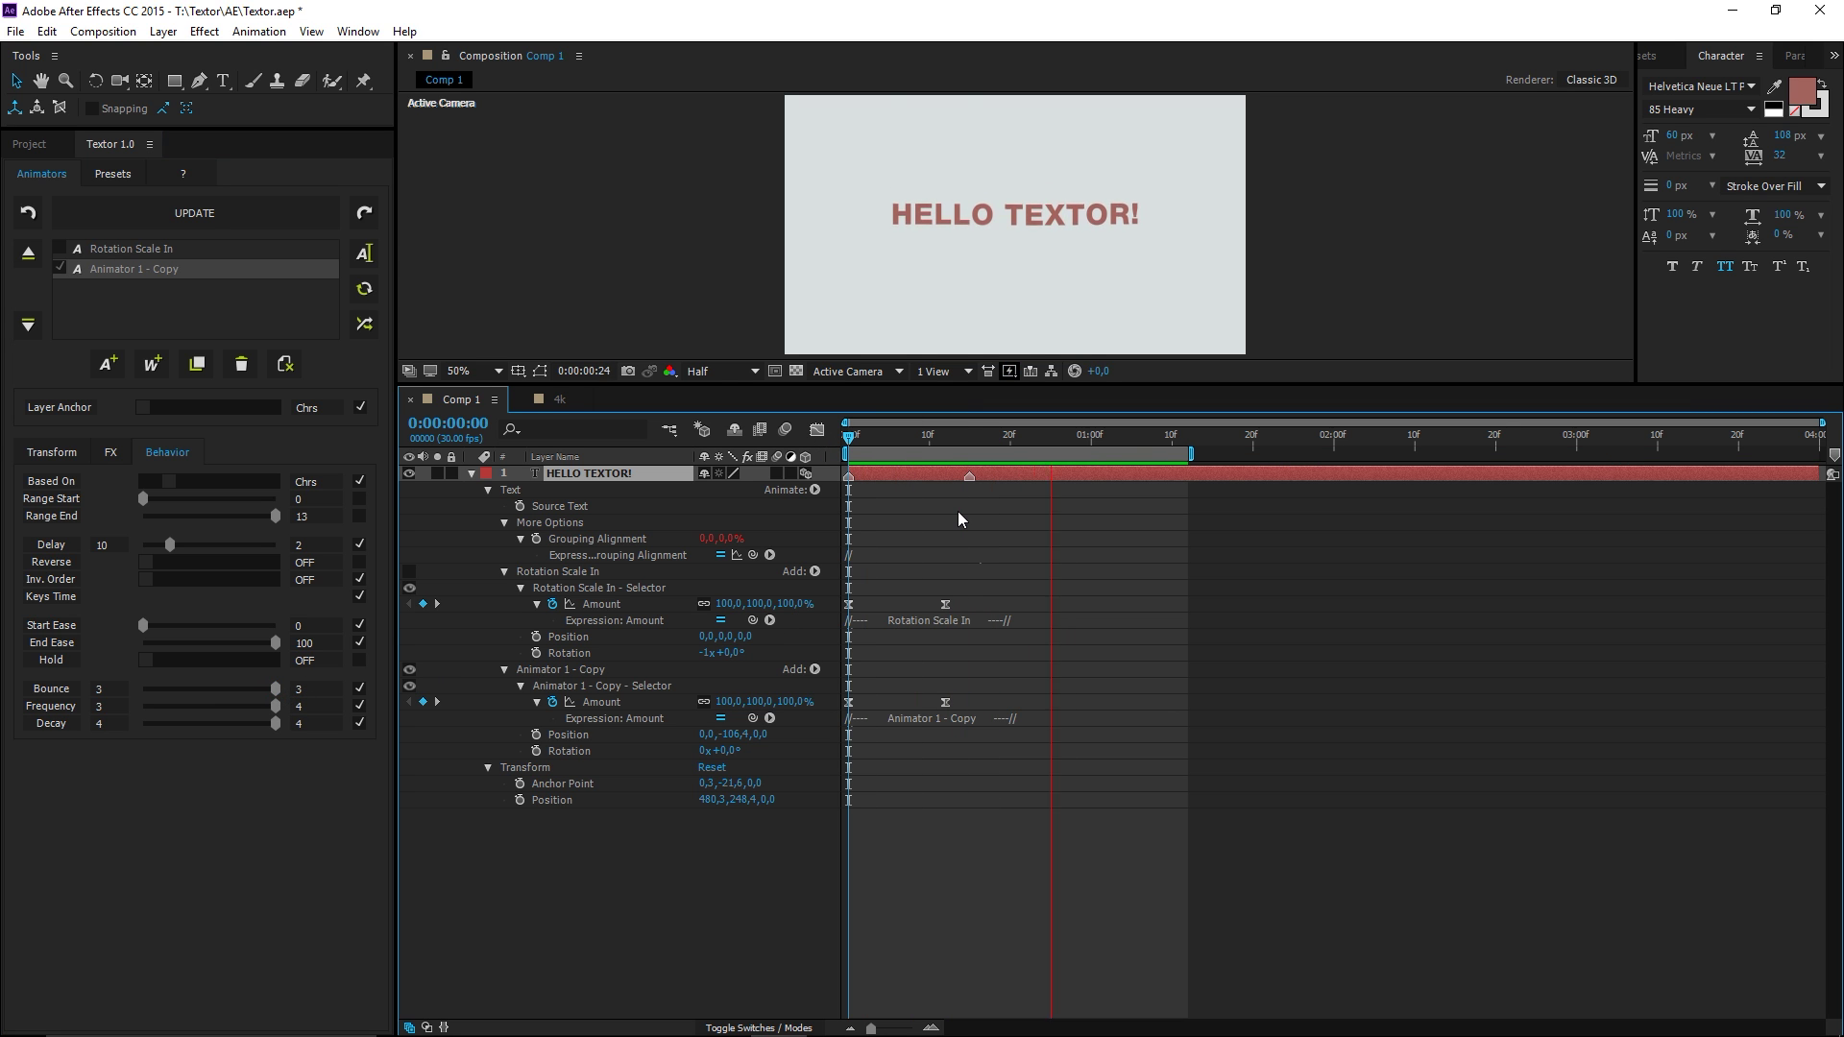
key("space")
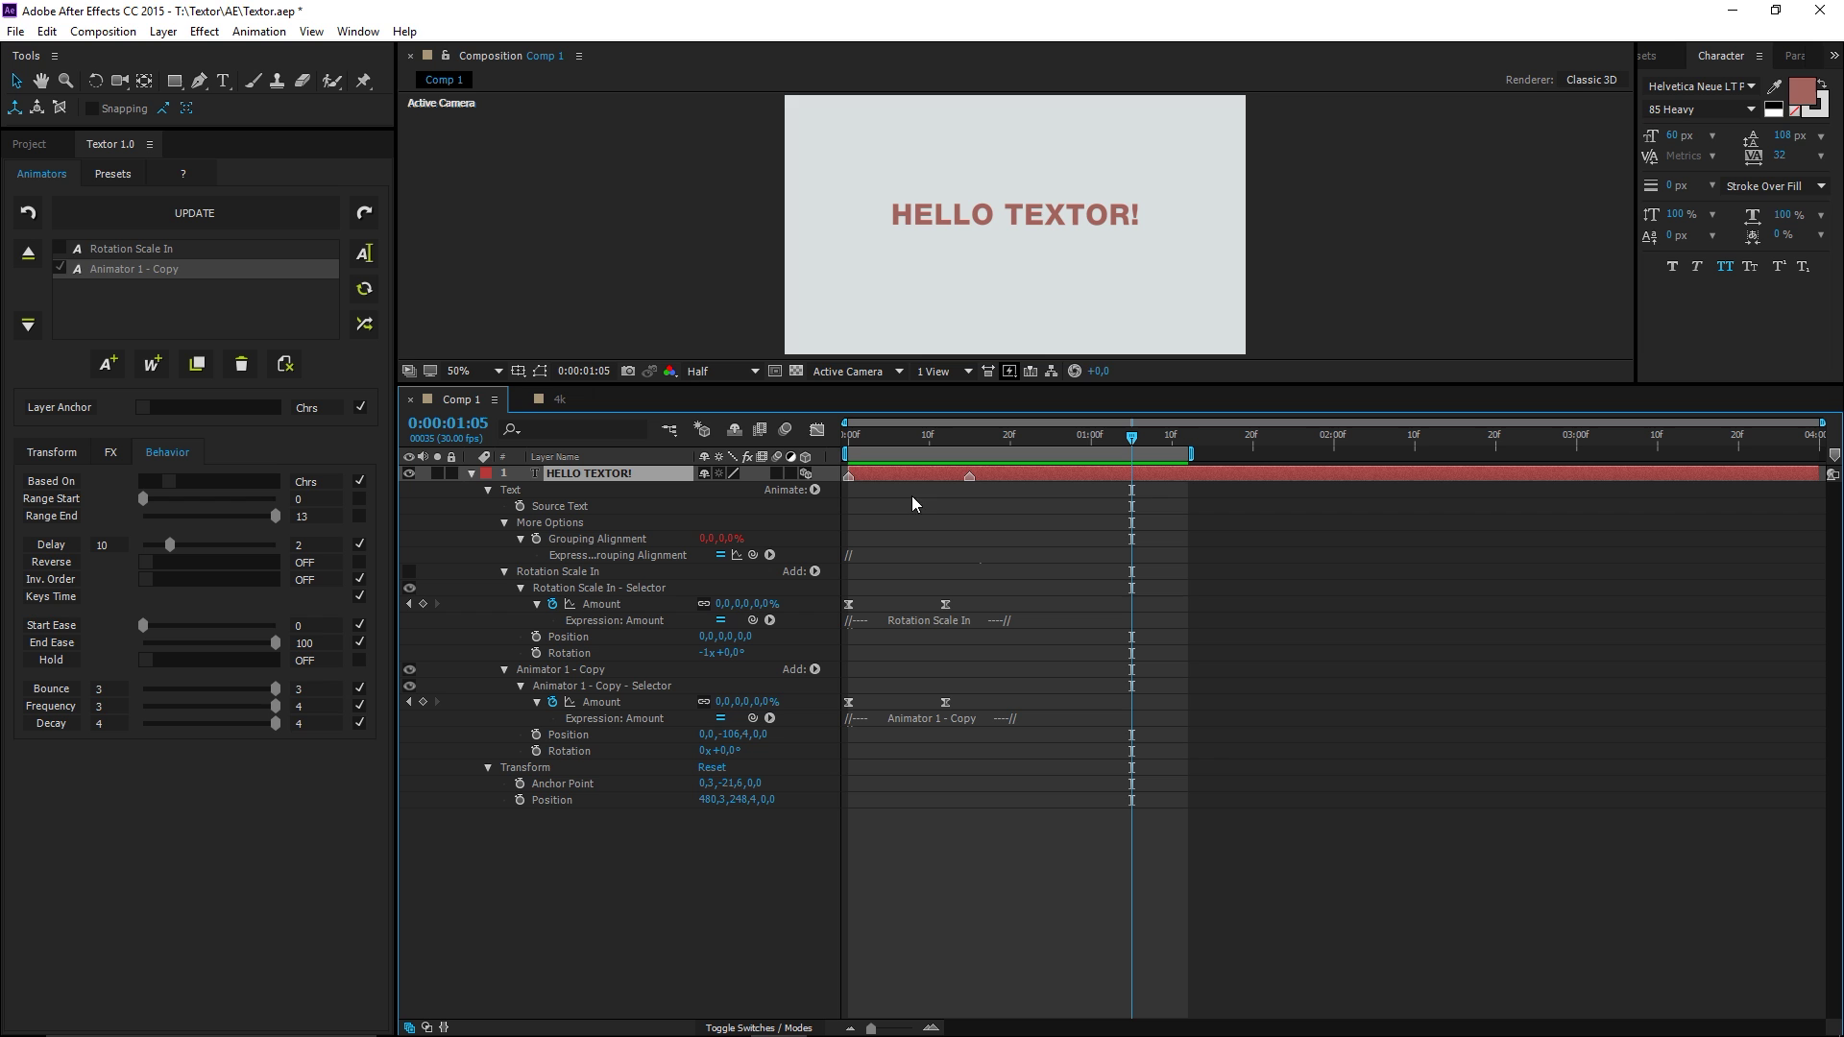
- Re-enable Rotation Scale In and preview both animators playing together from the start
left_click(62, 248)
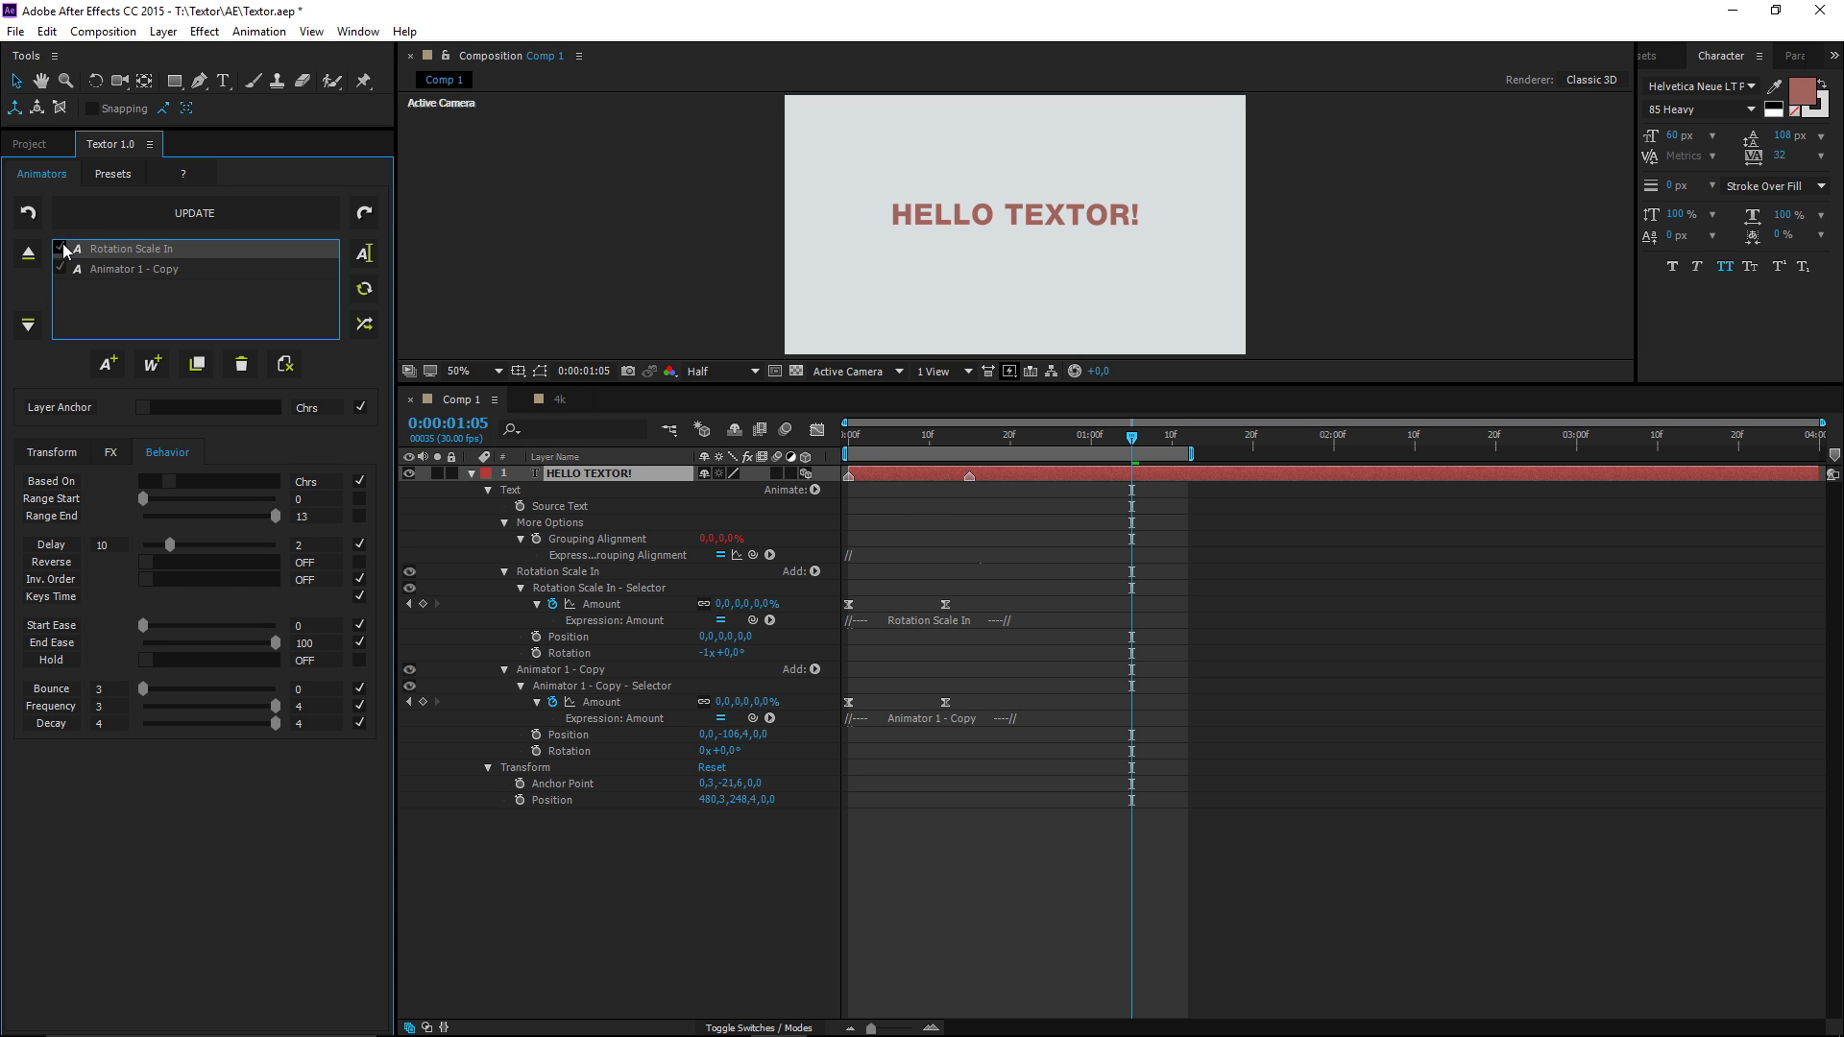
left_click(849, 440)
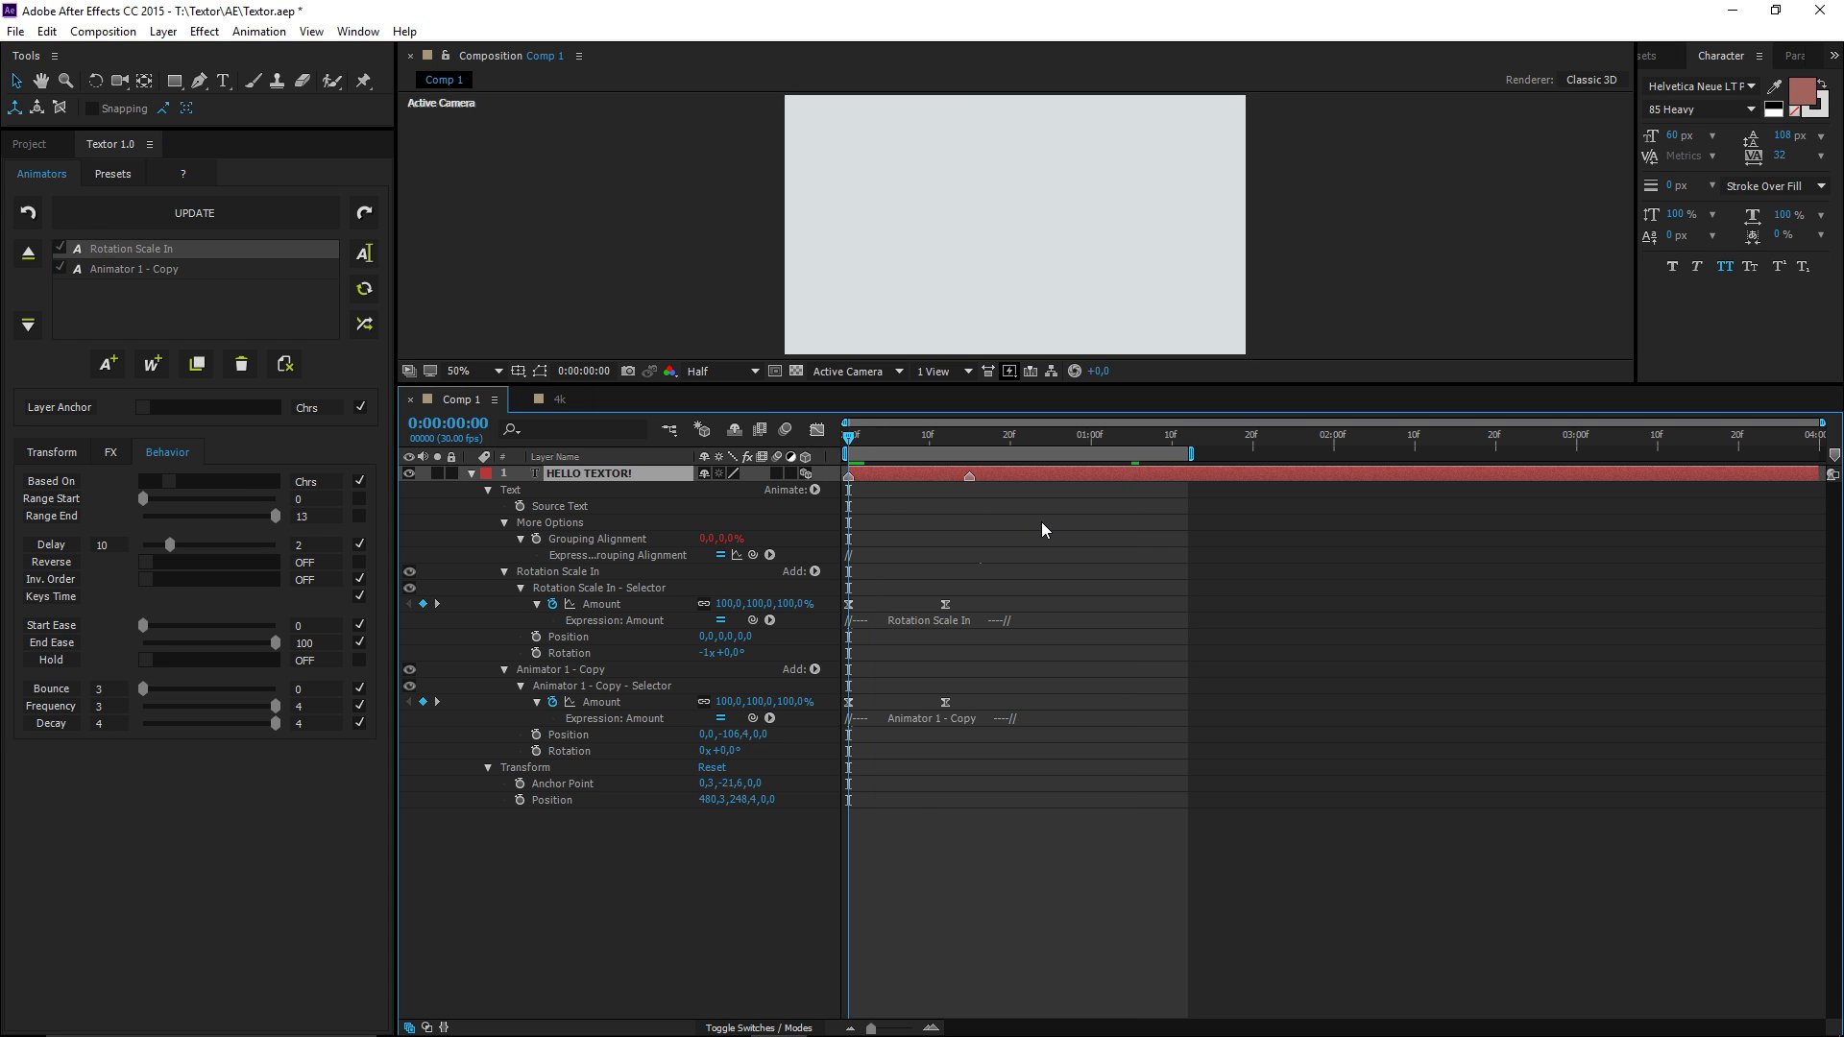
key("space")
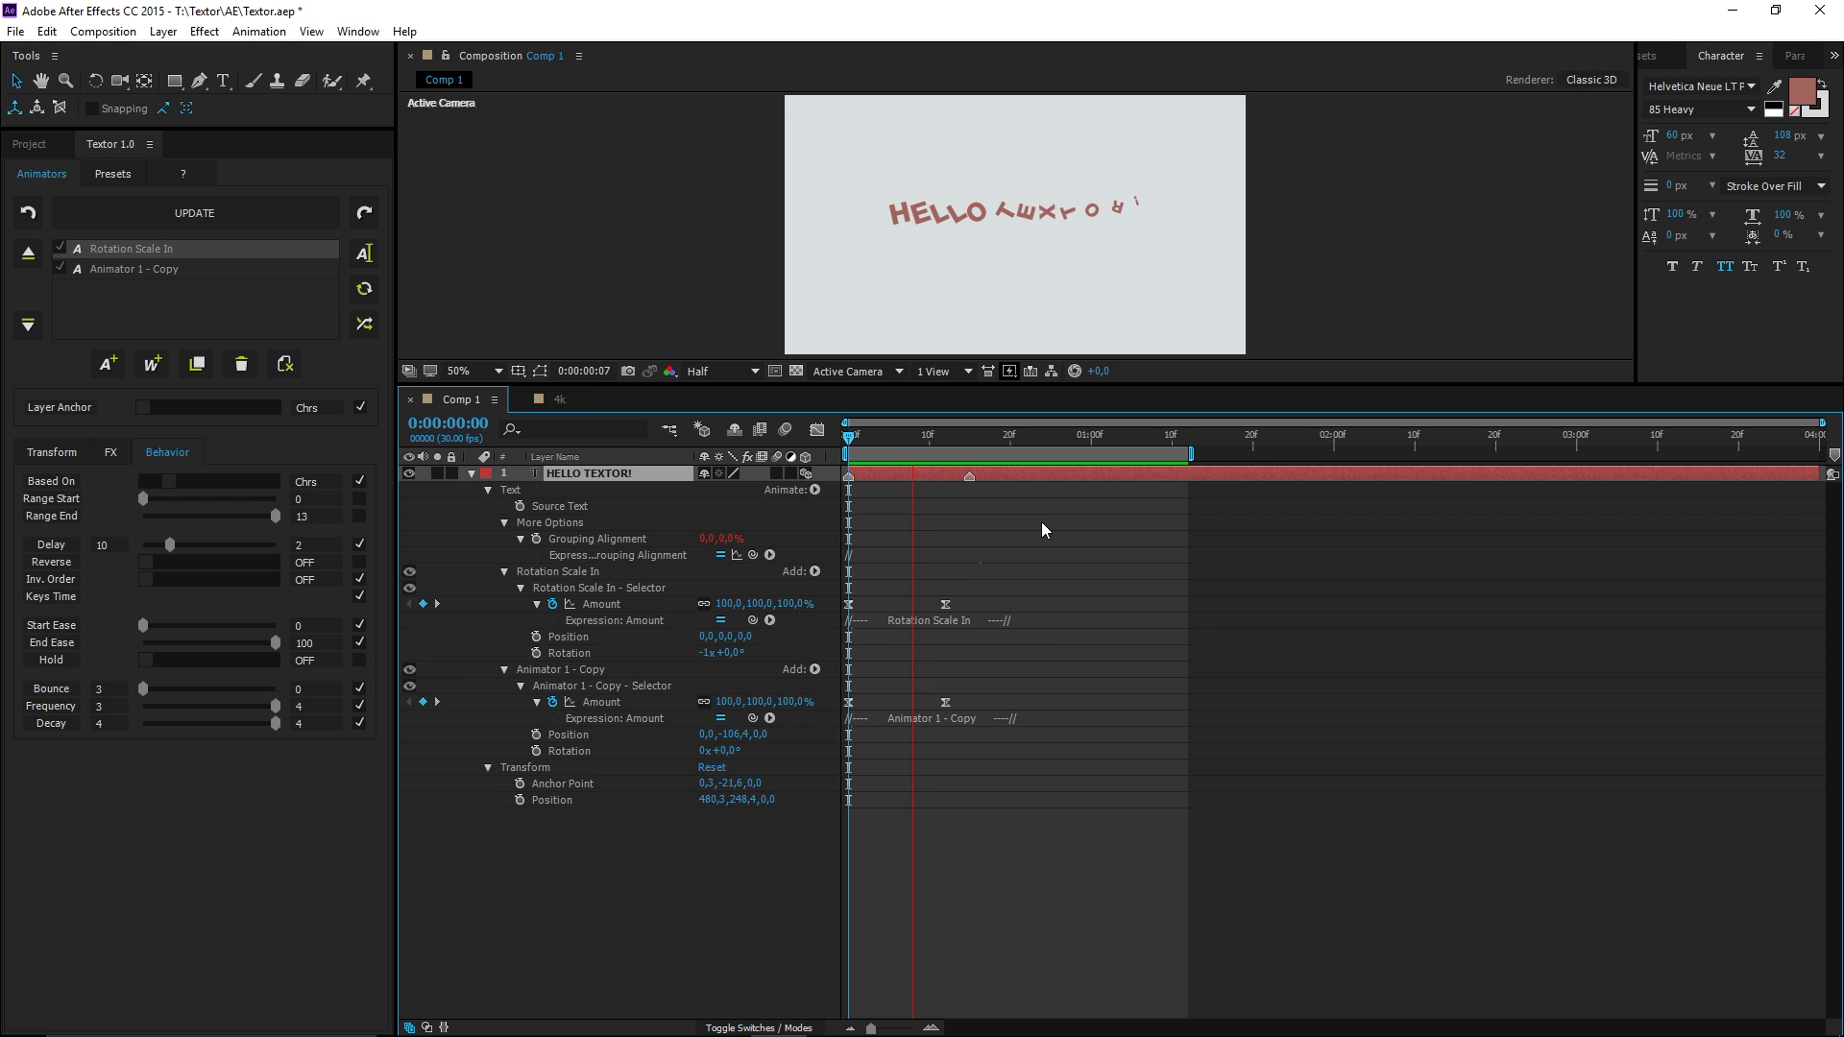
key("space")
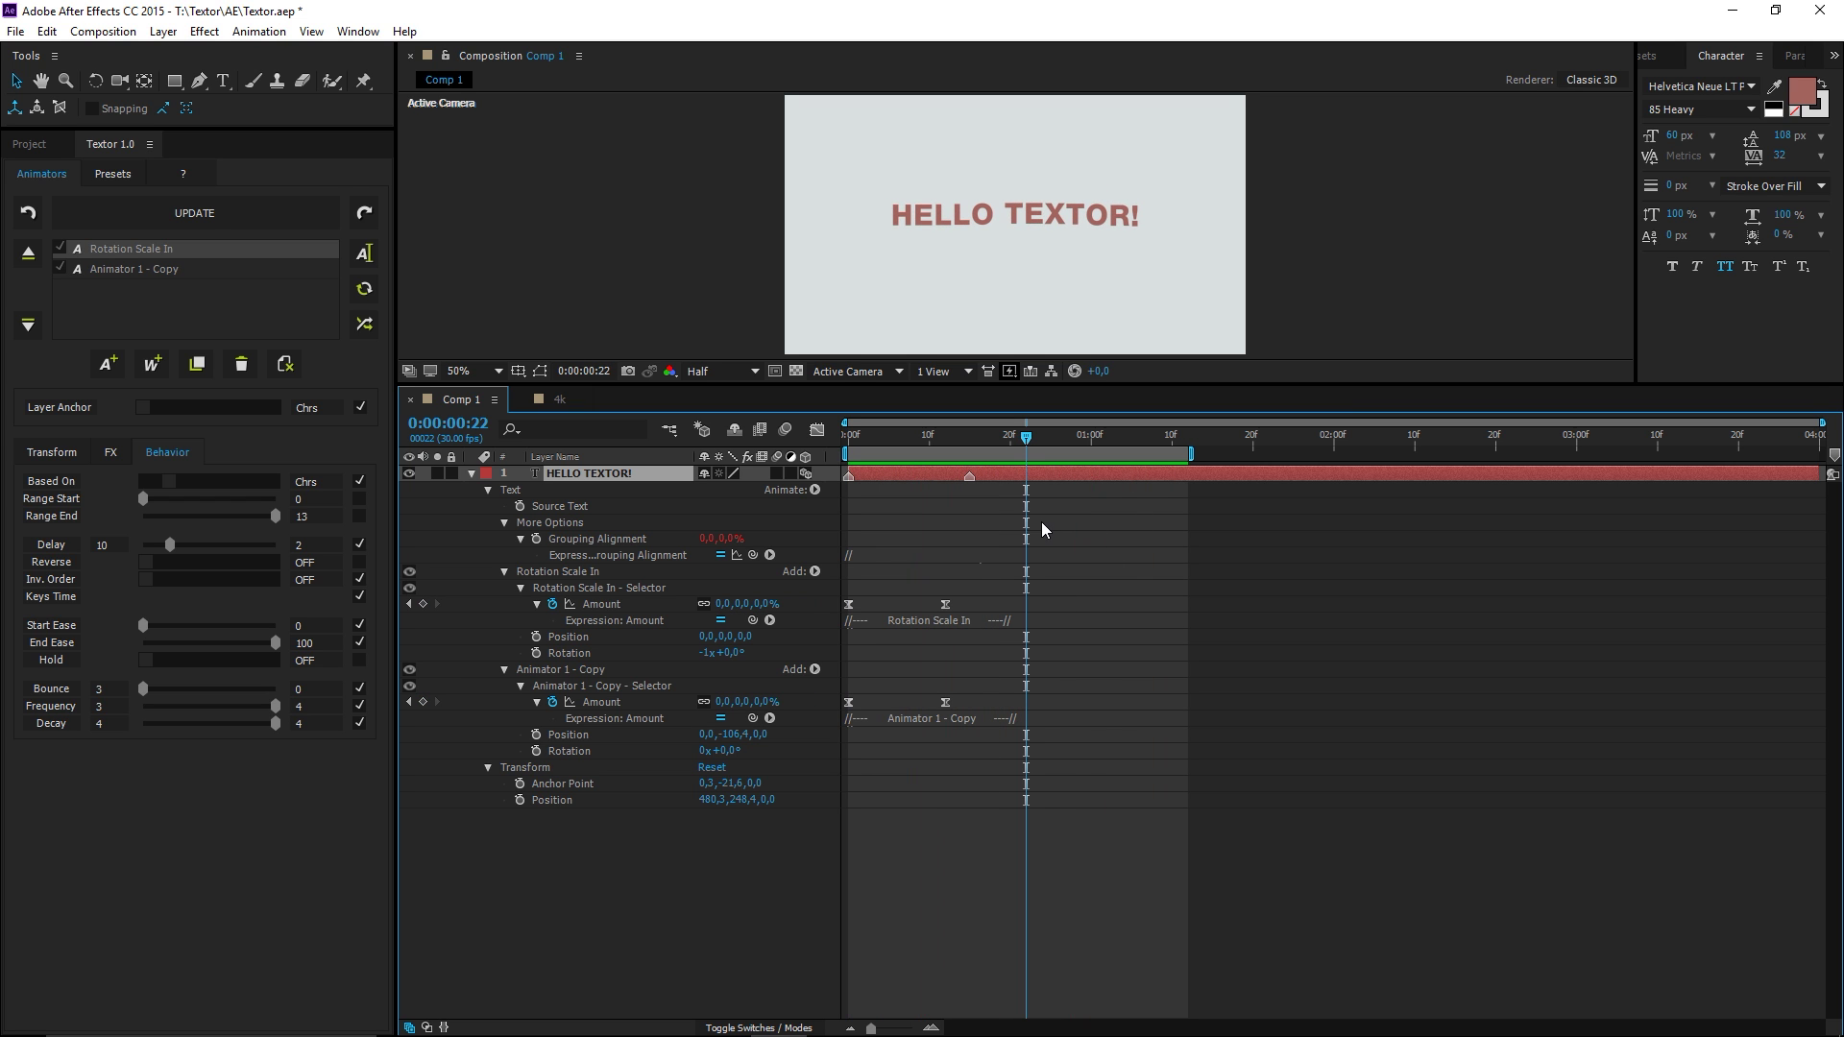
- Rename Animator 1 - Copy to 'Position Bounce In', leaving it below Rotation Scale In
left_click(152, 269)
left_click(364, 254)
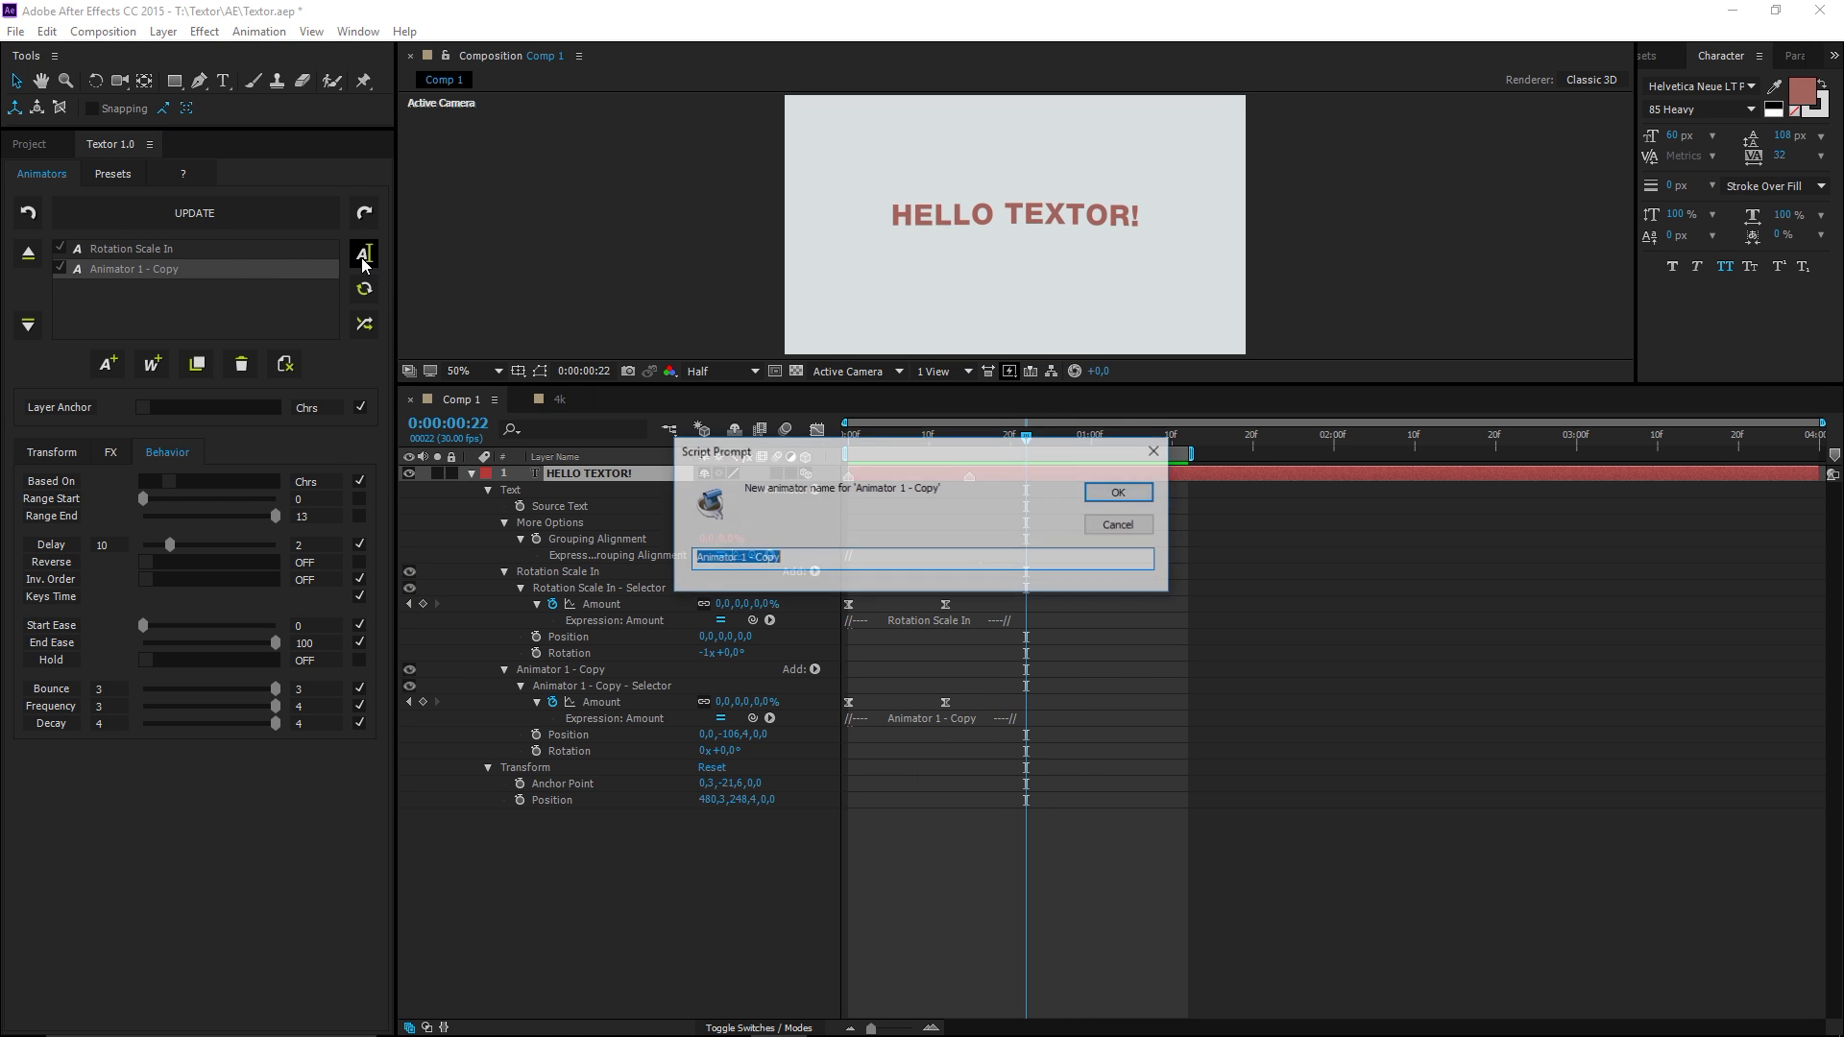
type("Positio")
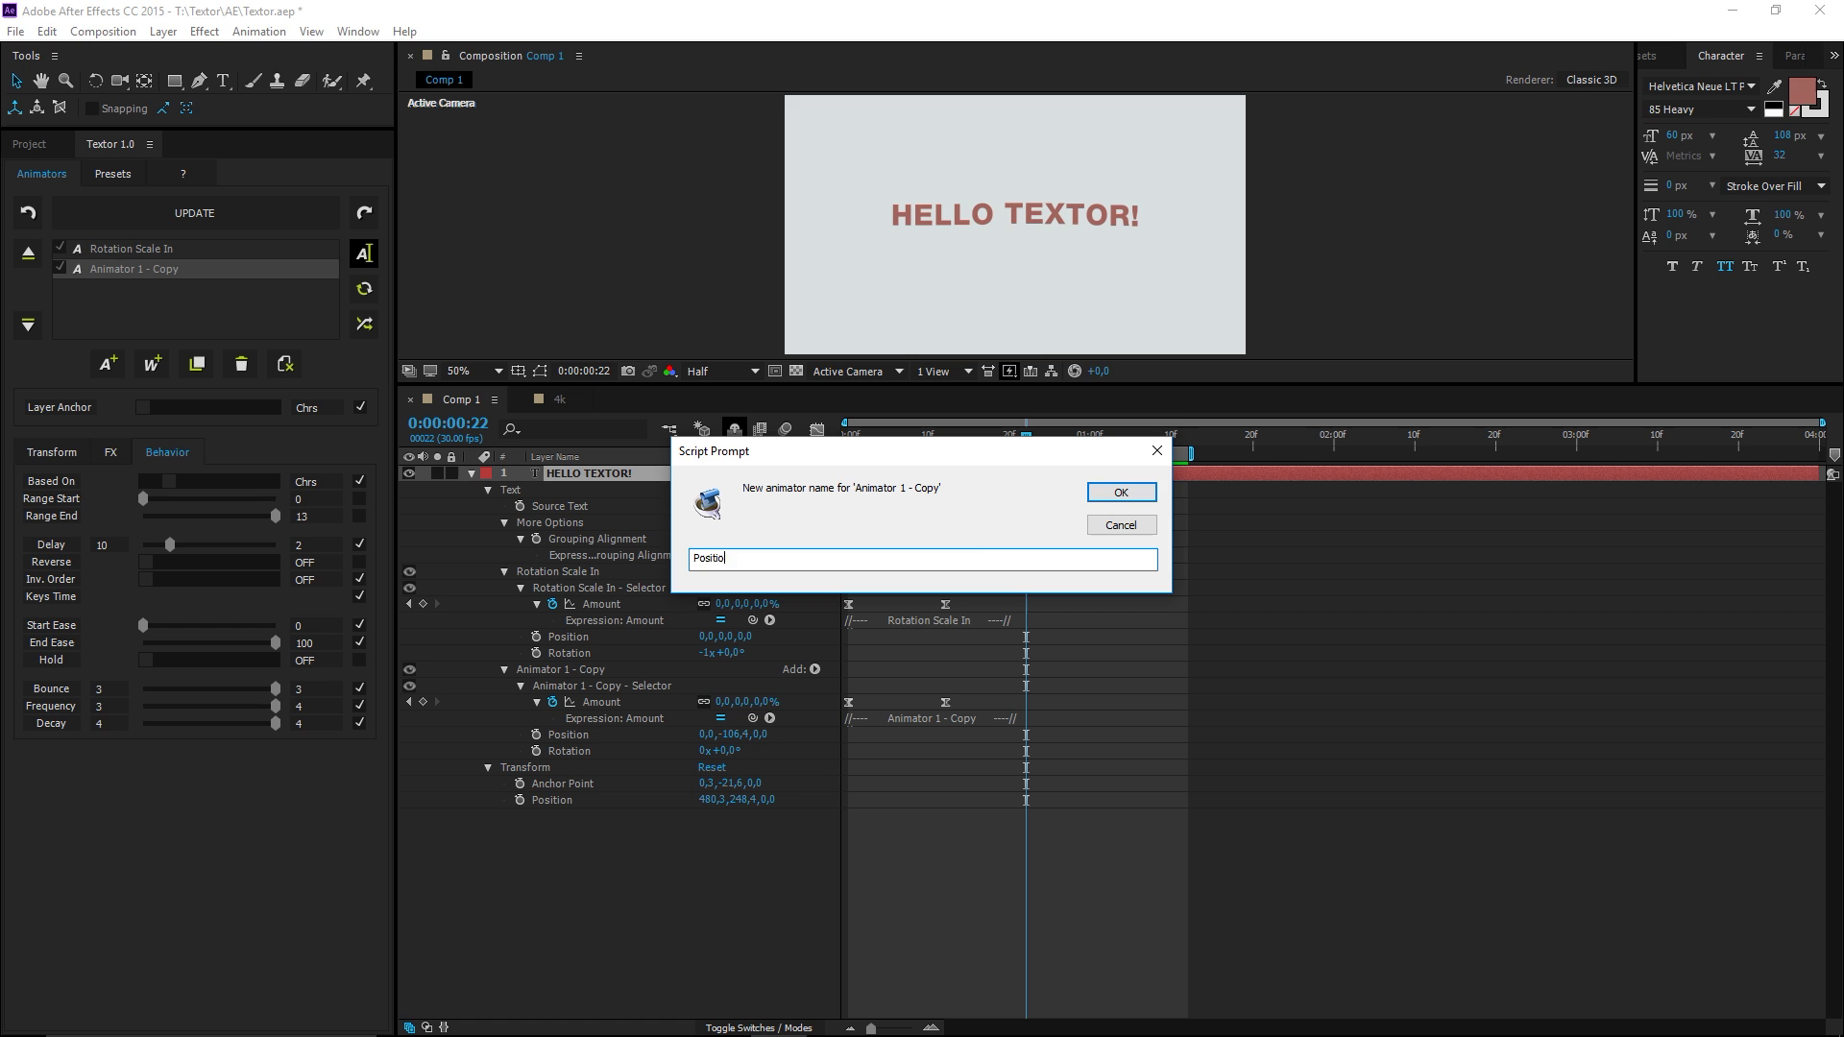
type("n Bounce In")
left_click(1119, 494)
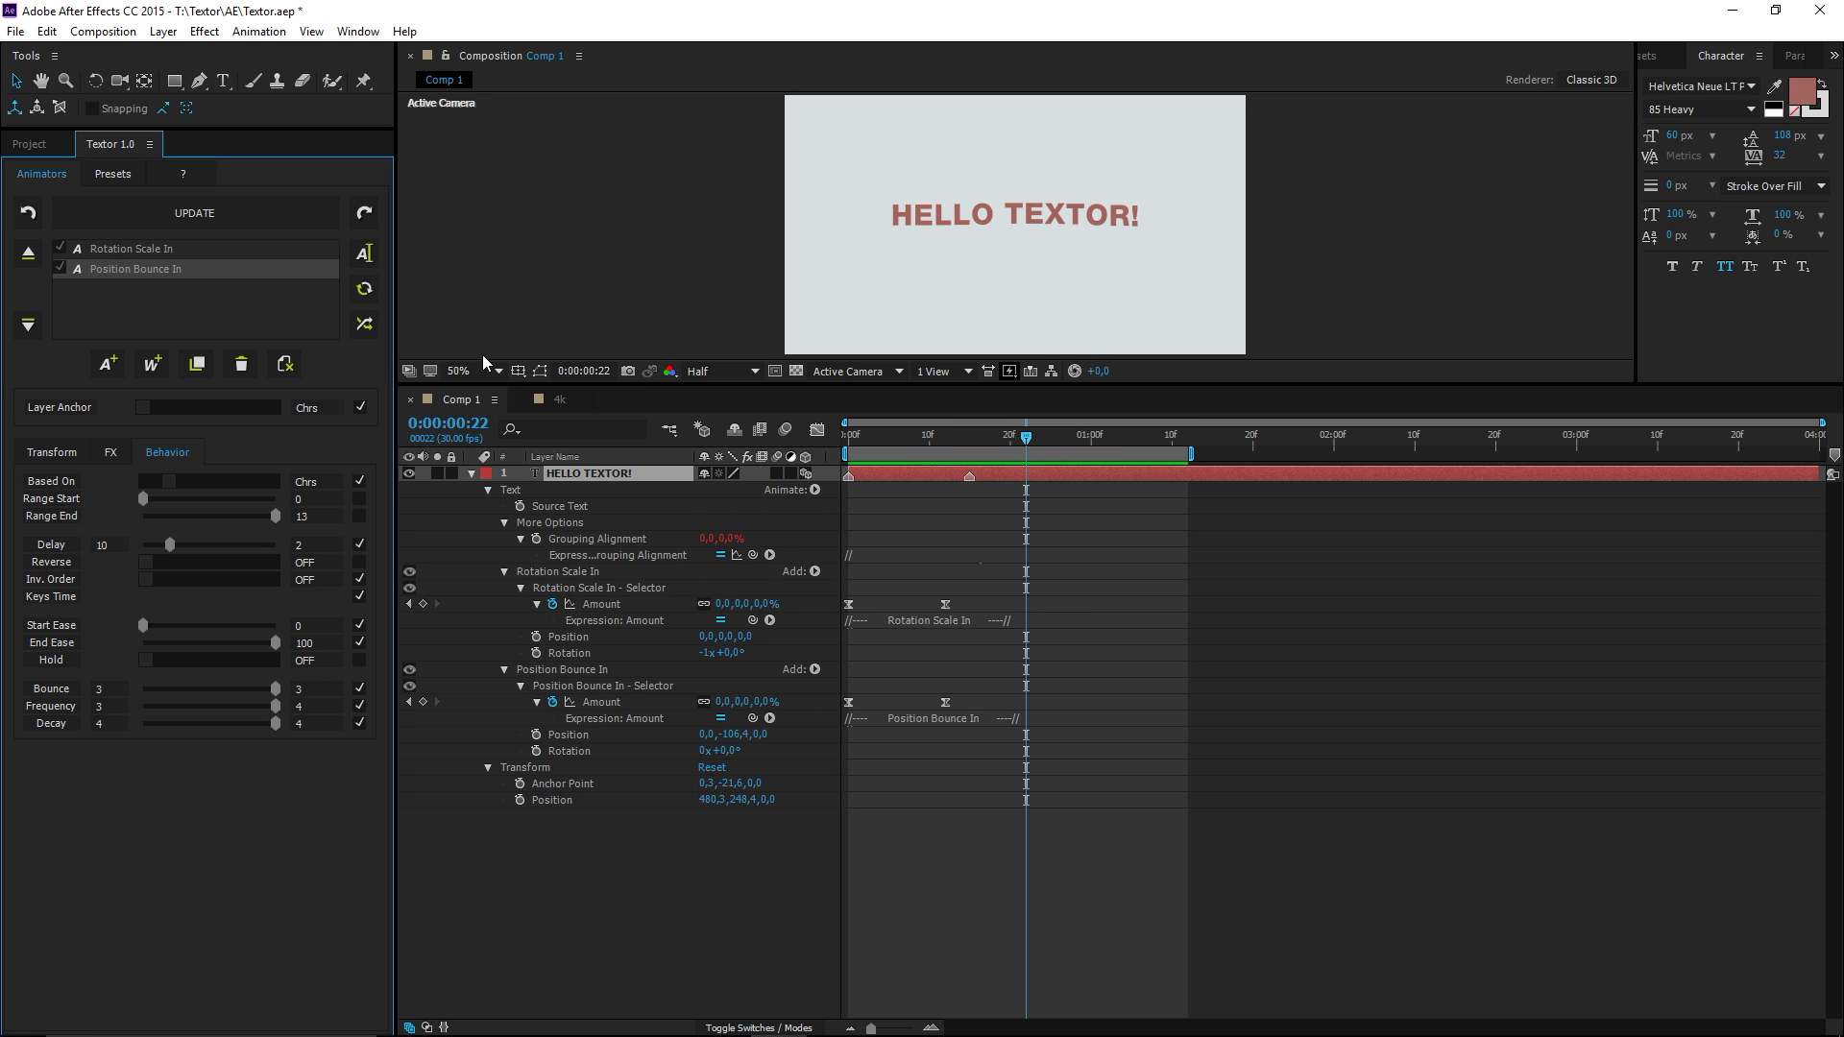
left_click(32, 253)
left_click(27, 325)
left_click(119, 317)
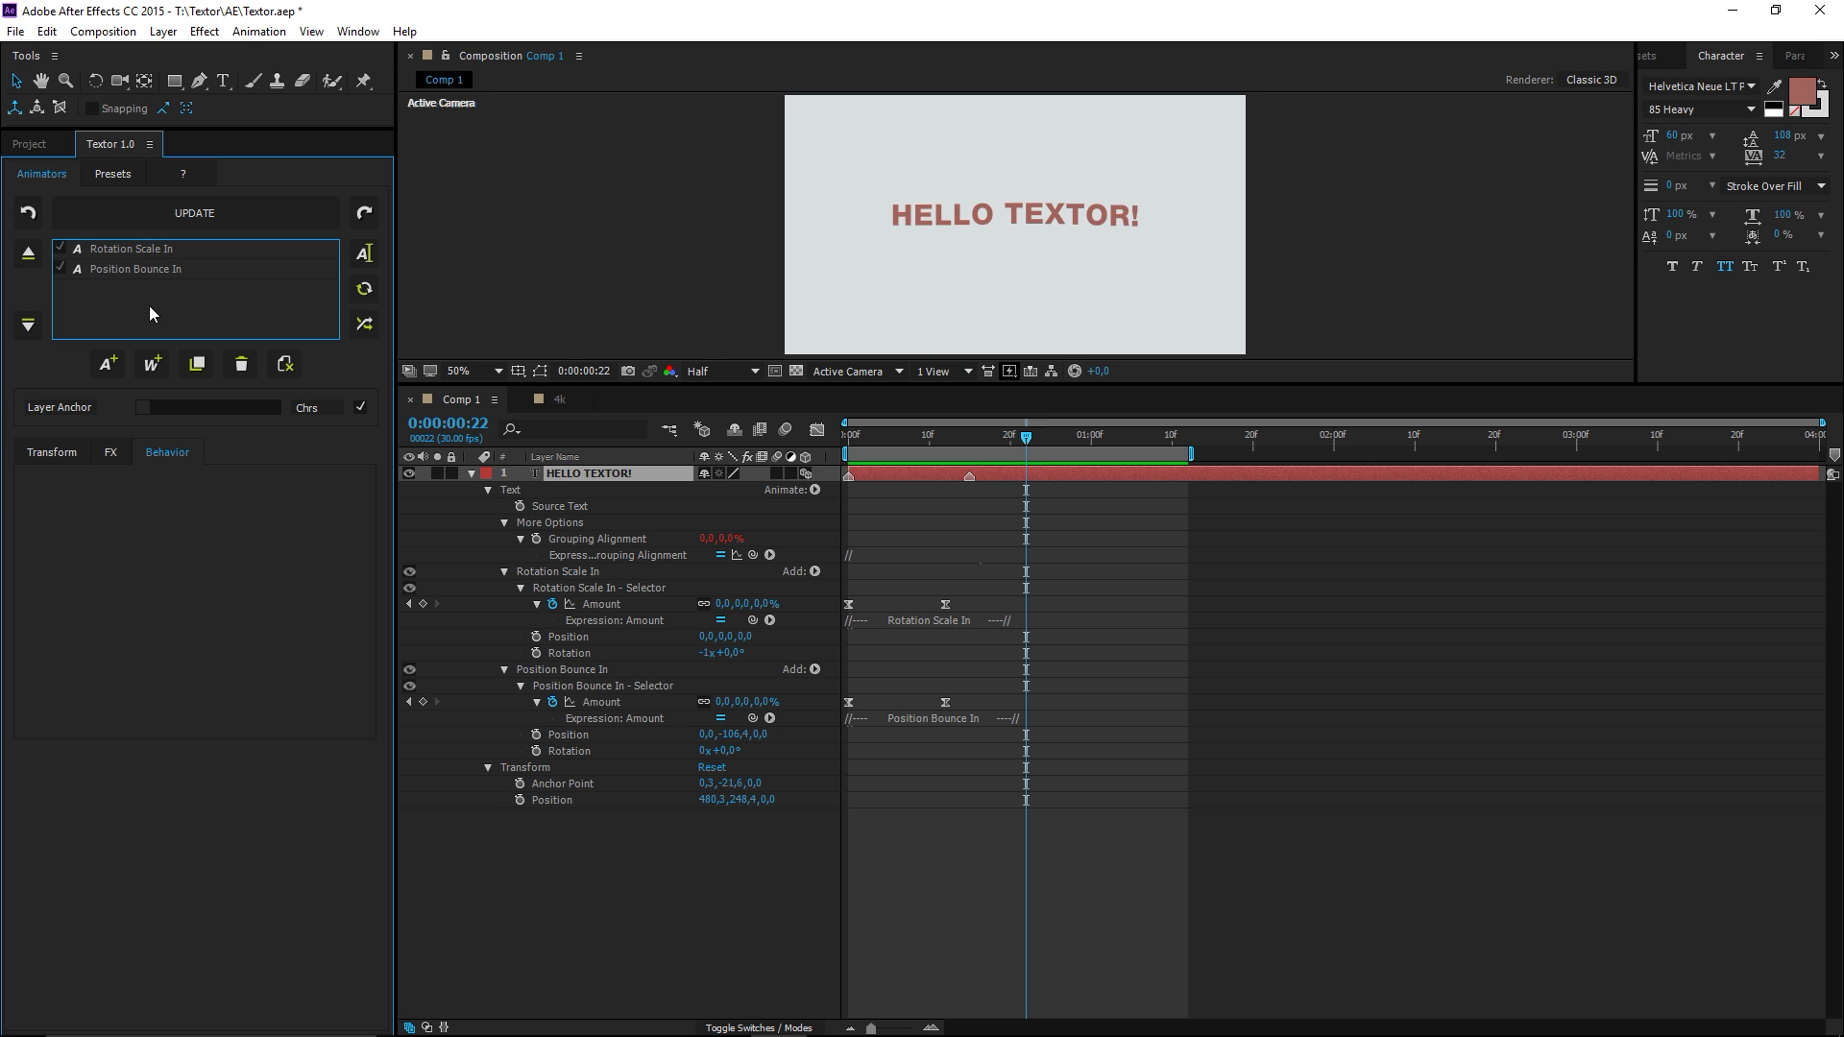
- Save Rotation Scale In and Position Bounce In together as the Textor preset 'My Anim In'
left_click(111, 179)
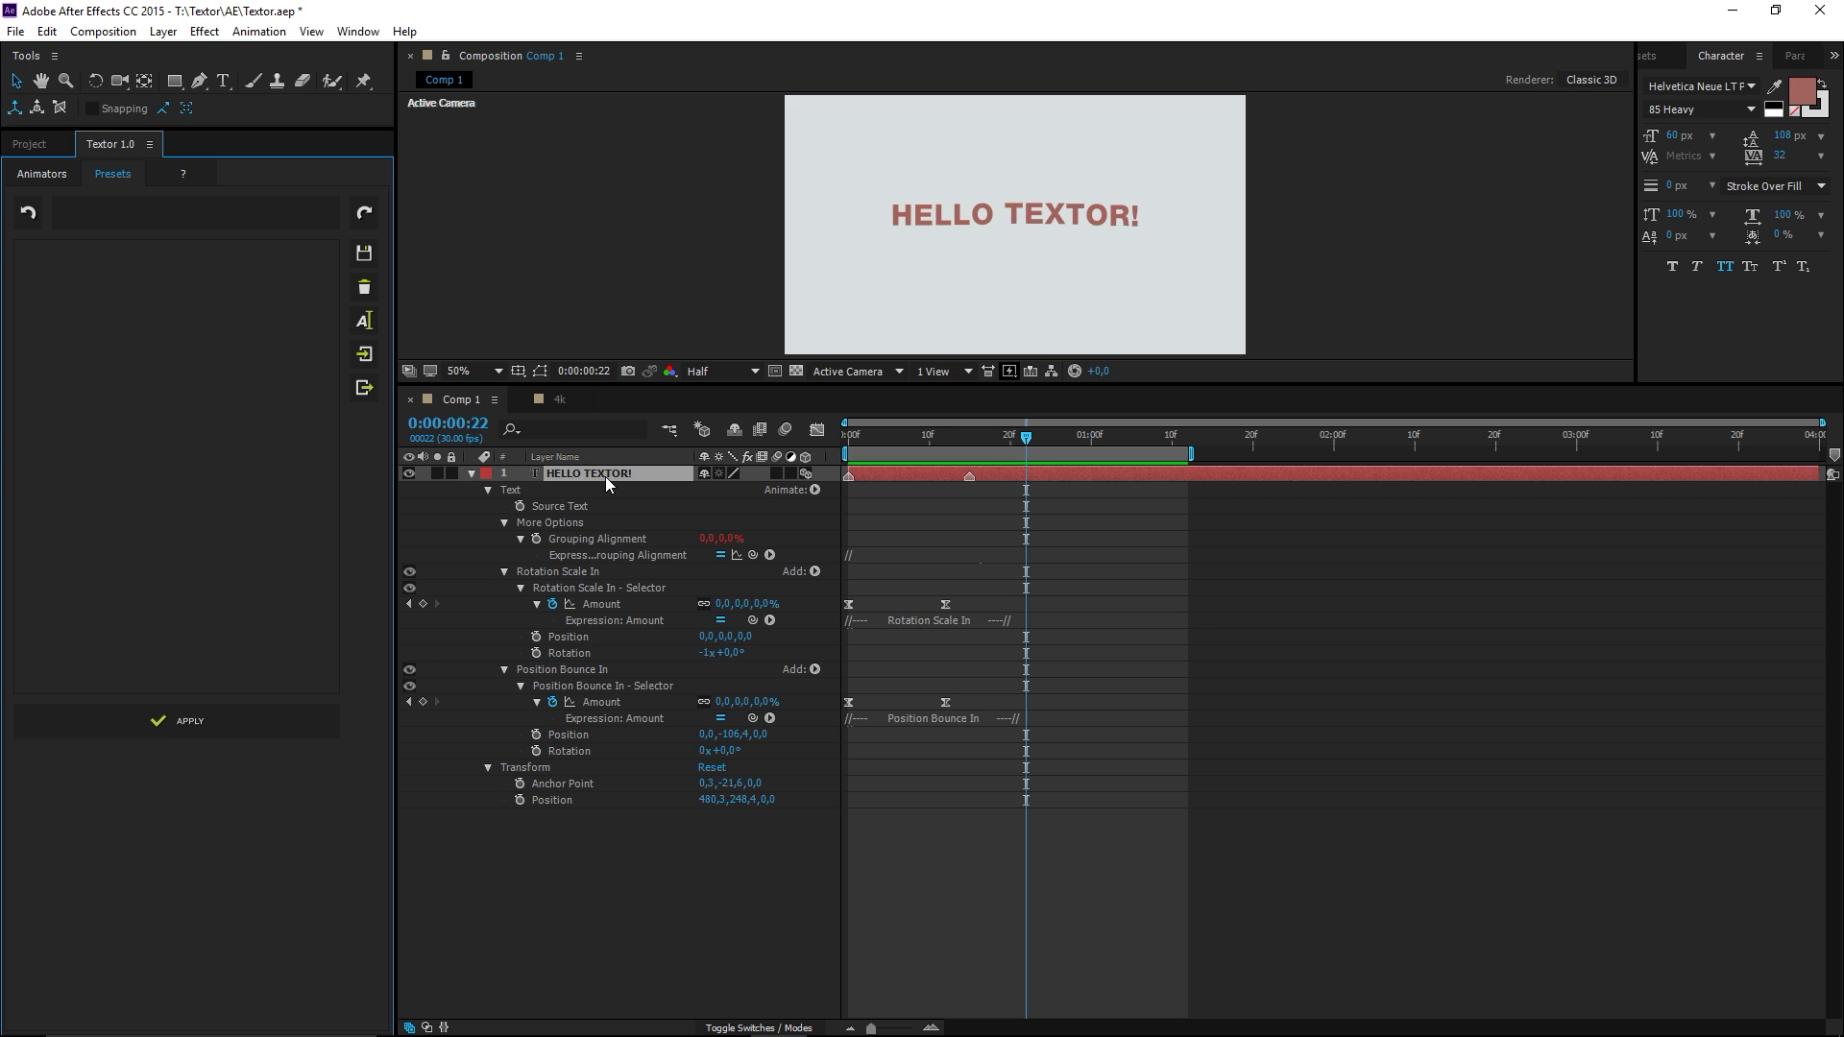
left_click(367, 260)
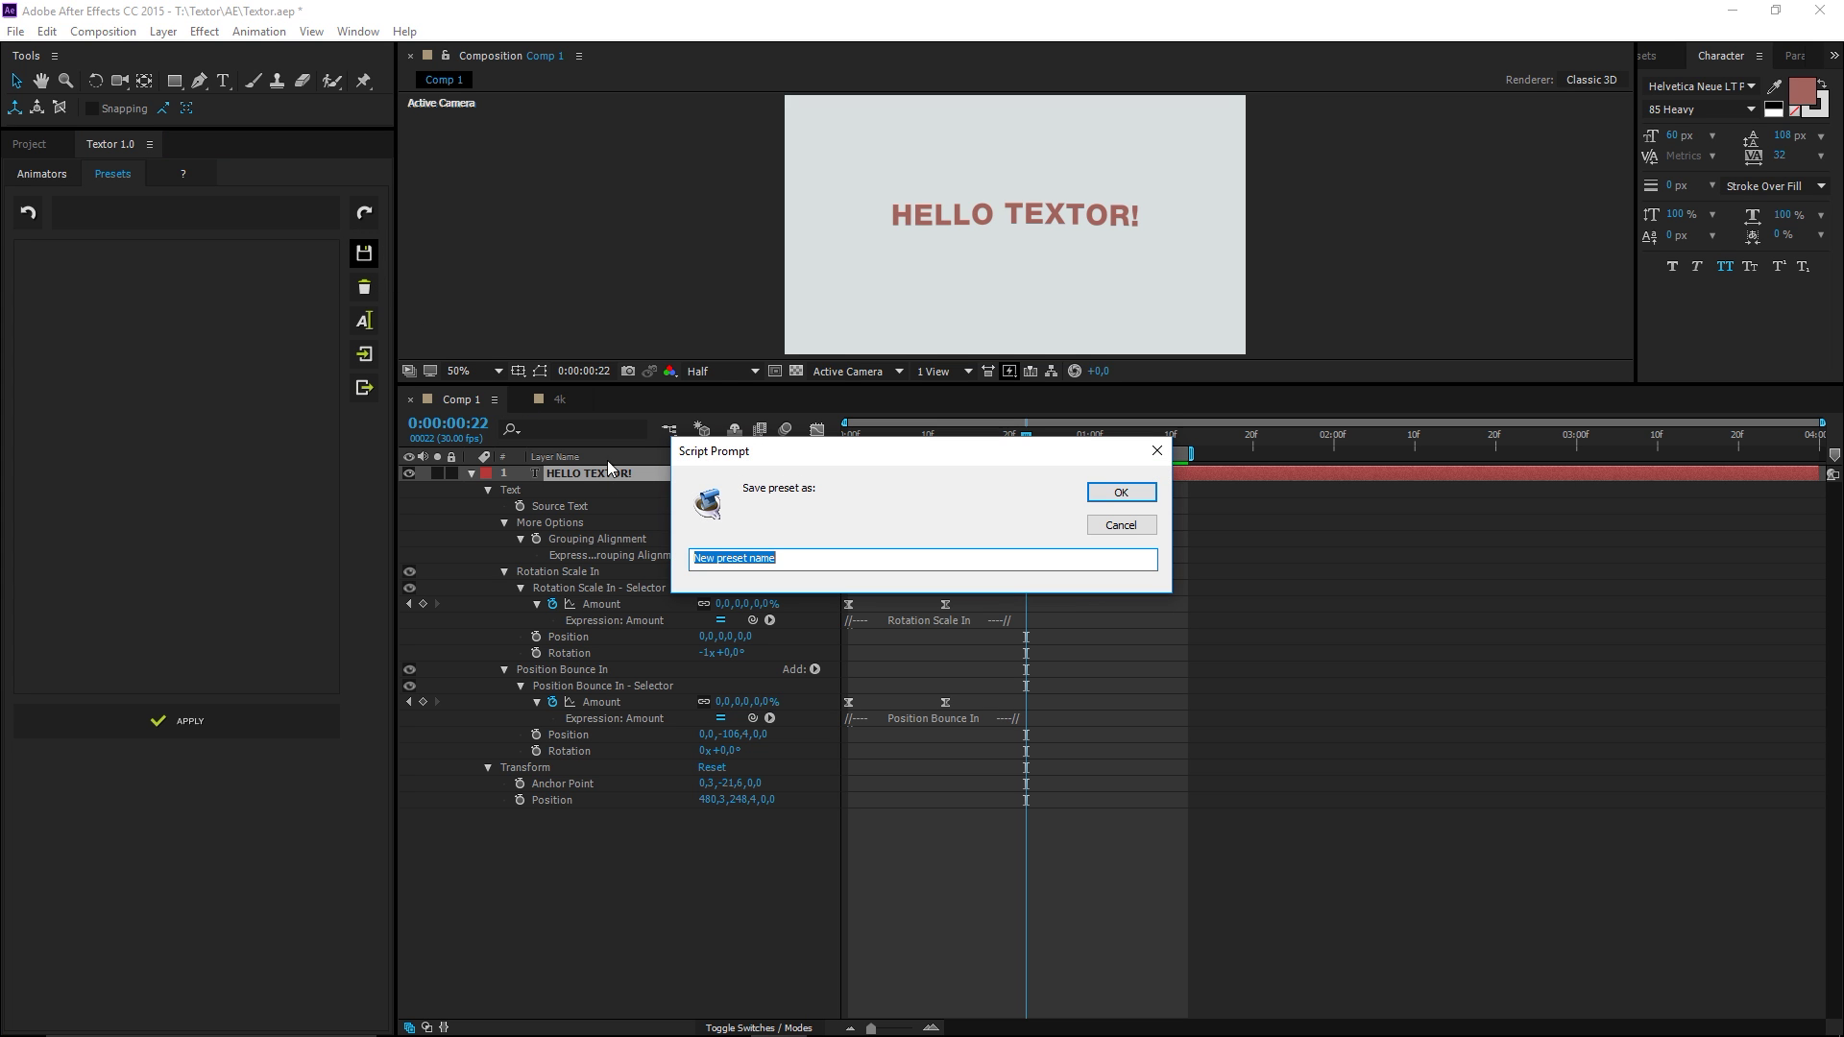
type("My Anim In")
left_click(1113, 492)
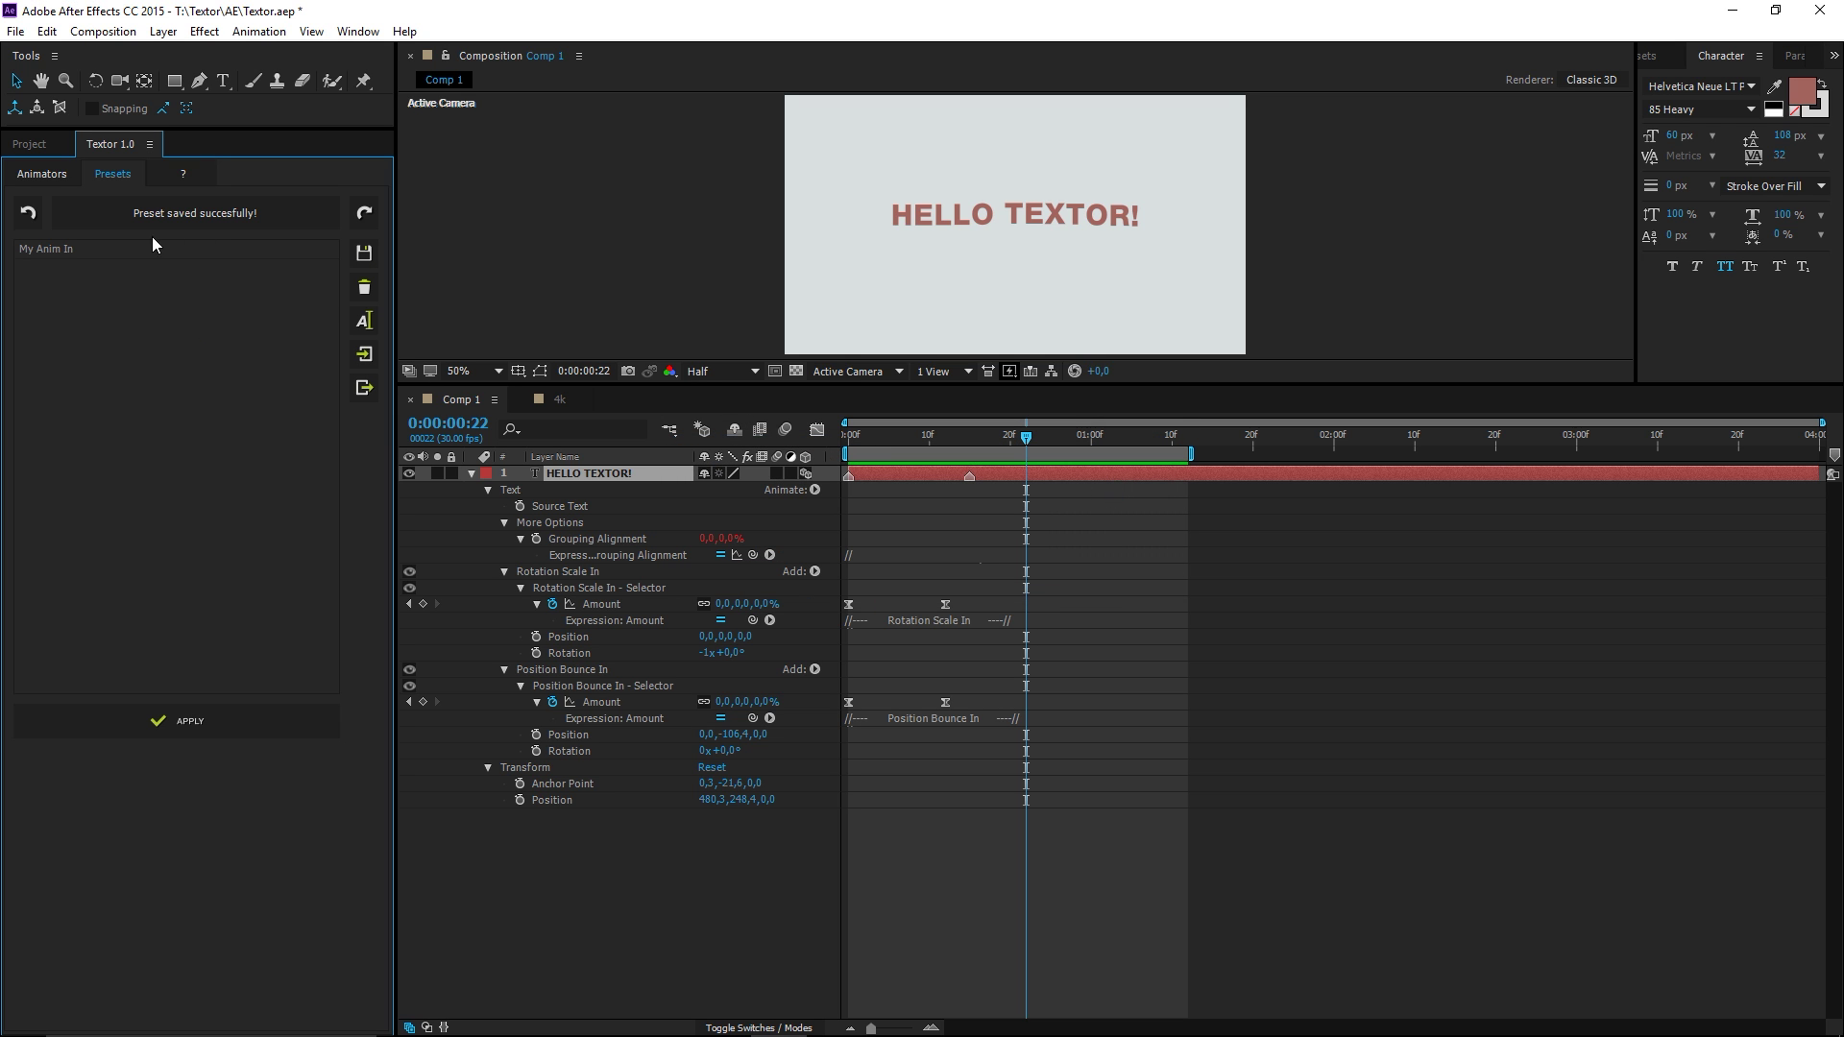
left_click(37, 174)
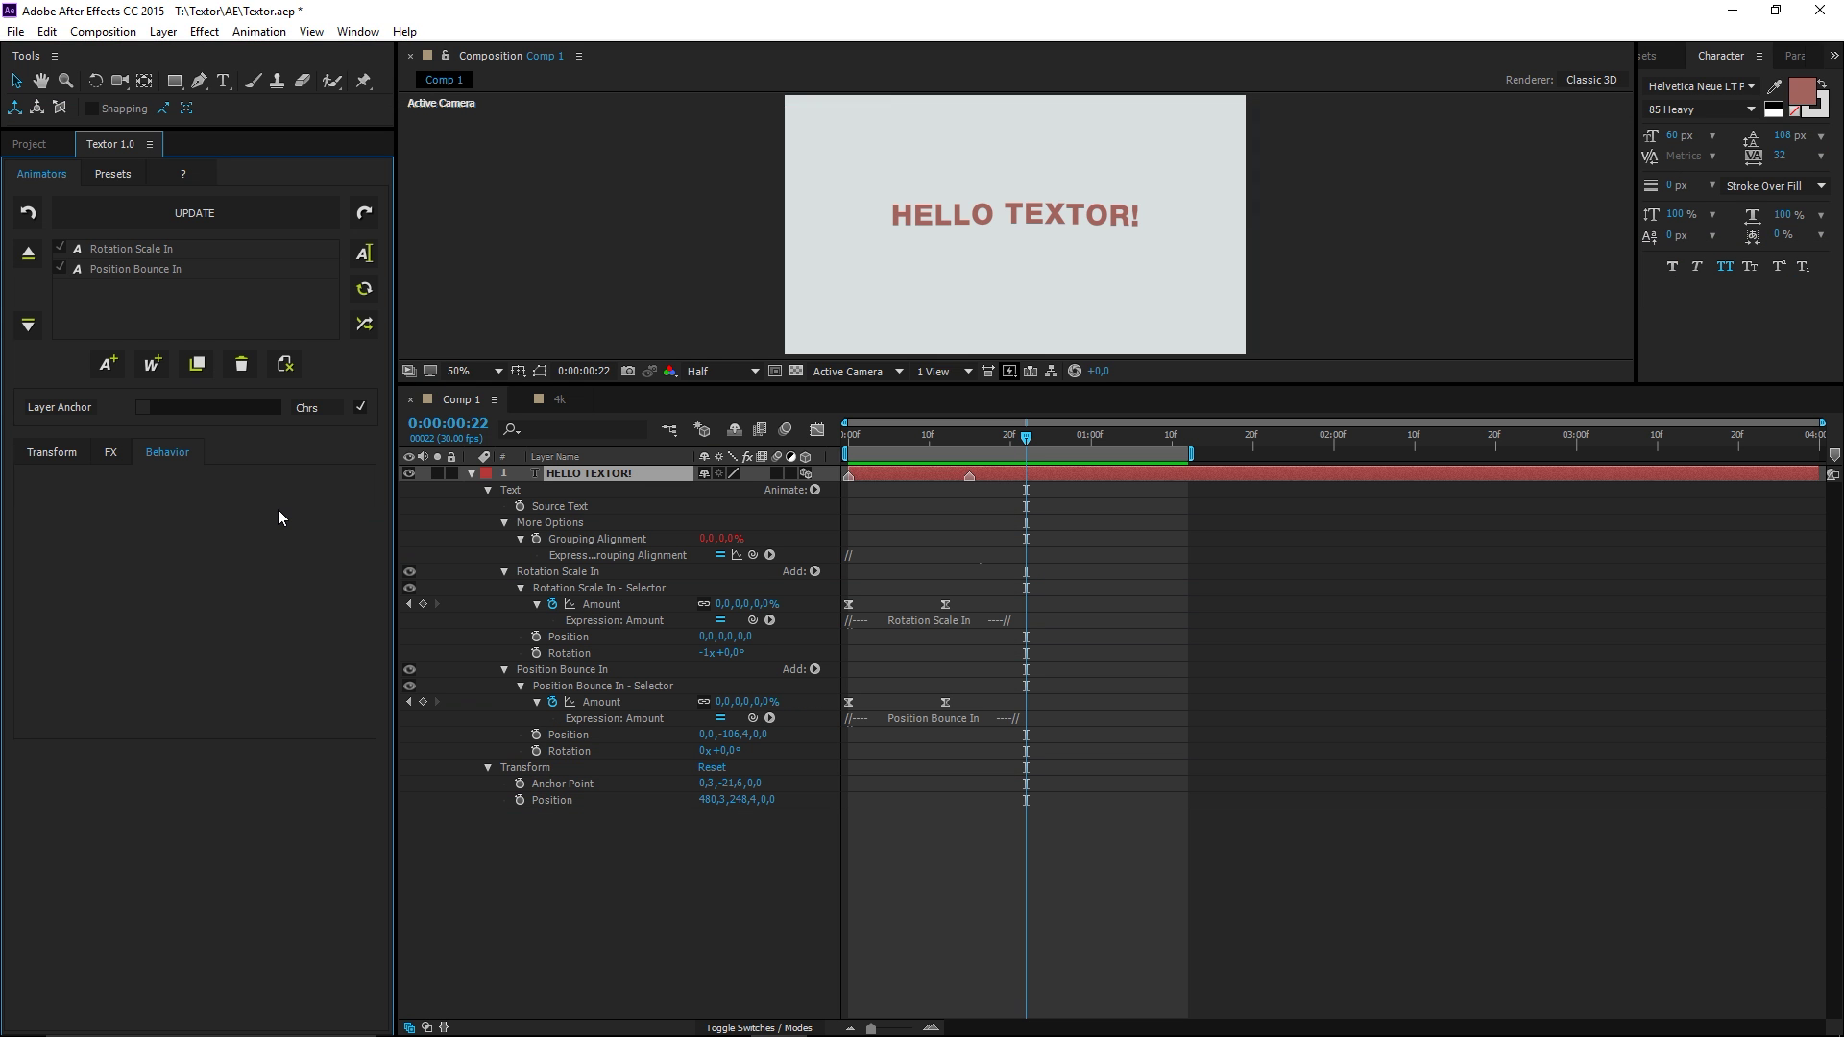
- Delete Position Bounce In and reset Rotation Scale In's transform to Scale 100, Rotation Z 0
left_click(163, 267)
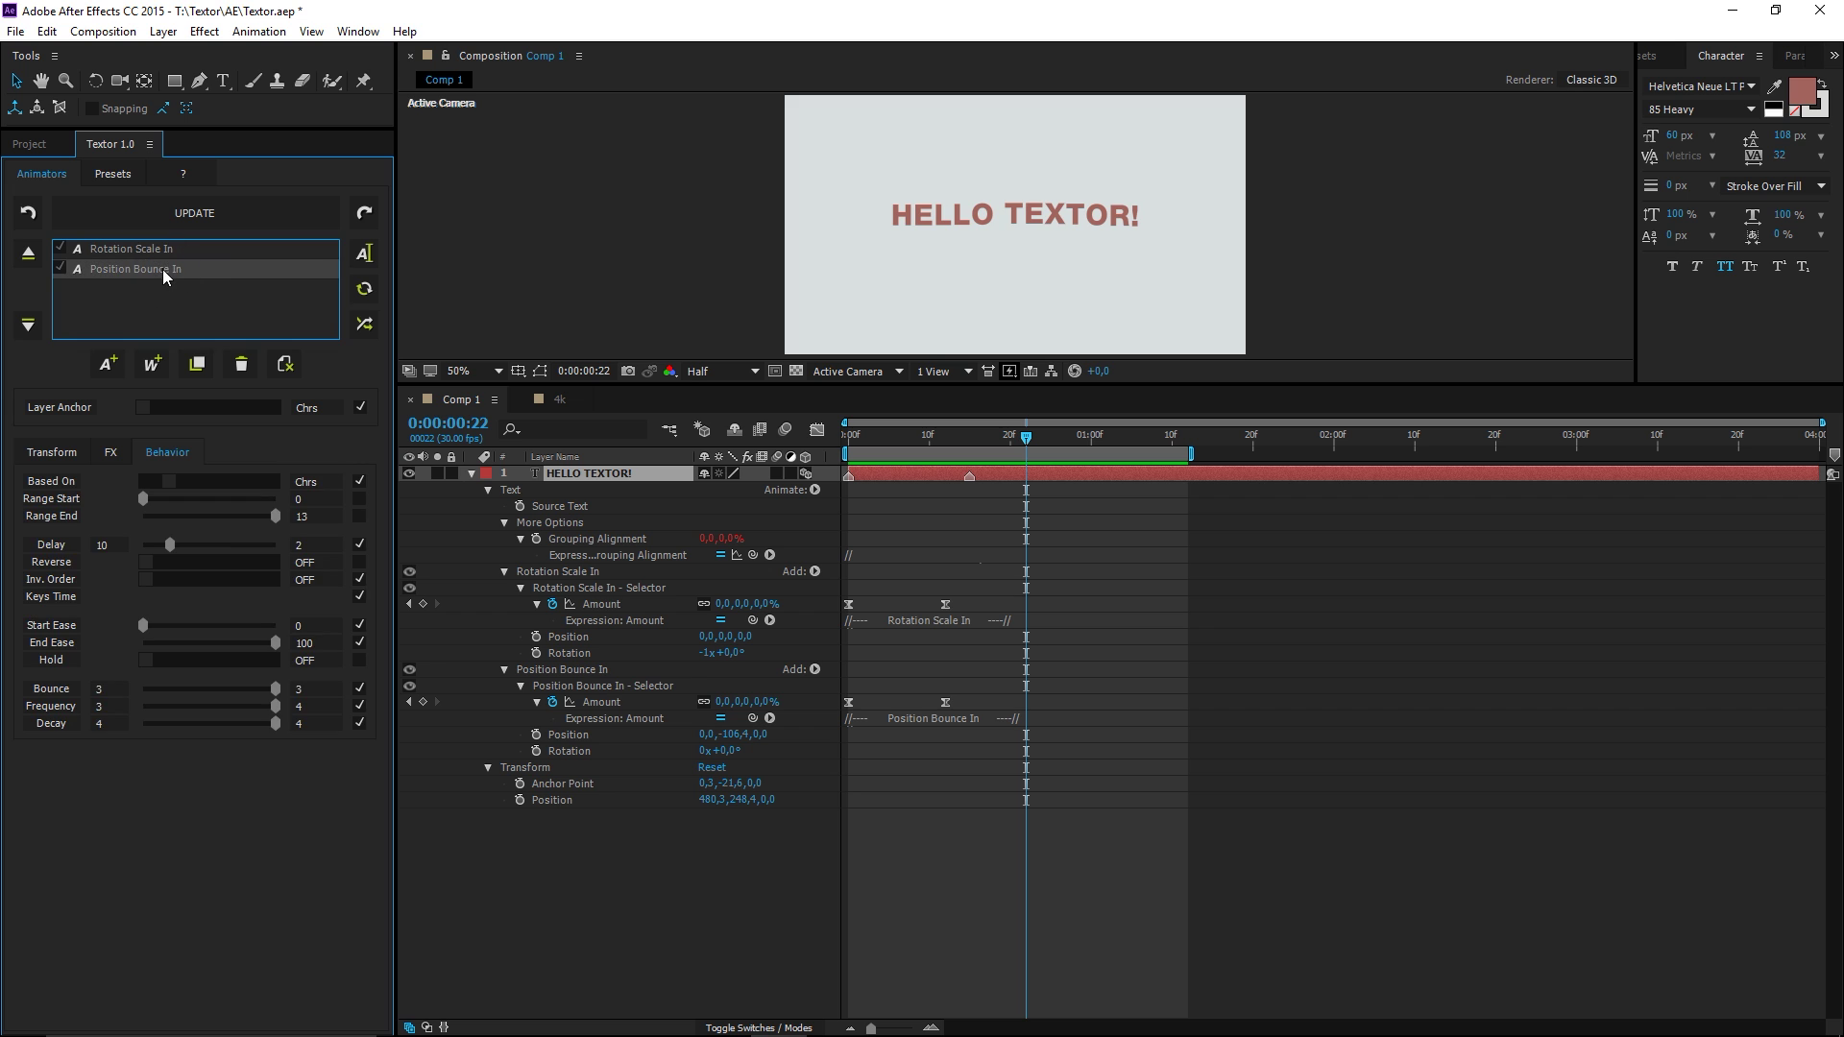
left_click(241, 370)
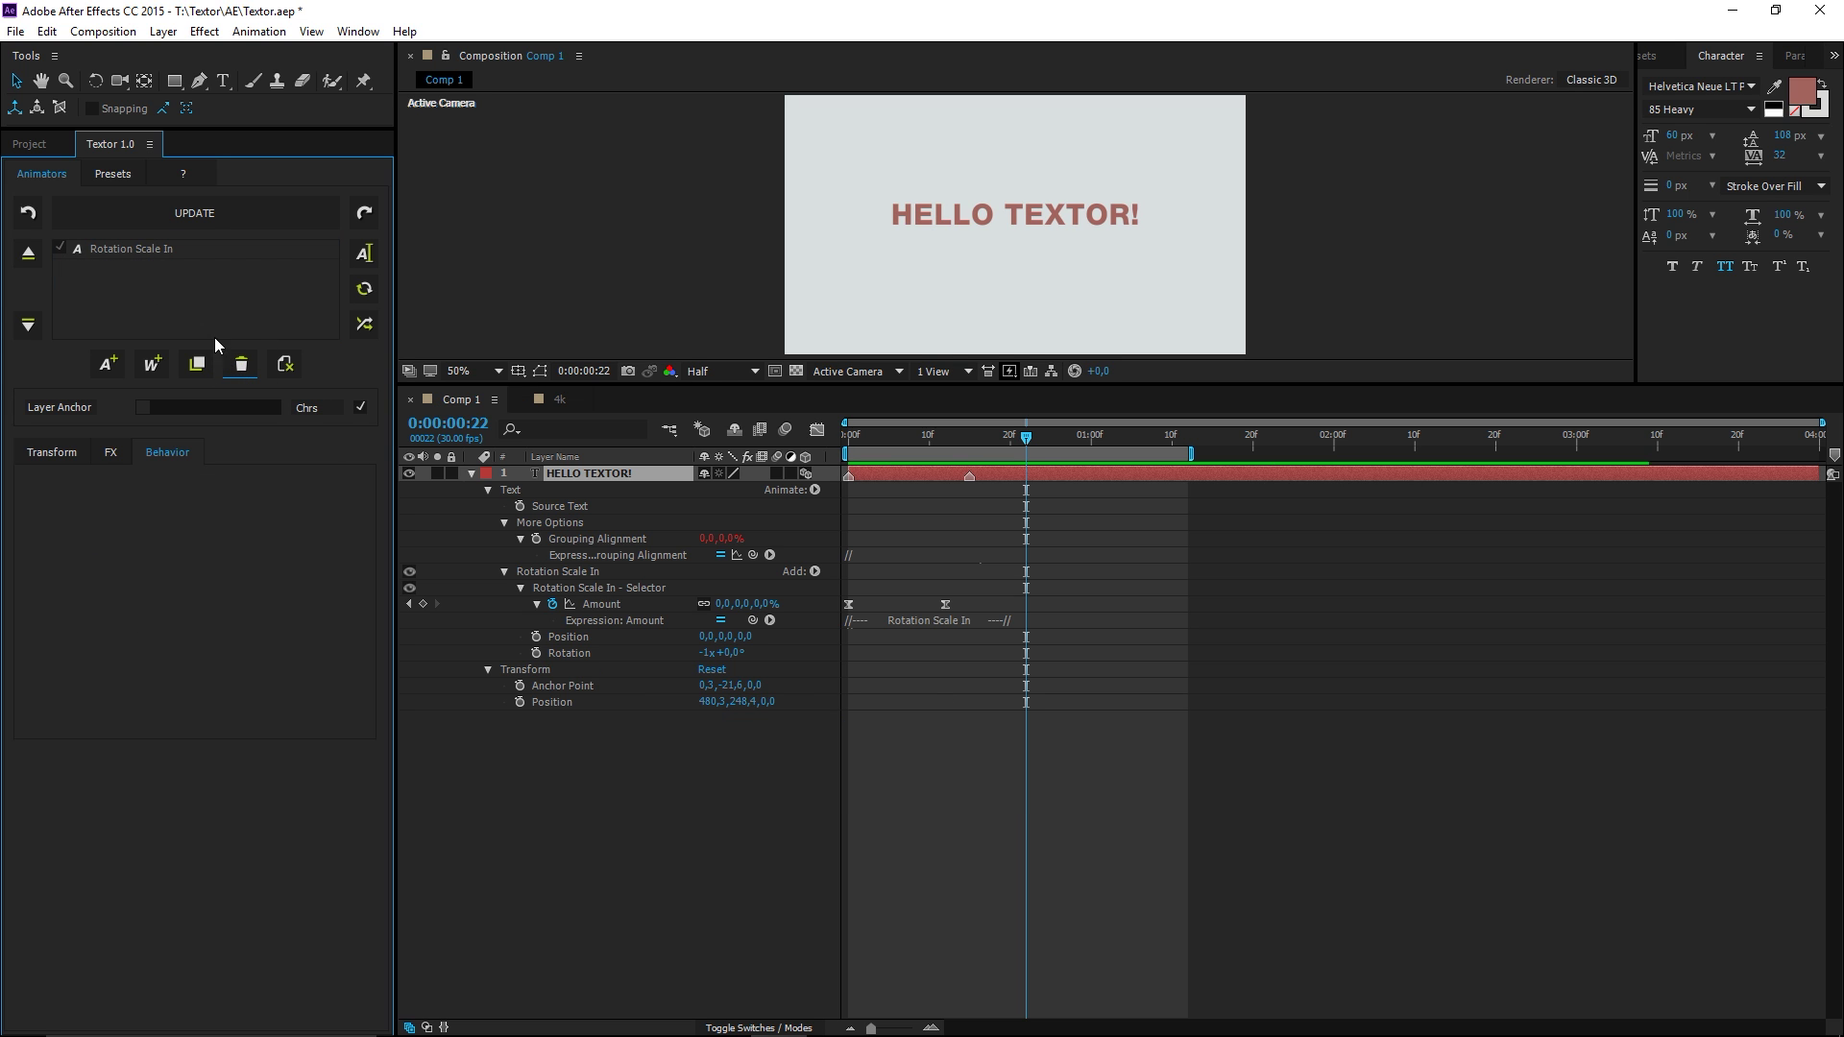
left_click(136, 247)
left_click(53, 452)
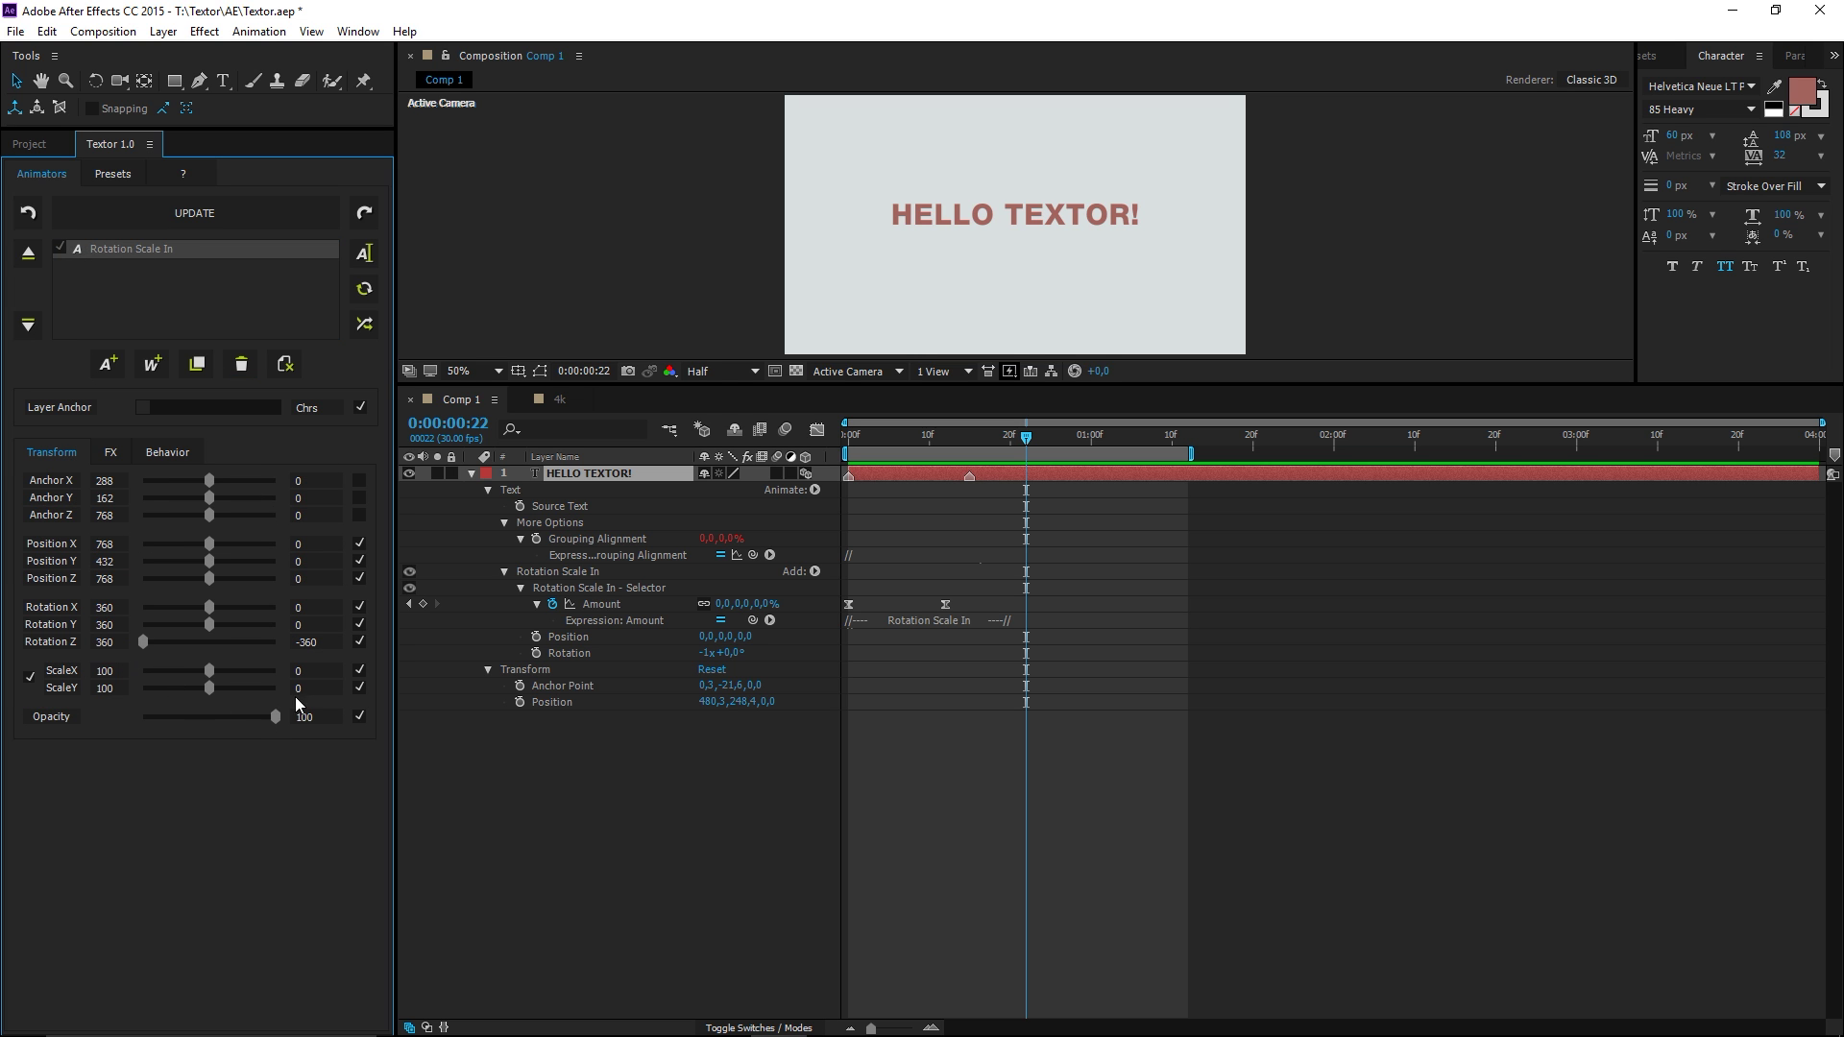
left_click(365, 290)
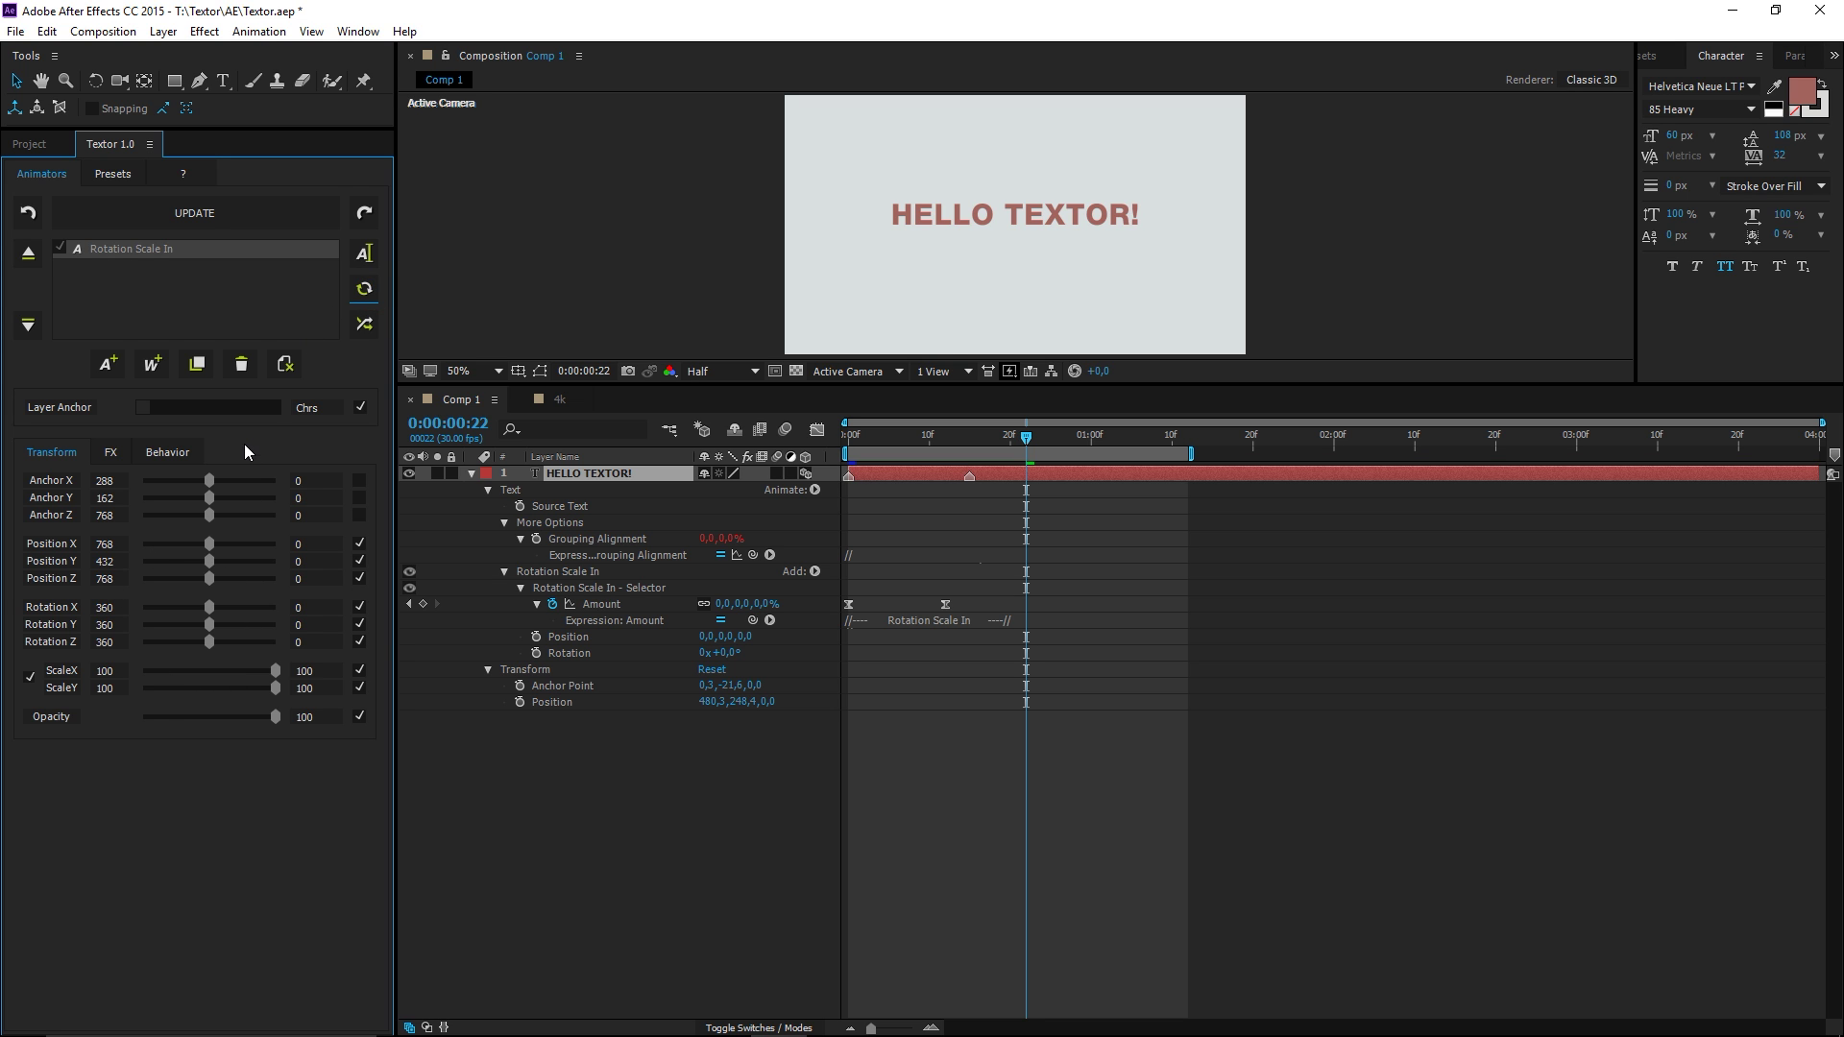
left_click(167, 452)
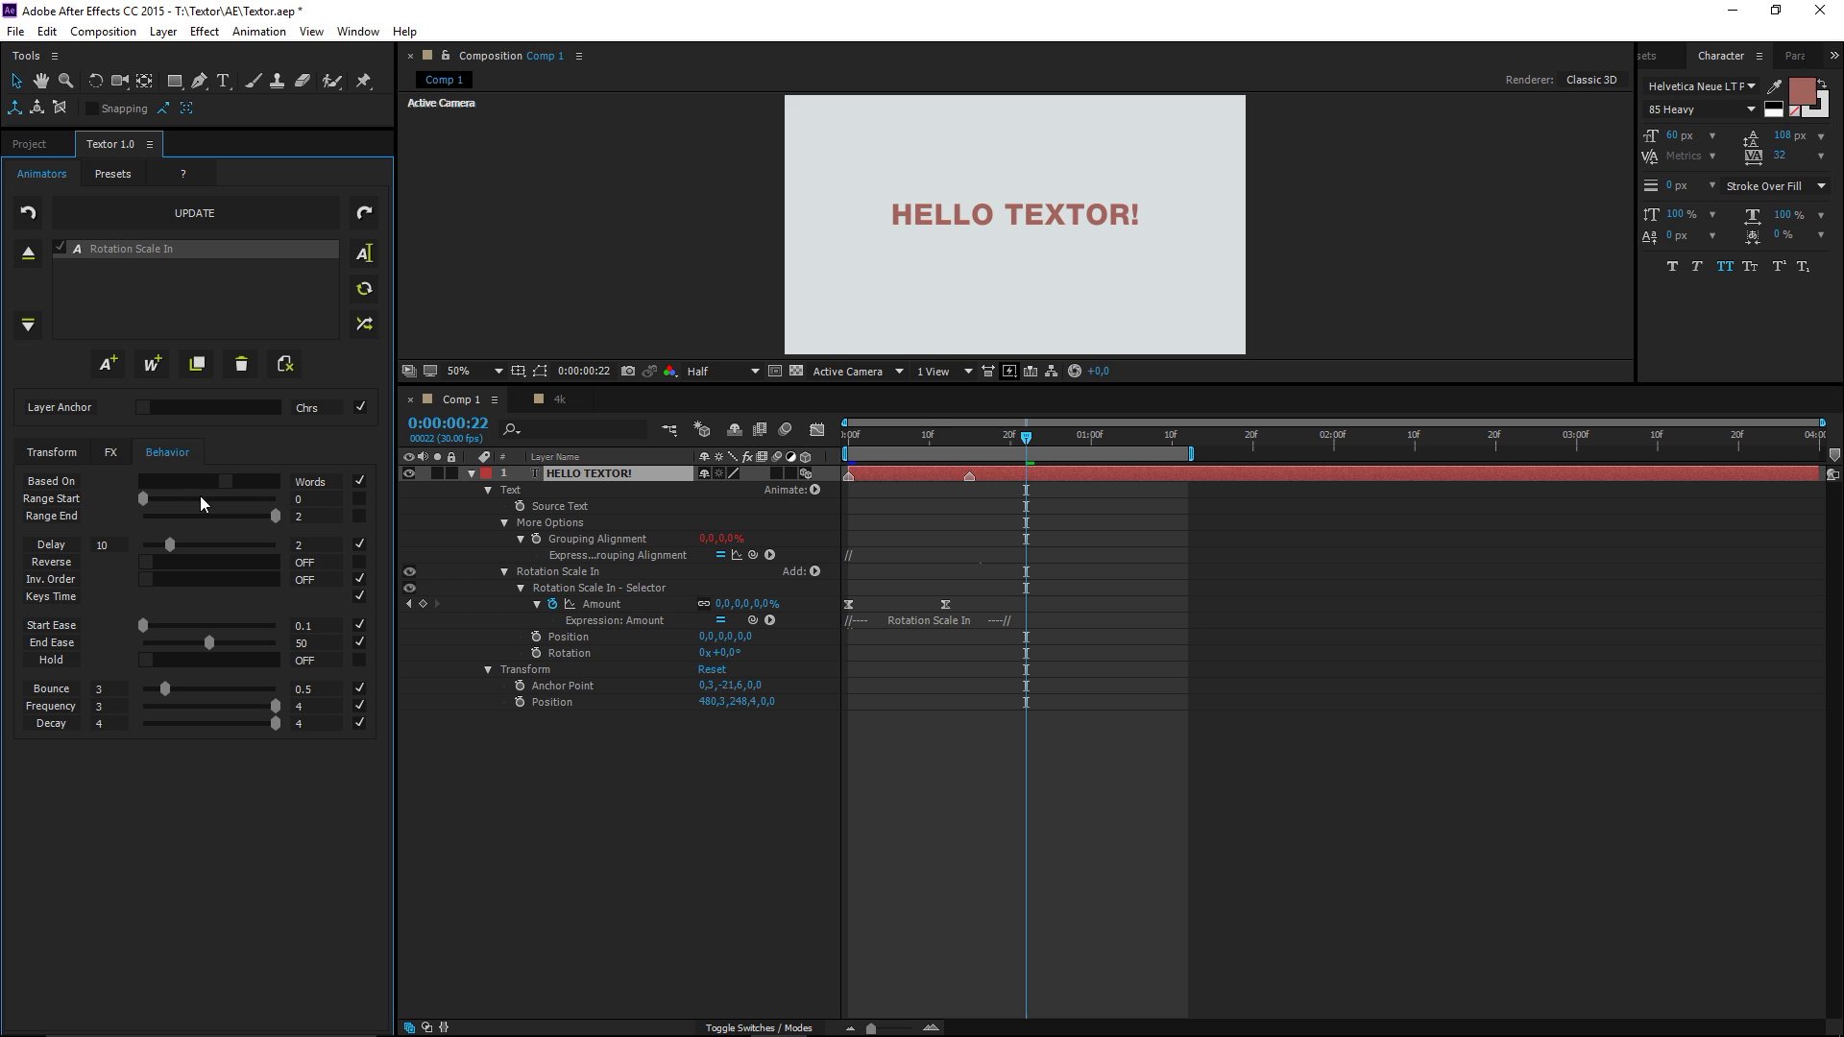
left_click(53, 452)
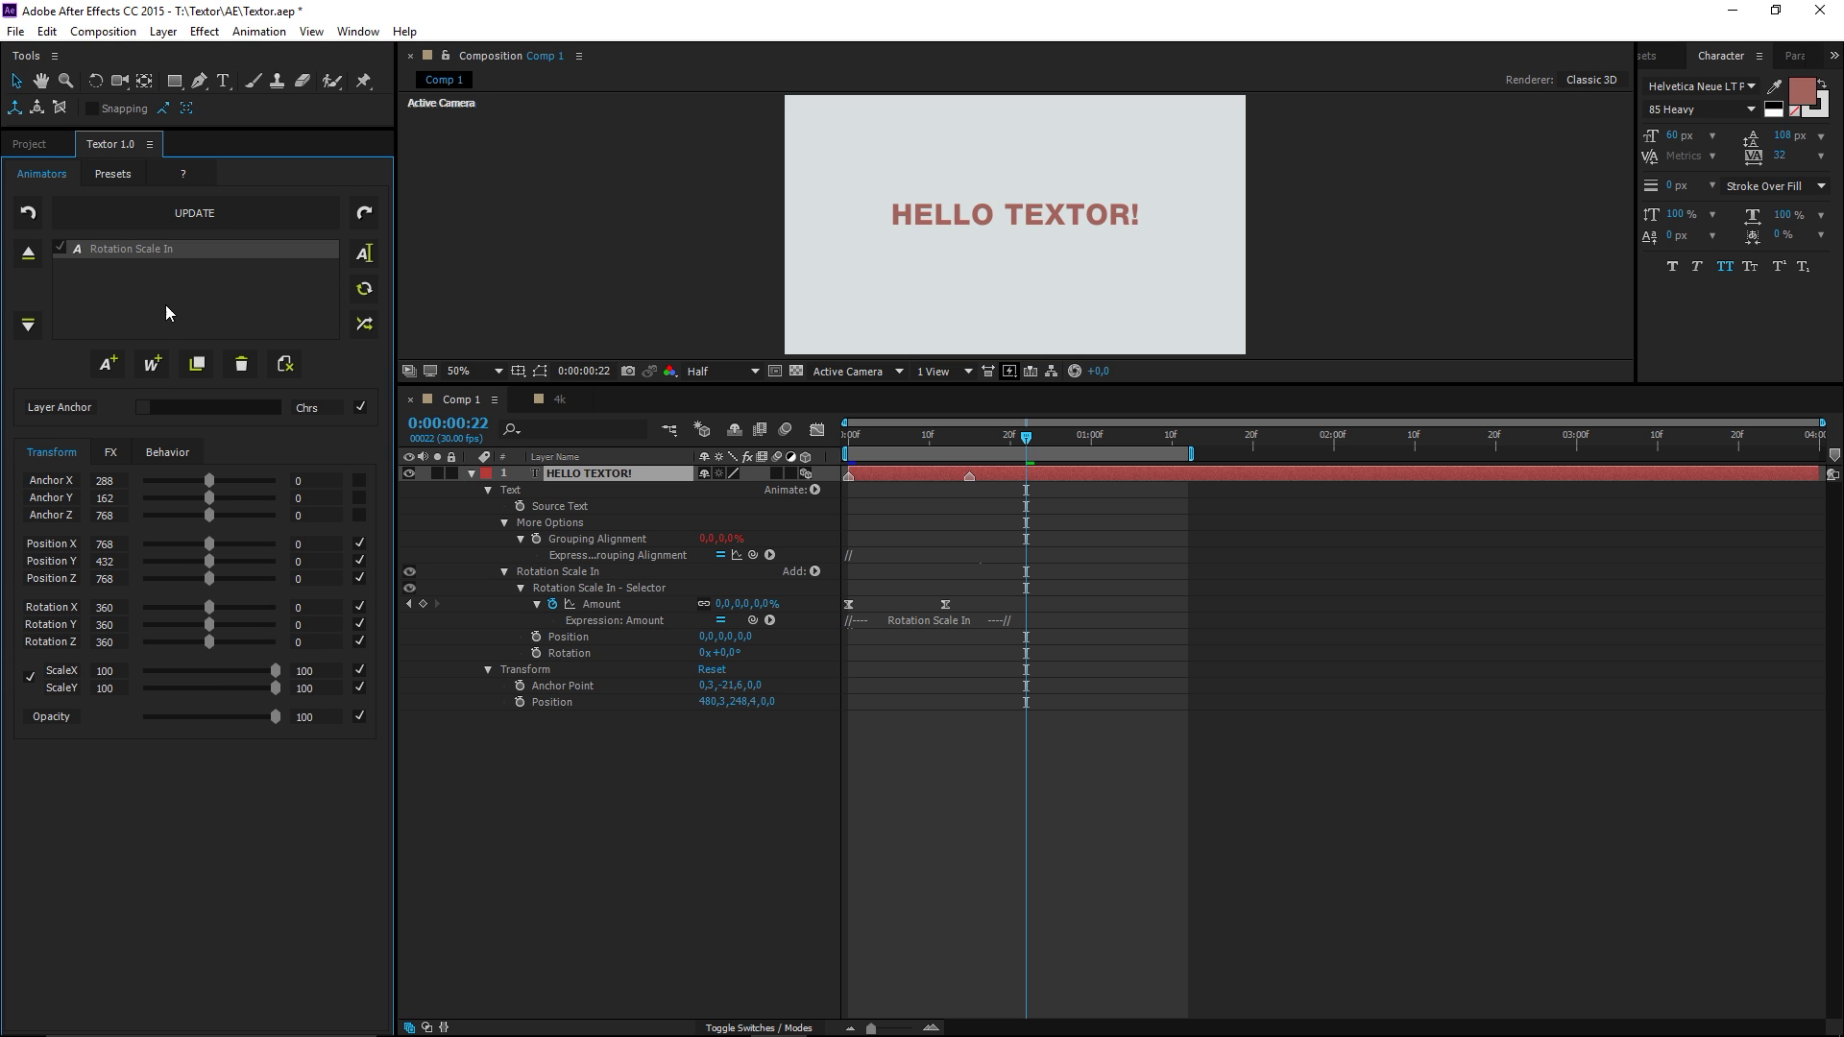
- Undo the transform reset and the deletion, then request removal of all animators from the layer
left_click(29, 215)
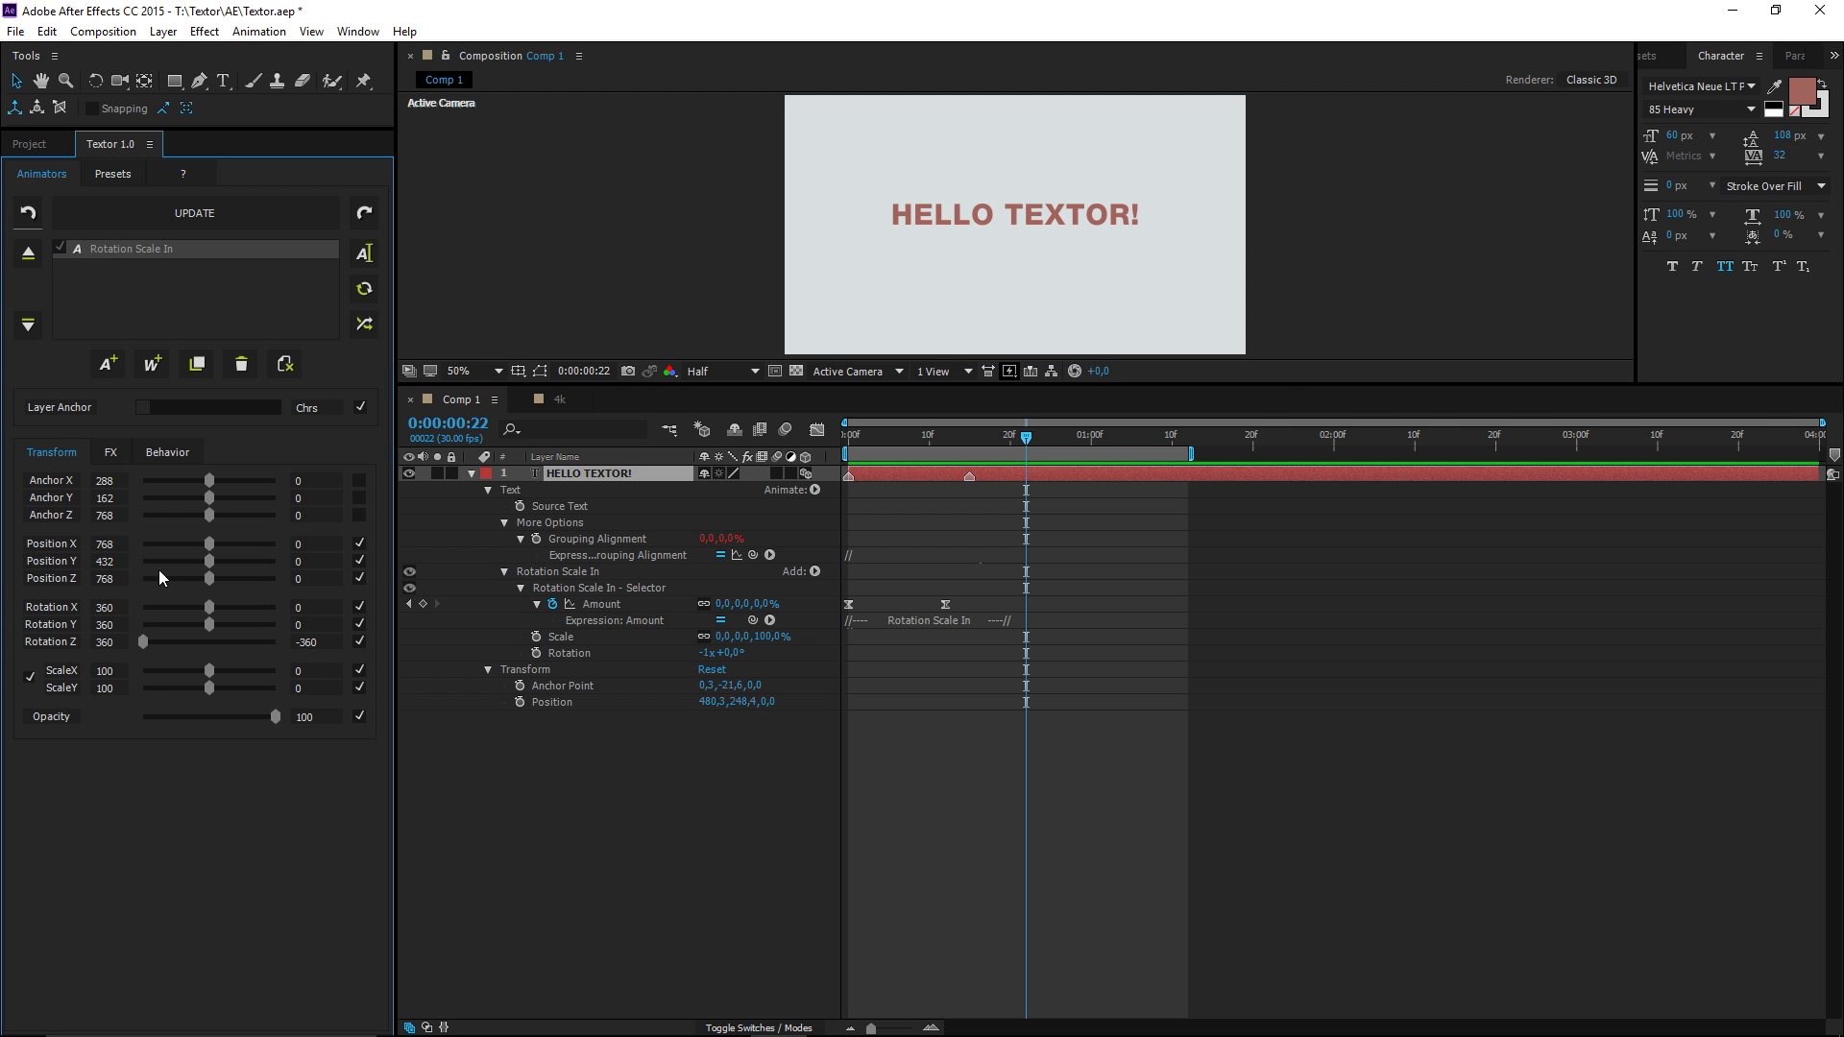
left_click(28, 213)
left_click(204, 298)
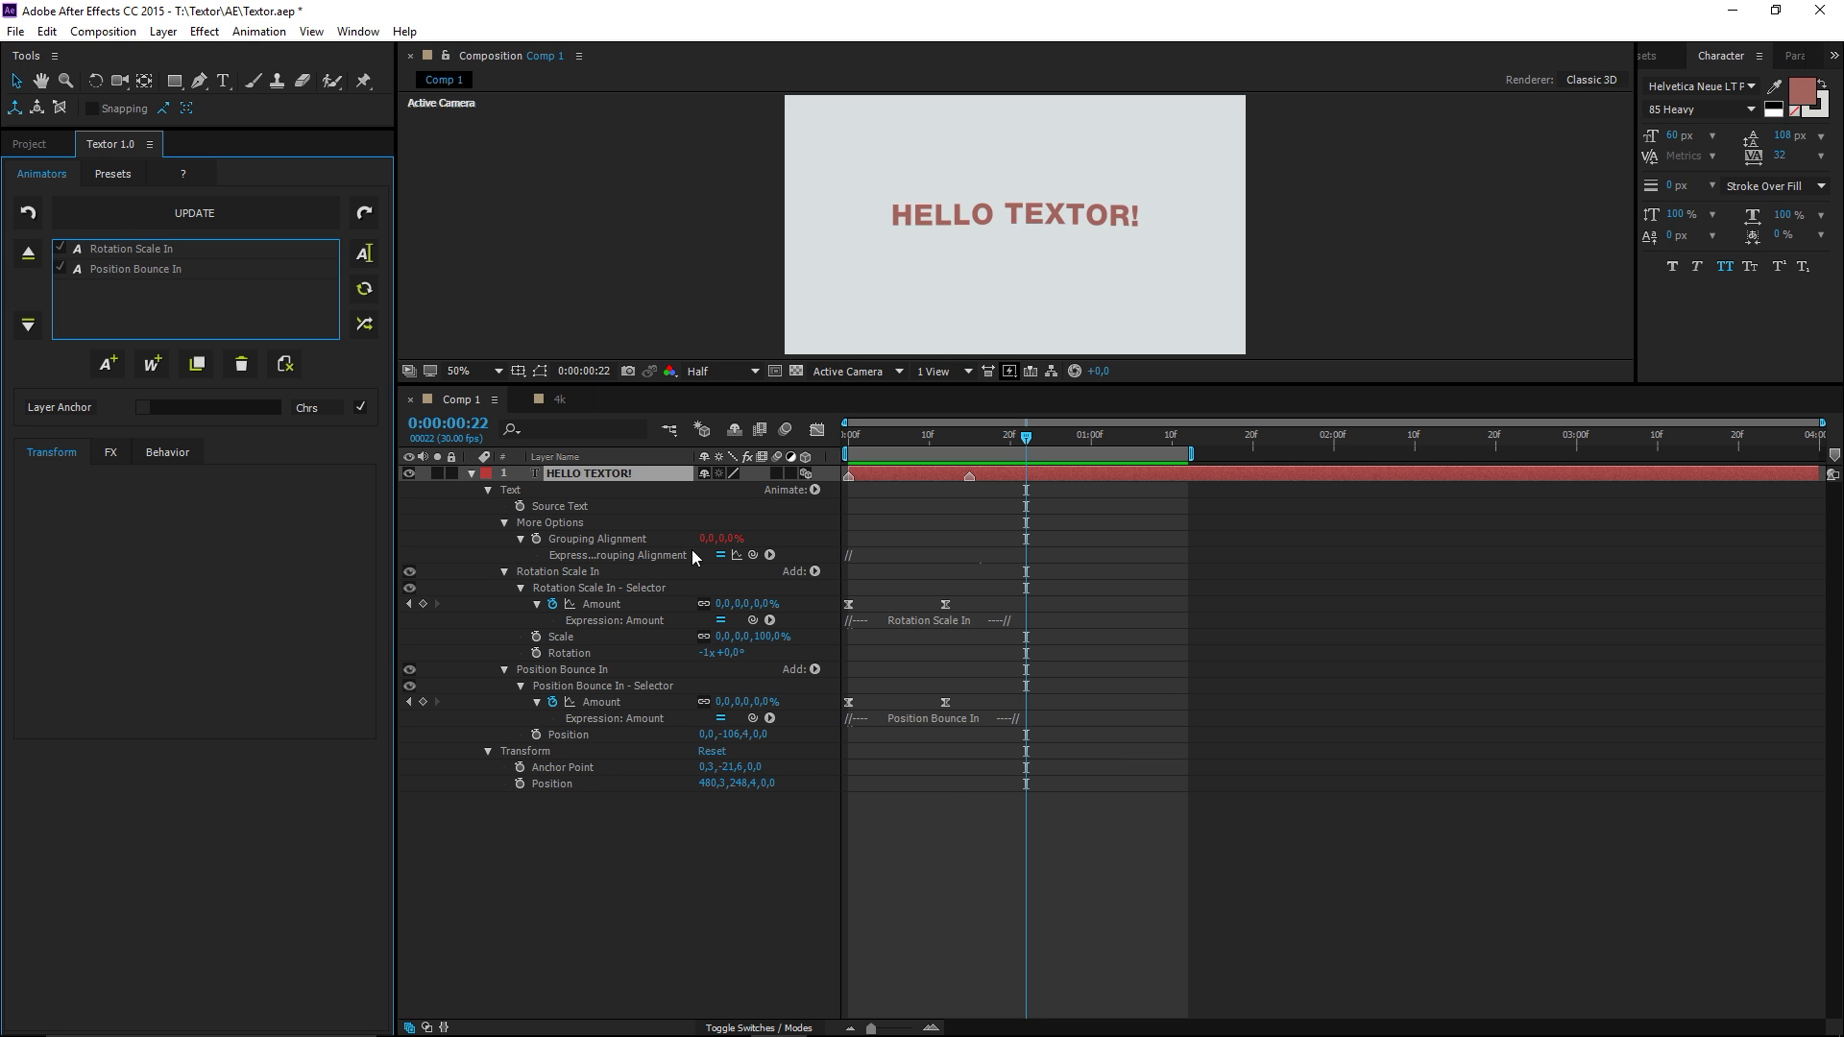
left_click(287, 368)
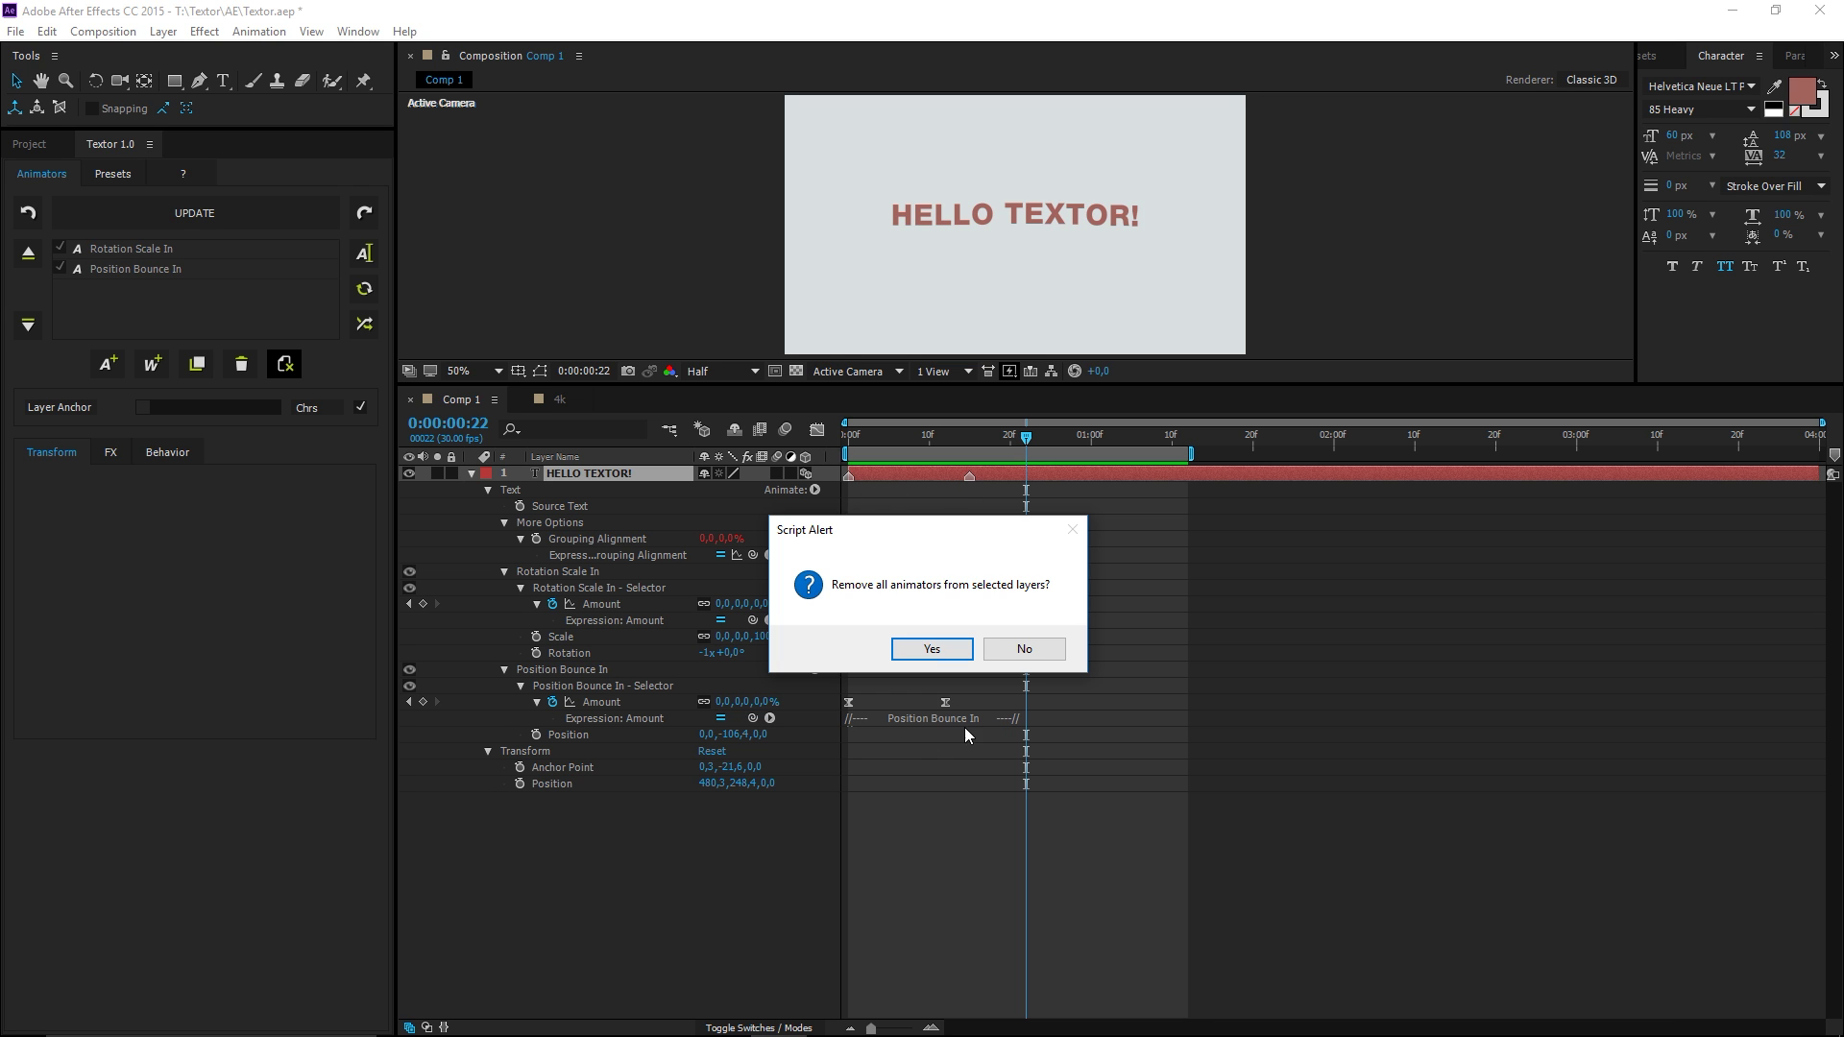
- Confirm removing all Textor animators from the HELLO TEXTOR! layer
left_click(932, 653)
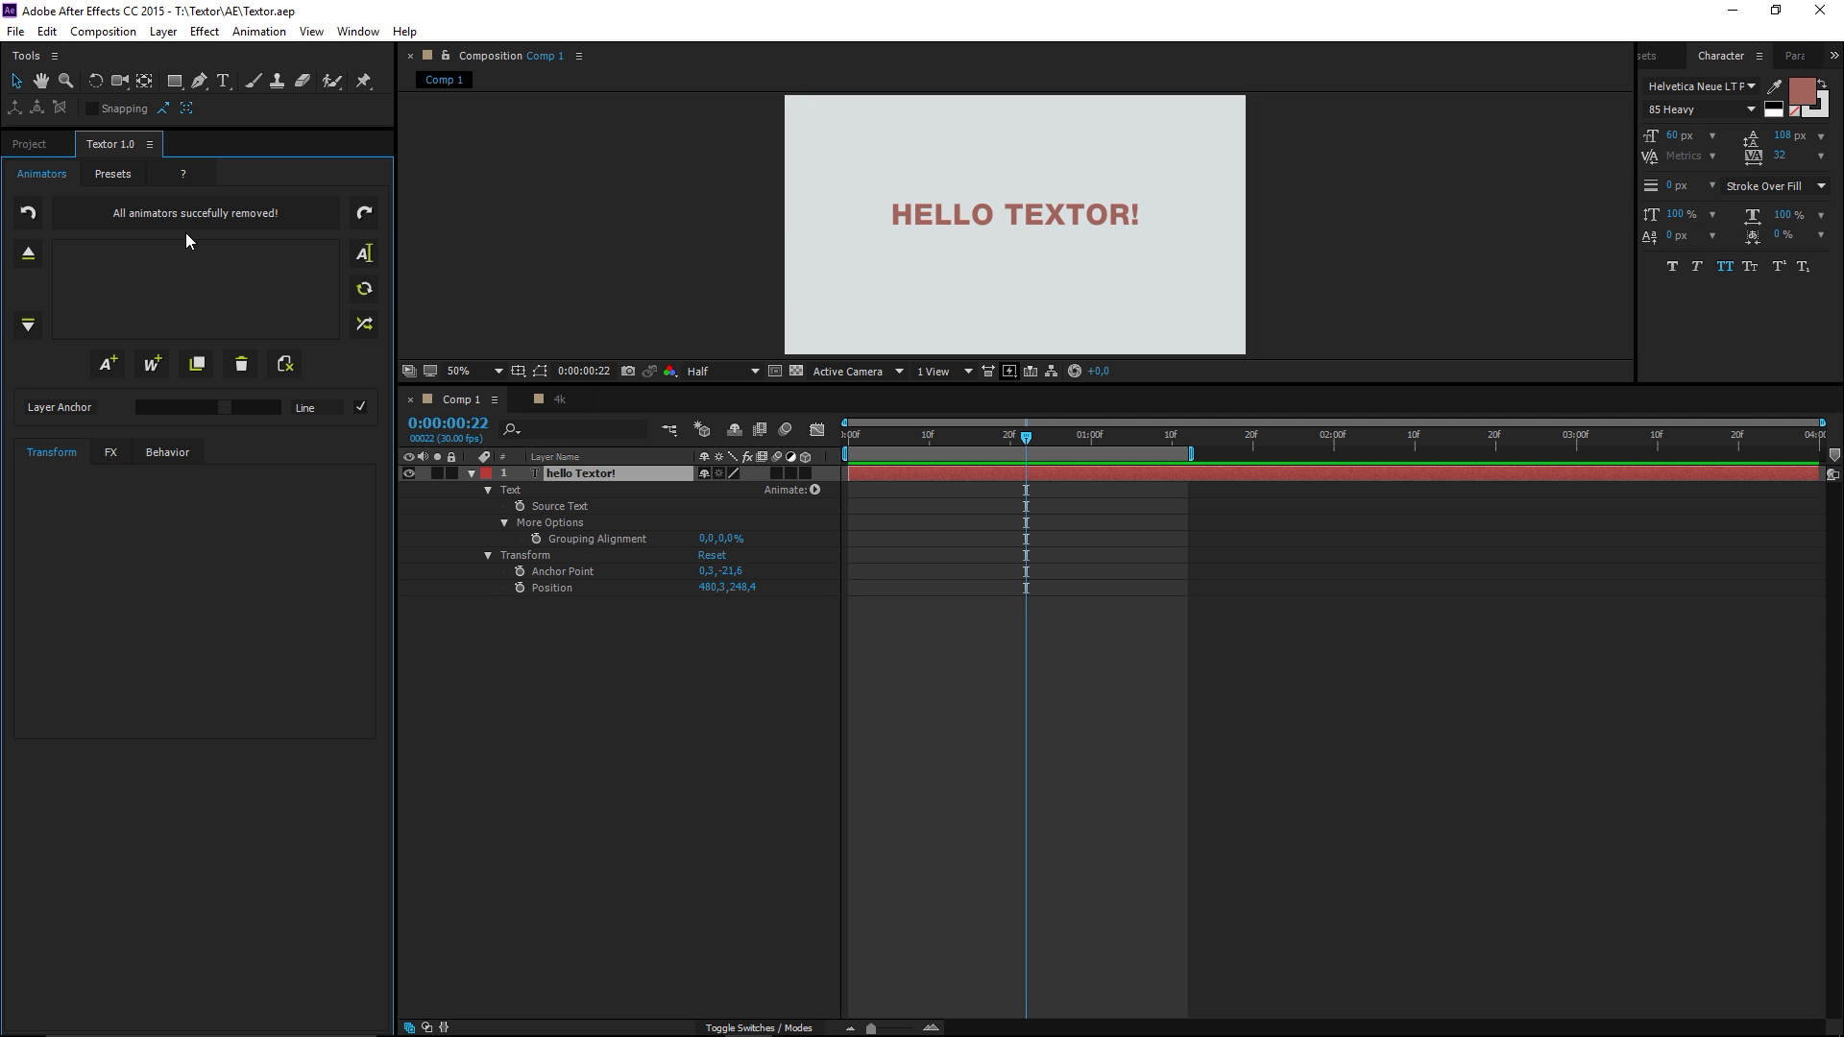
- Add Animator 1 with Skew 17.25 and Blur 22.96 on both axes
left_click(109, 362)
left_click(117, 252)
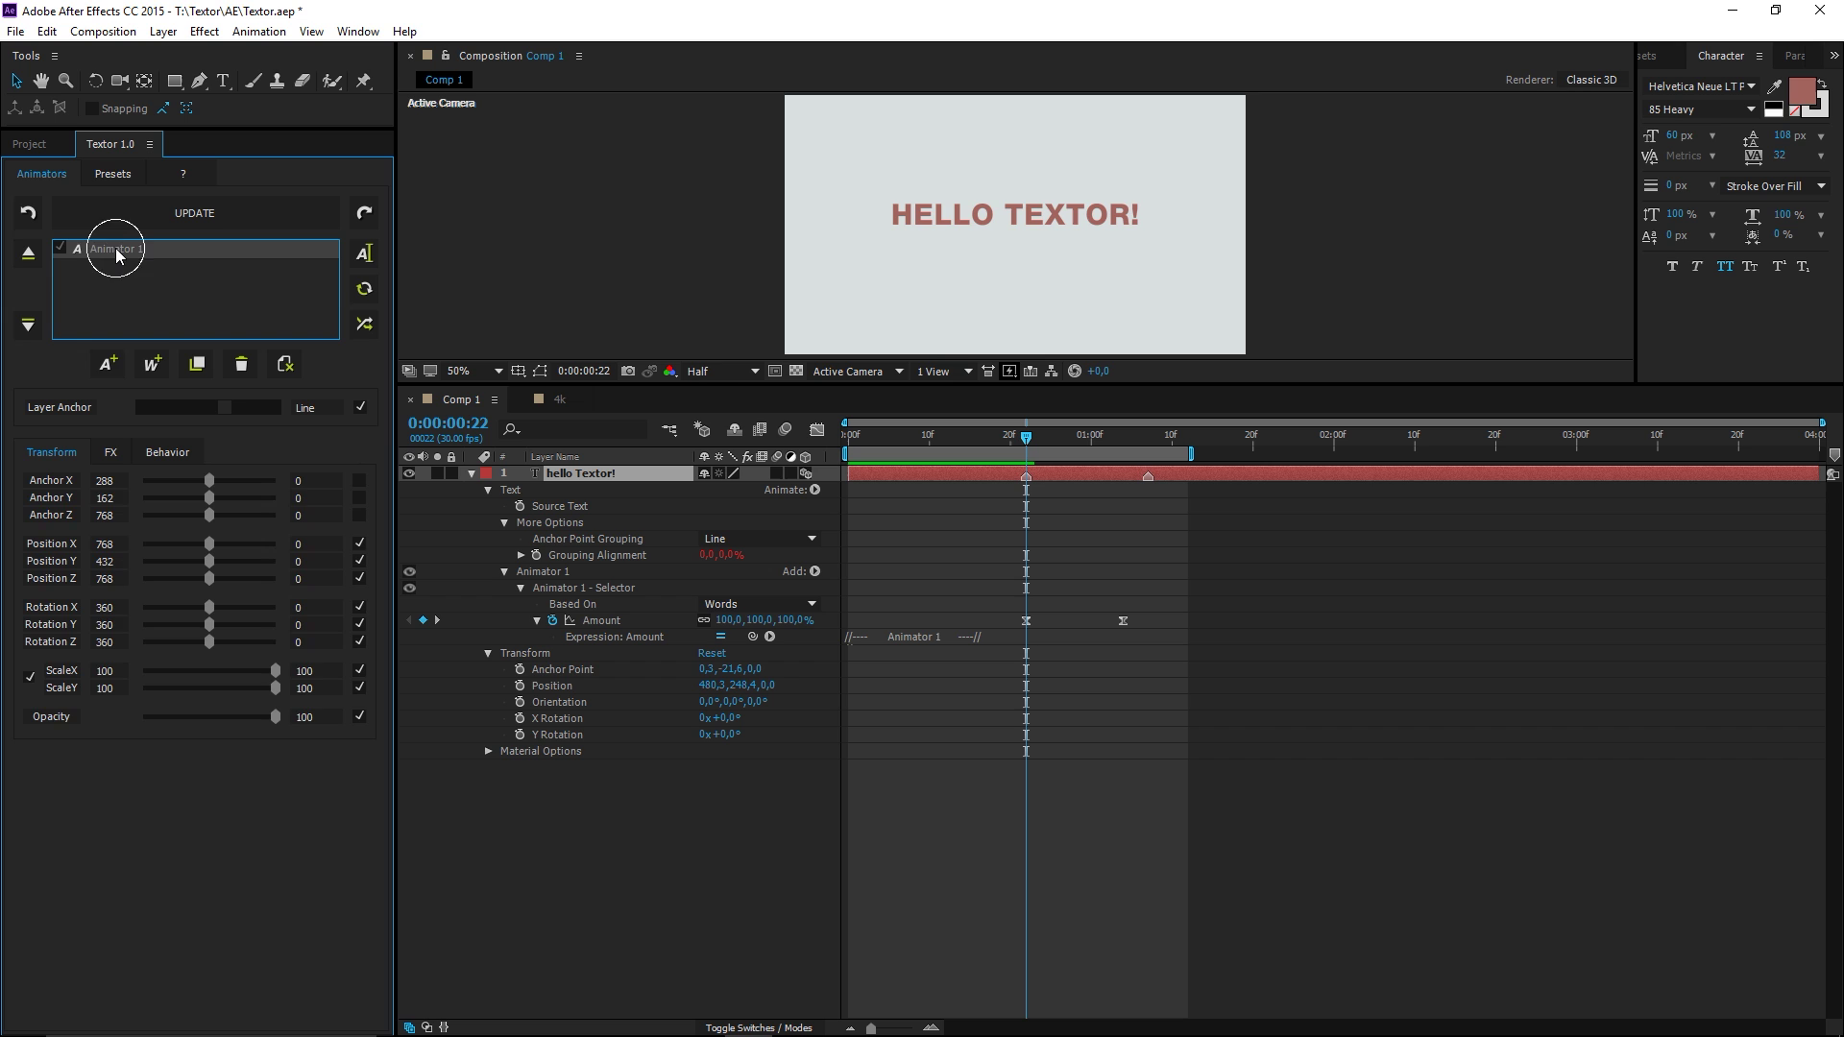
left_click(116, 453)
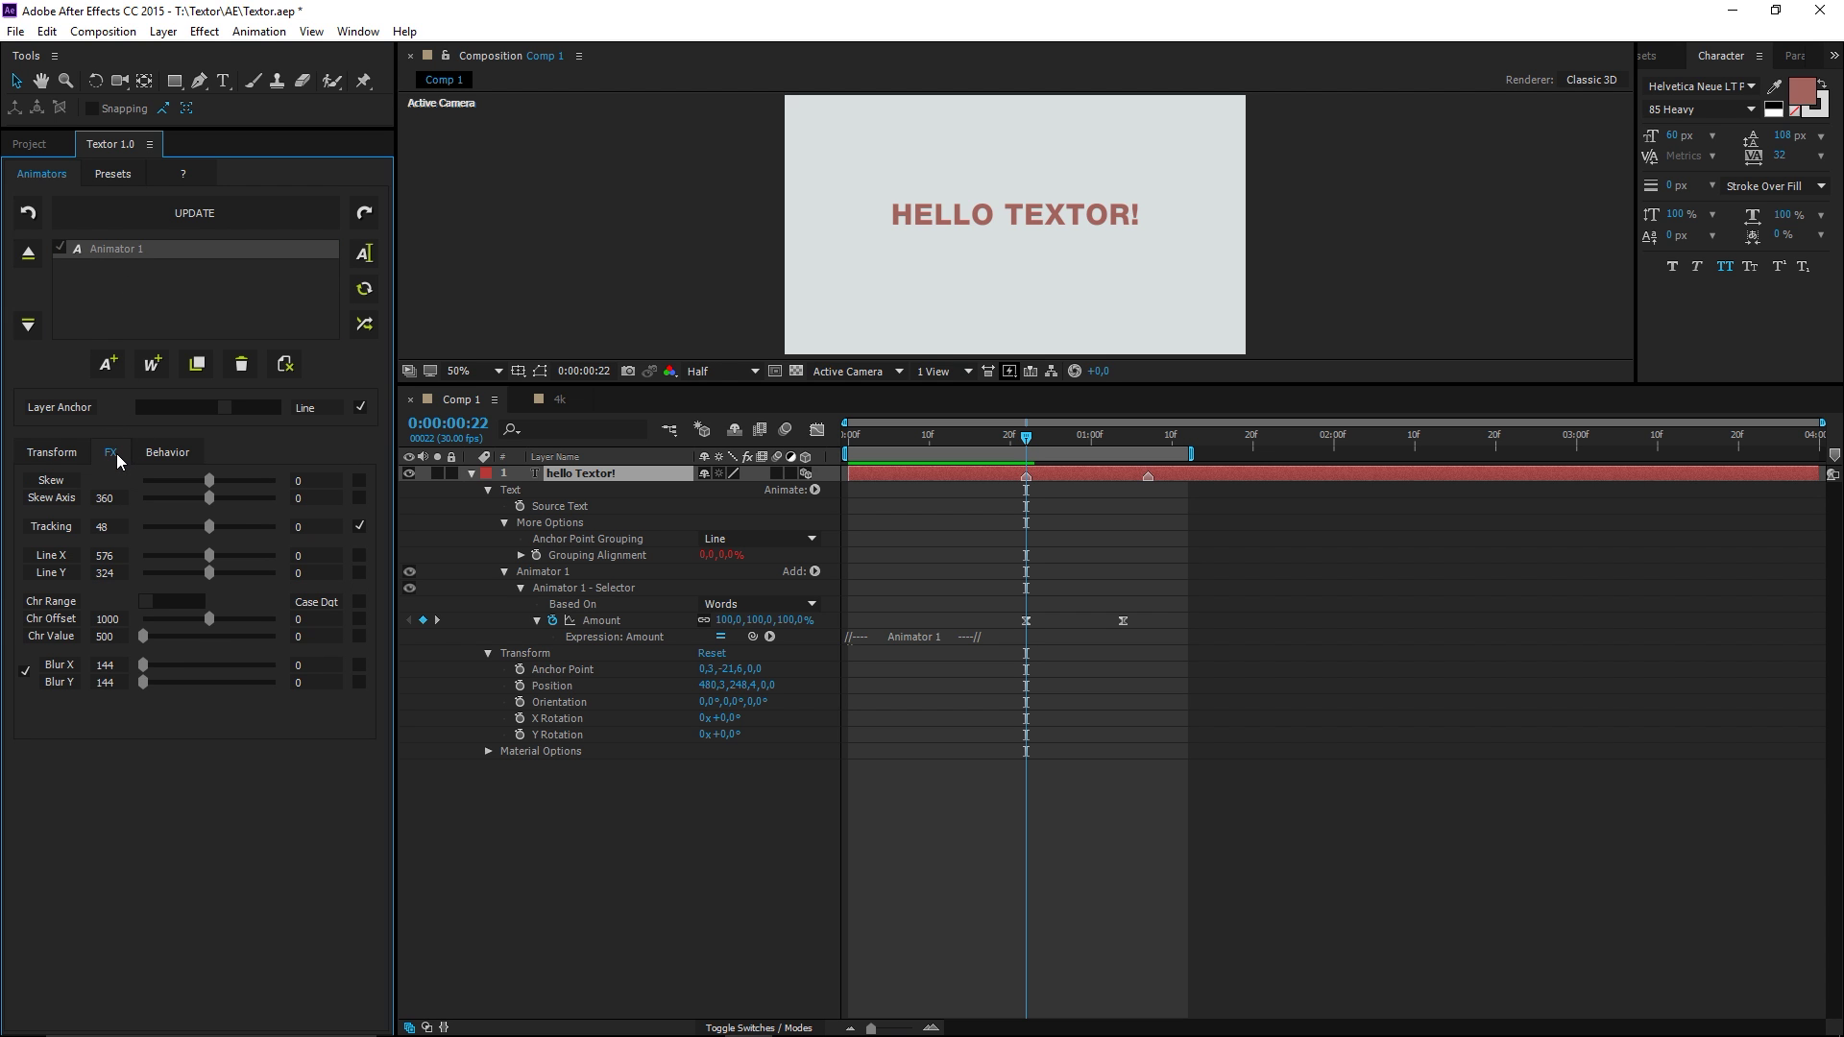
left_click_drag(210, 480, 276, 526)
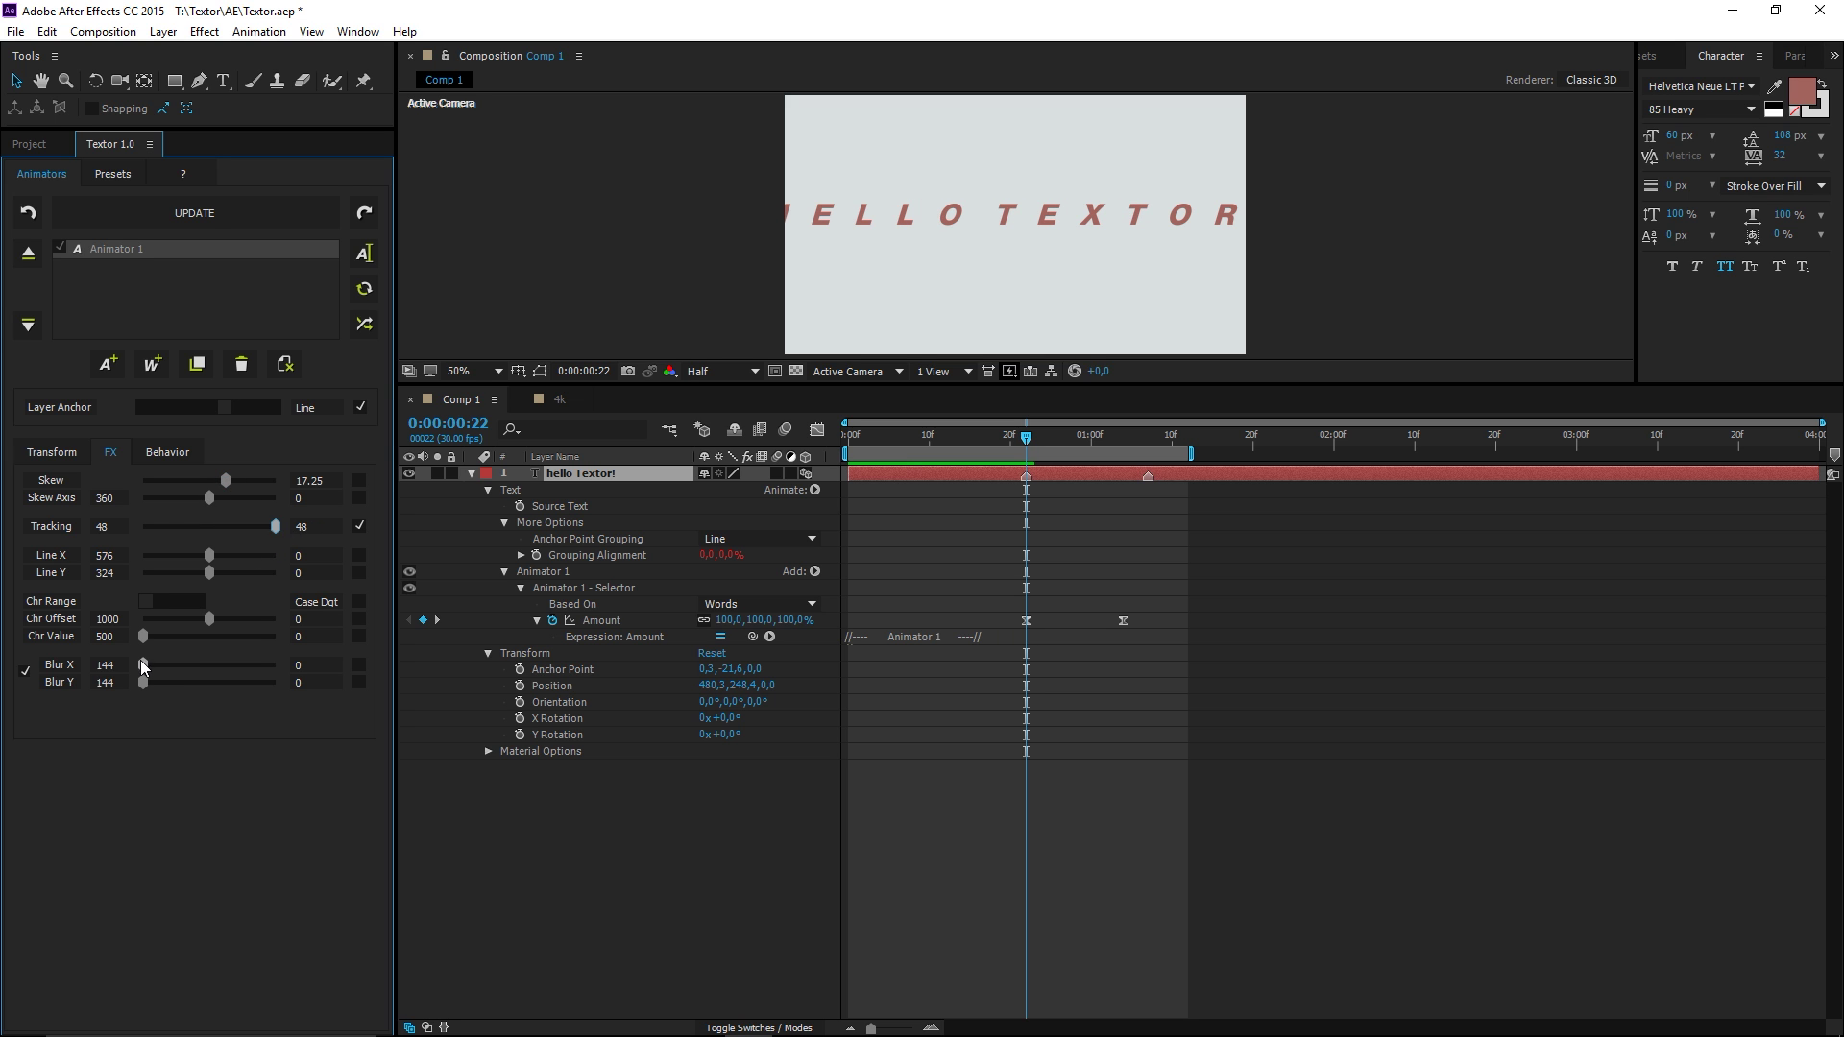
left_click_drag(142, 667, 164, 667)
- Preview the skewed, blurred text, then remove all animators from the layer
key("space")
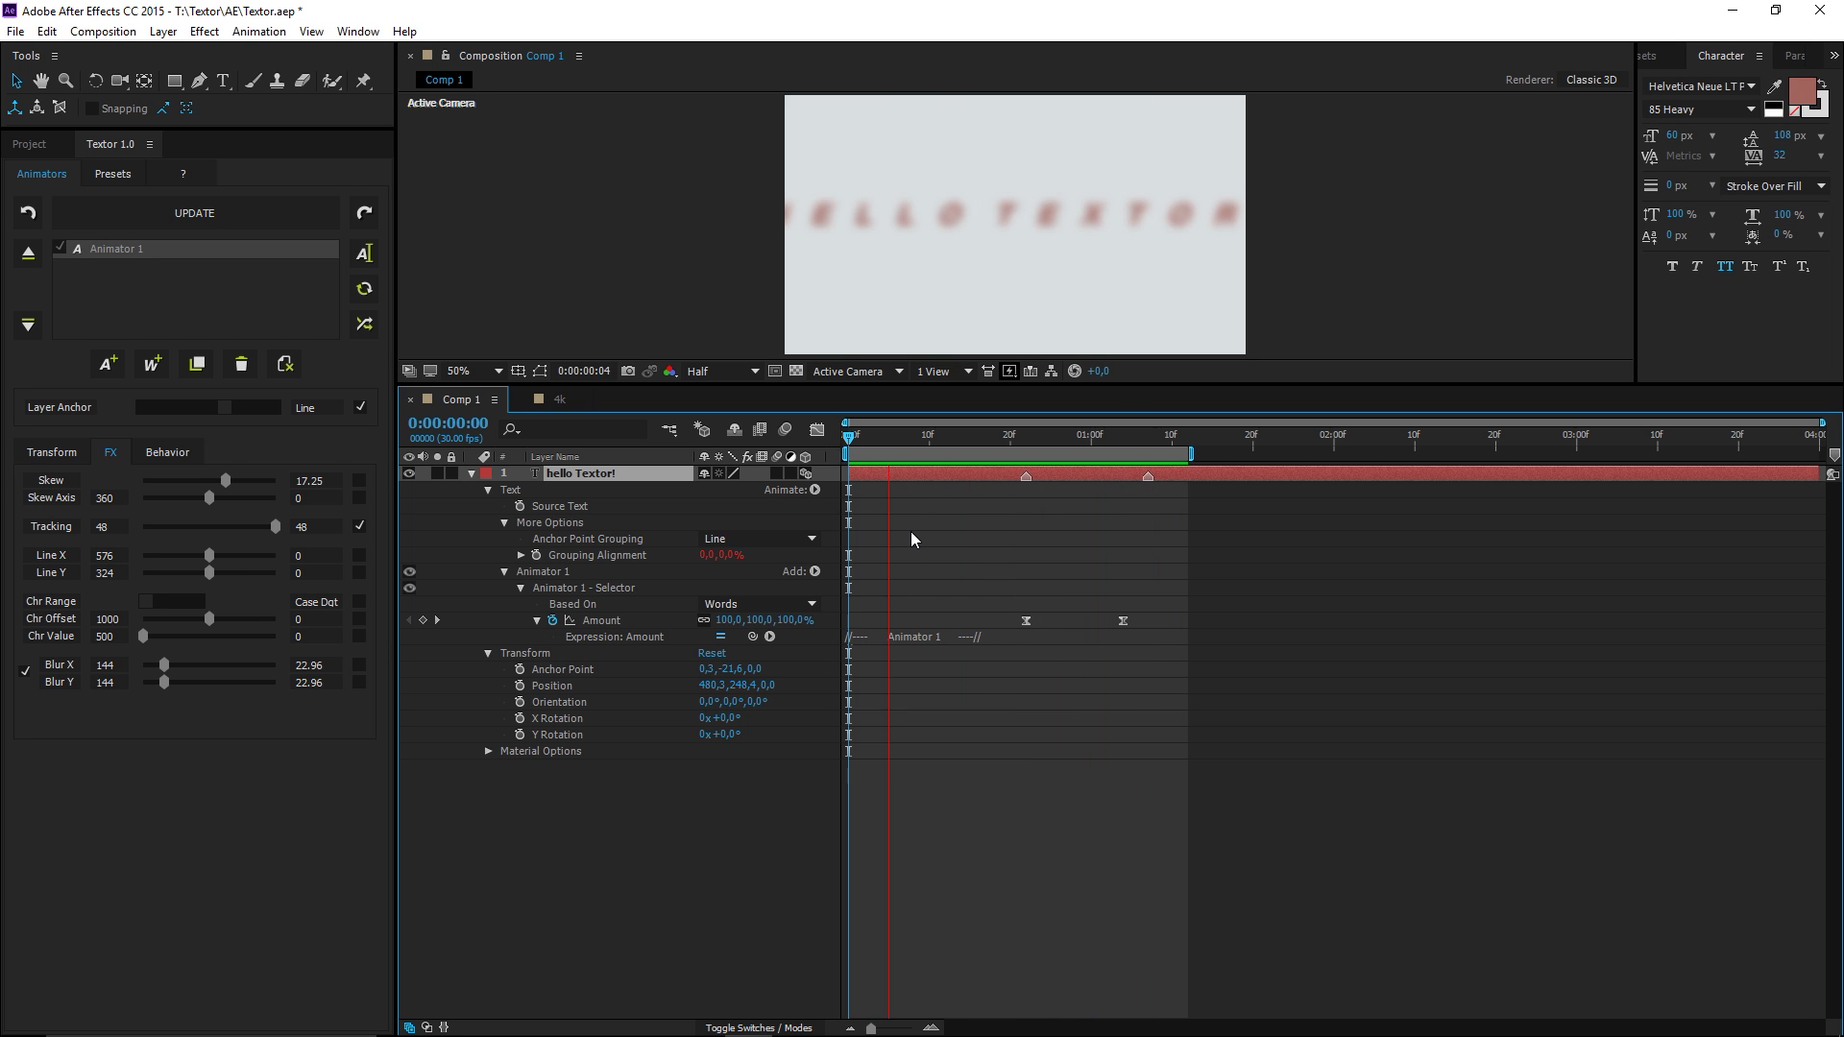
key("space")
left_click(1026, 440)
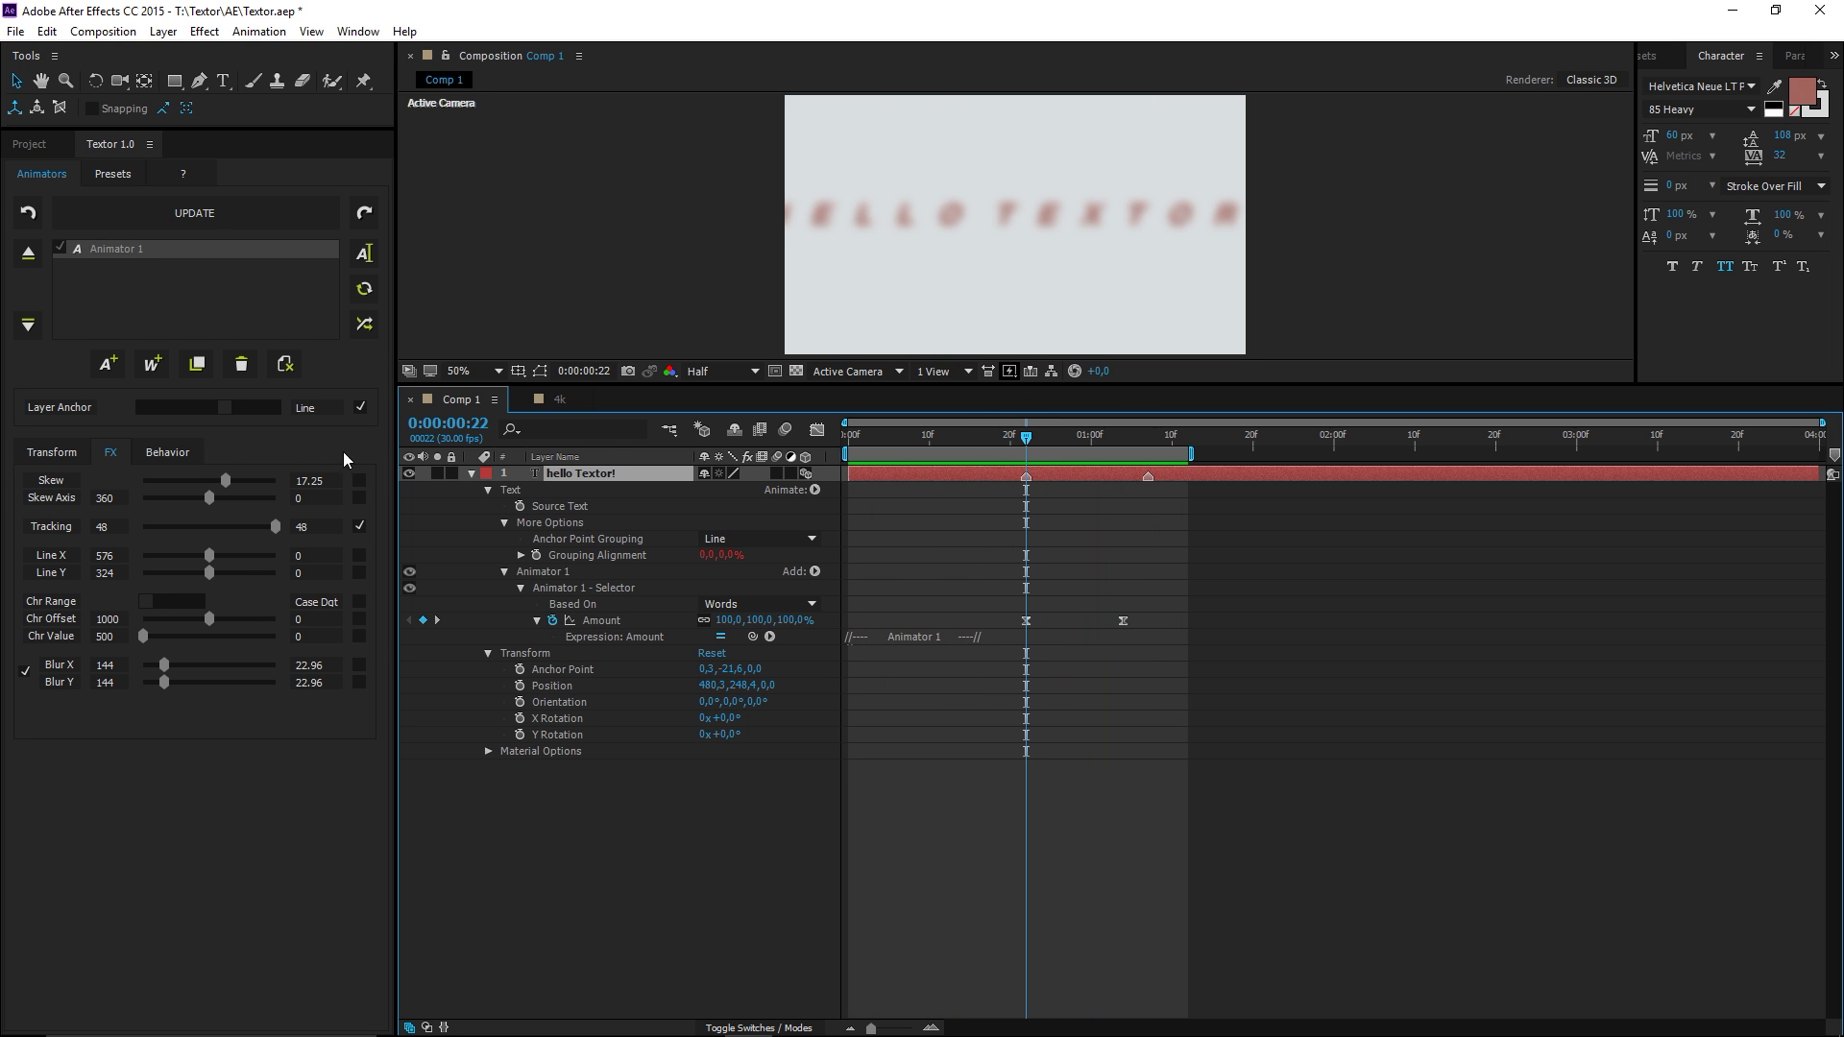
left_click(51, 455)
left_click(284, 363)
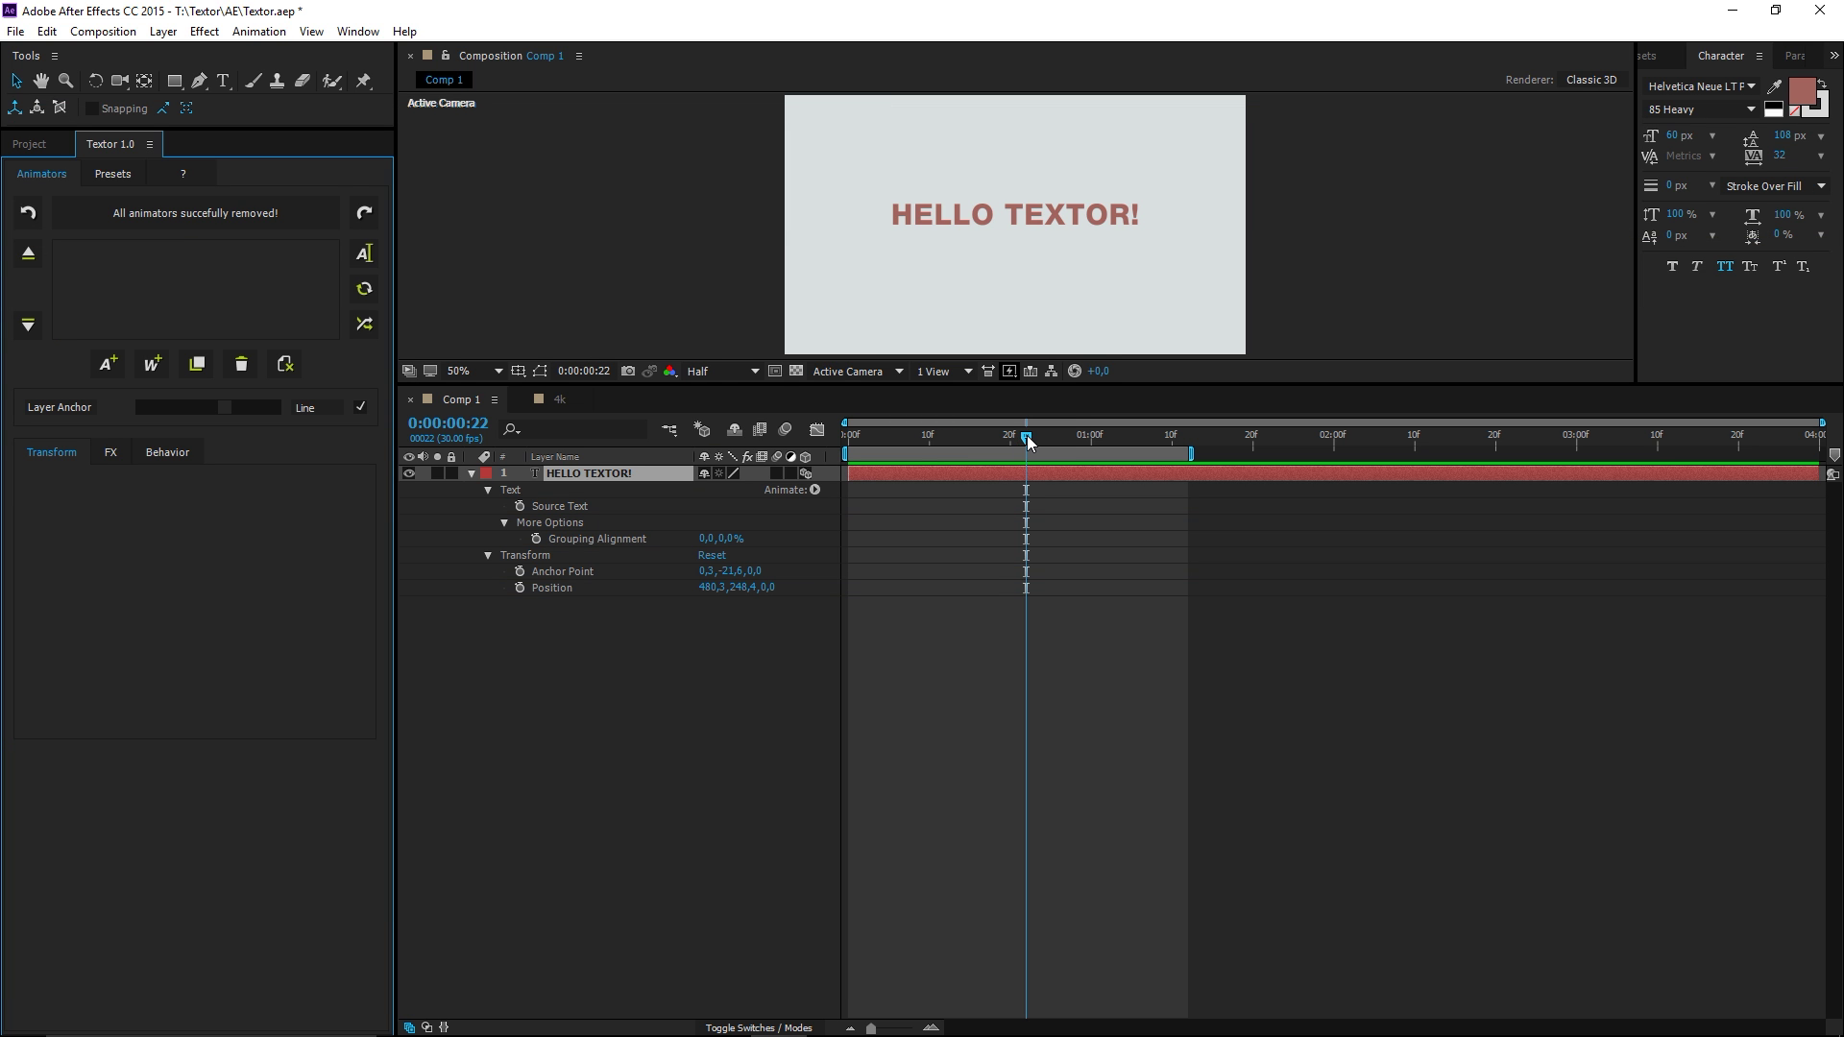
- Add a Wiggle 1 animator and set its ScaleX to 300
left_click(1014, 440)
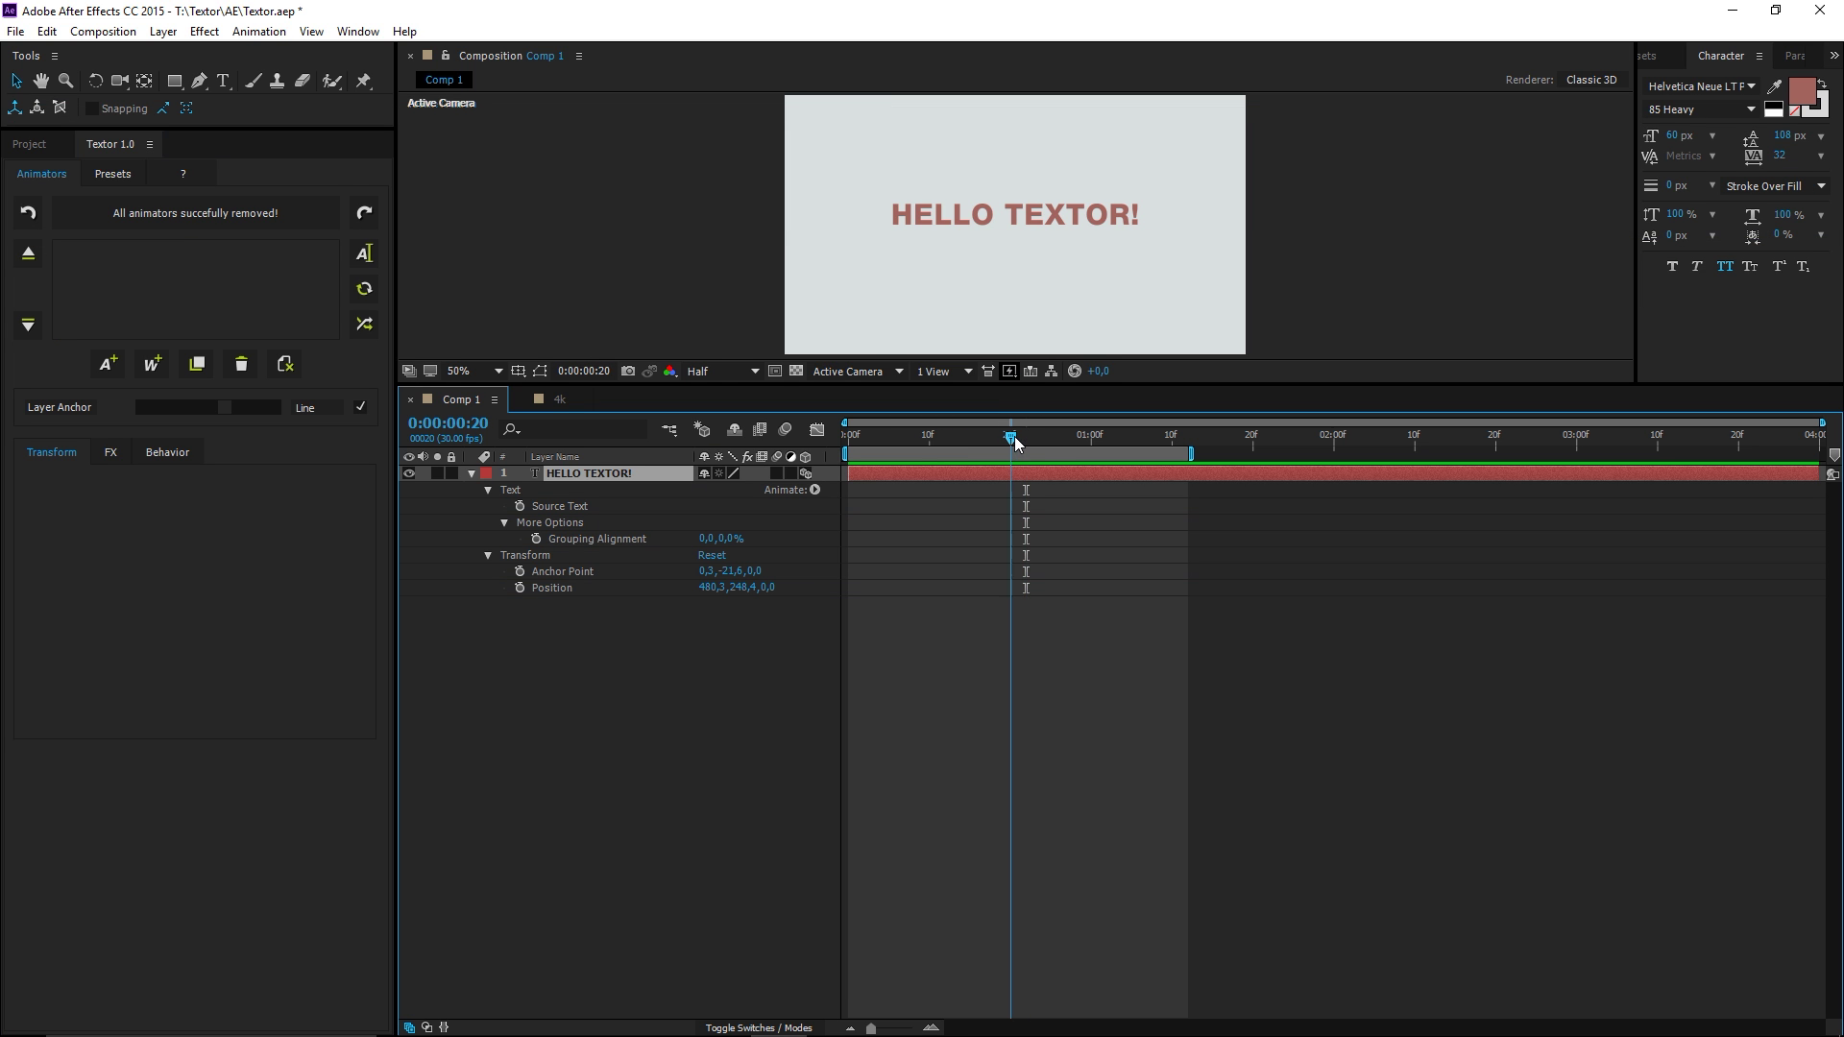
left_click(161, 371)
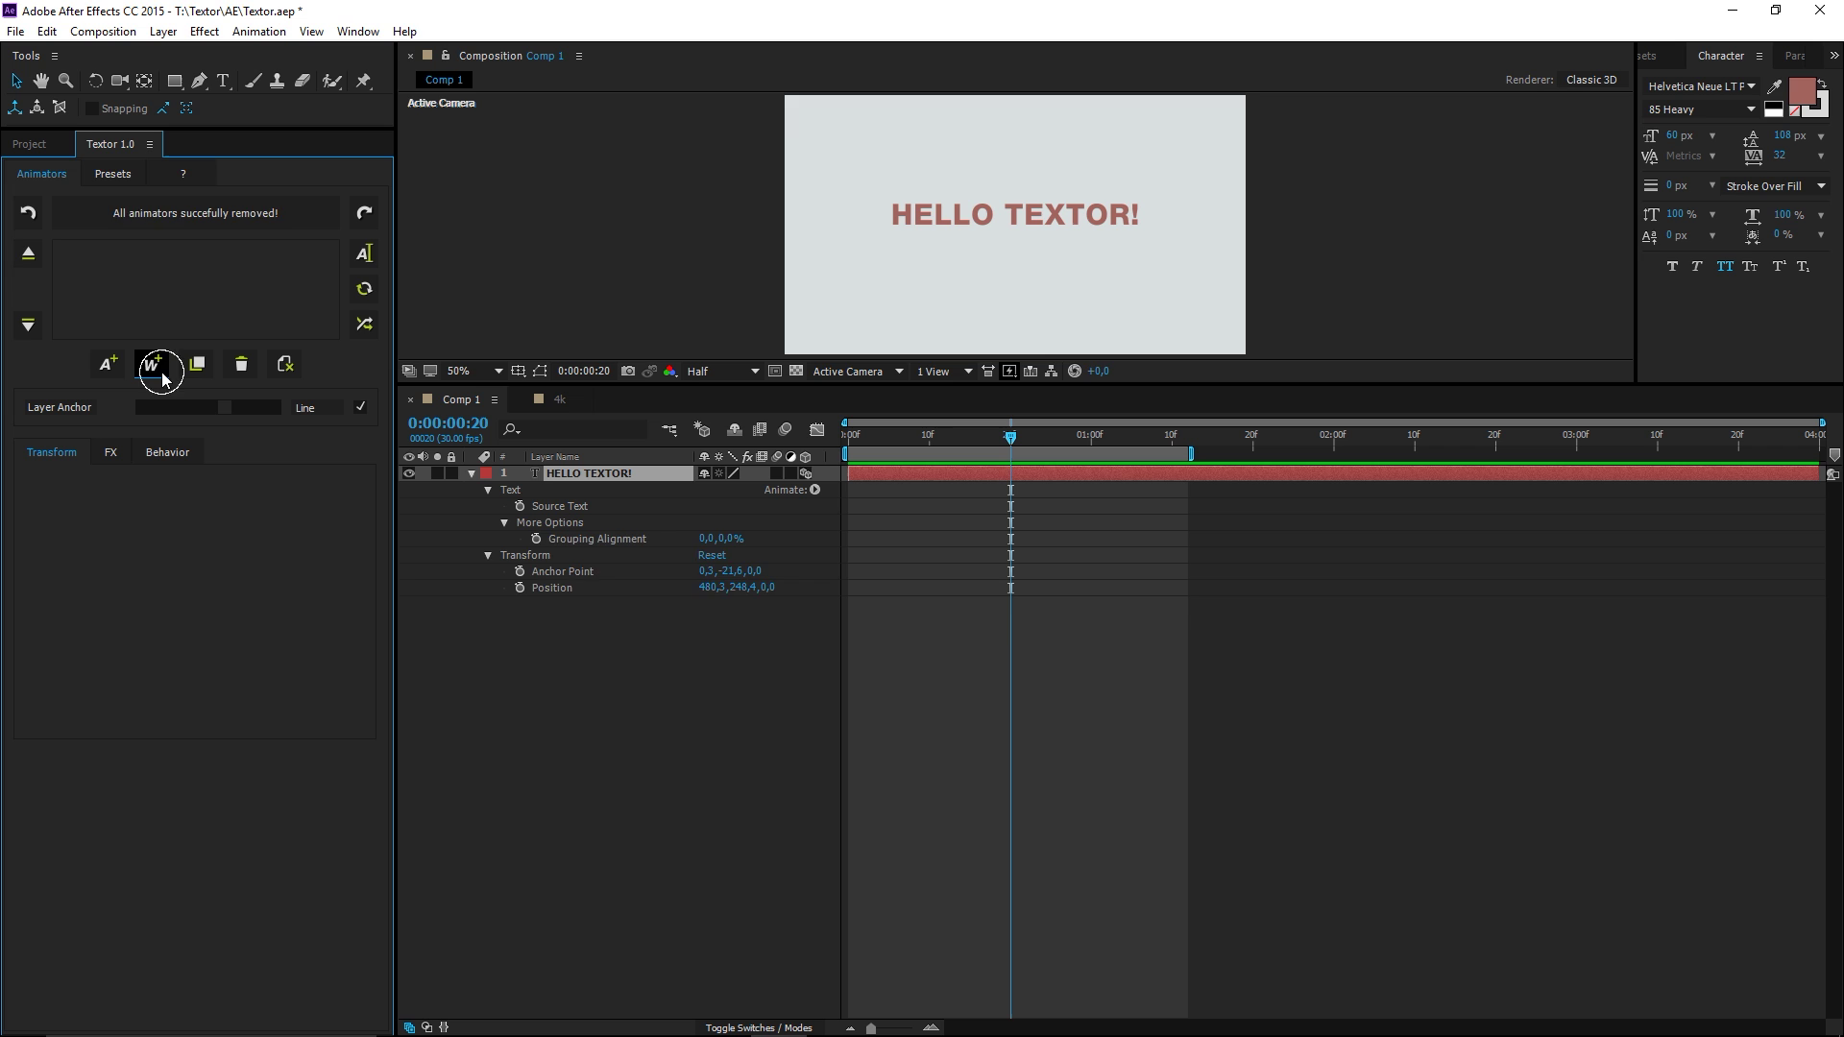
left_click(112, 249)
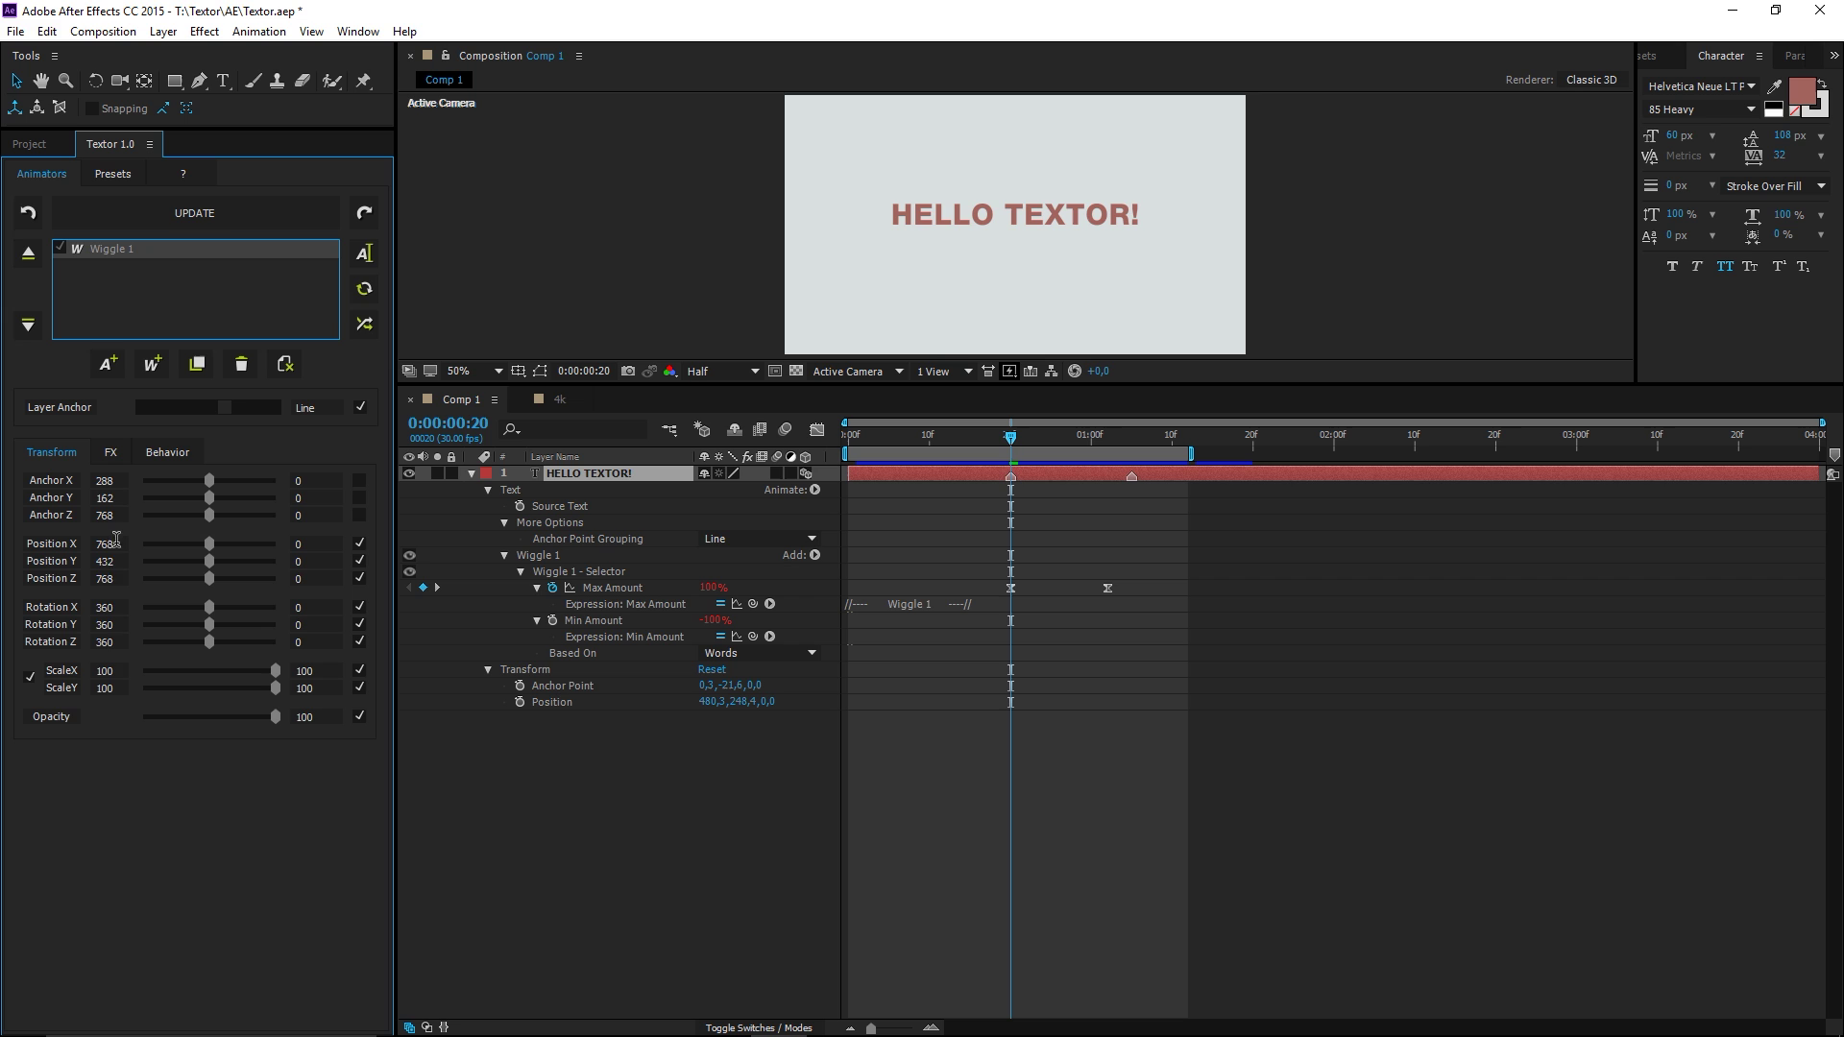
double_click(114, 667)
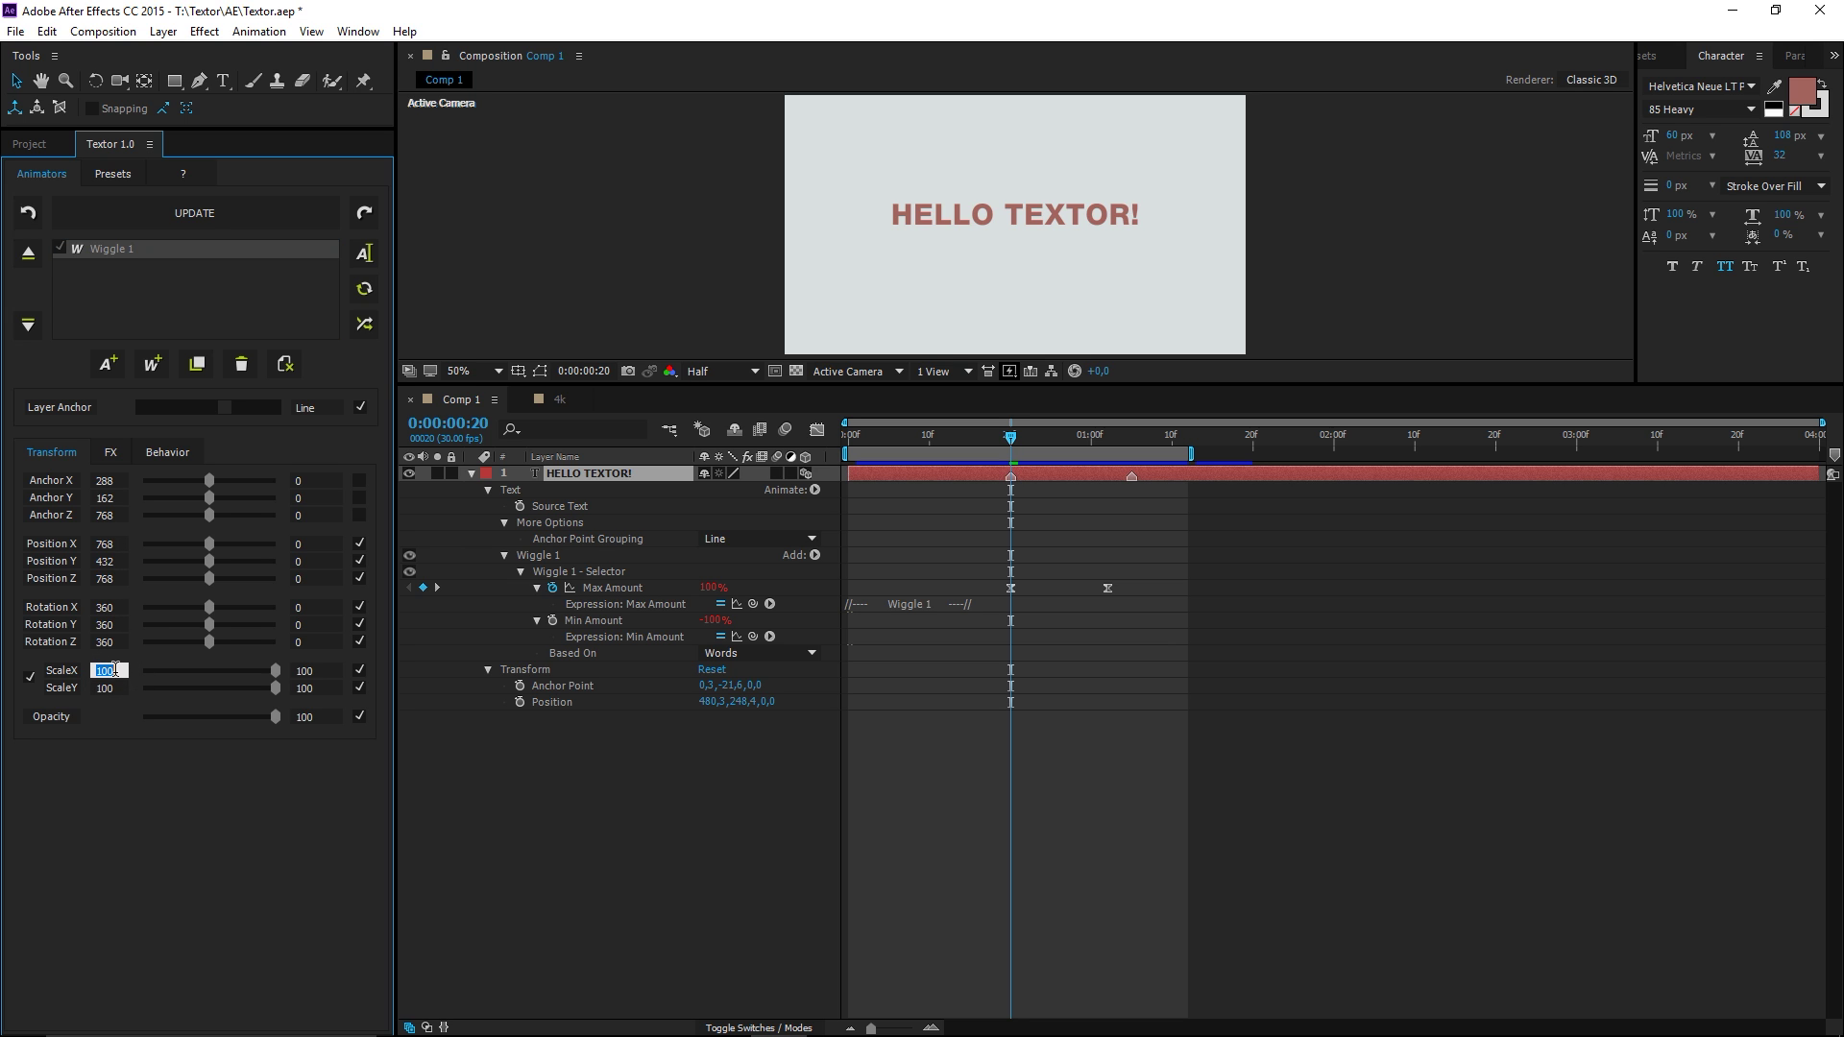
type("300")
key("Return")
left_click_drag(231, 670, 142, 671)
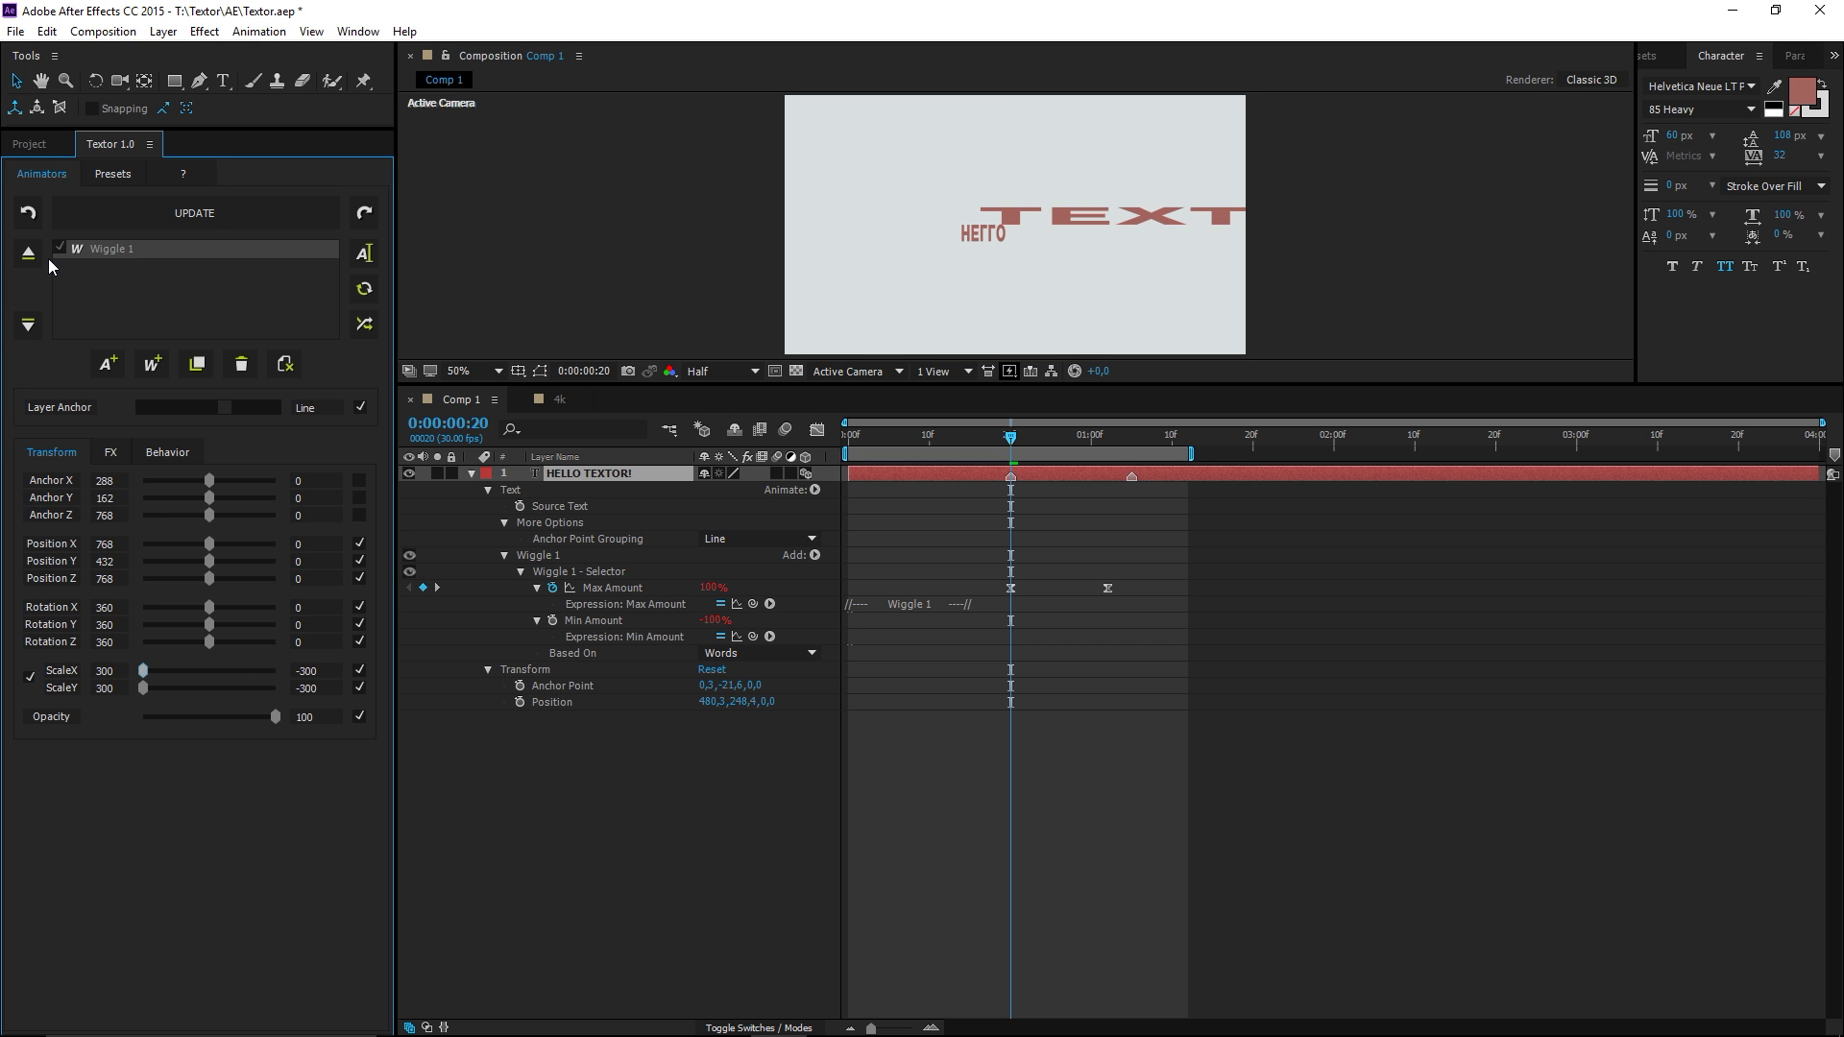
- Undo the flipped text and re-enter a wiggle scale of 300
left_click(29, 213)
left_click(29, 215)
left_click(30, 214)
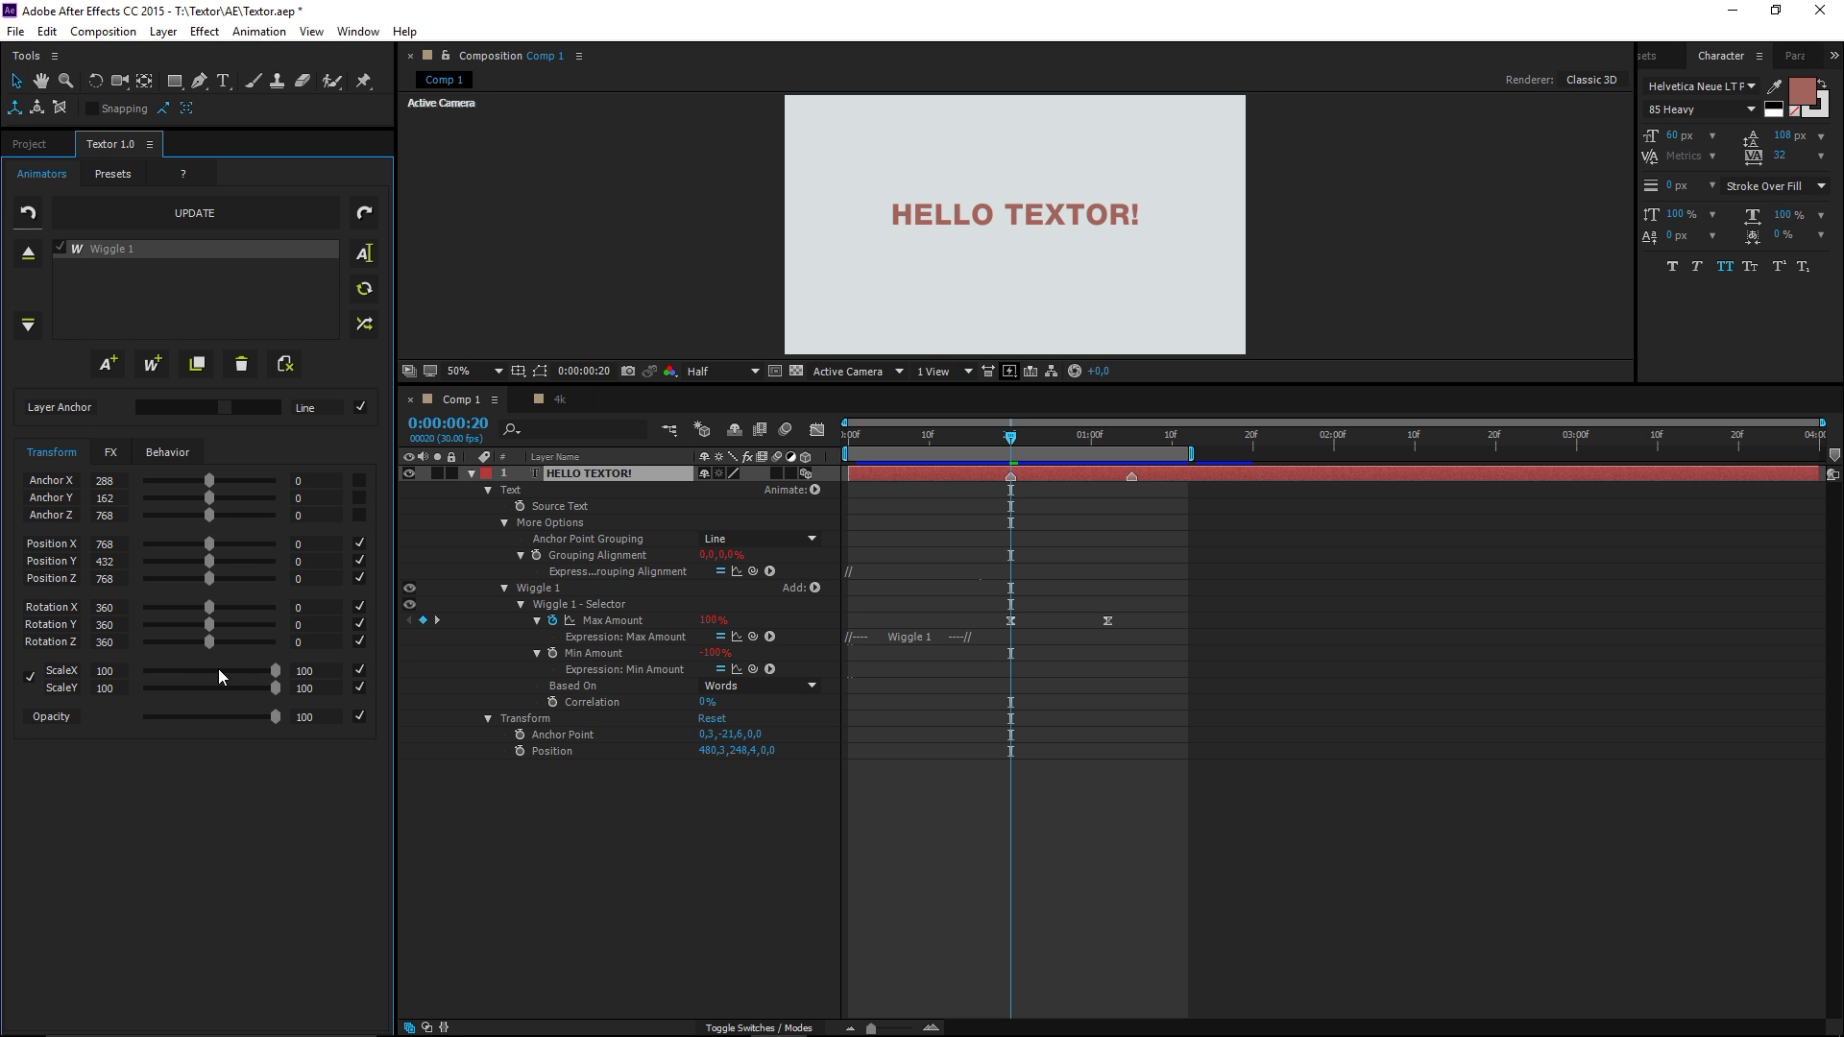
left_click(304, 670)
type("300")
key("Return")
mouse_move(280, 680)
left_mouse_down()
mouse_move(131, 667)
mouse_move(256, 674)
left_mouse_up()
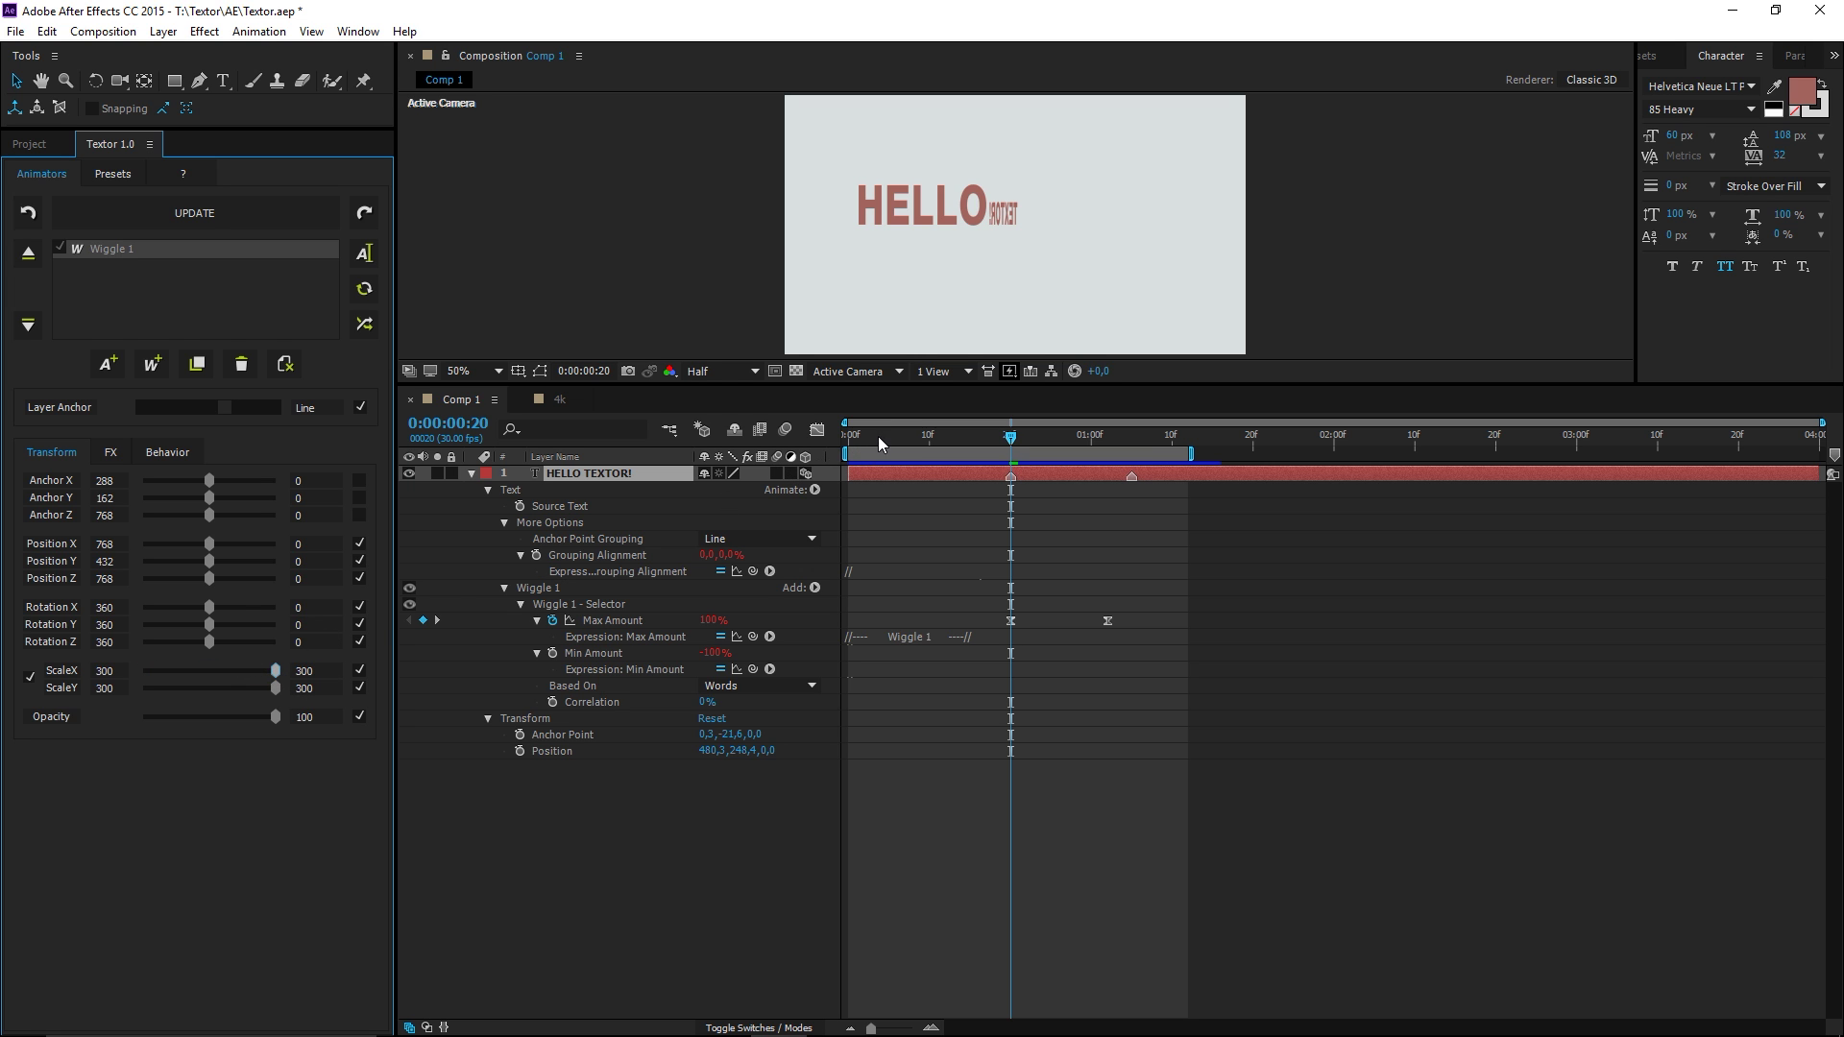
- Preview the scale wiggle from the start of the composition
left_click_drag(876, 437, 818, 435)
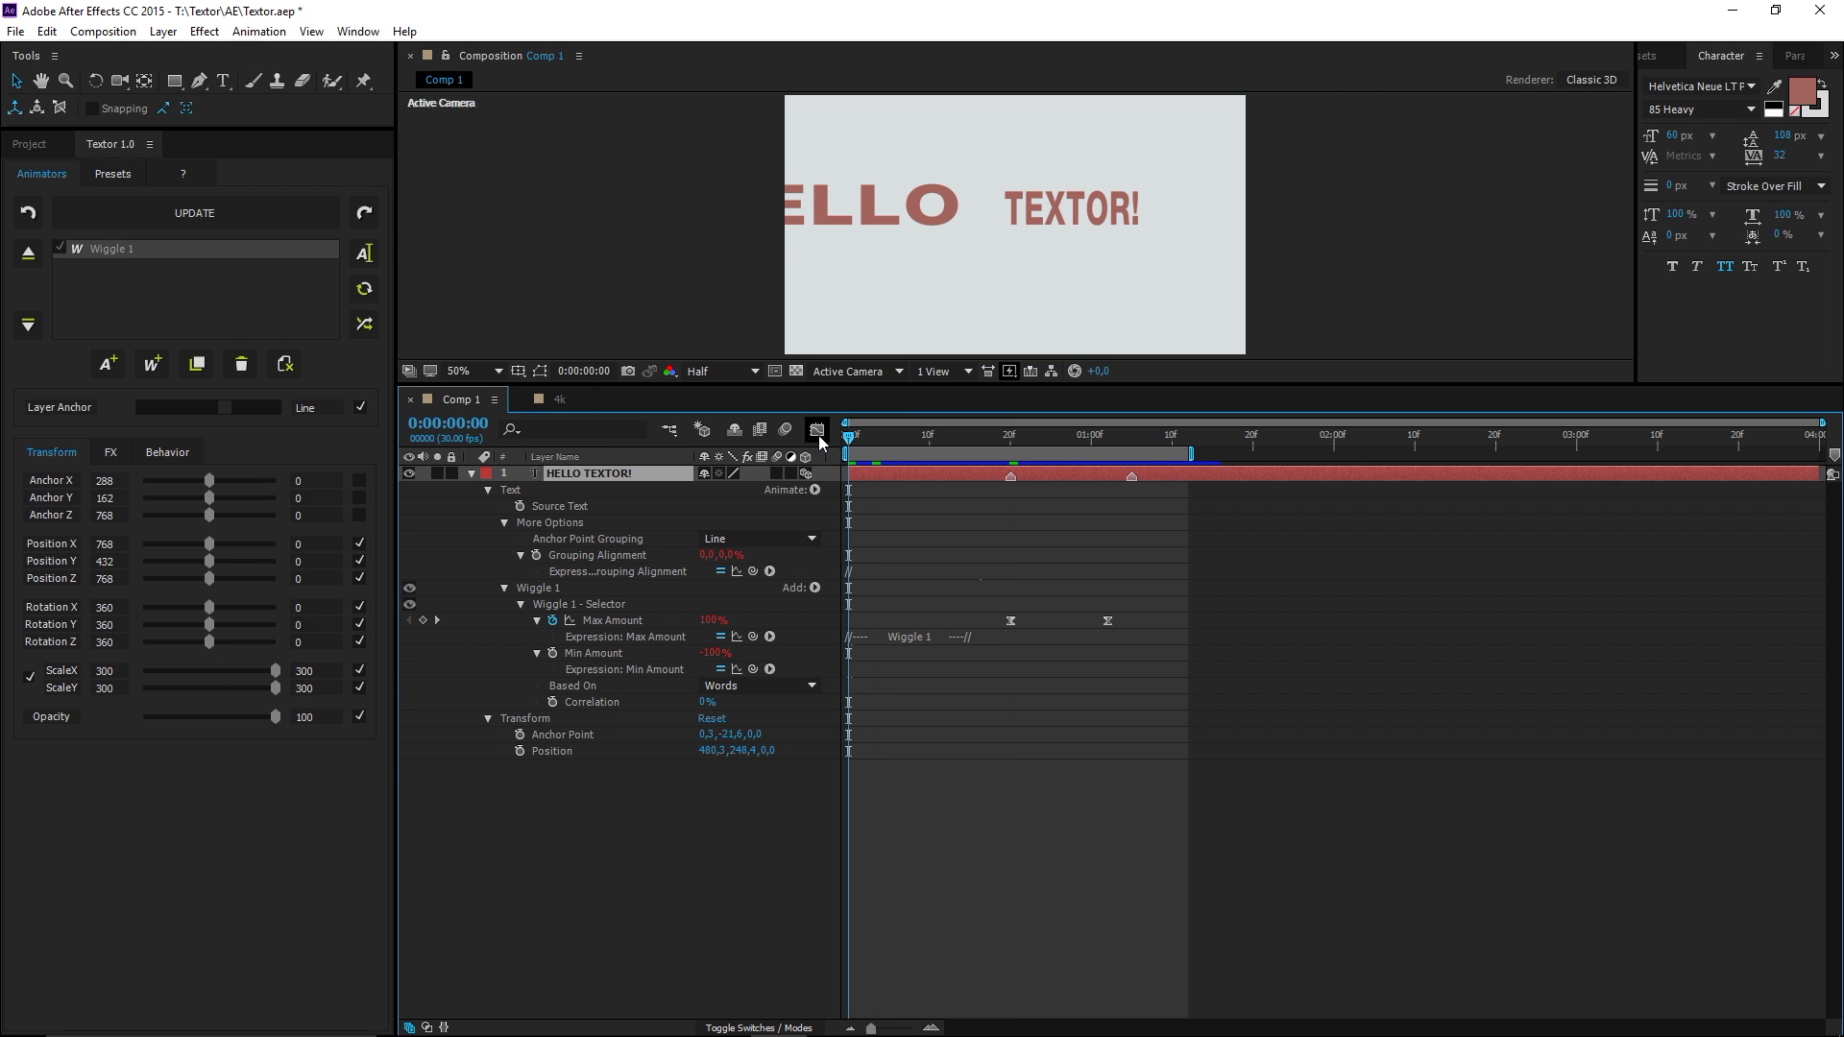
key("space")
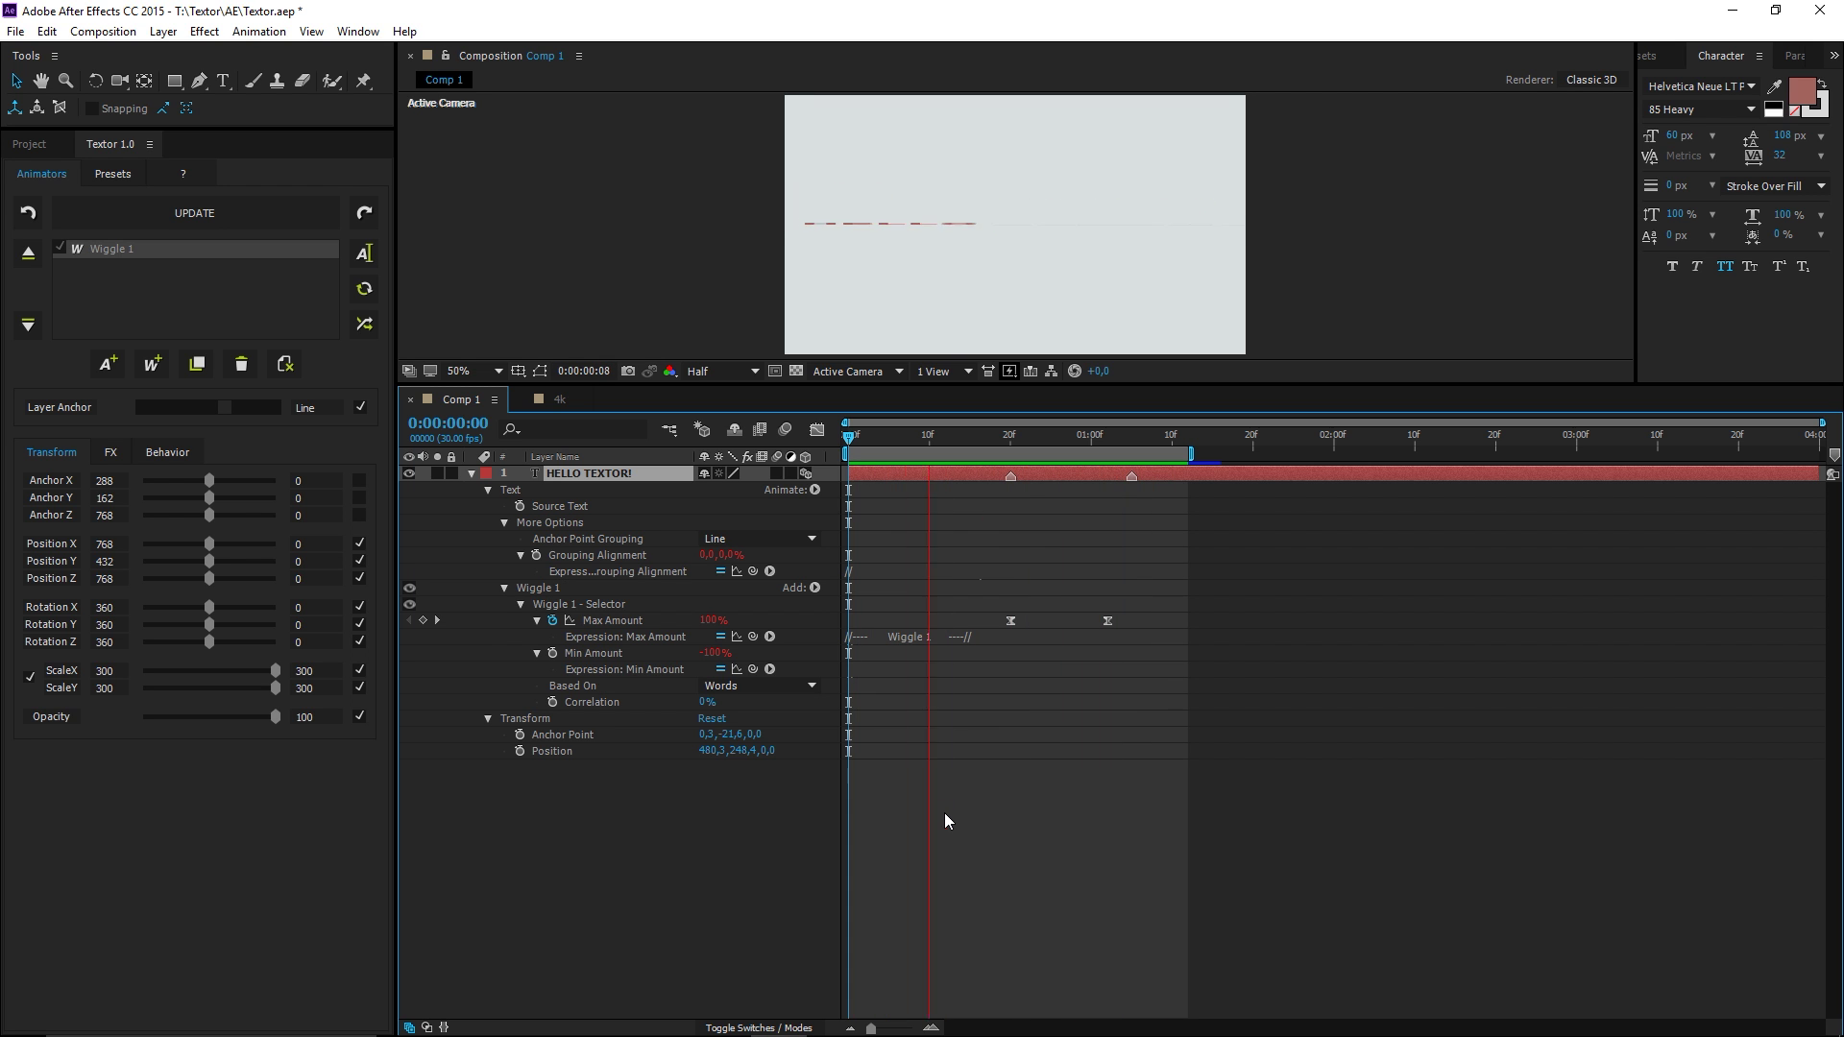
key("space")
- Base the wiggle on characters (Chrs) and preview it from the first frame
left_click(167, 451)
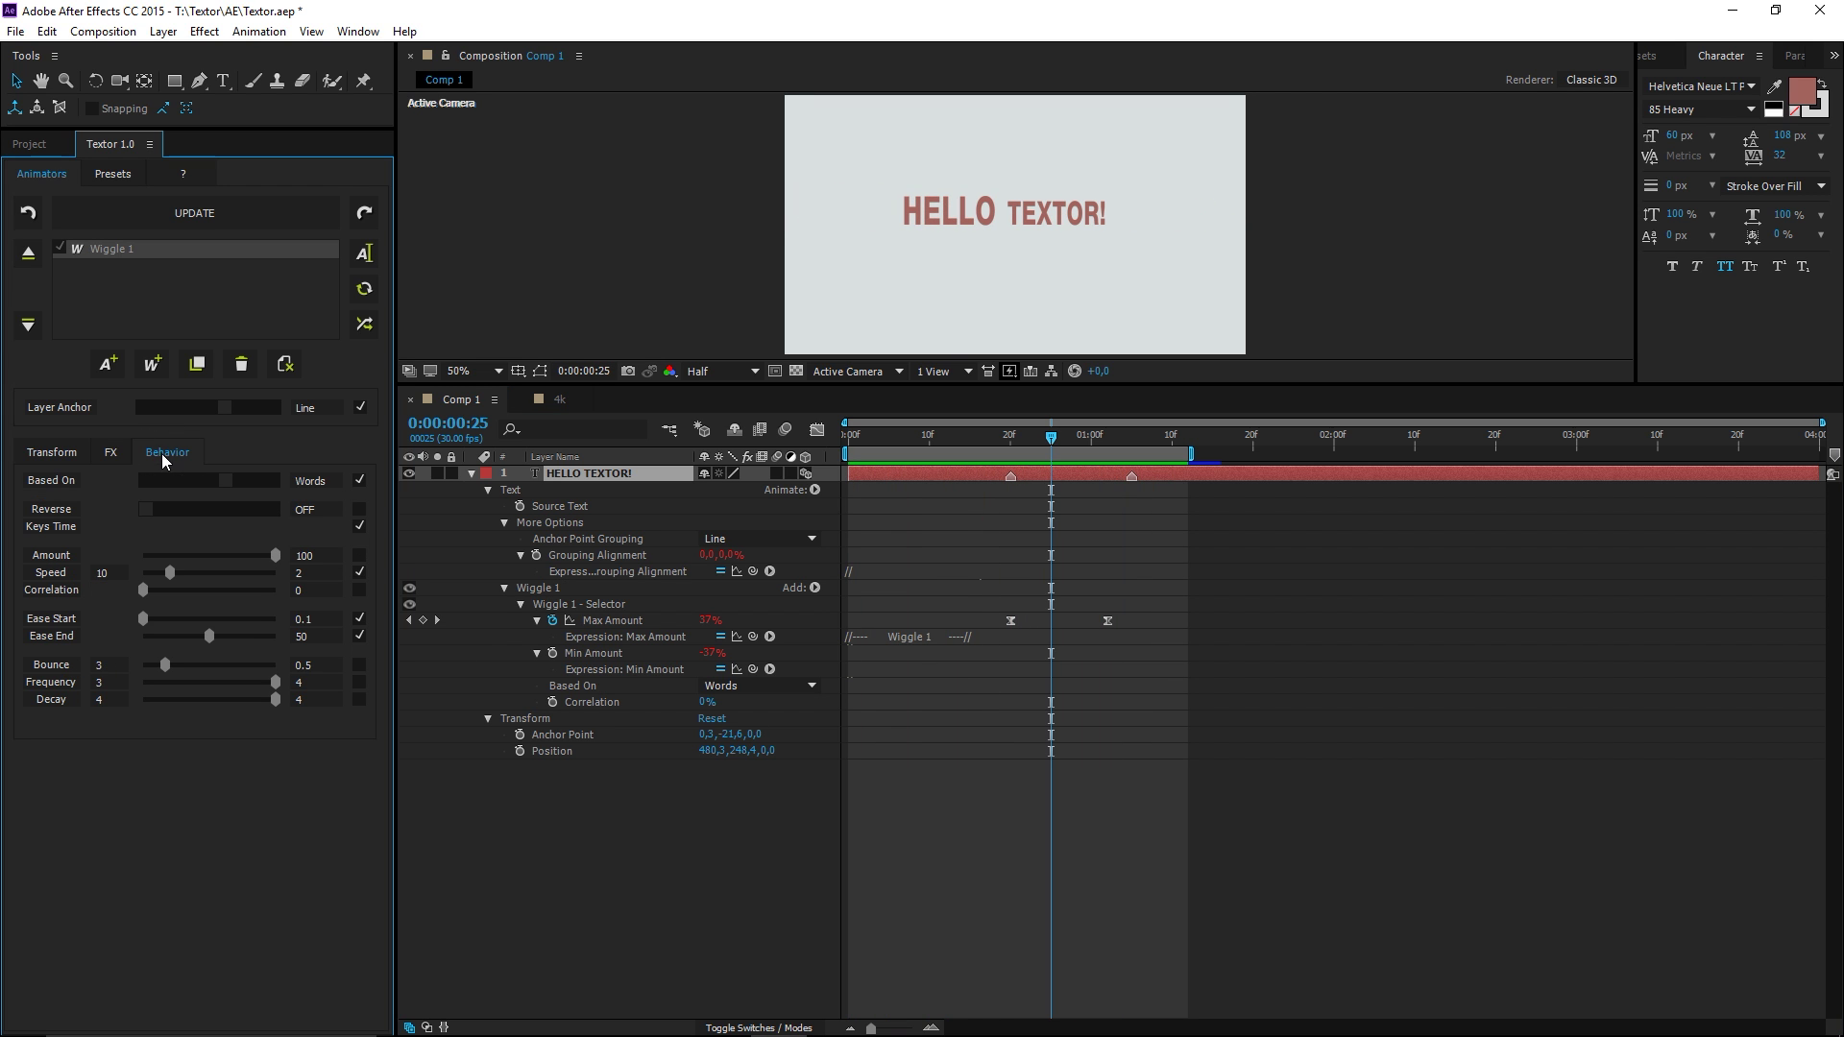
left_click(167, 482)
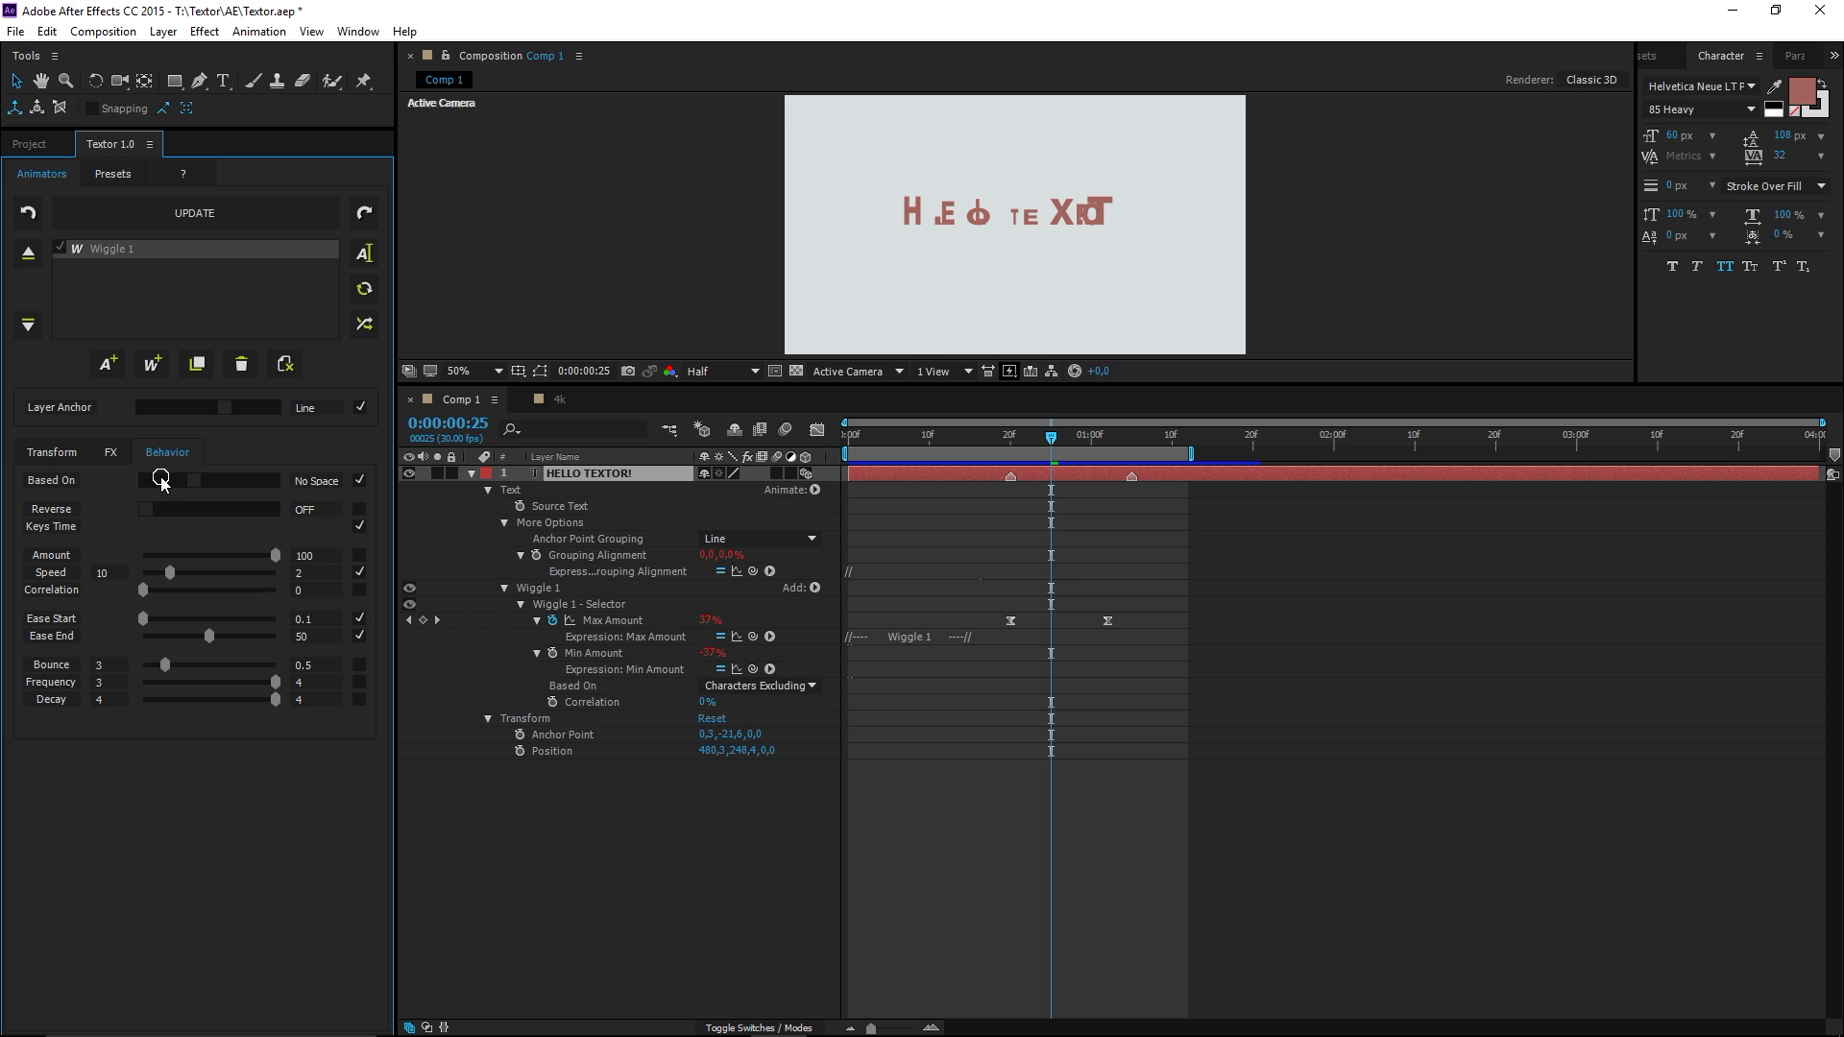
left_click(161, 479)
left_click(854, 436)
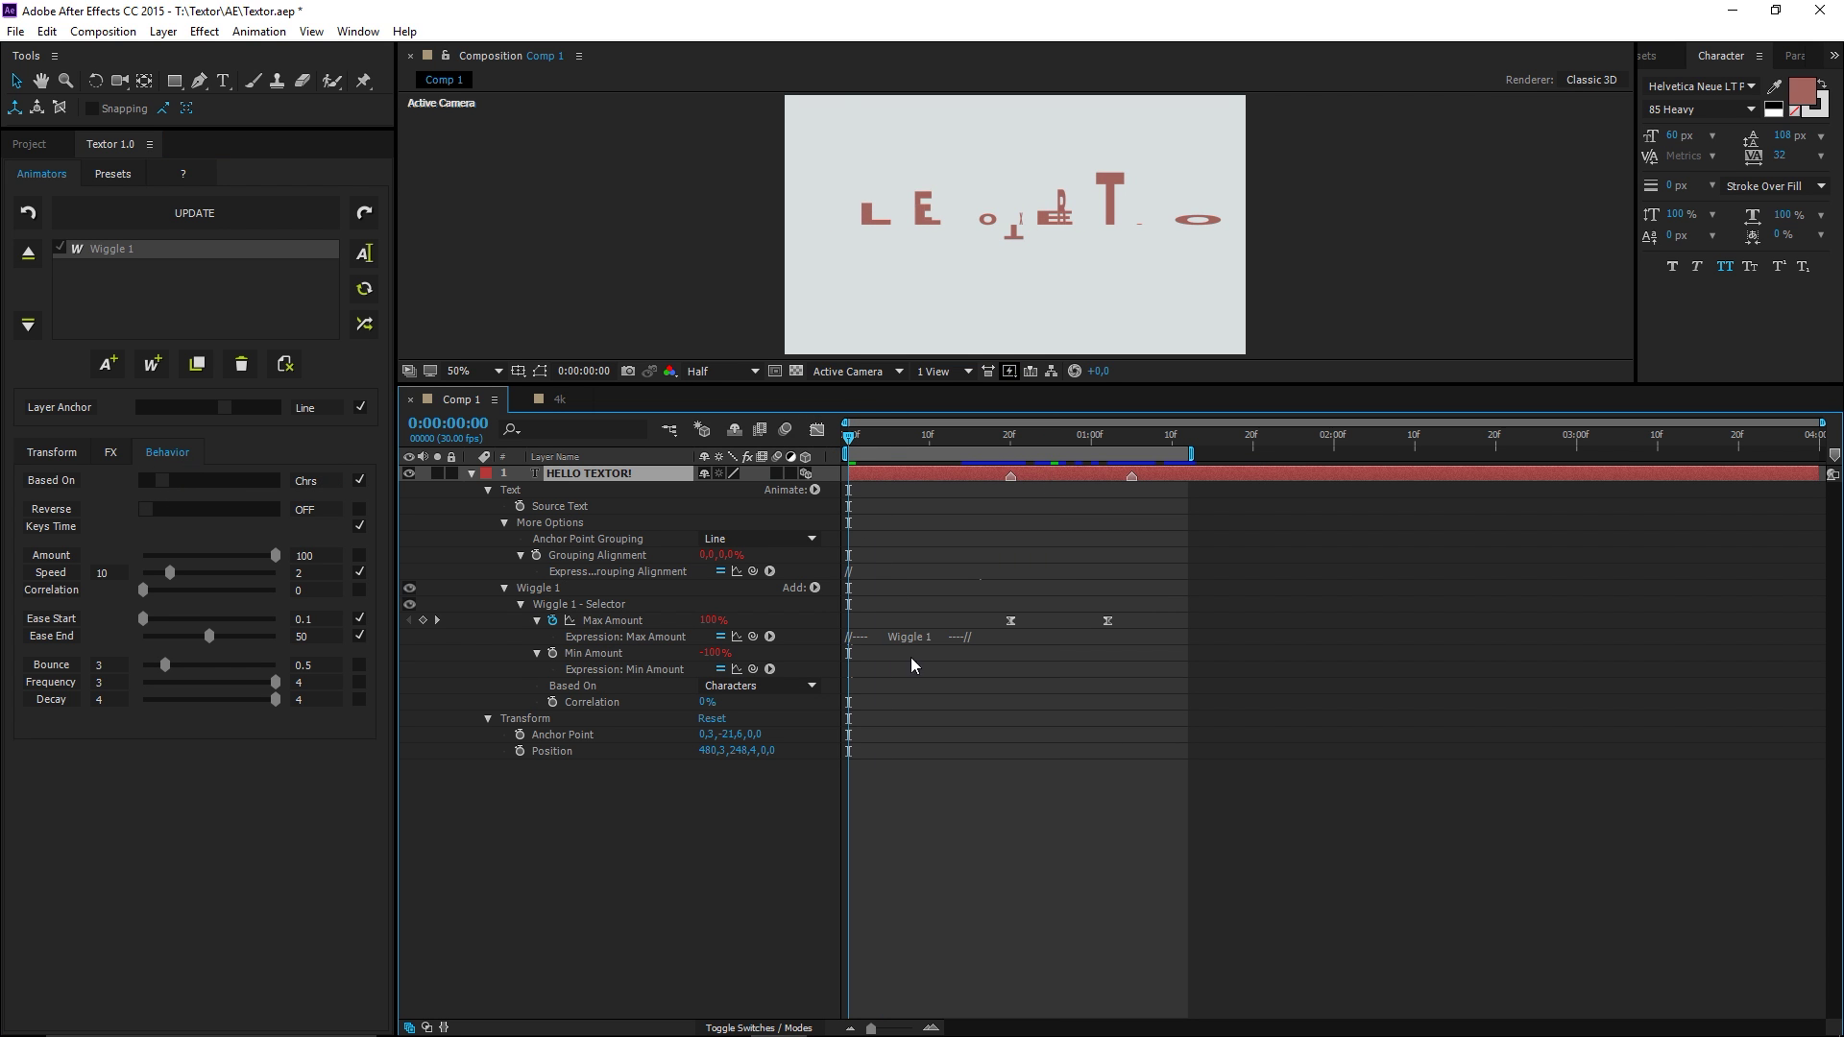
key("space")
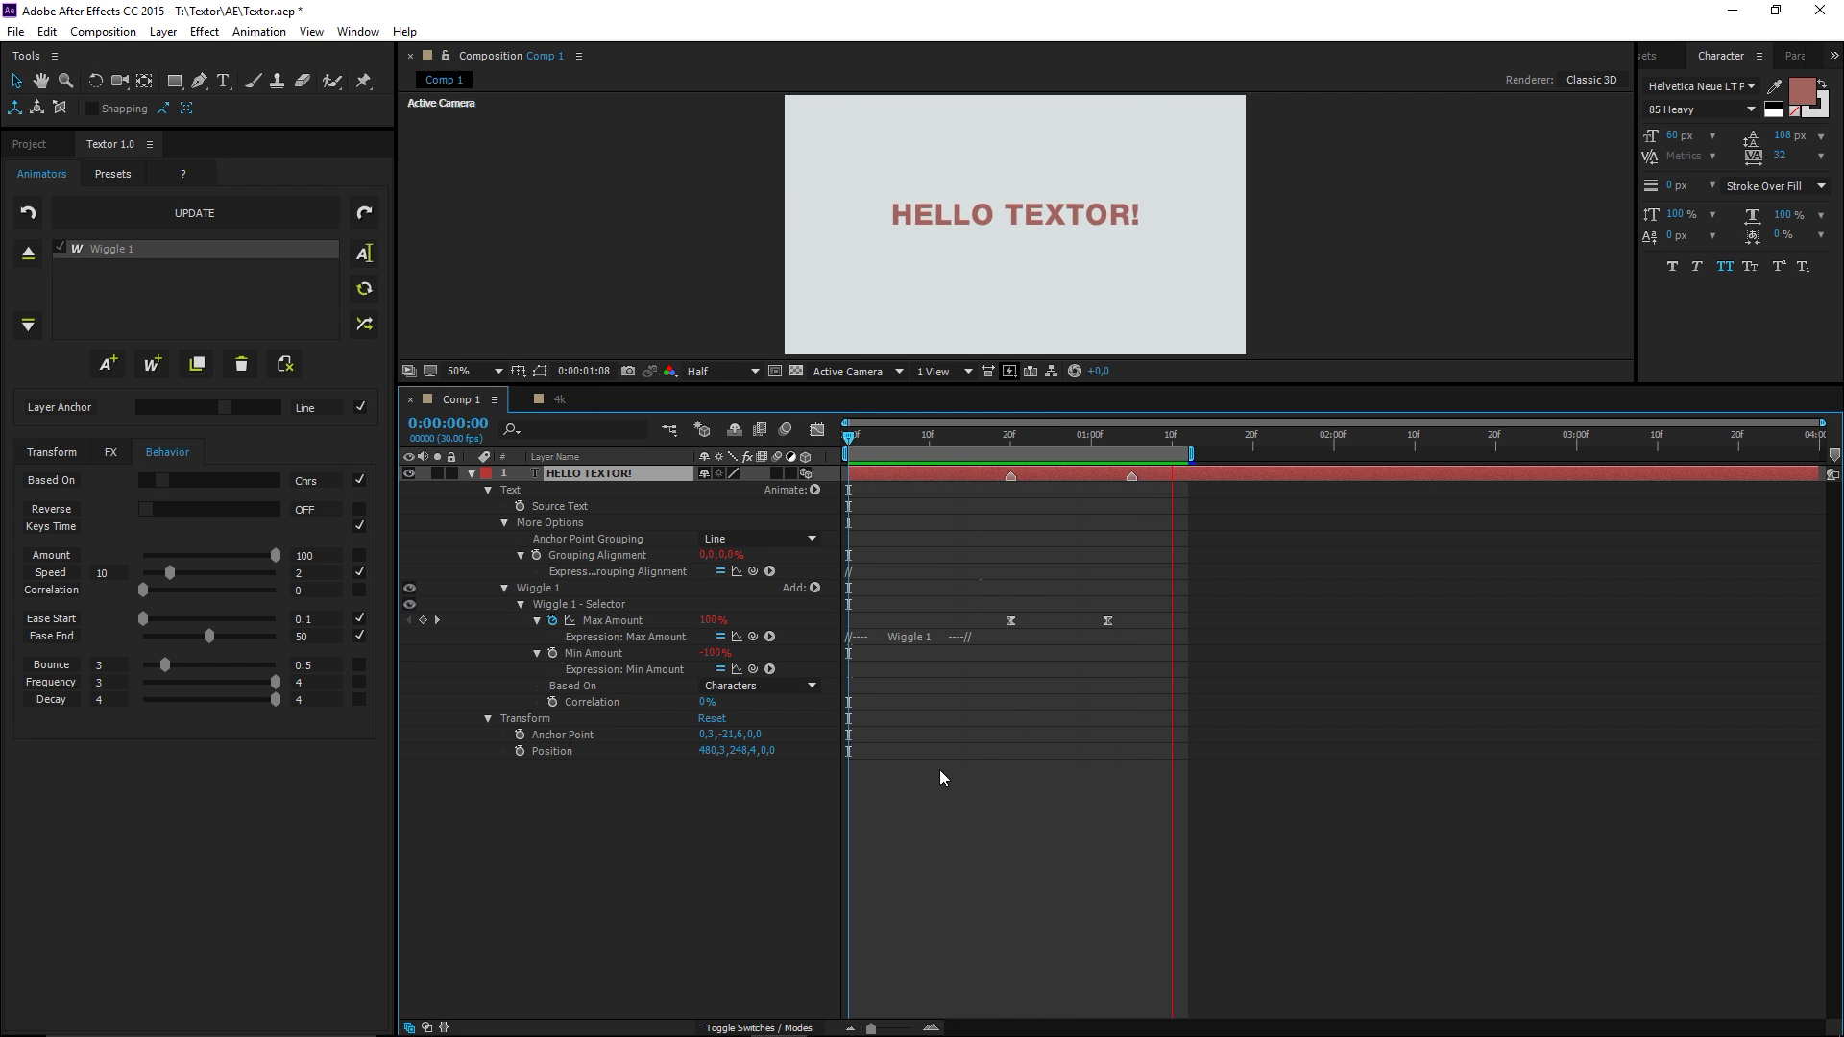
key("space")
key("space")
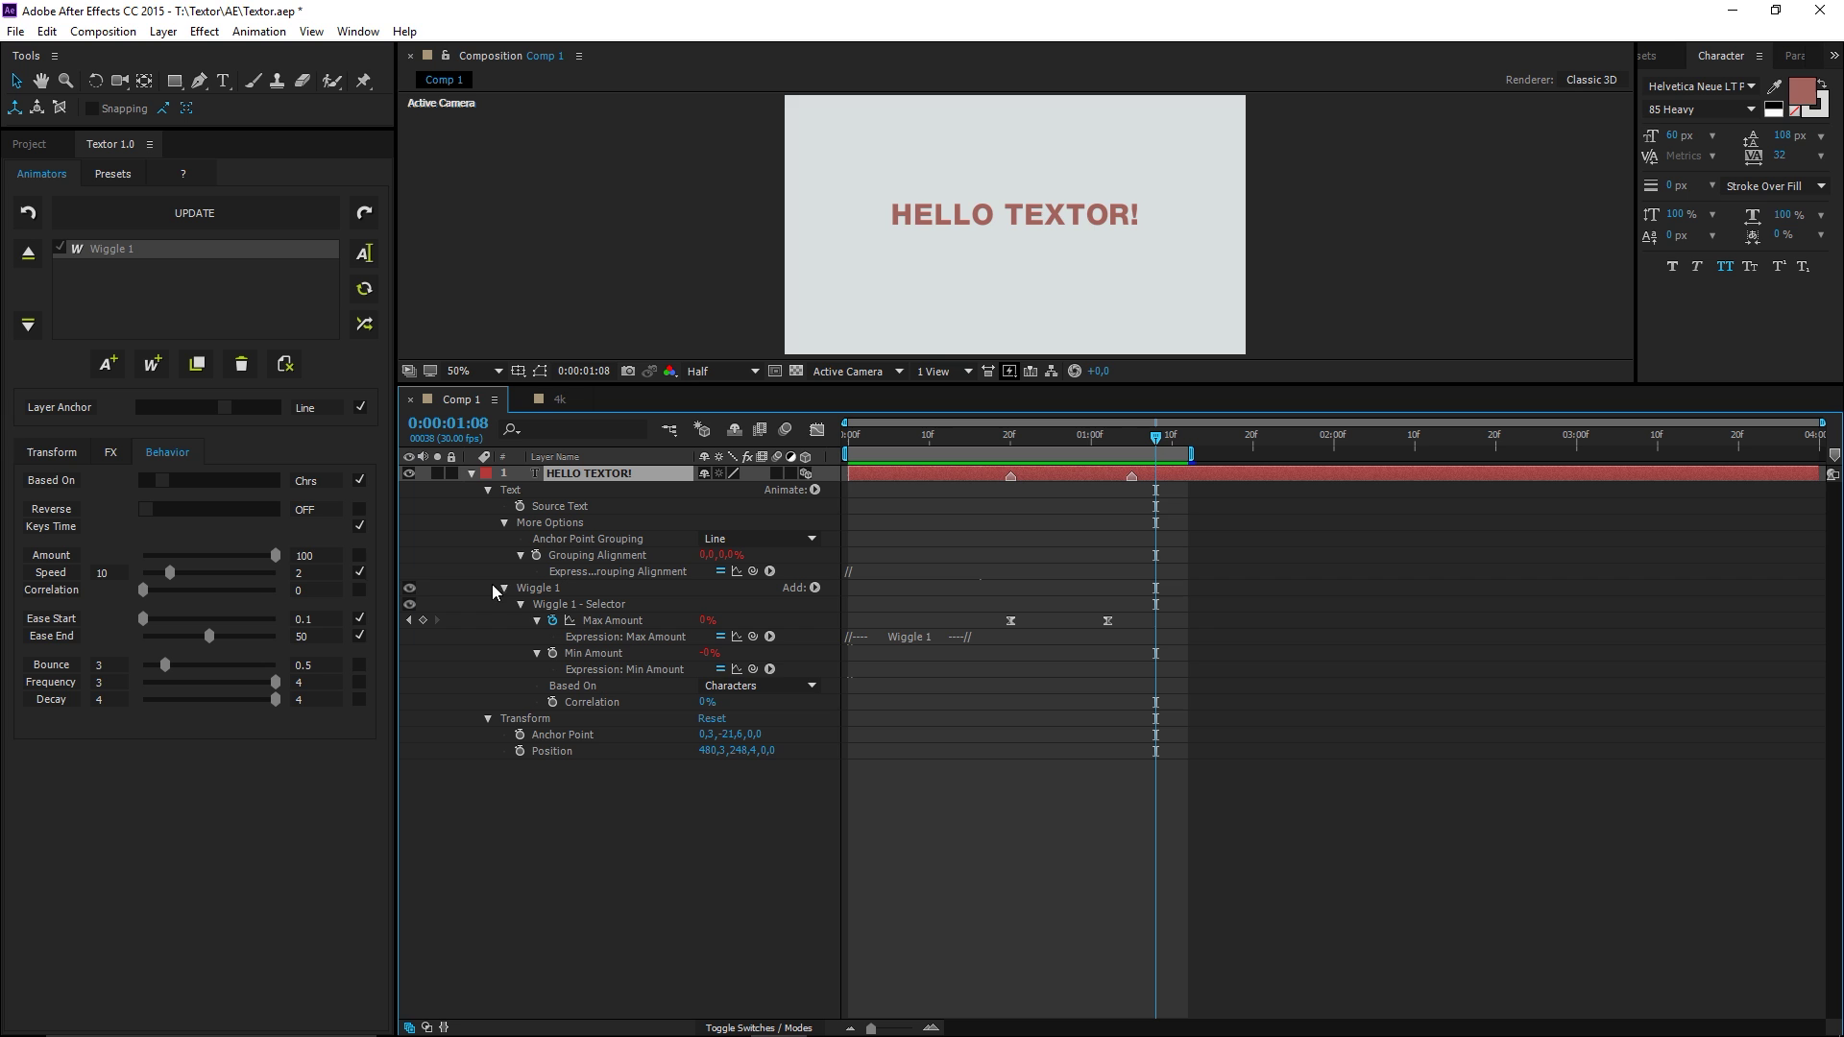
- Turn Reverse on and raise the wiggle Speed to 5.33, previewing the result
left_click(249, 506)
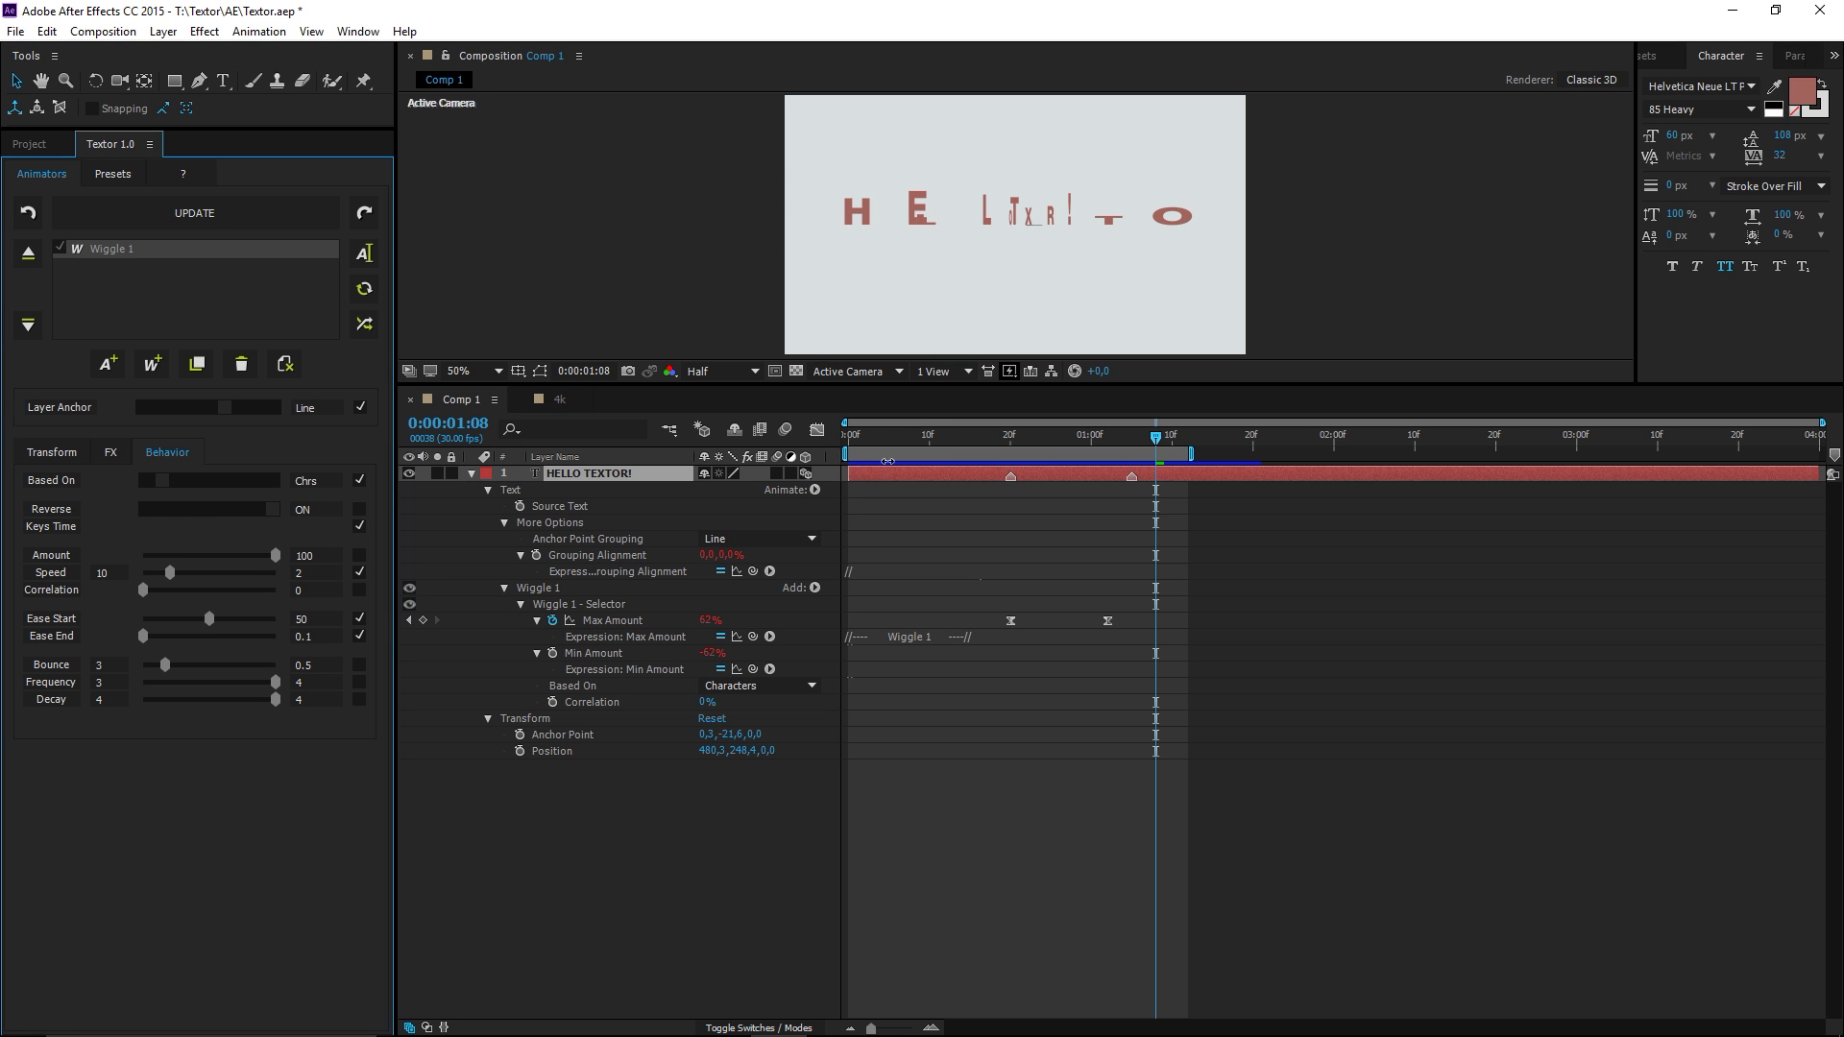
key("space")
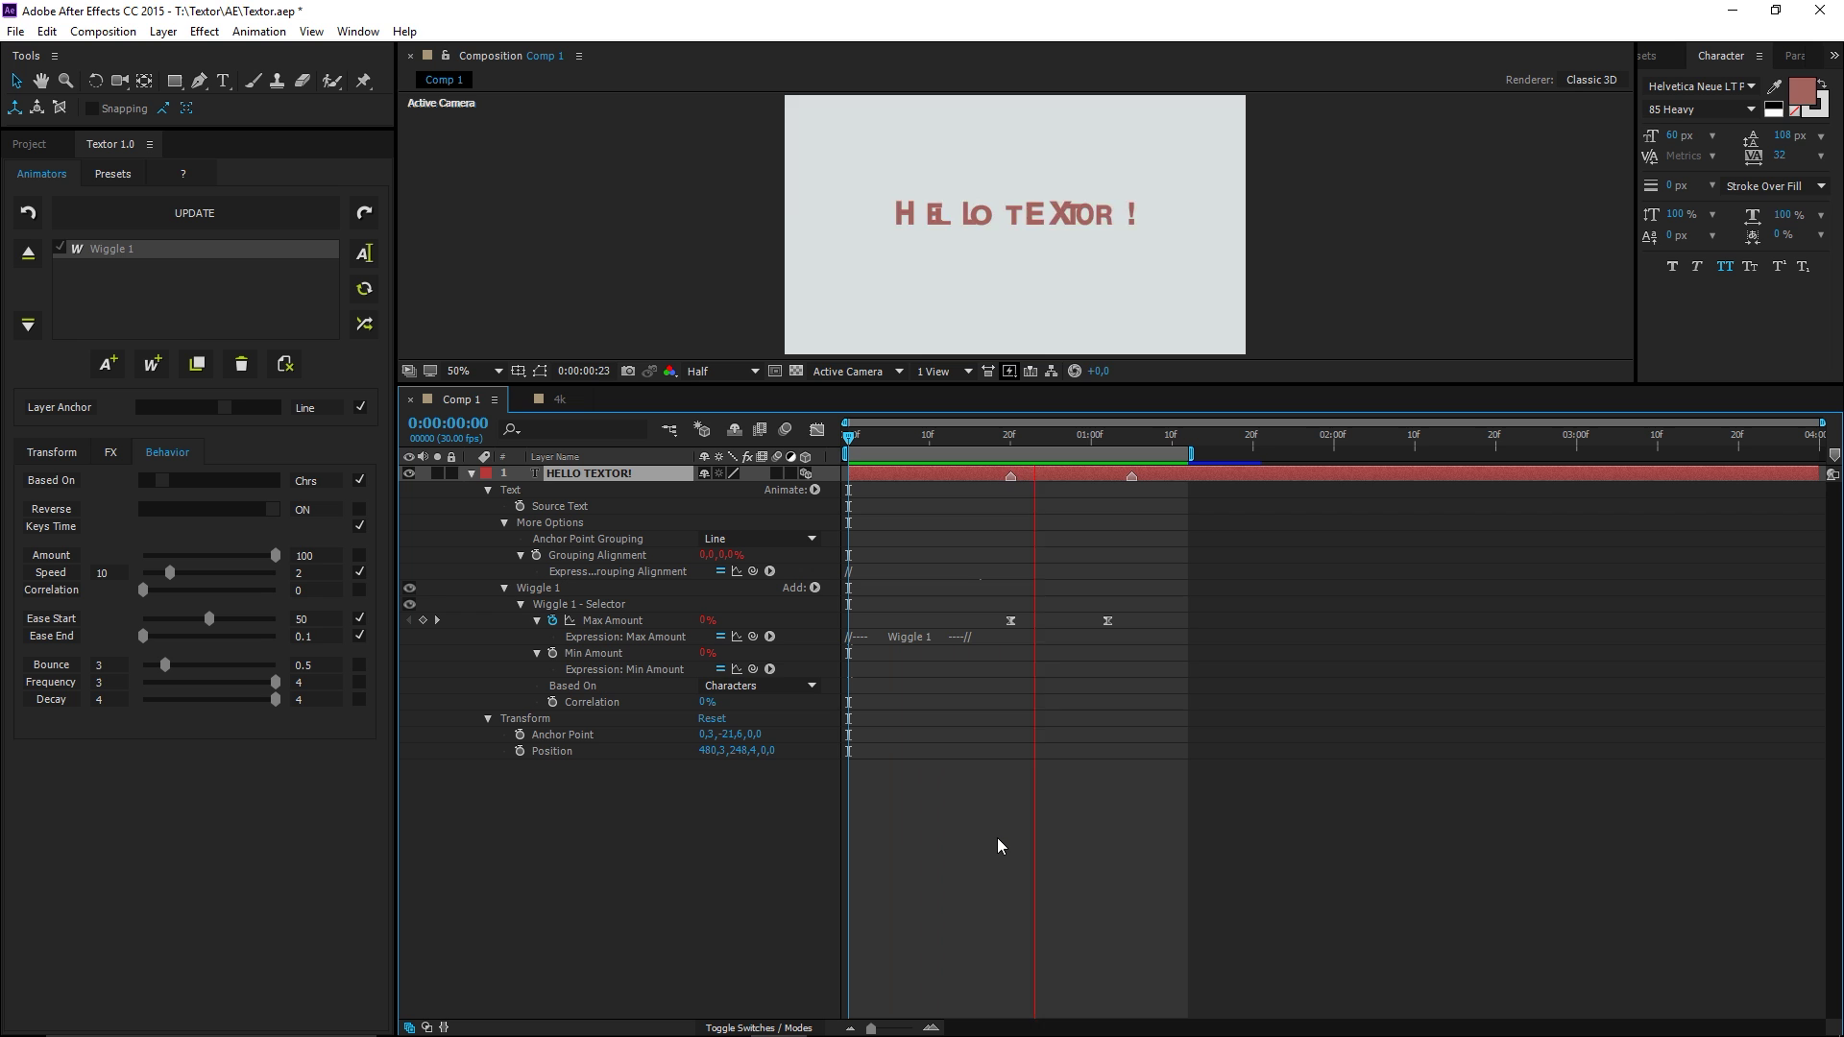
key("space")
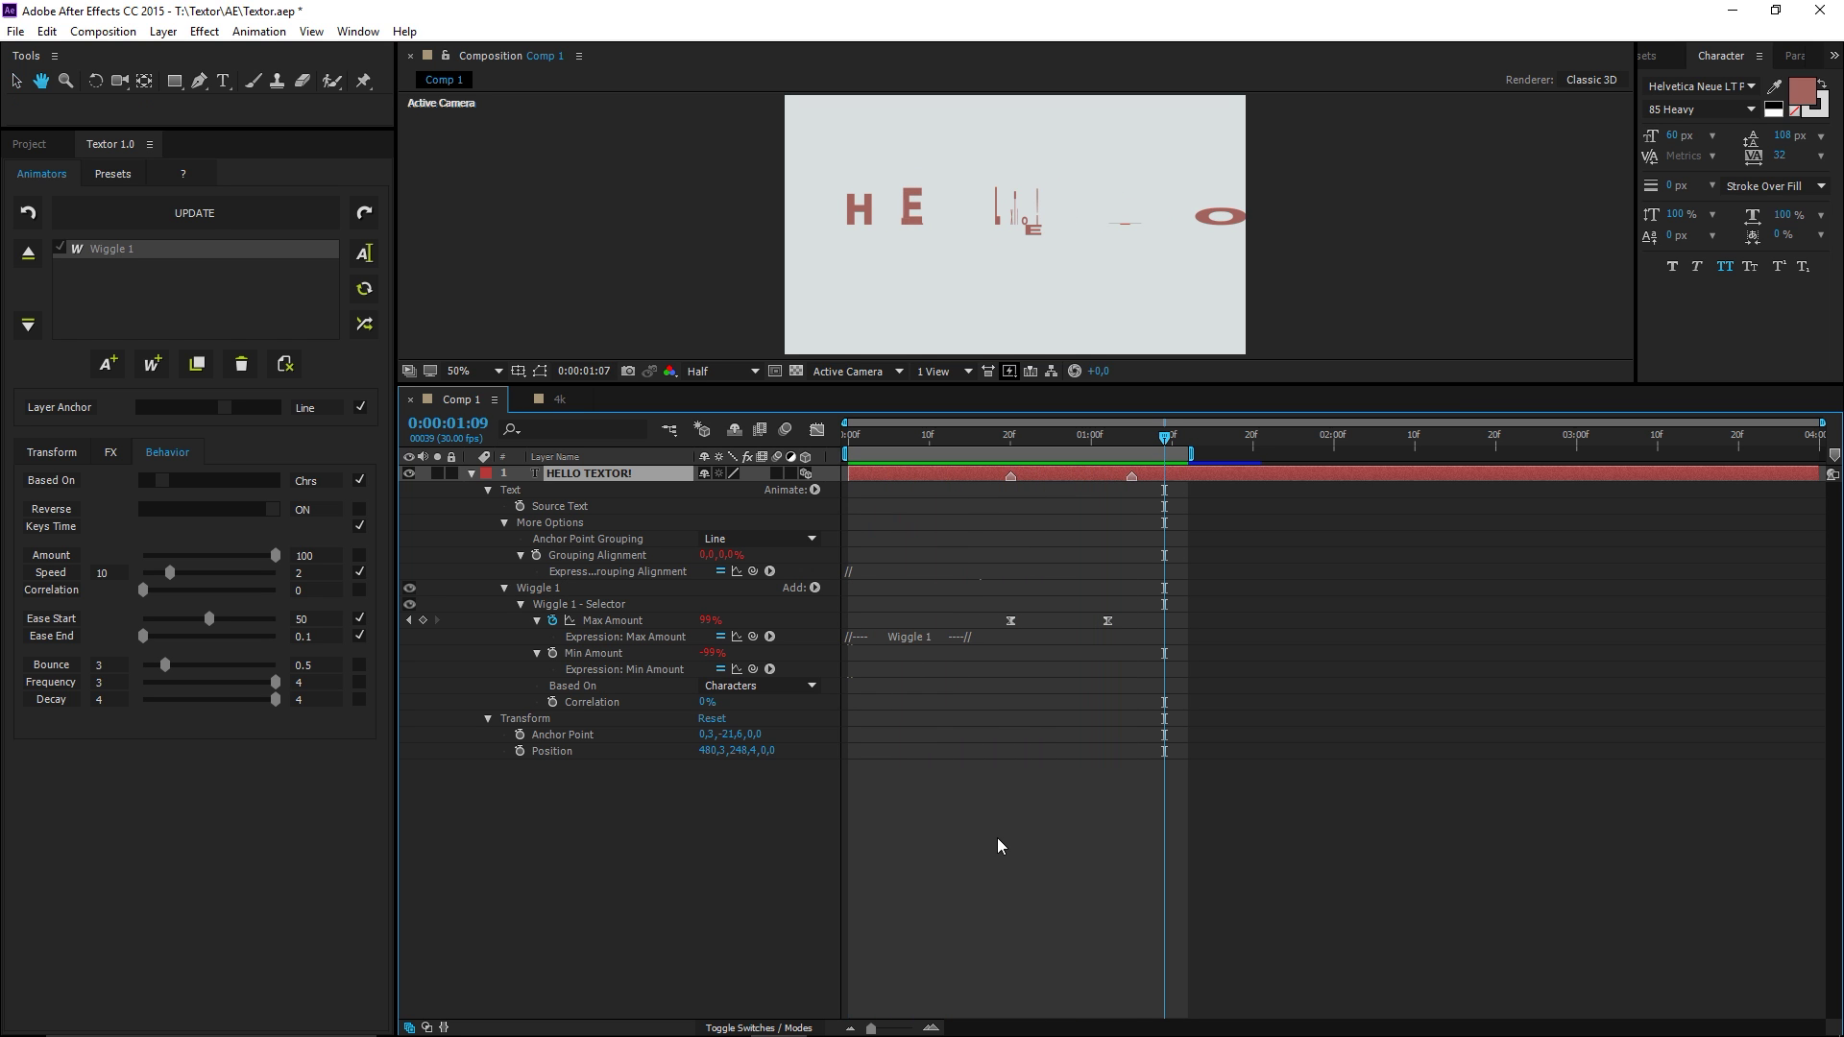
key("v")
left_click_drag(169, 574, 213, 573)
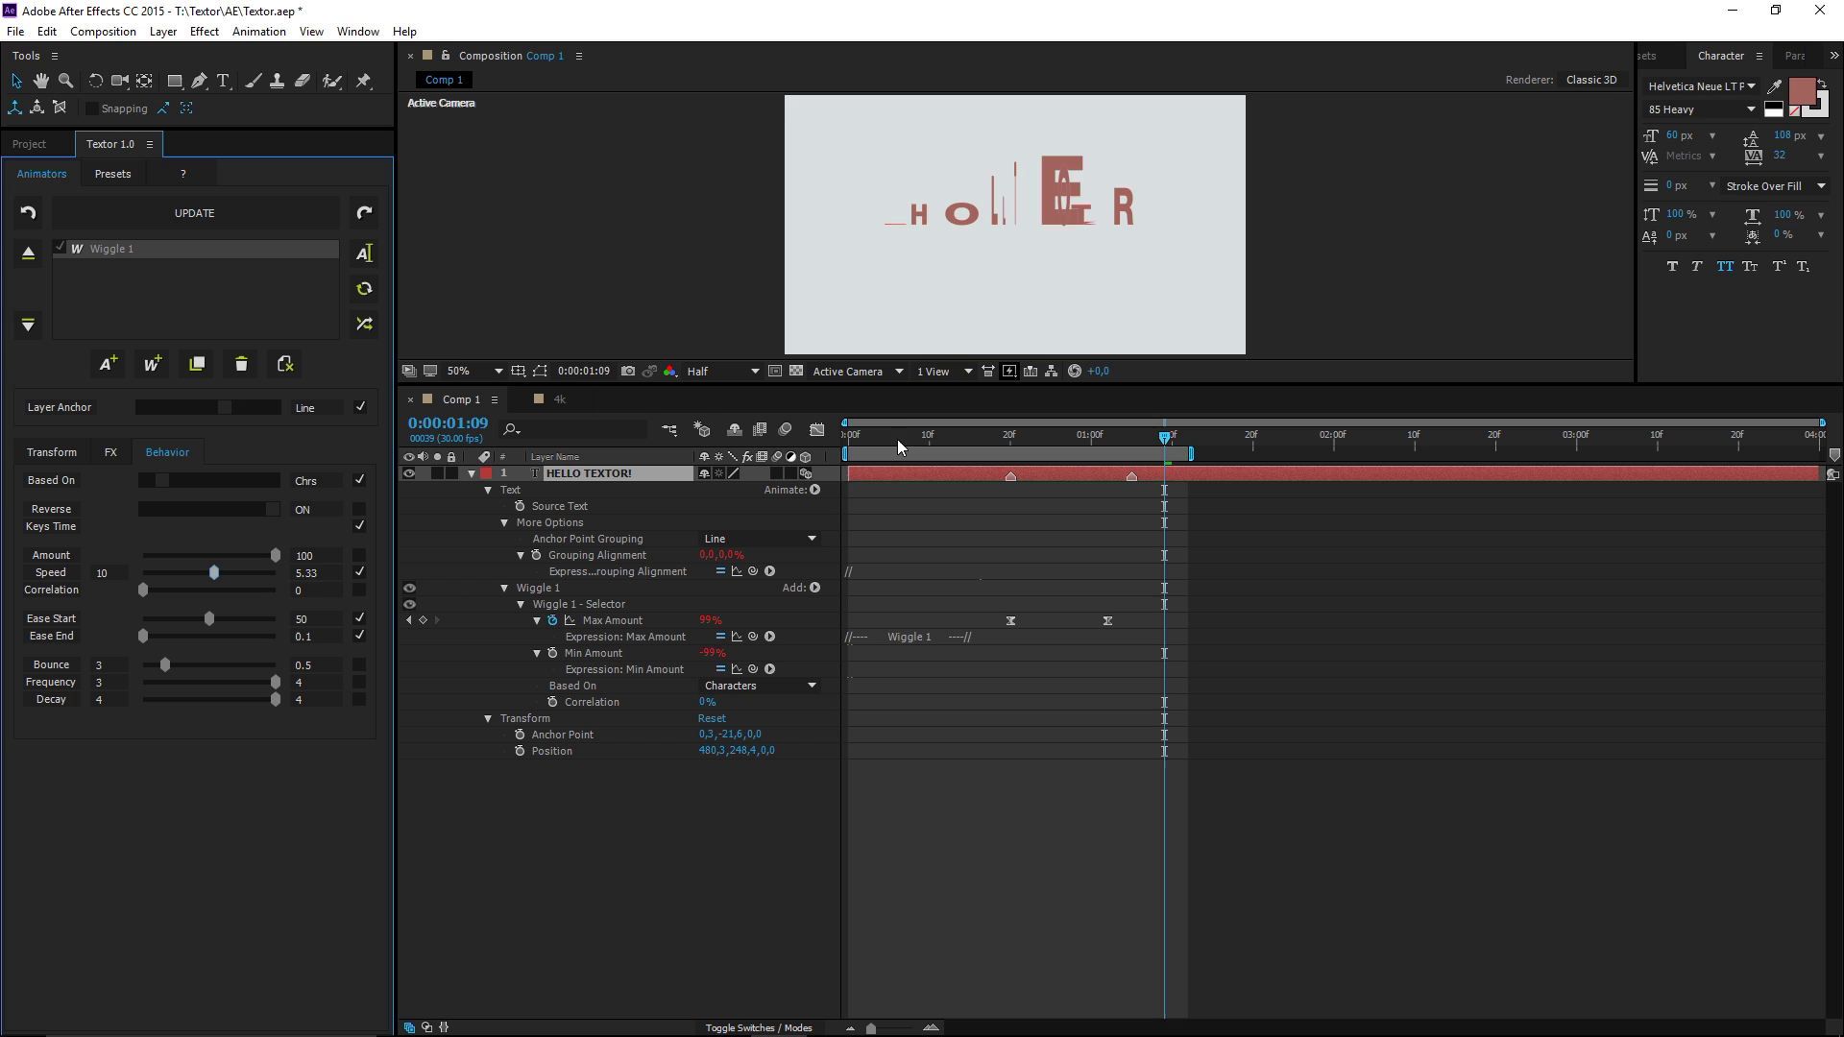
left_click_drag(899, 440, 847, 440)
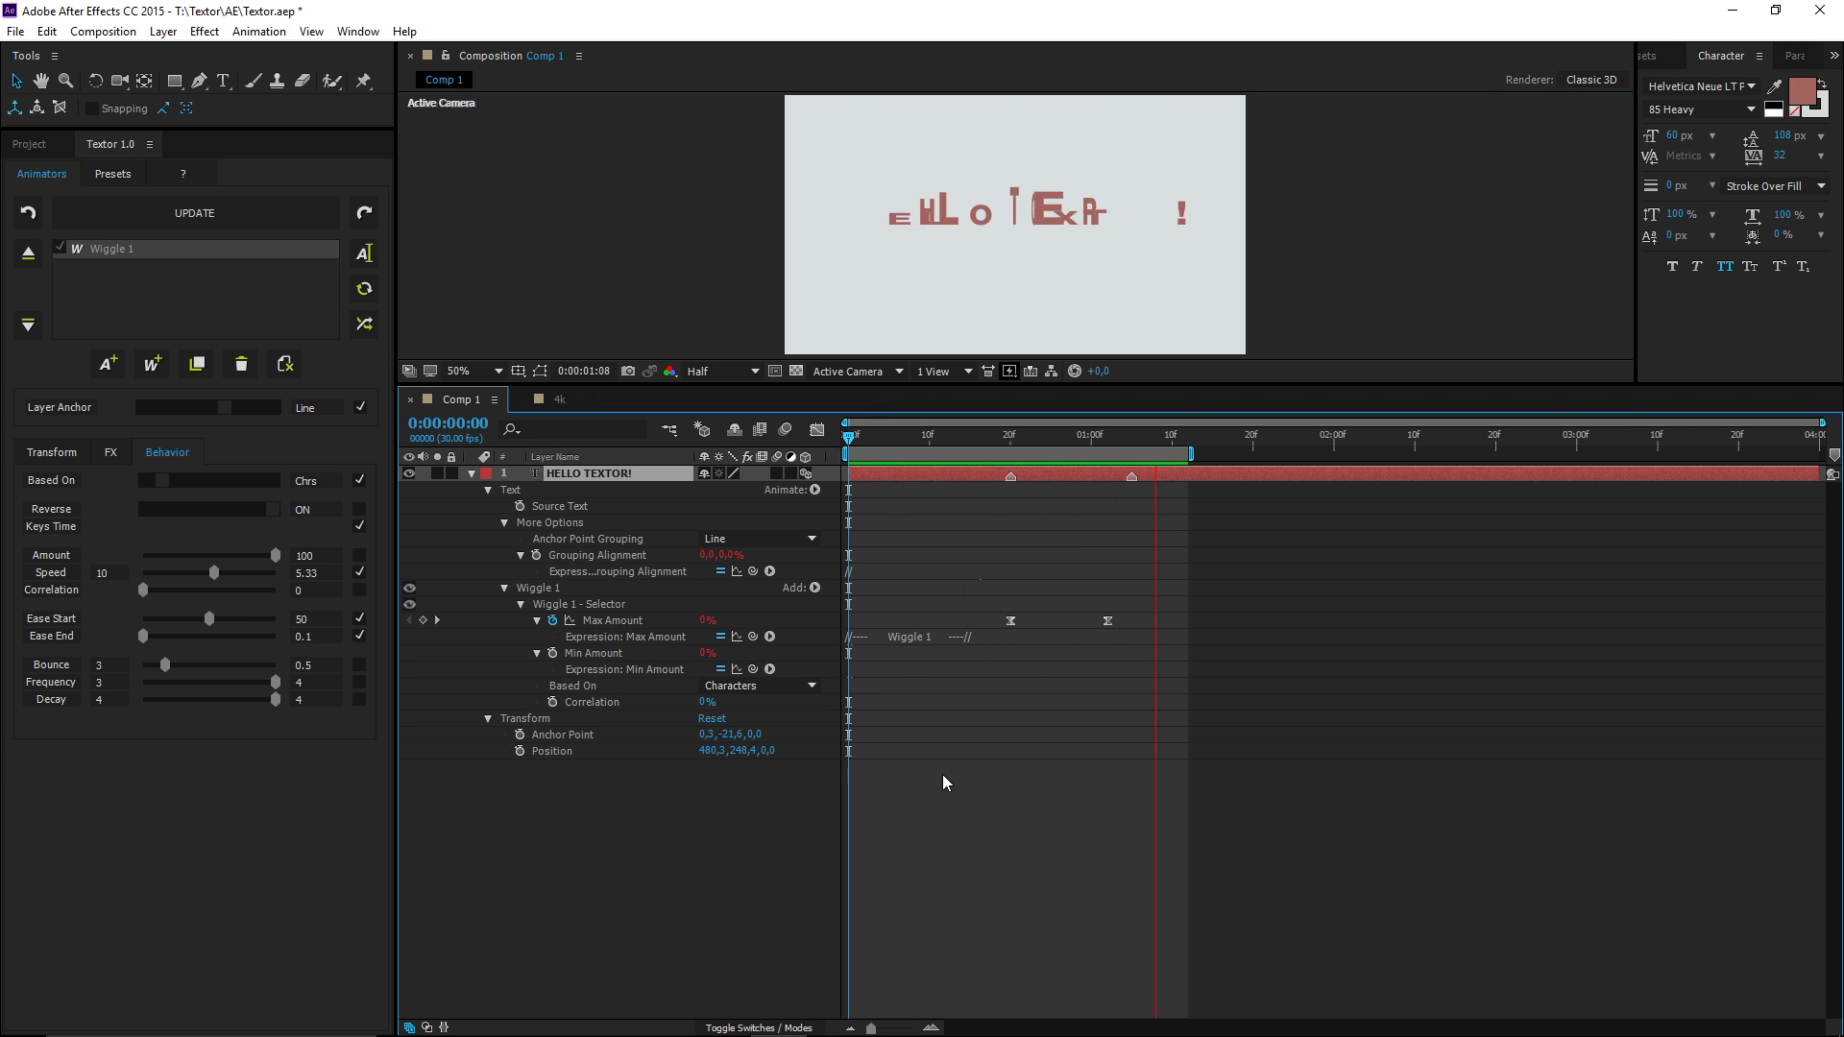
key("space")
- Rename Wiggle 1 to 'Wiggle Out' and switch the animator off
left_click(121, 250)
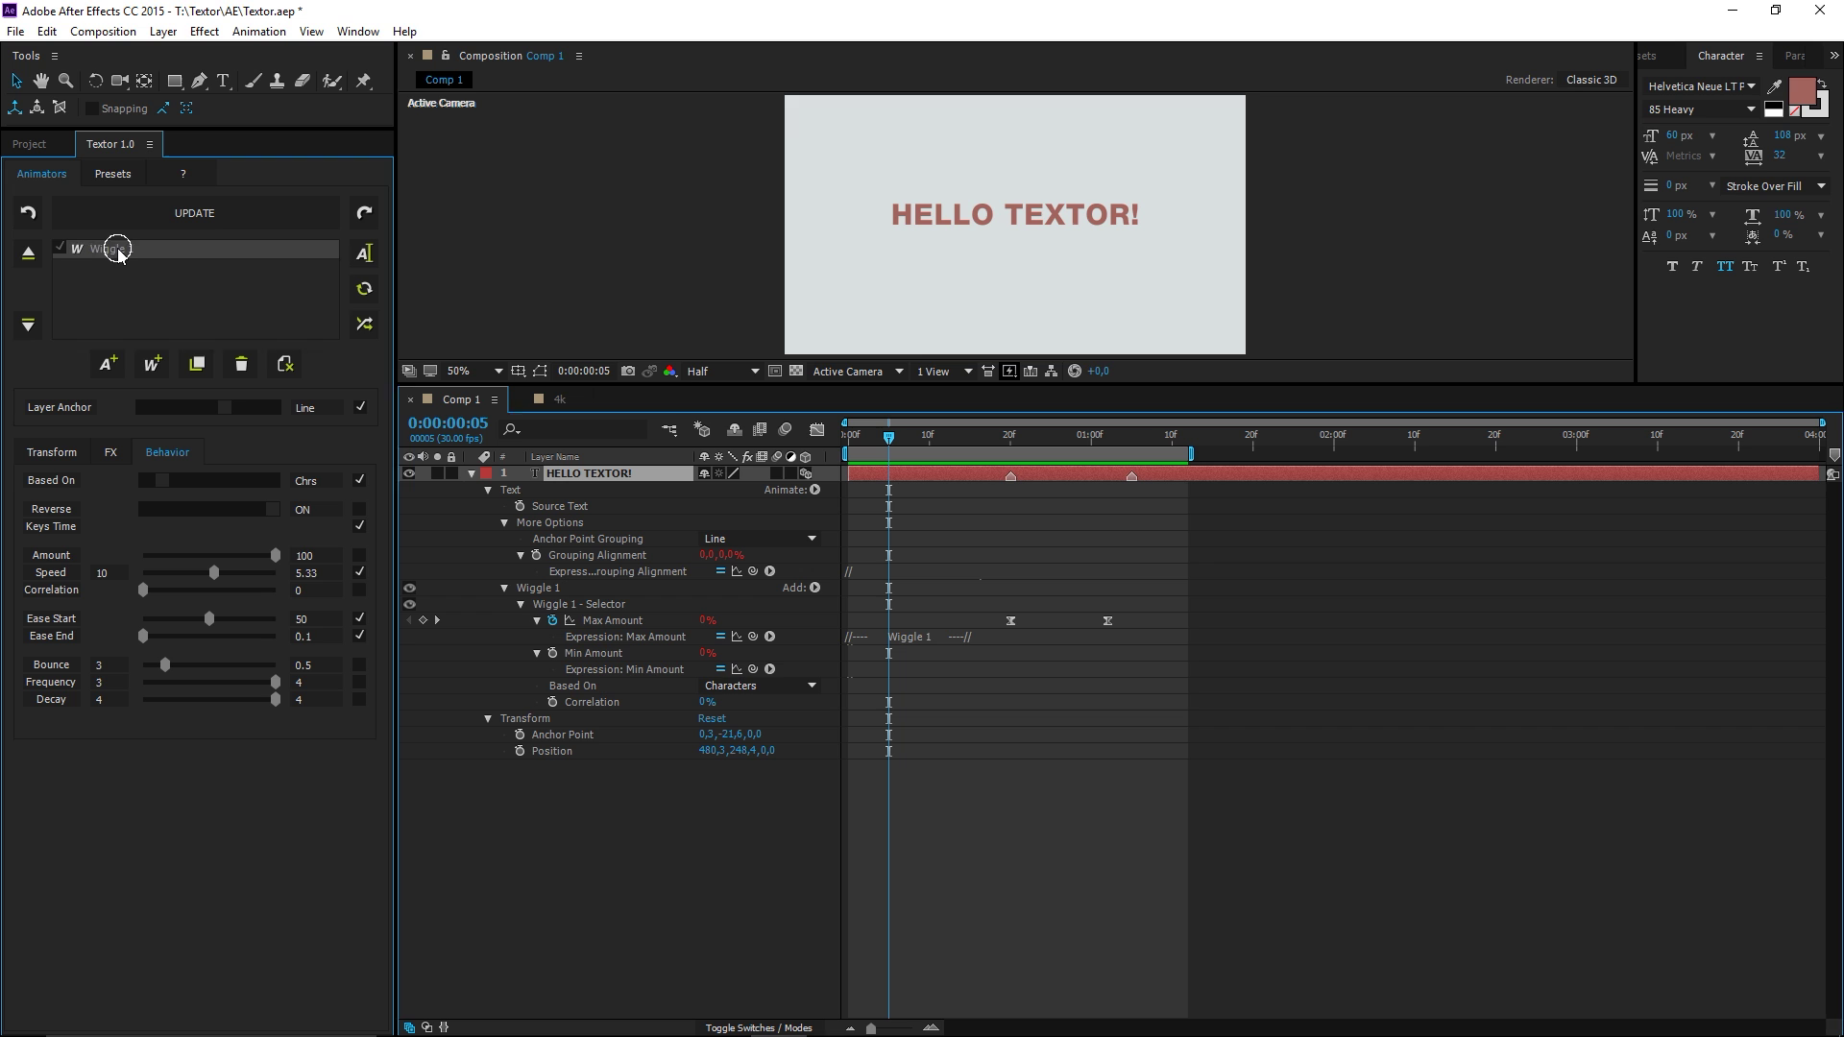
left_click(364, 254)
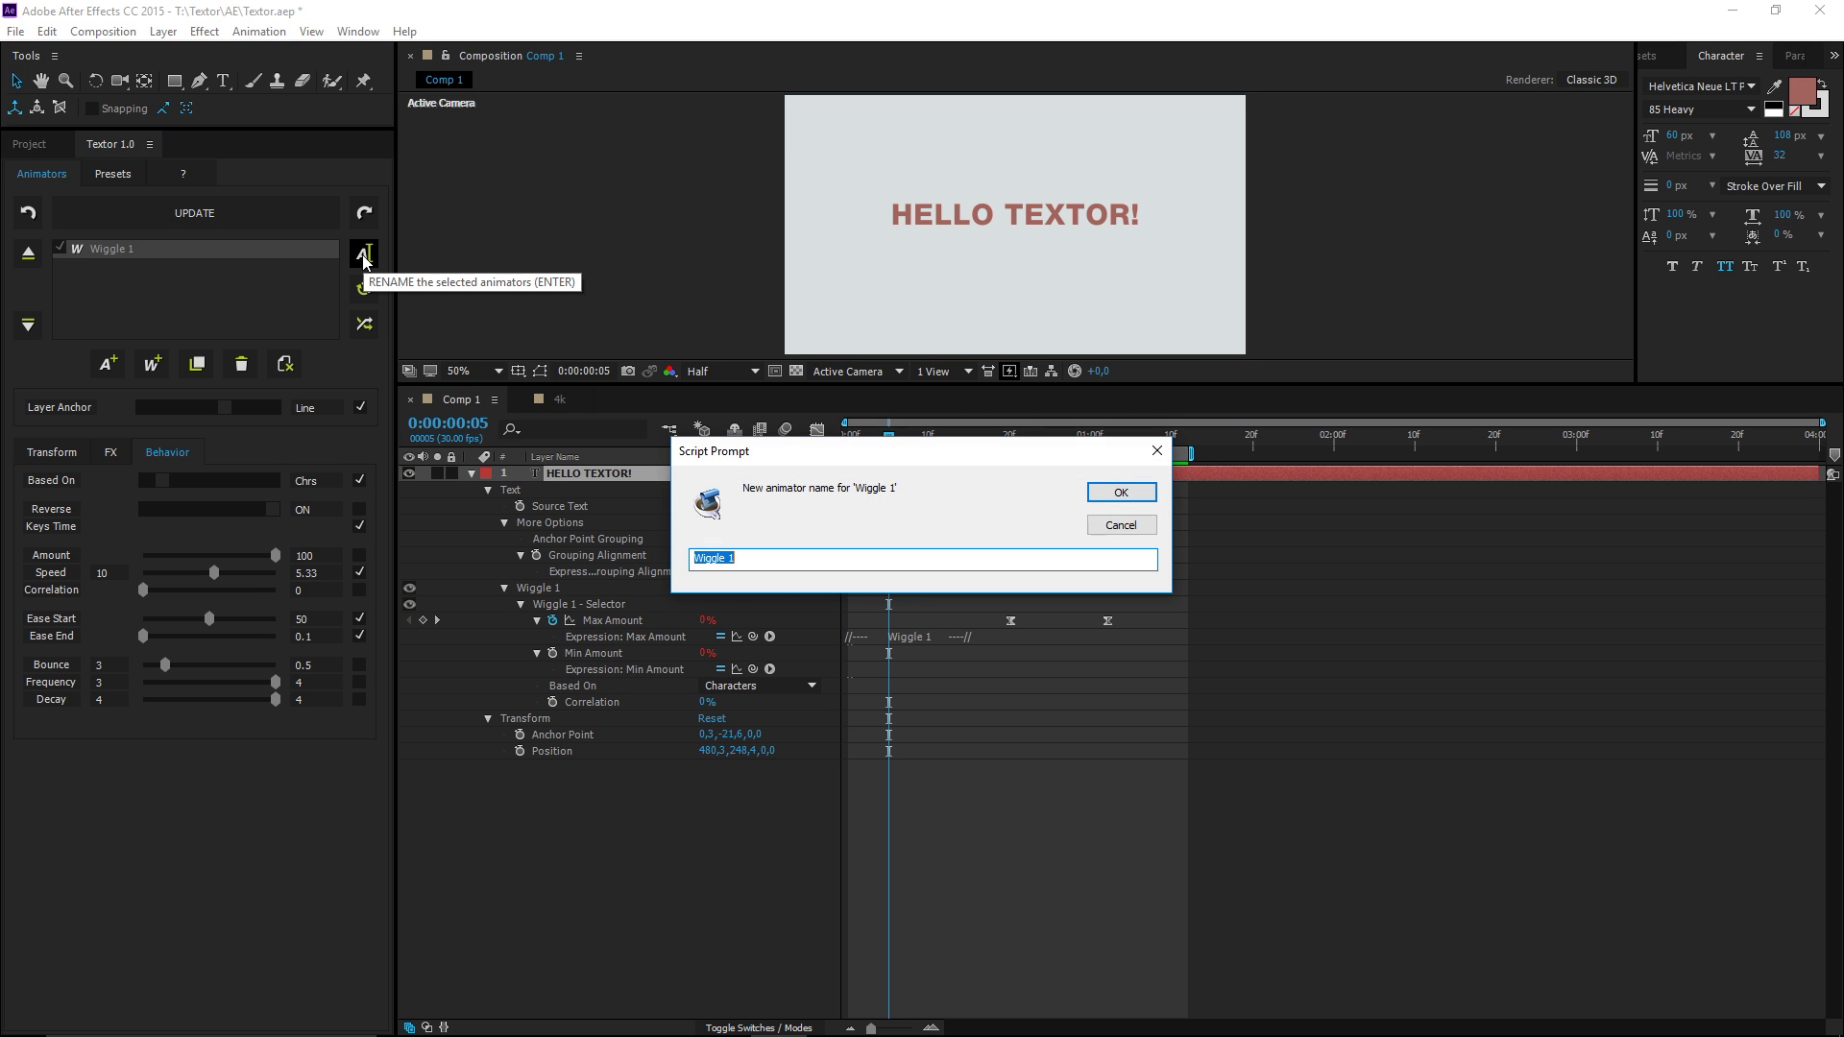
type("Wiggle Out")
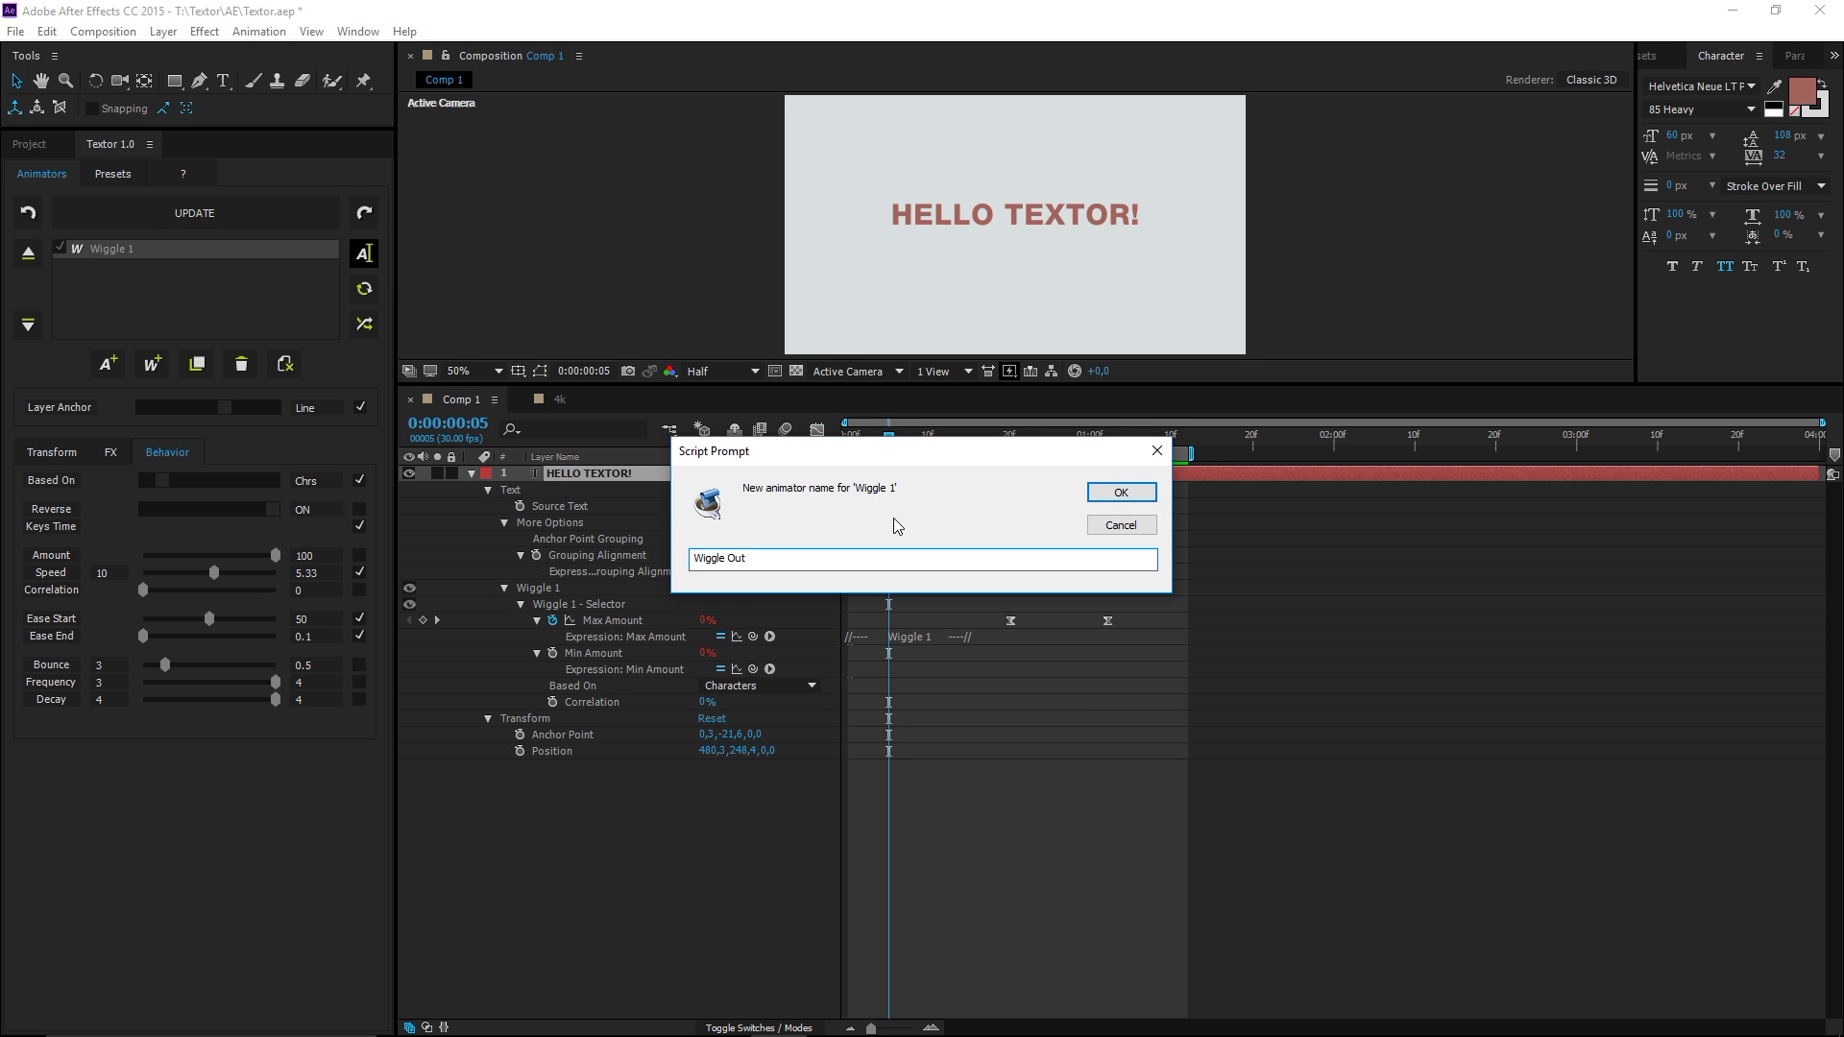
left_click(1114, 493)
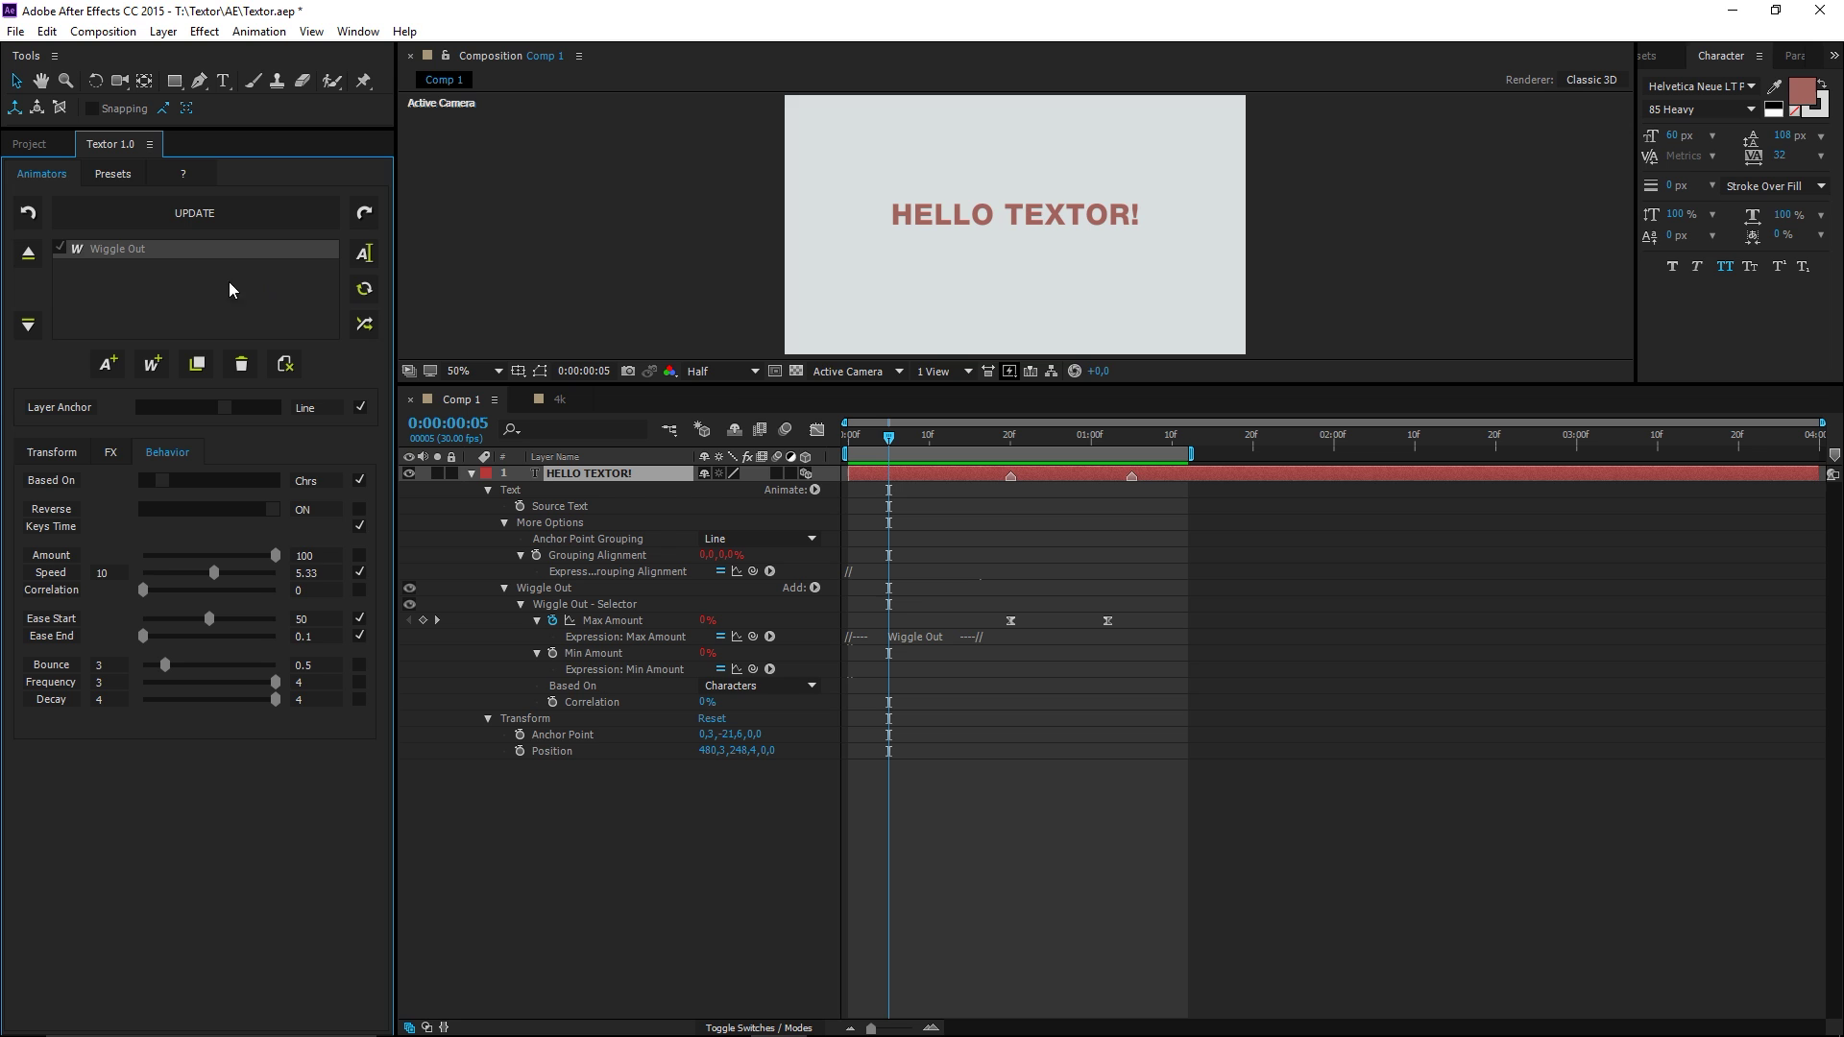
left_click(64, 248)
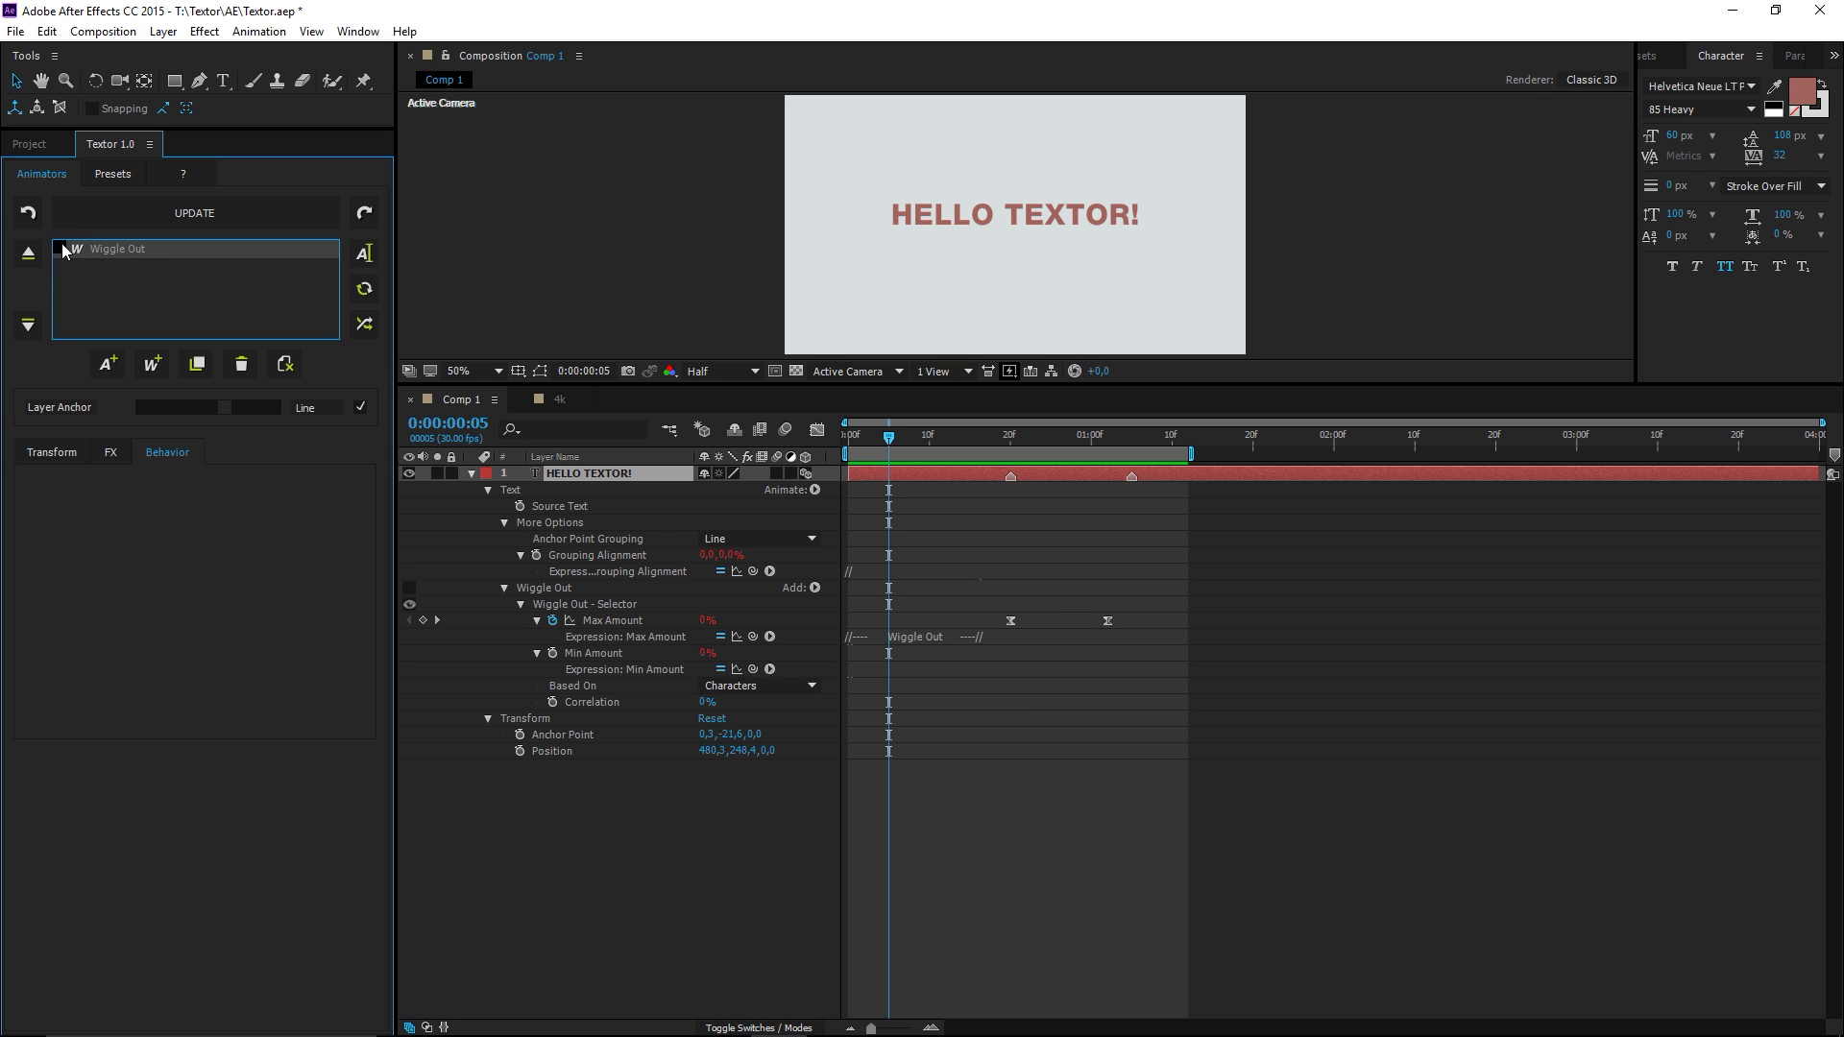
- Add Animator 1 and shift its Amount keyframes later in the timeline
left_click(106, 363)
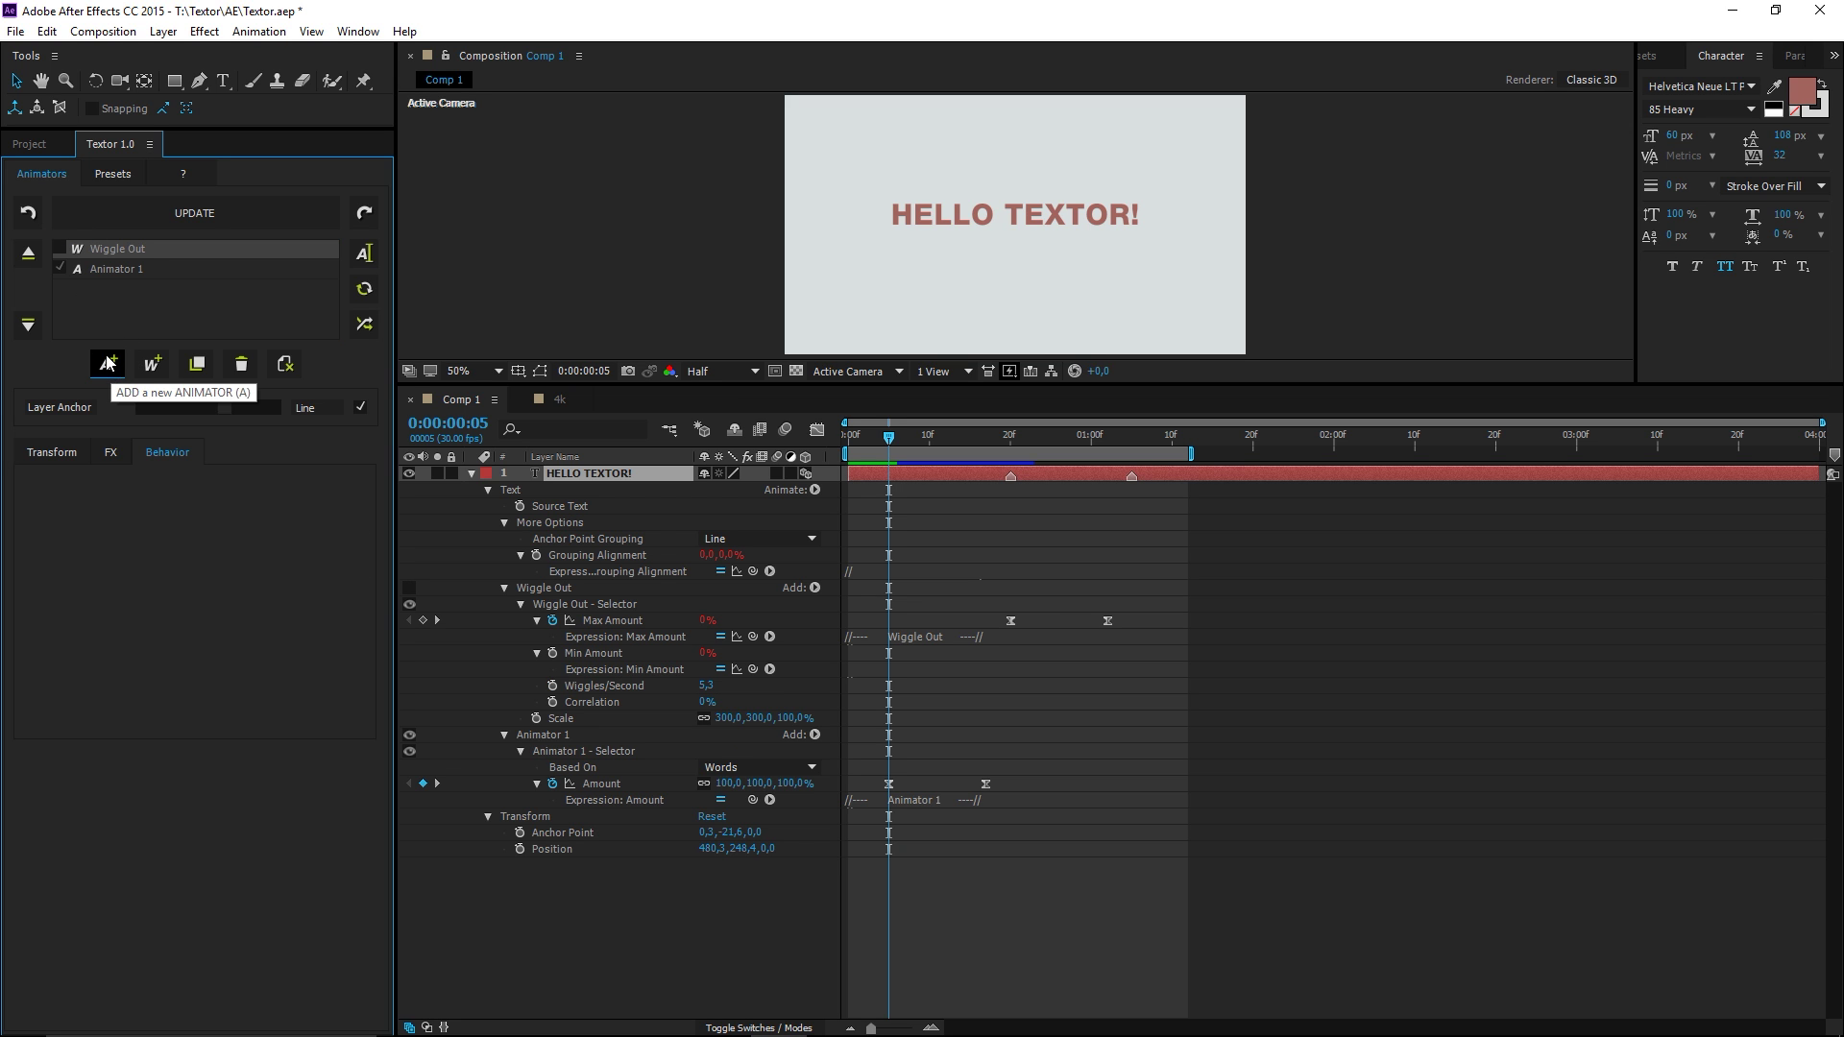
left_click(100, 268)
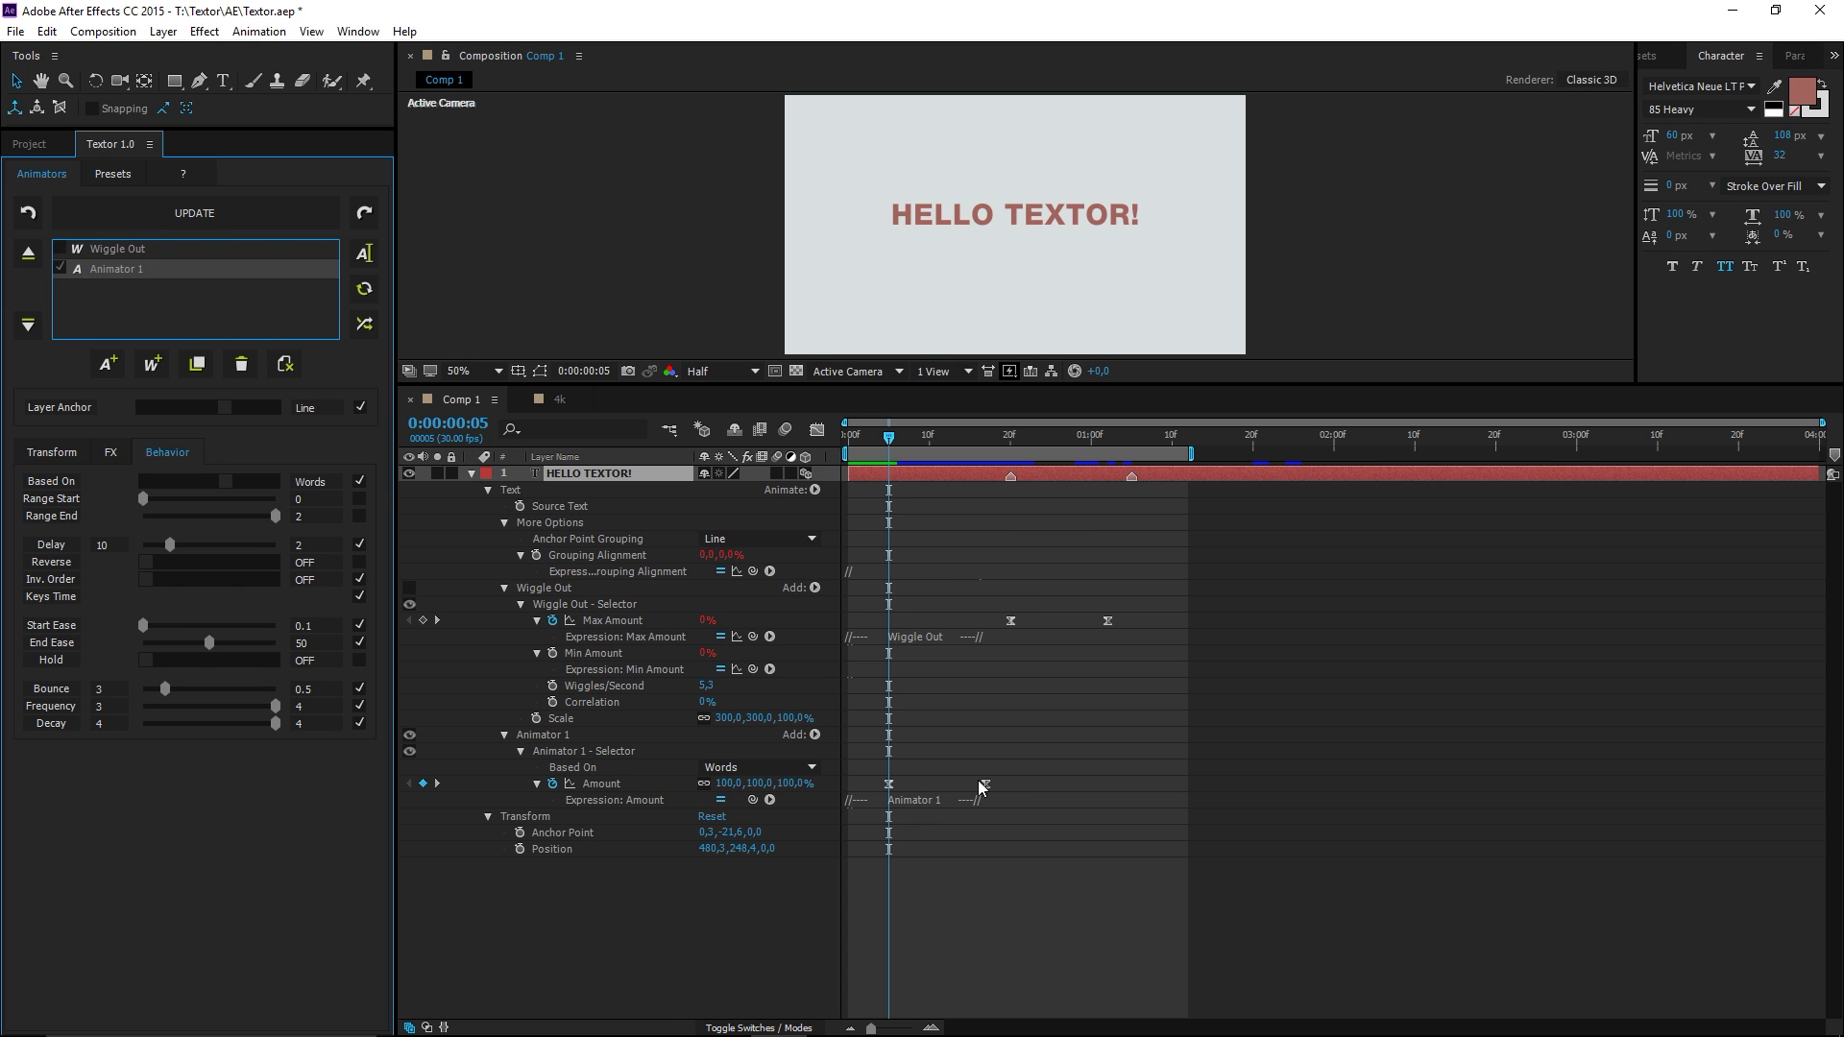
left_click_drag(980, 784, 1115, 784)
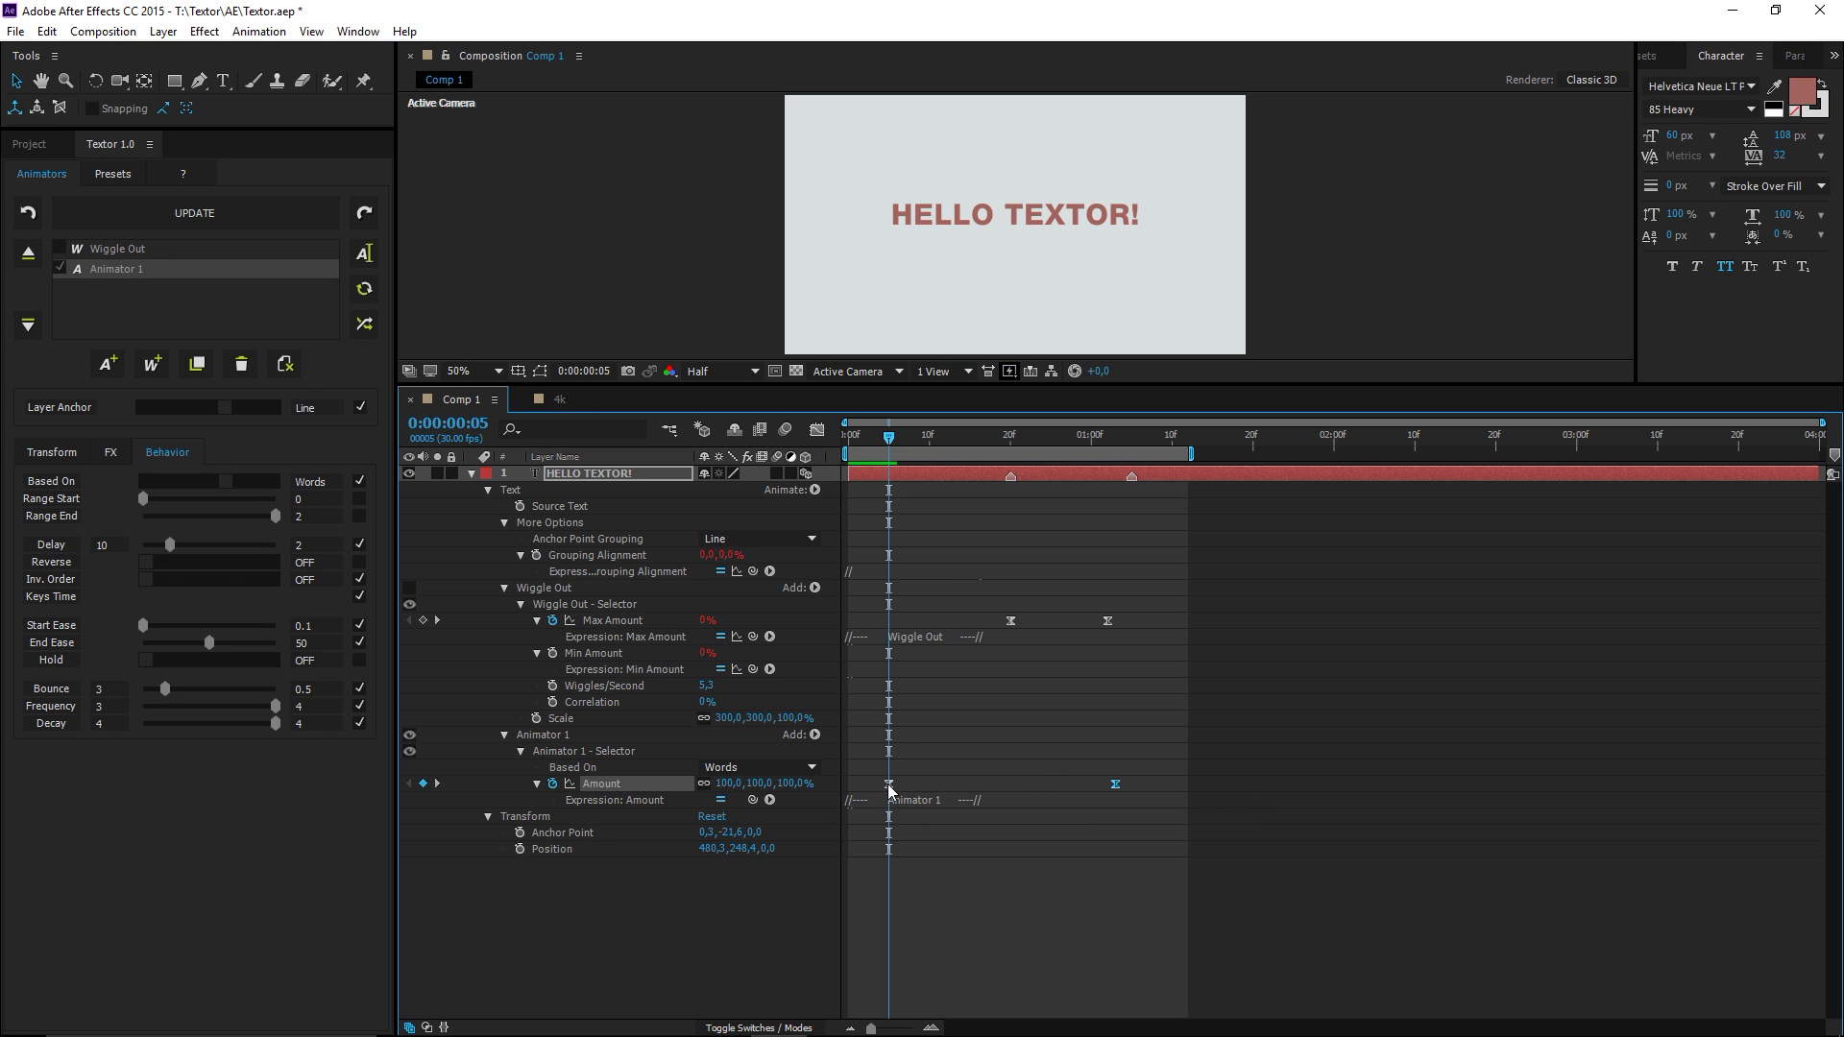
left_click_drag(889, 786, 1056, 803)
left_click_drag(885, 440, 848, 441)
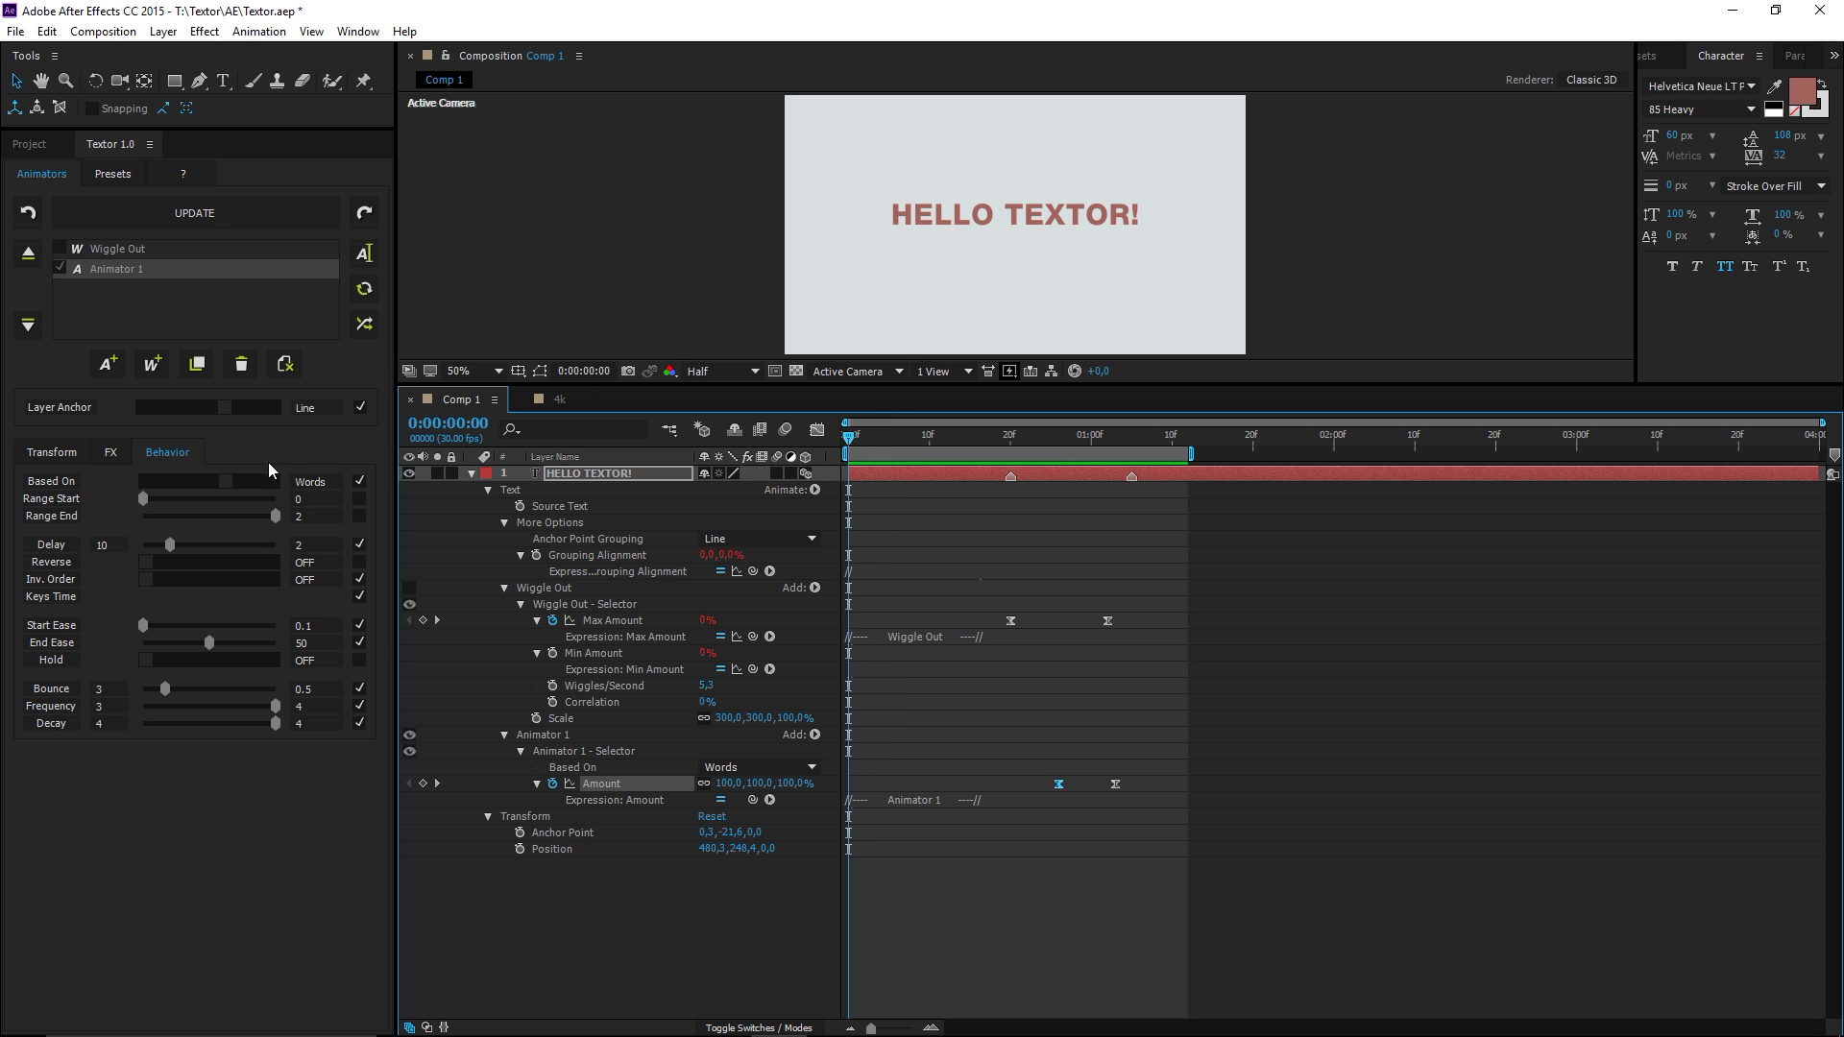
- Set Animator 1's Opacity to 0 and preview the fade
left_click(53, 452)
left_click(268, 716)
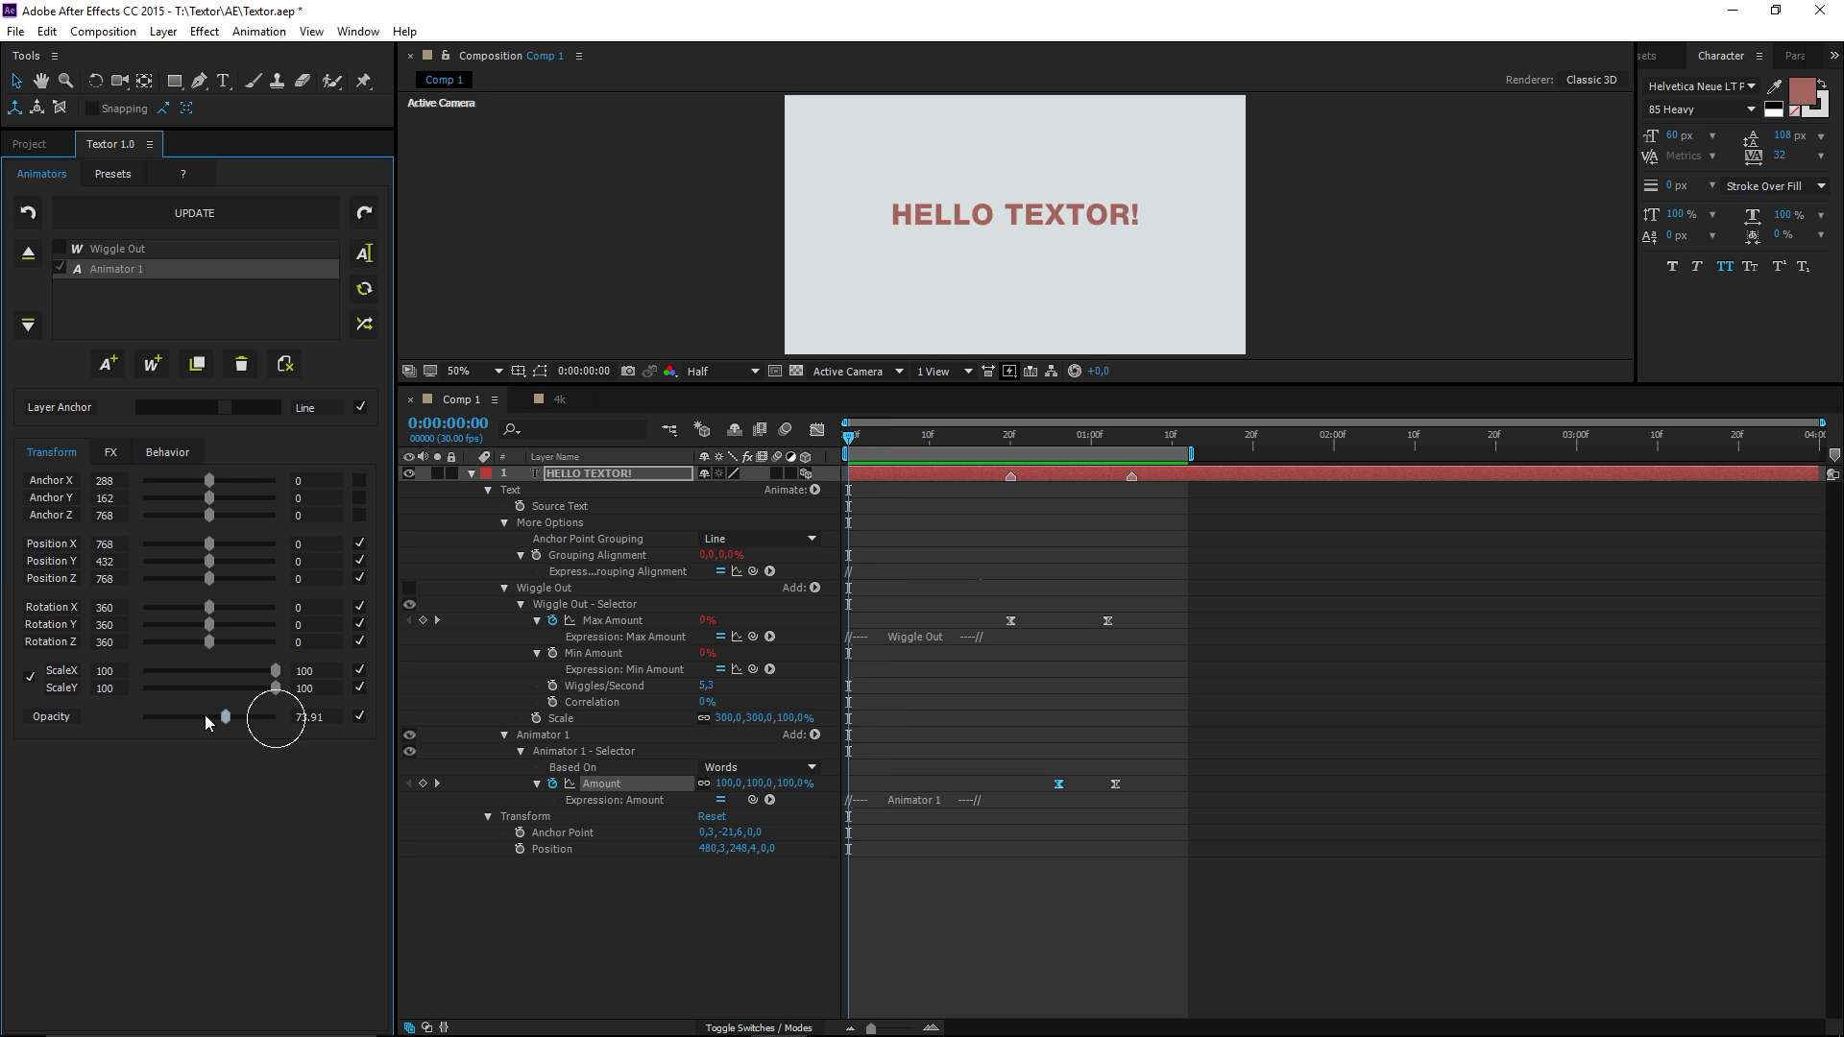
key("space")
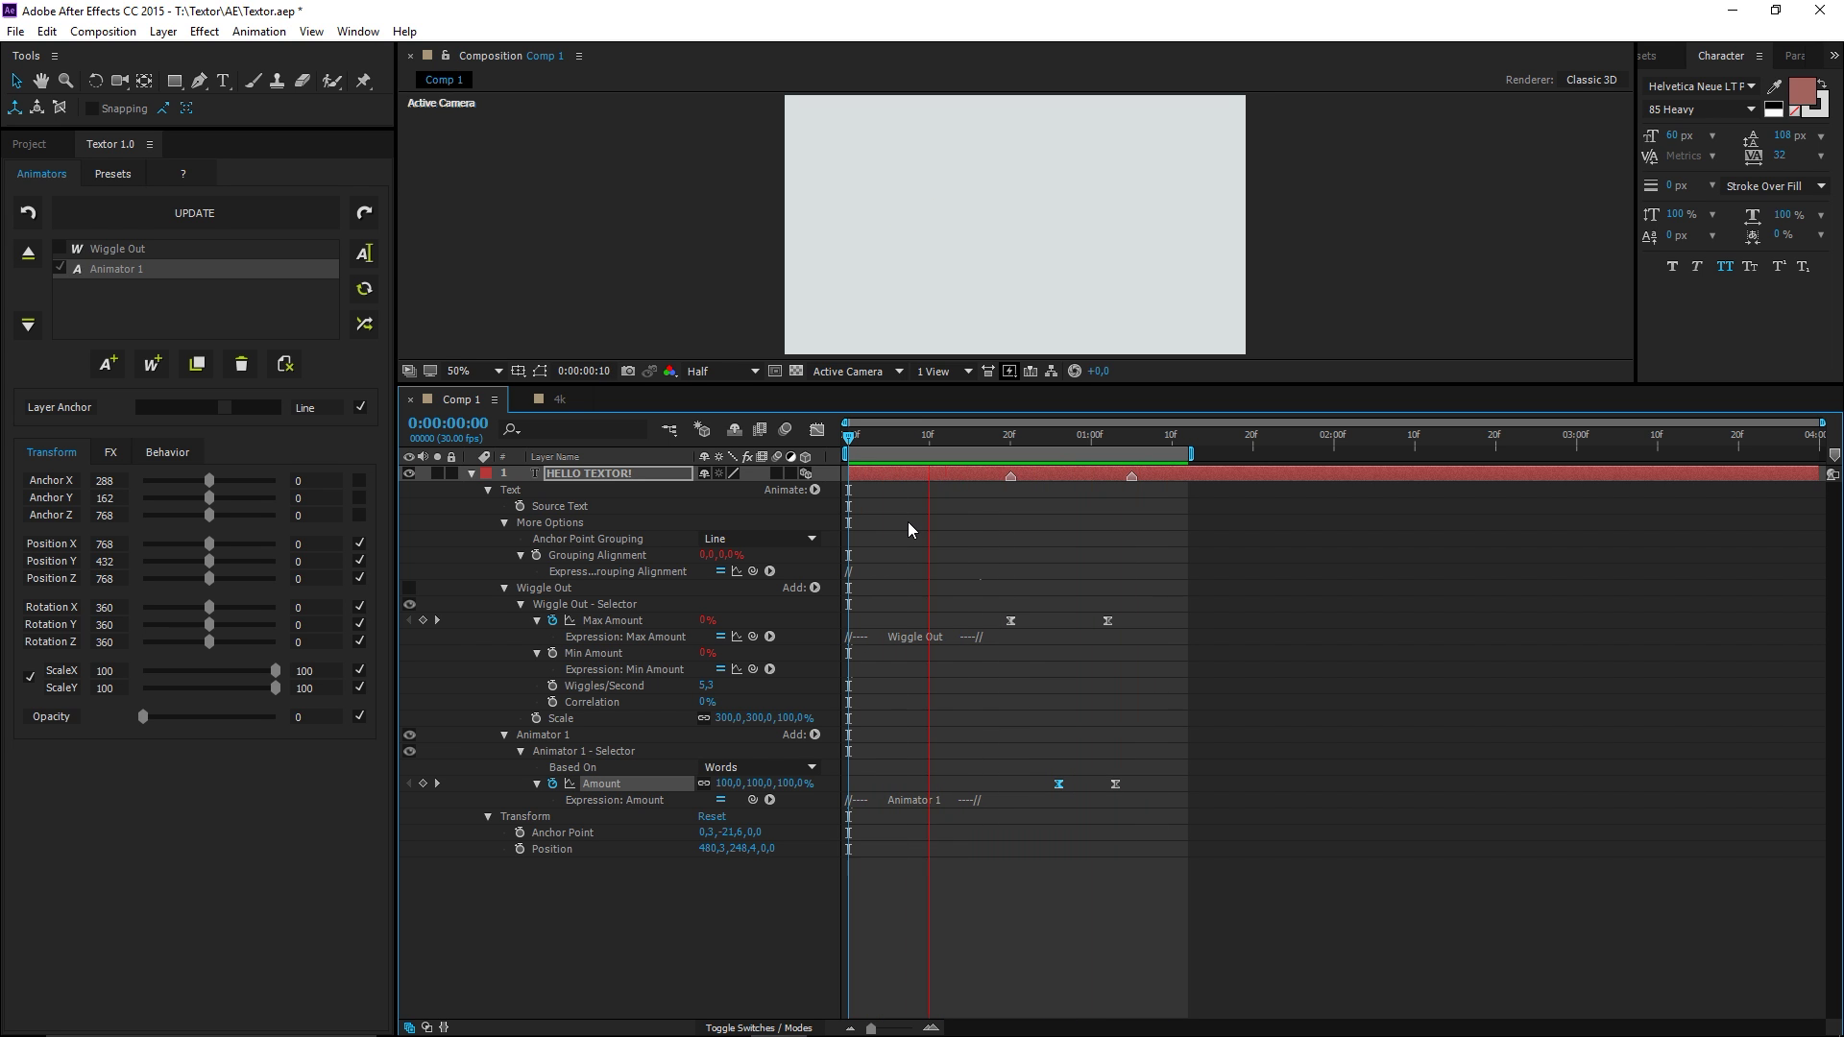
key("space")
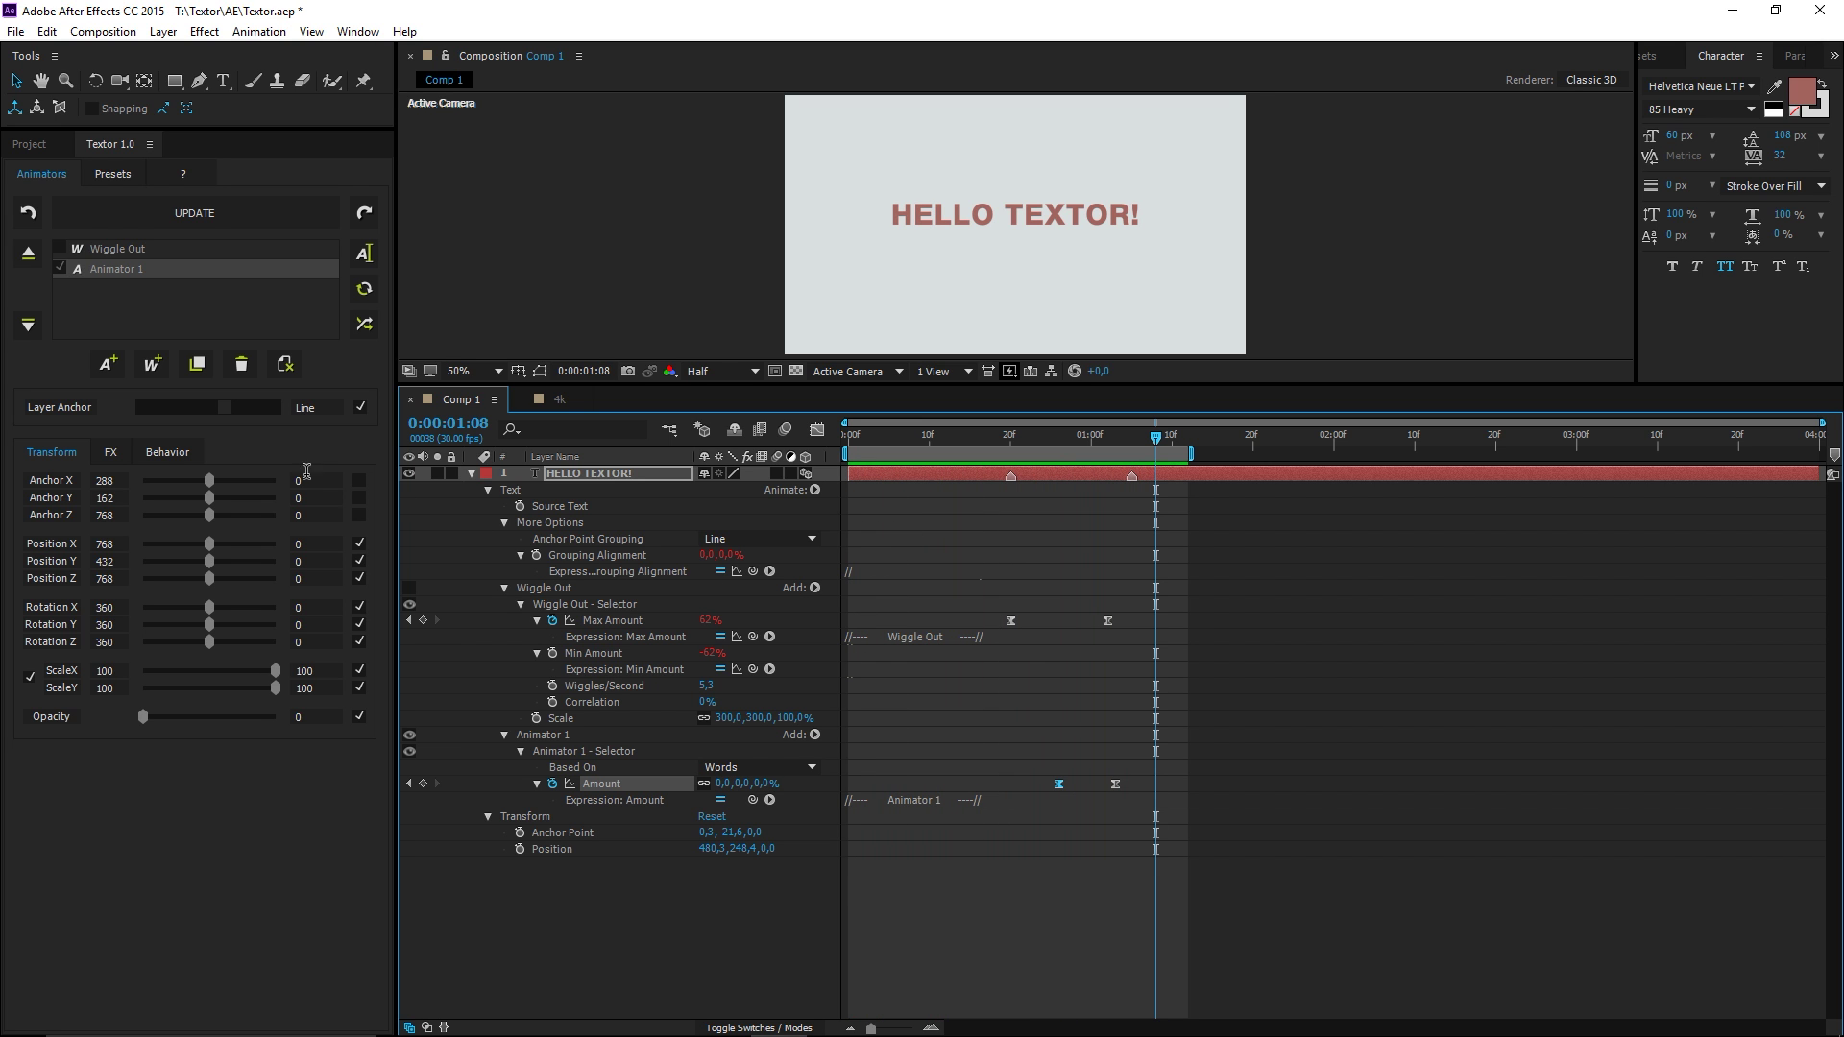
- Base Animator 1 on characters and preview from the first frame
left_click(173, 452)
left_click_drag(157, 478, 165, 483)
left_click_drag(881, 439, 800, 426)
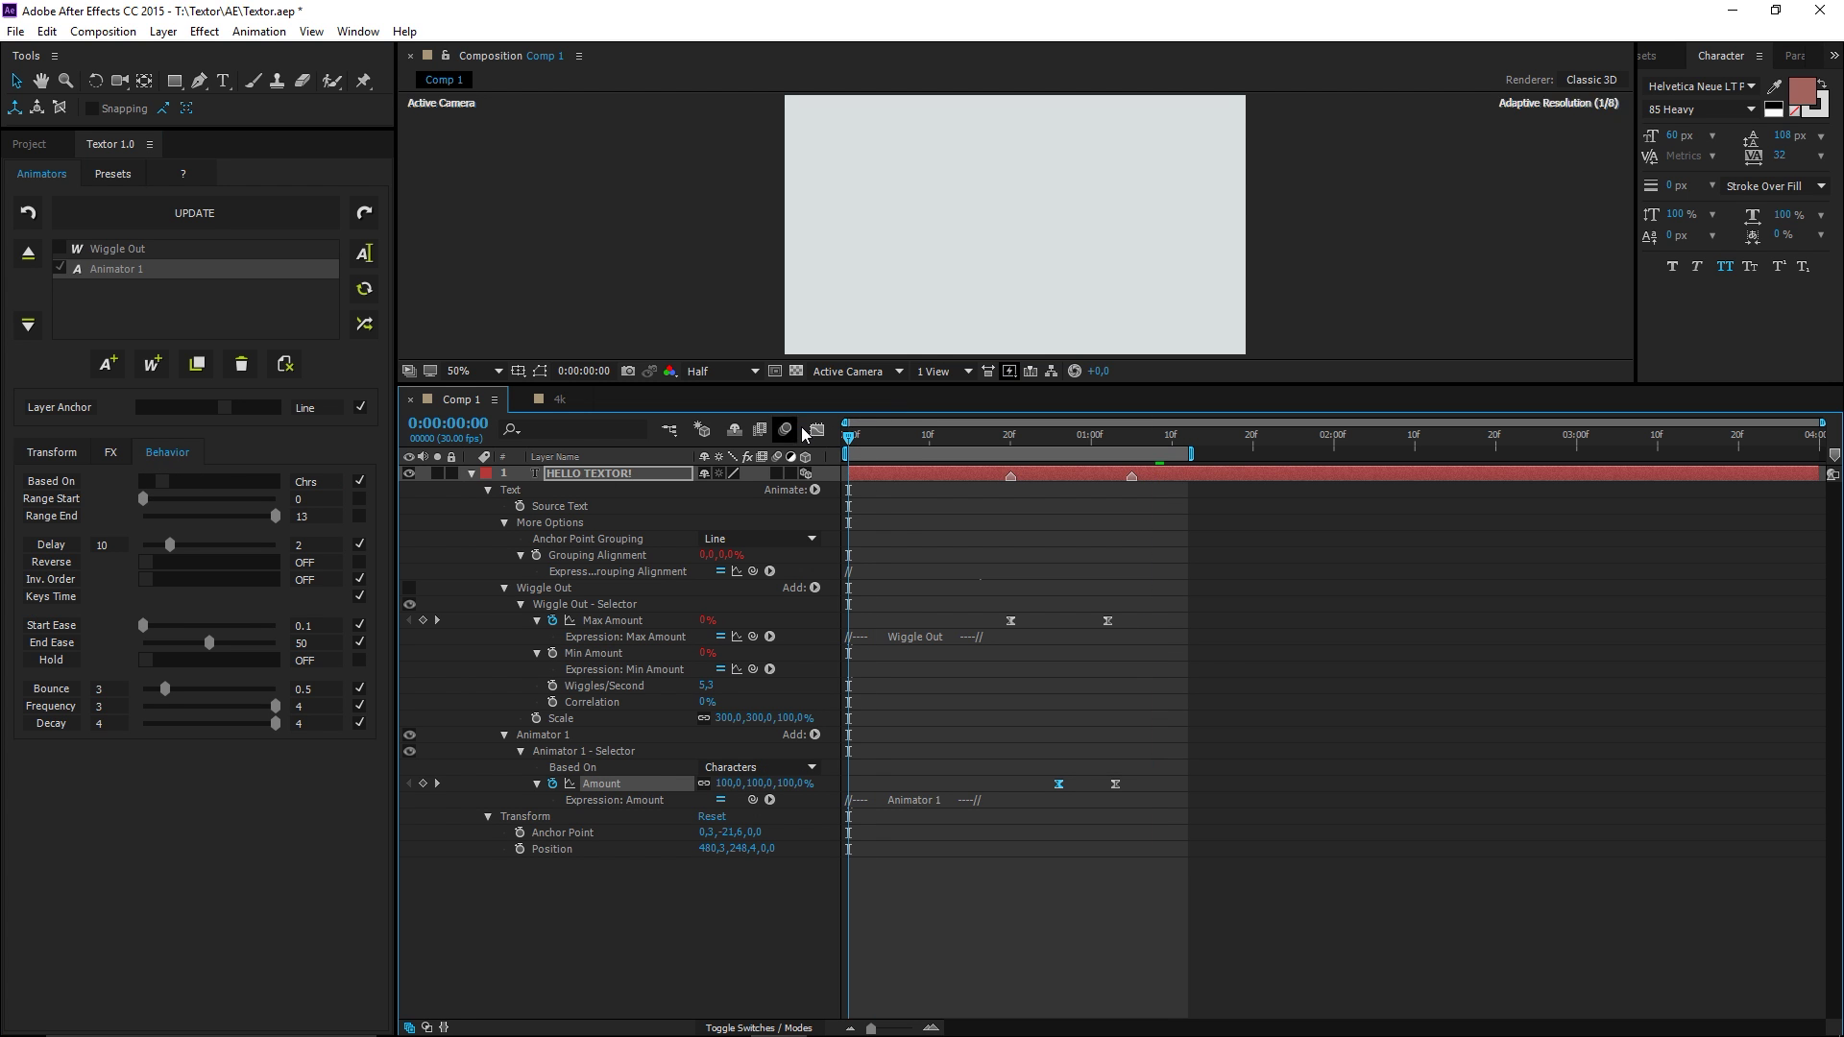
key("space")
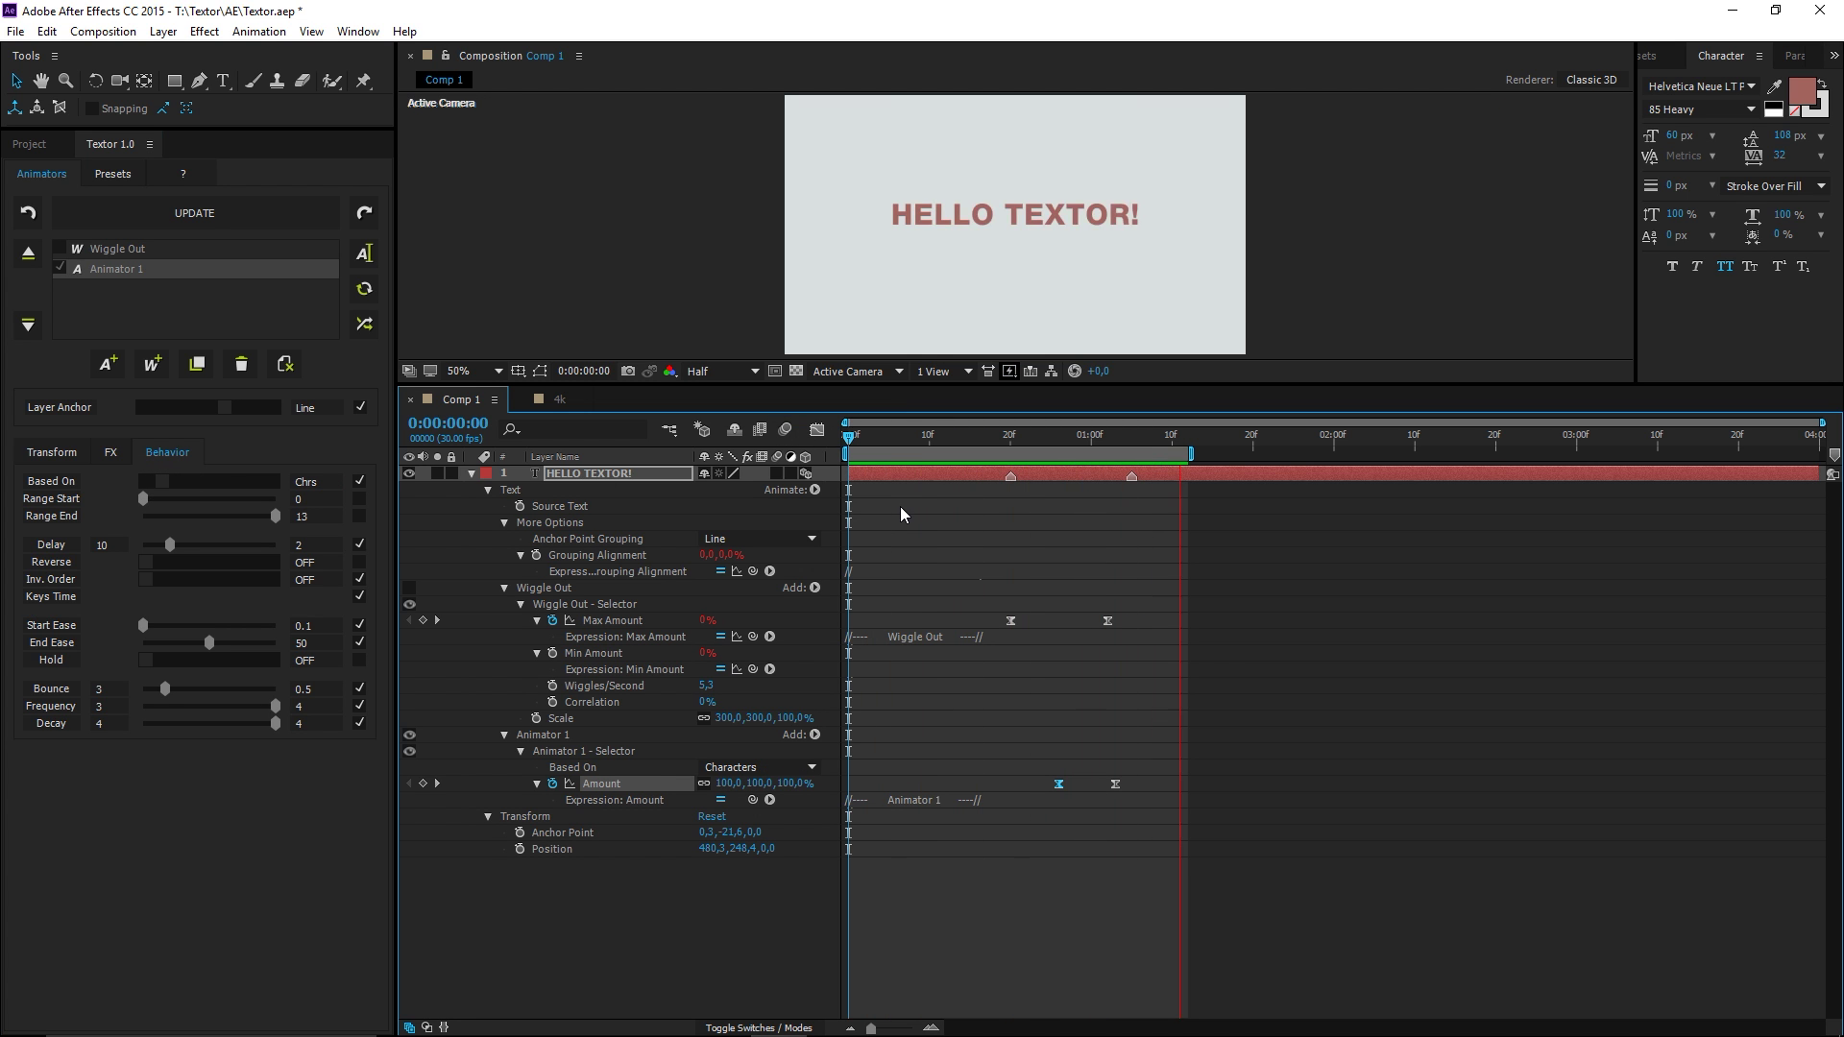
key("space")
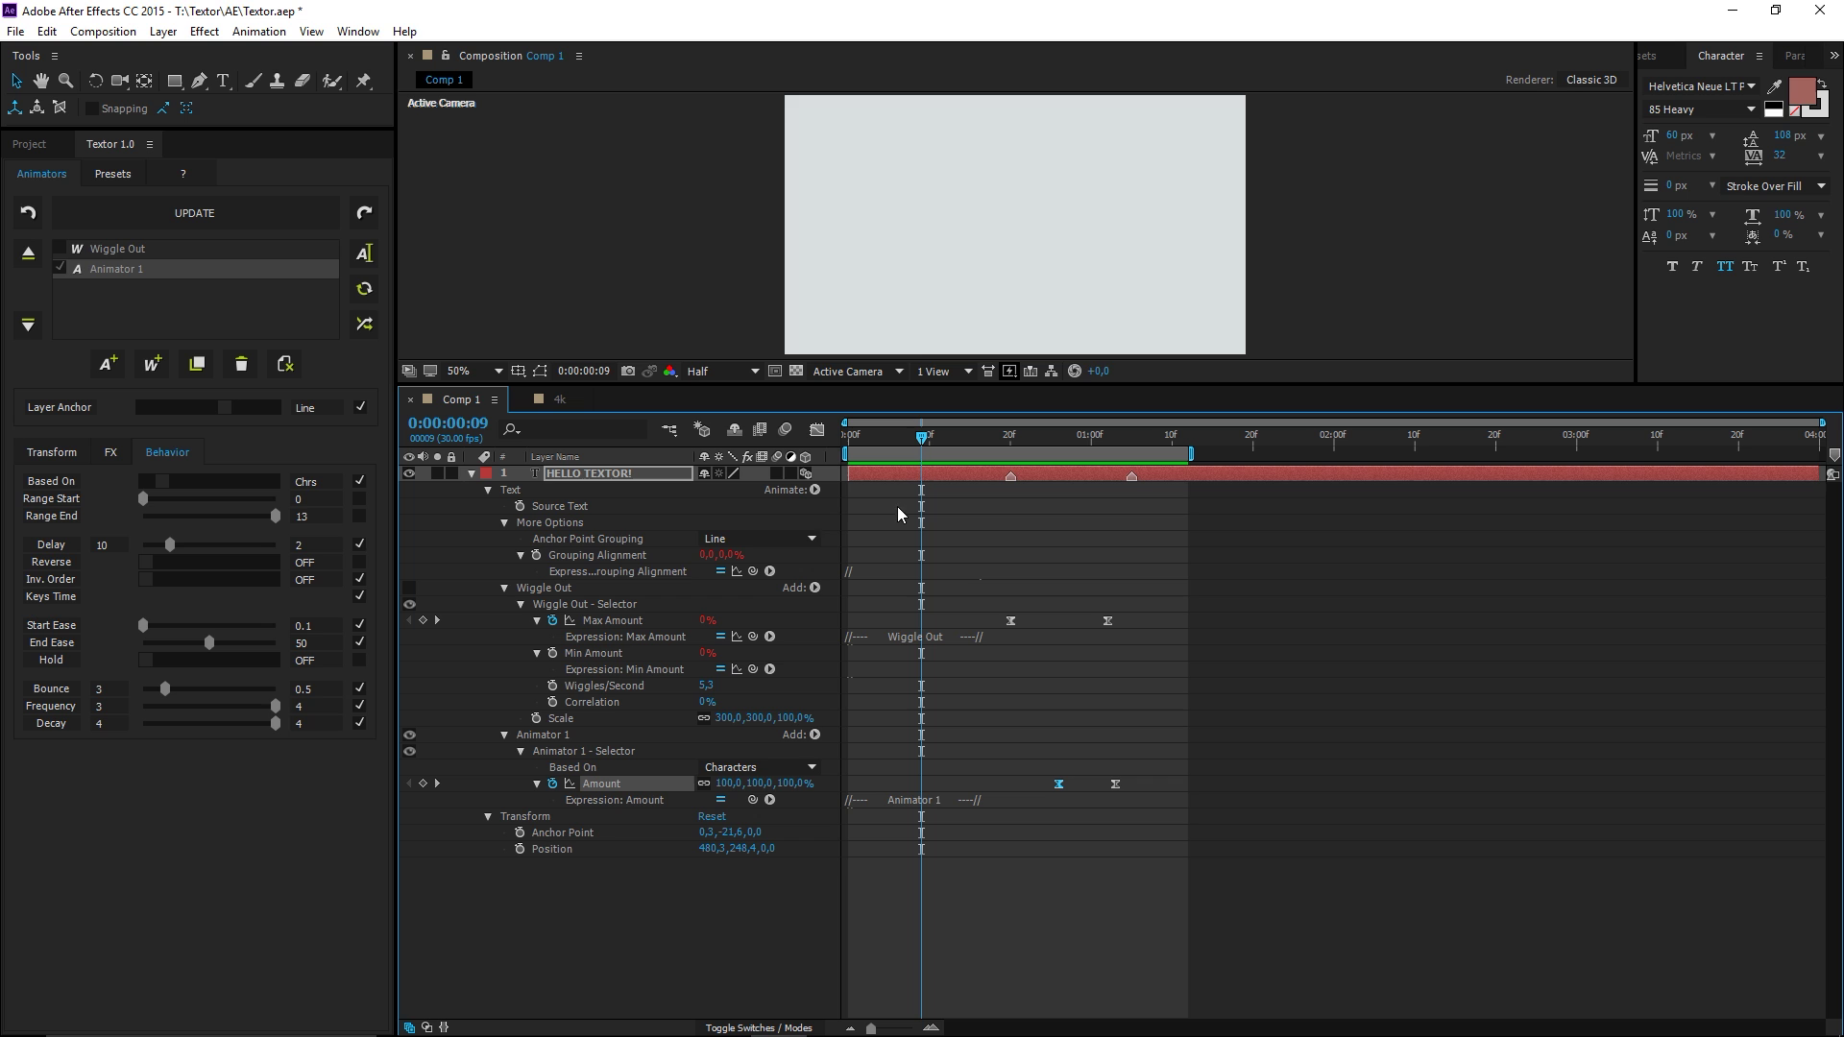
- Reverse the character animation and preview it from the first frame
left_click(201, 564)
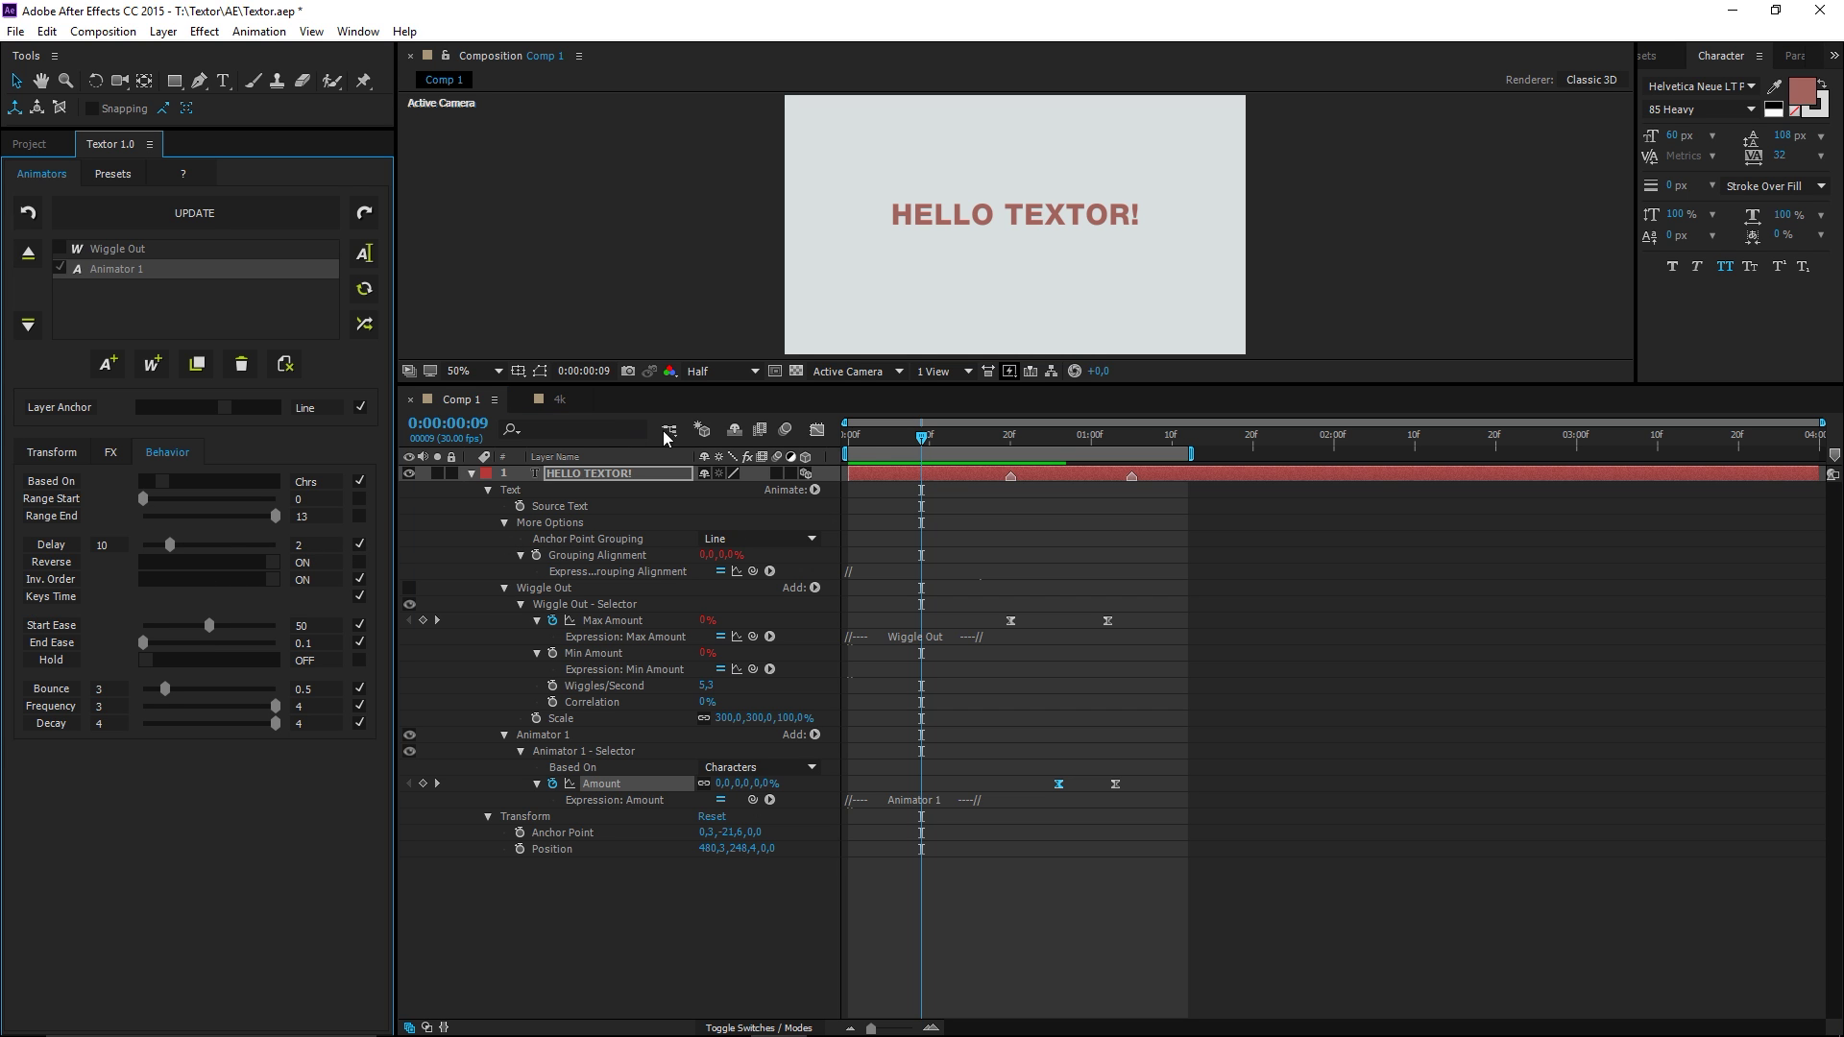
left_click(849, 437)
key("space")
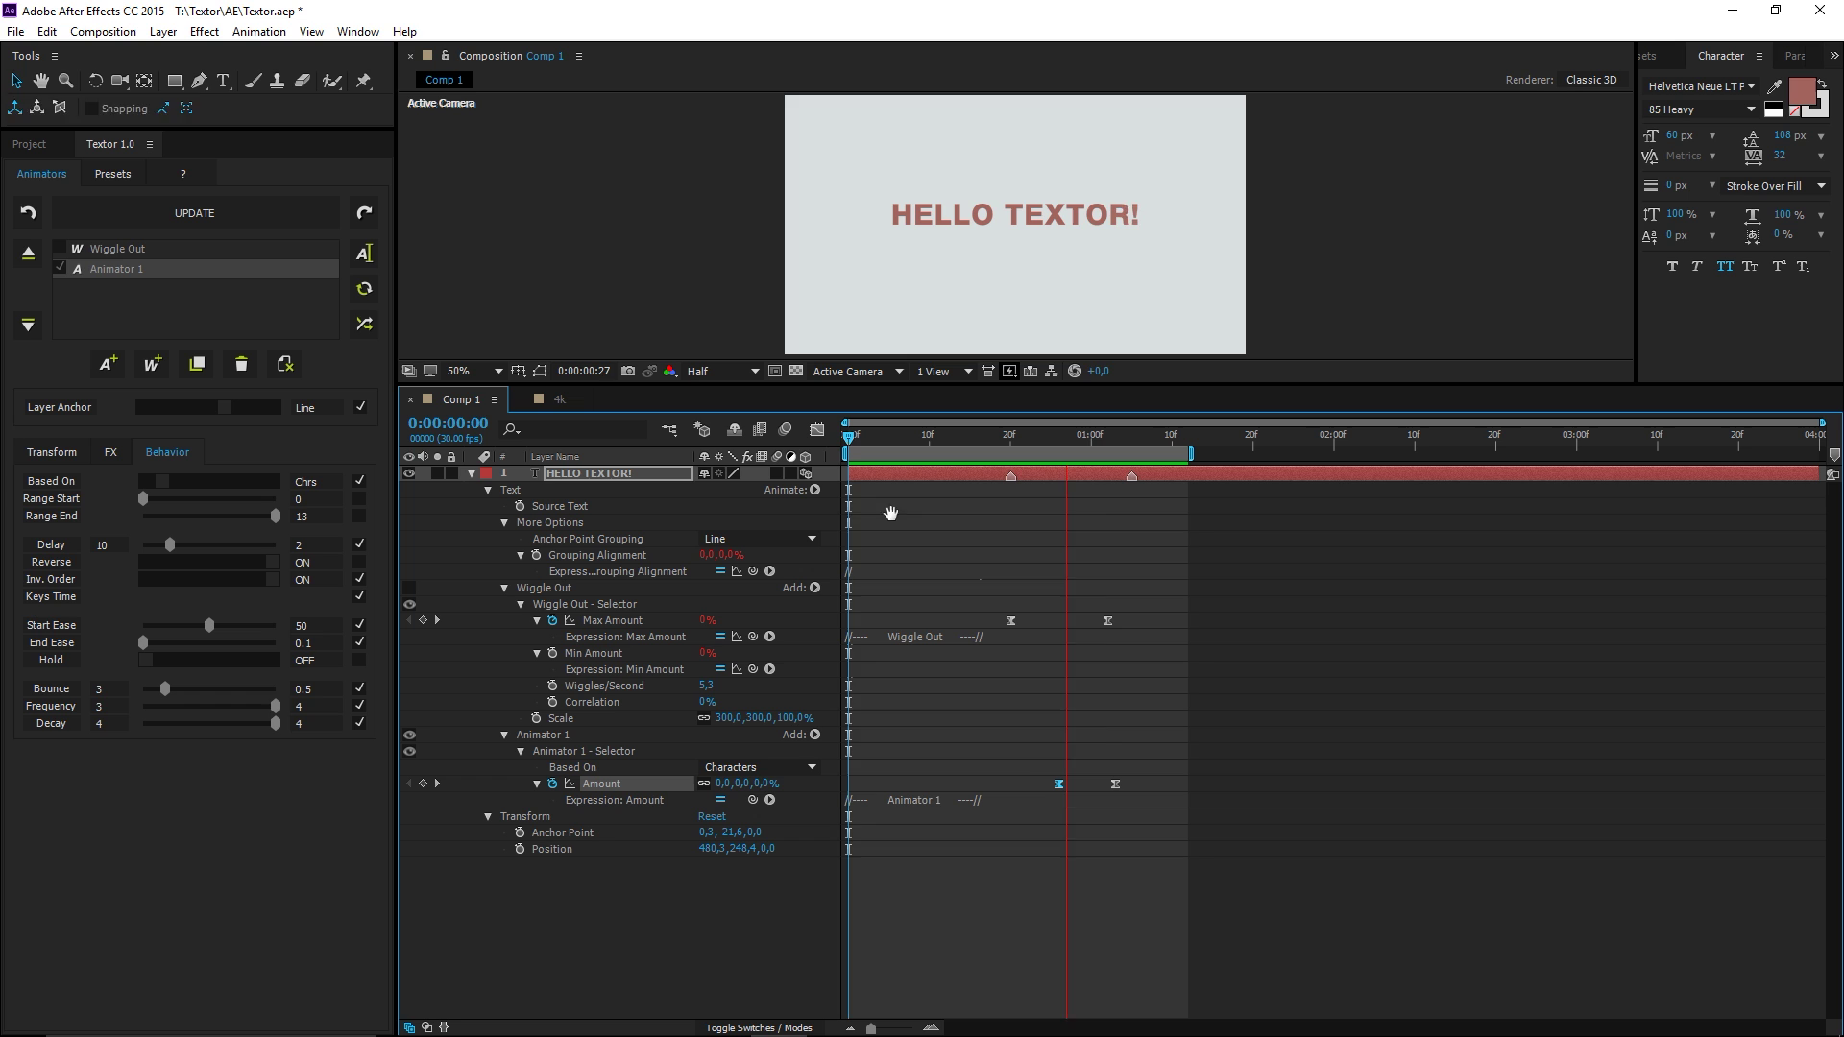
key("space")
left_click_drag(1100, 436, 1145, 446)
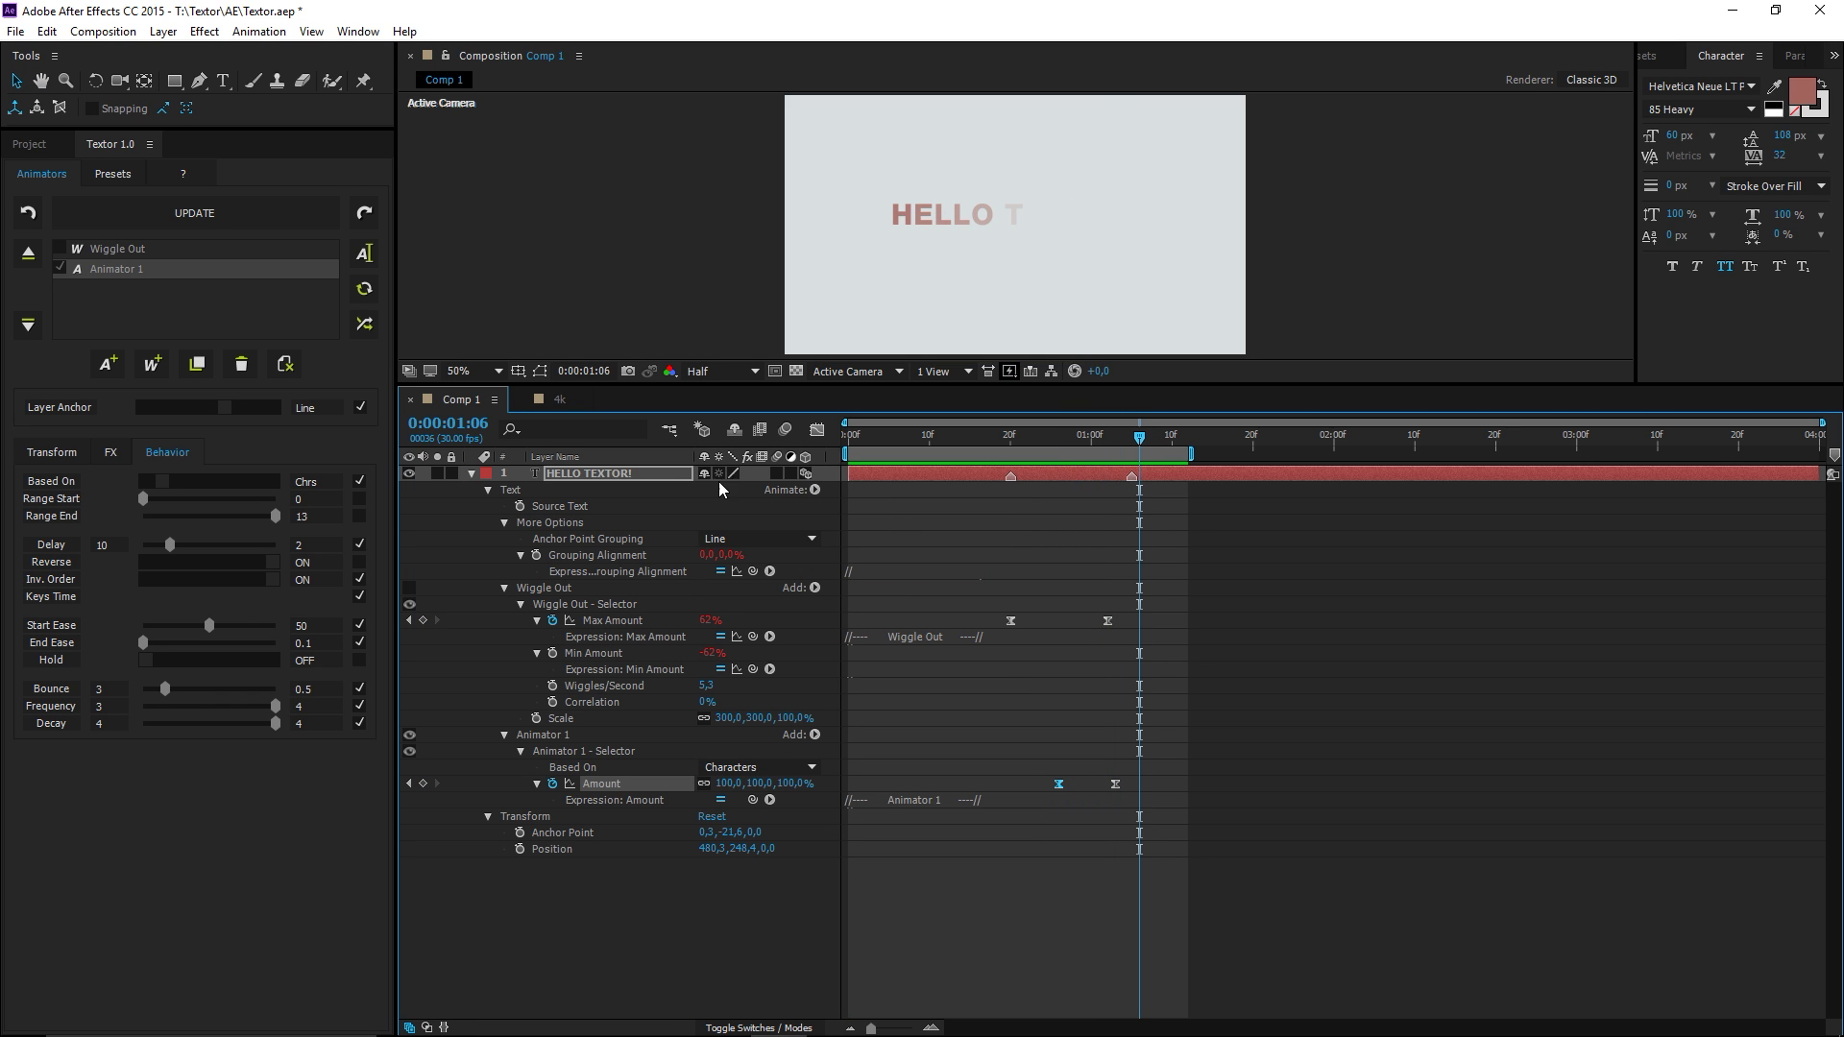
- Turn Inv. Order off and preview the animation again
left_click(200, 580)
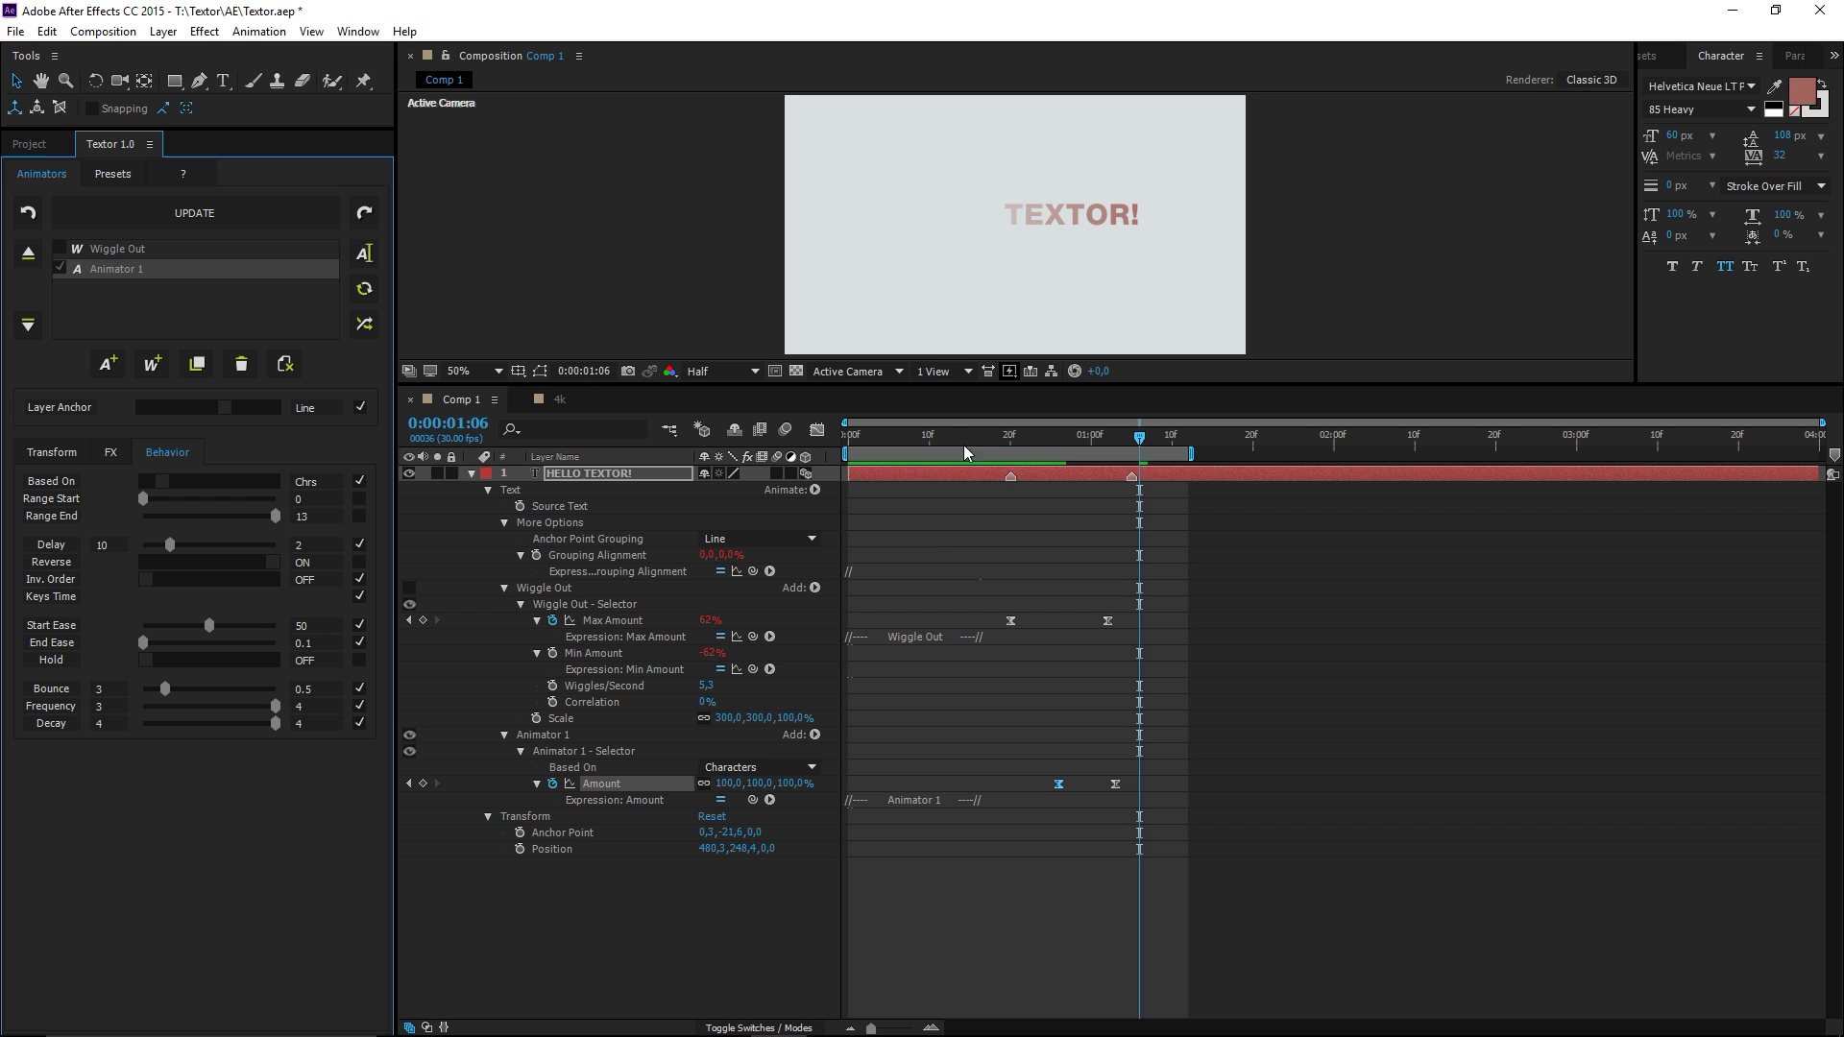
left_click(941, 493)
key("Home")
key("space")
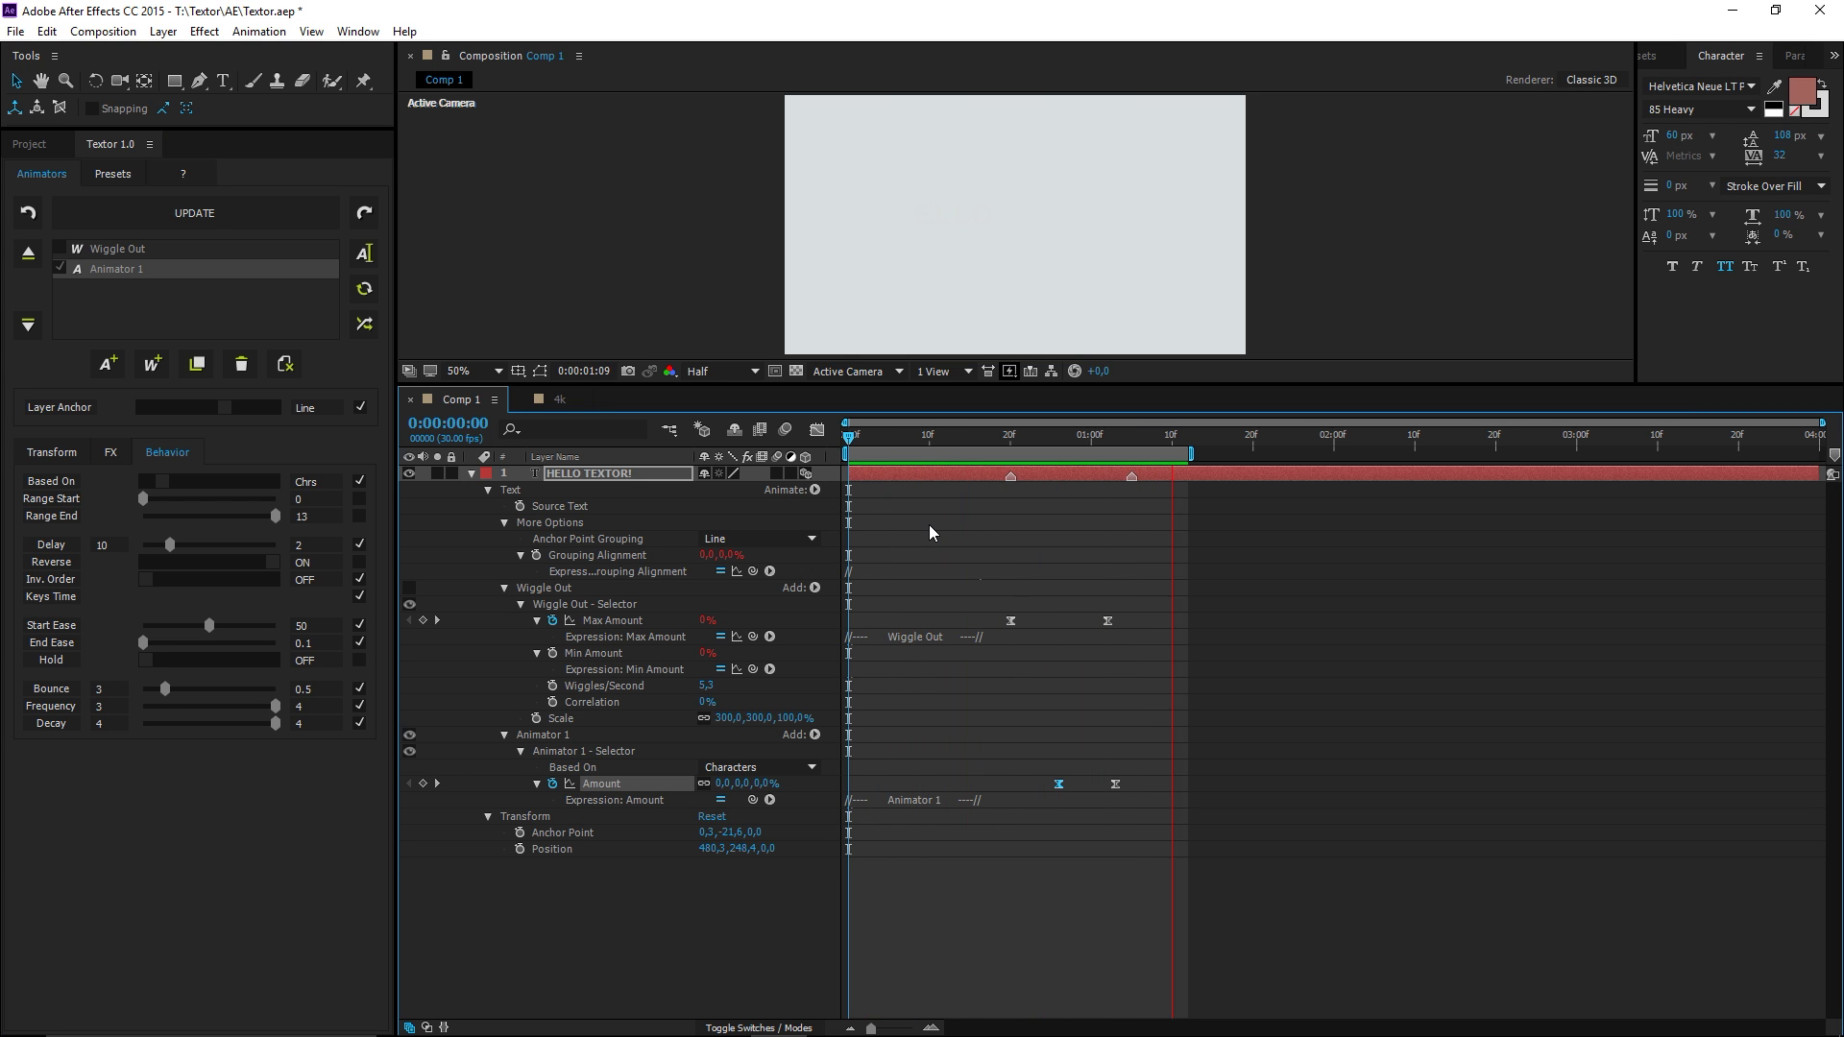
left_click_drag(887, 434, 977, 465)
- Raise End Ease to 49.38, re-enable Wiggle Out, and preview the result
left_click_drag(144, 642, 208, 642)
left_click(59, 247)
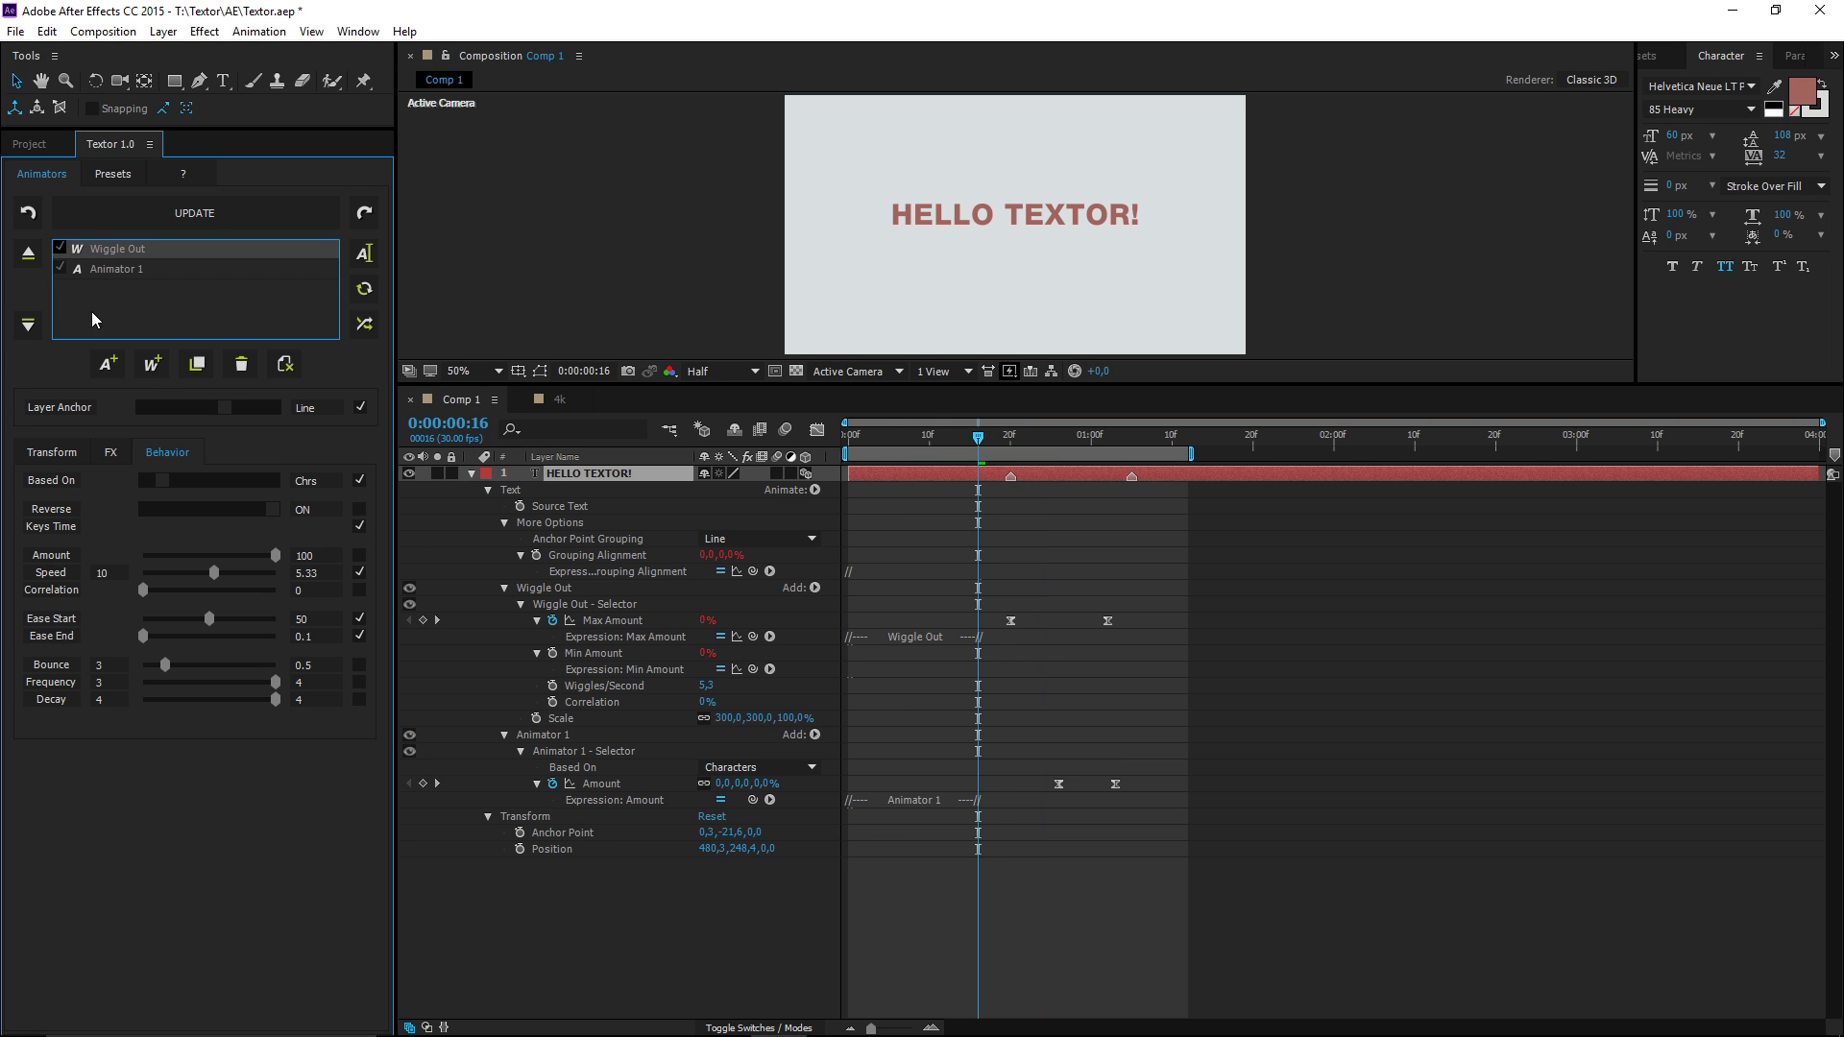
left_click(895, 529)
key("Home")
key("space")
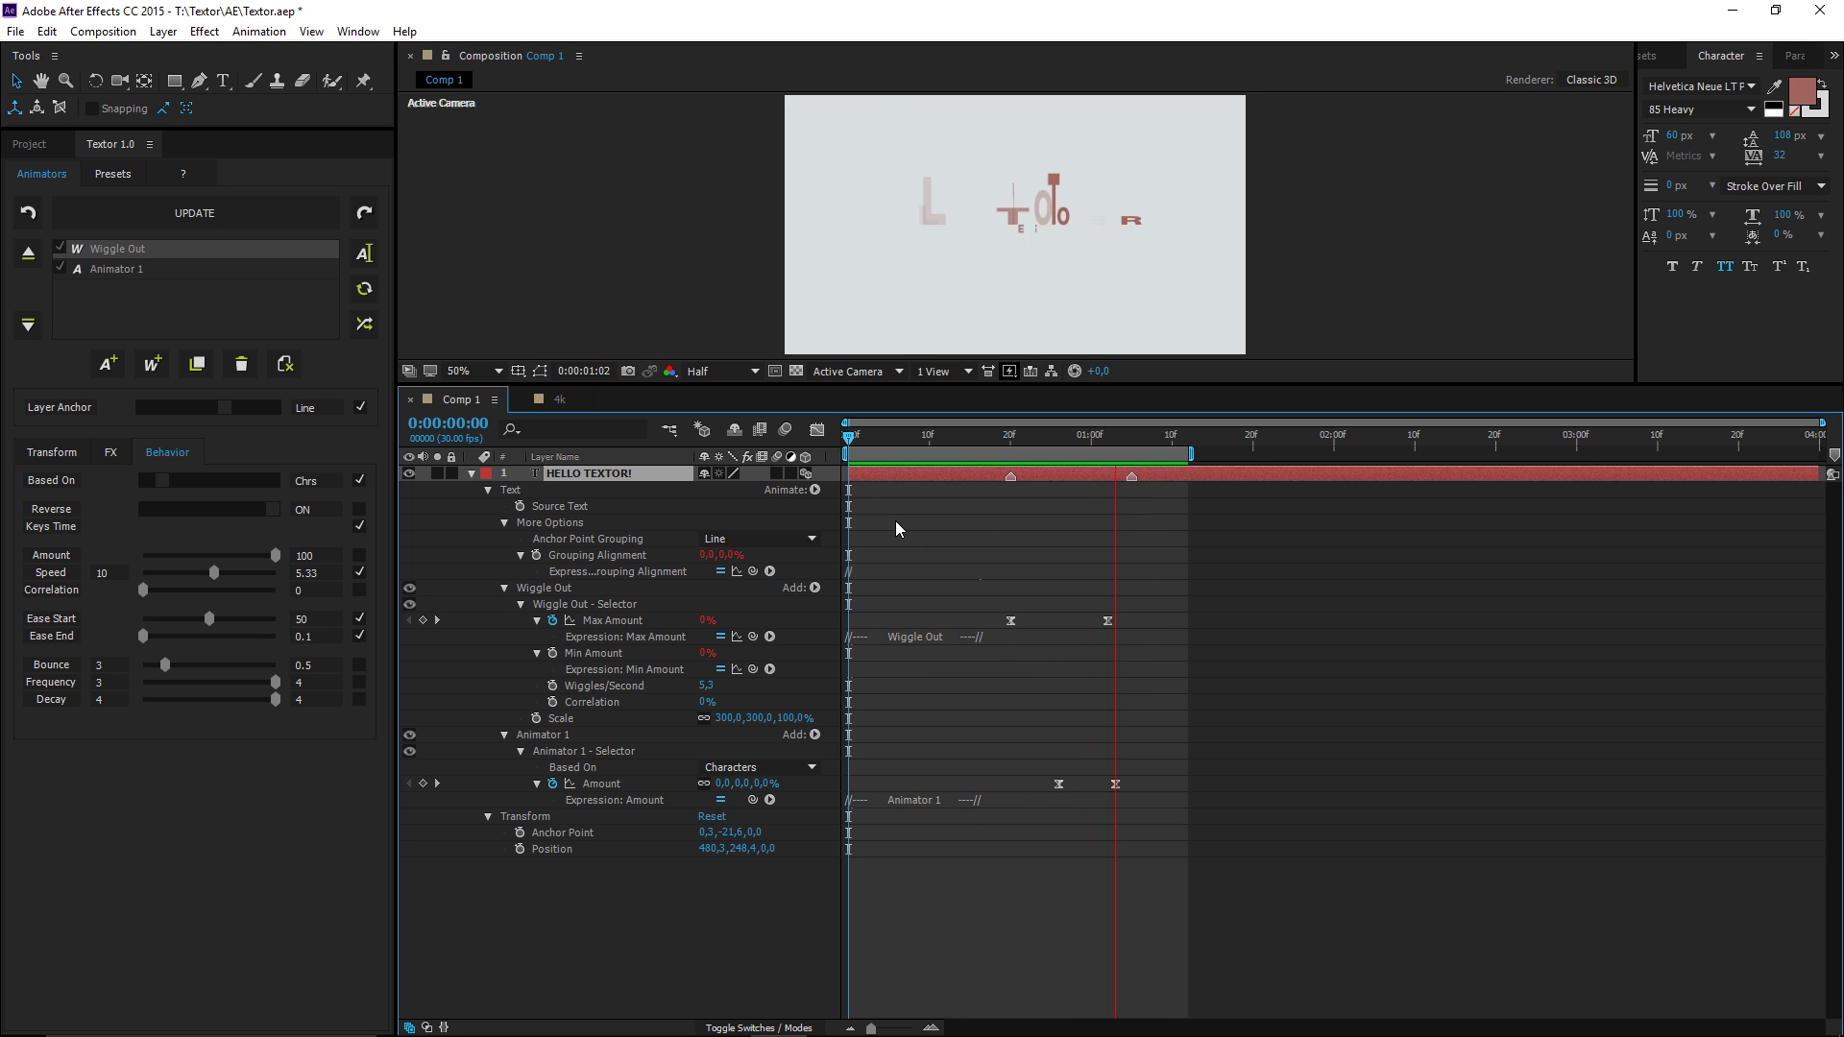
key("space")
- Extend the work area to 01:20f and preview the full animation
left_click_drag(1190, 454, 1253, 453)
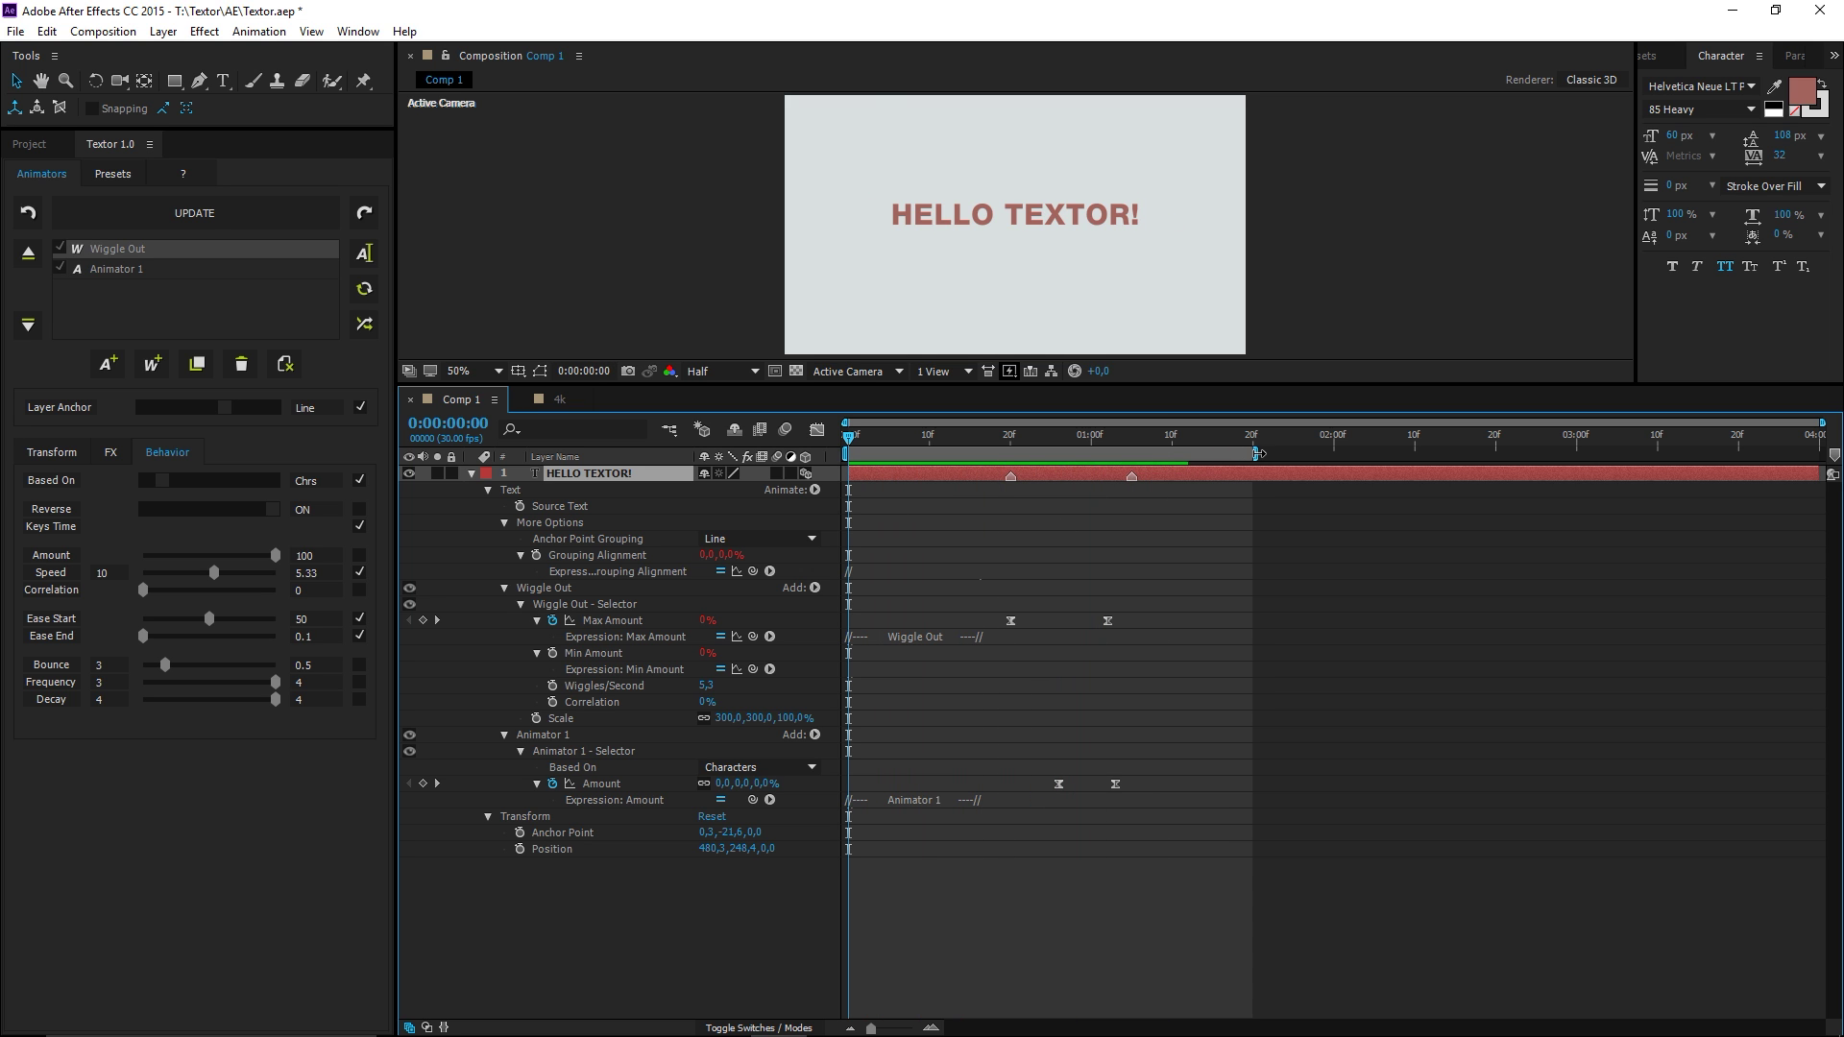
key("space")
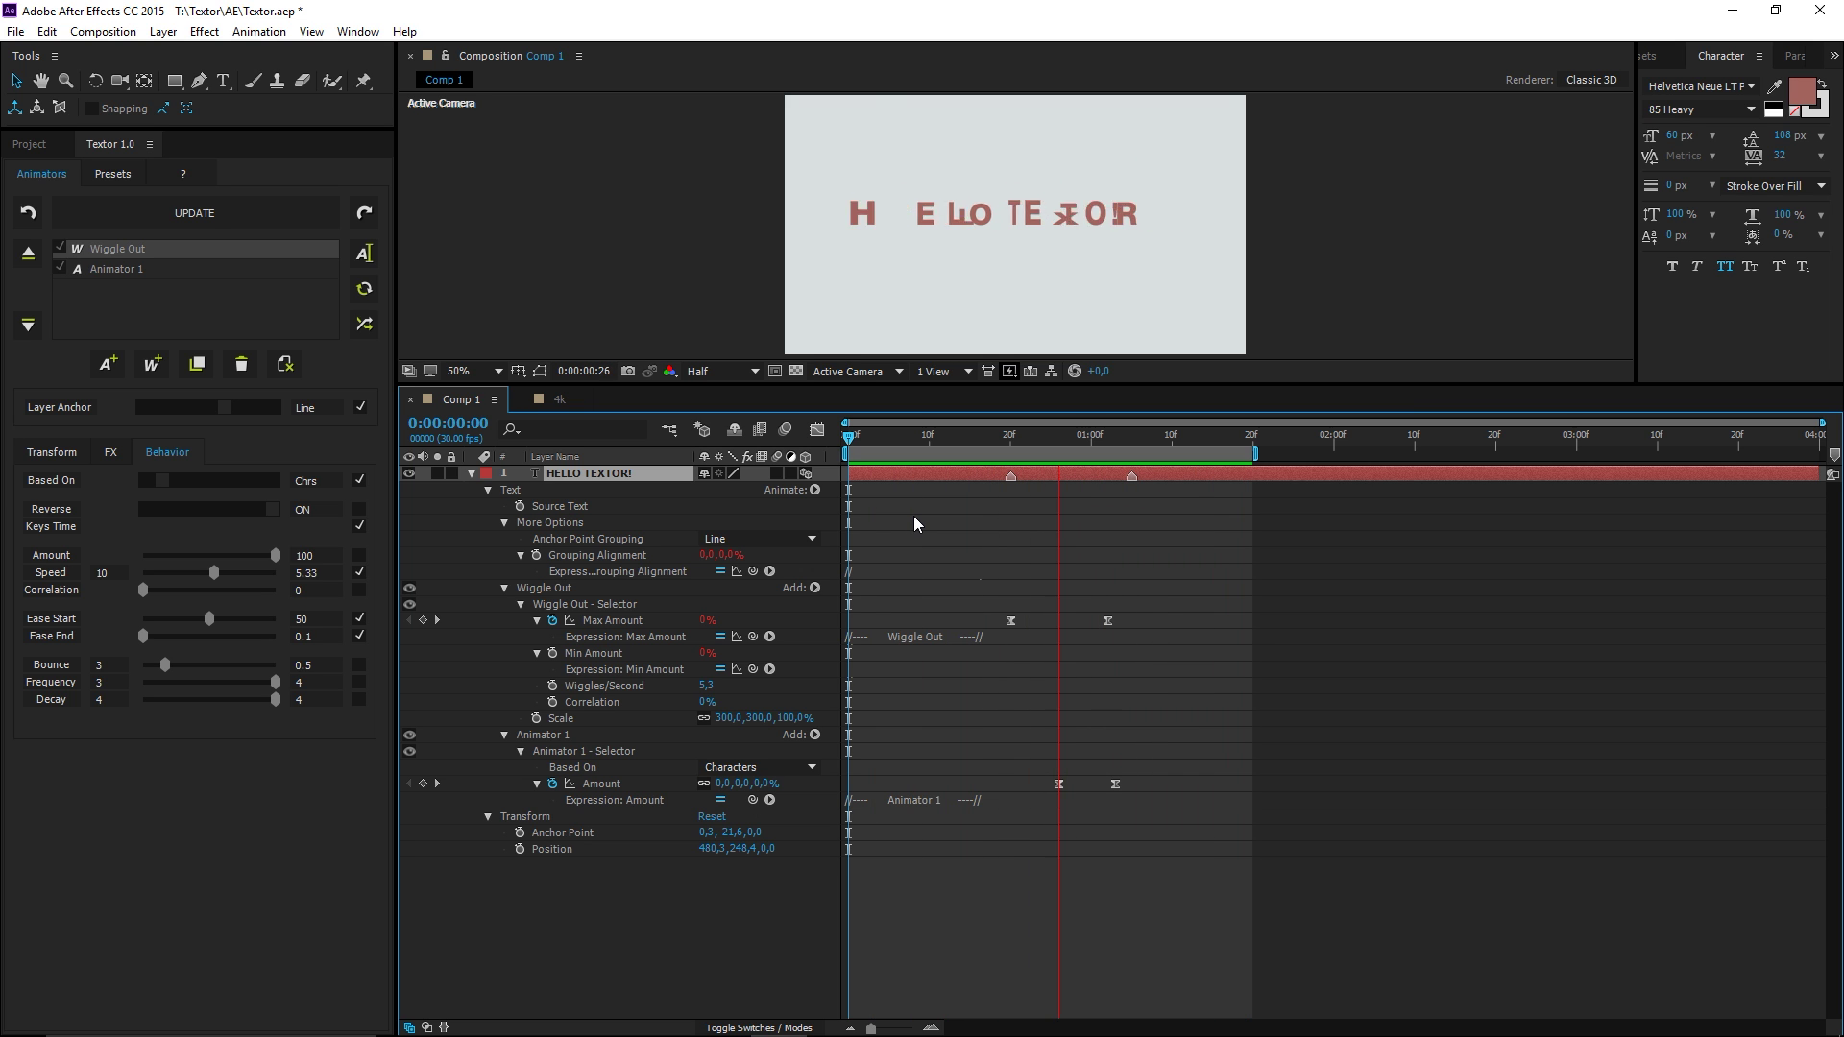
key("space")
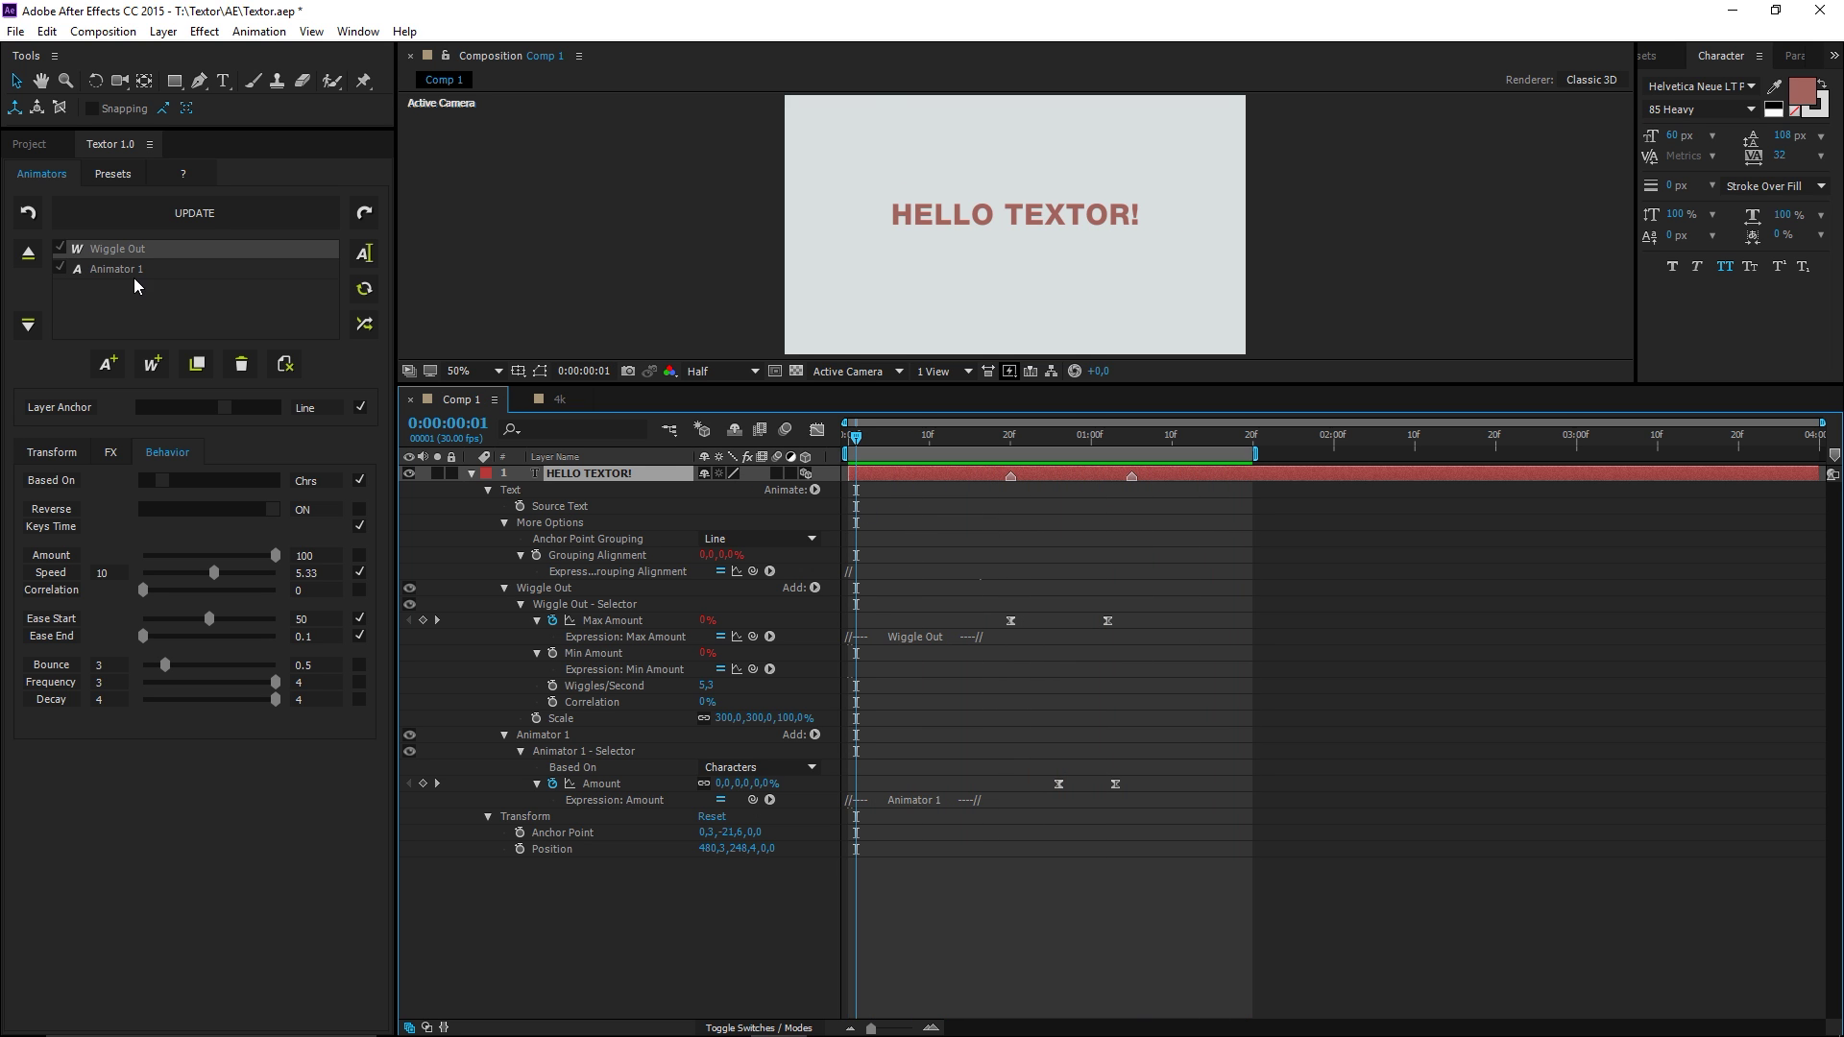
left_click(211, 270)
- Rename Animator 1 to 'Opacity Out'
left_click(364, 256)
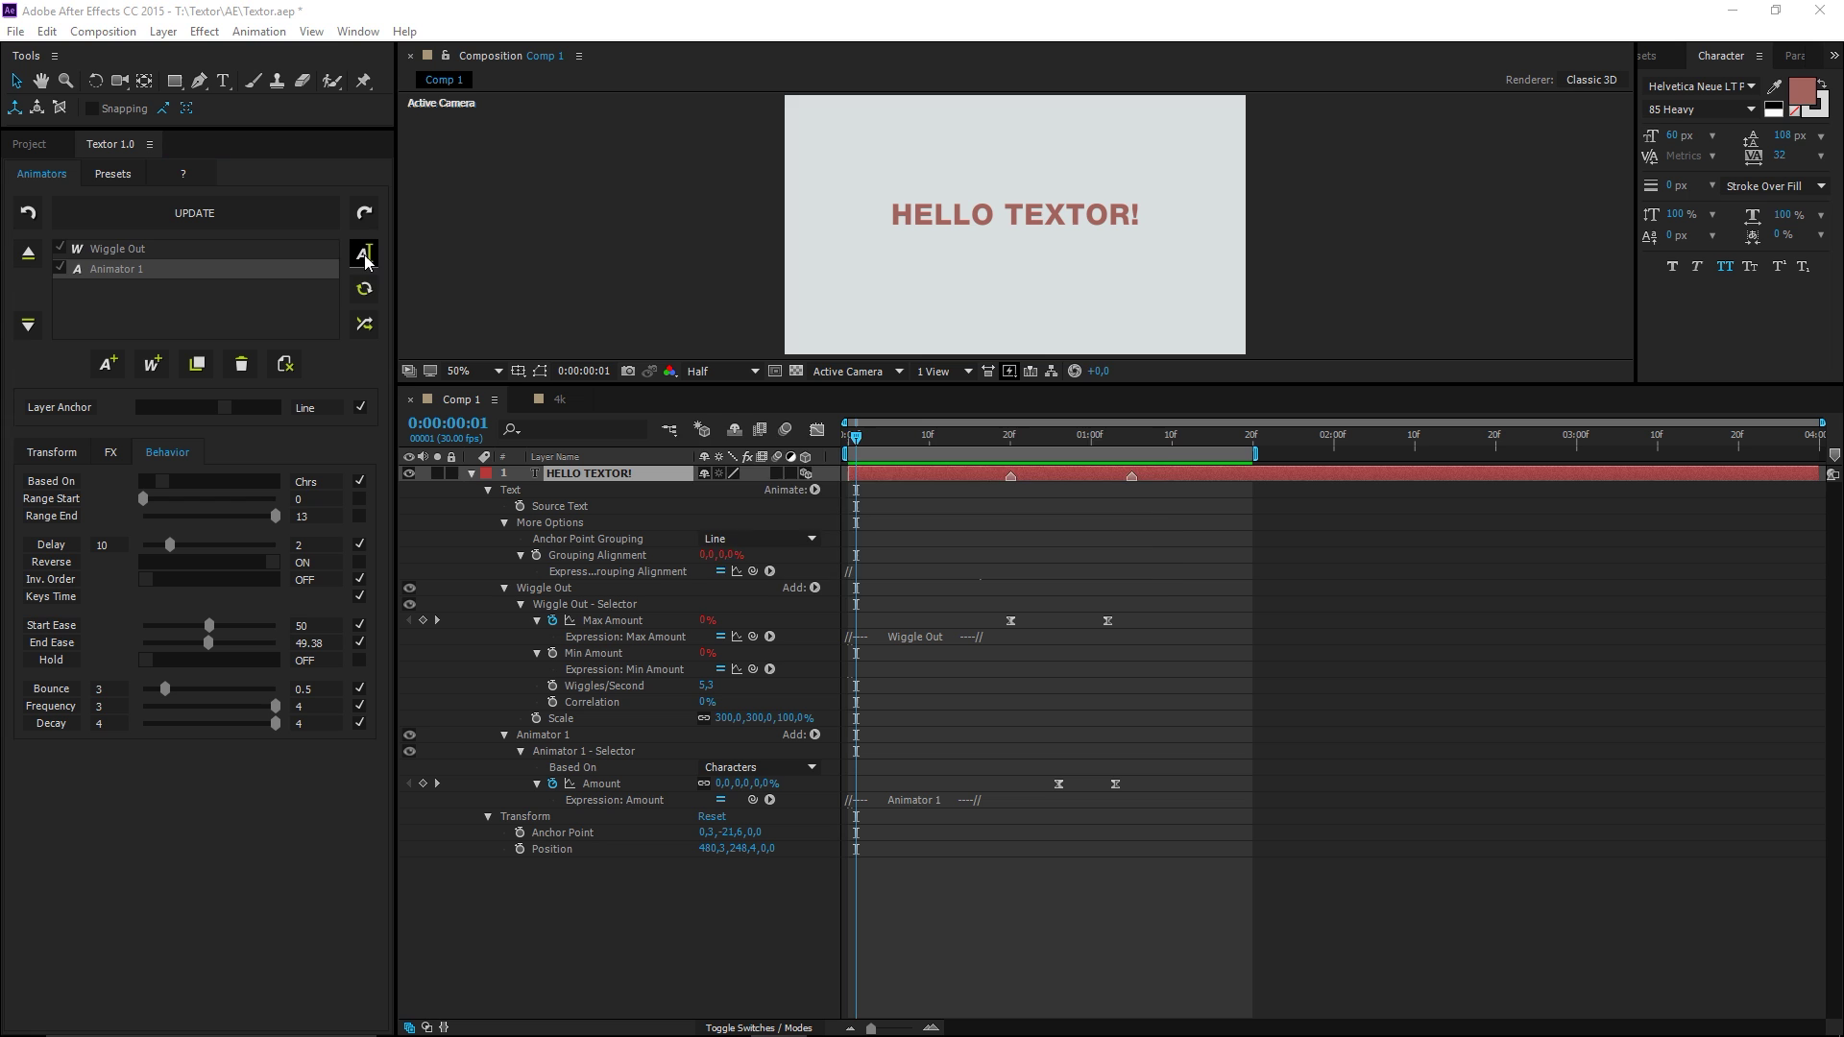
type("Opacity")
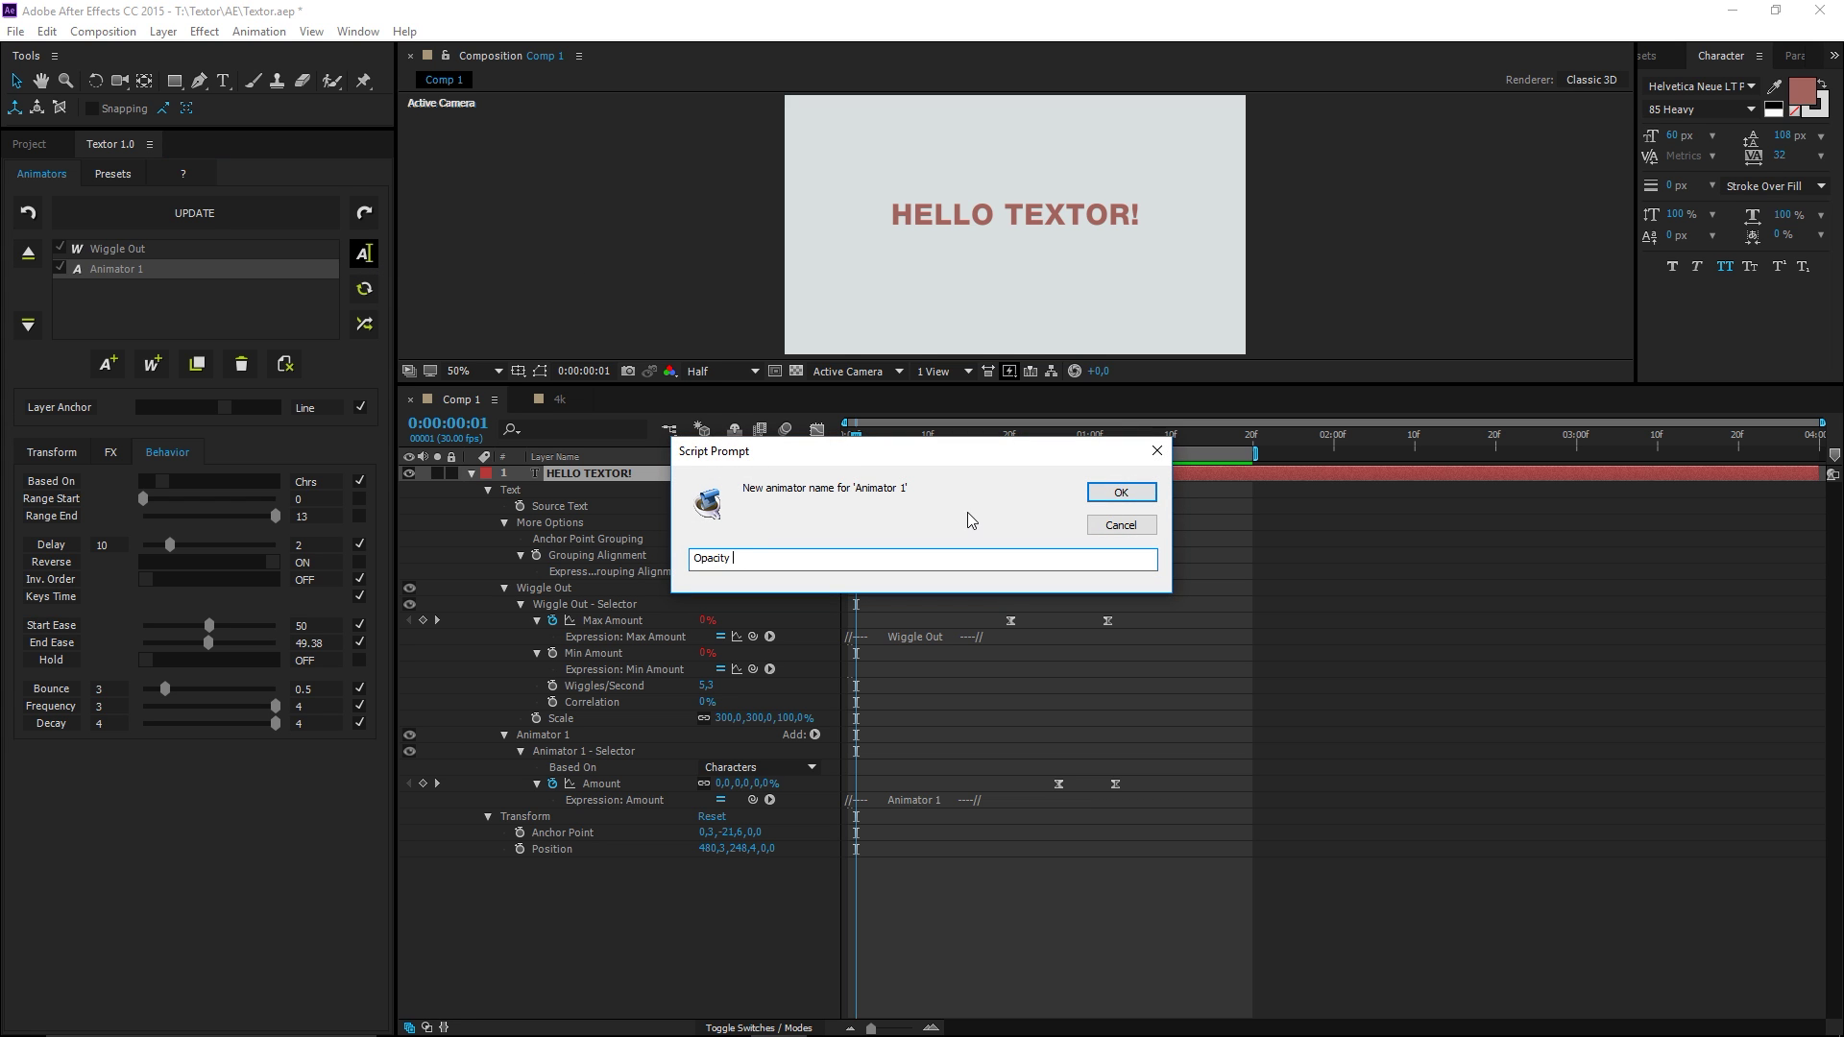
type(" Out")
left_click(1120, 492)
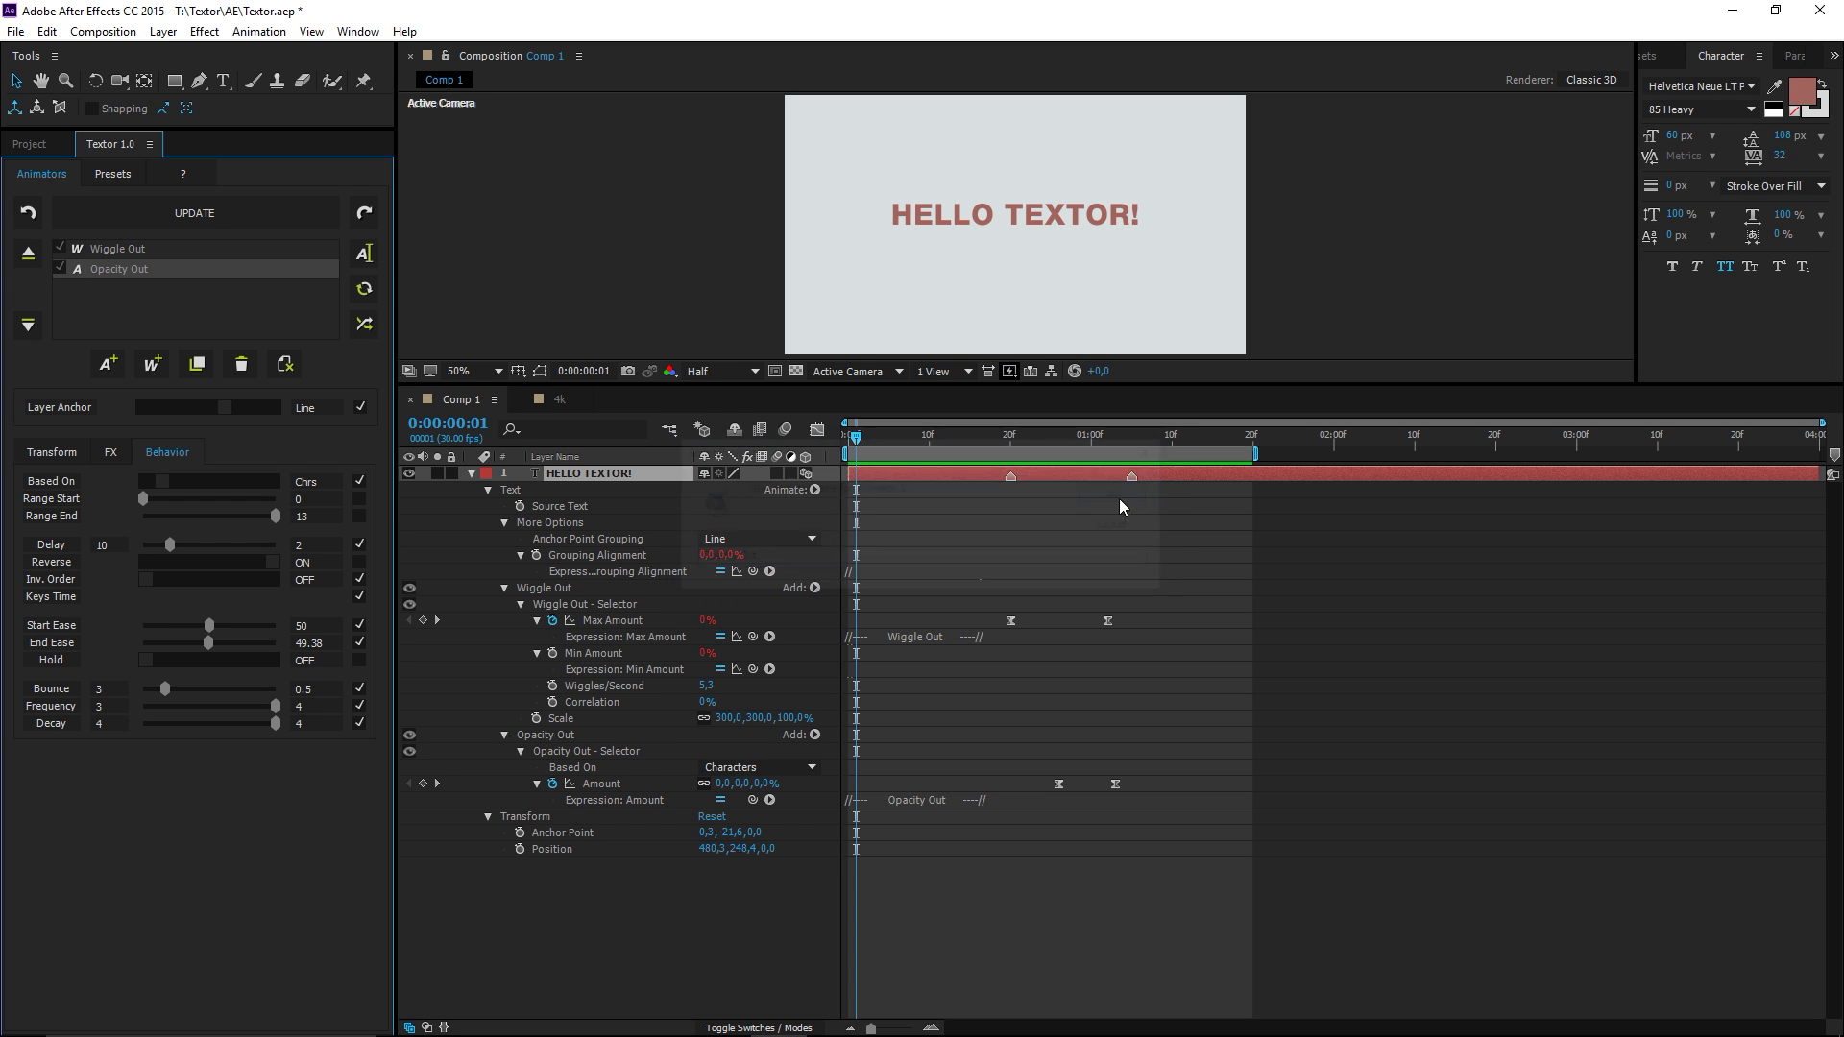
- Save the current animators as the preset 'My Anim Out'
left_click(113, 174)
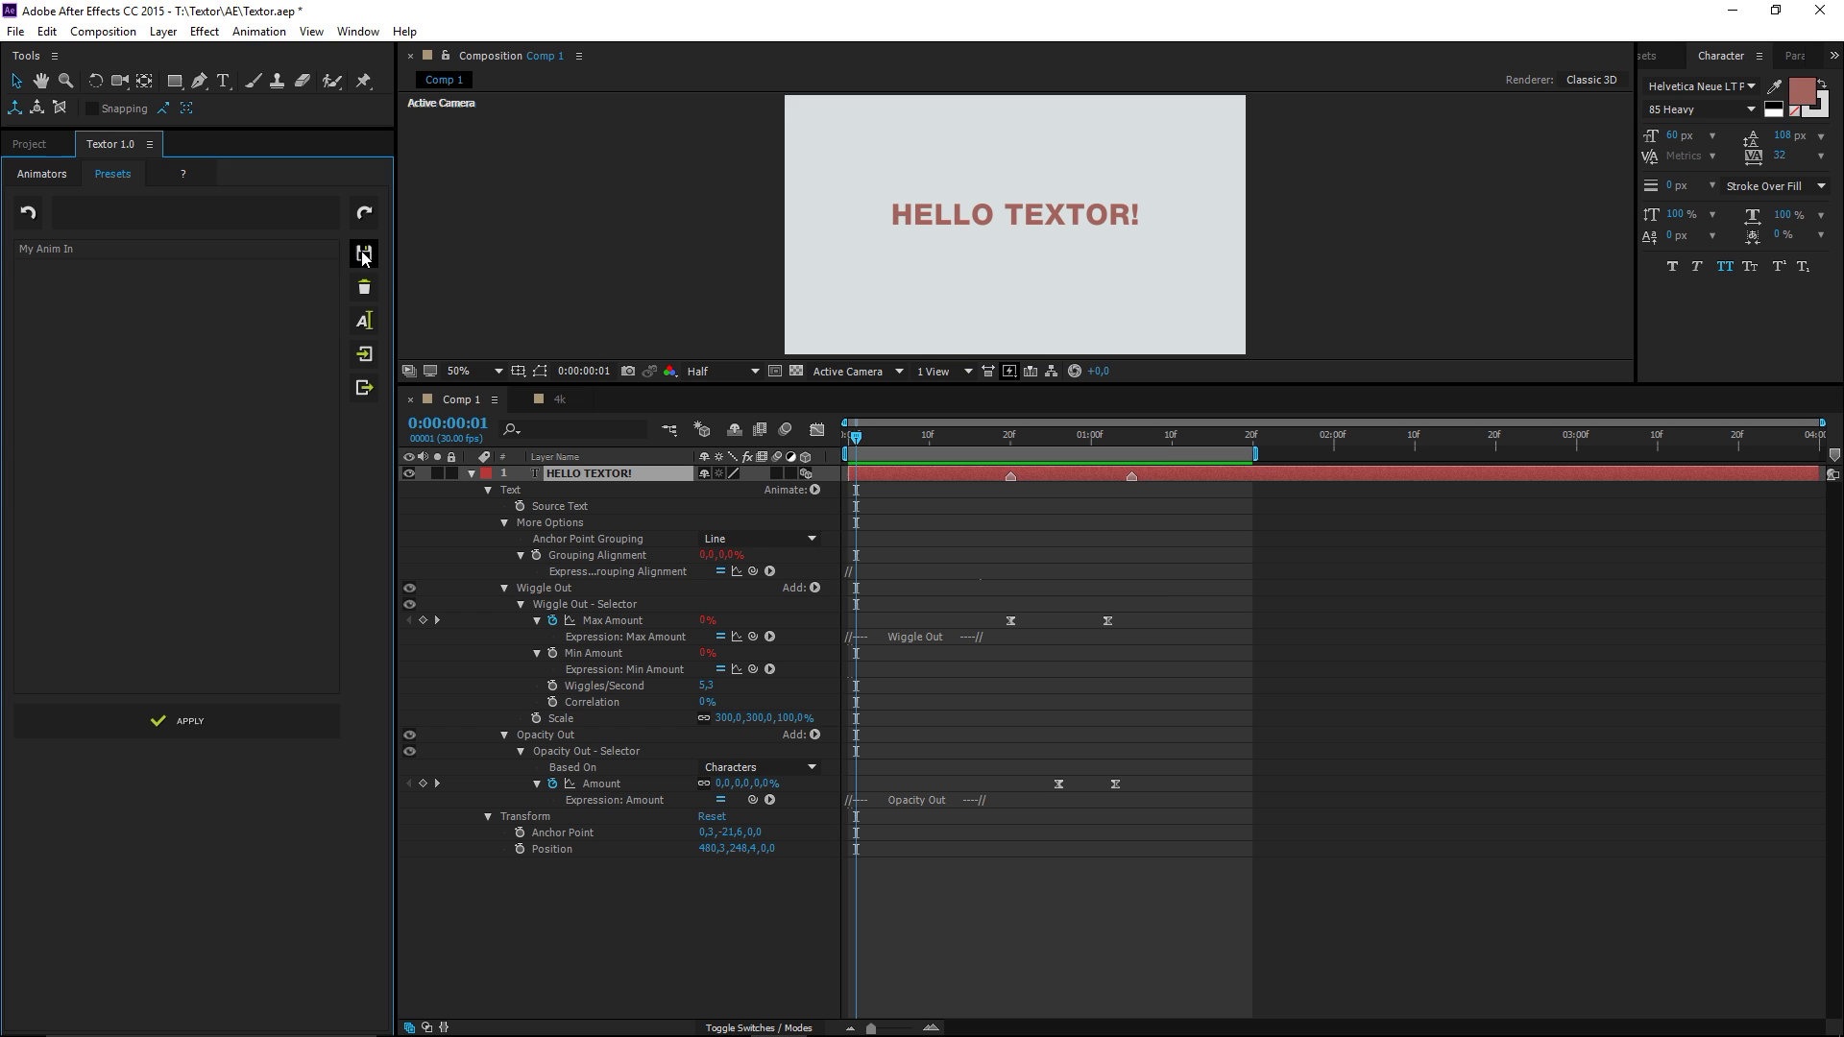
left_click(363, 255)
type("My A")
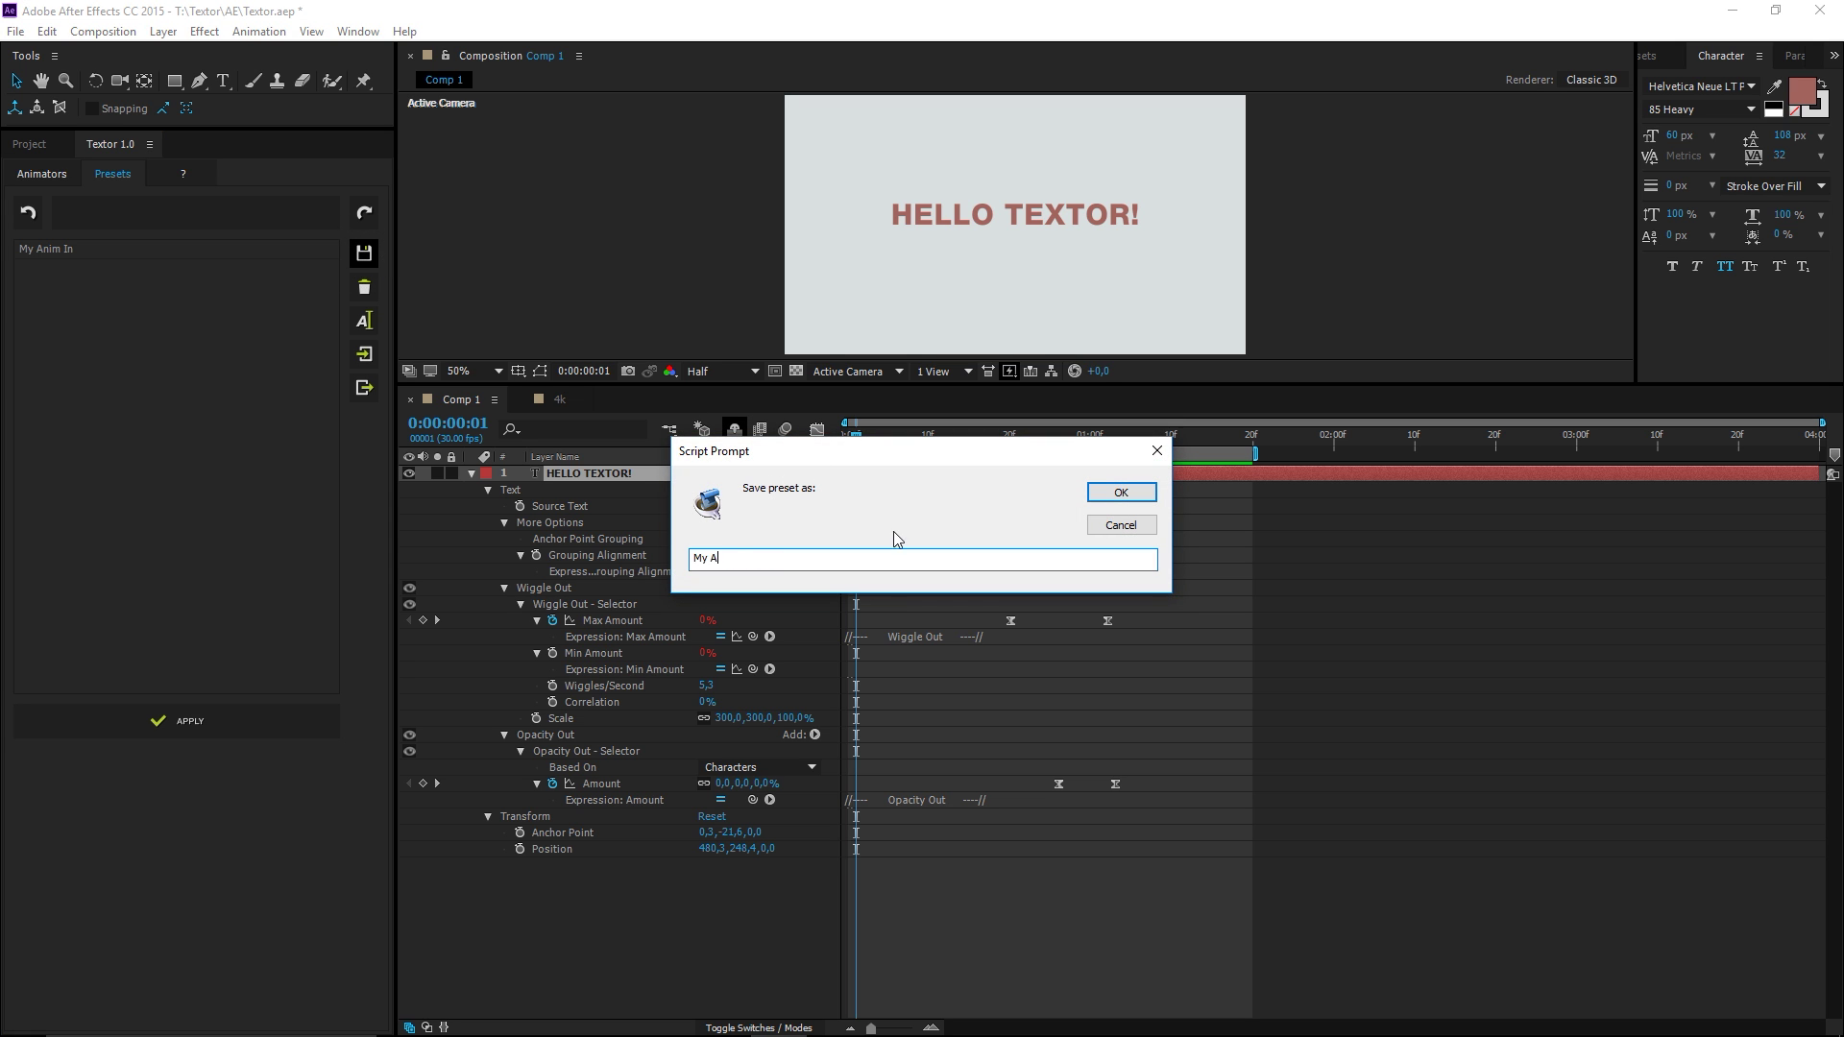
type("nim Out")
left_click(1120, 493)
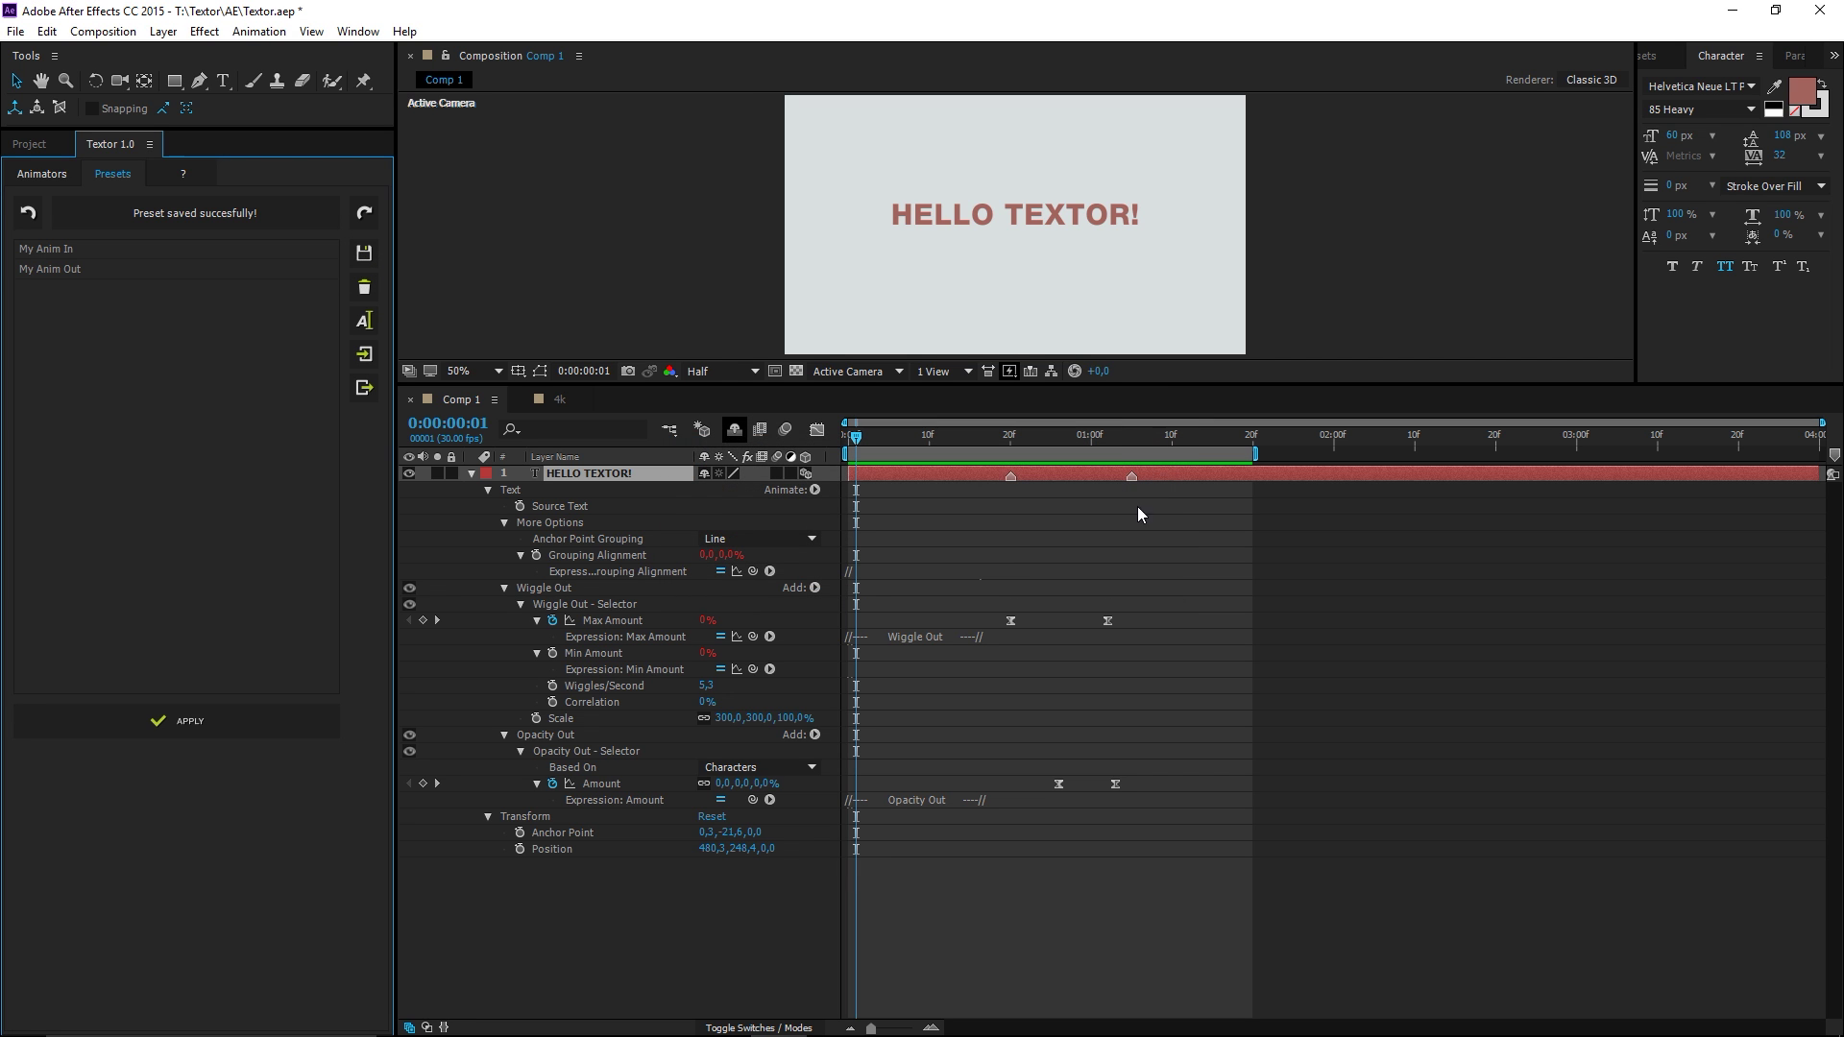
- Remove all animators from the HELLO TEXTOR! layer
left_click(41, 181)
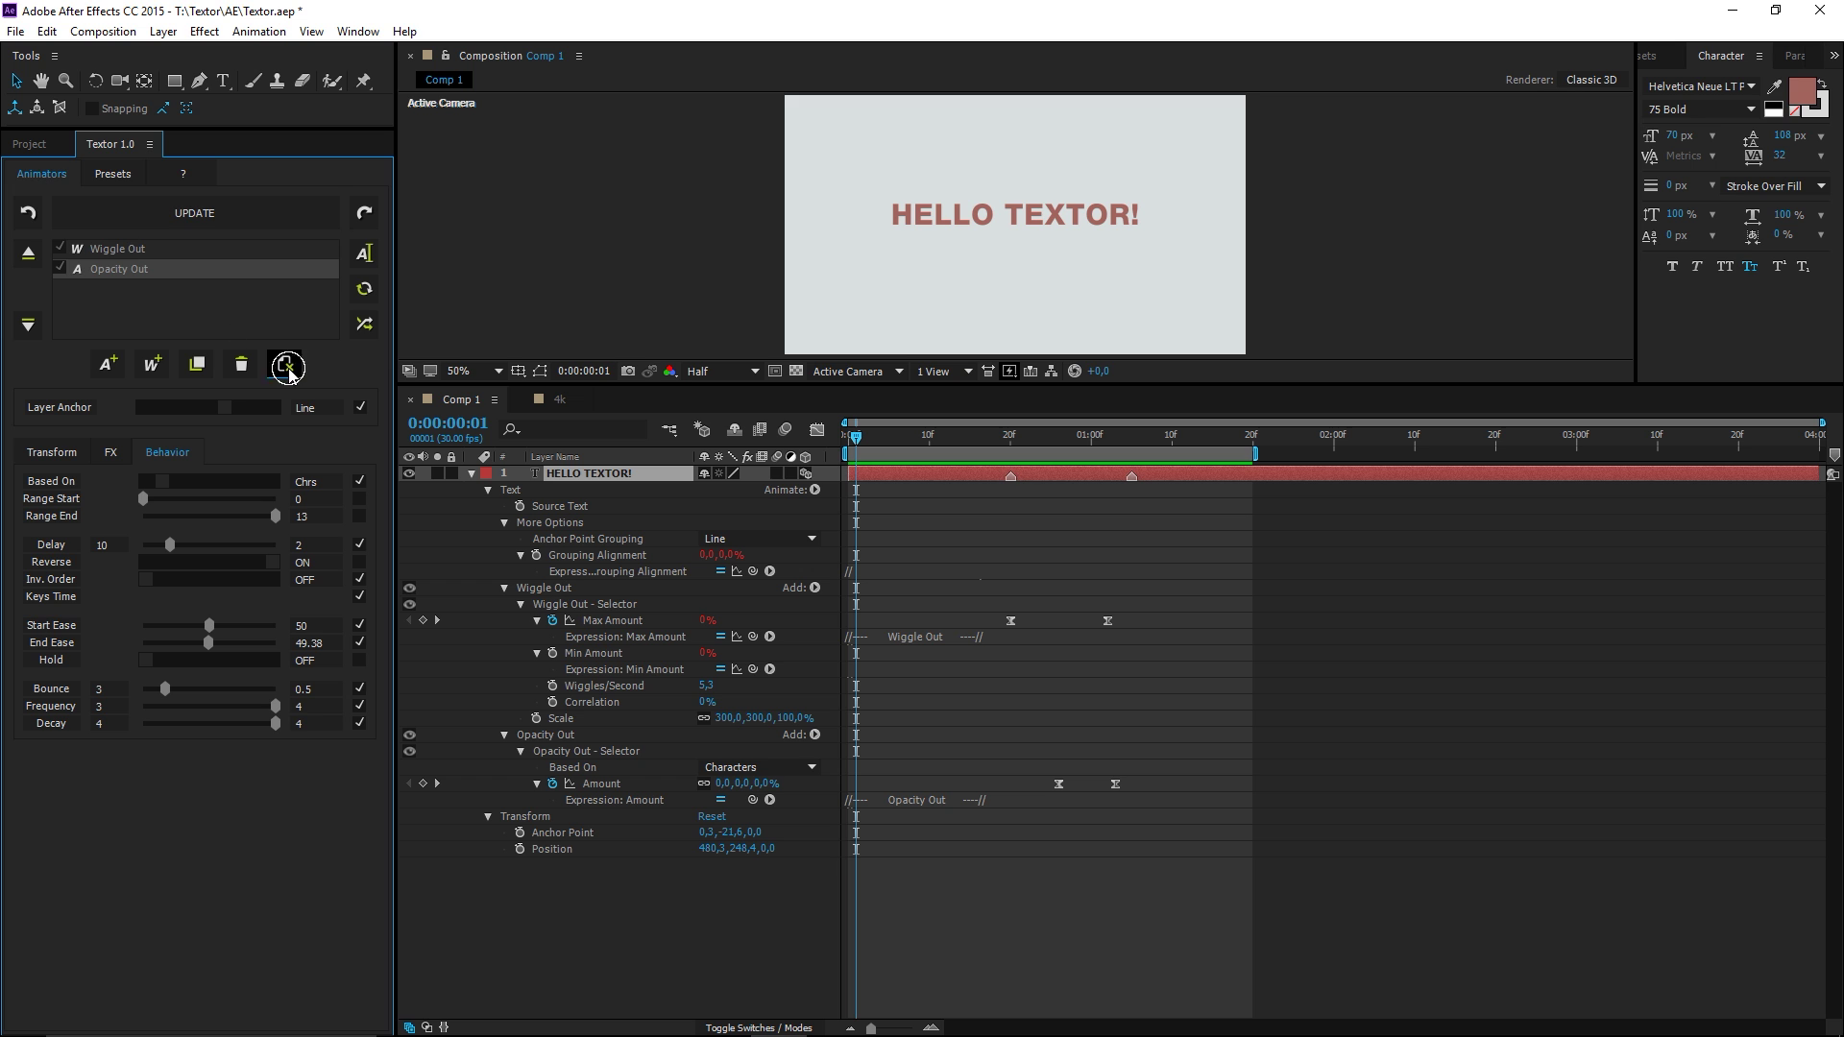
left_click(285, 364)
left_click(926, 600)
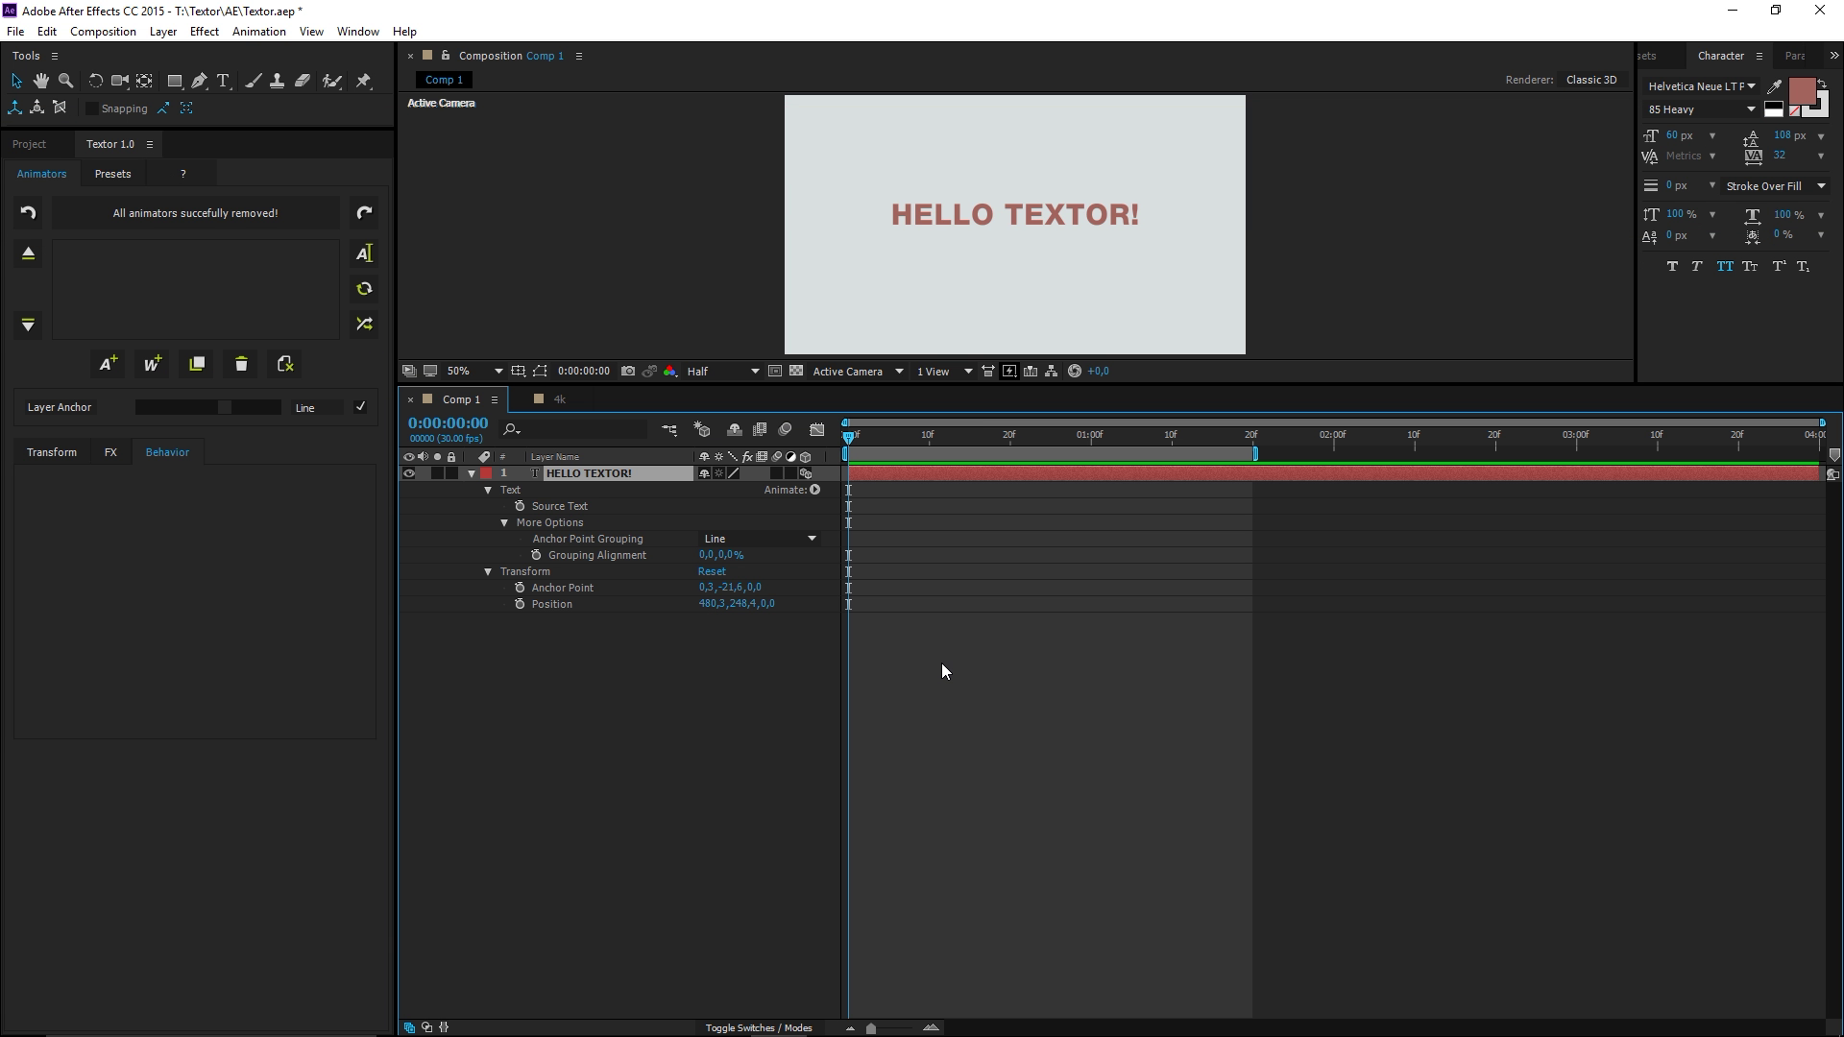
- Apply the 'My Anim In' preset to the HELLO TEXTOR! layer
left_click(126, 169)
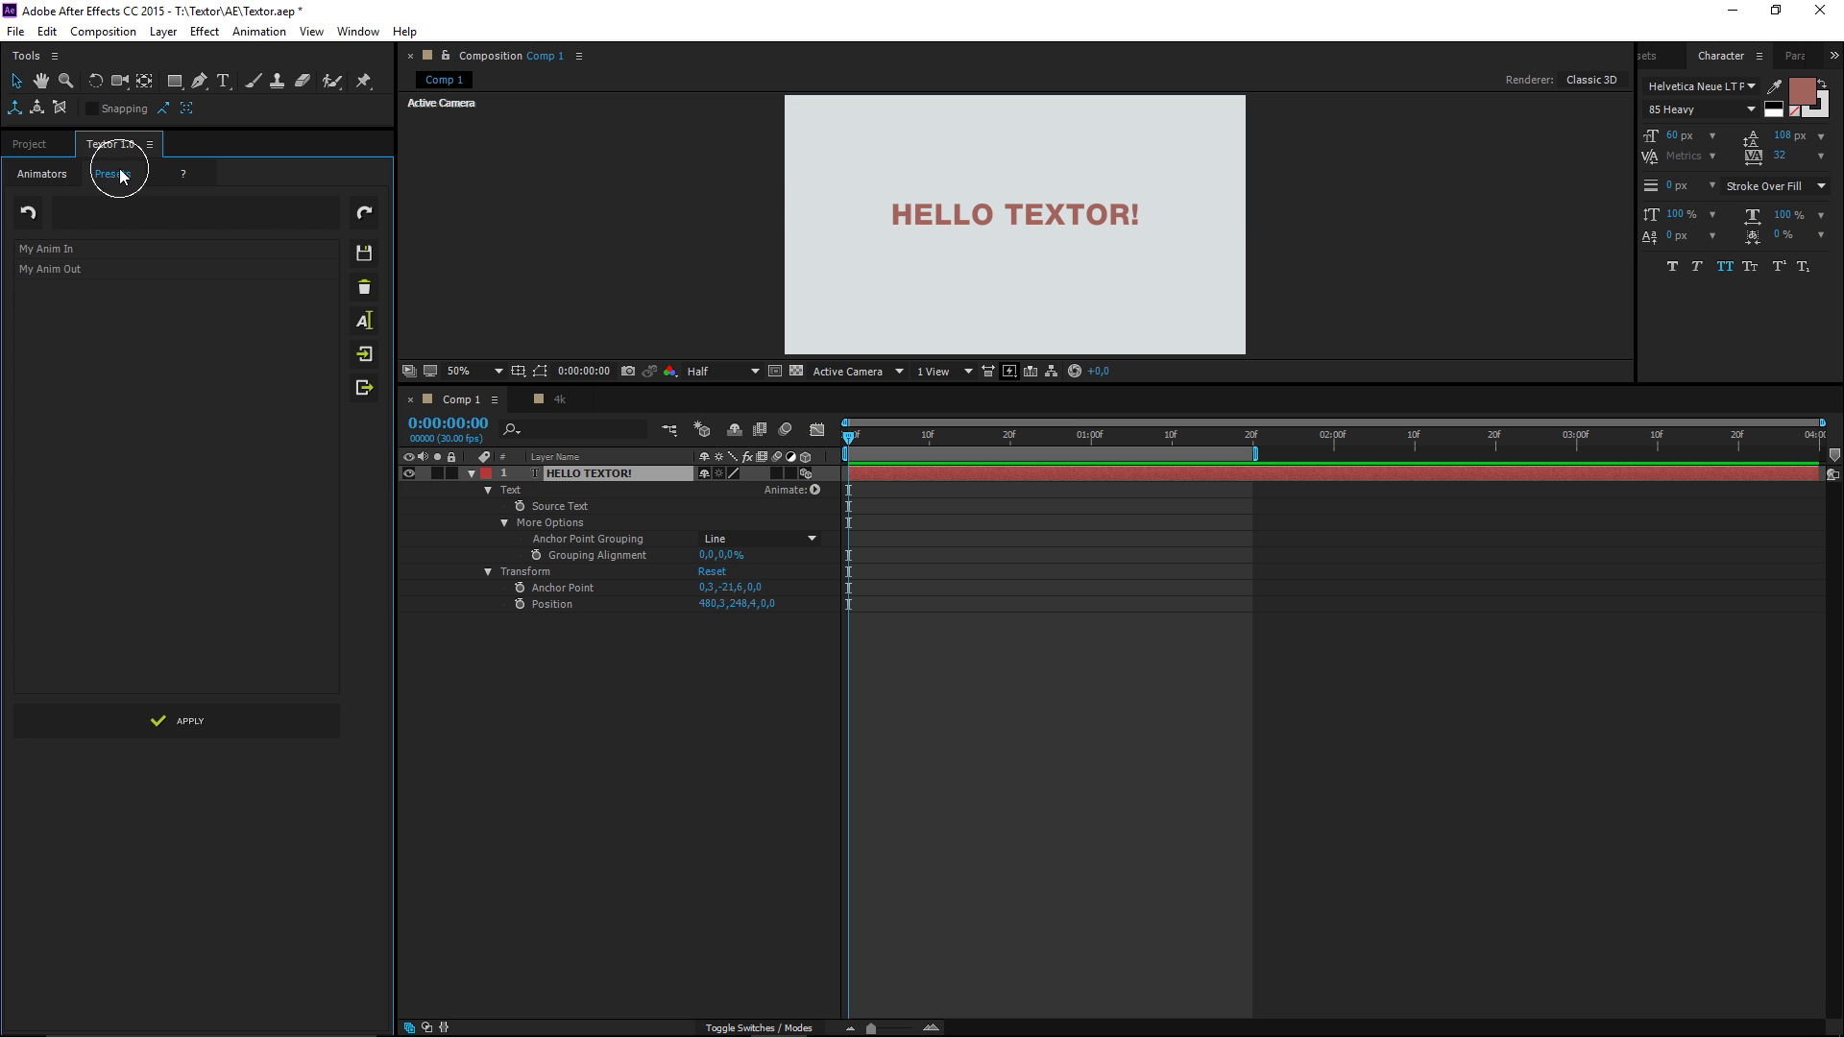
left_click(67, 247)
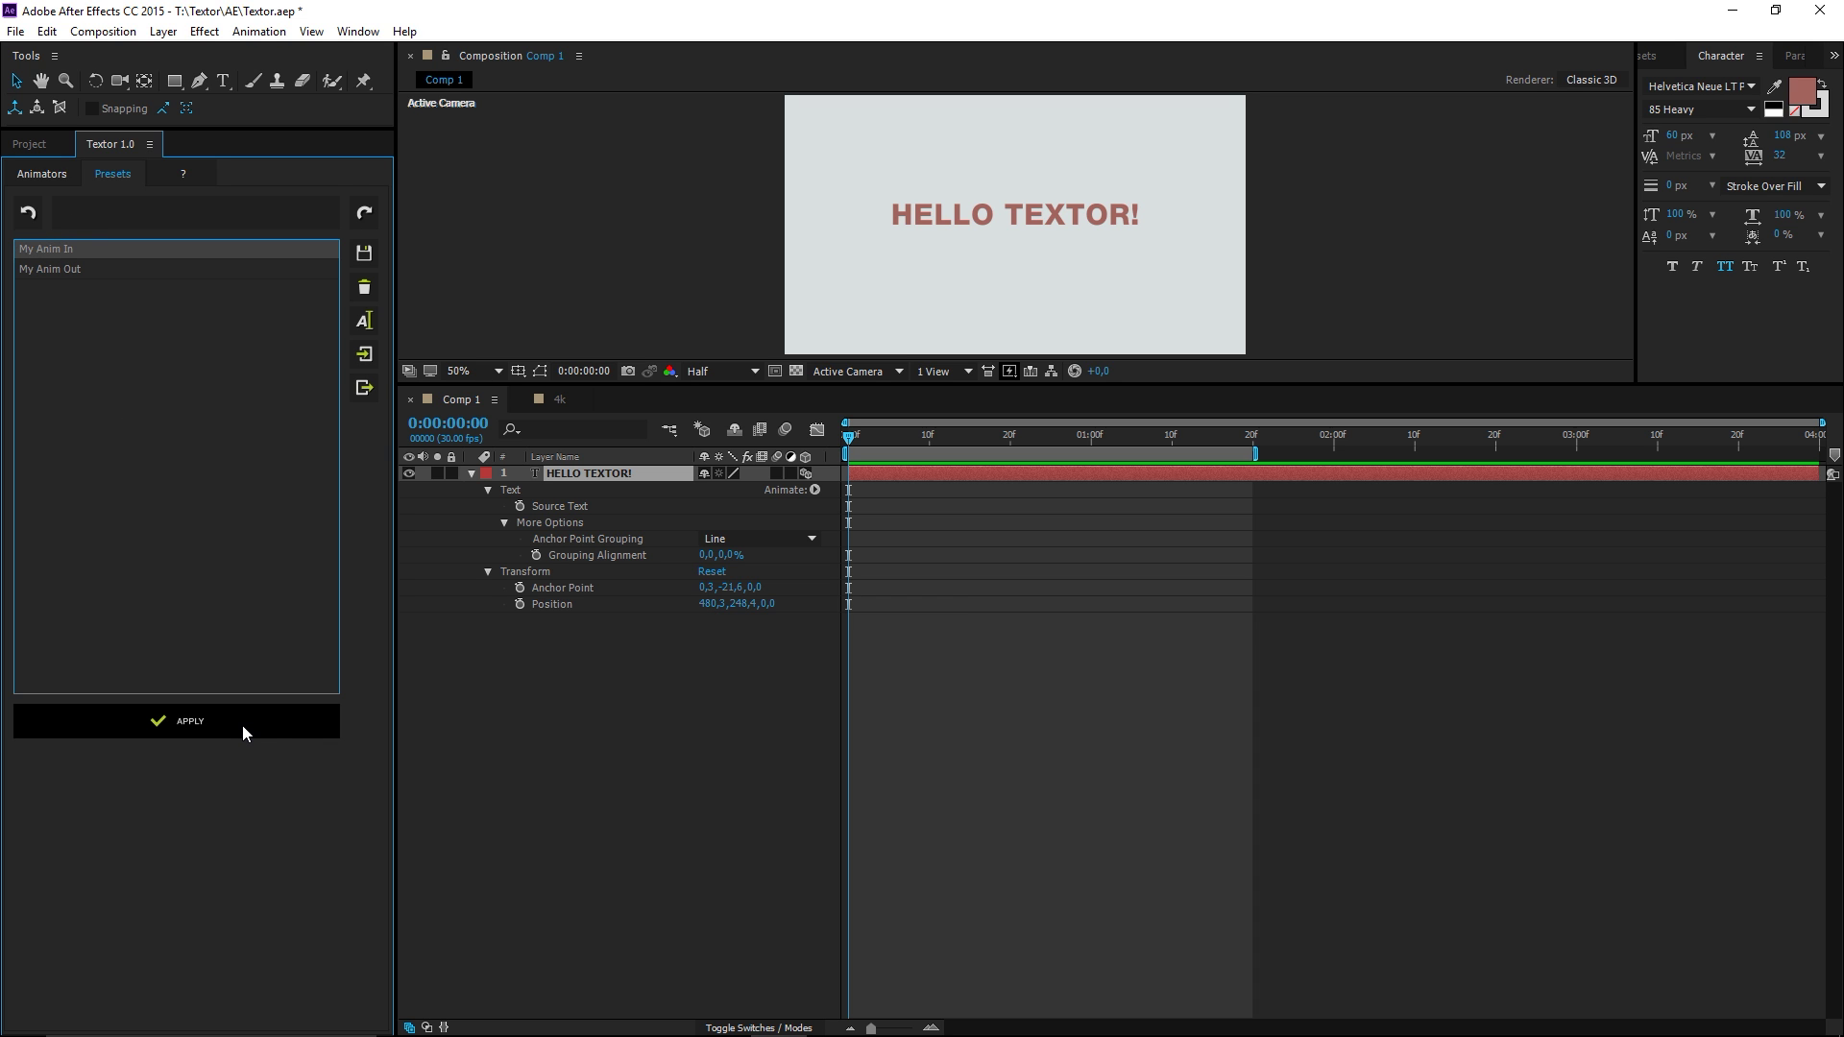
double_click(62, 251)
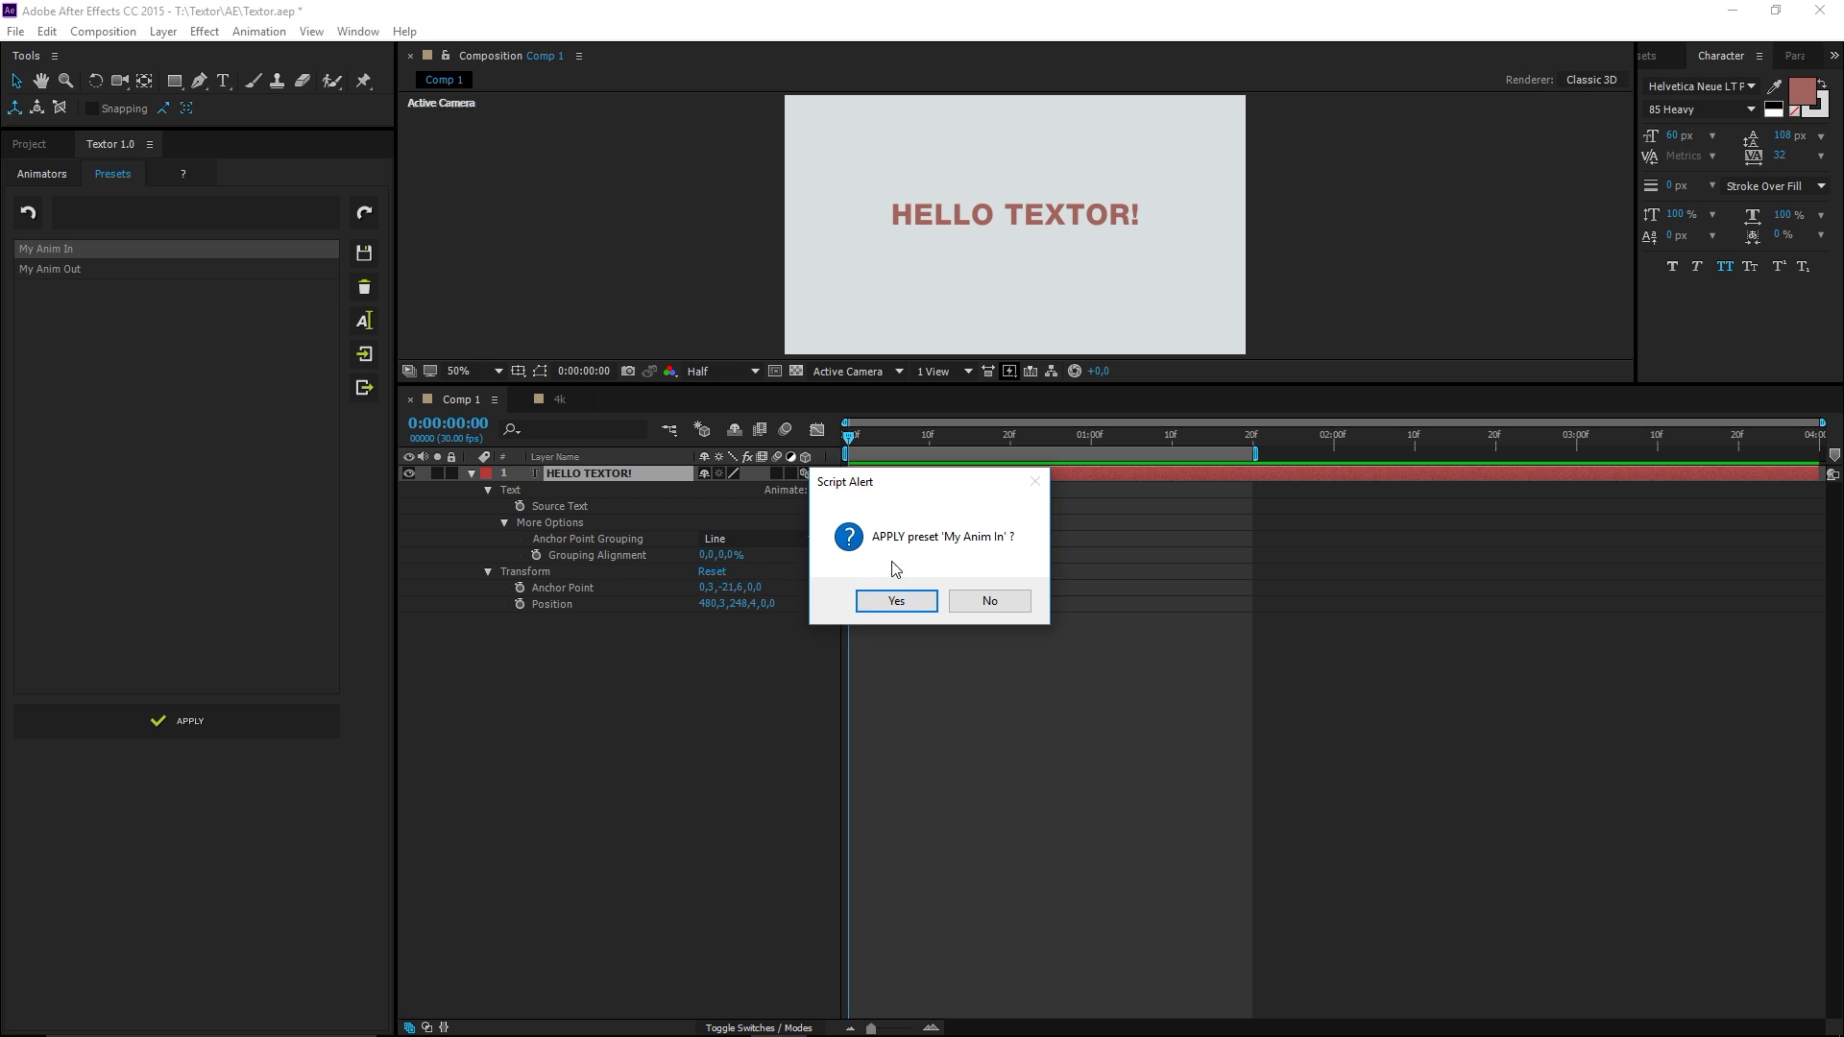
left_click(893, 601)
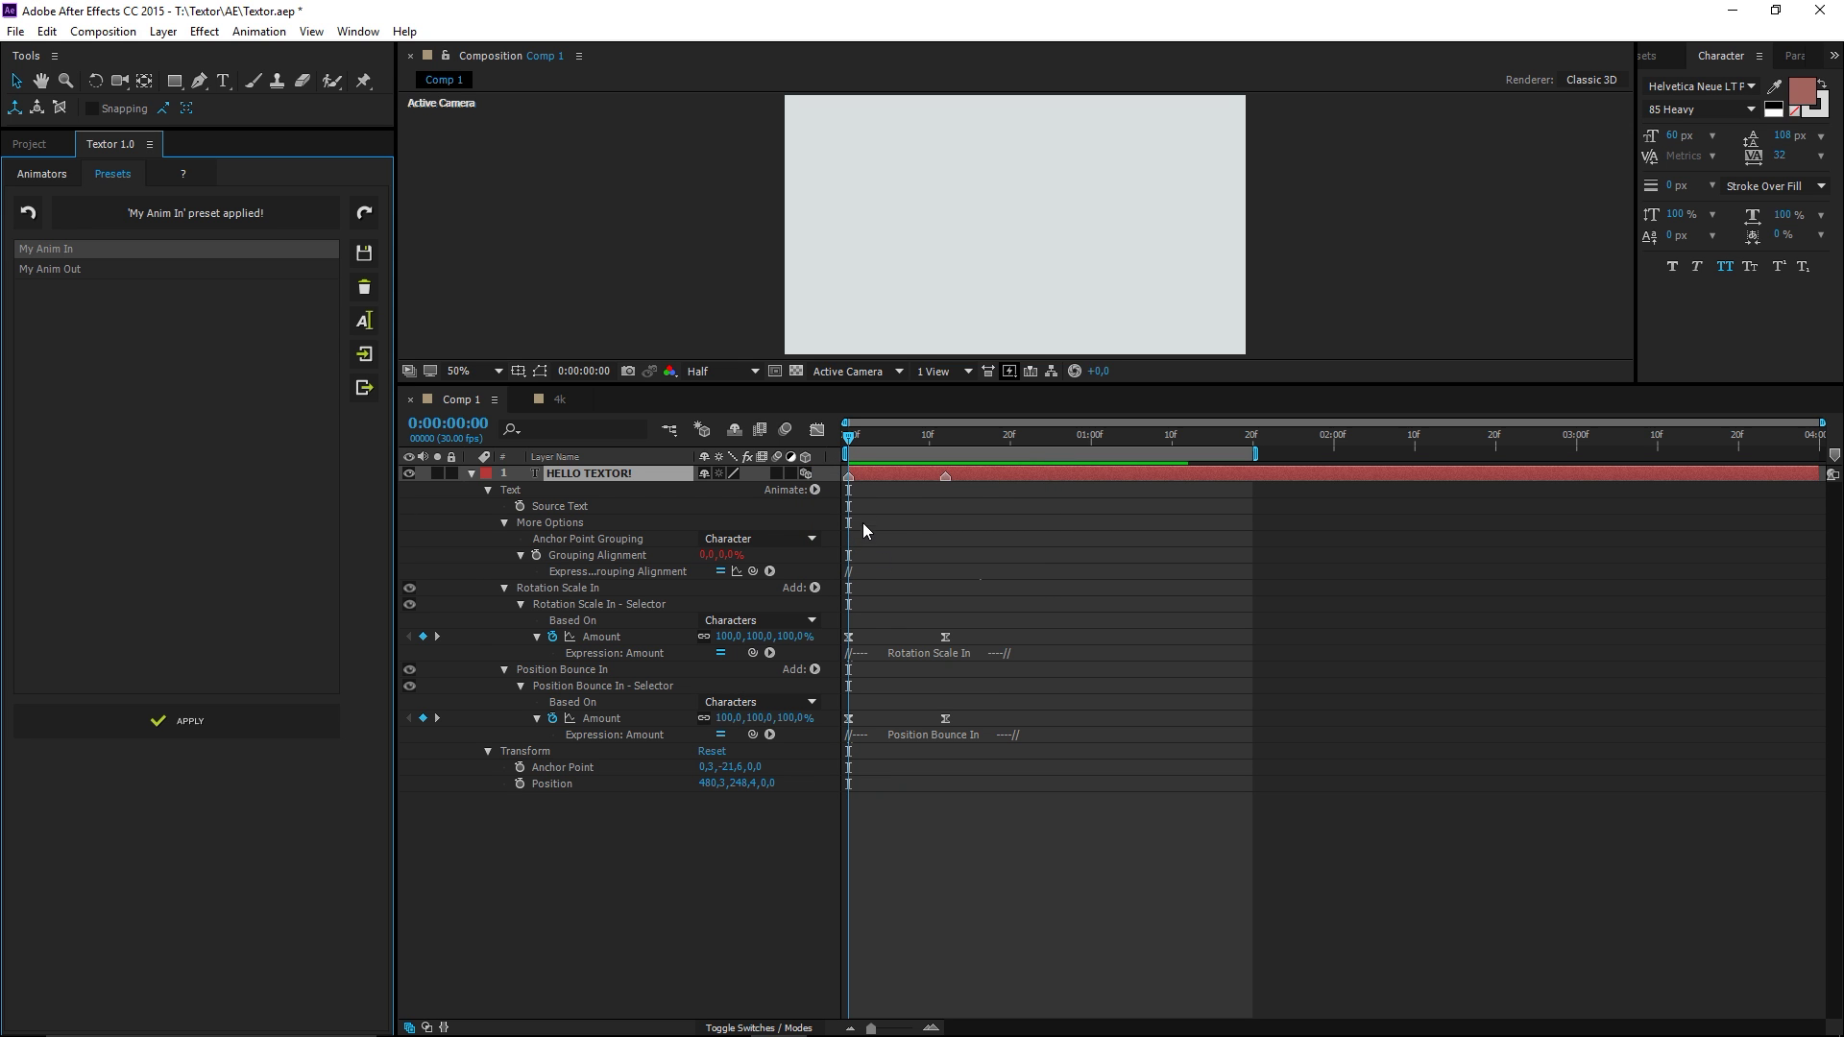
- Preview the intro animation and set the current time to 0:00:01:06
left_click(849, 439)
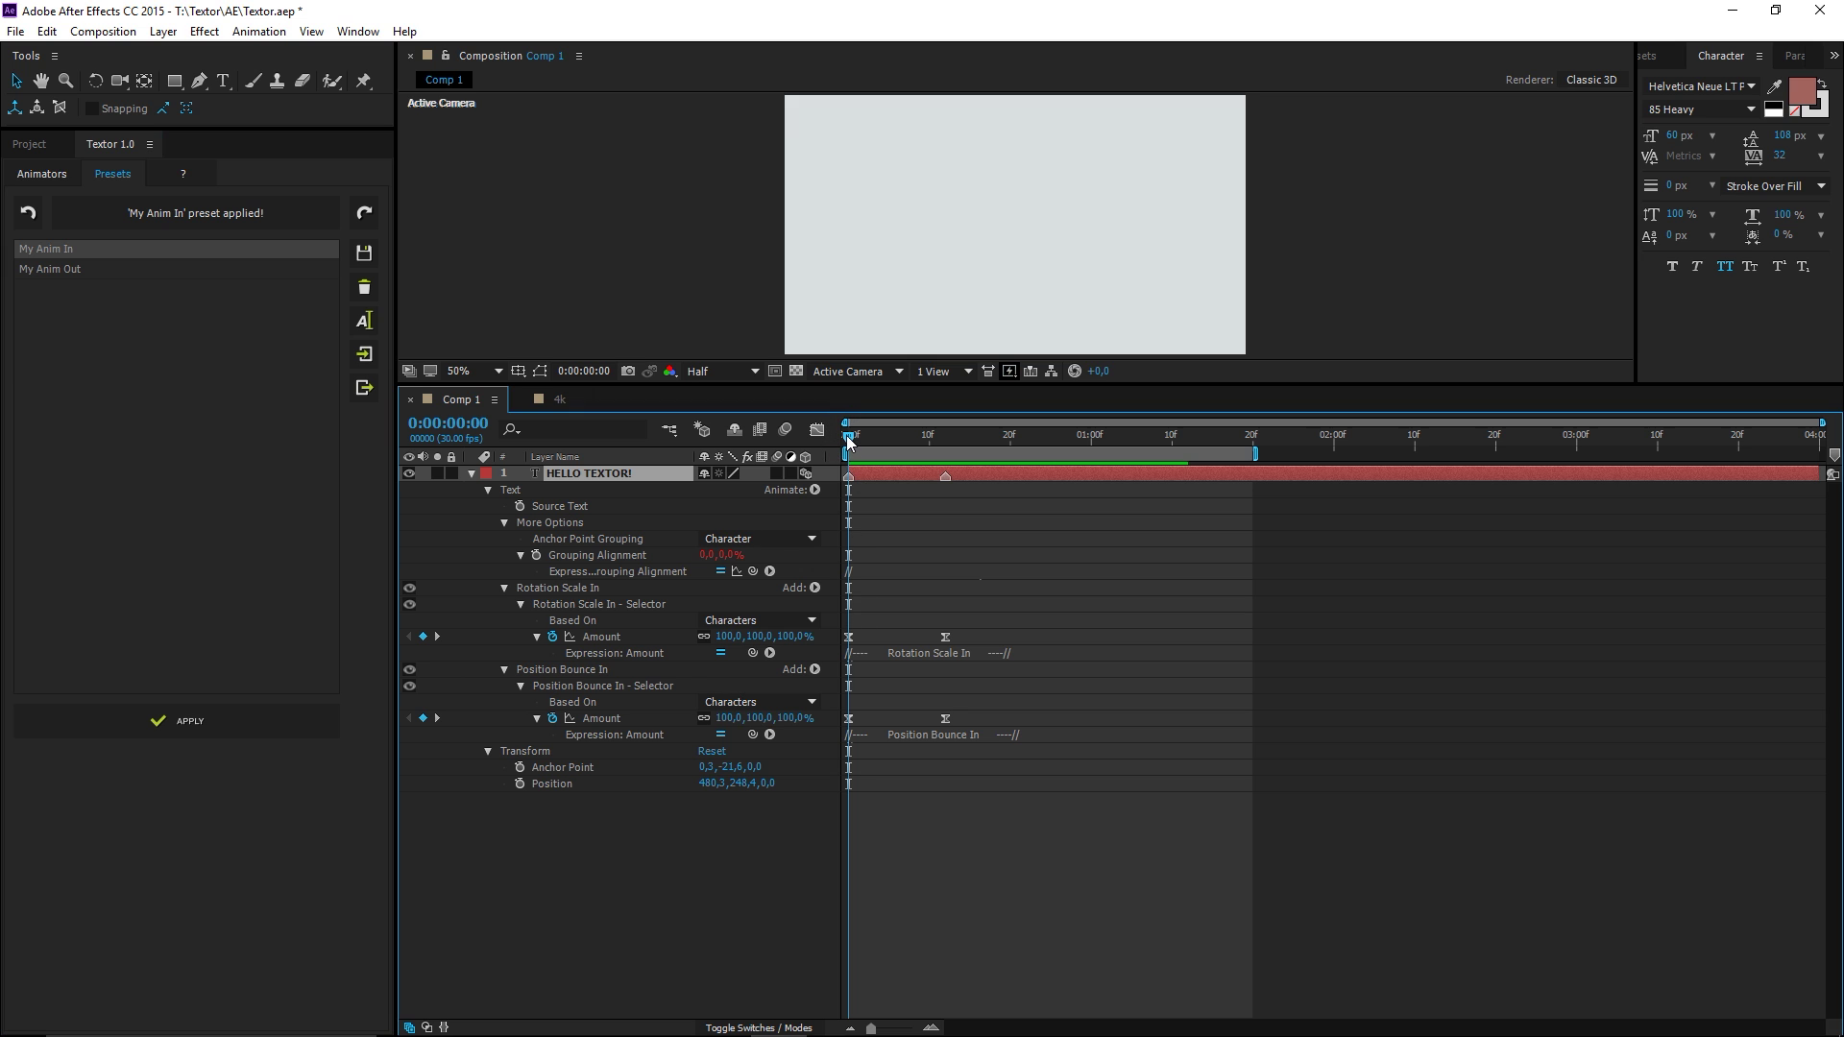
key("space")
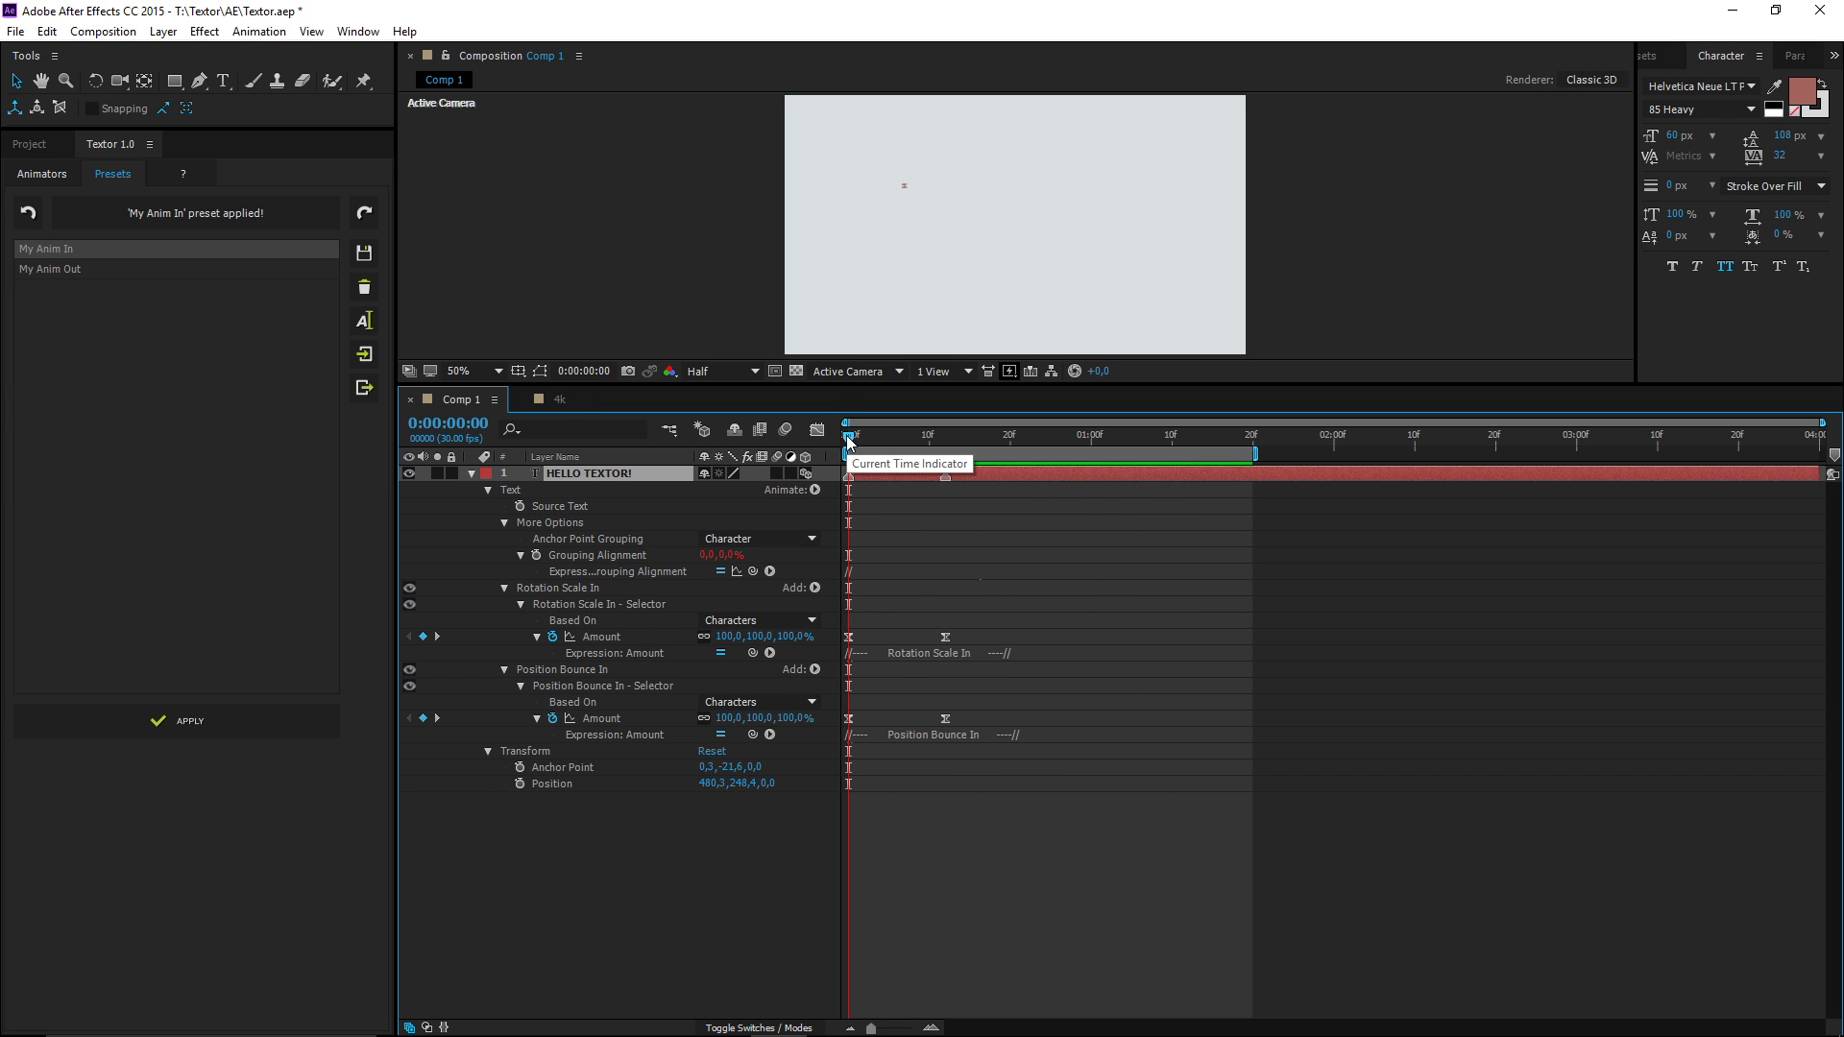
key("space")
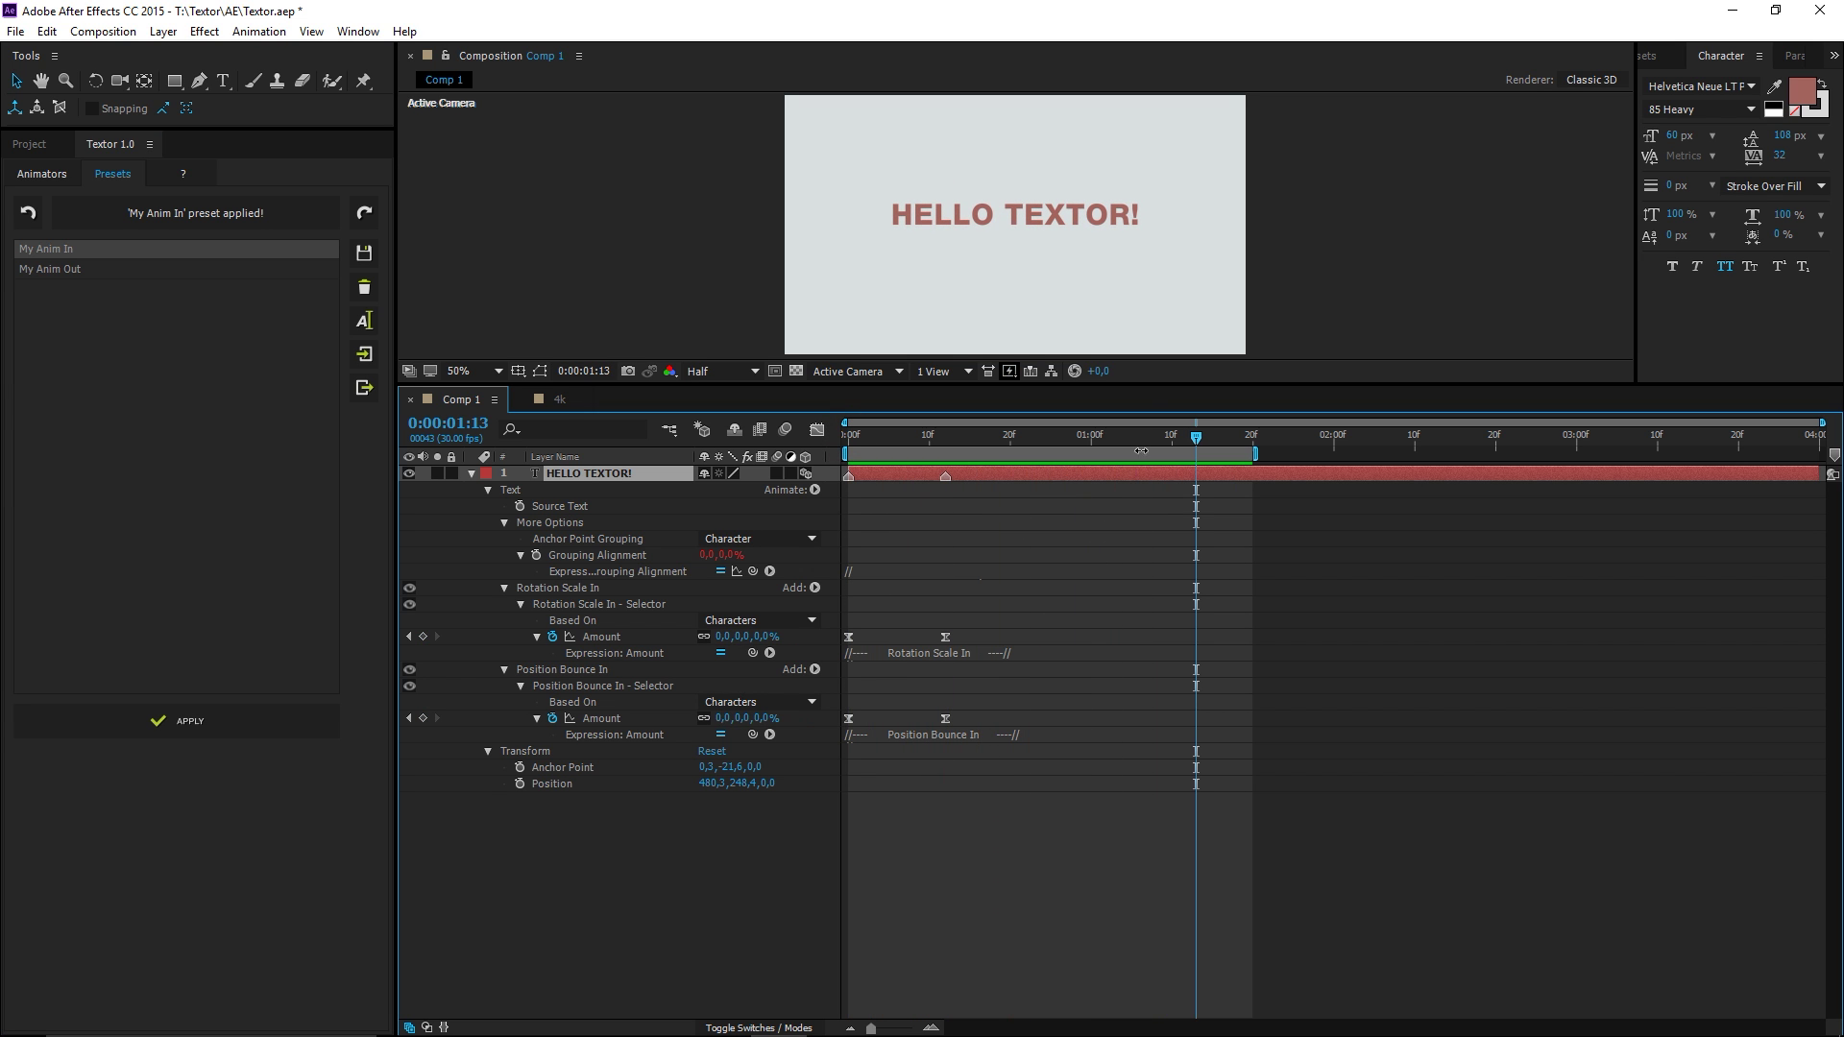
left_click_drag(1146, 447, 1144, 448)
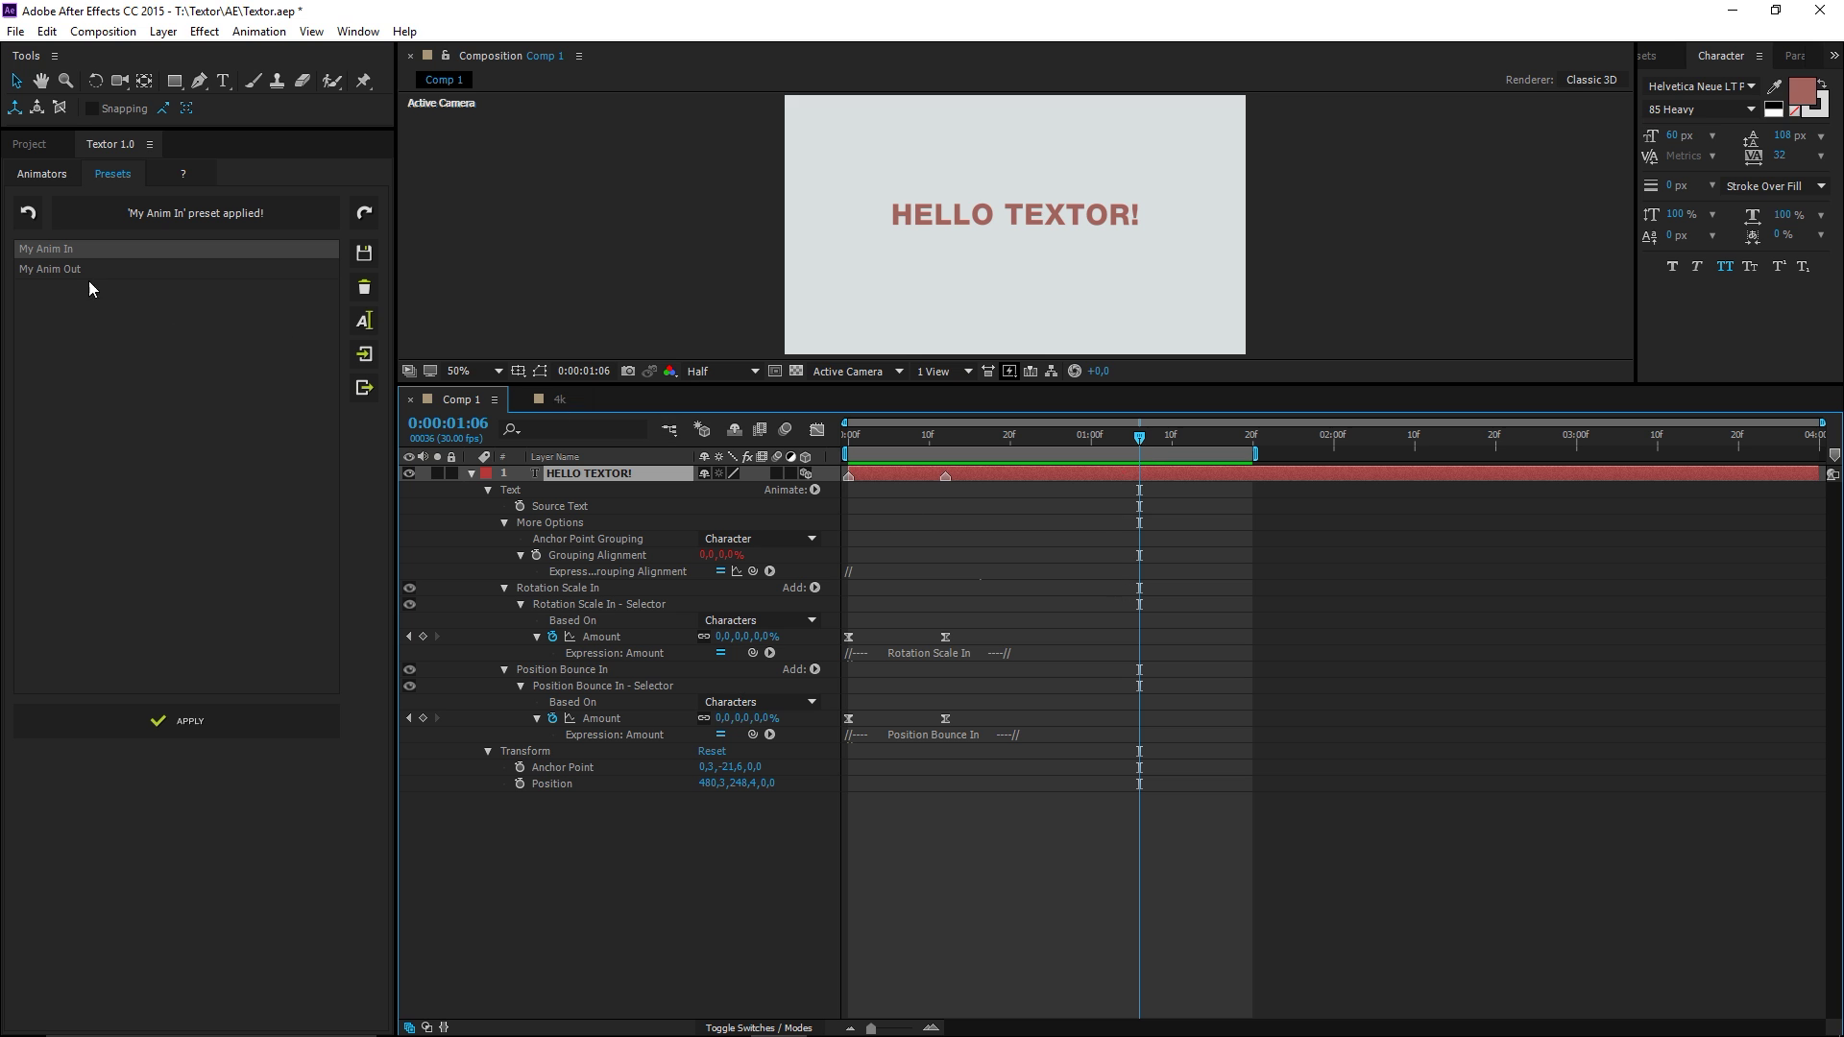
- Apply 'My Anim Out', preview from the start, and extend the work area further
double_click(60, 270)
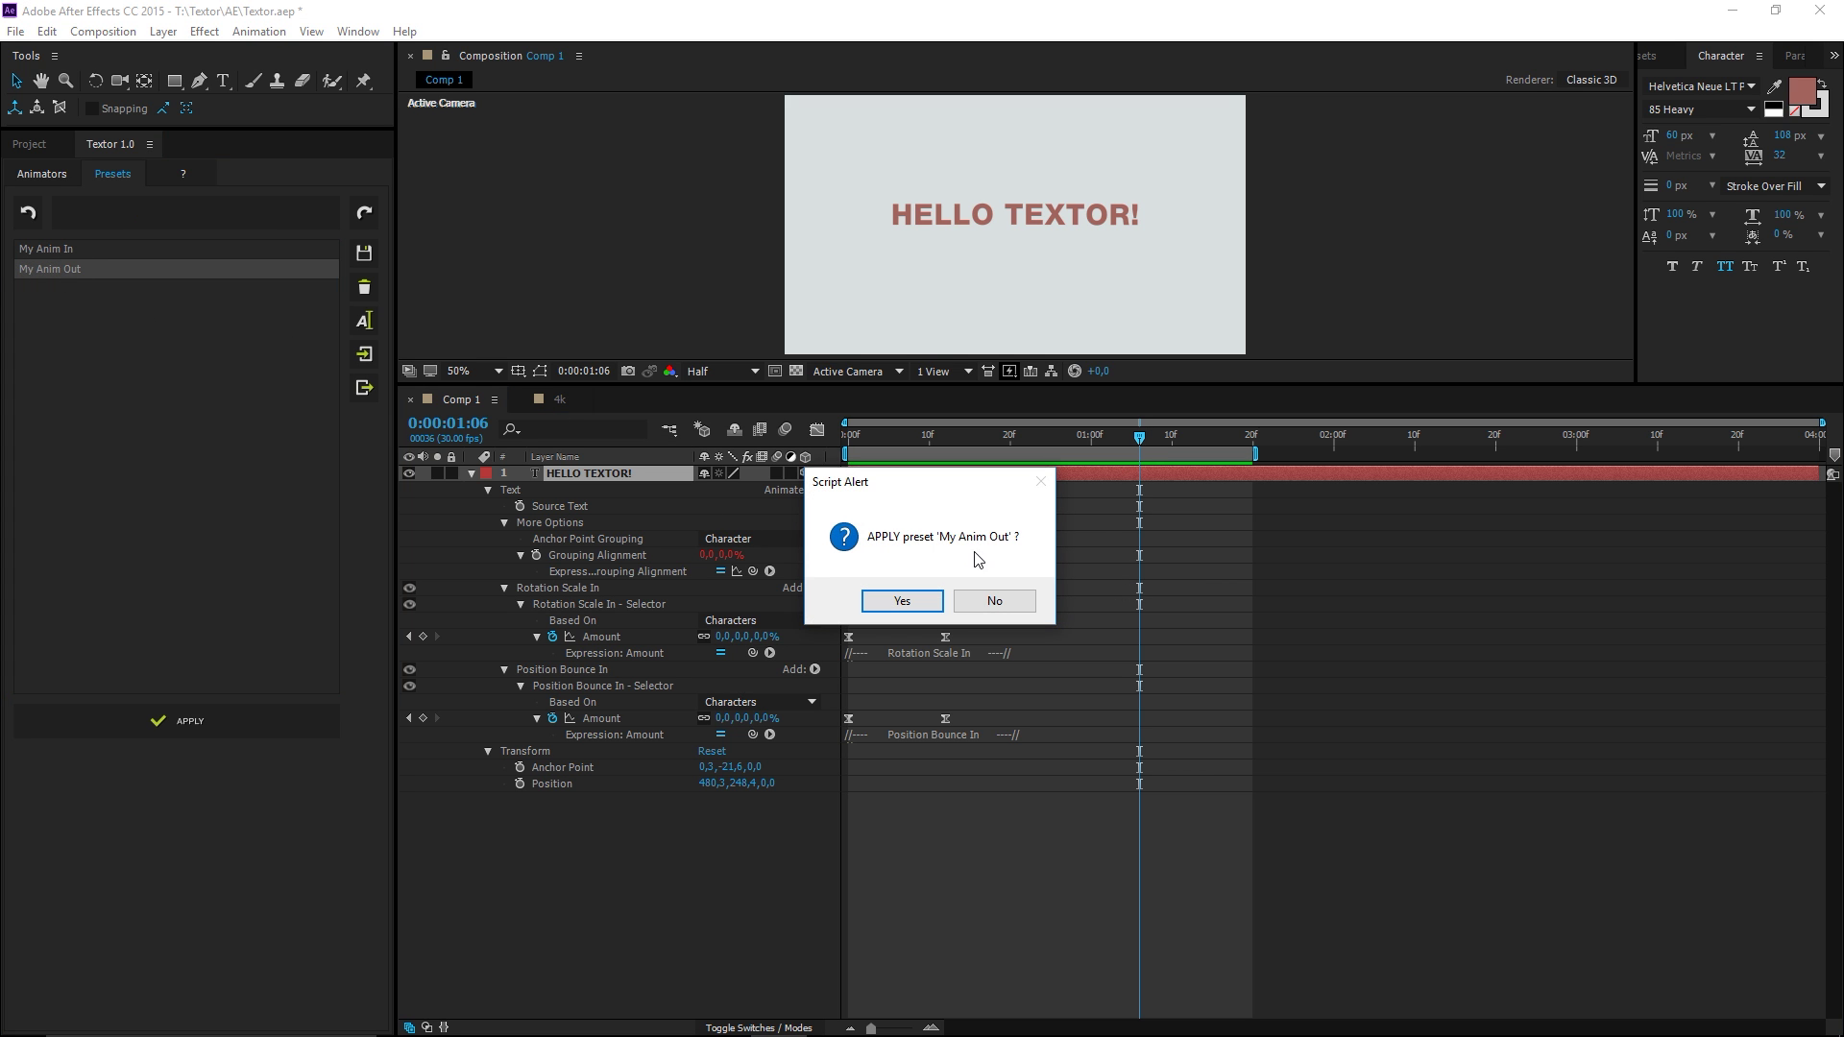
left_click(901, 600)
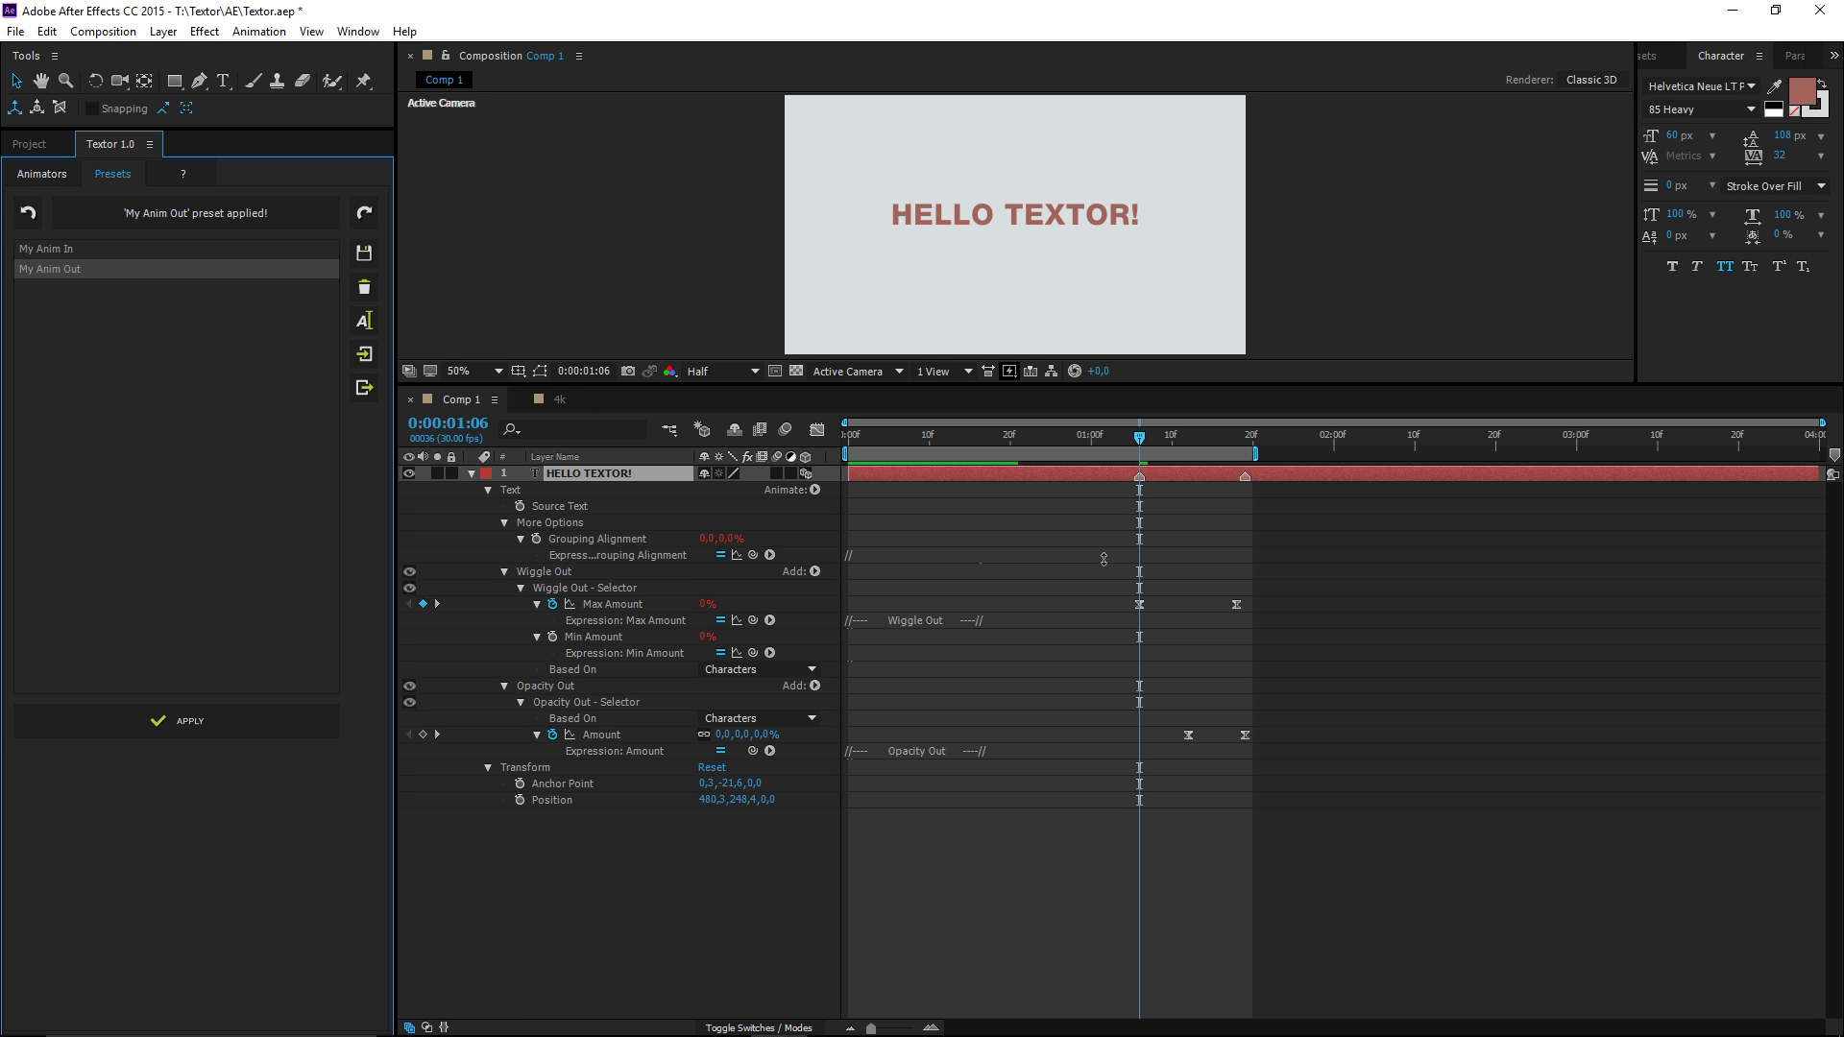
left_click_drag(953, 440, 795, 437)
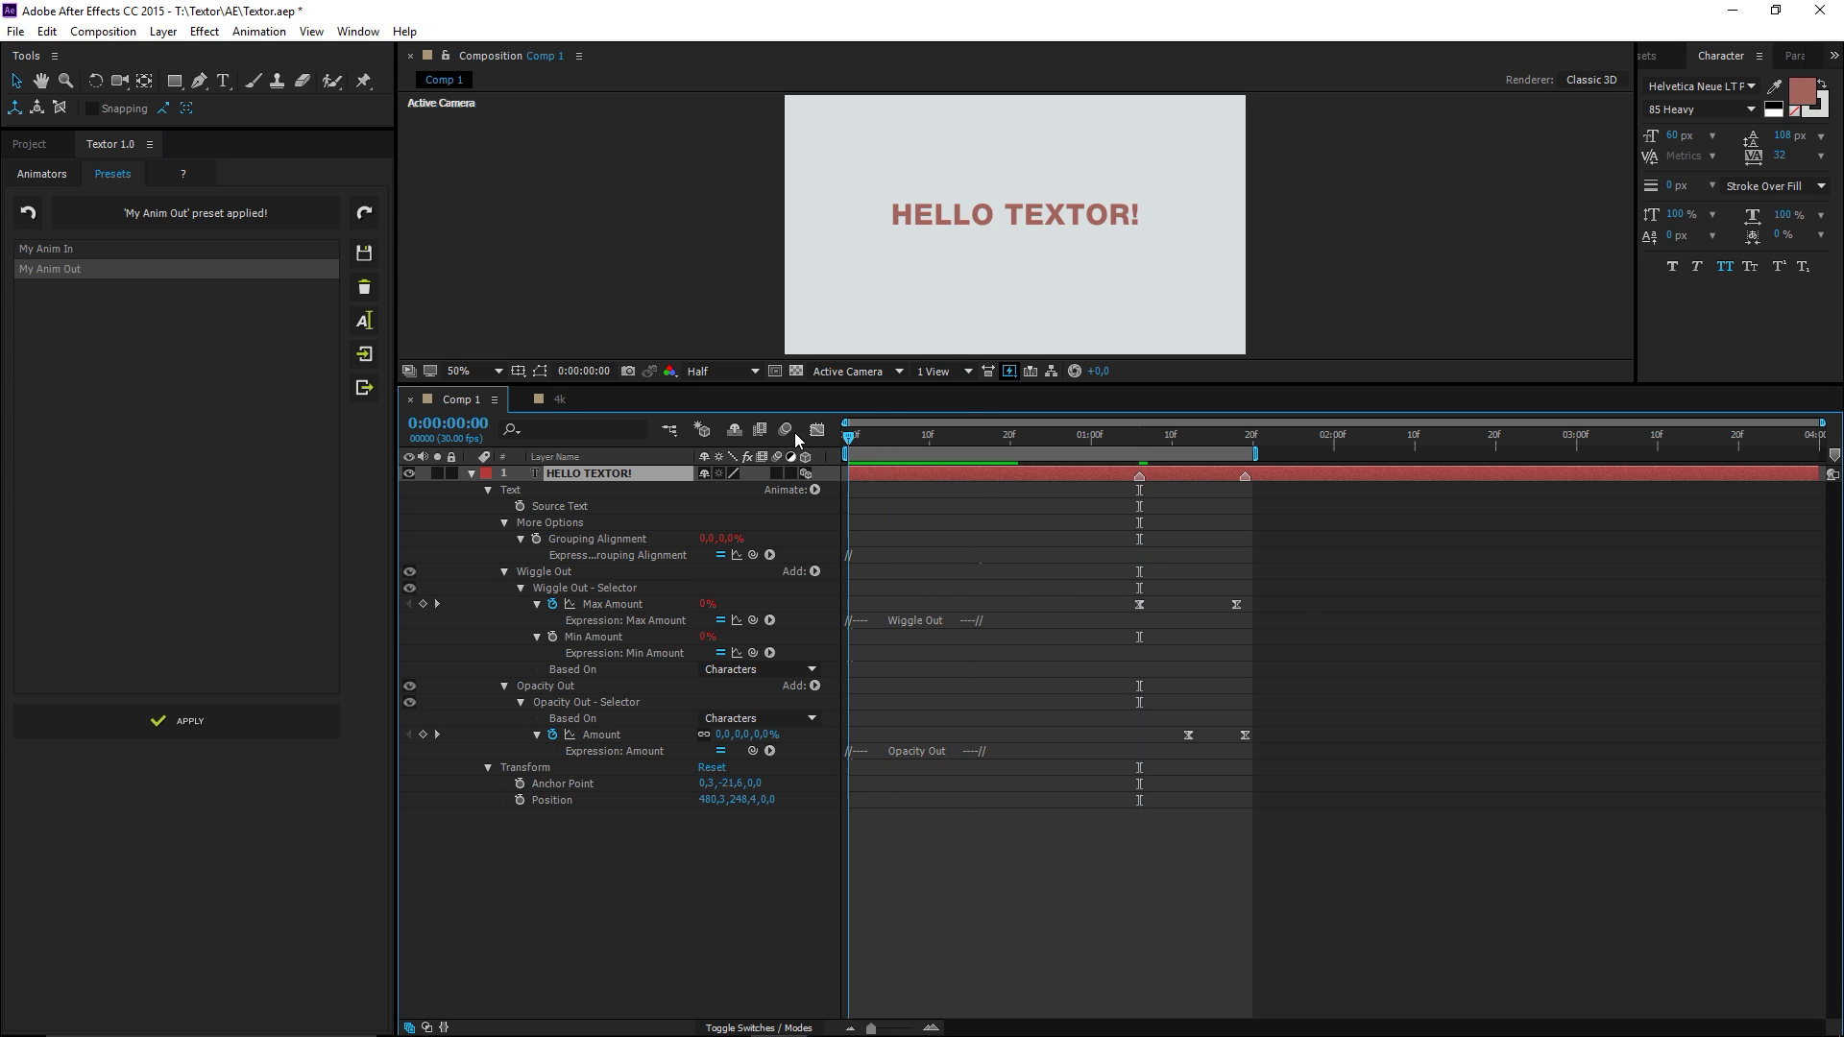
key("space")
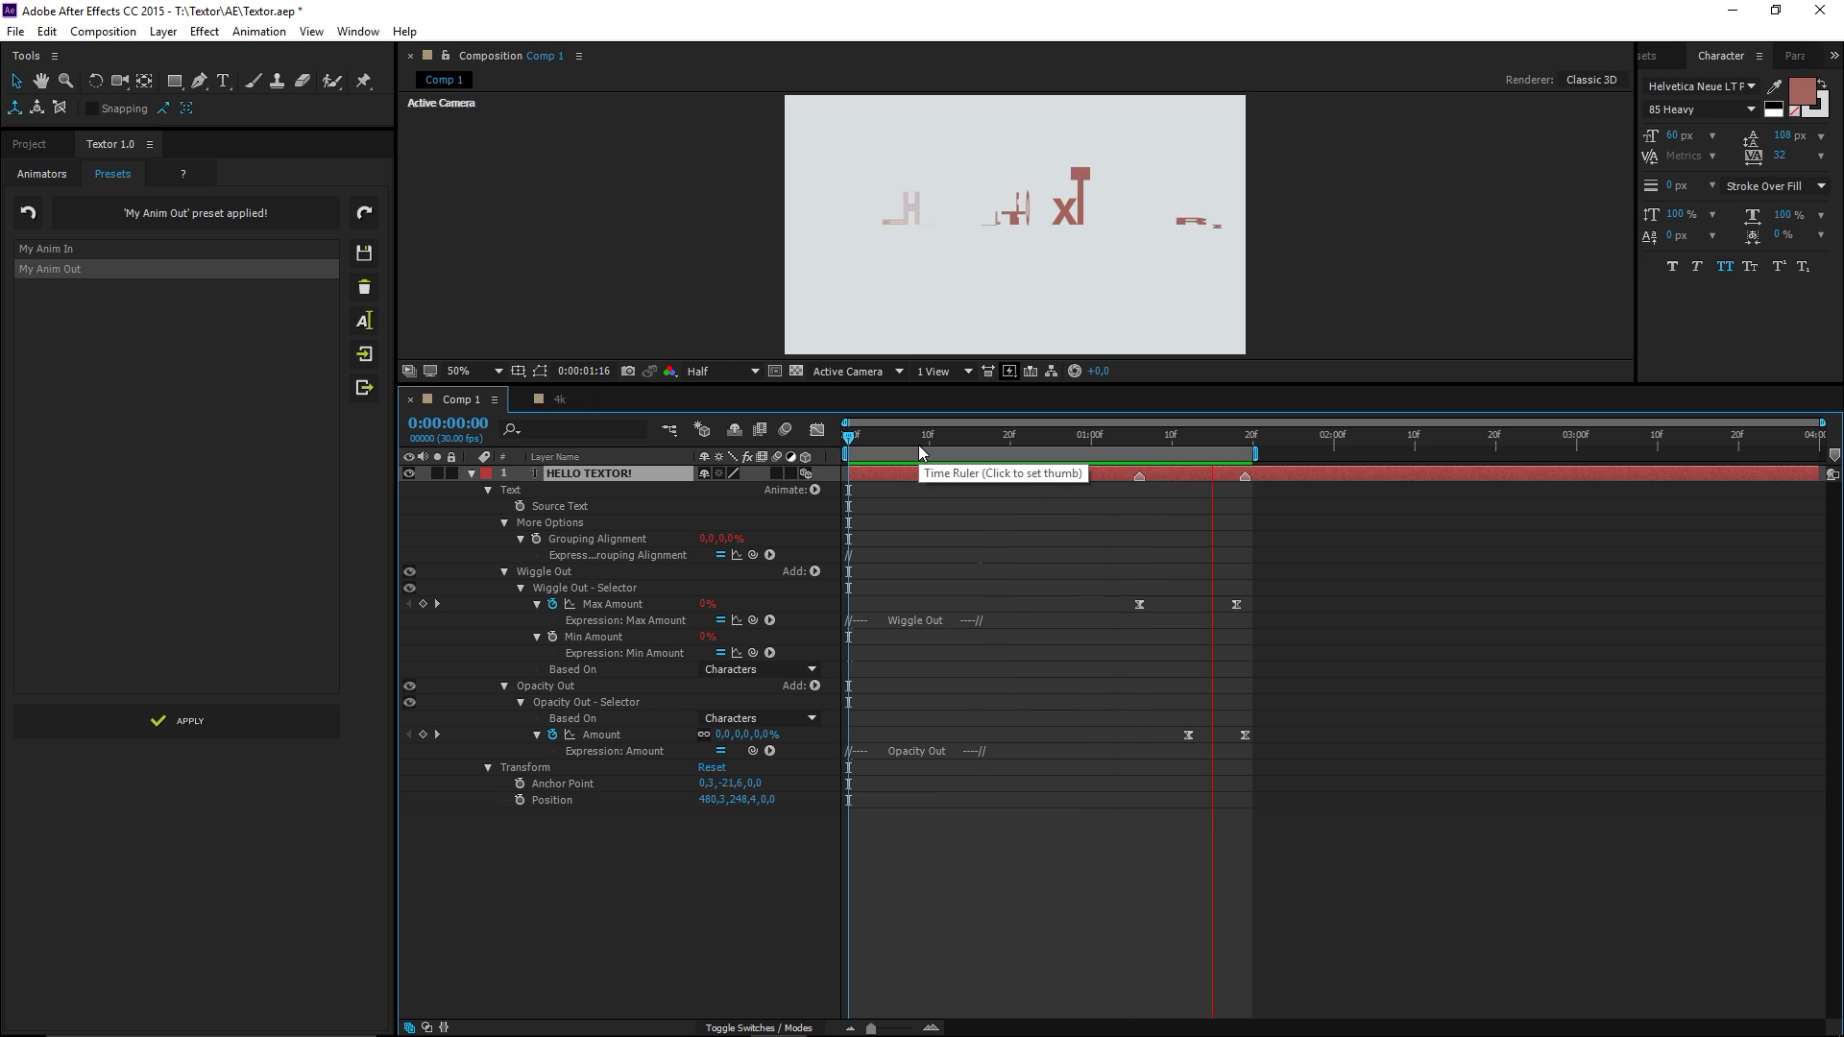
left_click_drag(1254, 453, 1310, 460)
left_click(1098, 435)
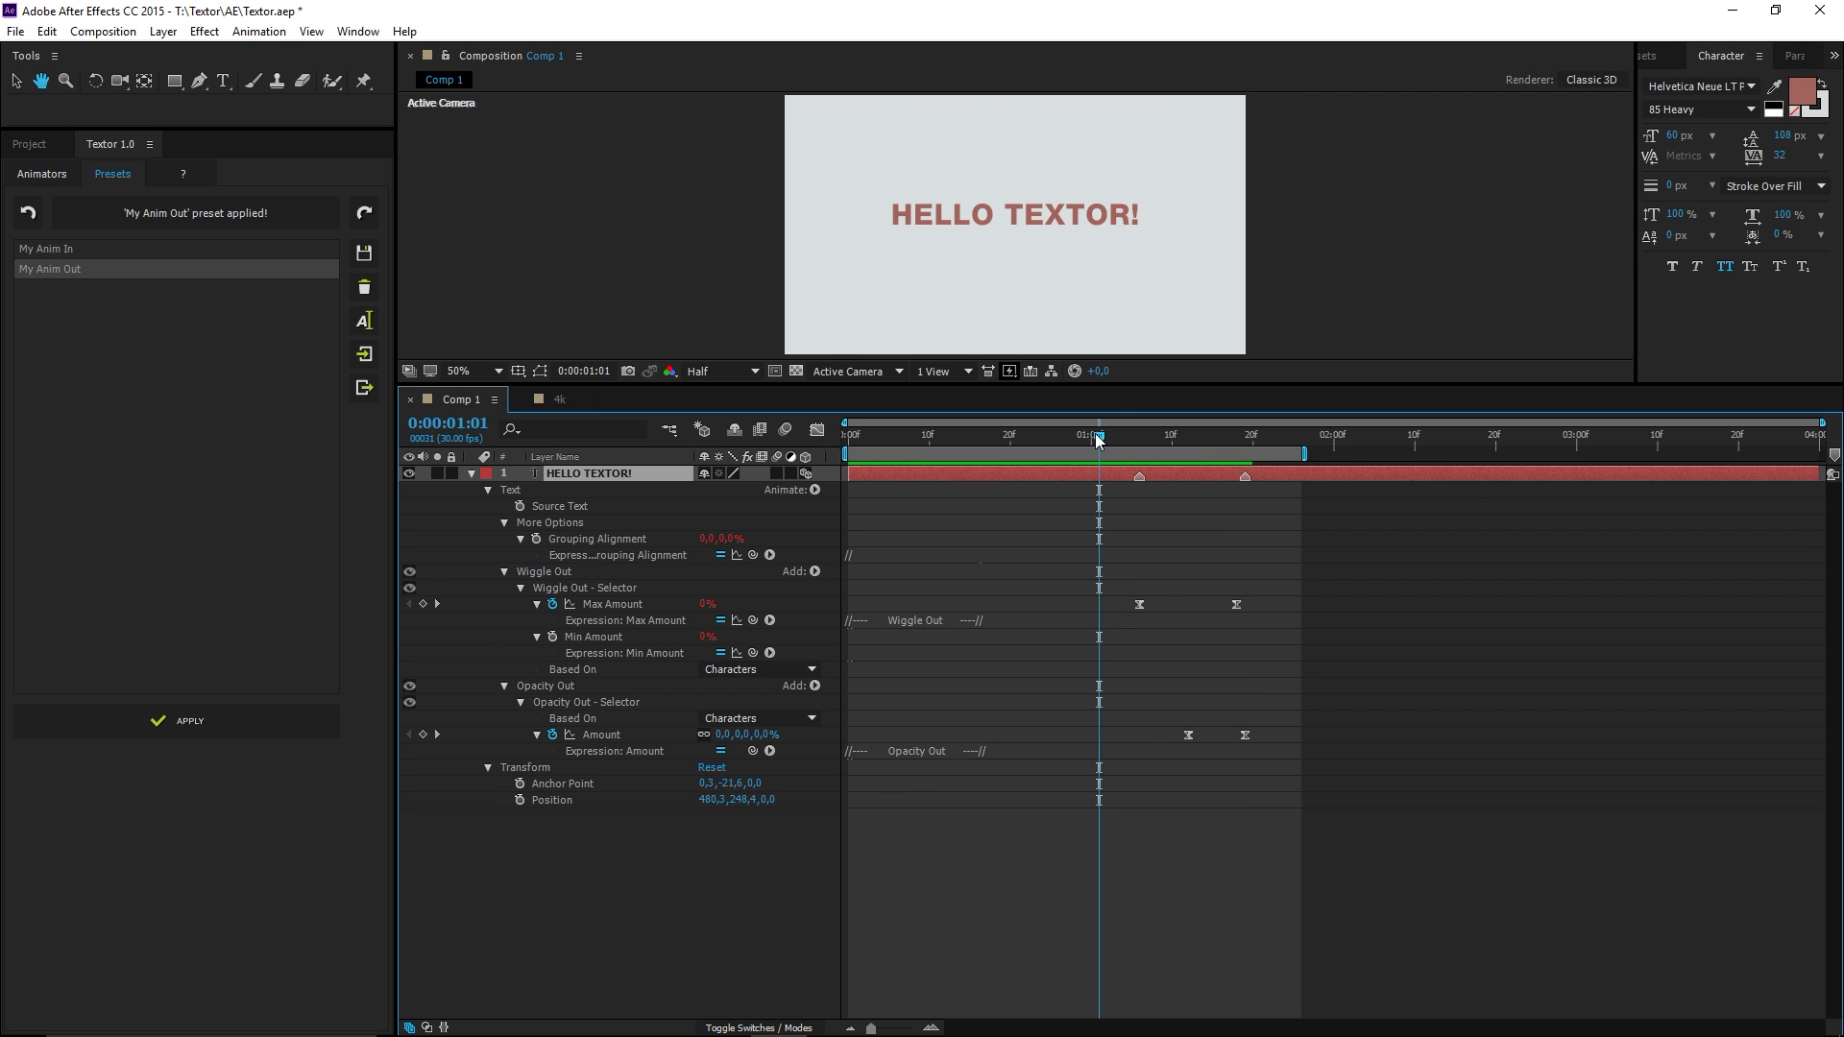
left_click_drag(1095, 444, 821, 434)
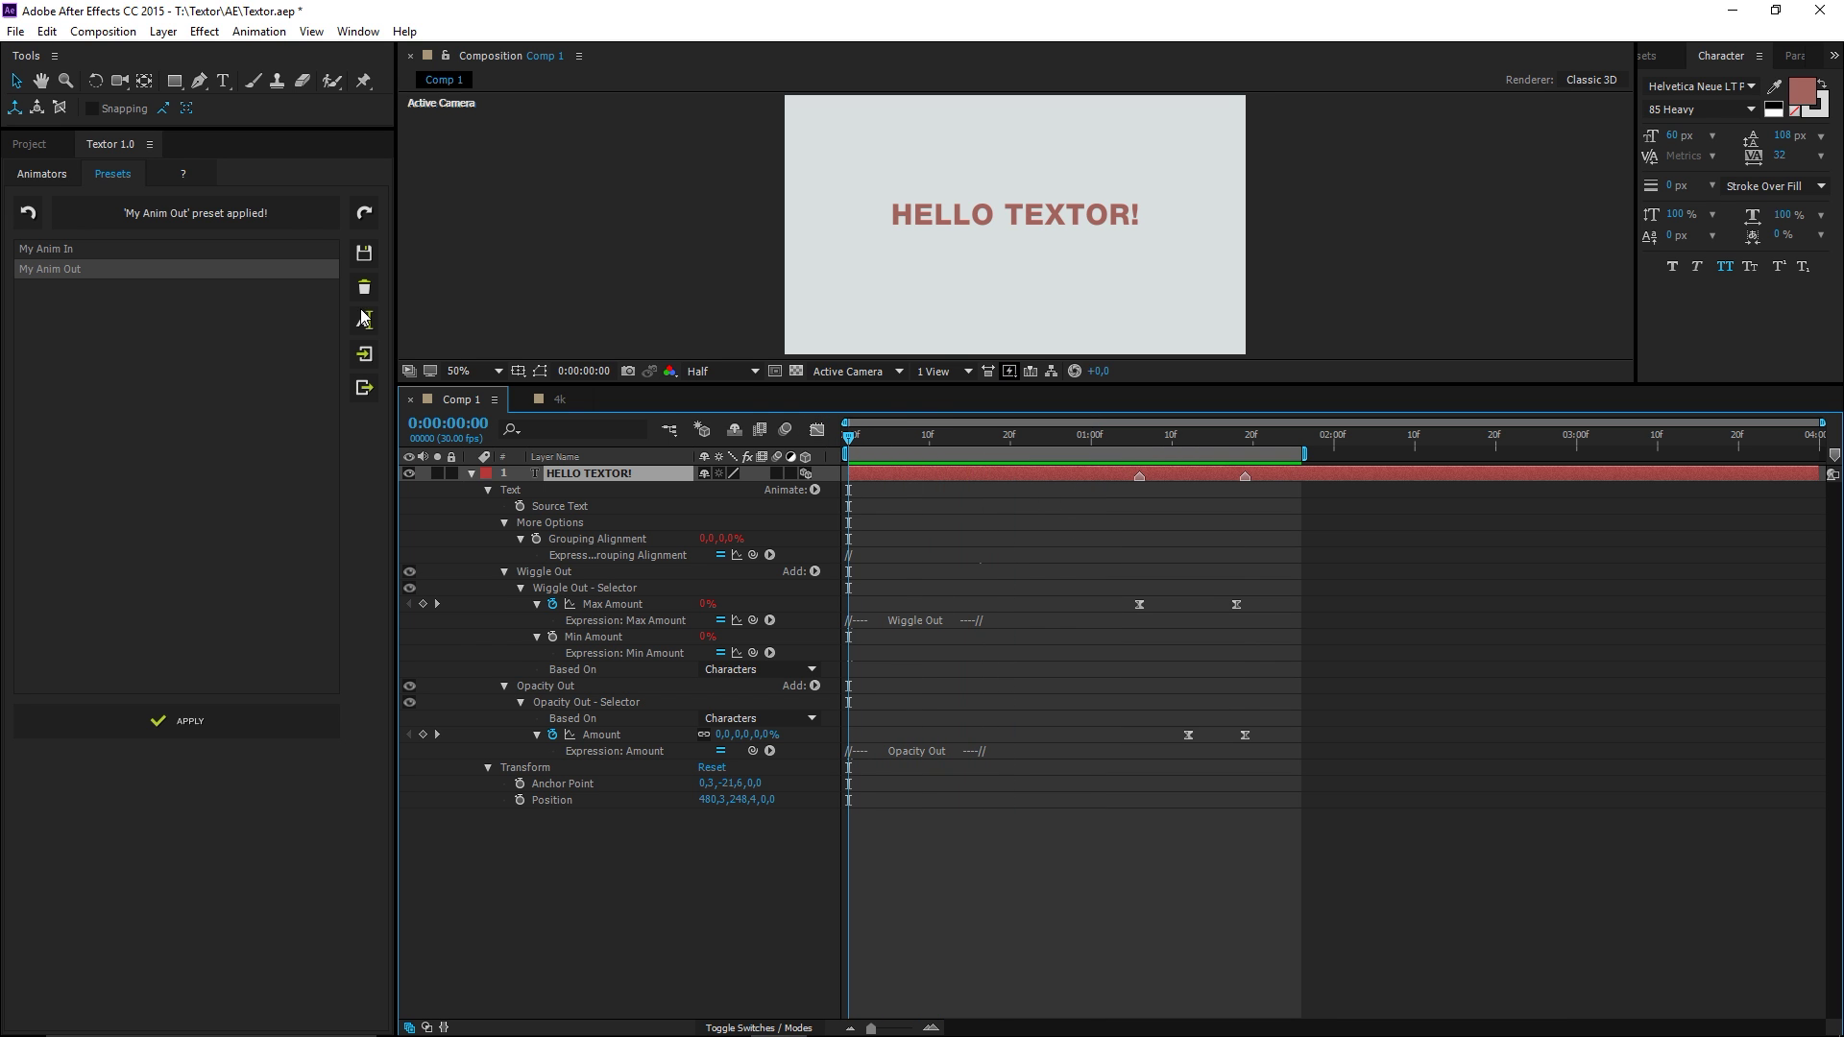
- Reapply the 'My Anim In' preset and check the settled text at 0:00:01:09
double_click(38, 248)
left_click(896, 600)
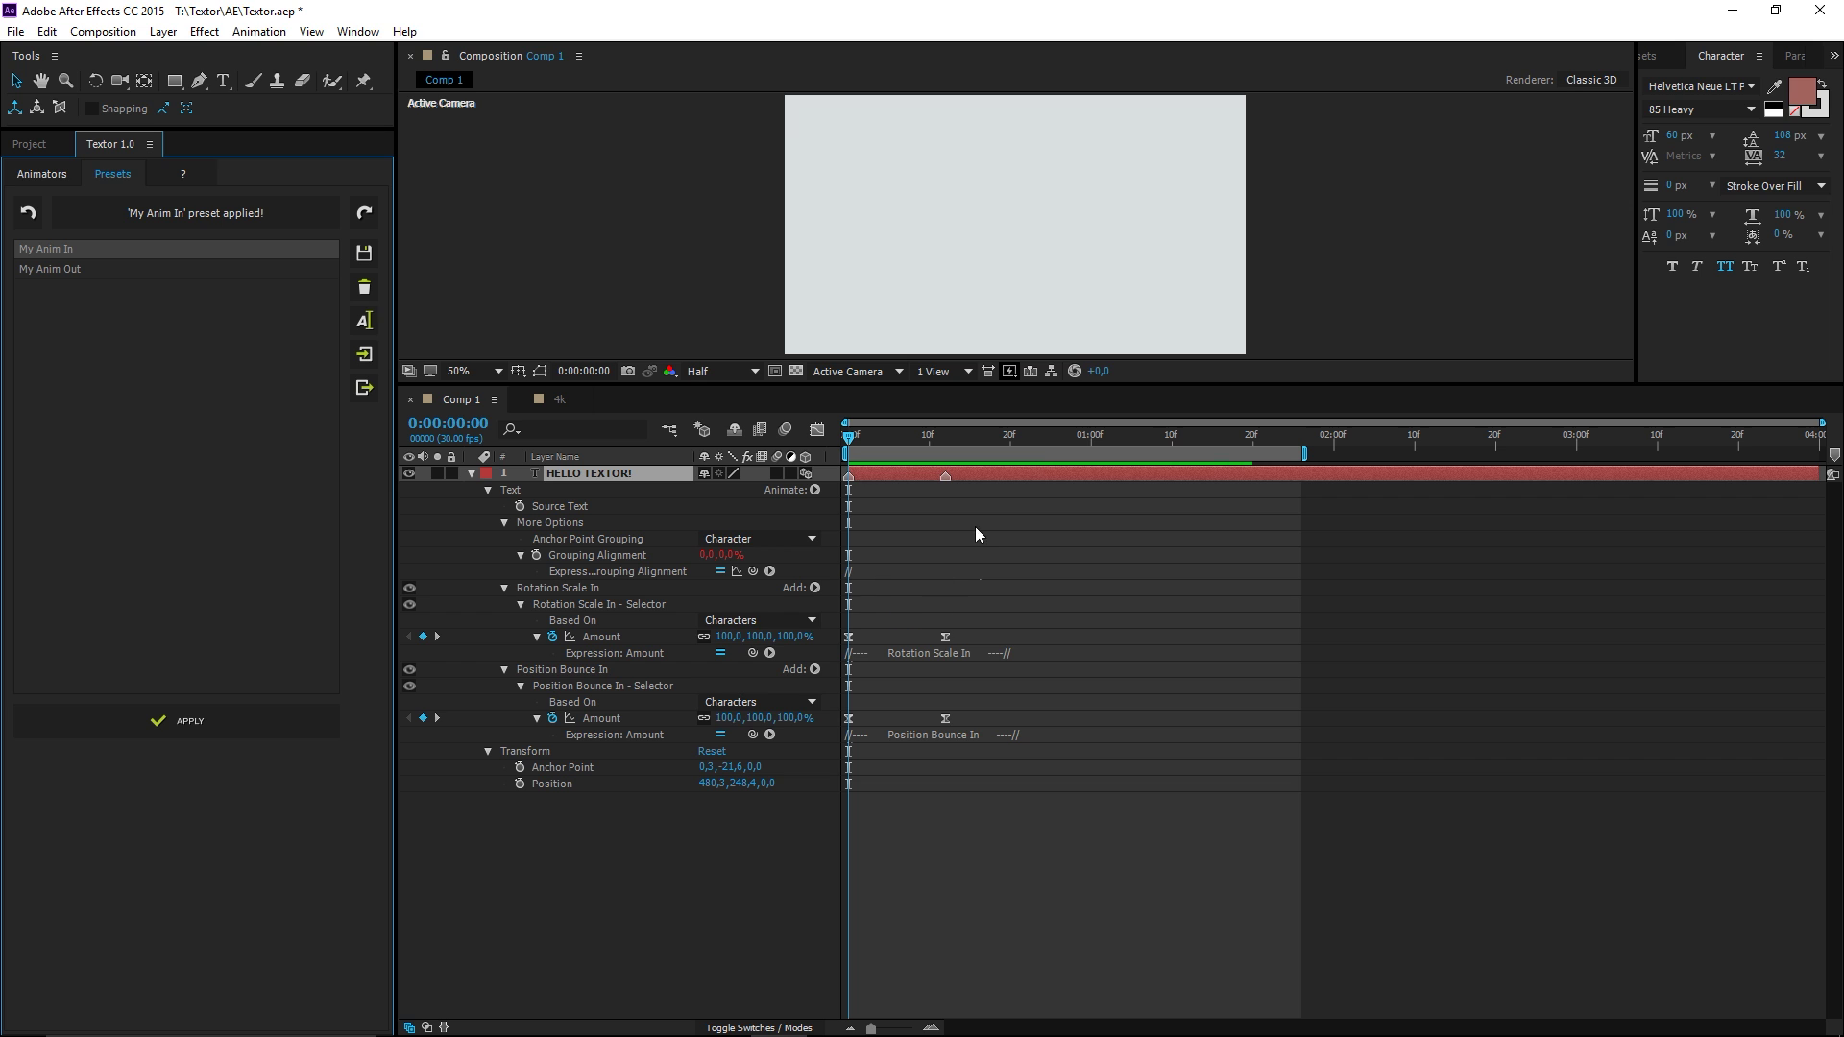
left_click_drag(1011, 439, 1165, 455)
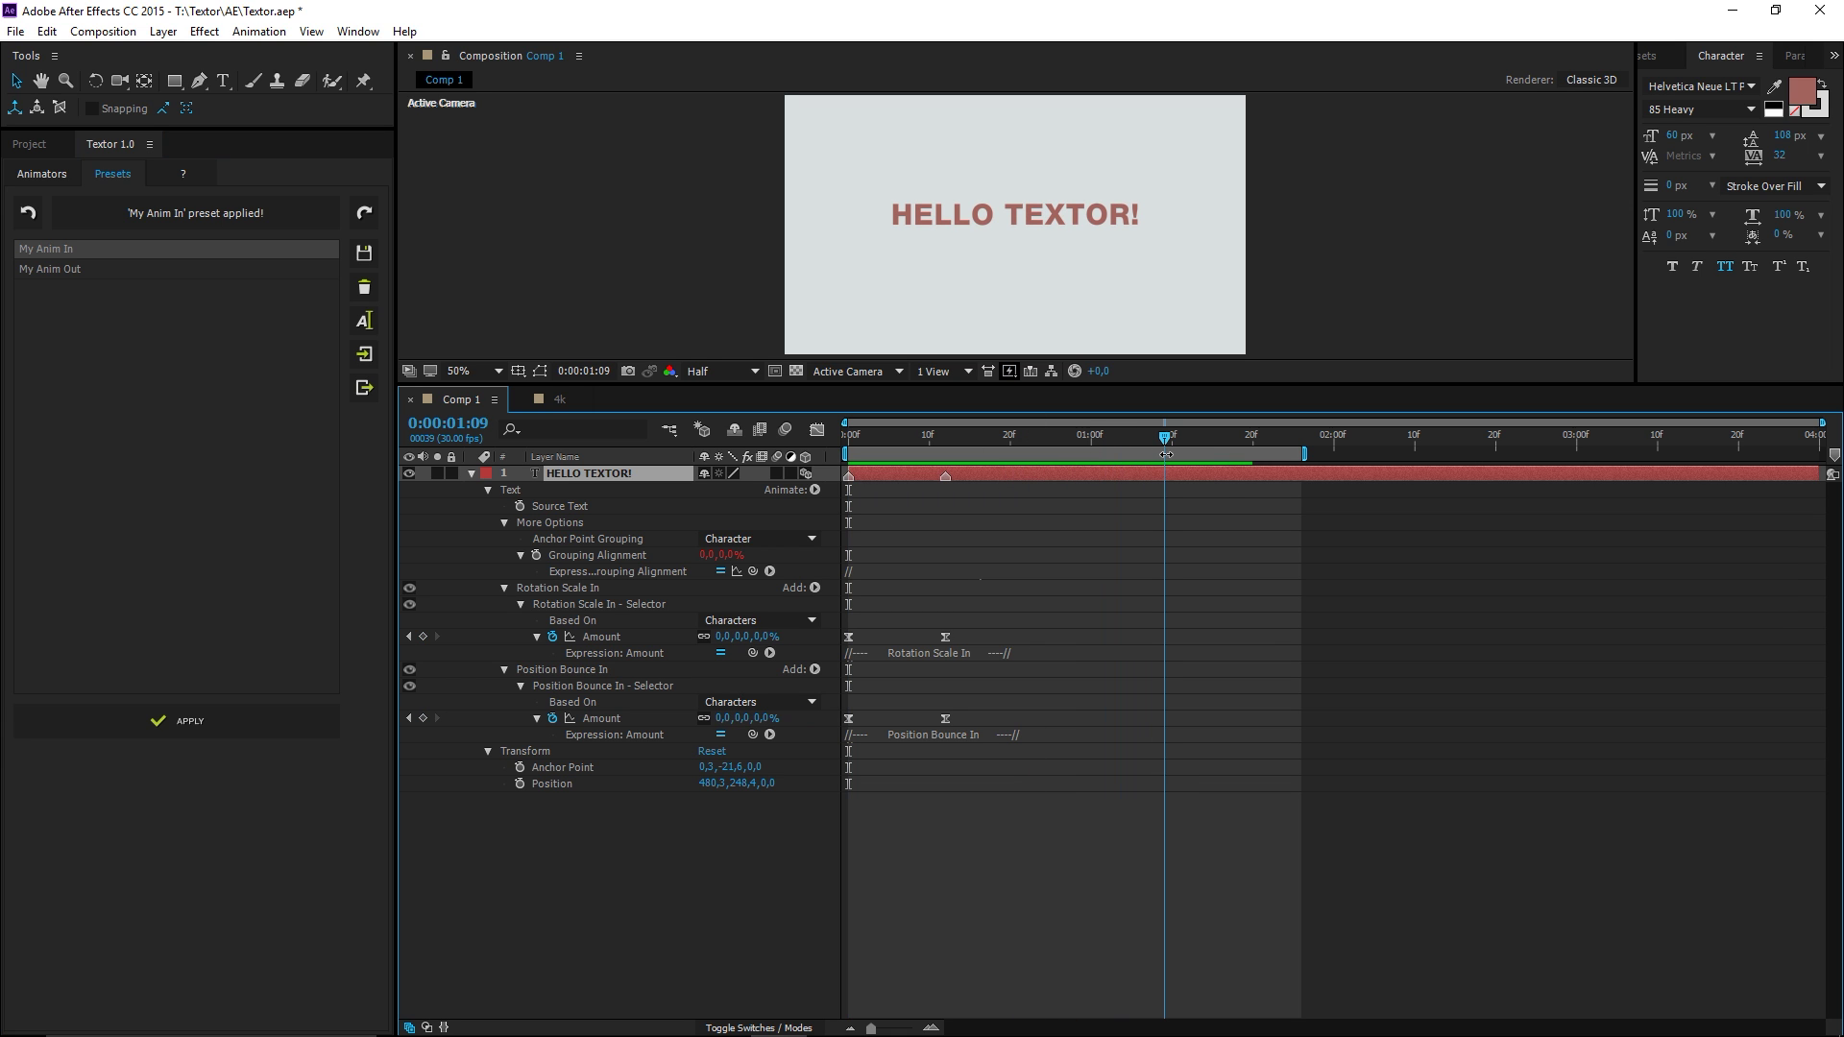
- Add 'My Anim Out' on top for four animators and preview from the start
left_click(42, 269)
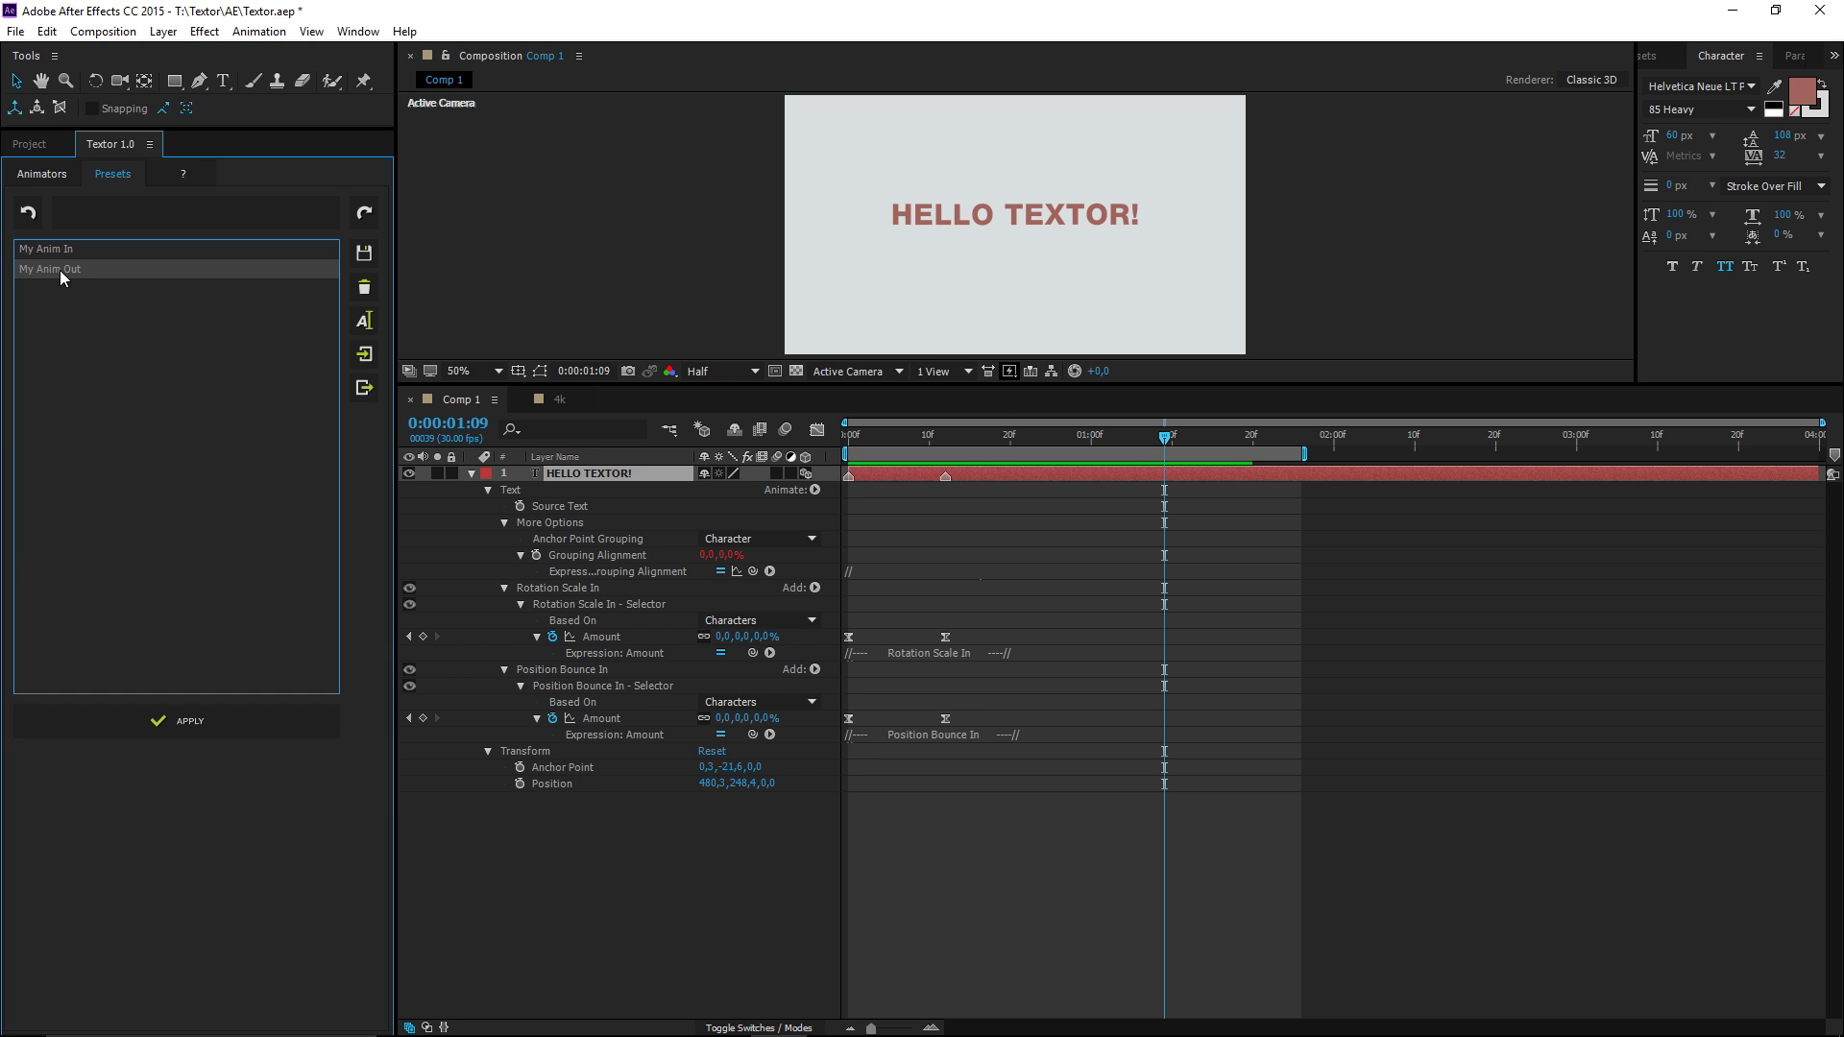
double_click(60, 268)
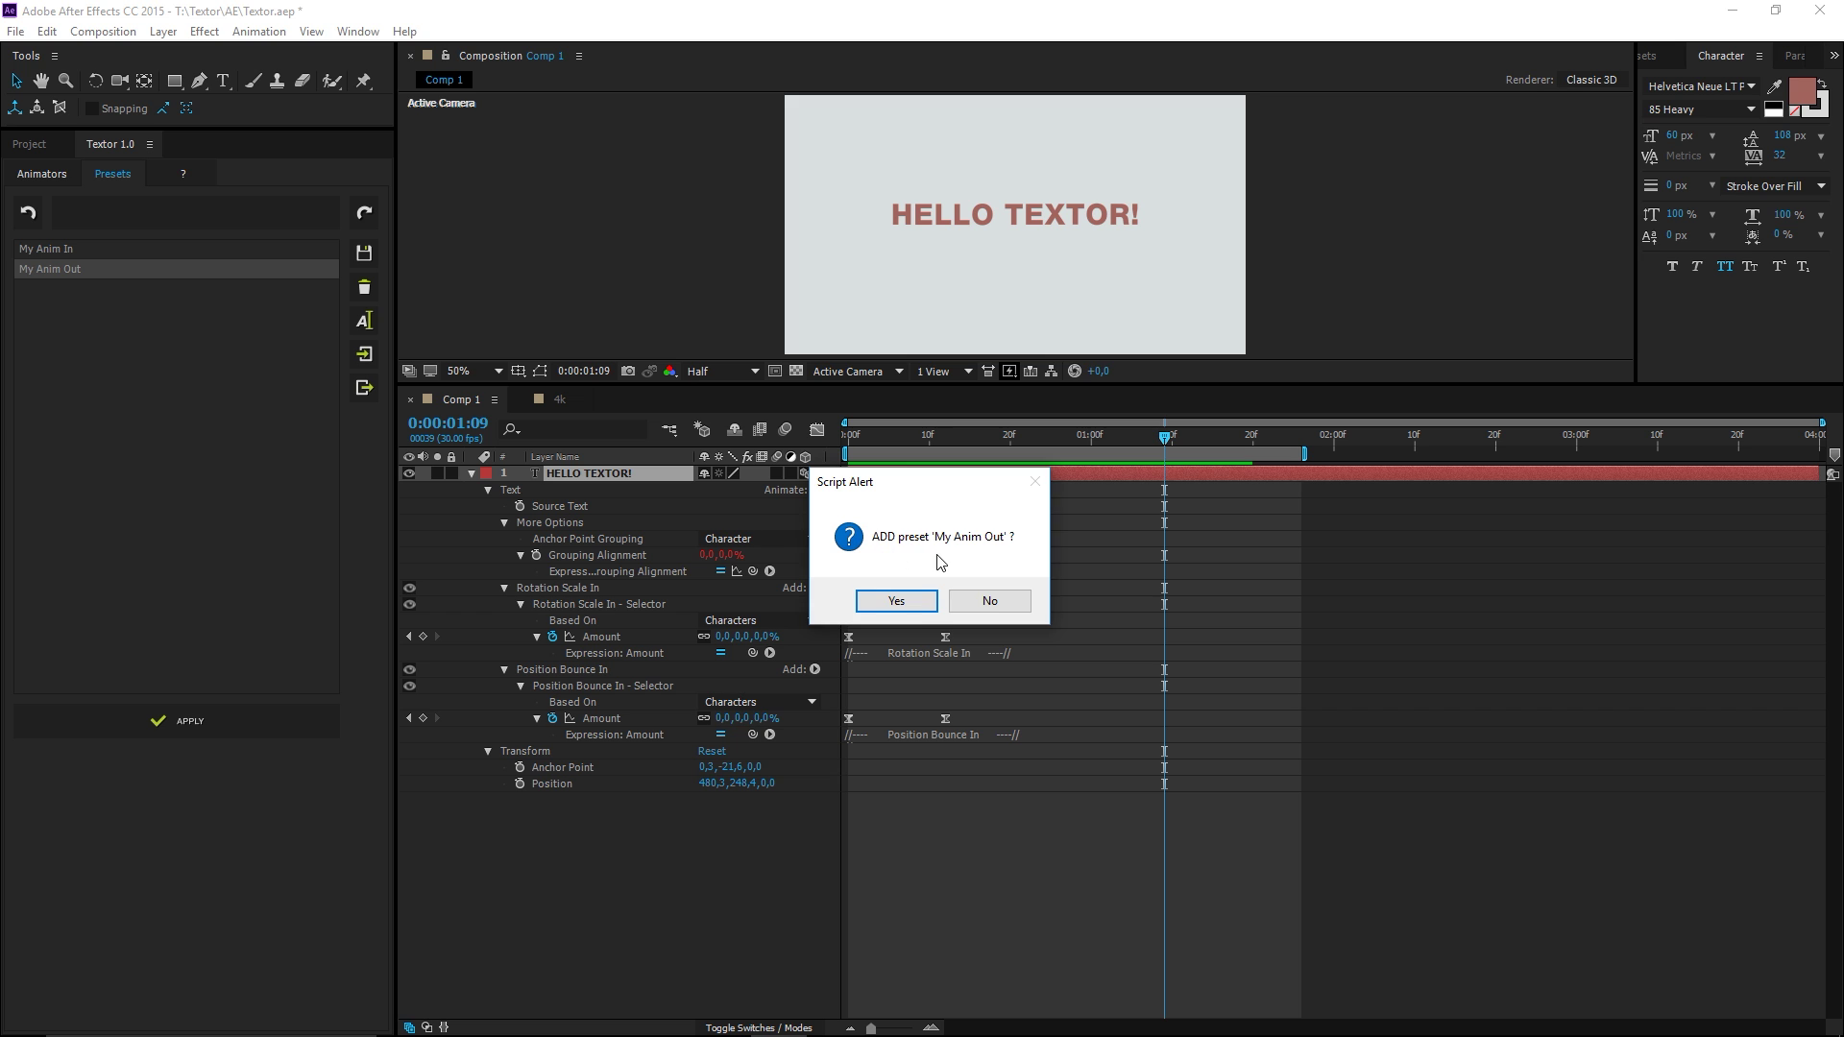
left_click(913, 602)
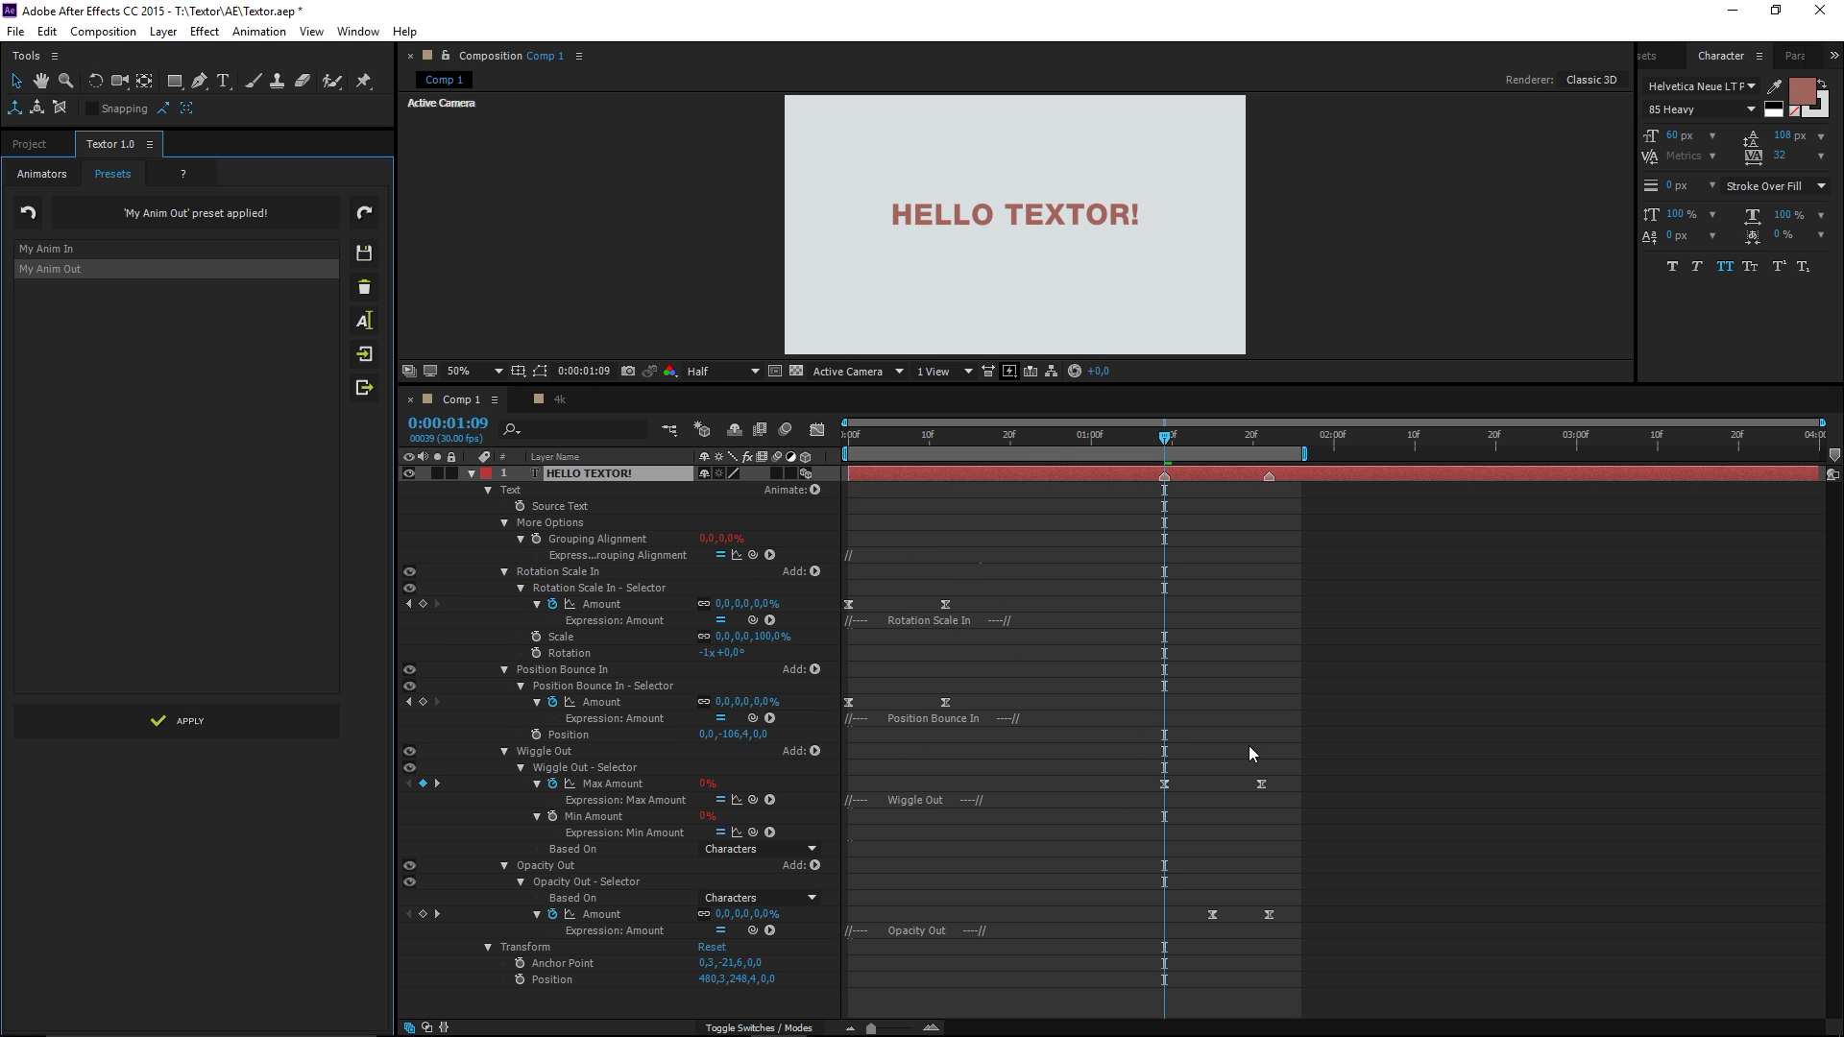
left_click(53, 176)
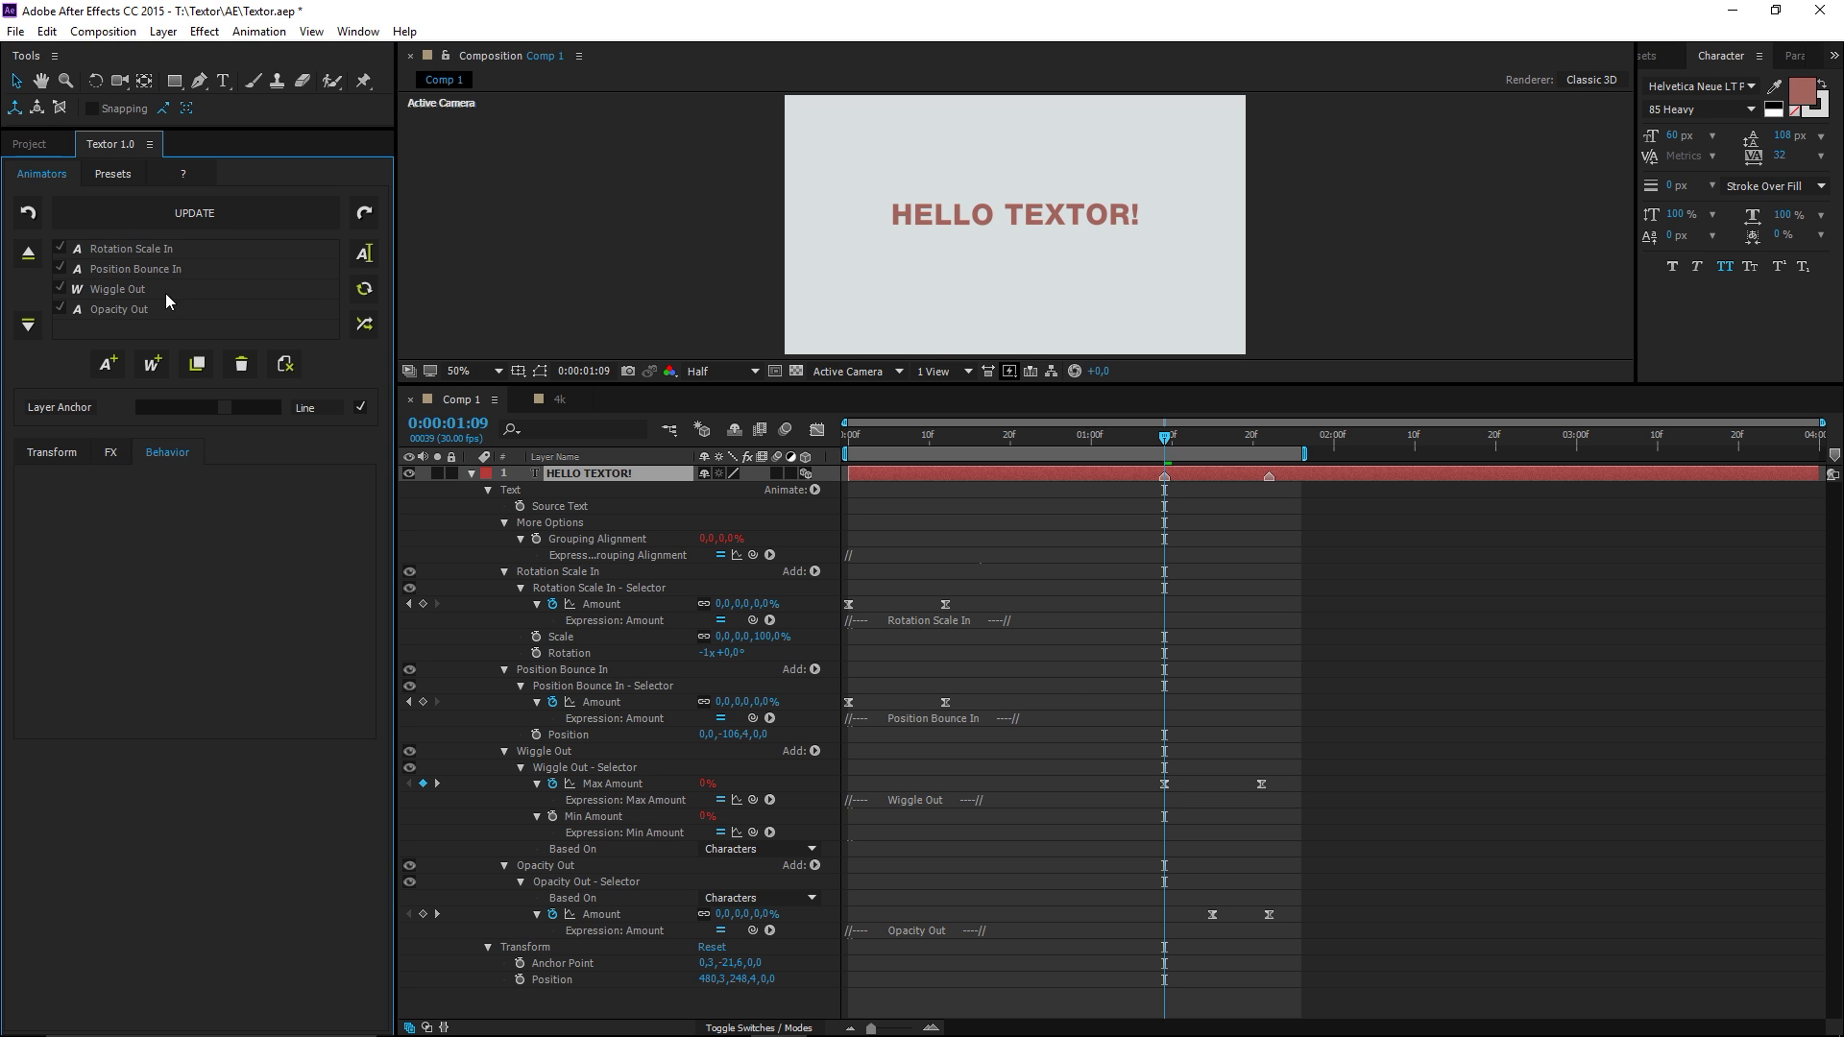
left_click(850, 437)
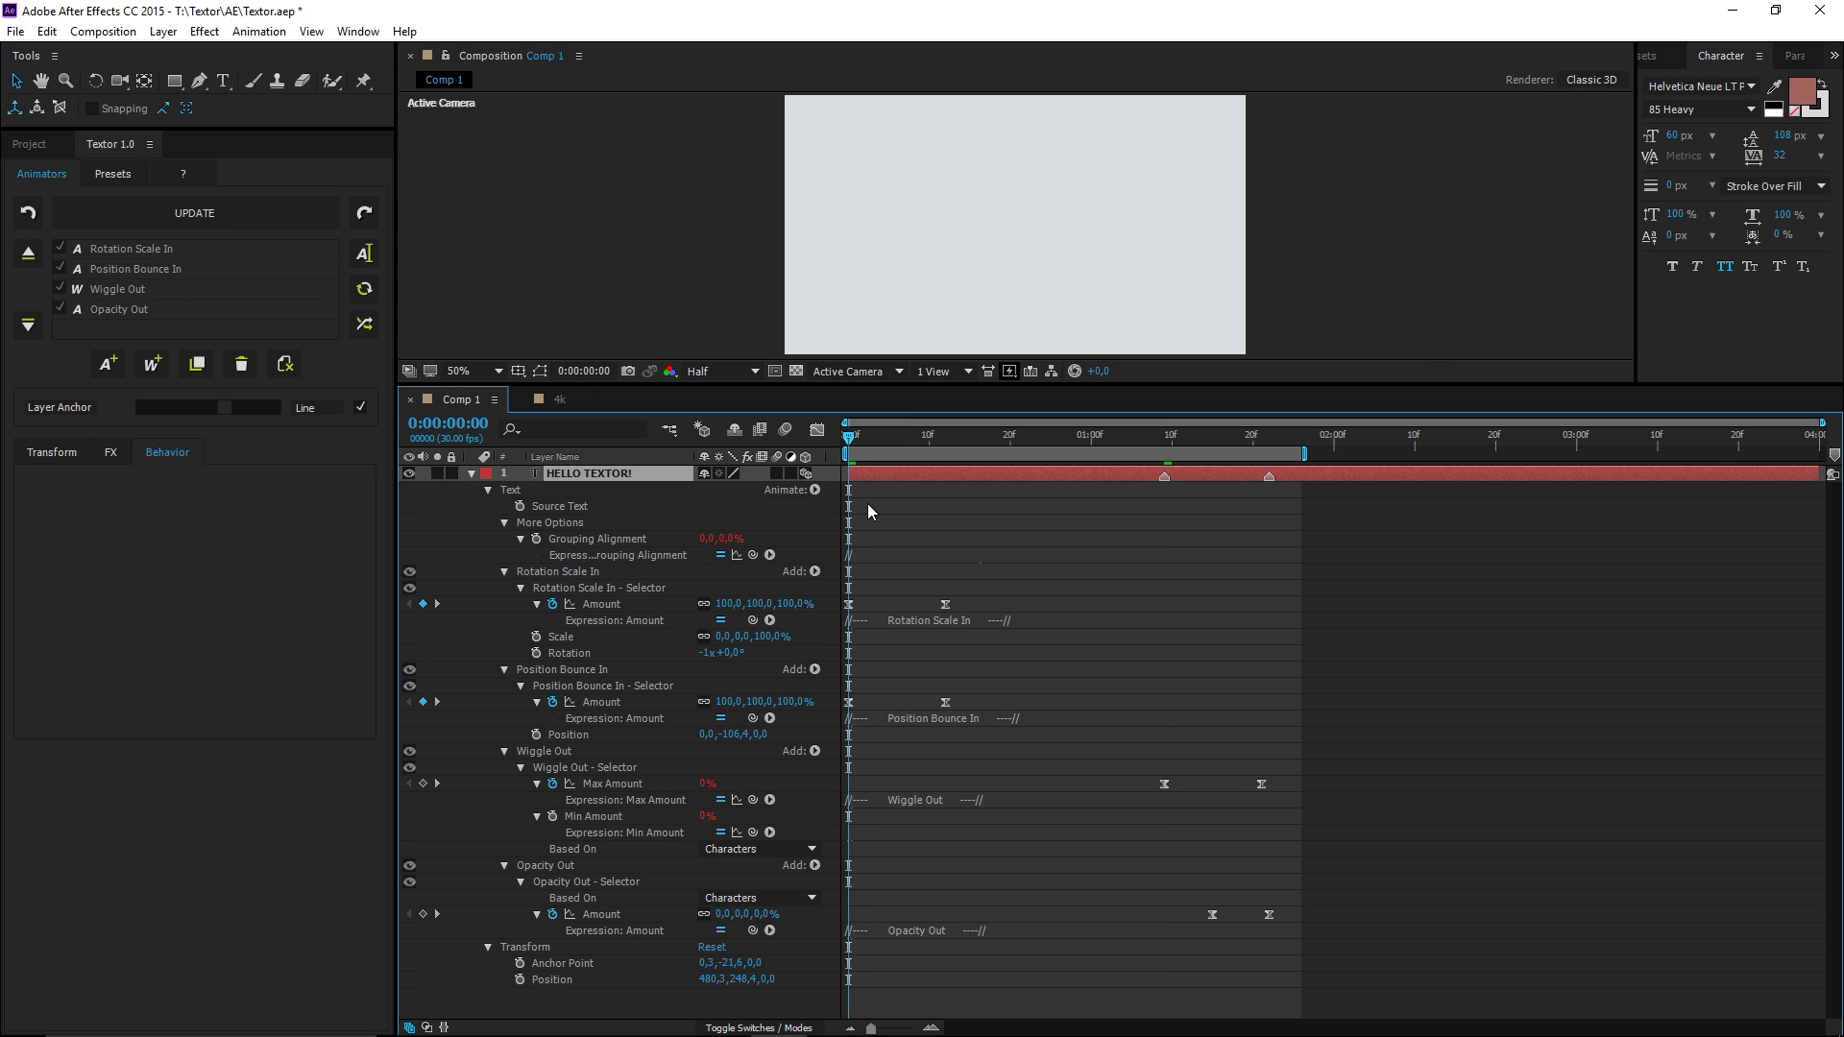
key("space")
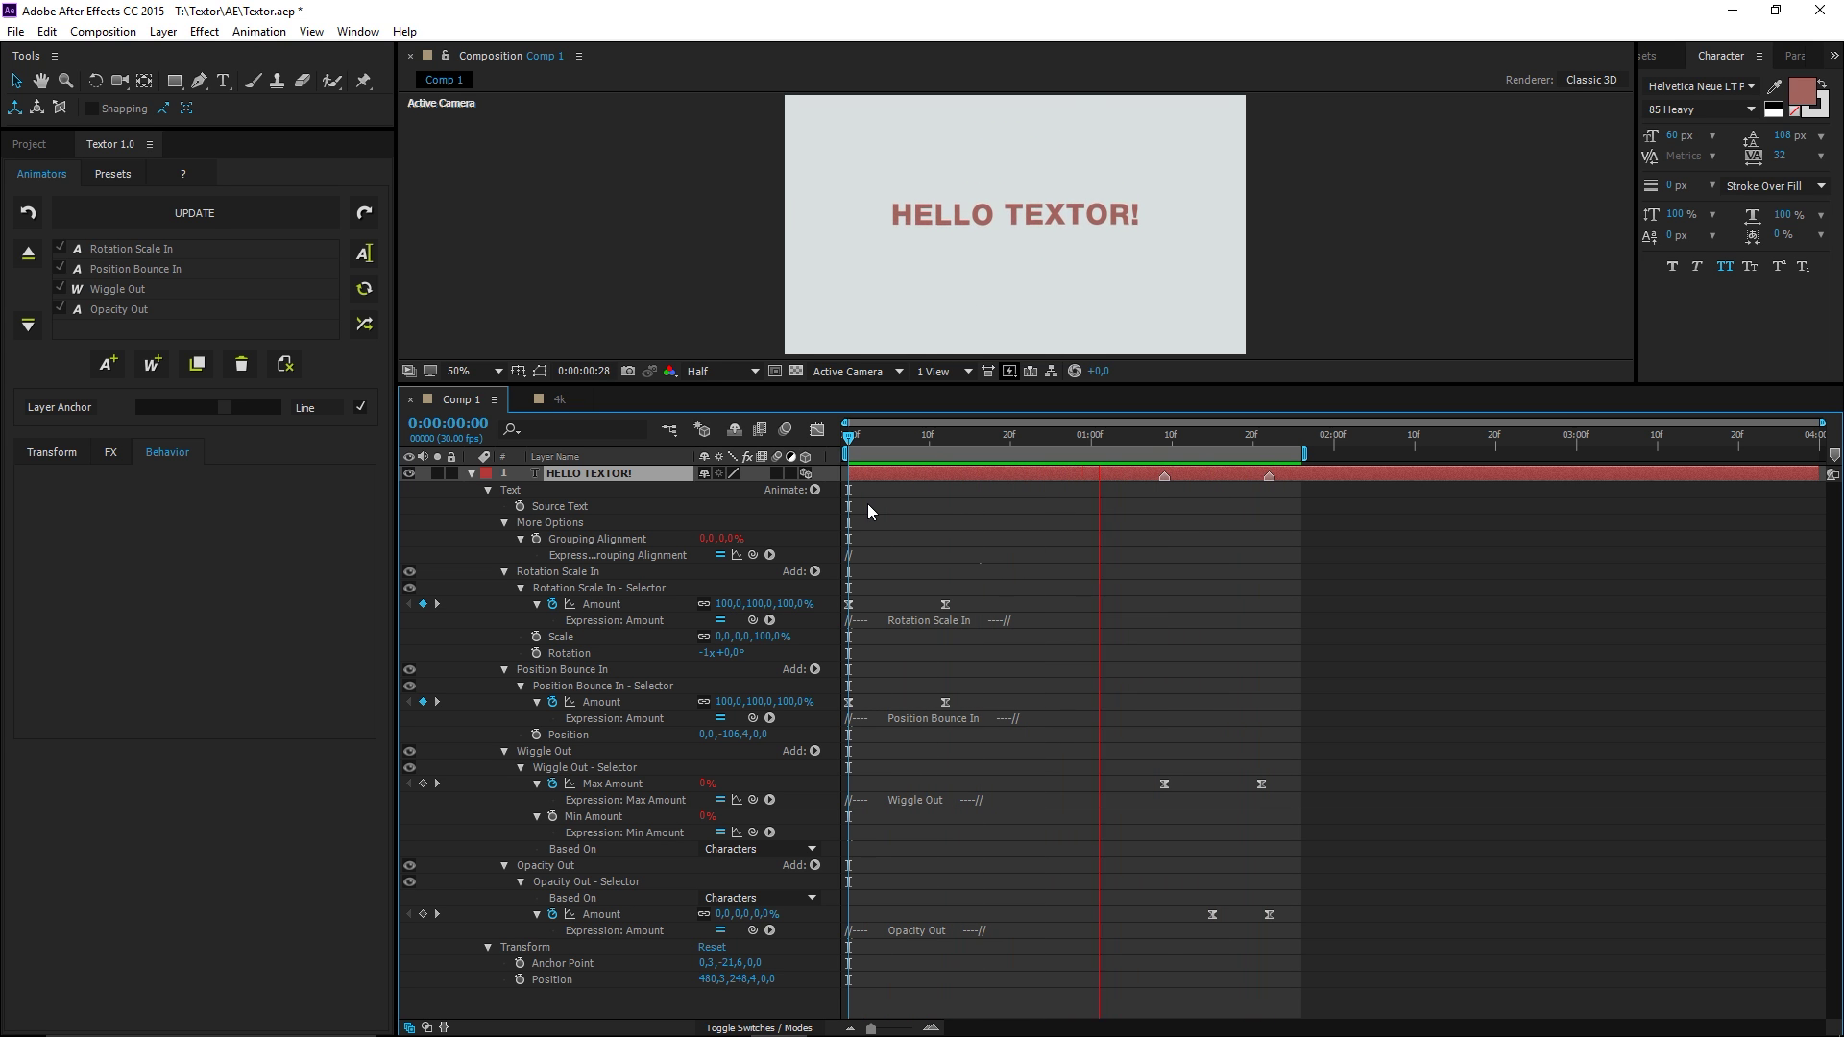
key("space")
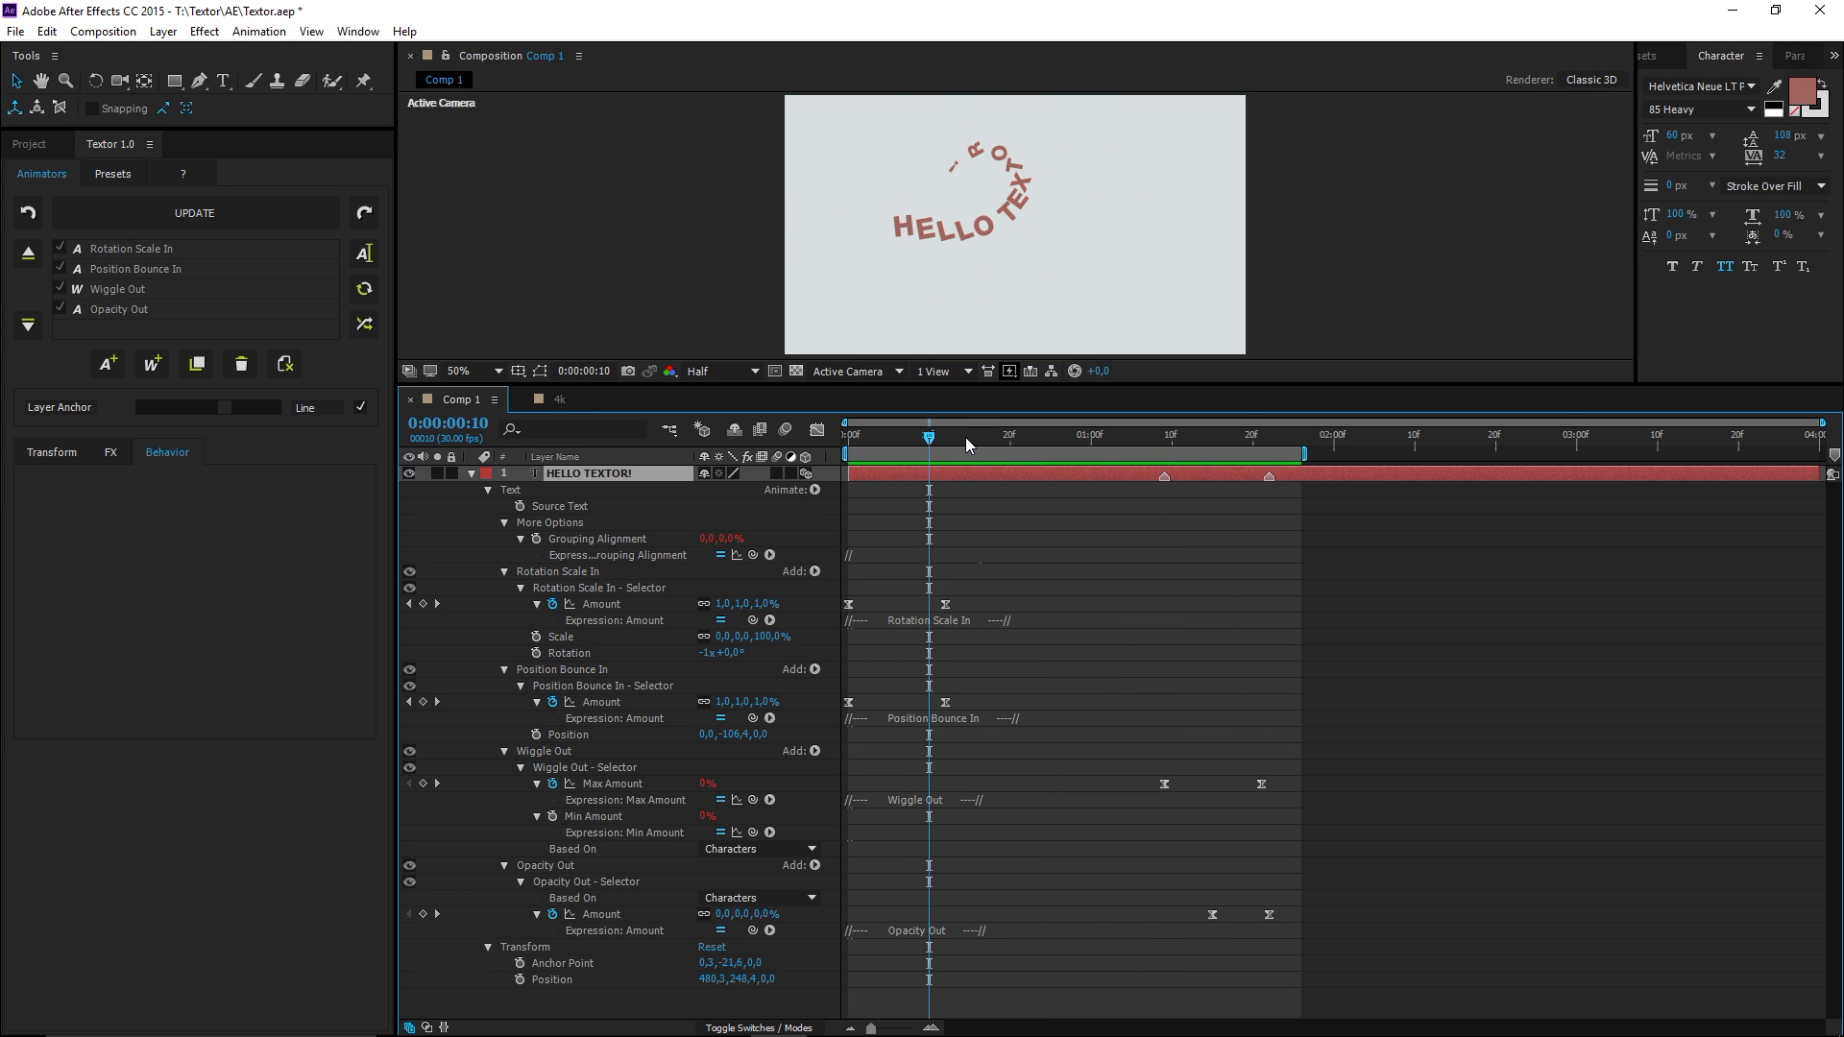
left_click(848, 437)
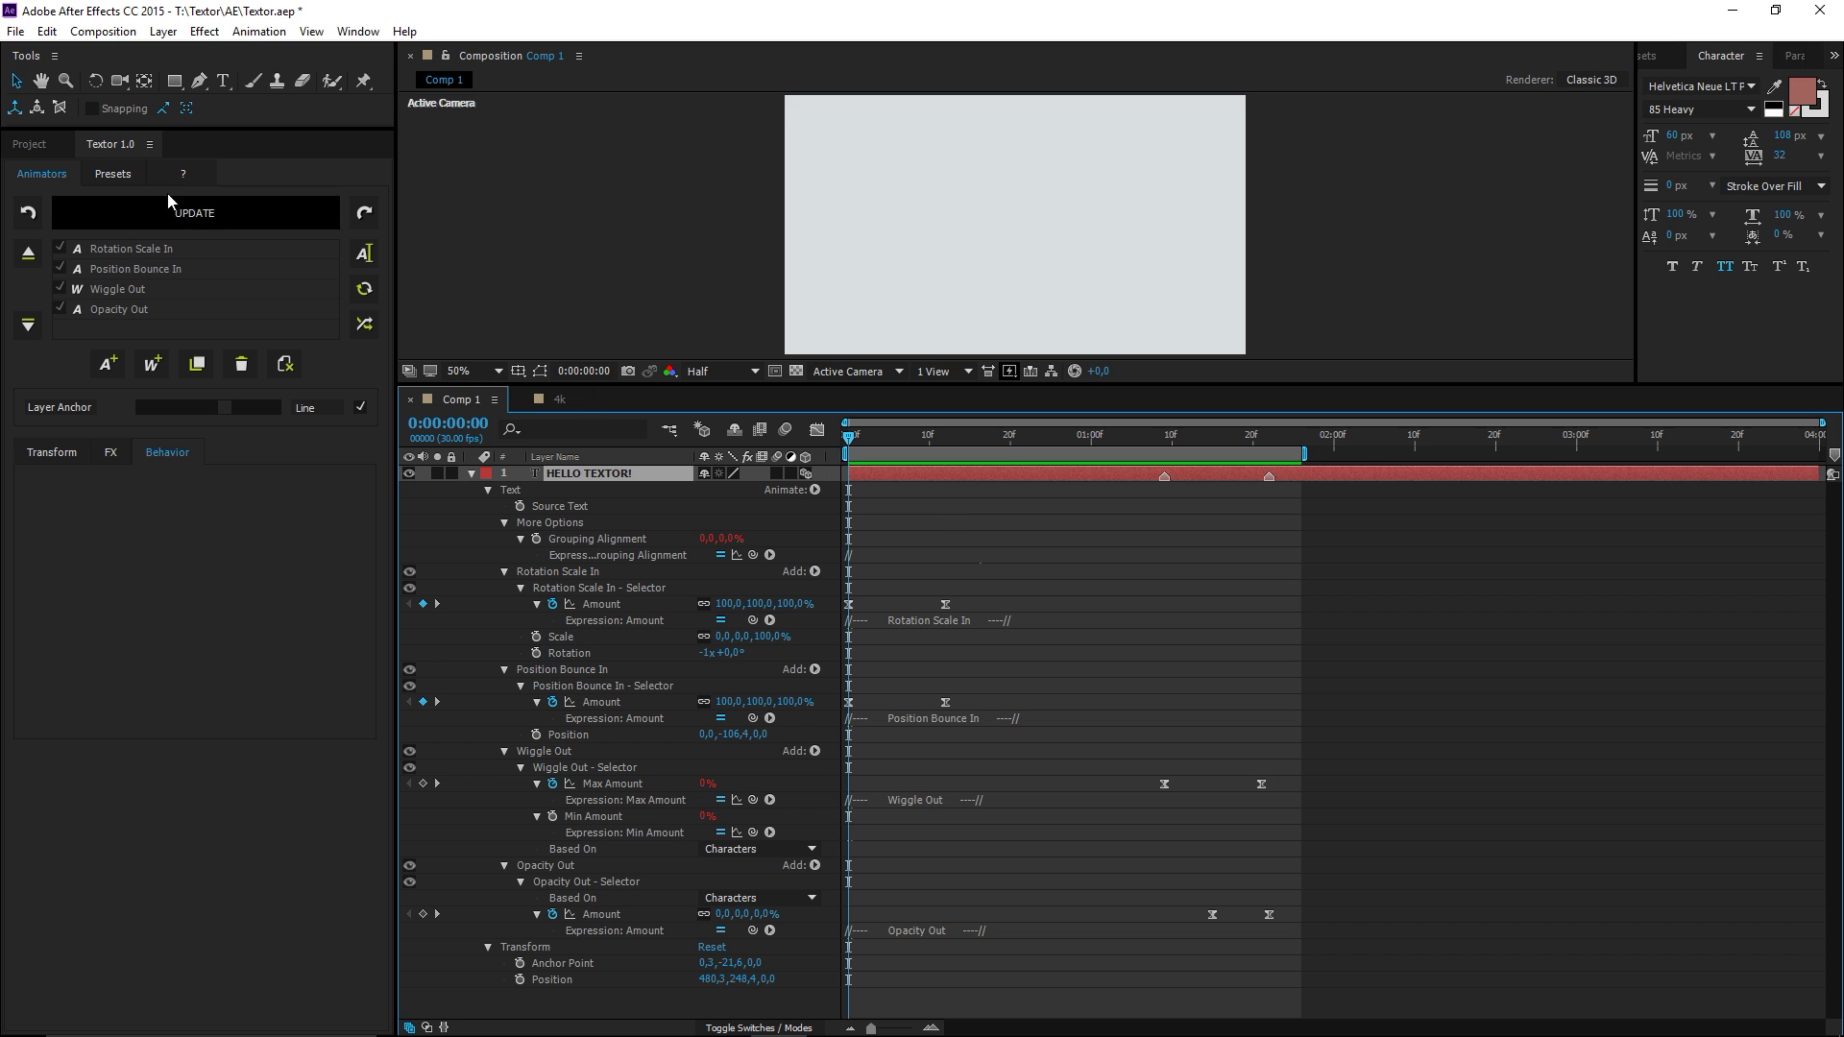
- Save the combined animators as preset 'My Anim In Out', then remove all animators
left_click(113, 173)
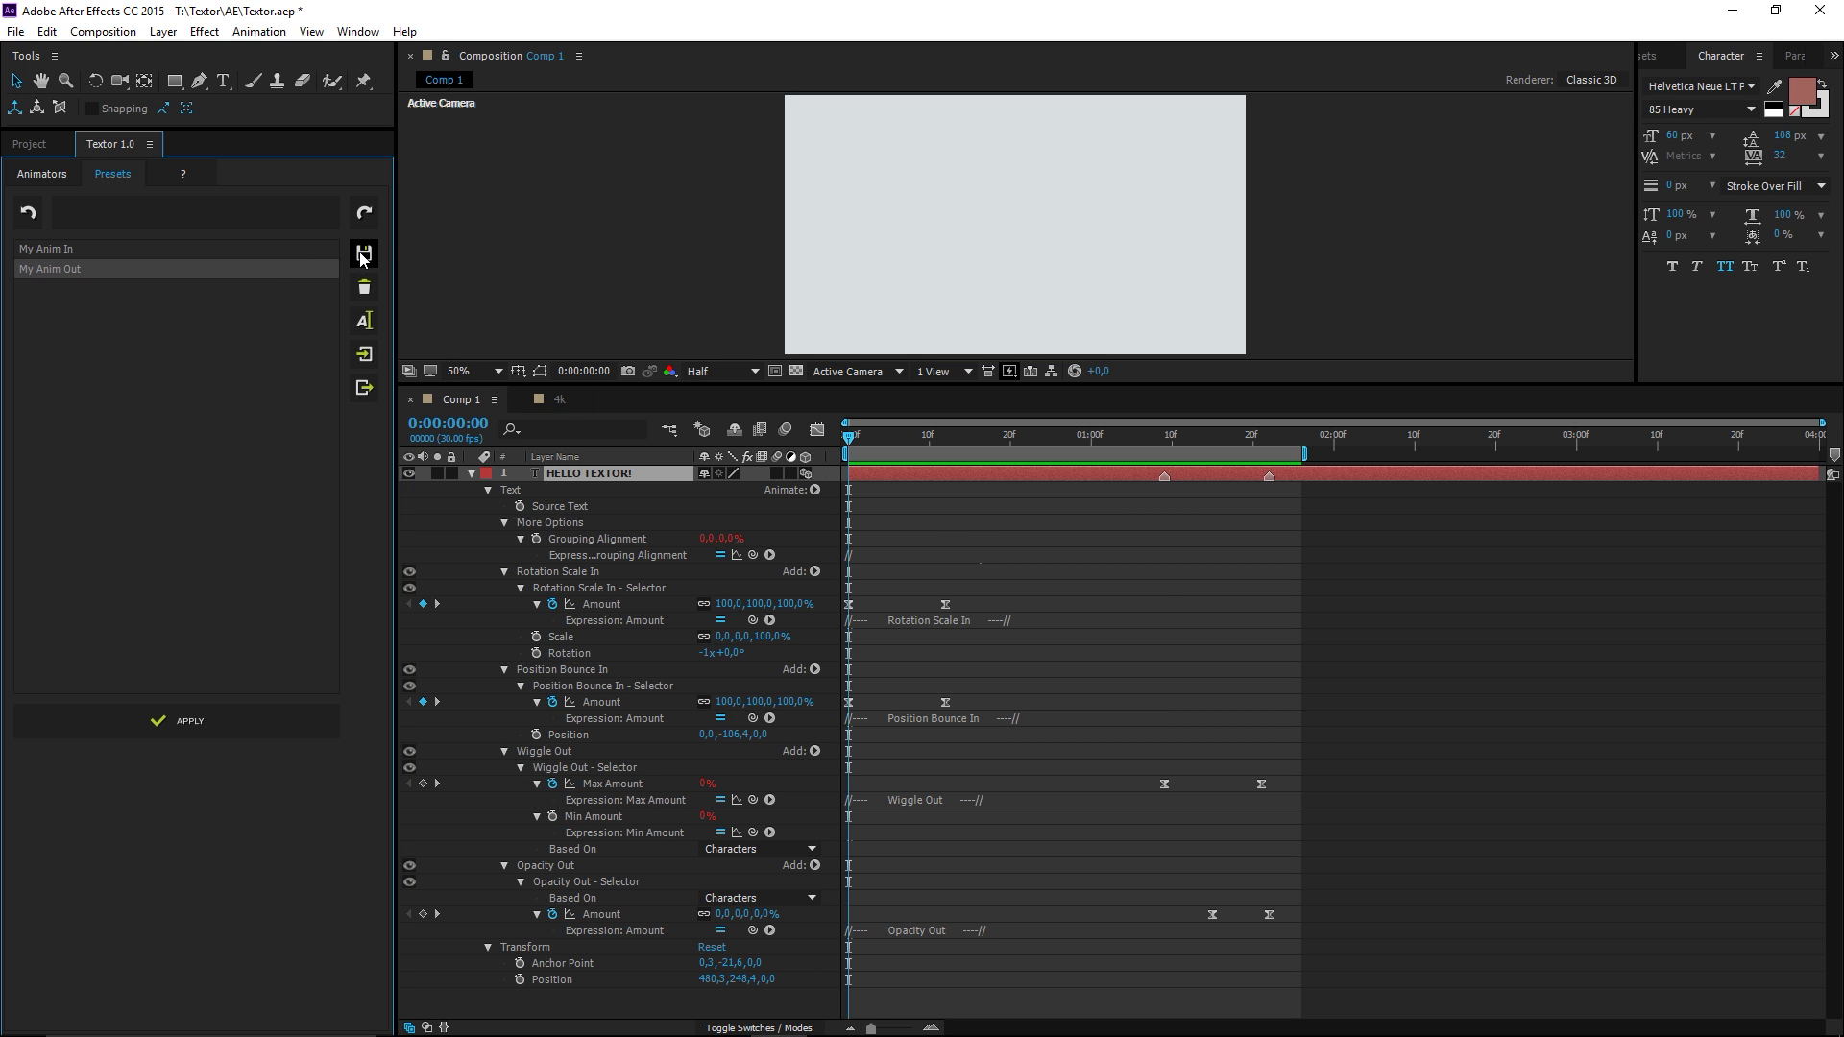
left_click(364, 252)
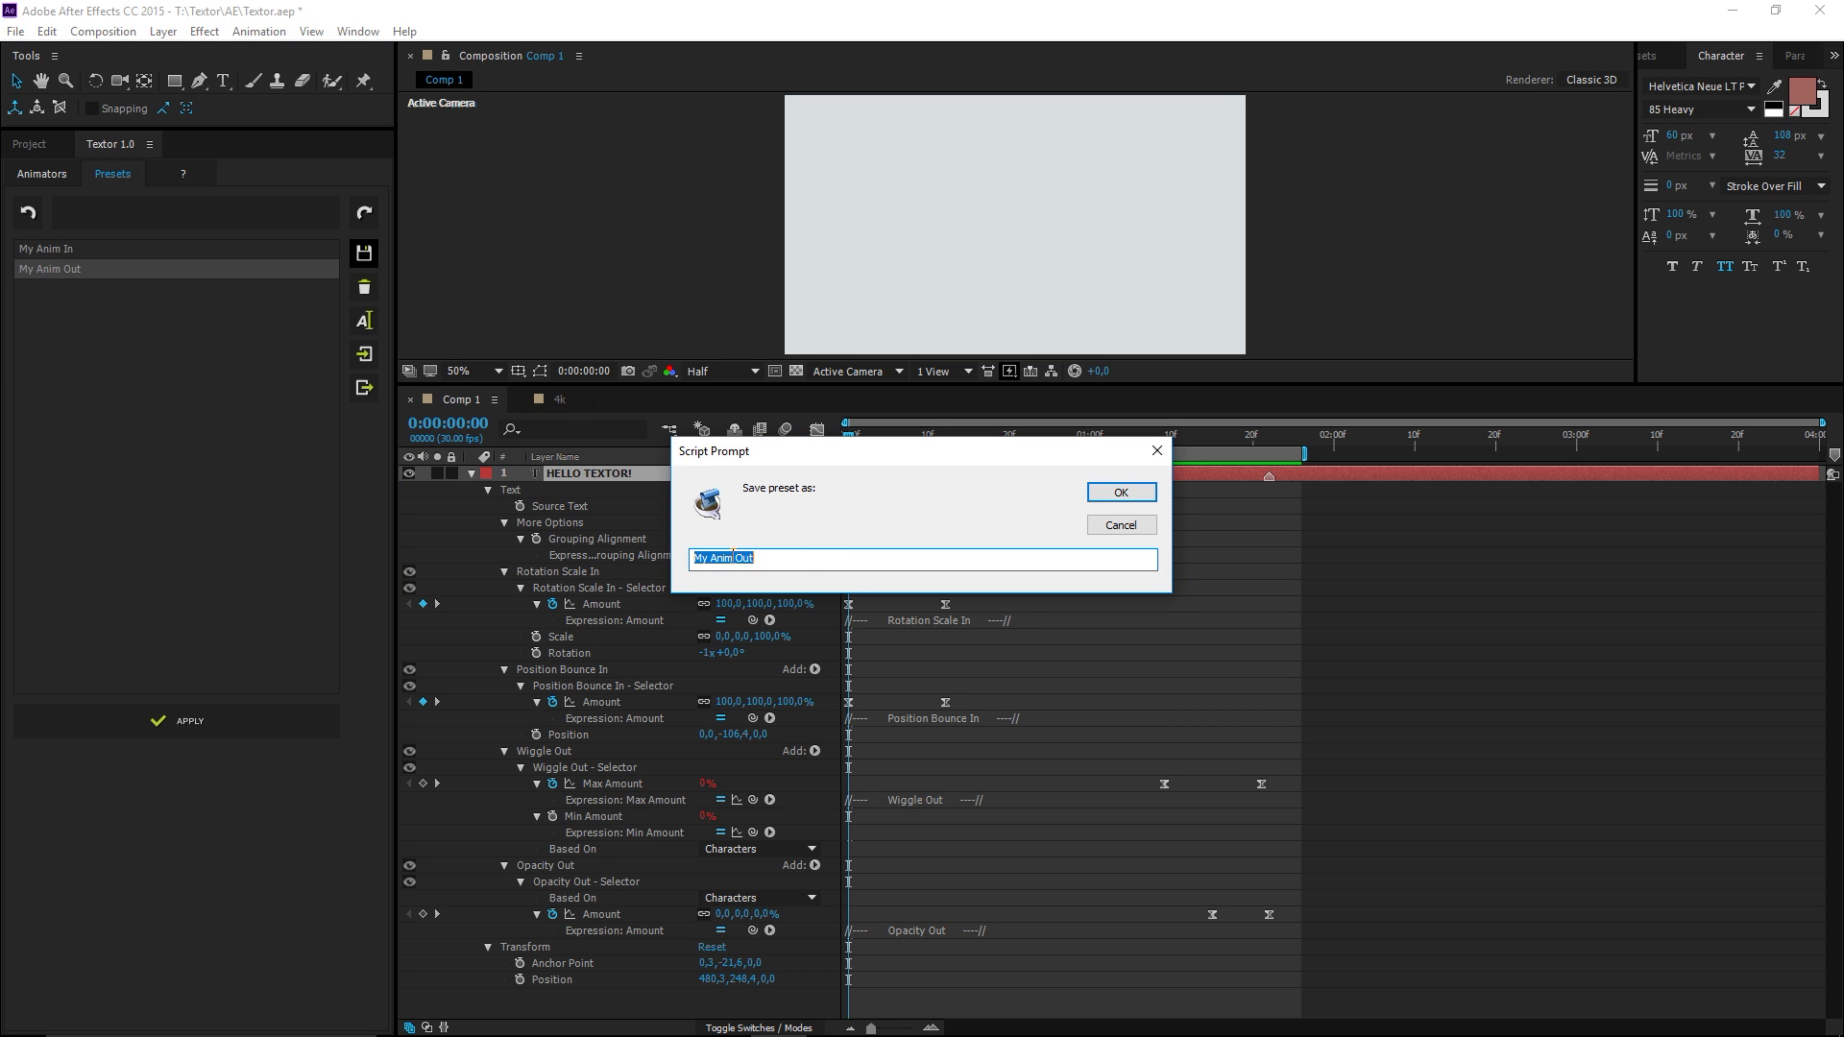
left_click(733, 556)
type("In")
left_click(1109, 494)
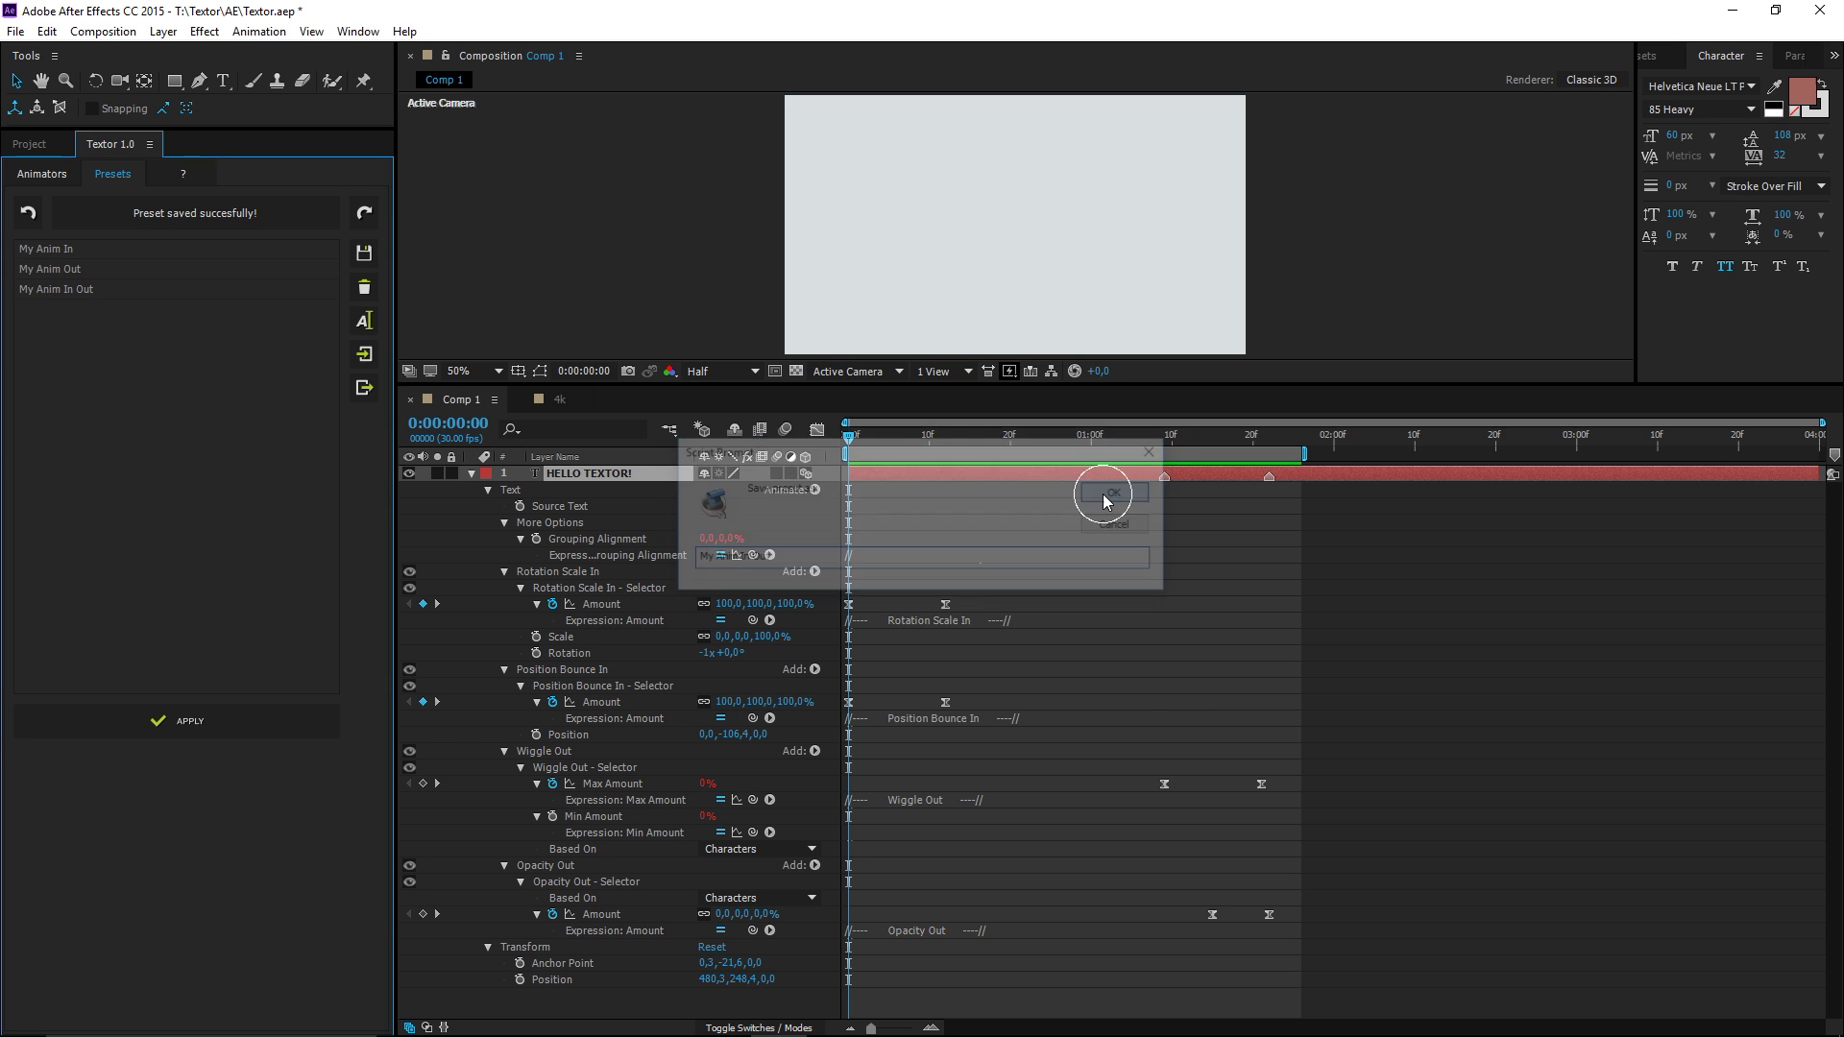
left_click(38, 174)
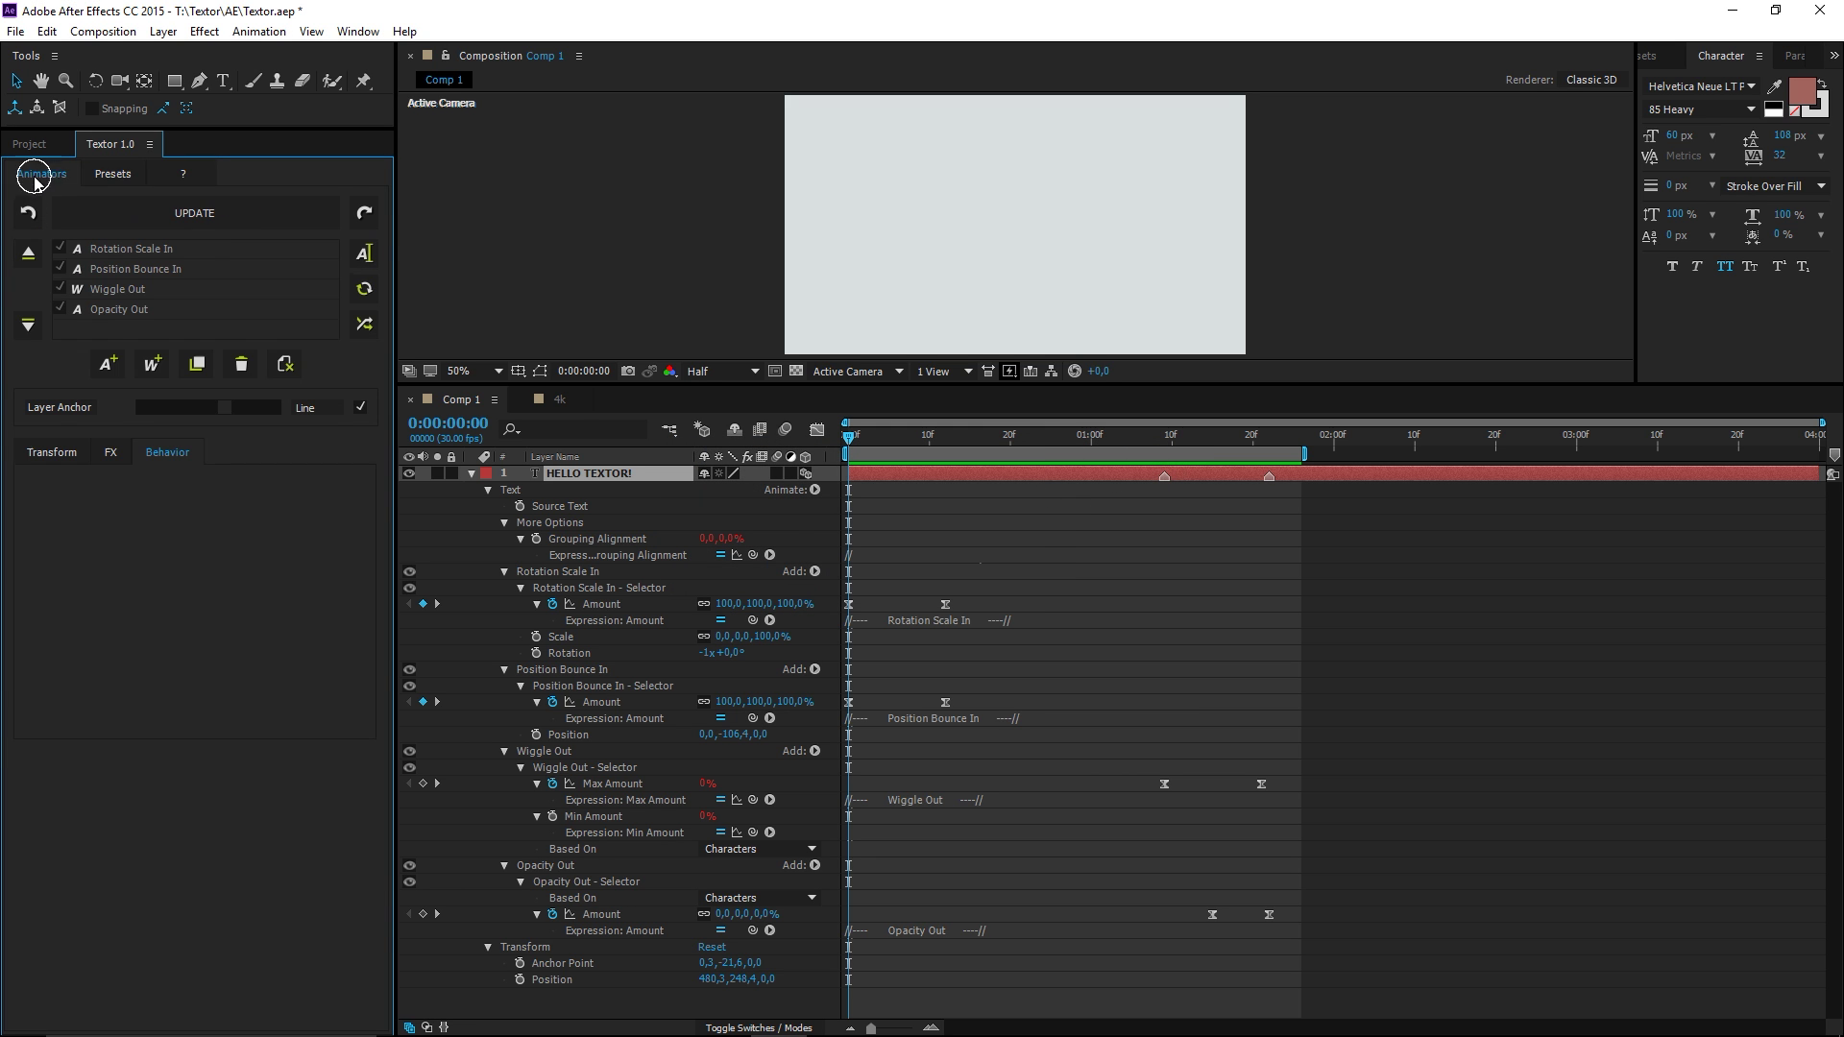
left_click(285, 366)
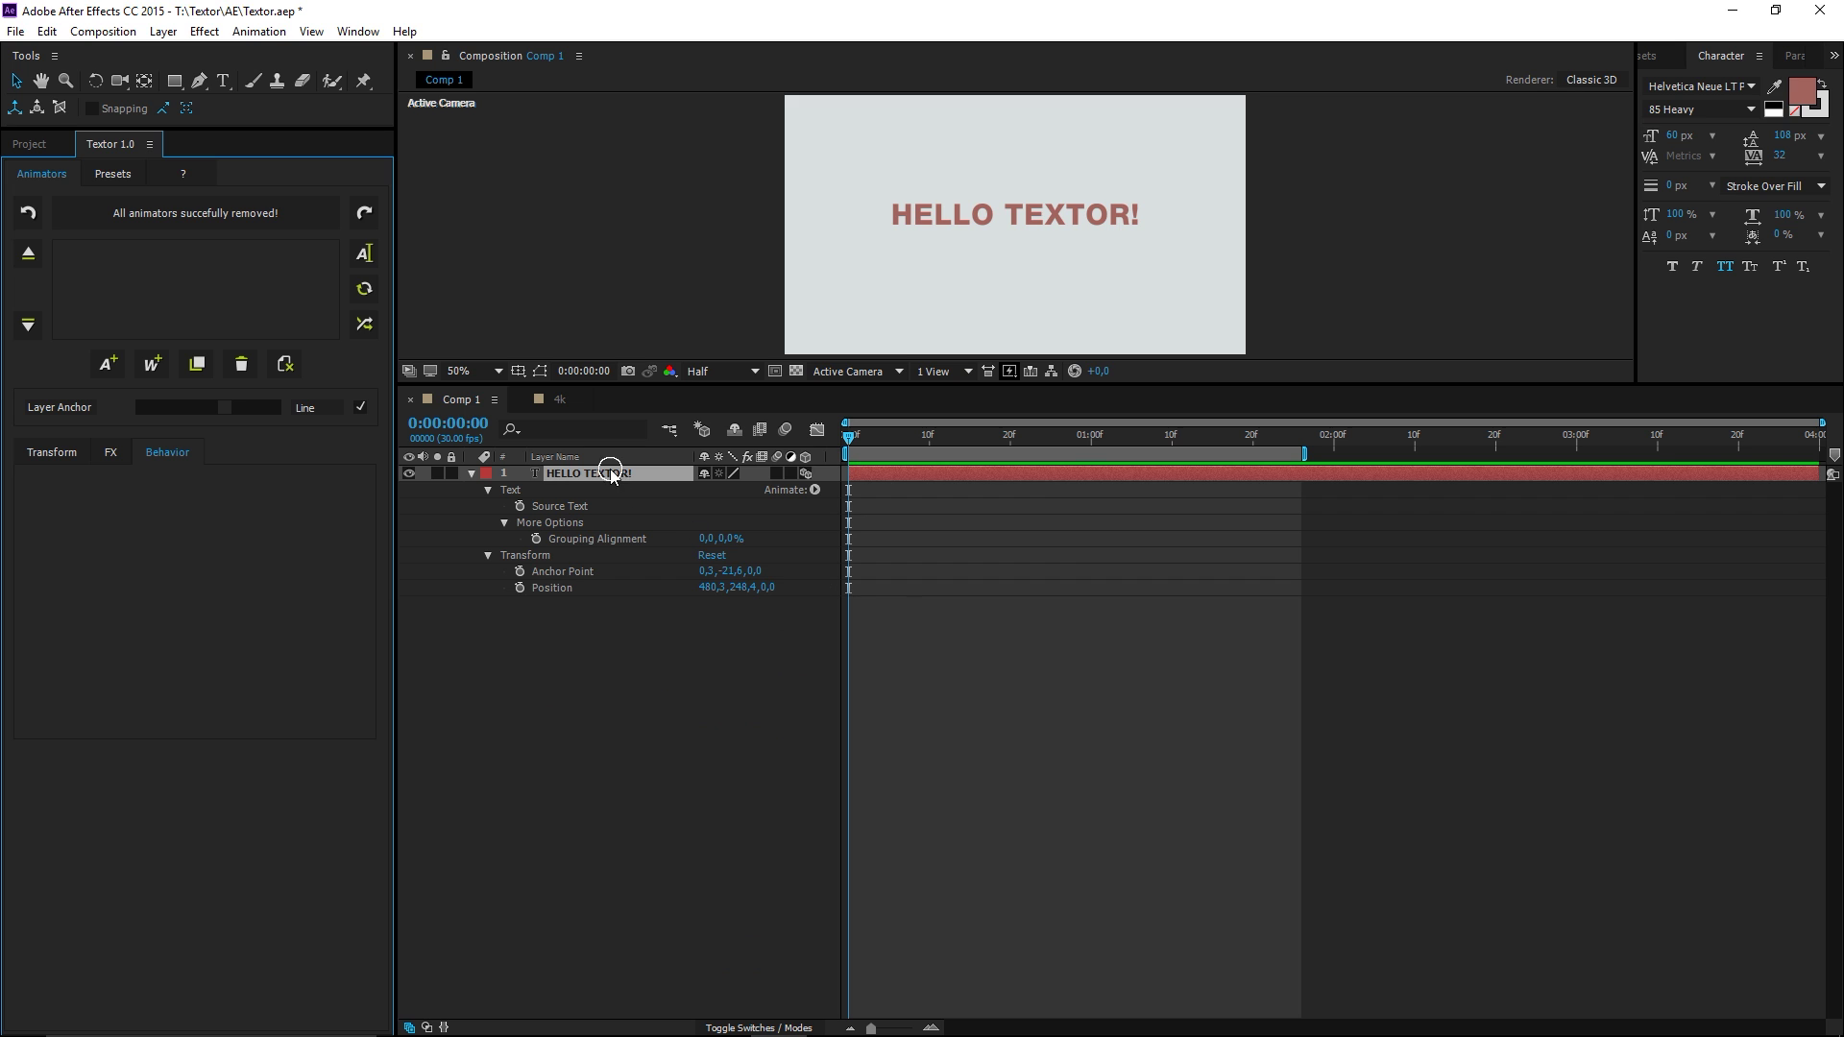
- Duplicate the text layer, move it down, and change it to 'ANIMATION MADE EASY'
key("ctrl+d")
key("shift+Down")
key("shift+Down")
key("shift+Down")
key("shift+Down")
key("shift+Down")
key("shift+Down")
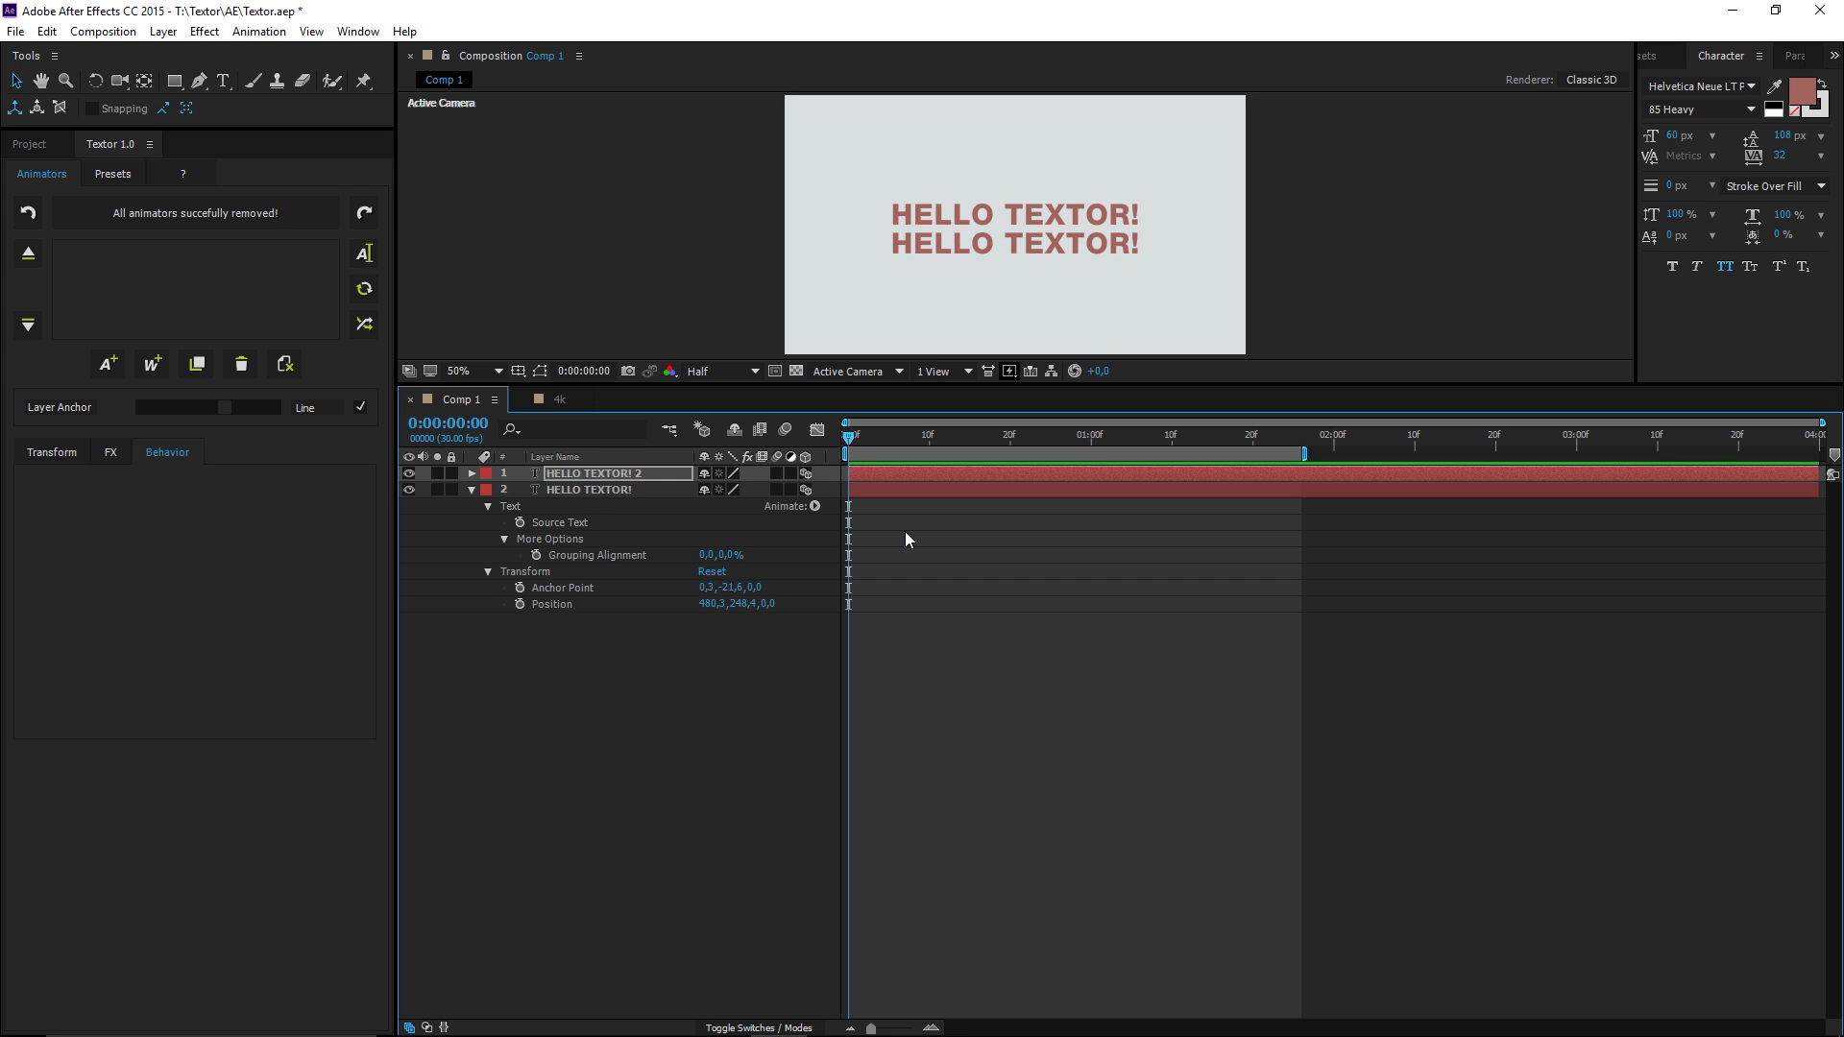
key("shift+Down")
key("shift+Down")
double_click(931, 271)
type("ANI")
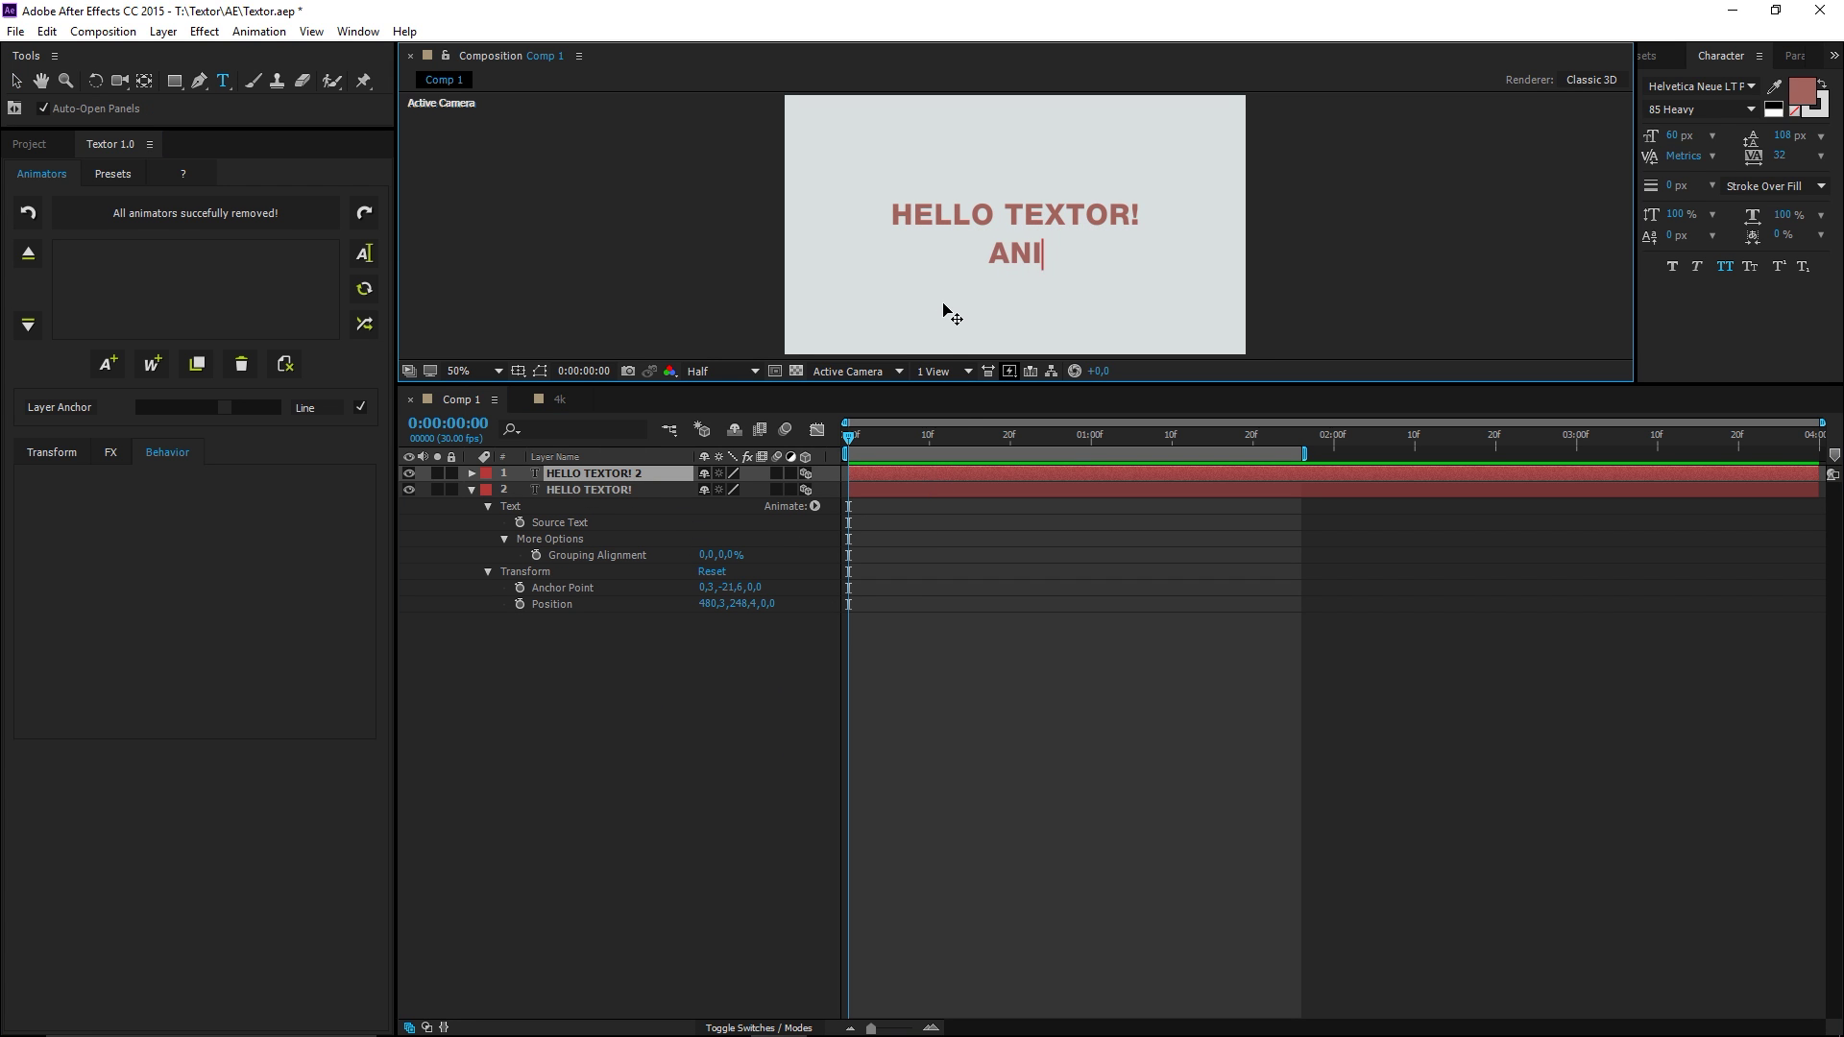
type("MATION MAD E EASY")
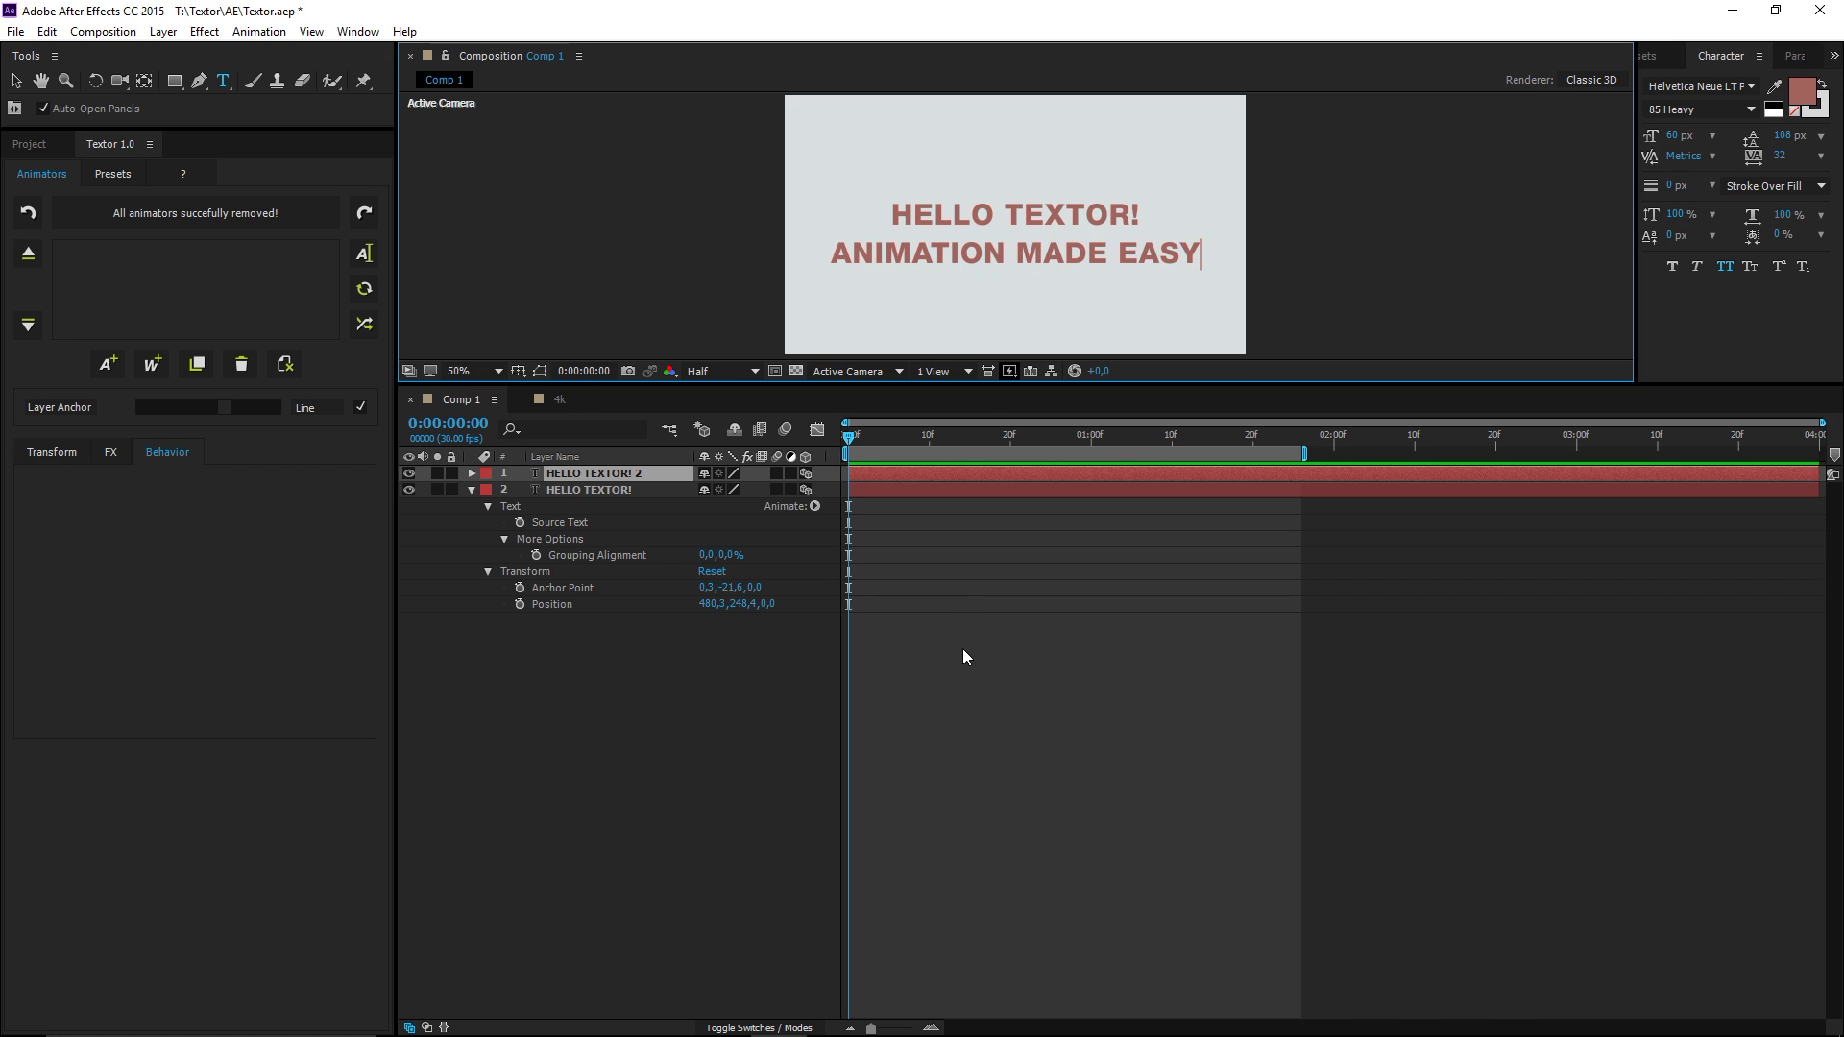
left_click(965, 655)
left_click(906, 477)
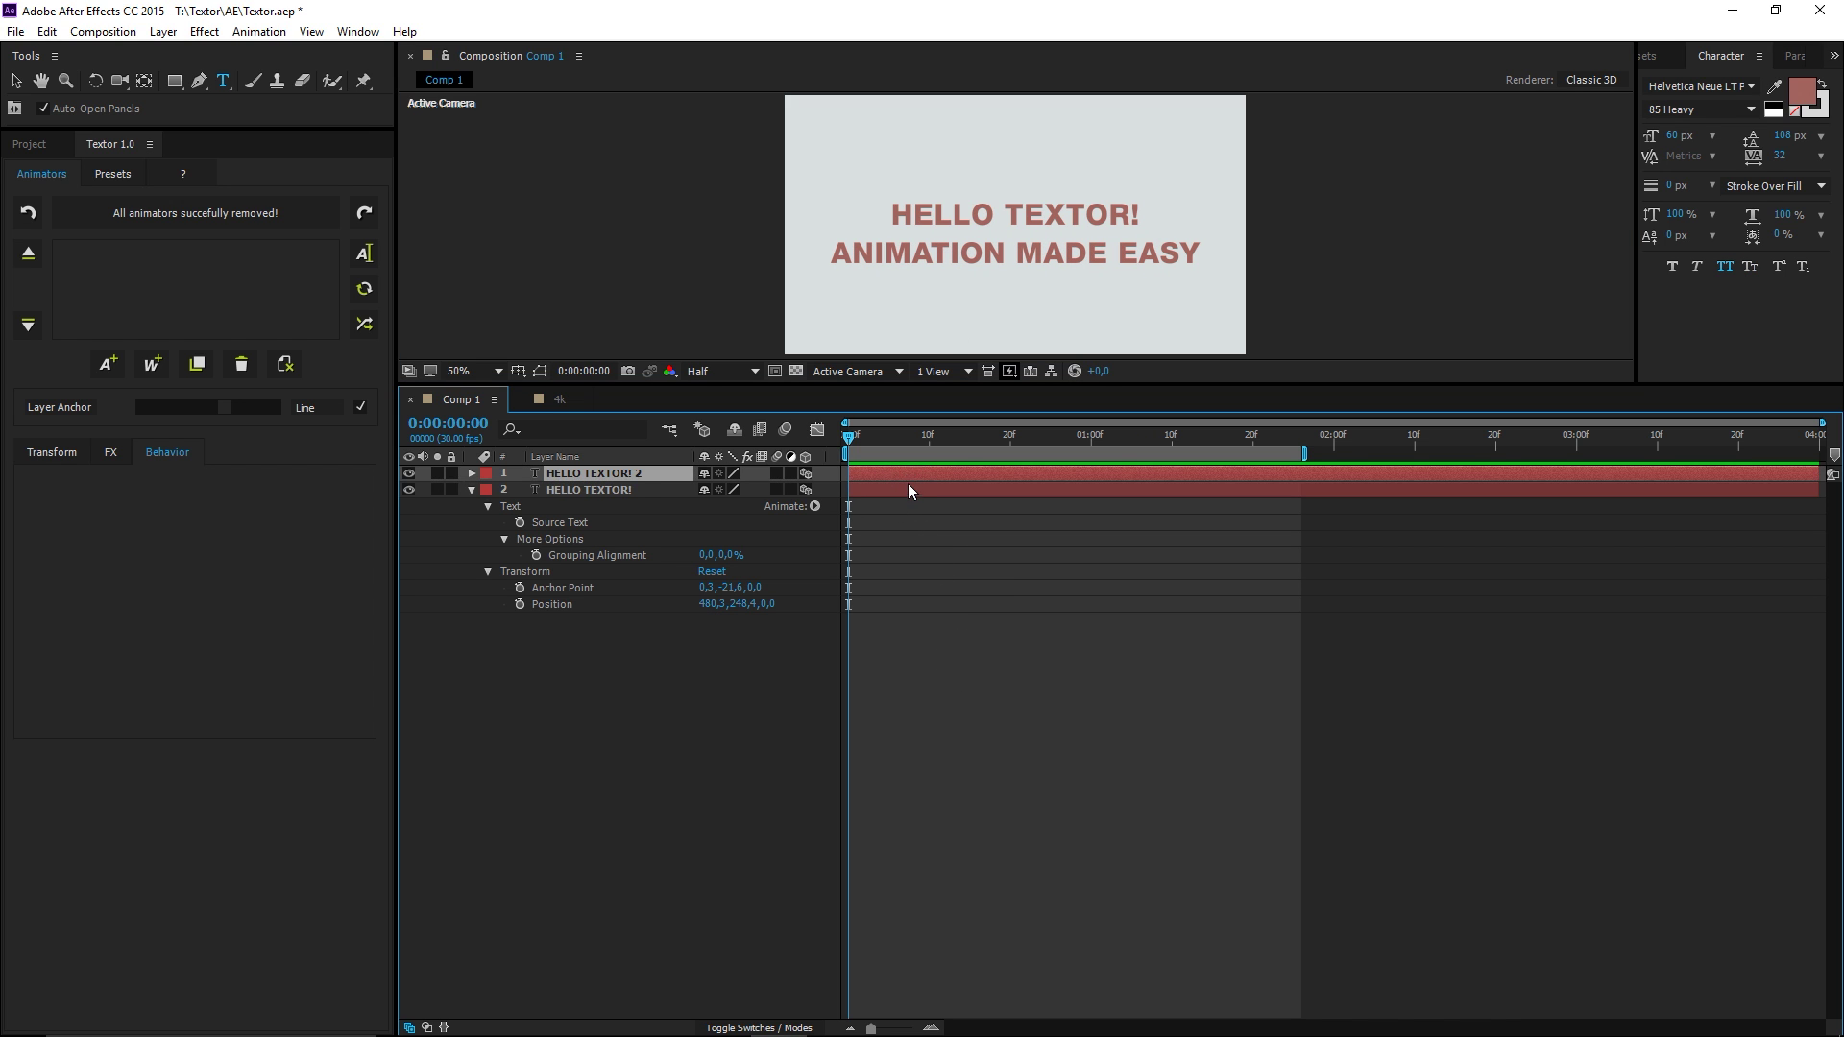
- Apply 'My Anim In Out' to both text layers together and play the animation
left_click(909, 491, "shift")
left_click(112, 174)
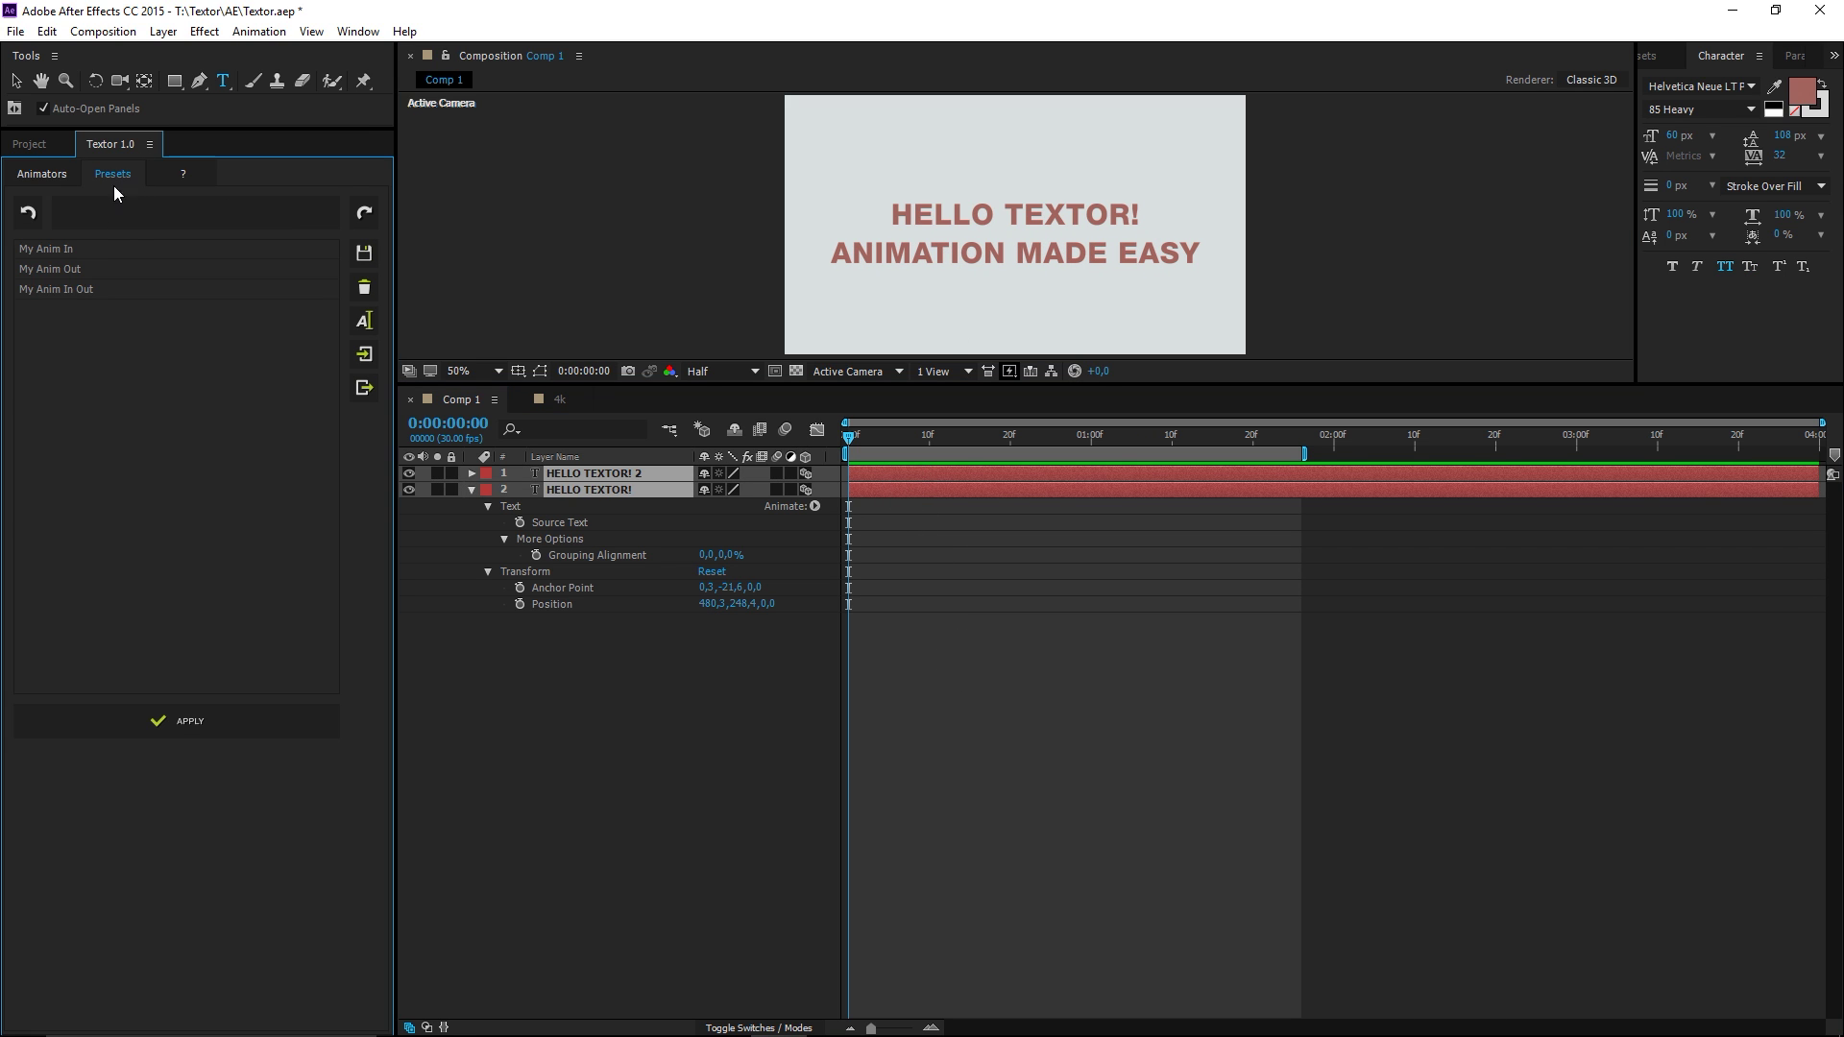
double_click(70, 287)
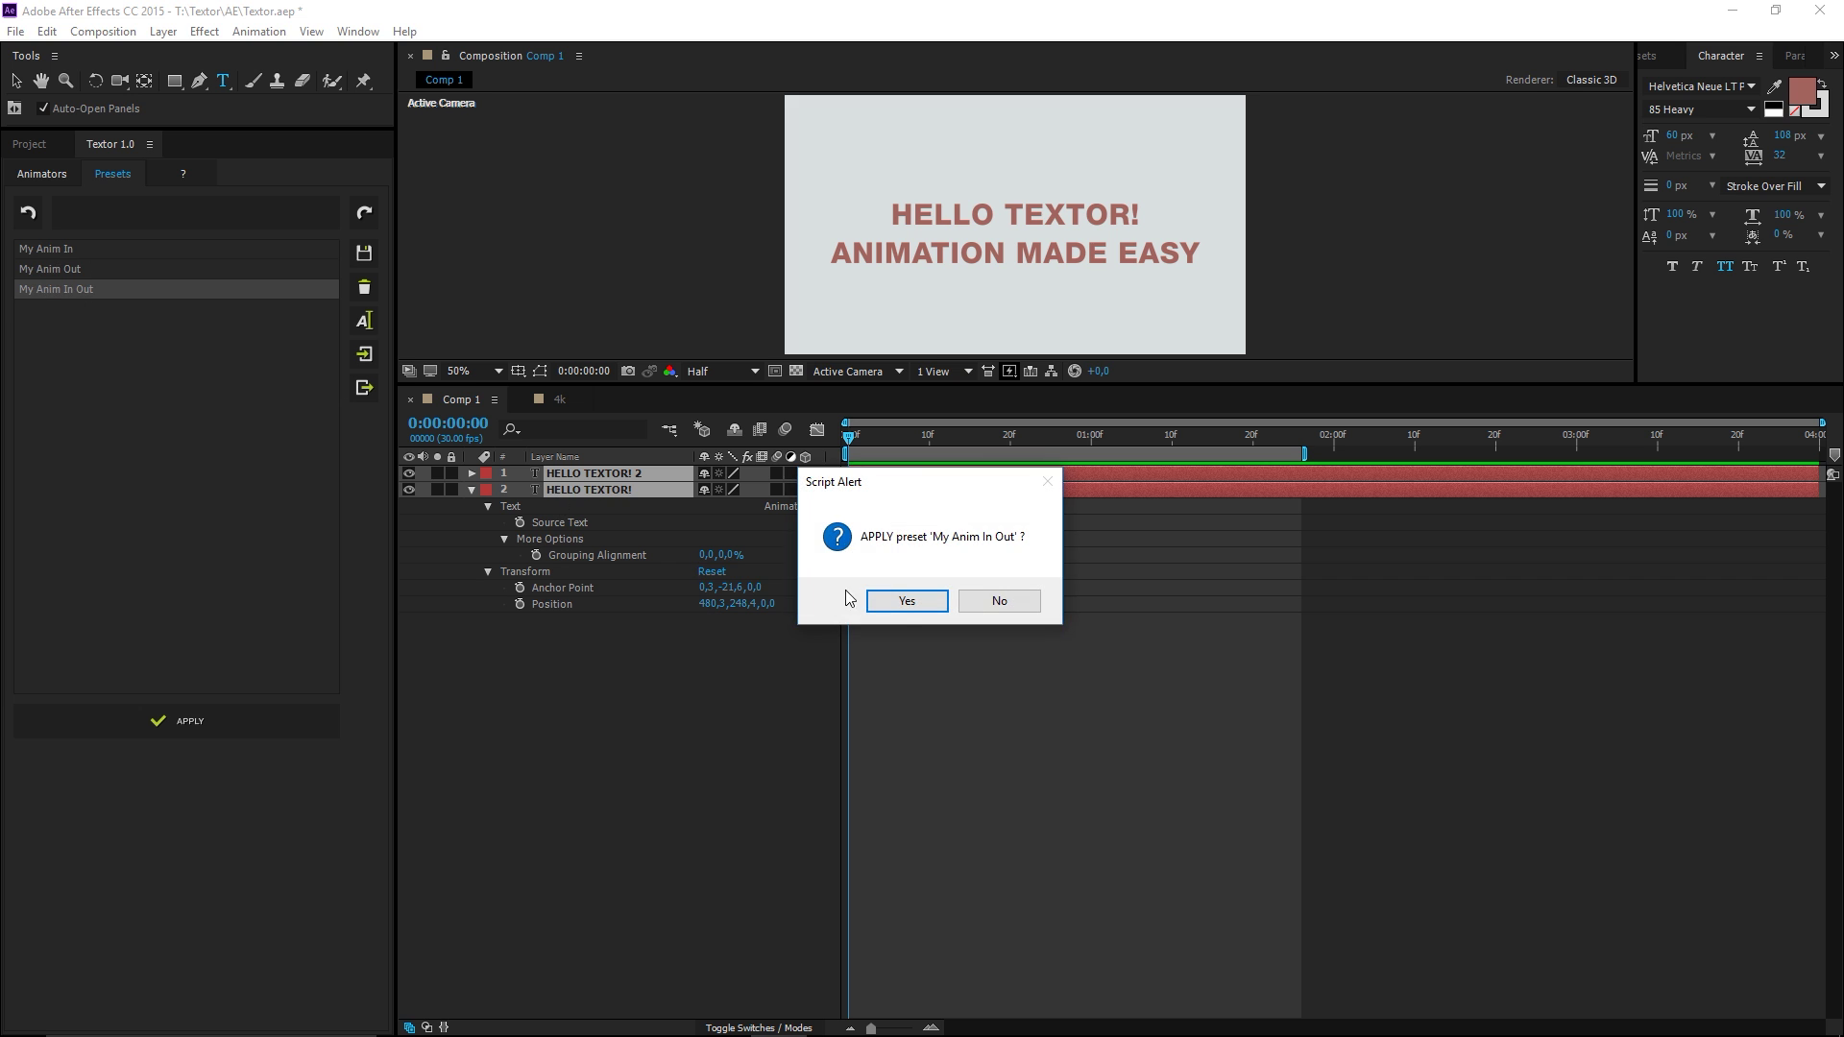
left_click(902, 601)
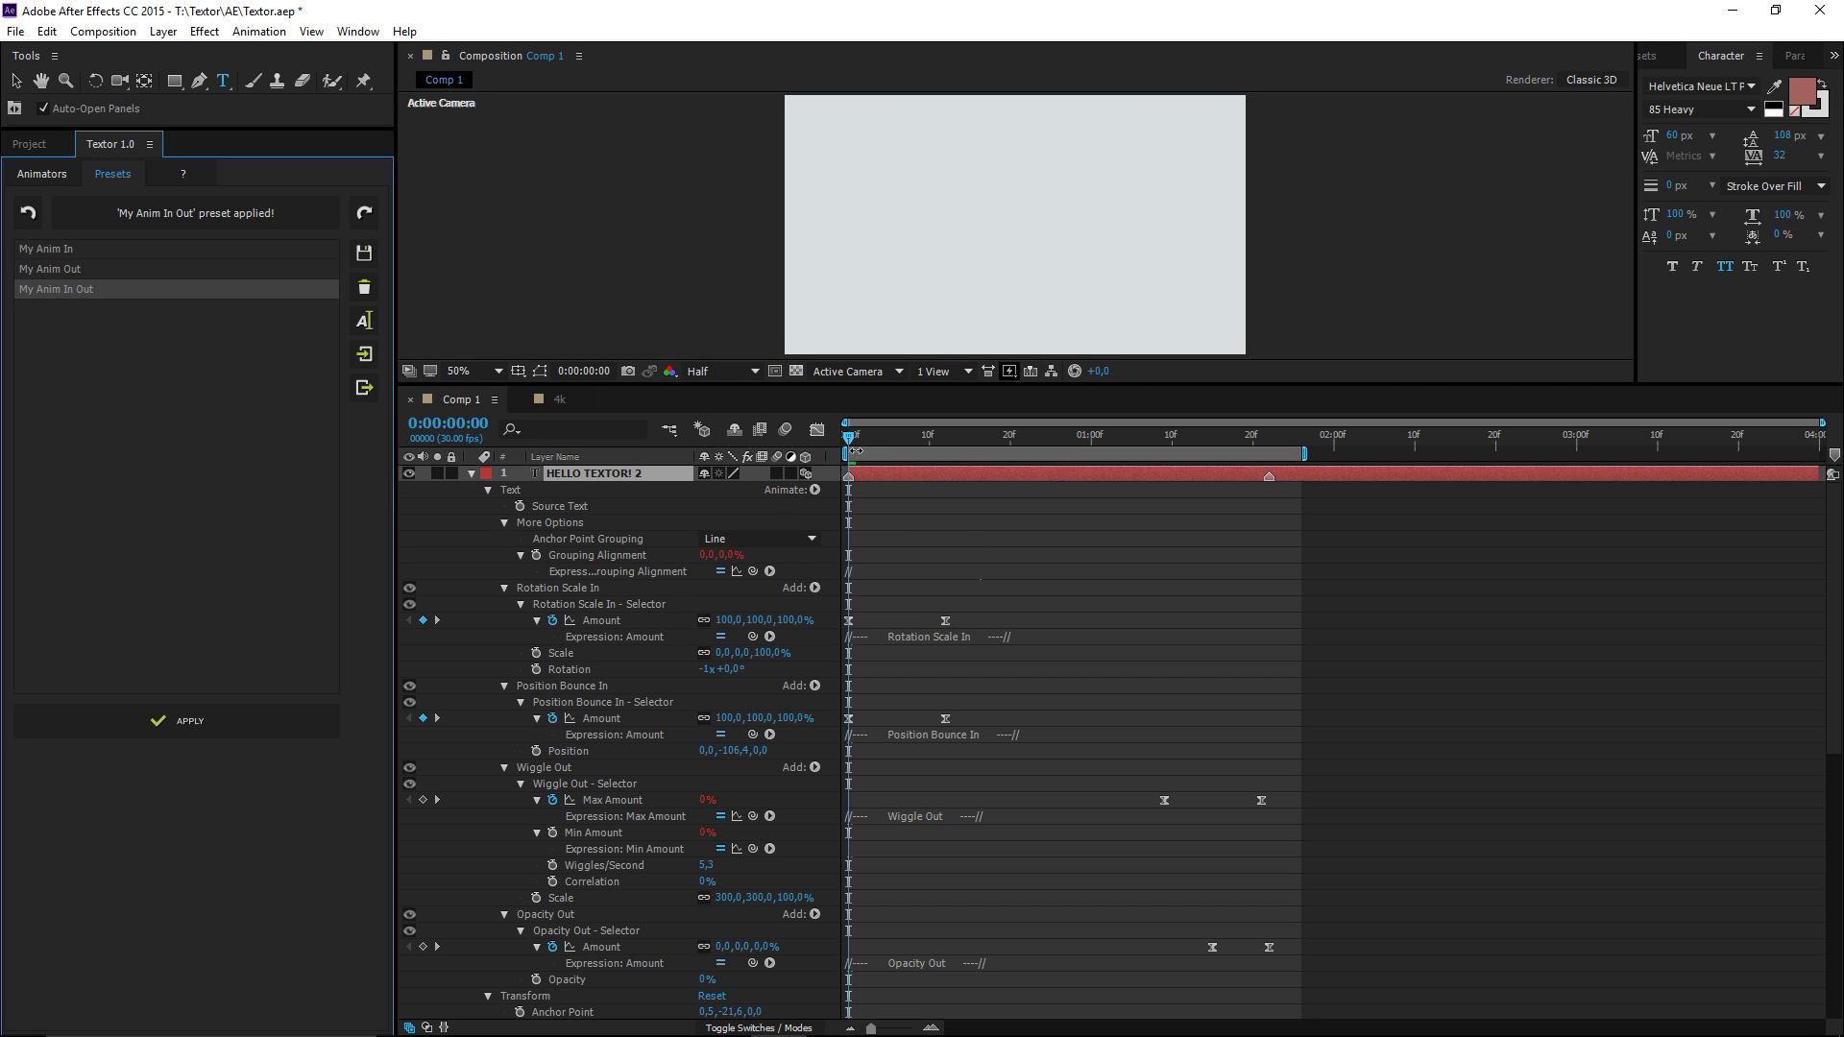
key("space")
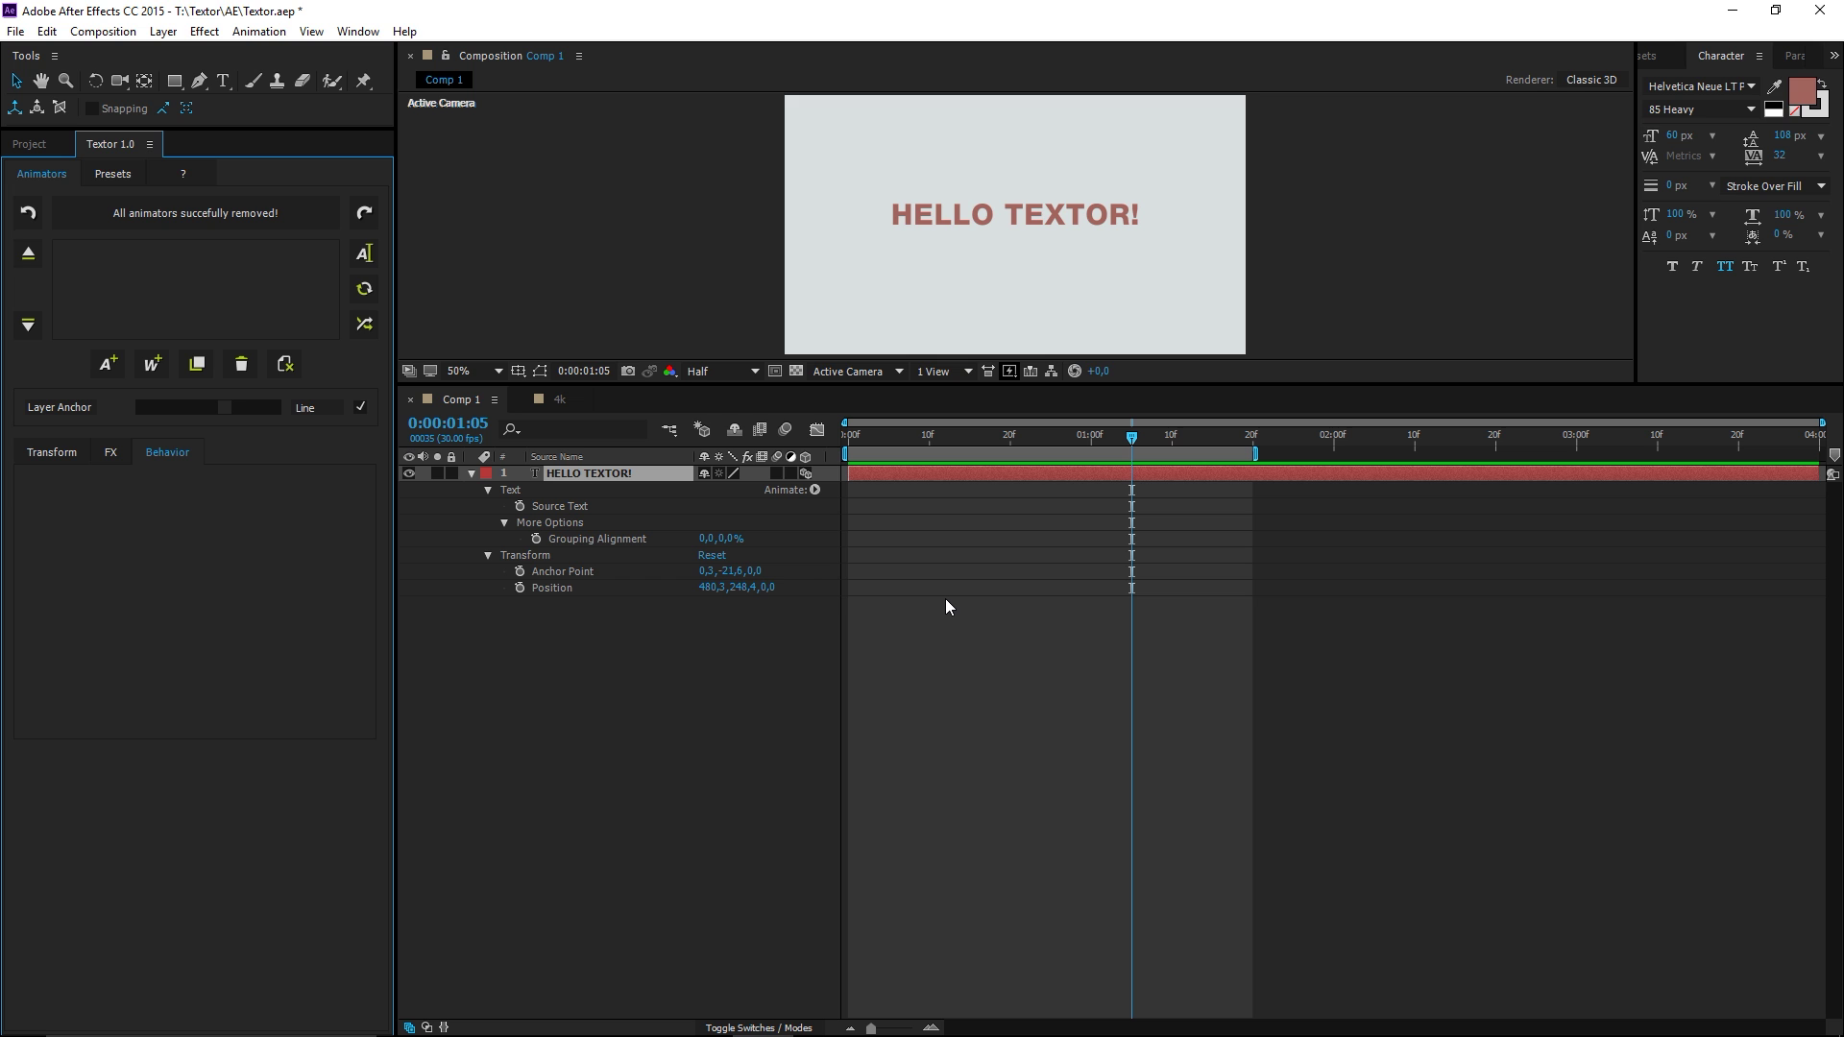
- Add a new Animator 1 at frame 0 and randomize its behavior settings
left_click_drag(900, 432, 831, 435)
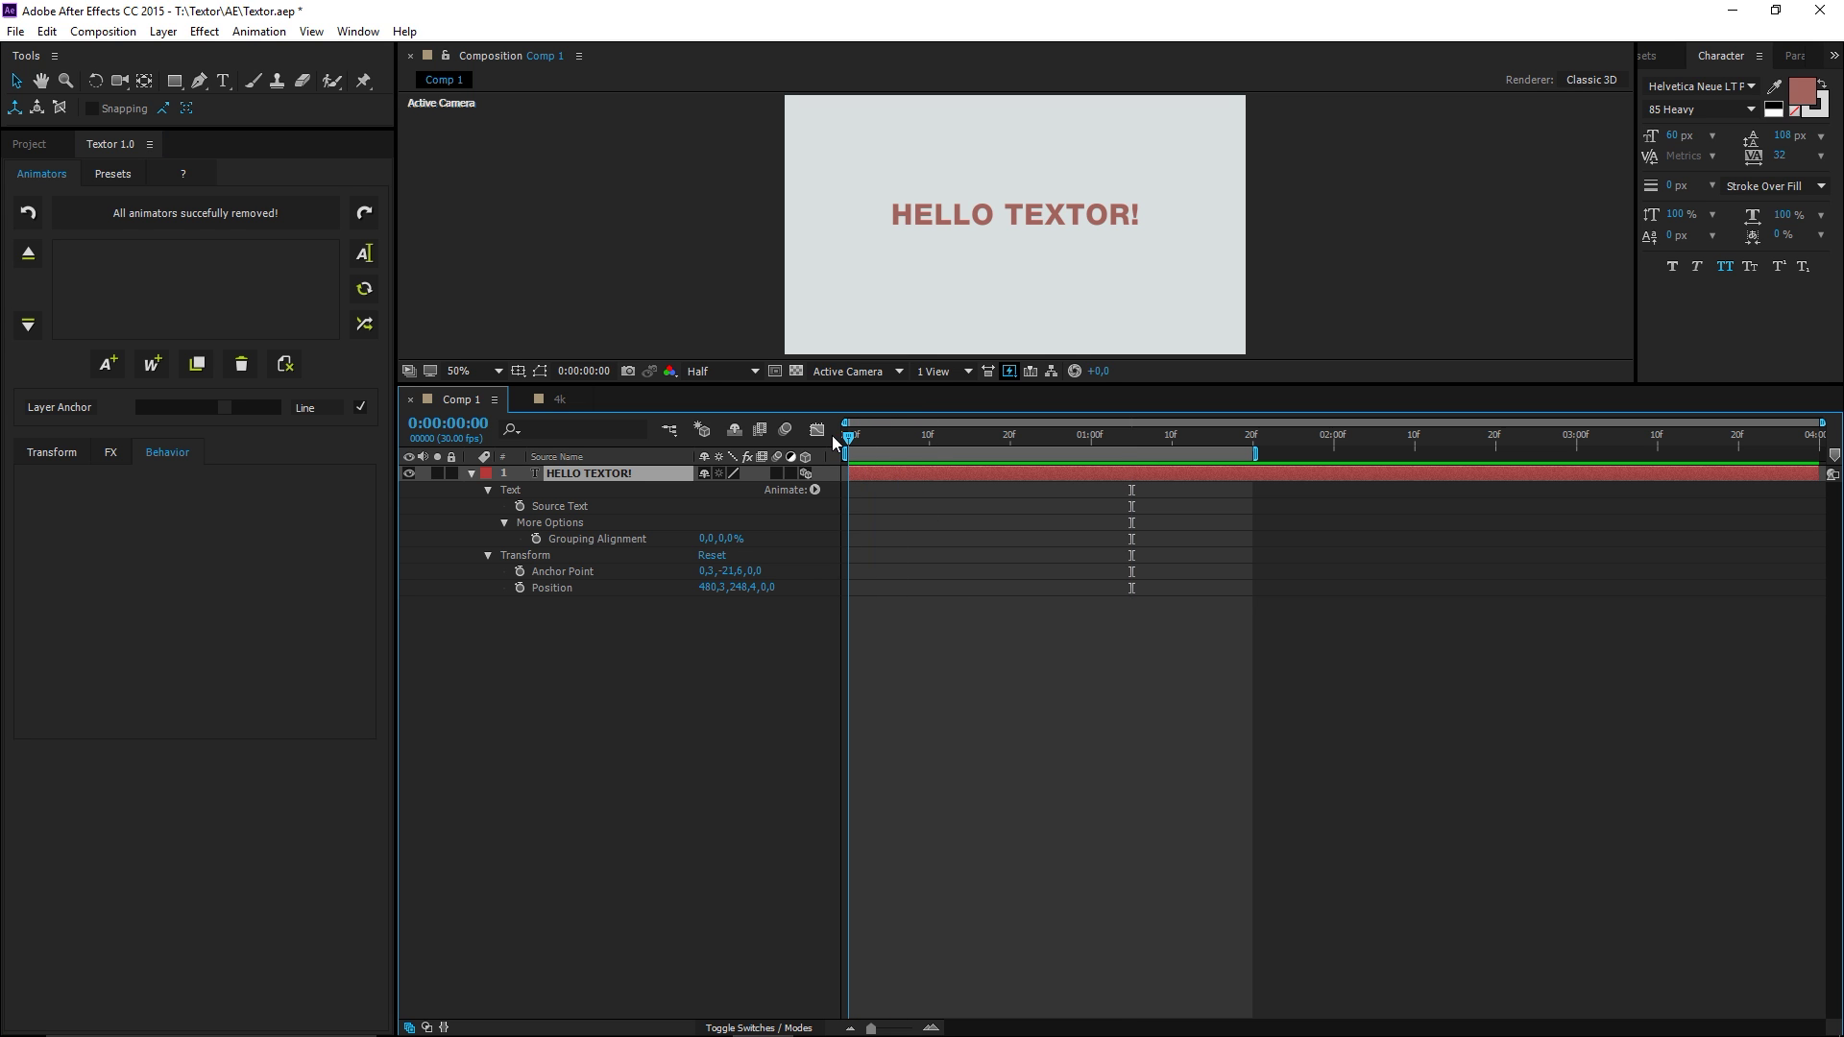
left_click(107, 363)
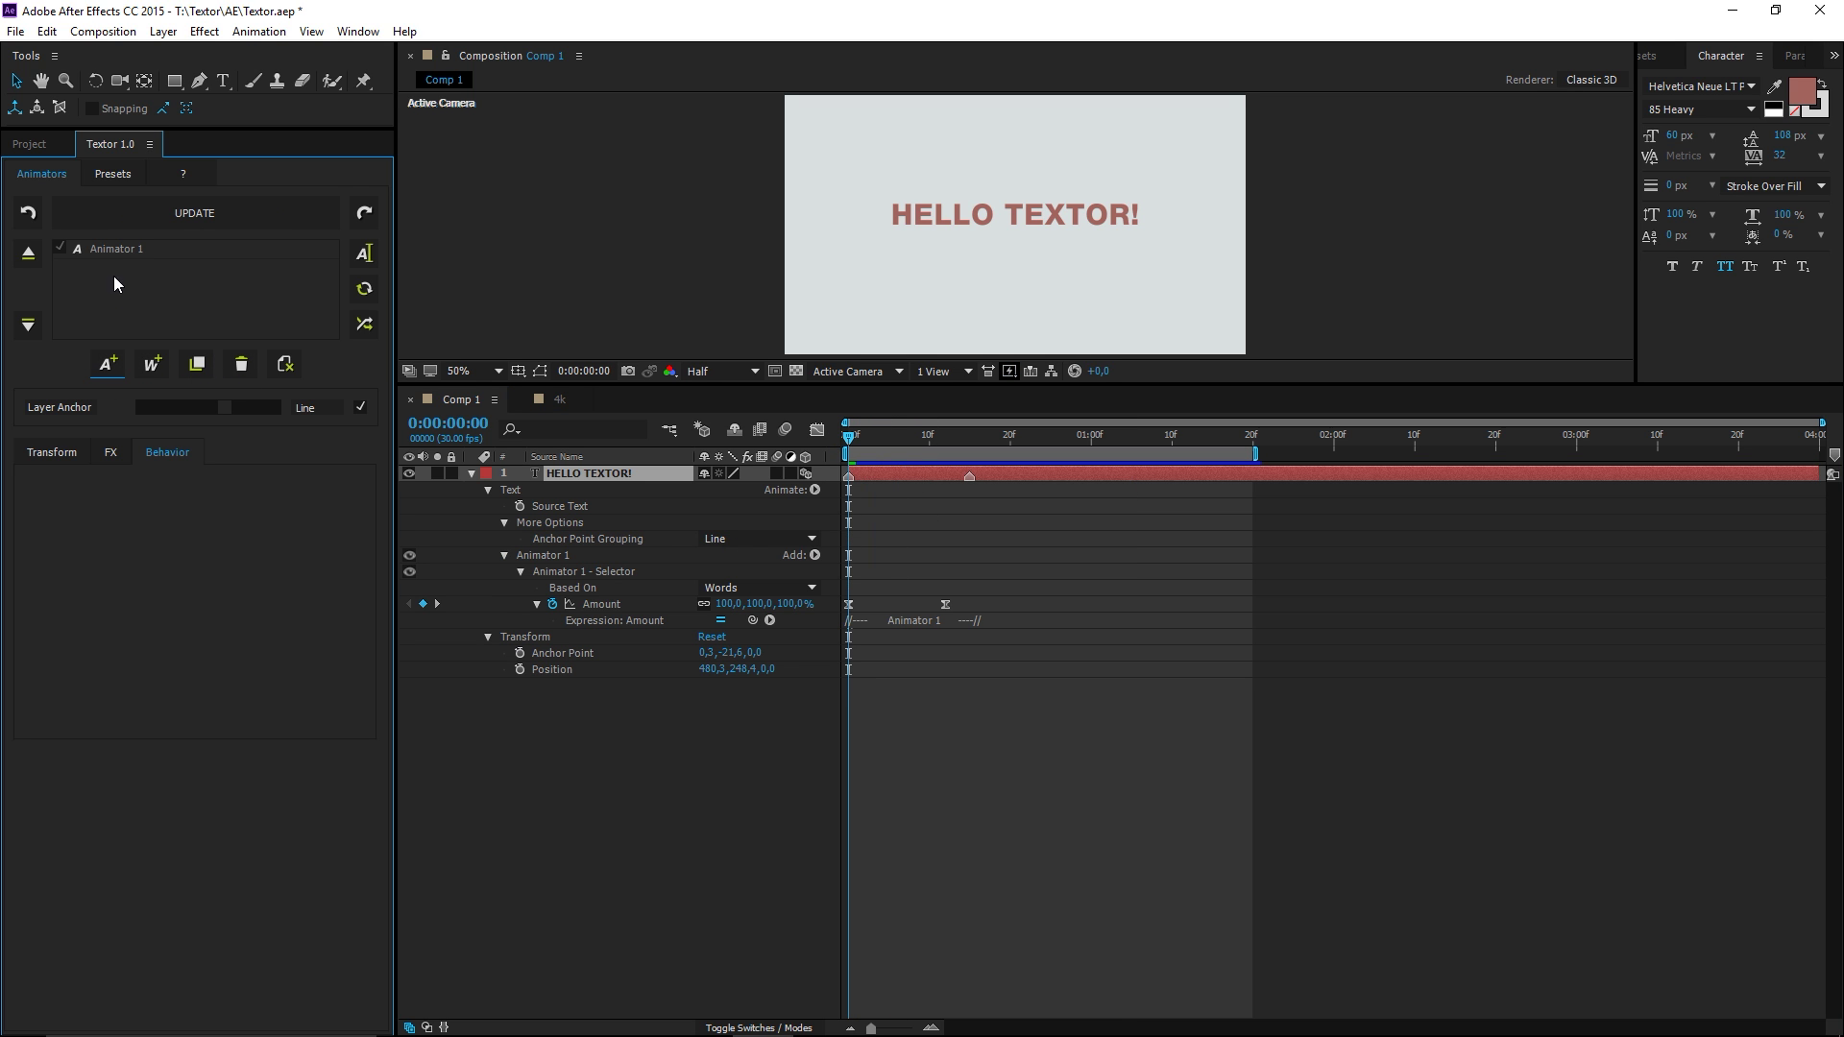
left_click(122, 251)
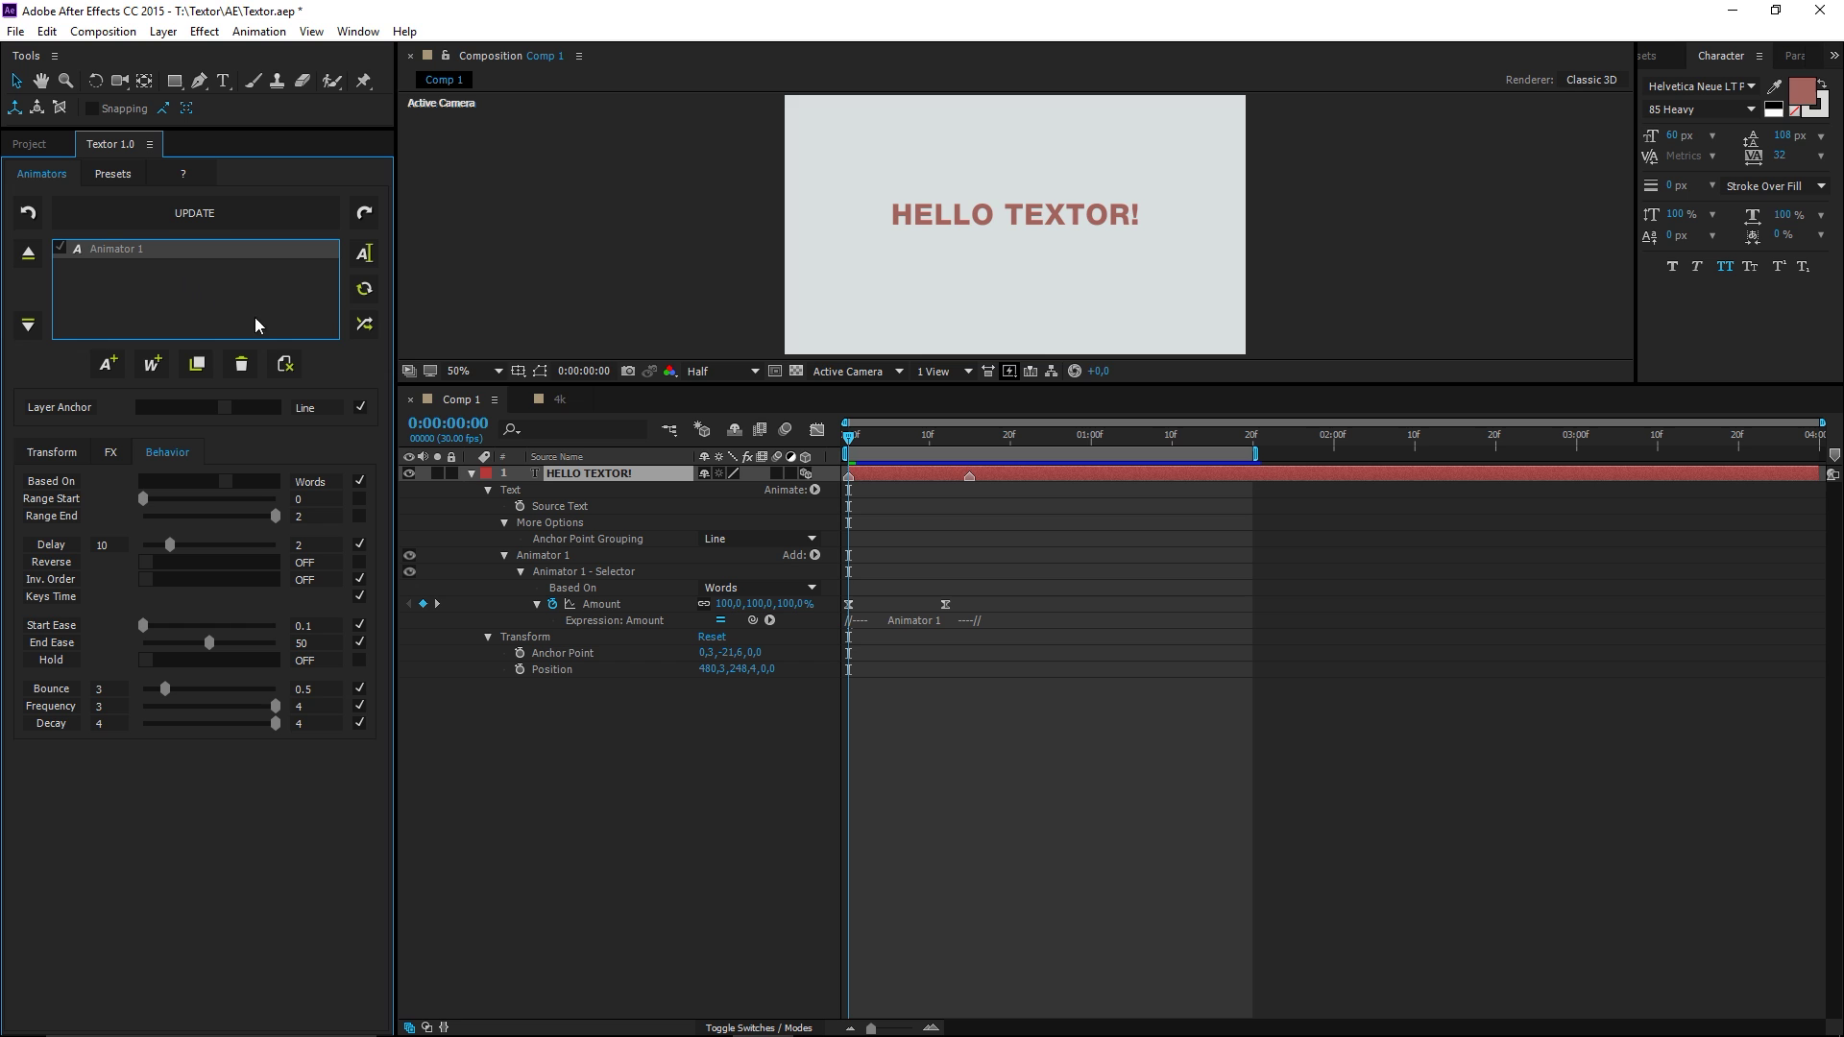
left_click(367, 331)
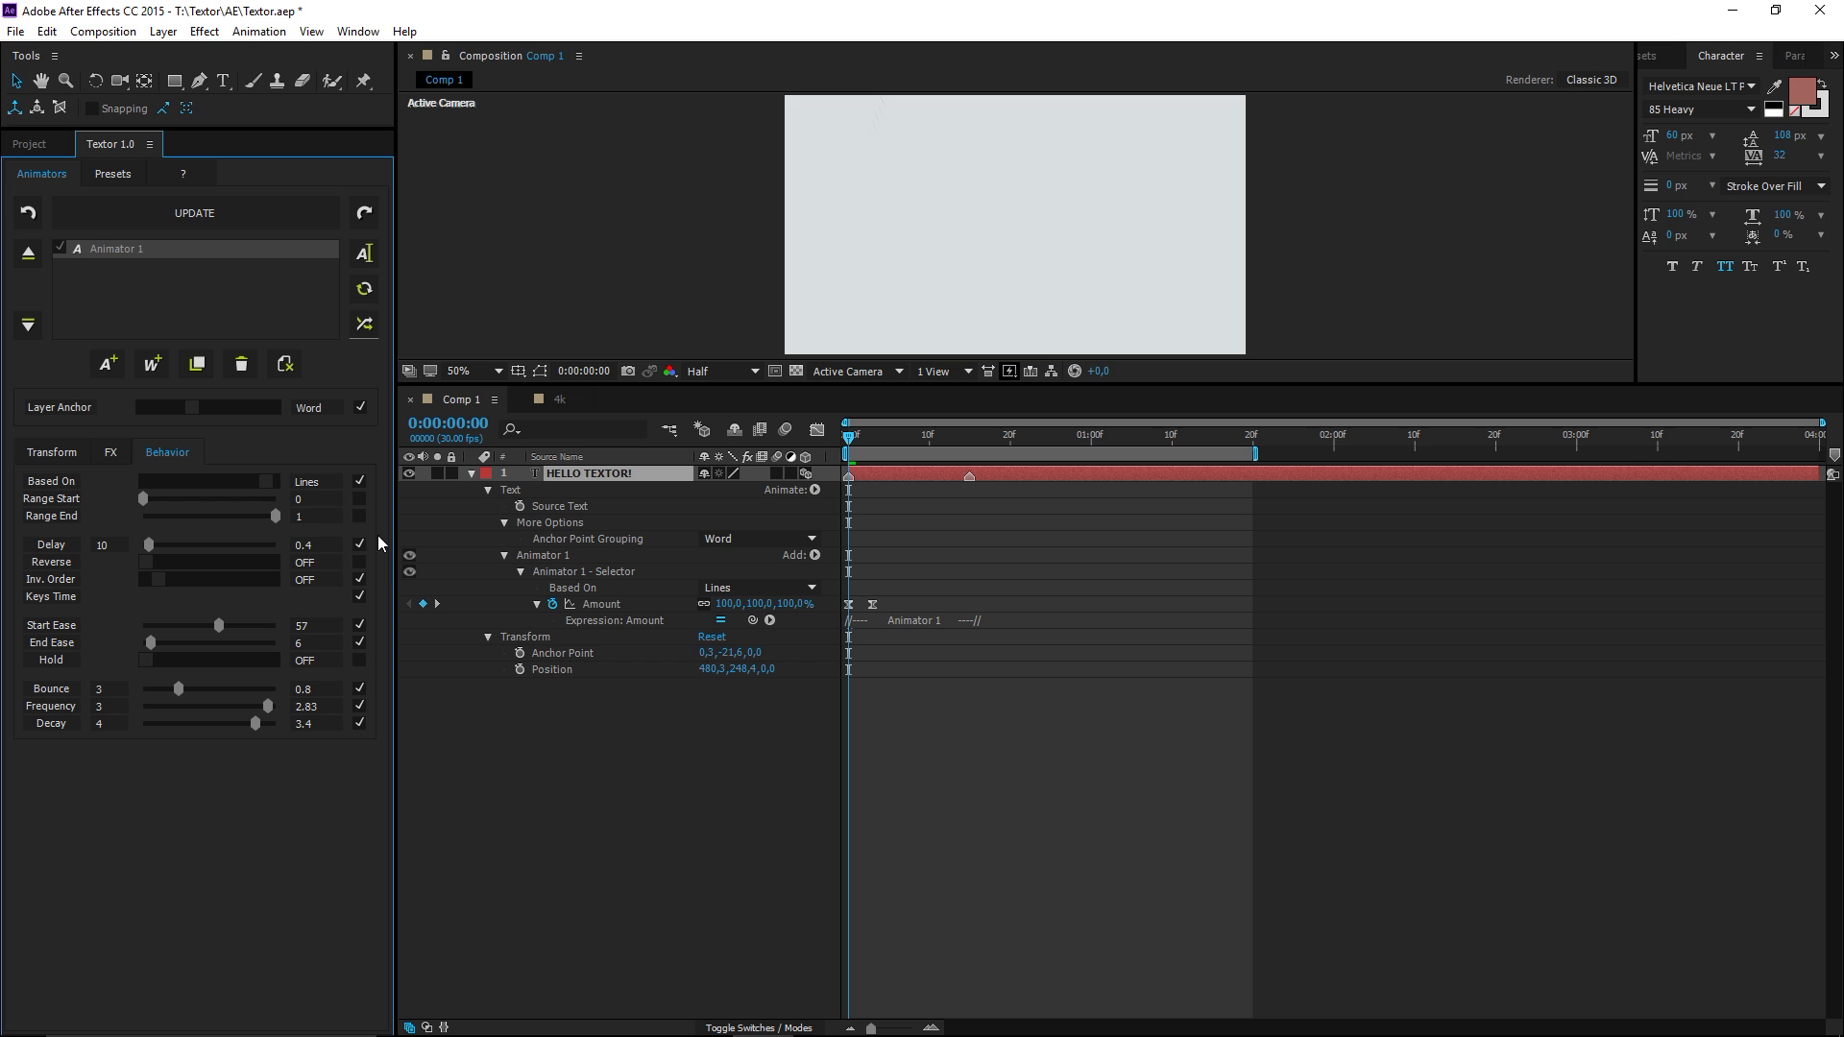
- Randomize Animator 1's transform values several times, previewing the variations
left_click(52, 454)
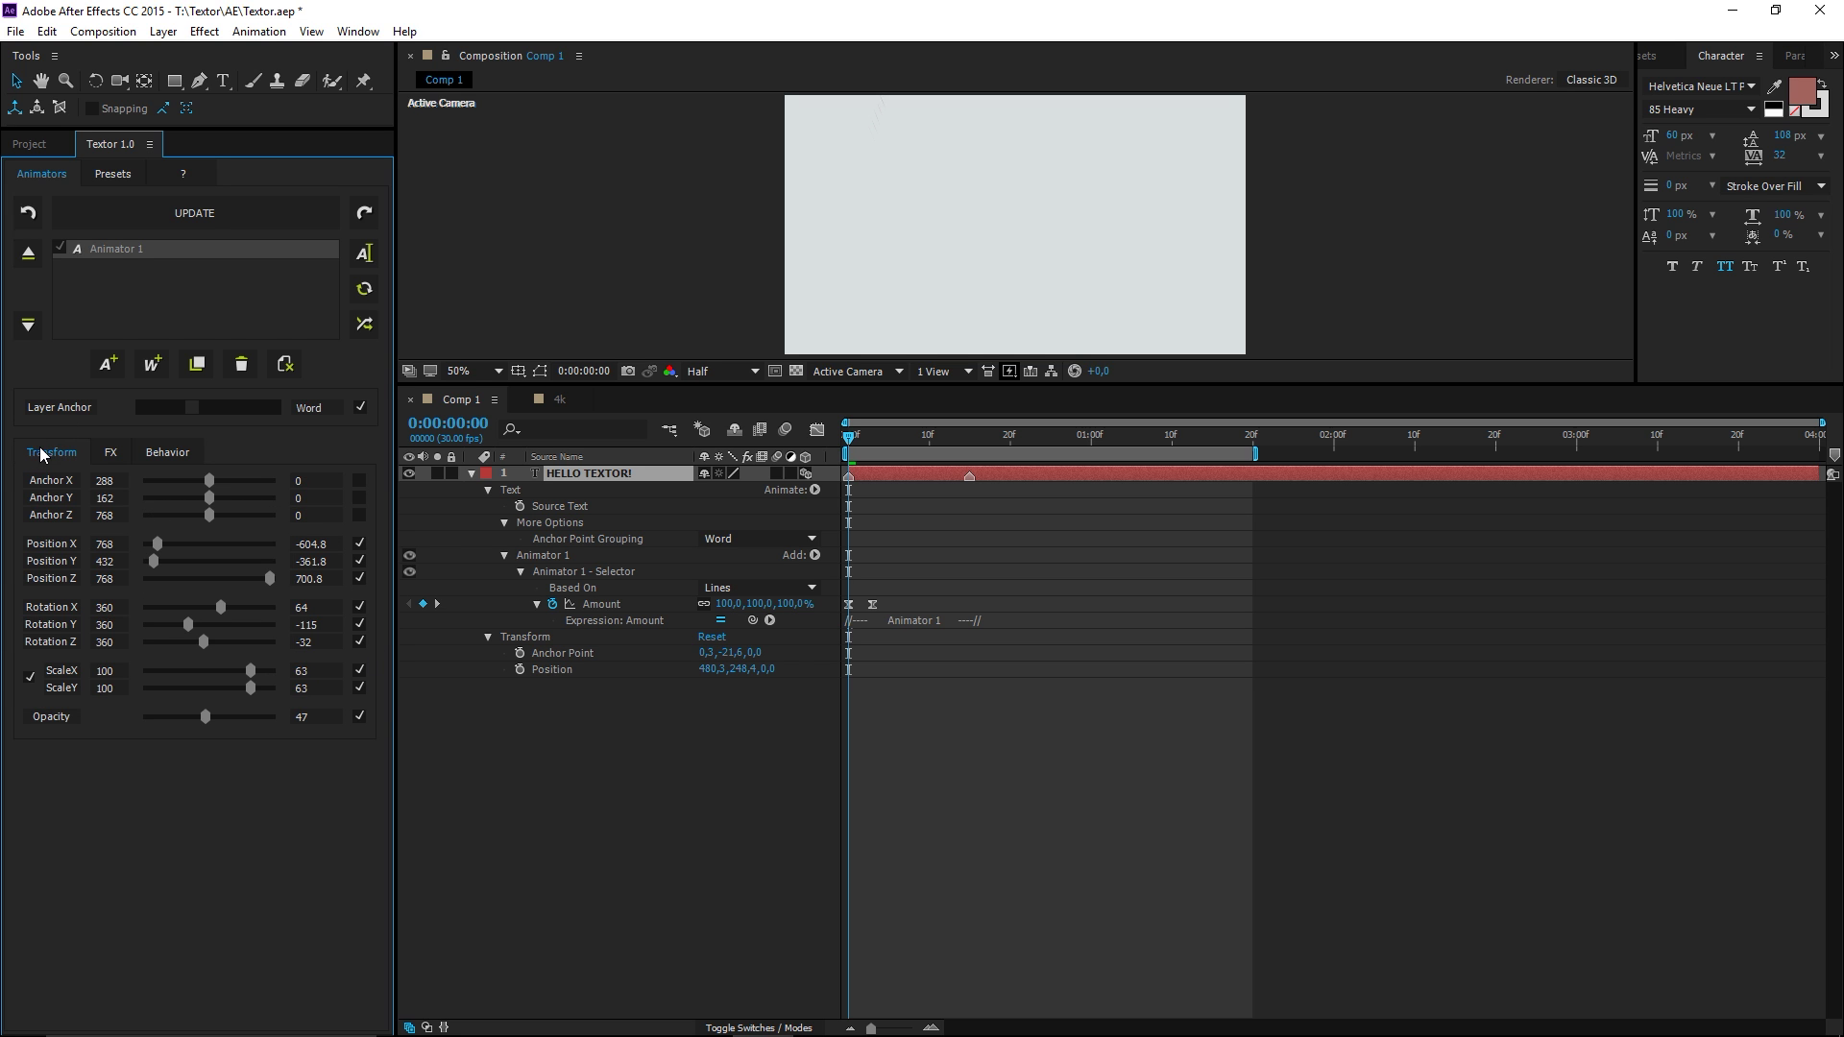
left_click(363, 324)
left_click(364, 327)
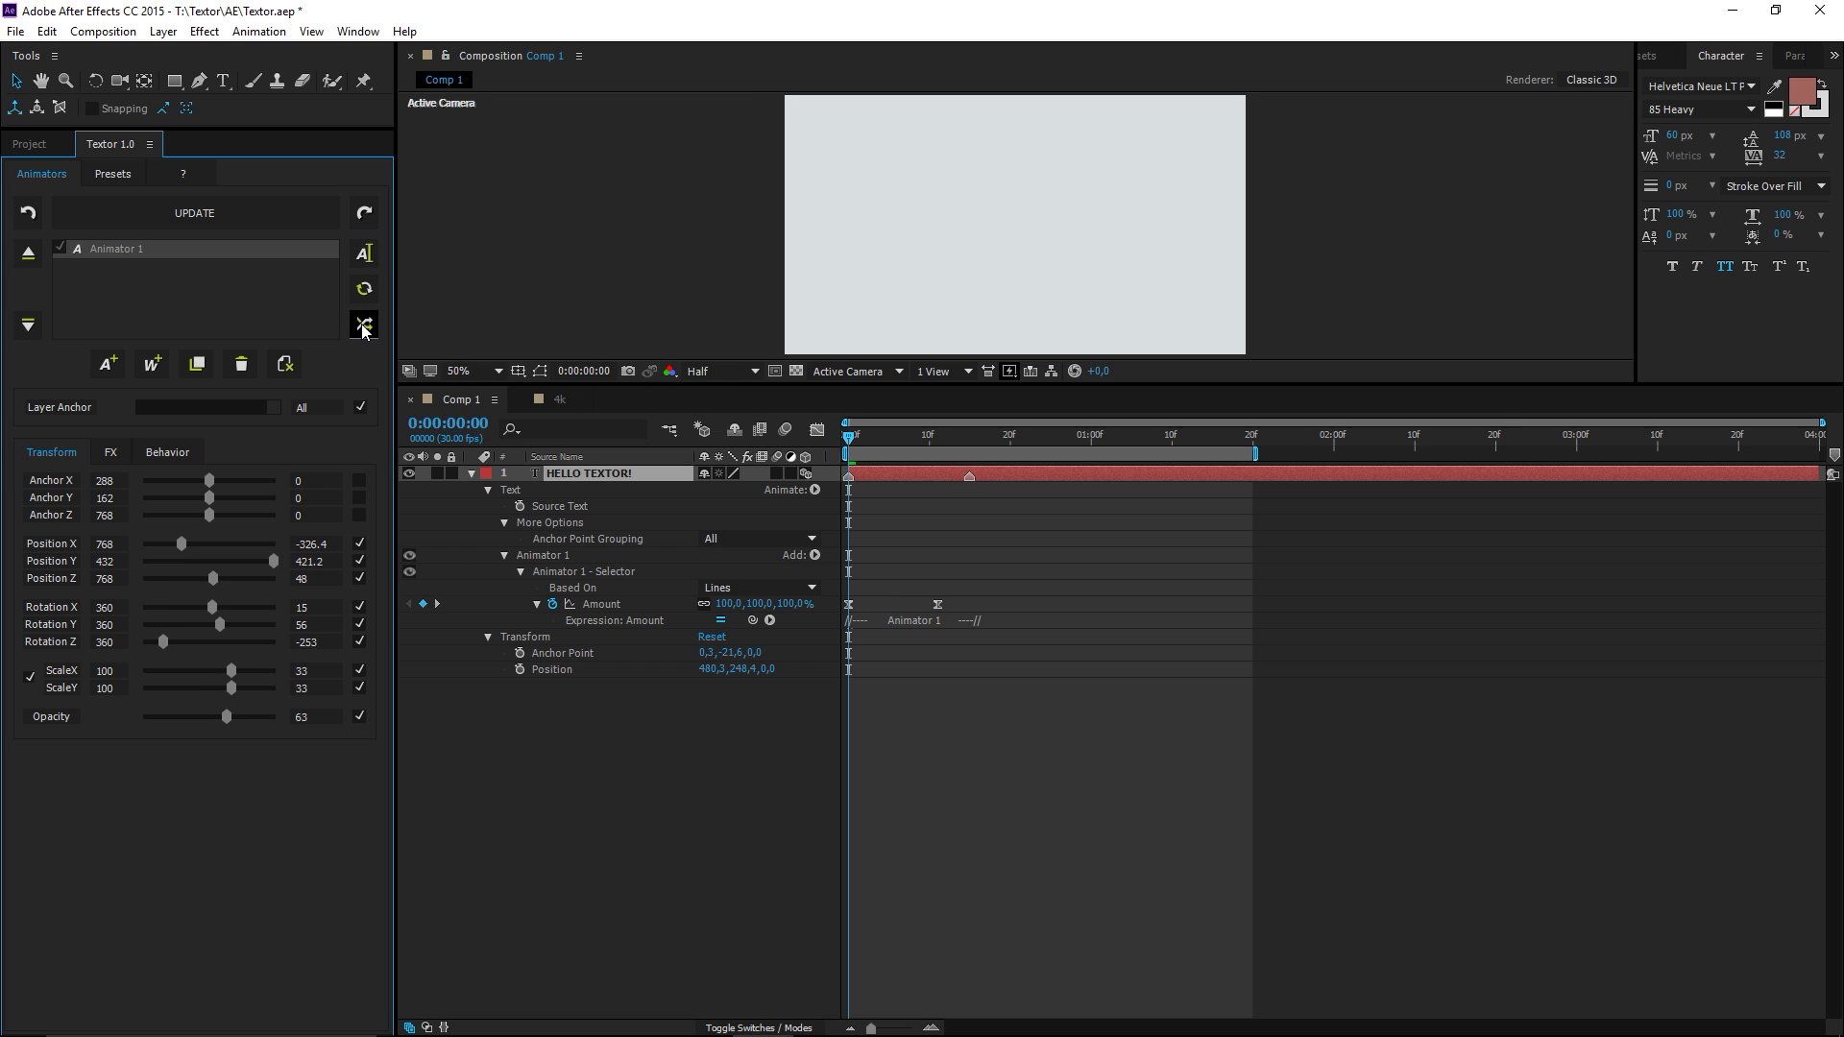
left_click(364, 327)
left_click(849, 439)
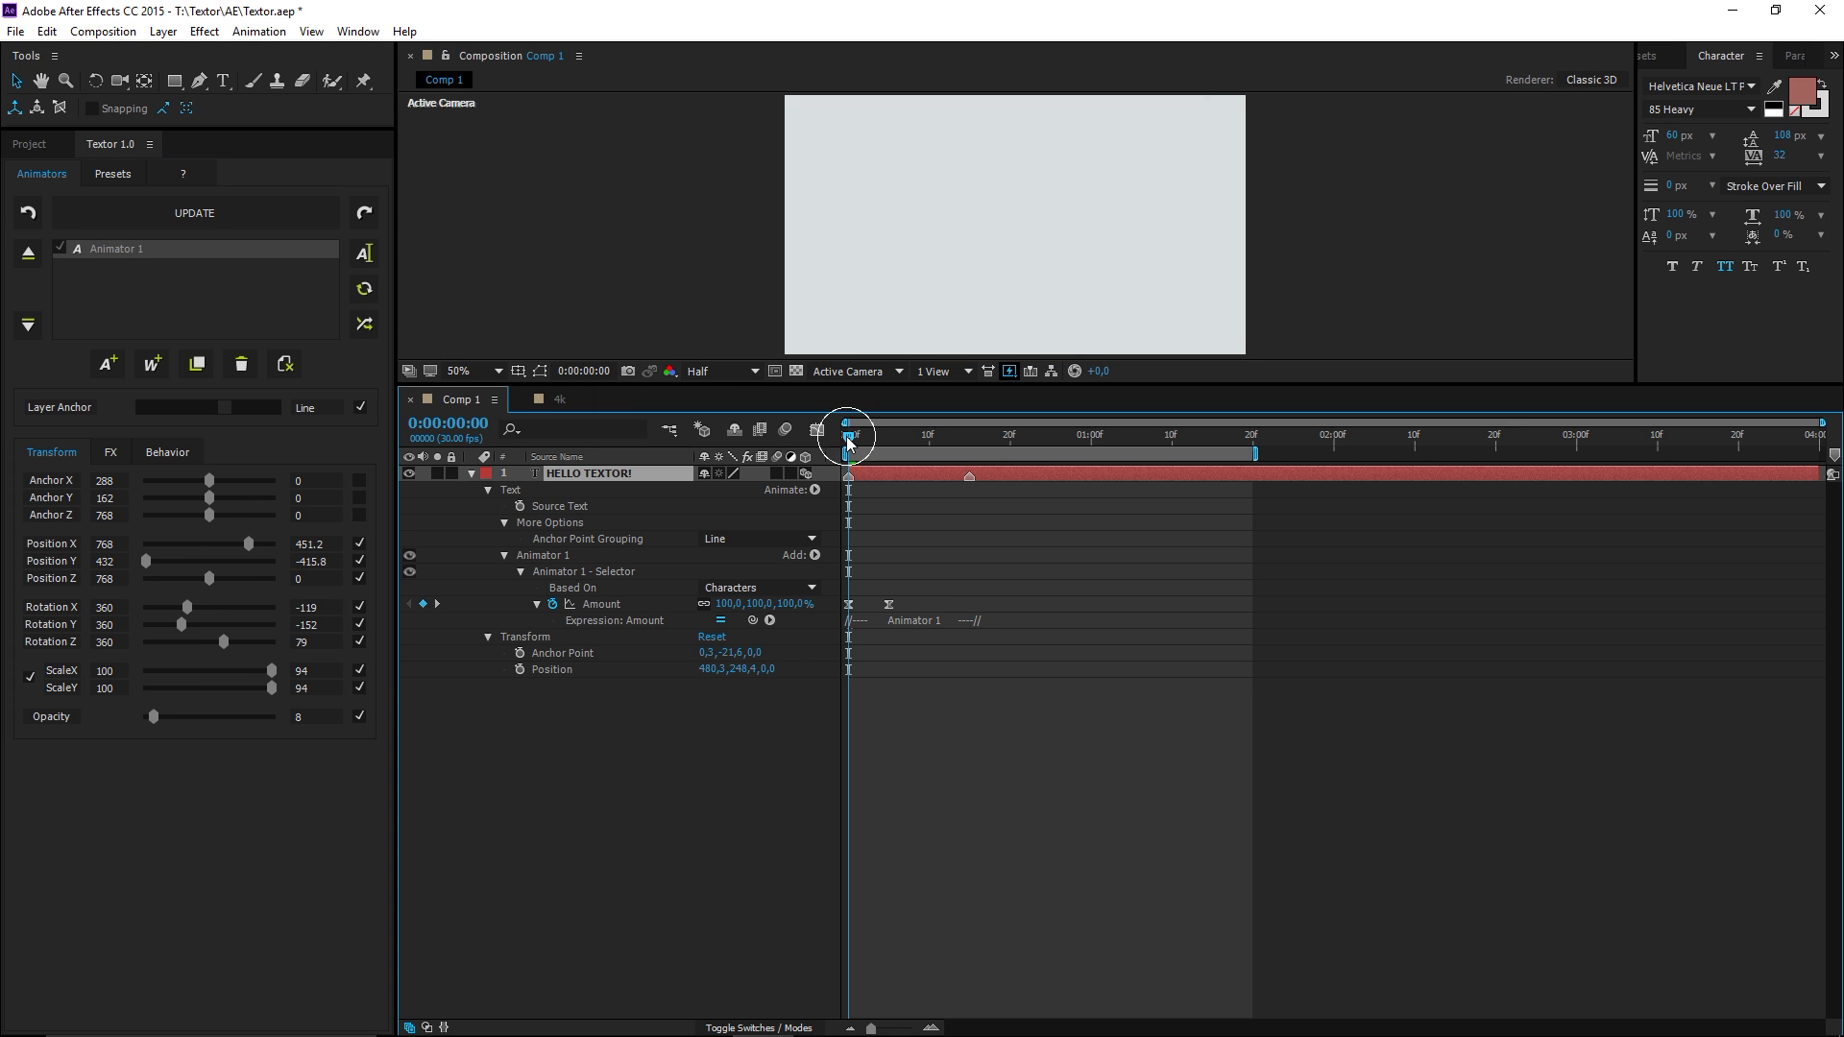
key("space")
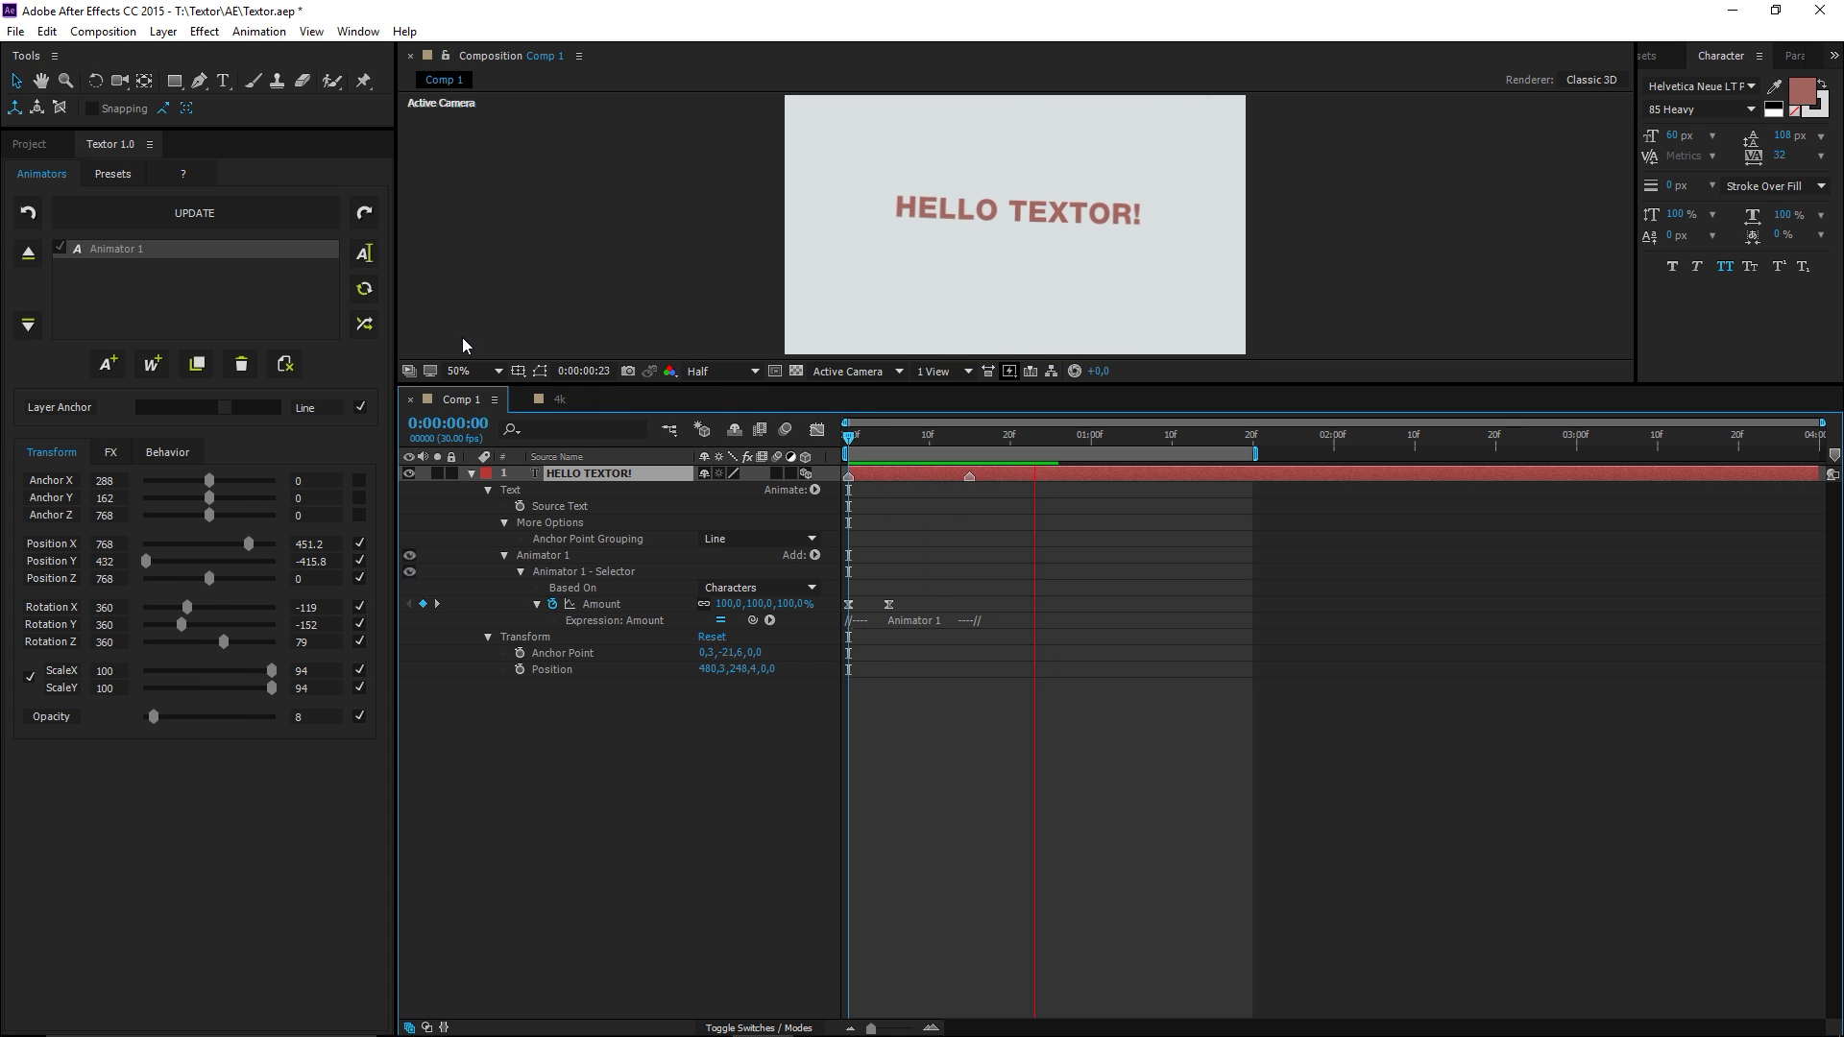
left_click(364, 326)
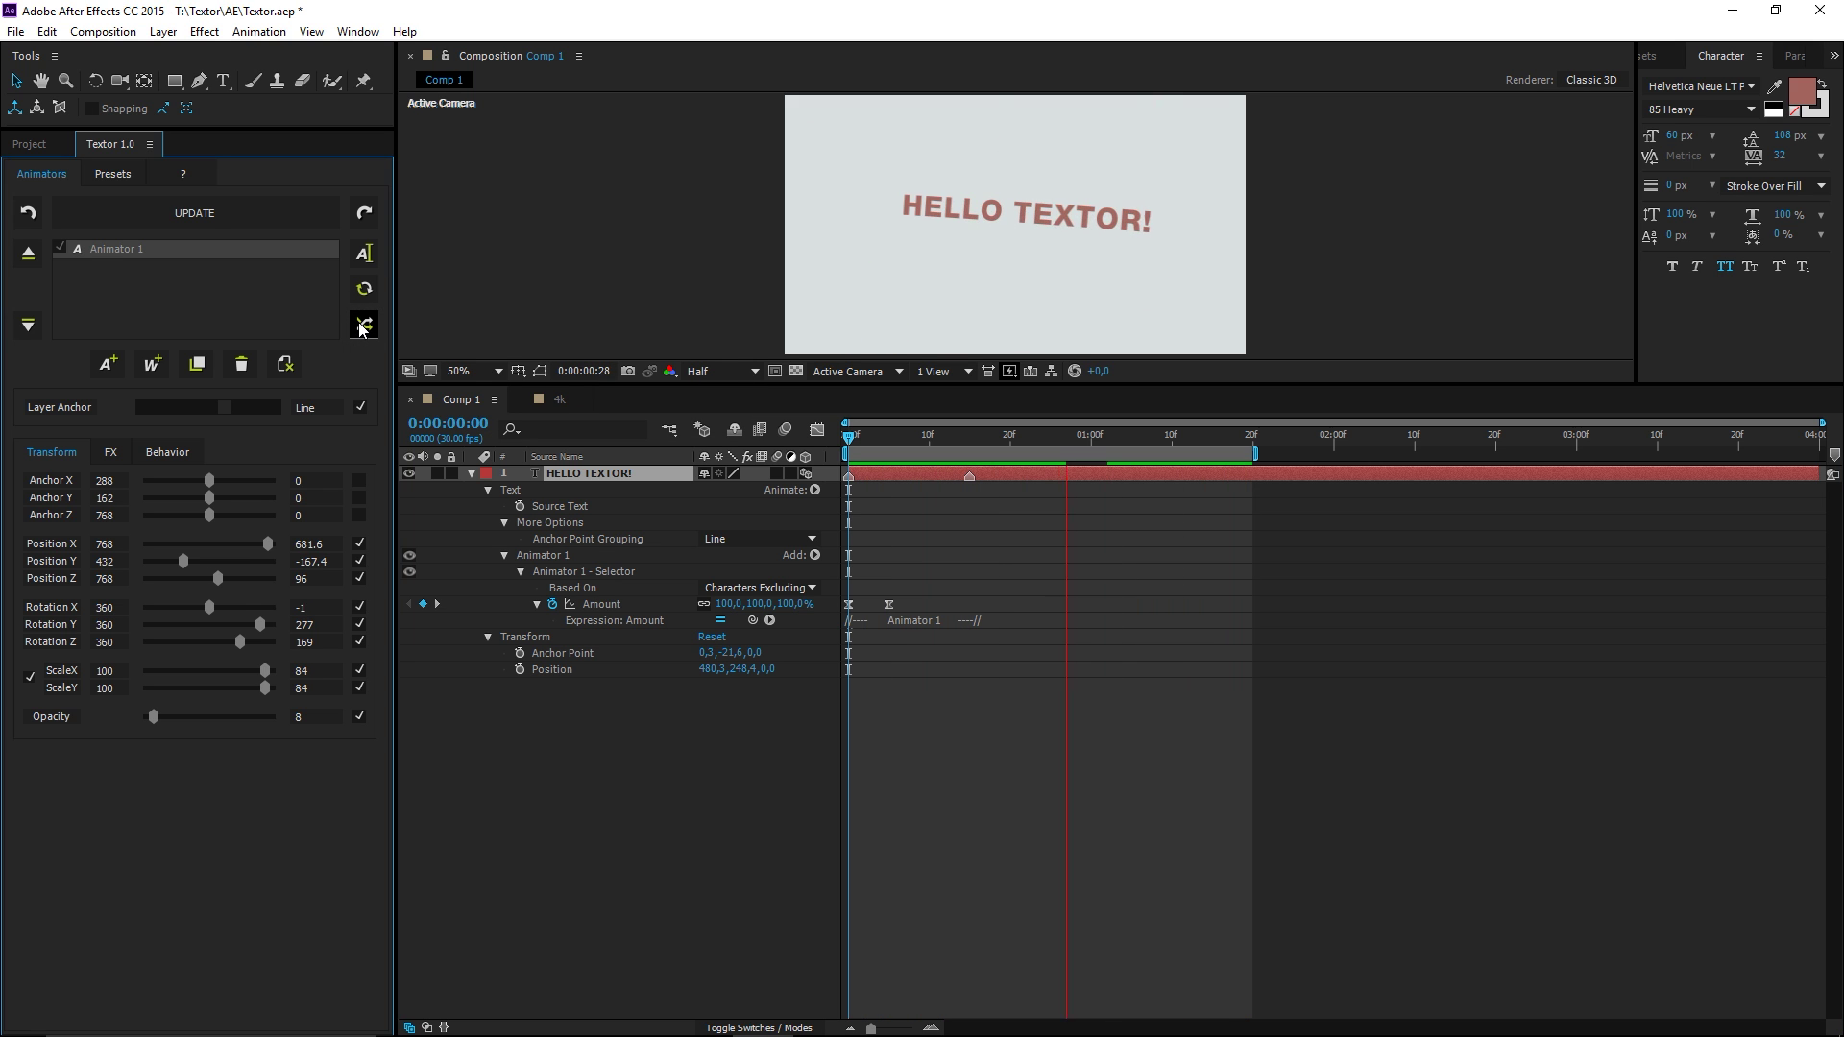
left_click(364, 327)
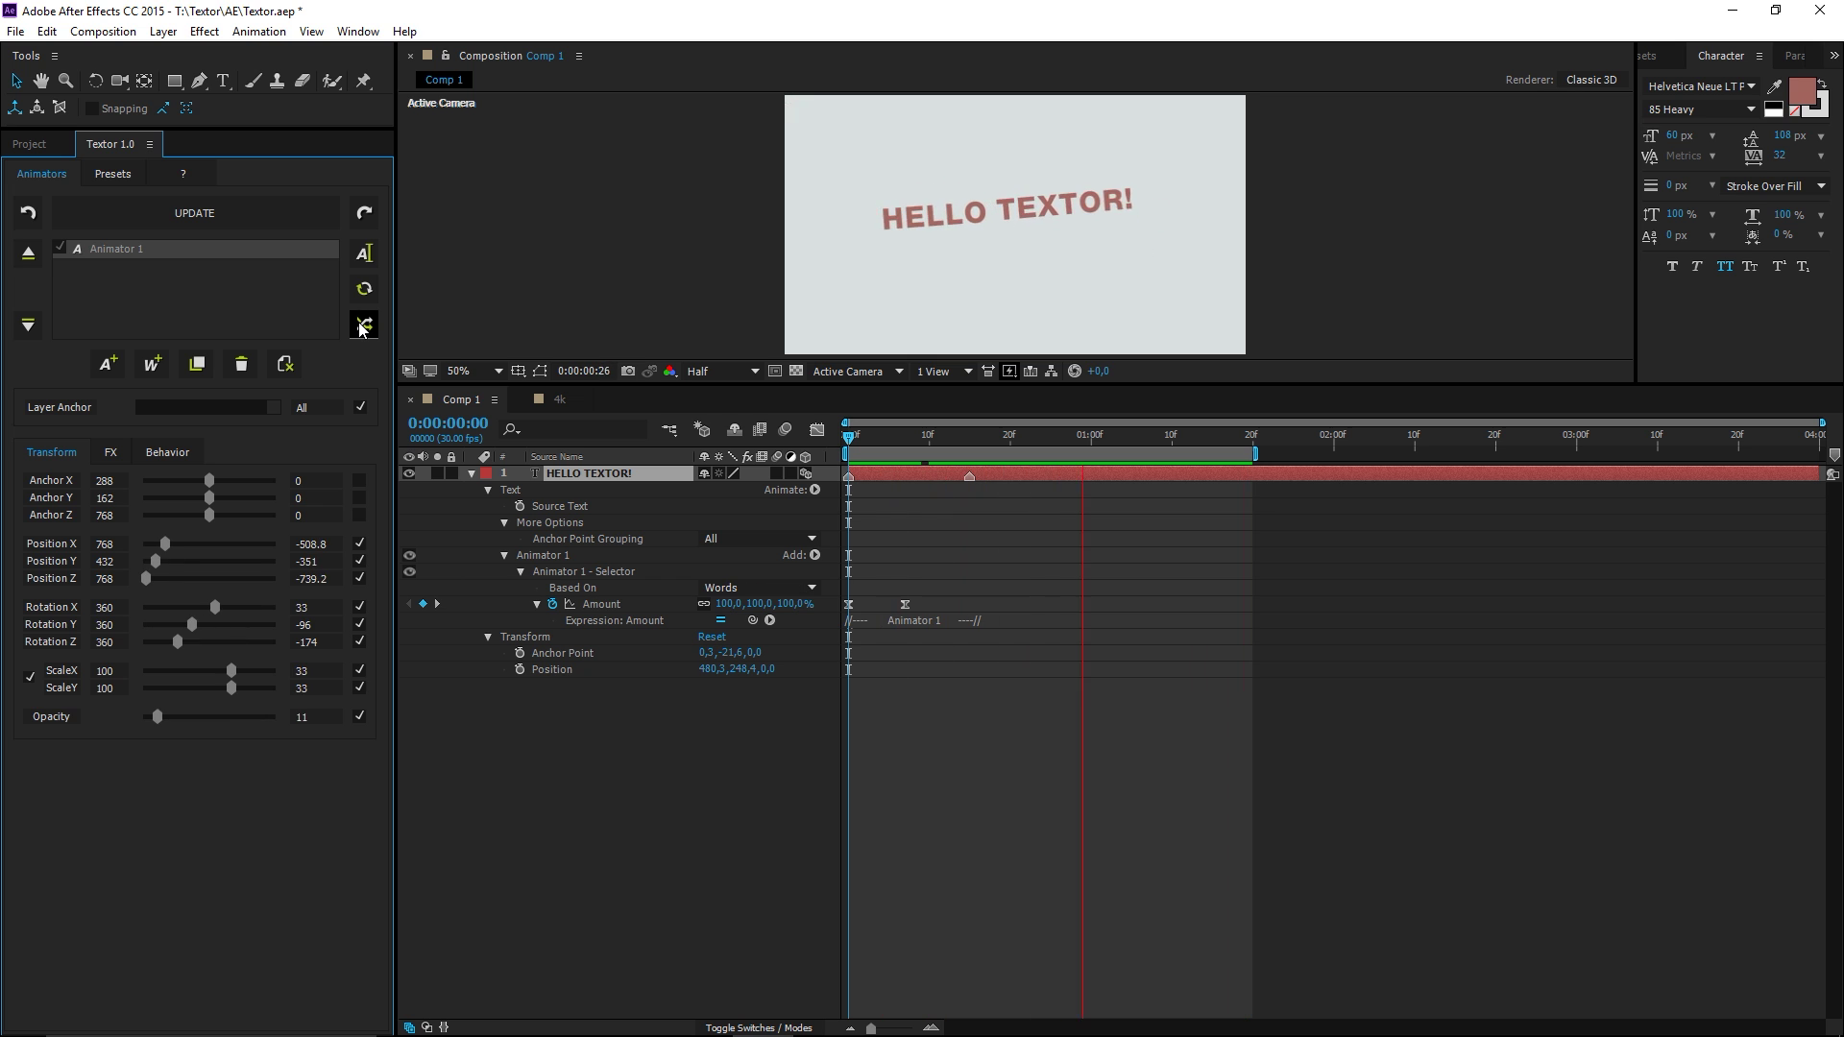
left_click(364, 327)
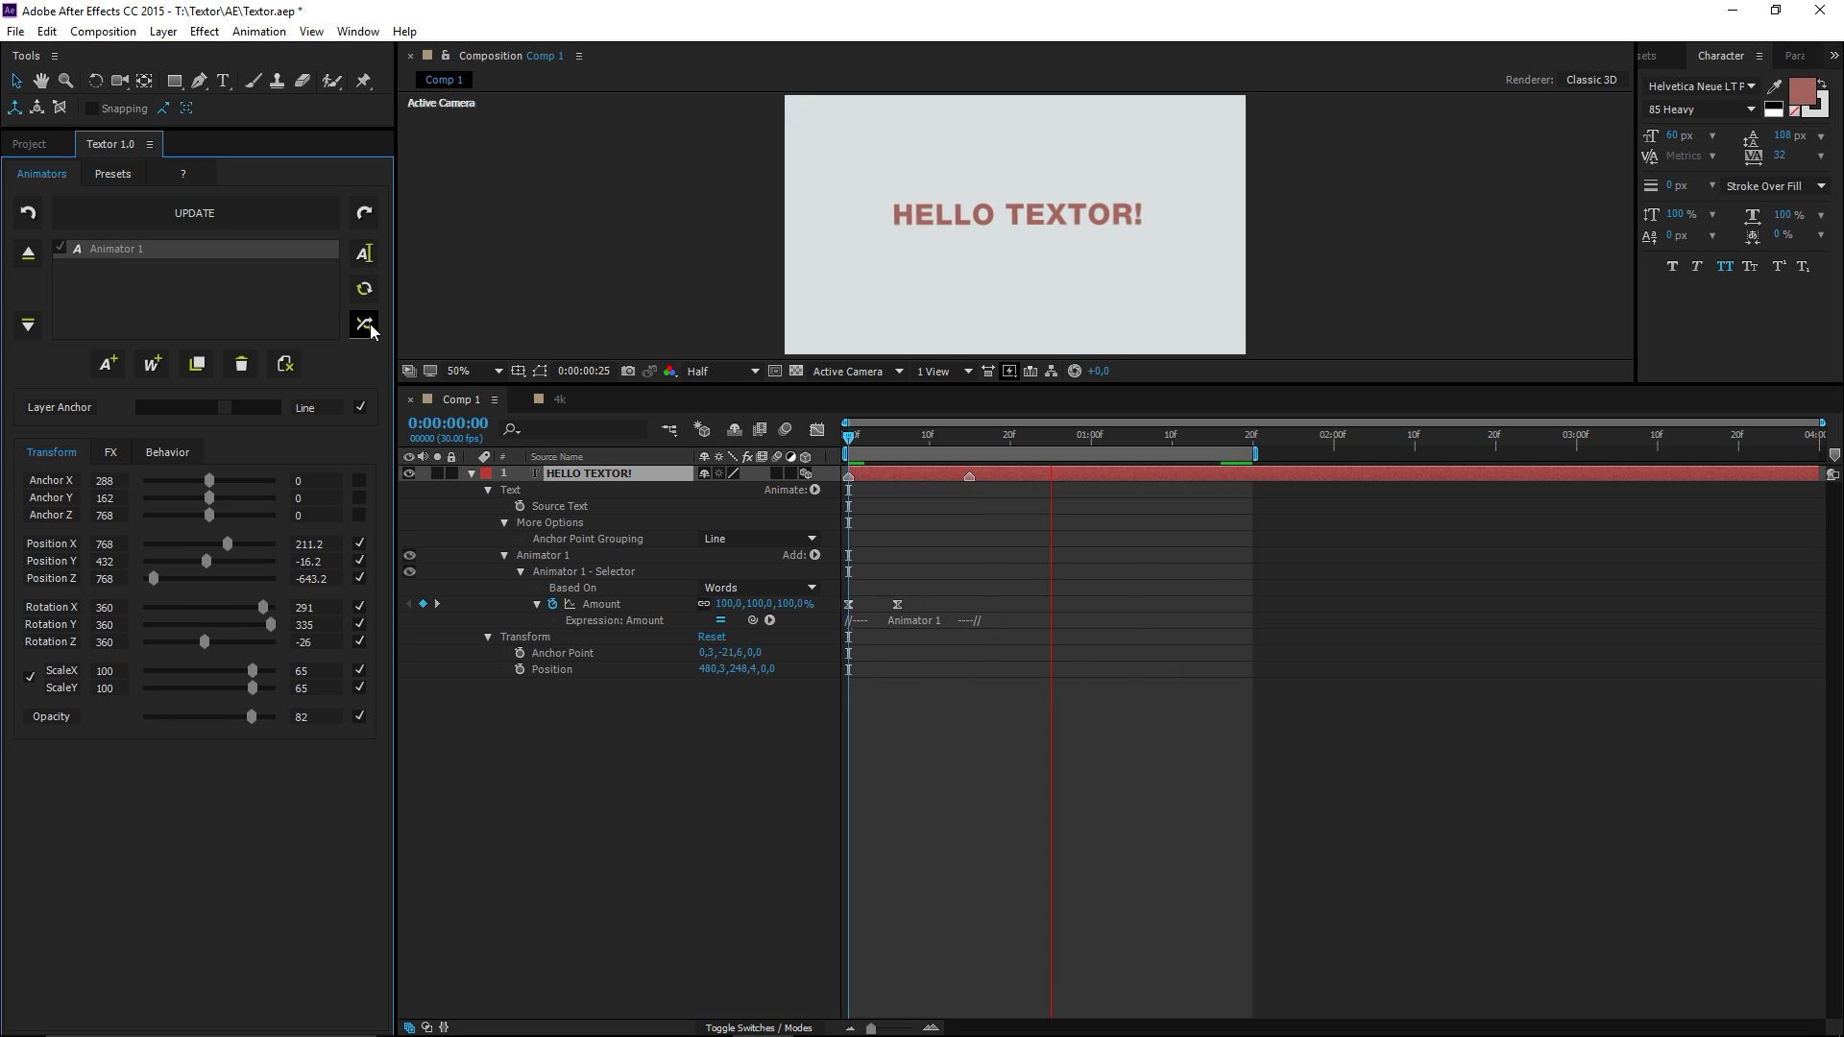
- Reset the transform values and randomize only Position X and Rotation Z
left_click(1091, 436)
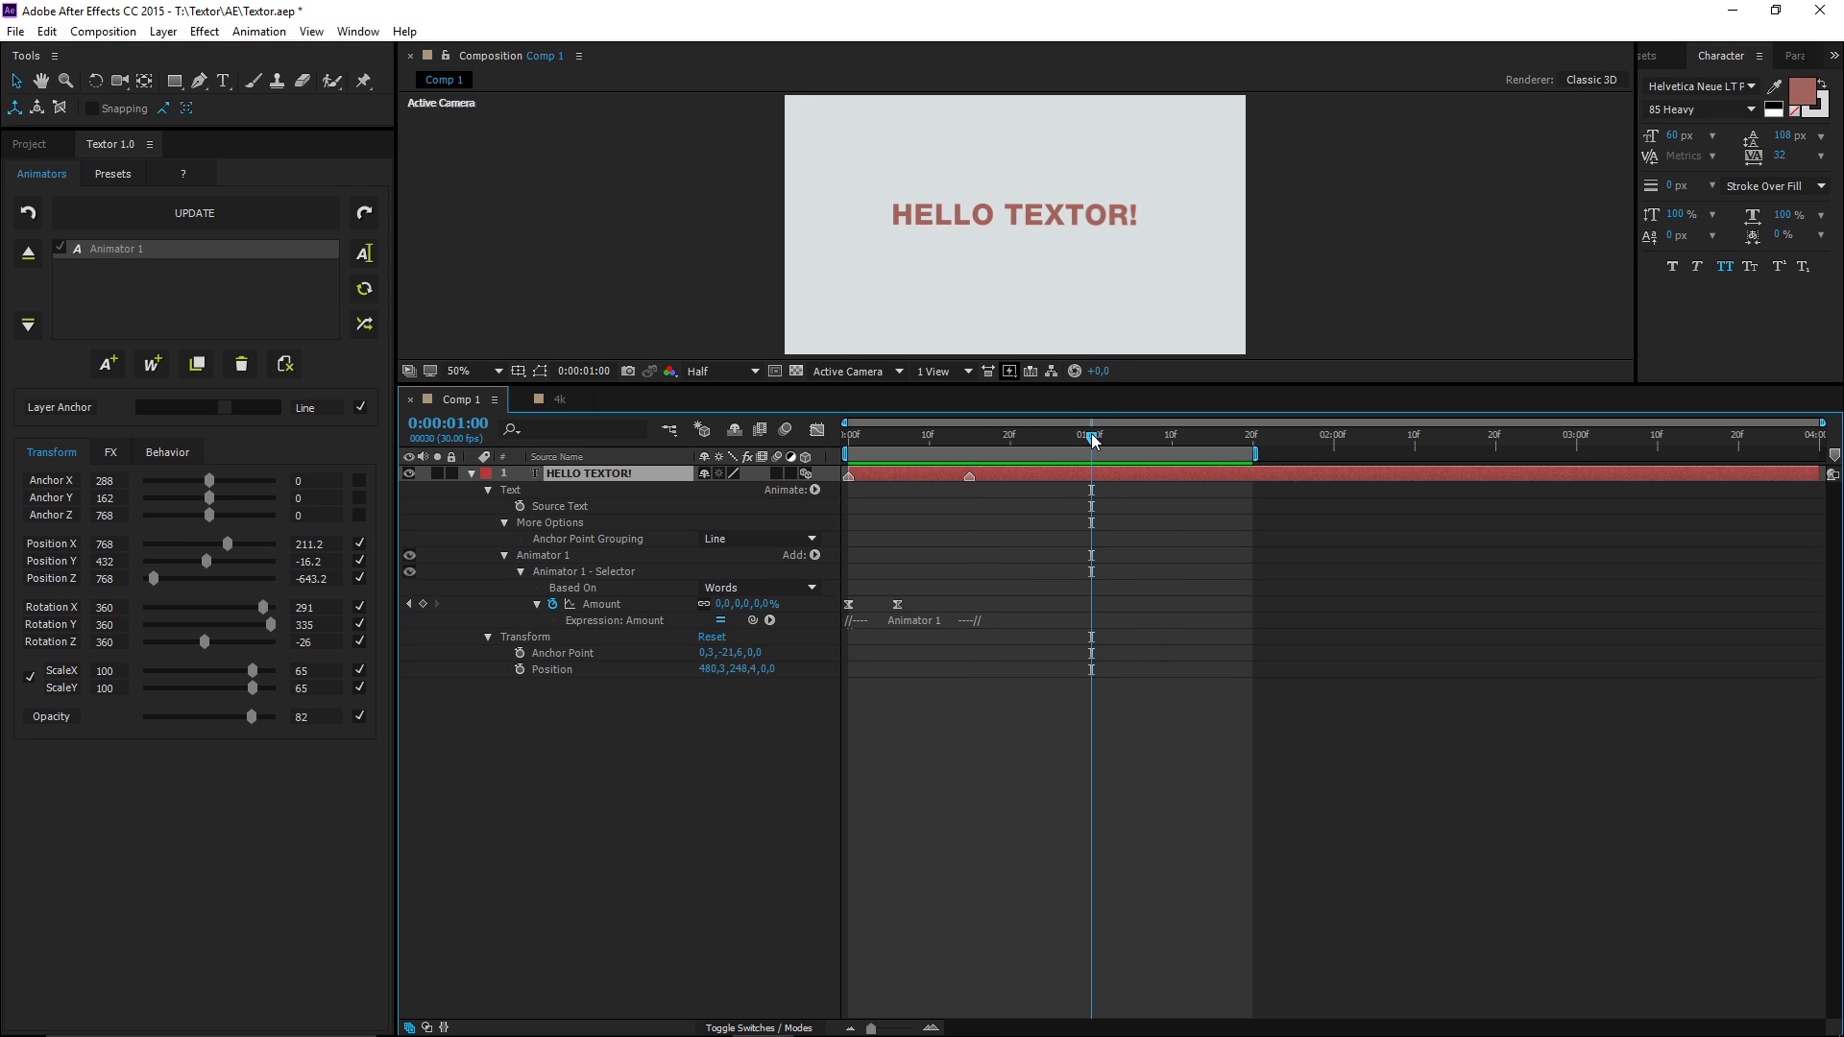
left_click(365, 289)
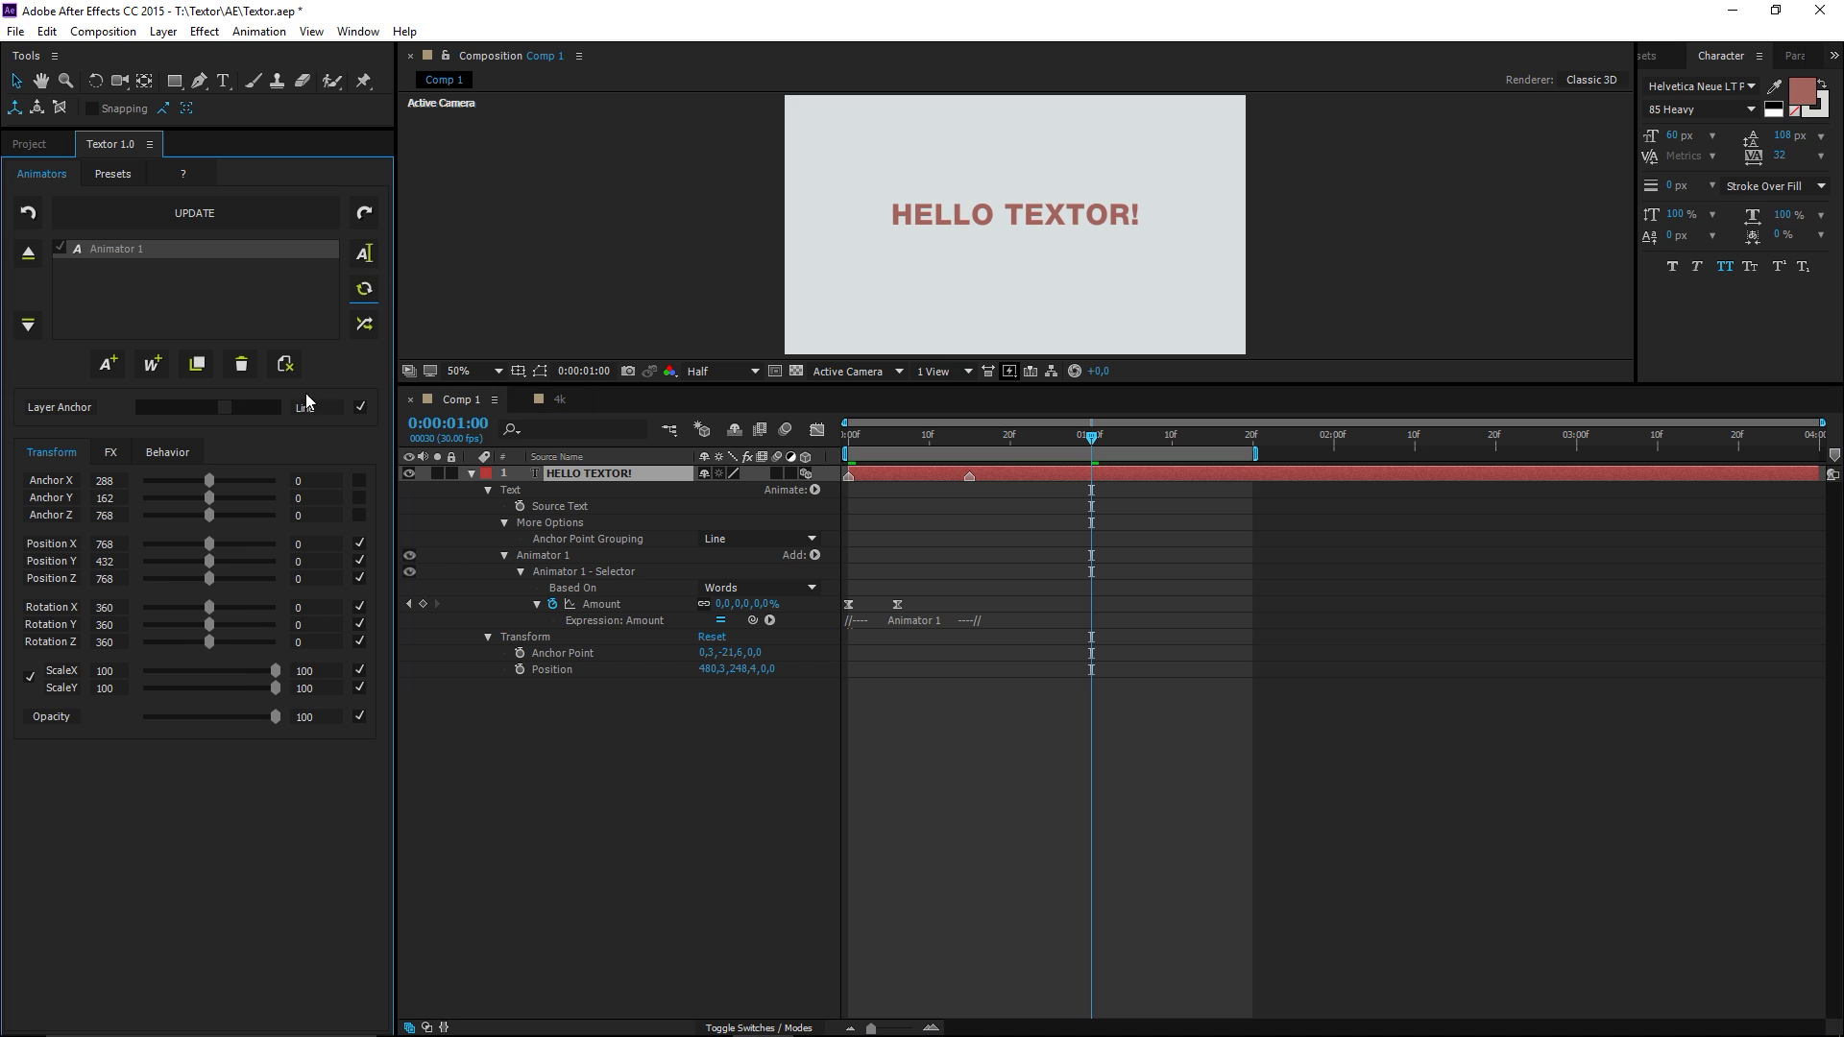
left_click(365, 326, "shift")
left_click(365, 327)
left_click(363, 326)
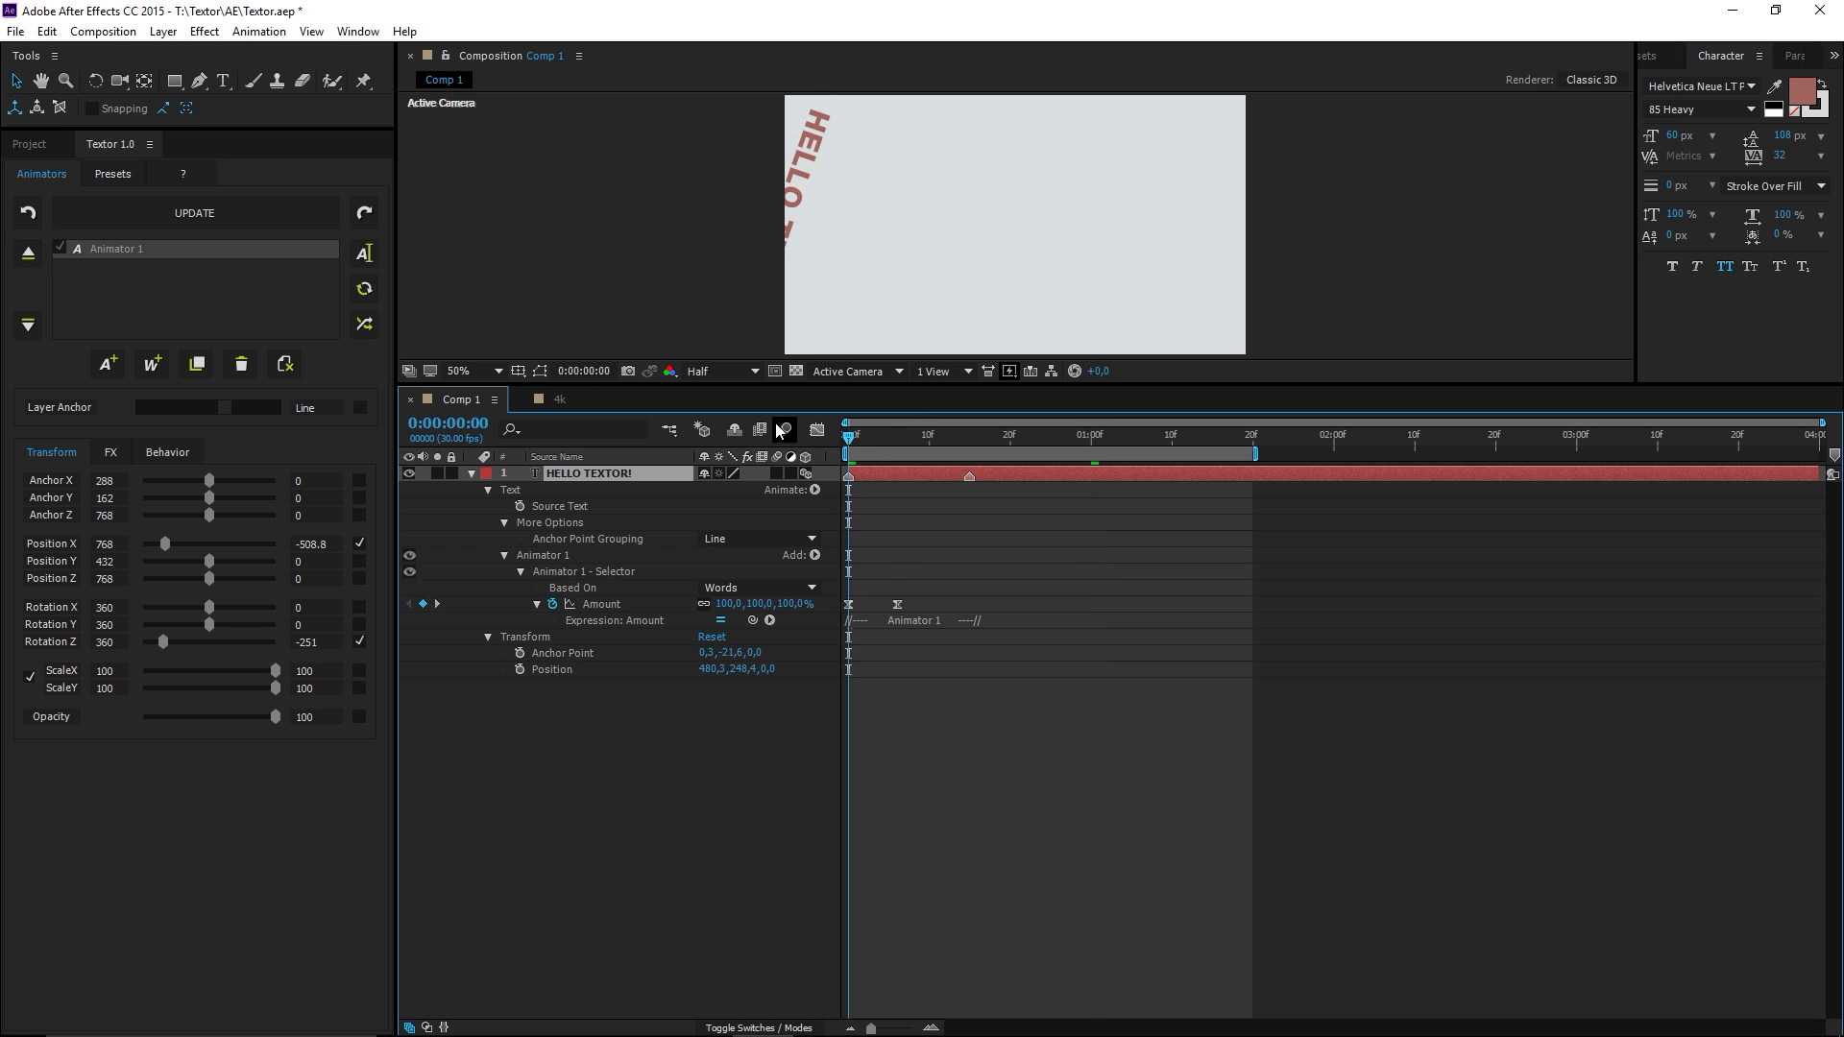
left_click(363, 326)
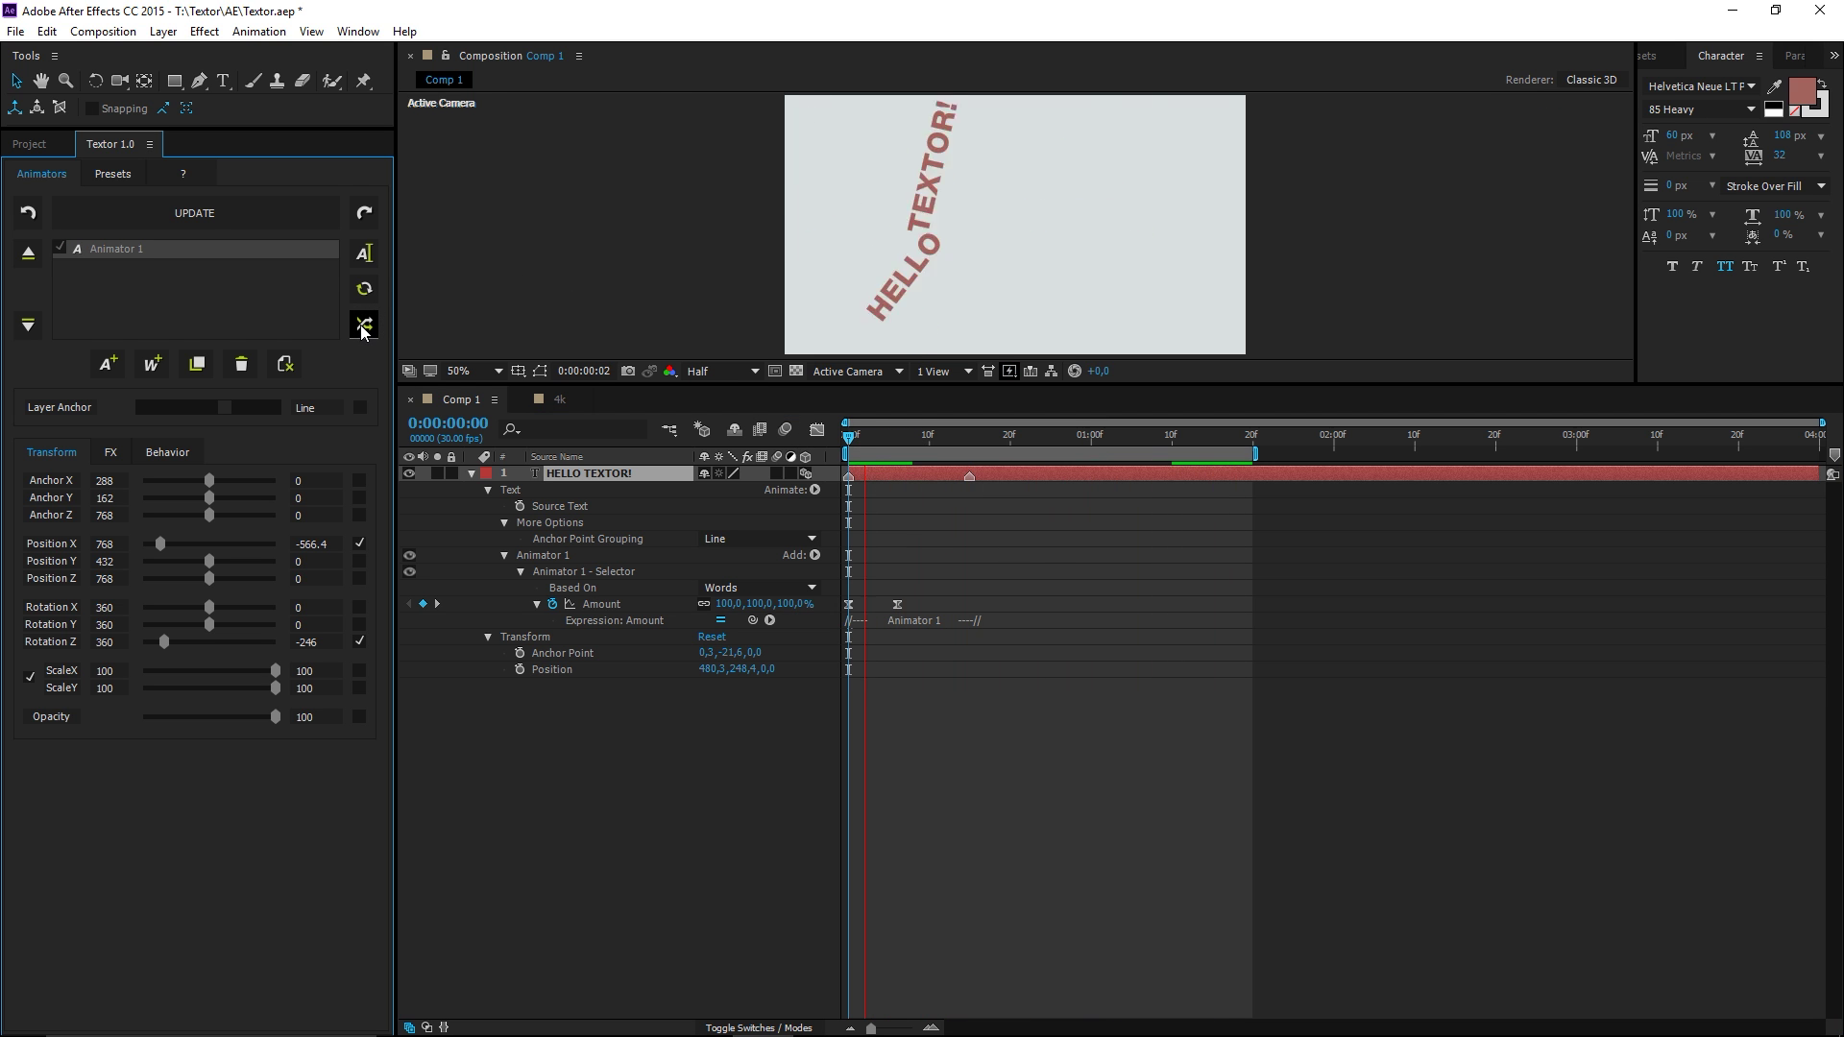
- Set Opacity to 0 and randomize position and rotation again for new variations
left_click(931, 442)
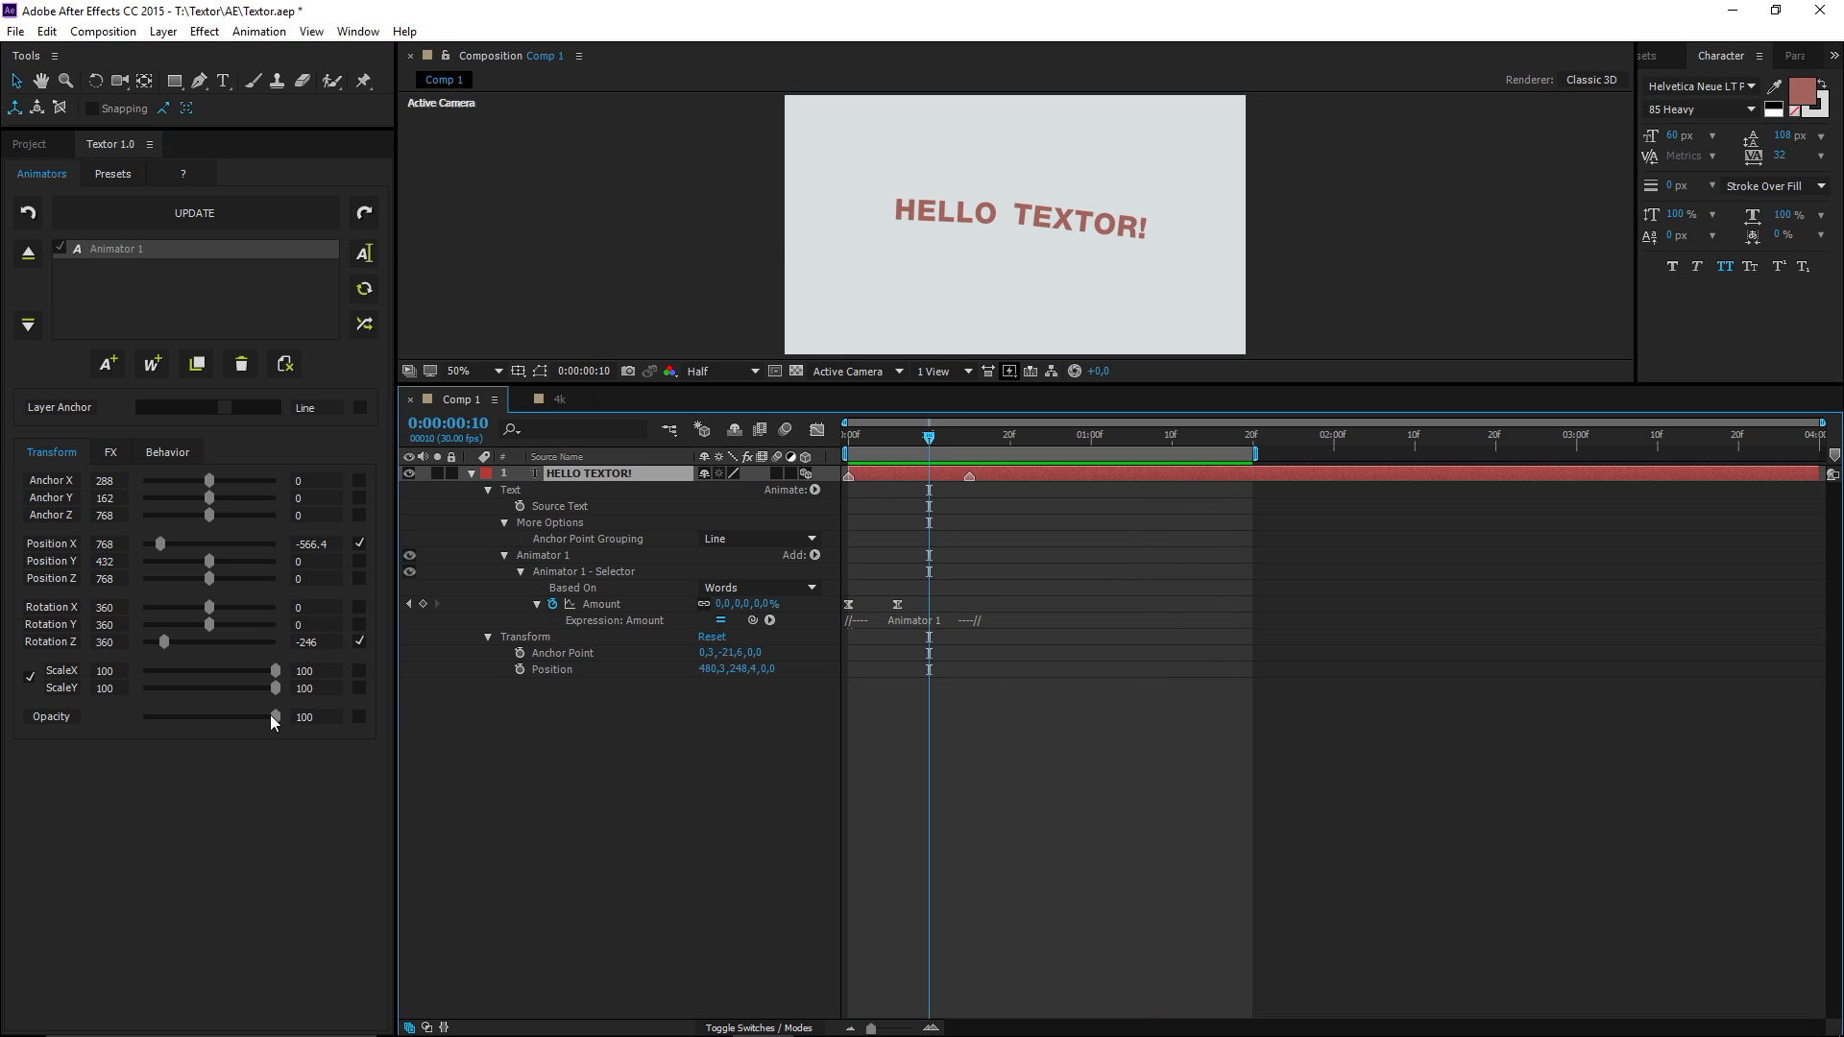
left_click_drag(268, 714, 140, 717)
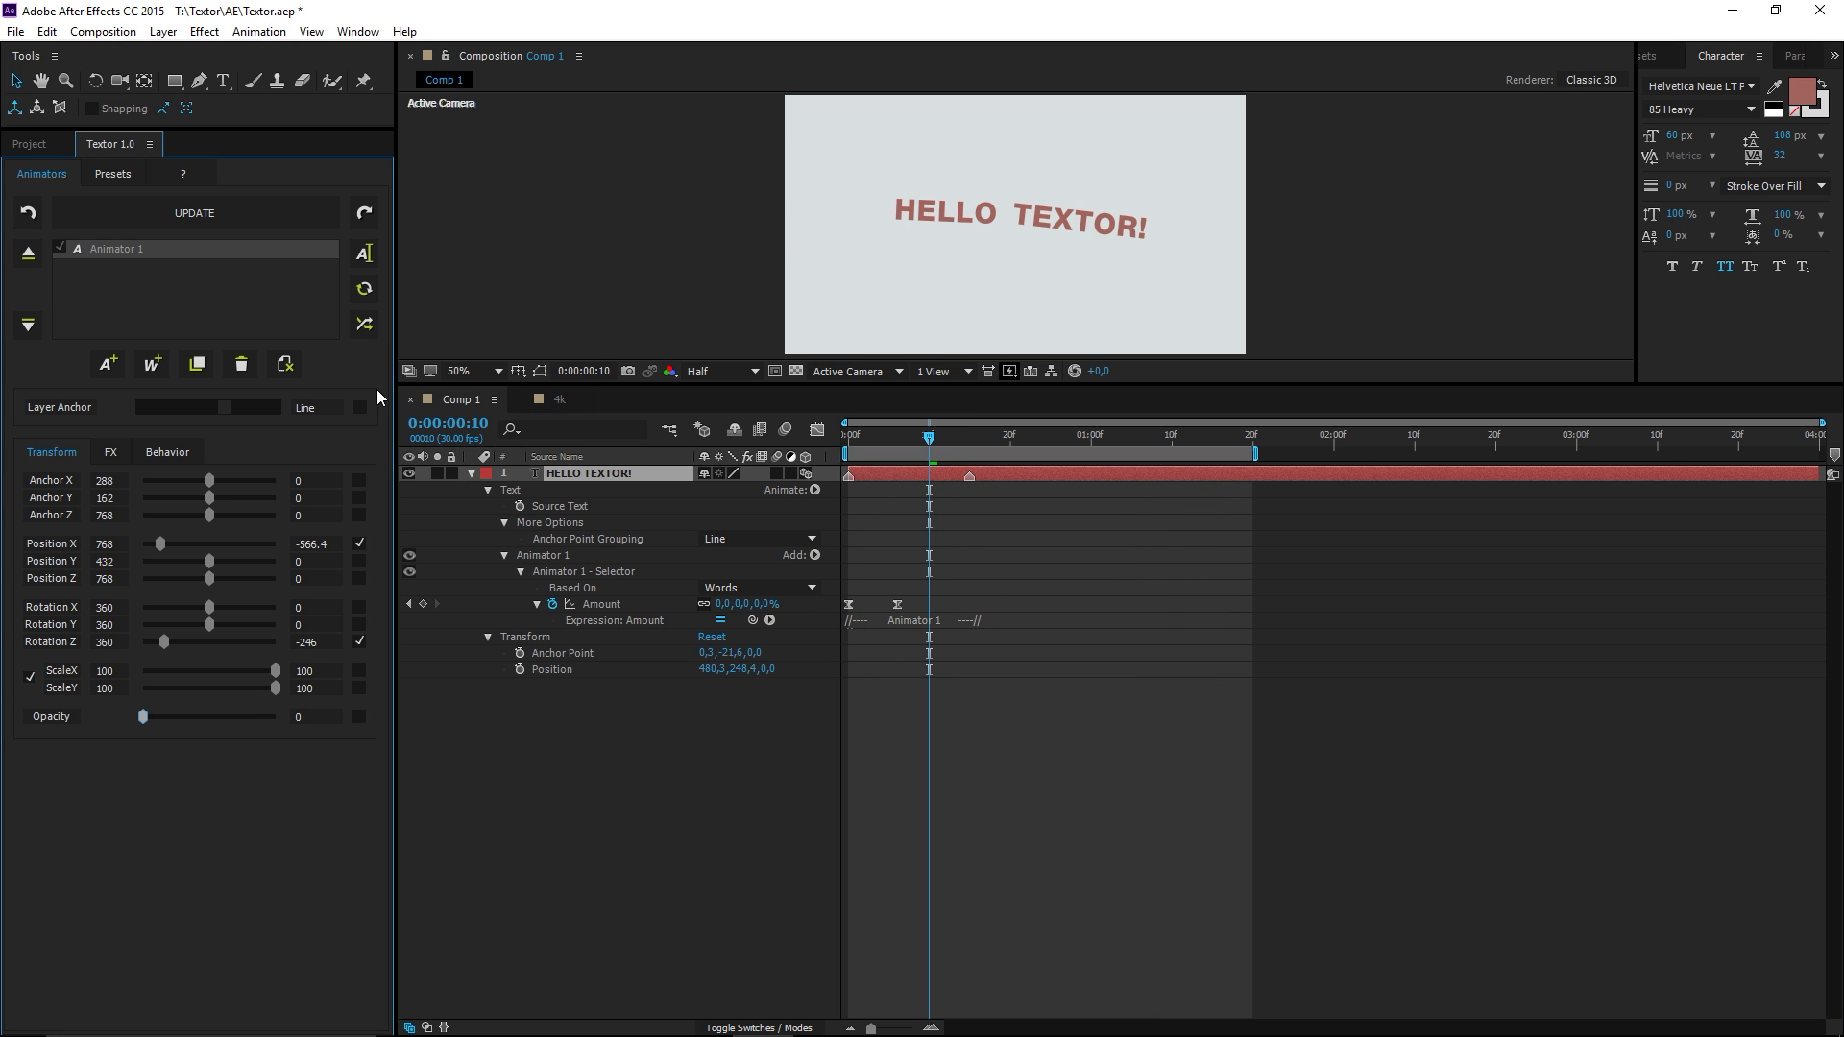
left_click(367, 334)
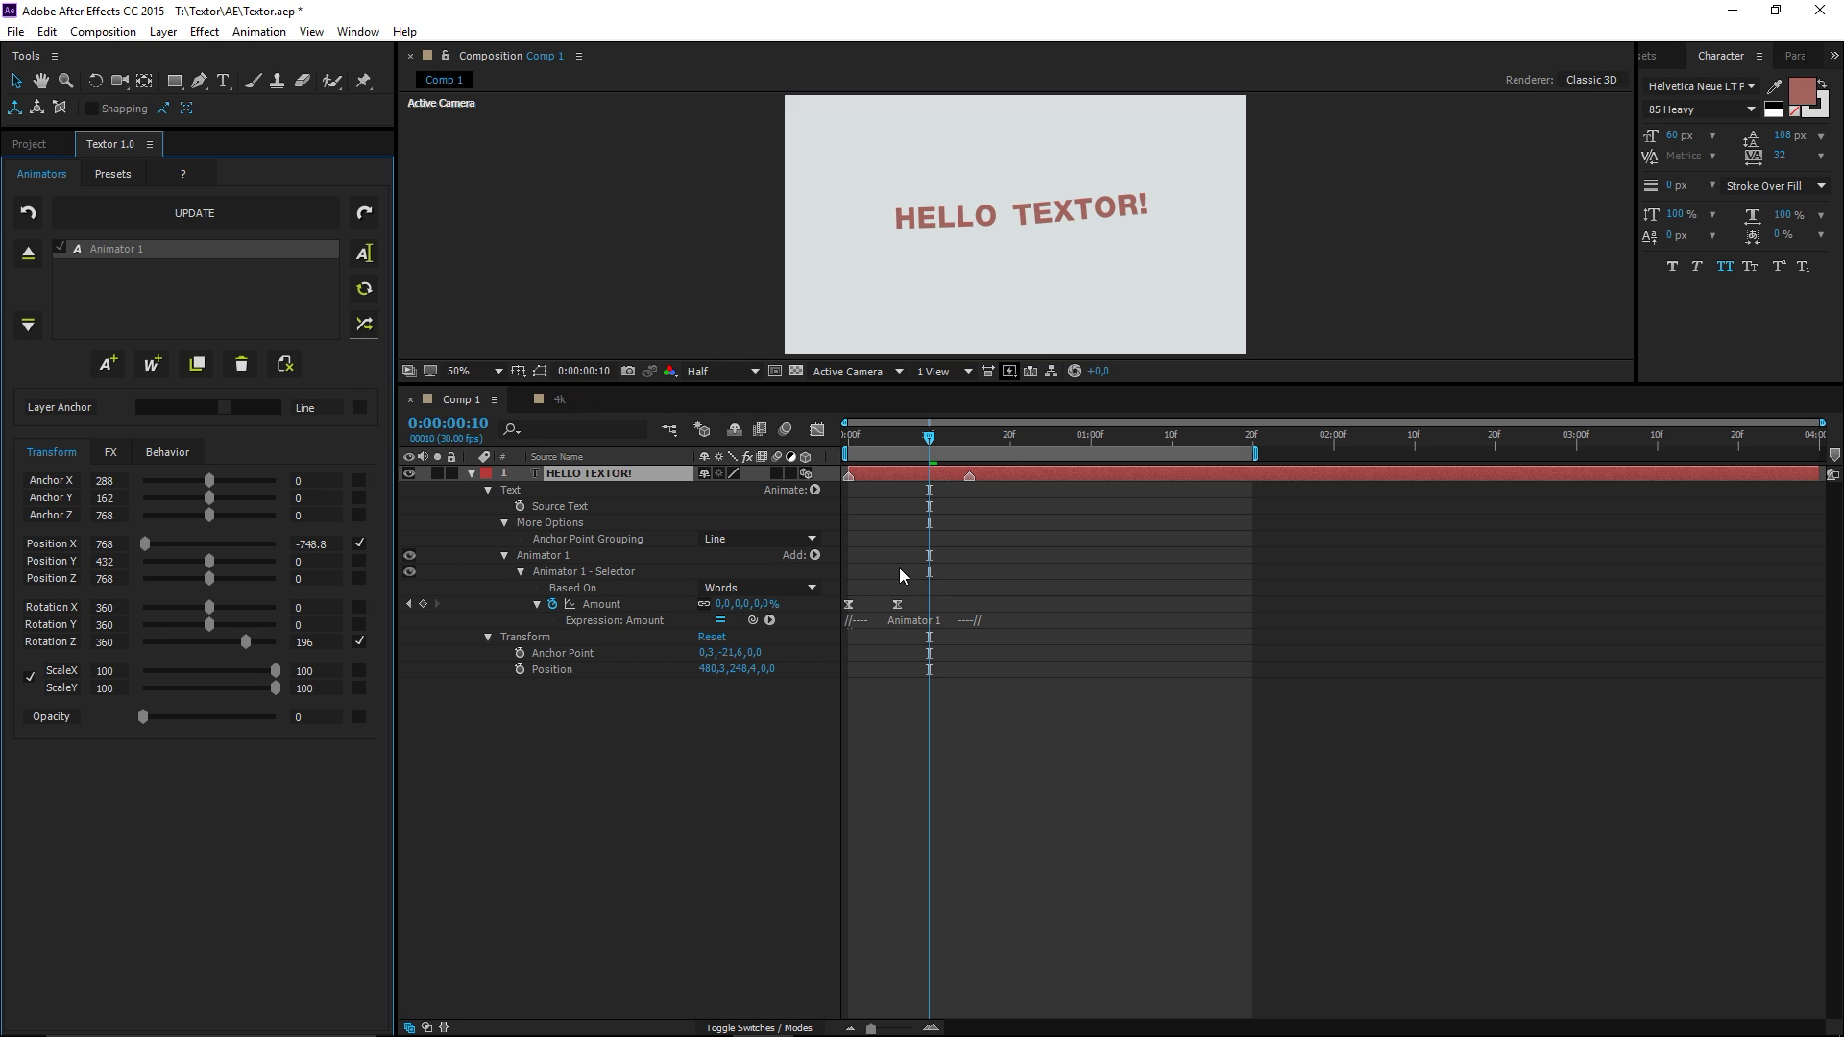
left_click(367, 335)
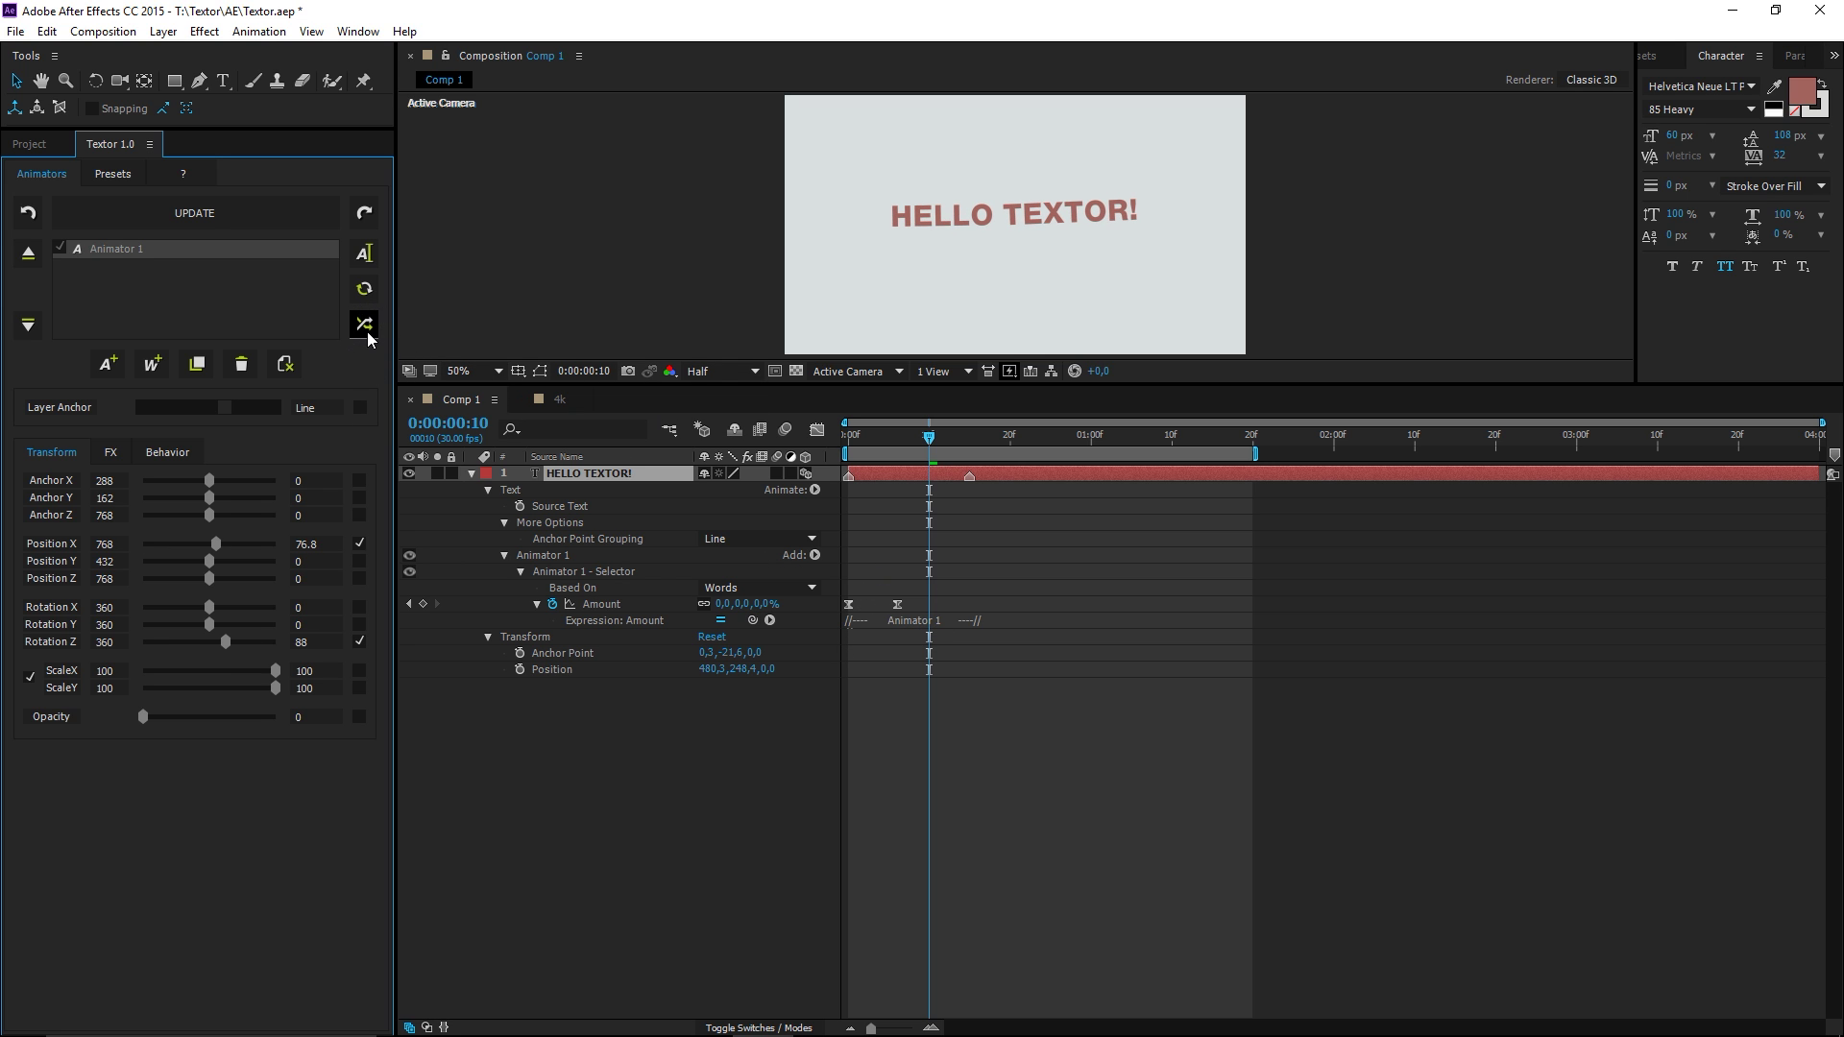
left_click(367, 335)
left_click(367, 335)
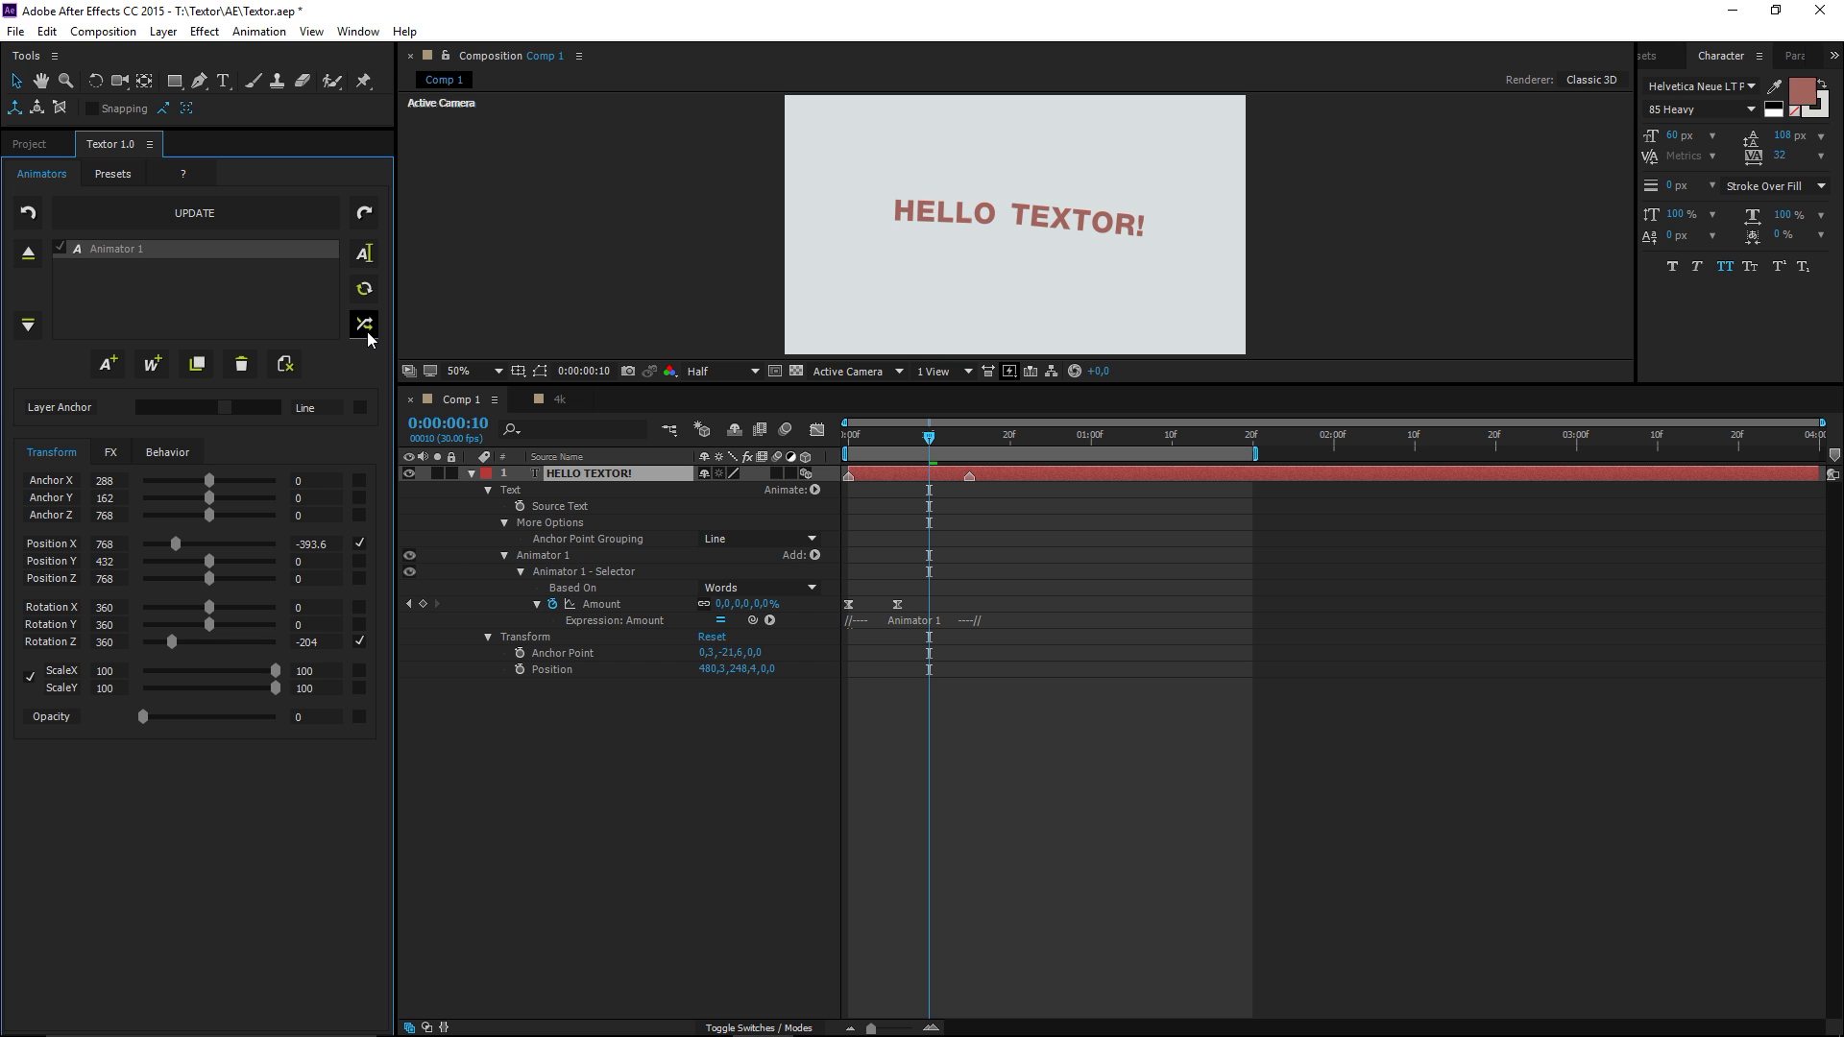
- Include Keys Time in the Behavior randomization and randomize the keyframe timing several times
left_click(171, 453)
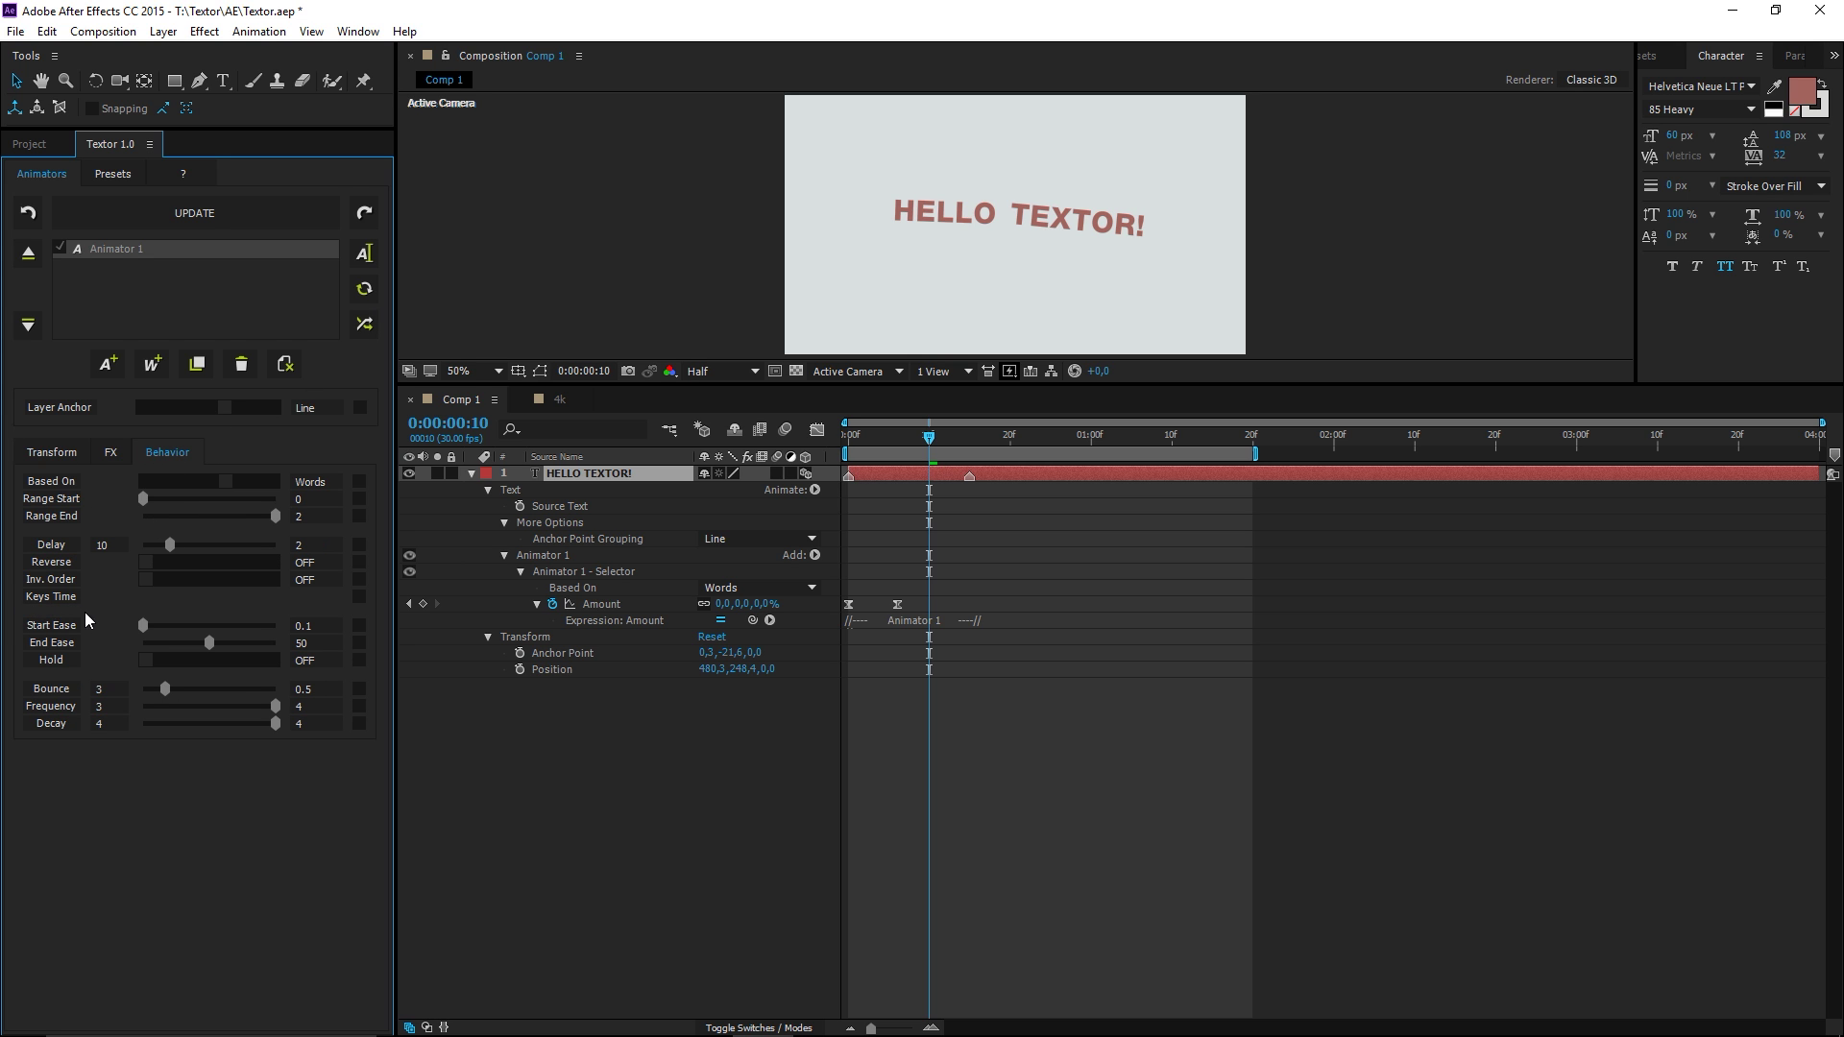
left_click(359, 597)
left_click(364, 327)
left_click(365, 328)
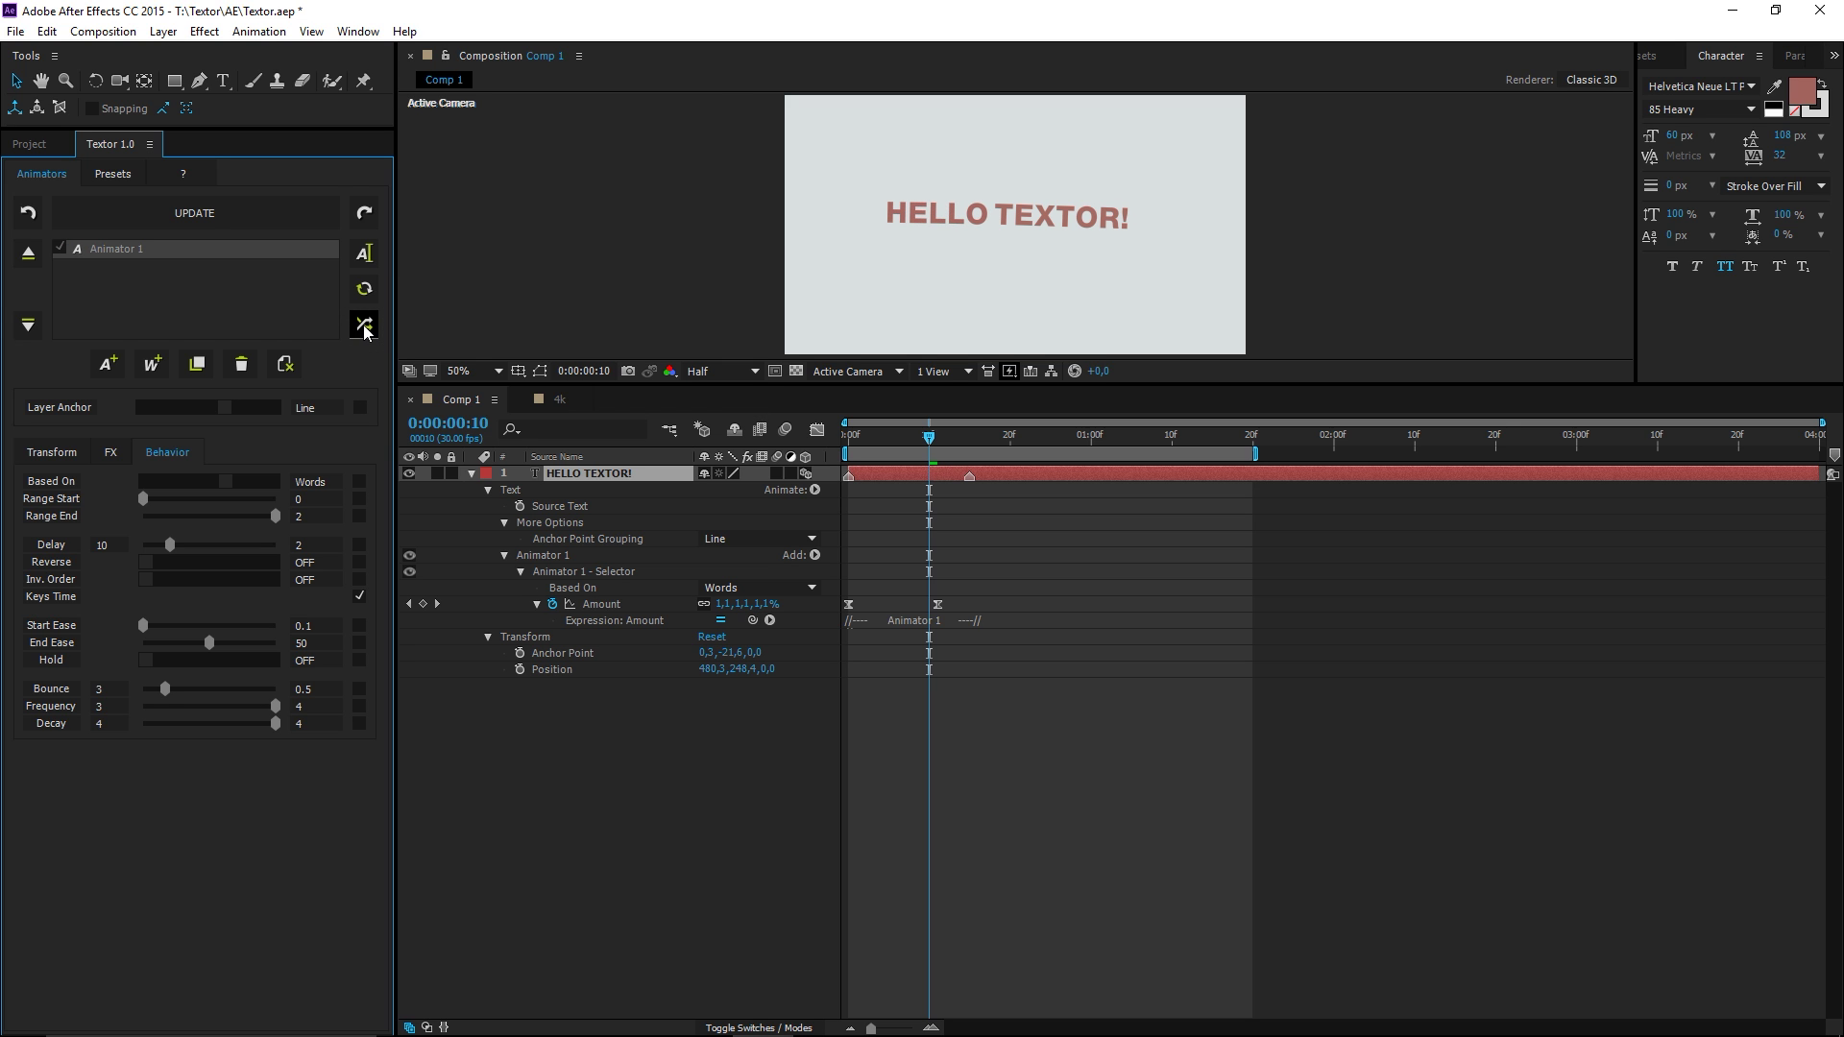
left_click(365, 327)
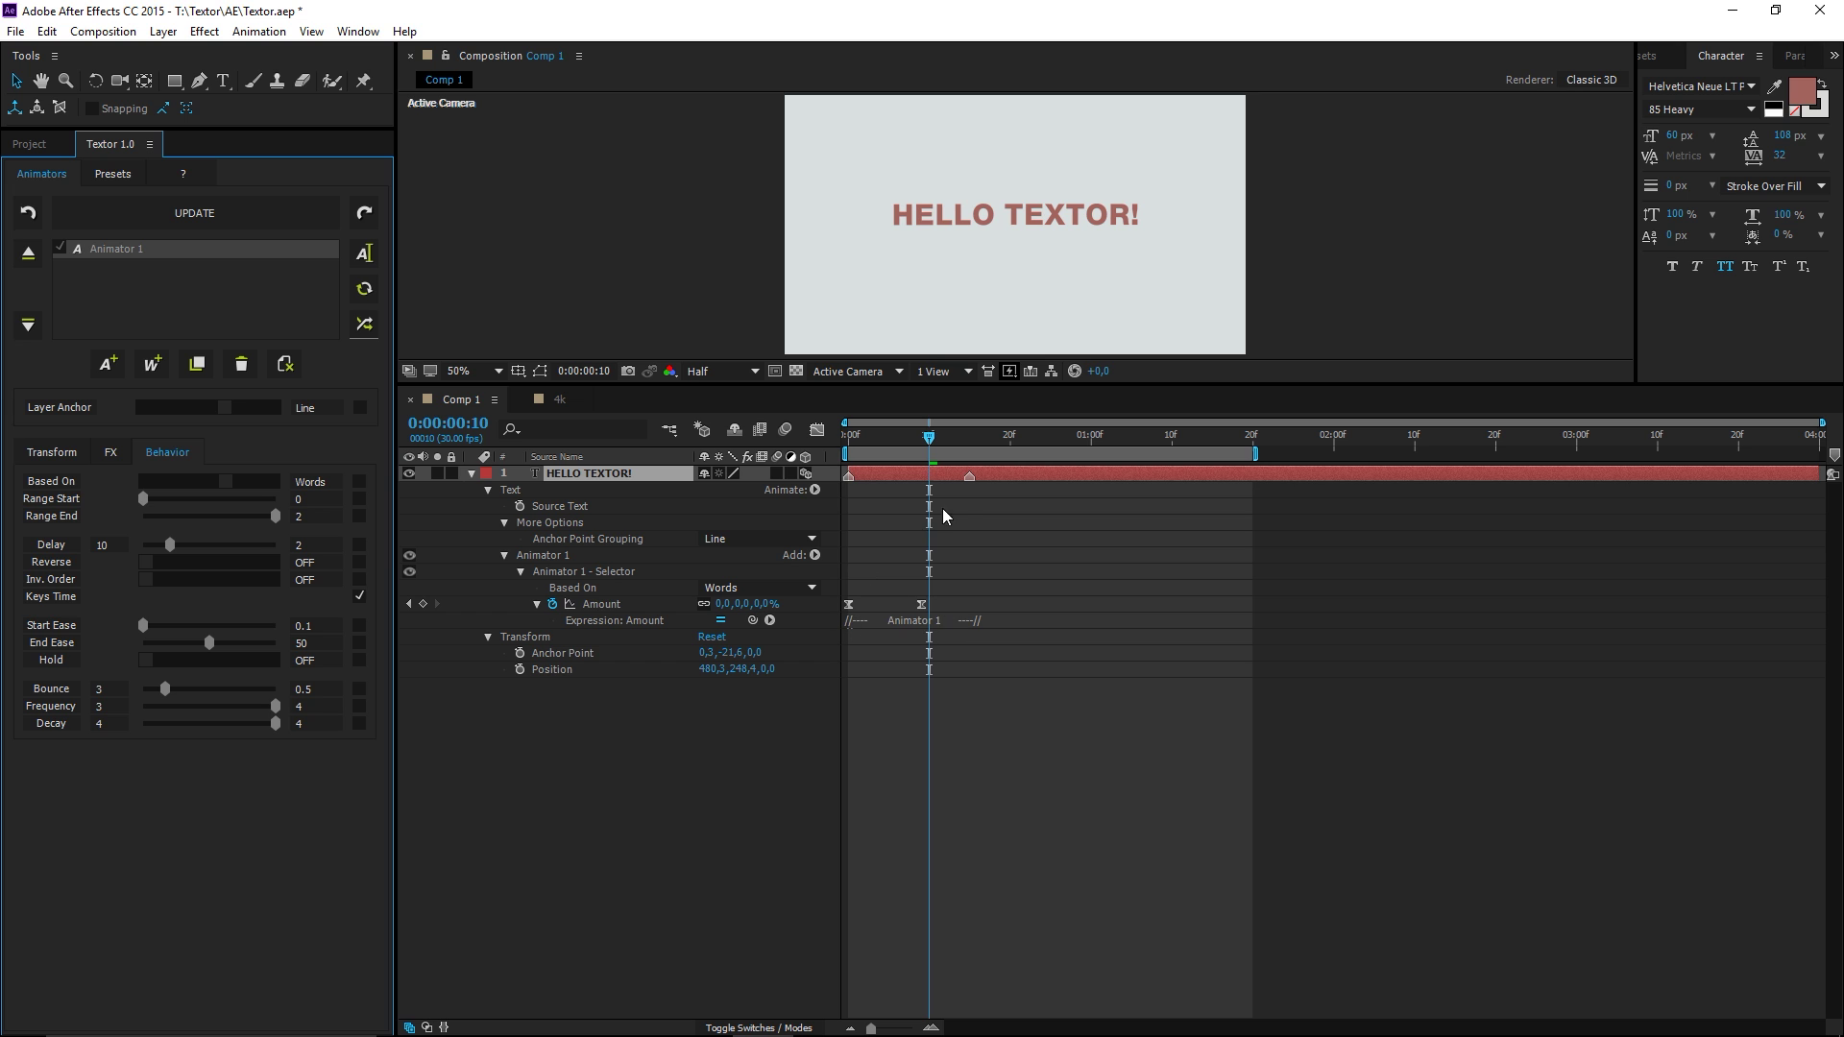
left_click_drag(970, 477, 1099, 477)
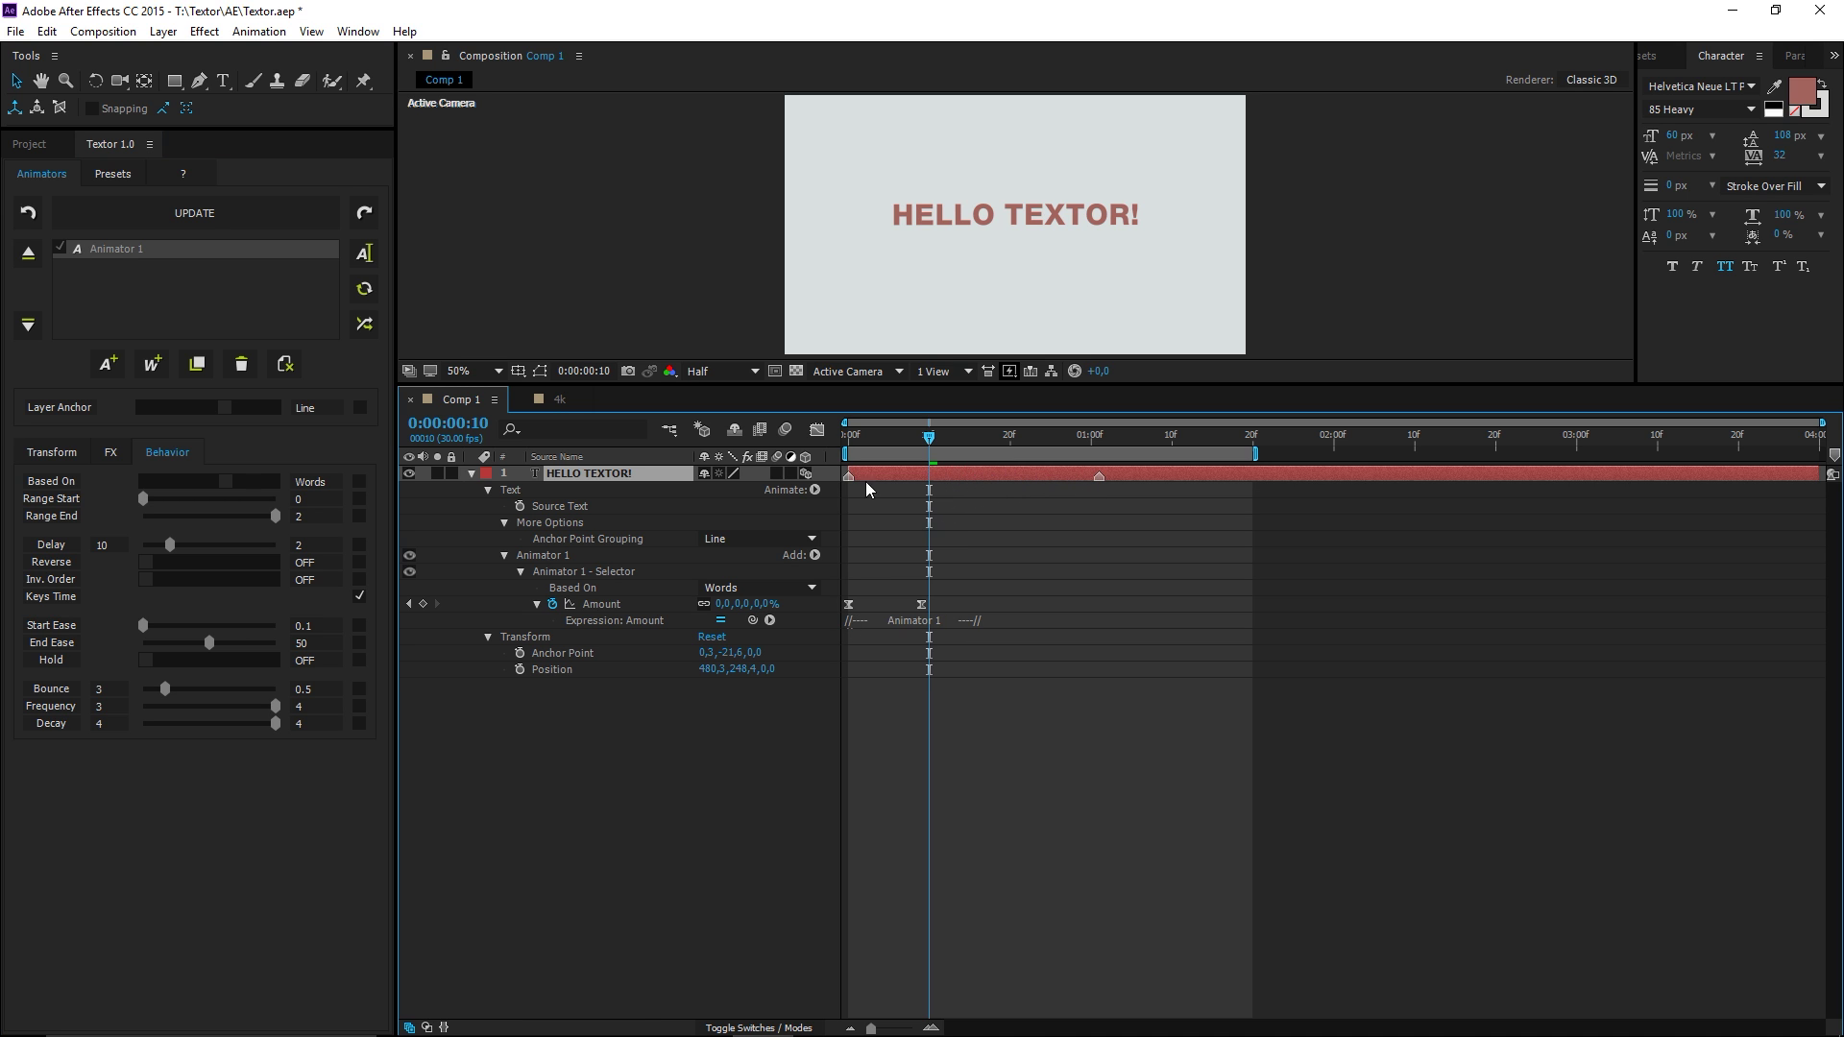
left_click(364, 327)
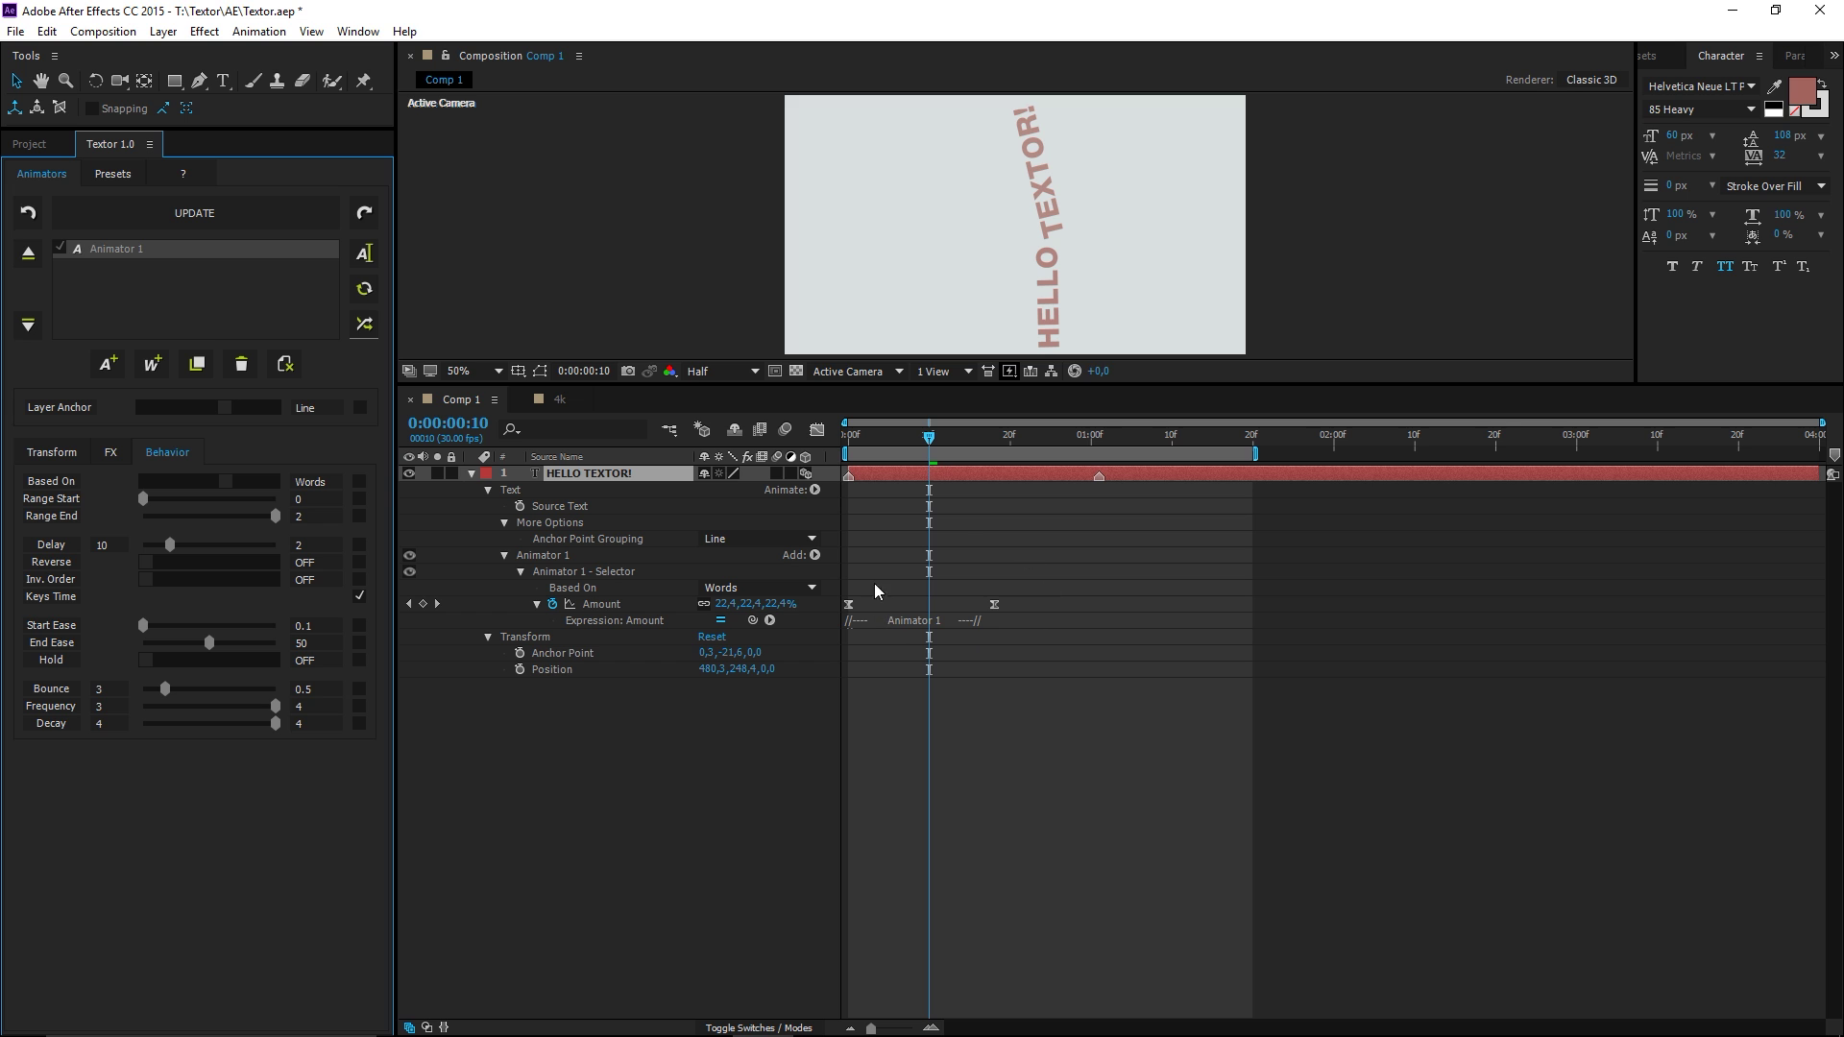
left_click(365, 328)
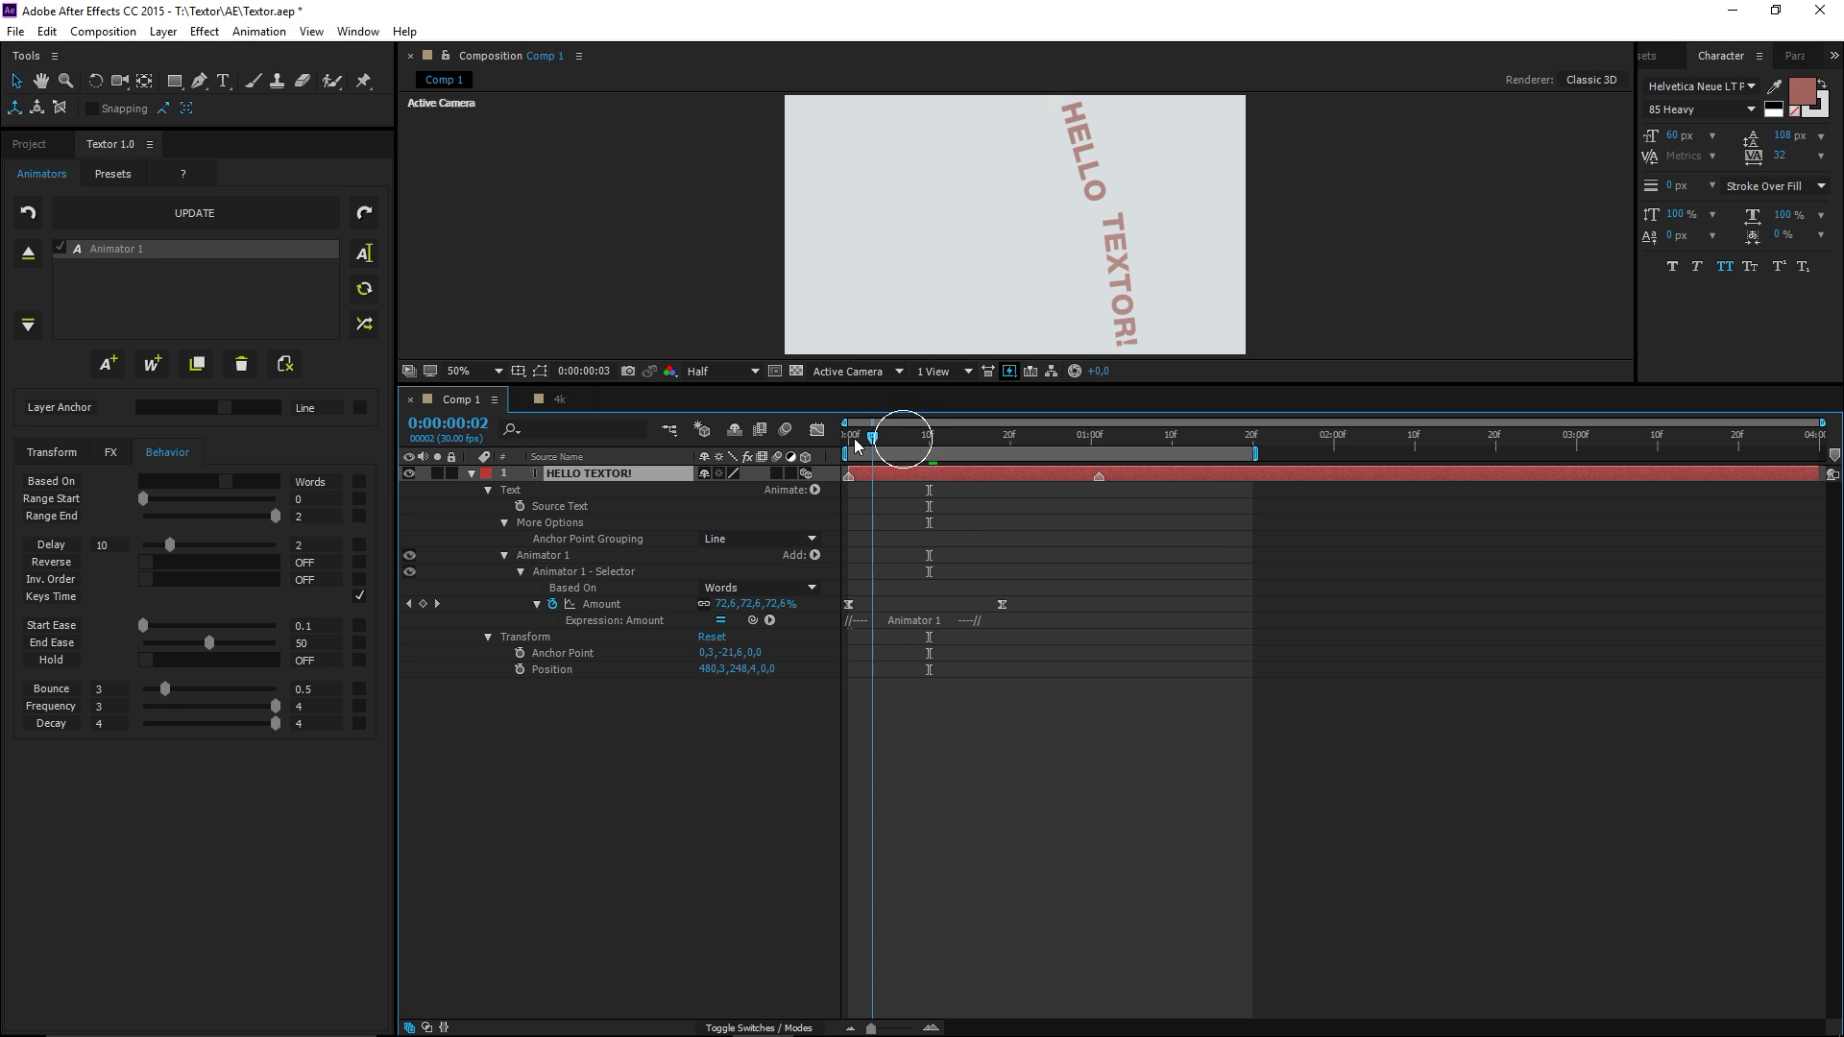
- Preview the randomized timing from the start and move the layer marker back earlier
left_click_drag(909, 440, 831, 442)
key("space")
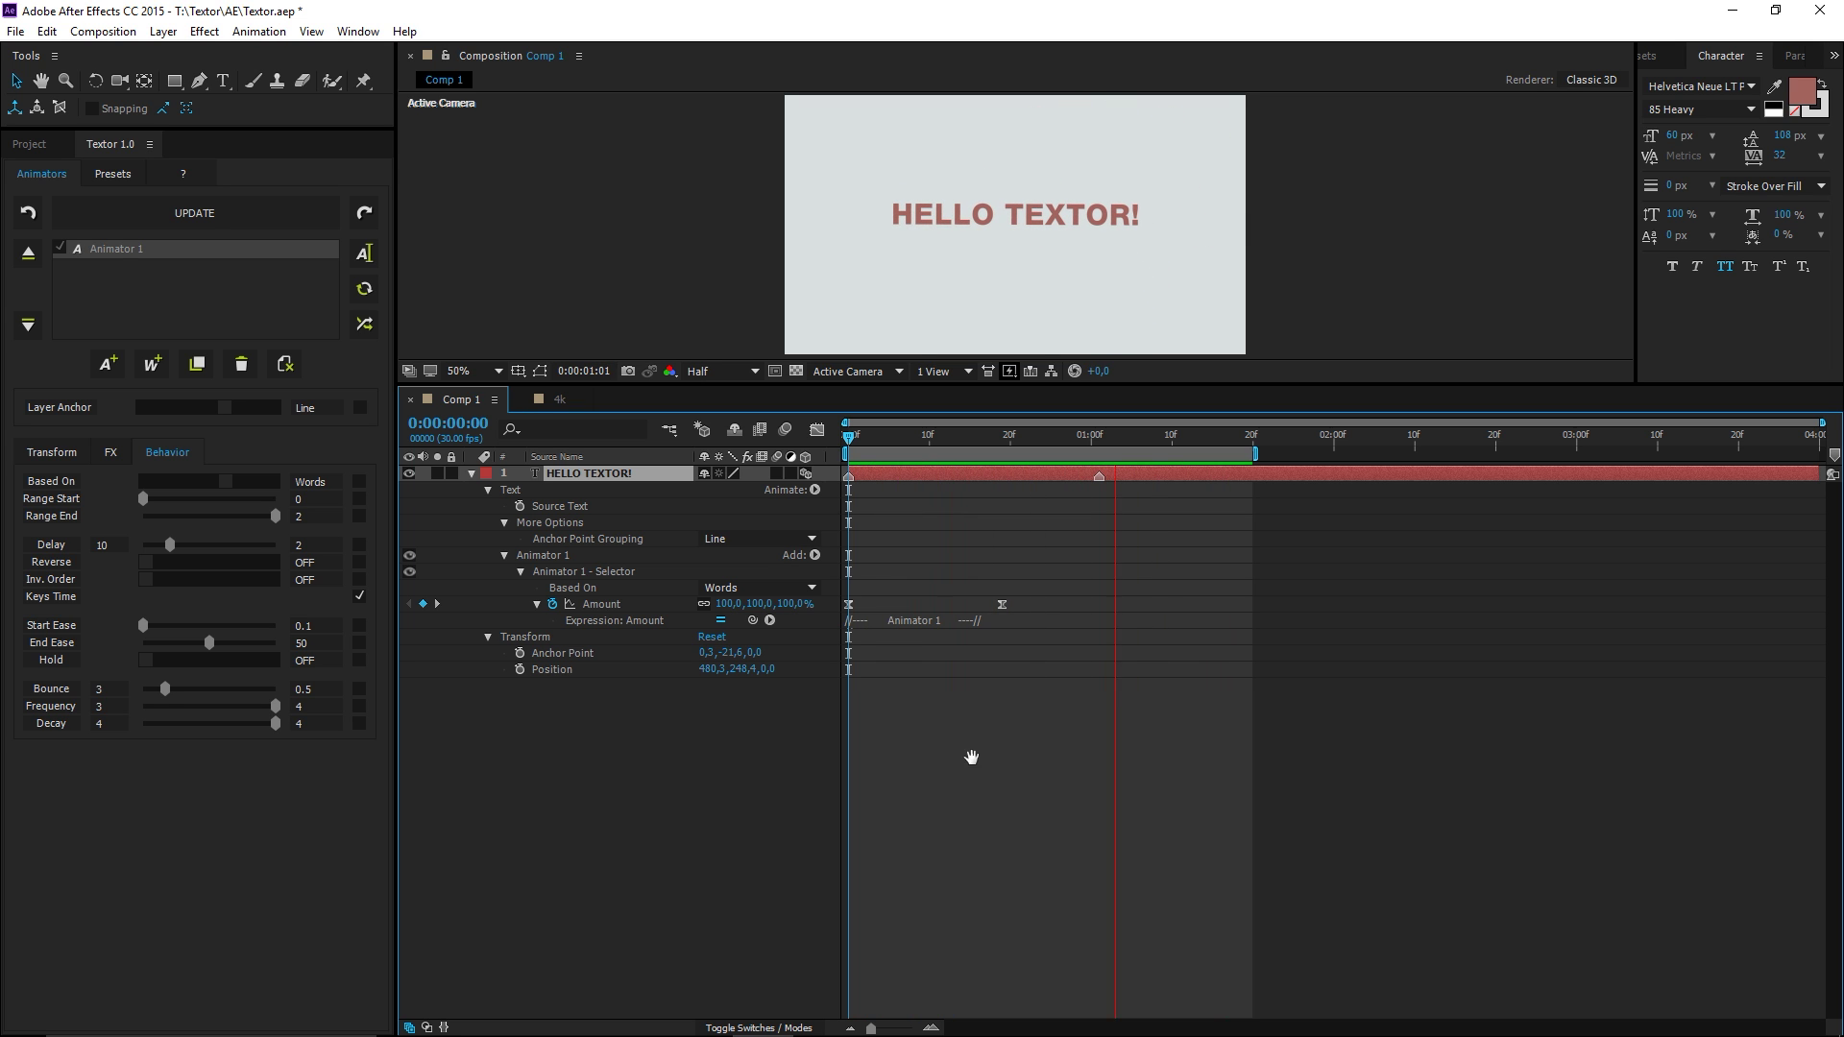
key("space")
left_click_drag(1101, 480, 955, 480)
- Enable every Transform property for randomization and randomize all the animator values
left_click(39, 452)
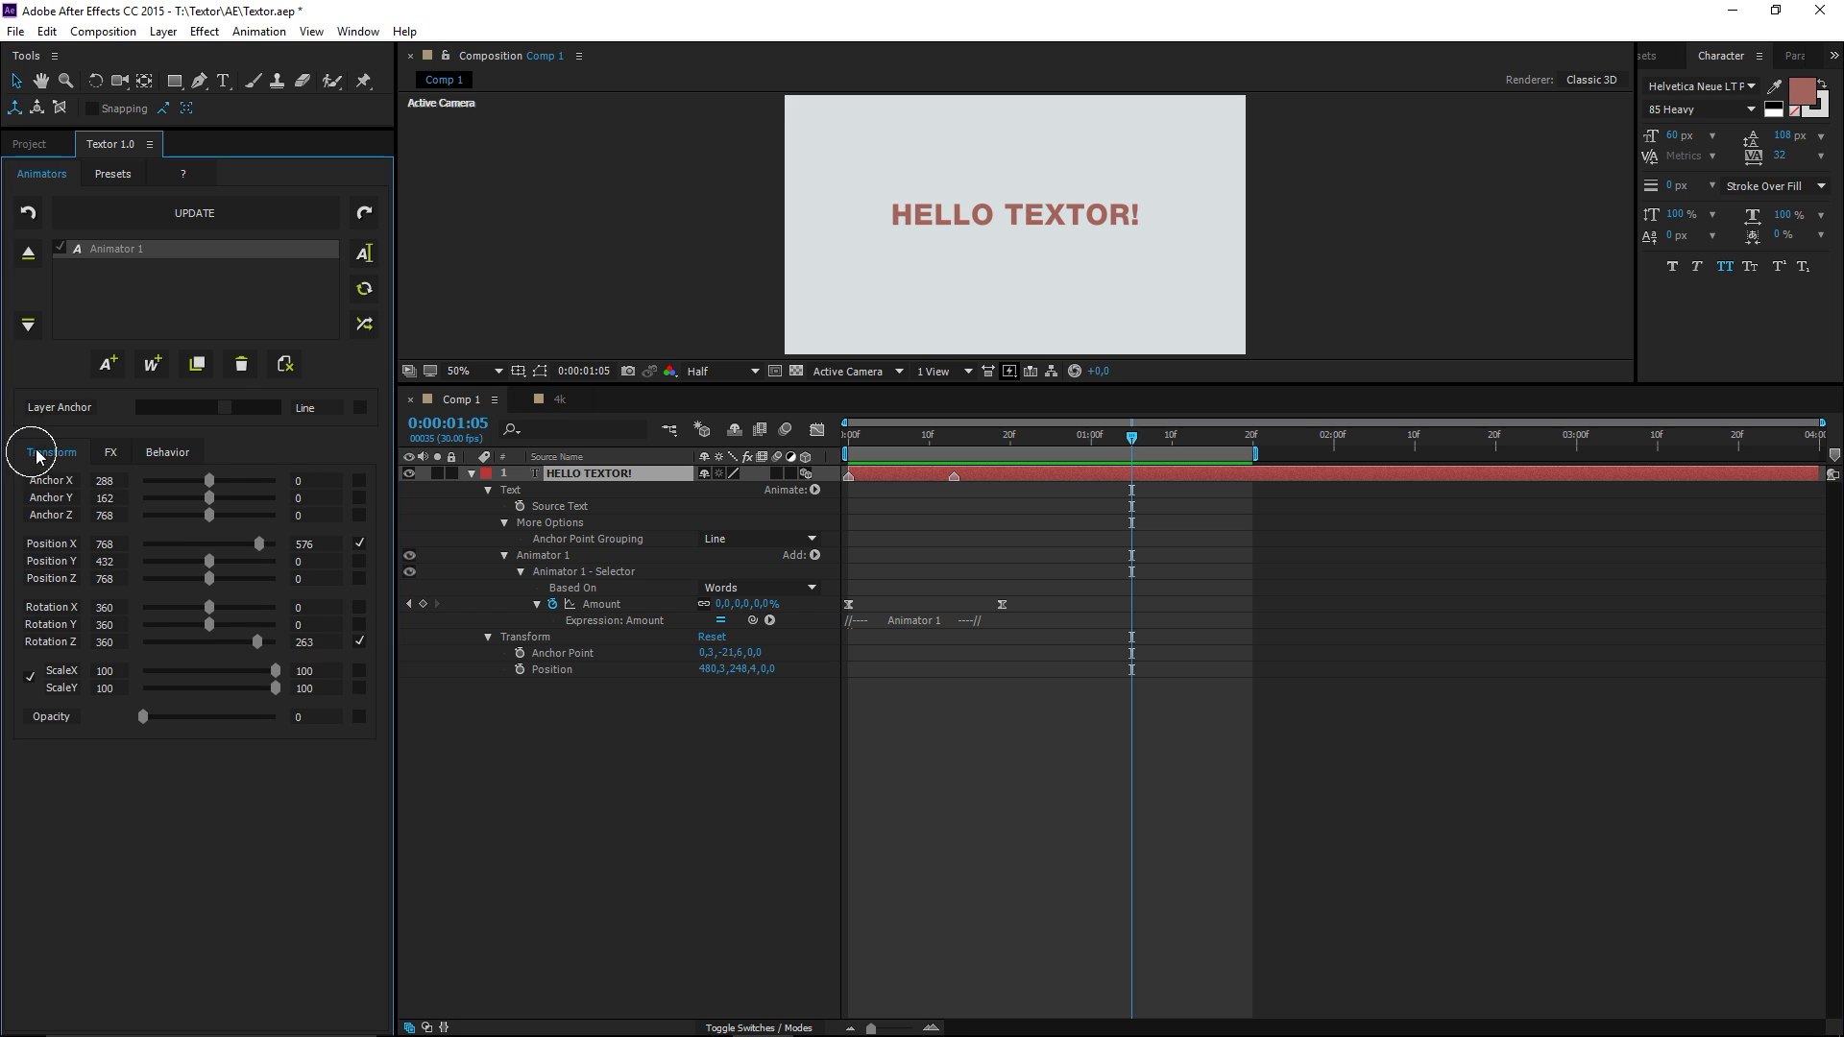
left_click(363, 326)
left_click(169, 453)
left_click(112, 452)
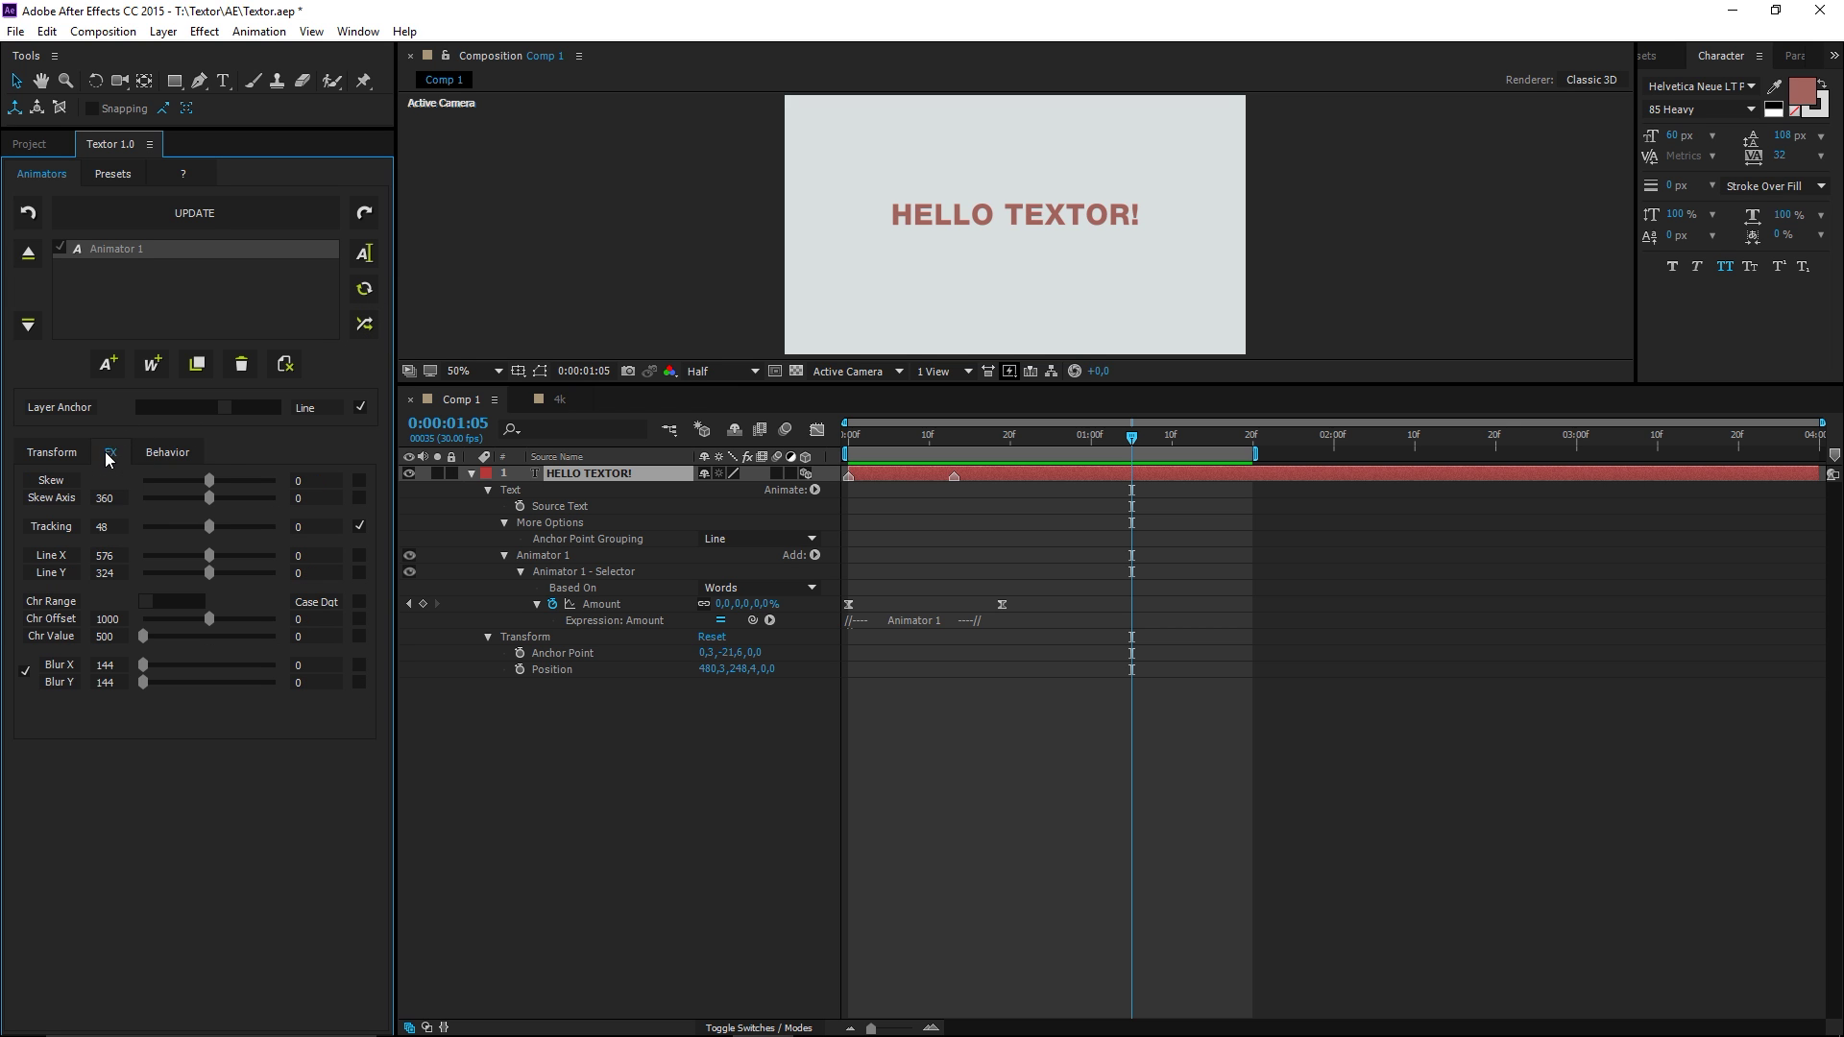
left_click(81, 450)
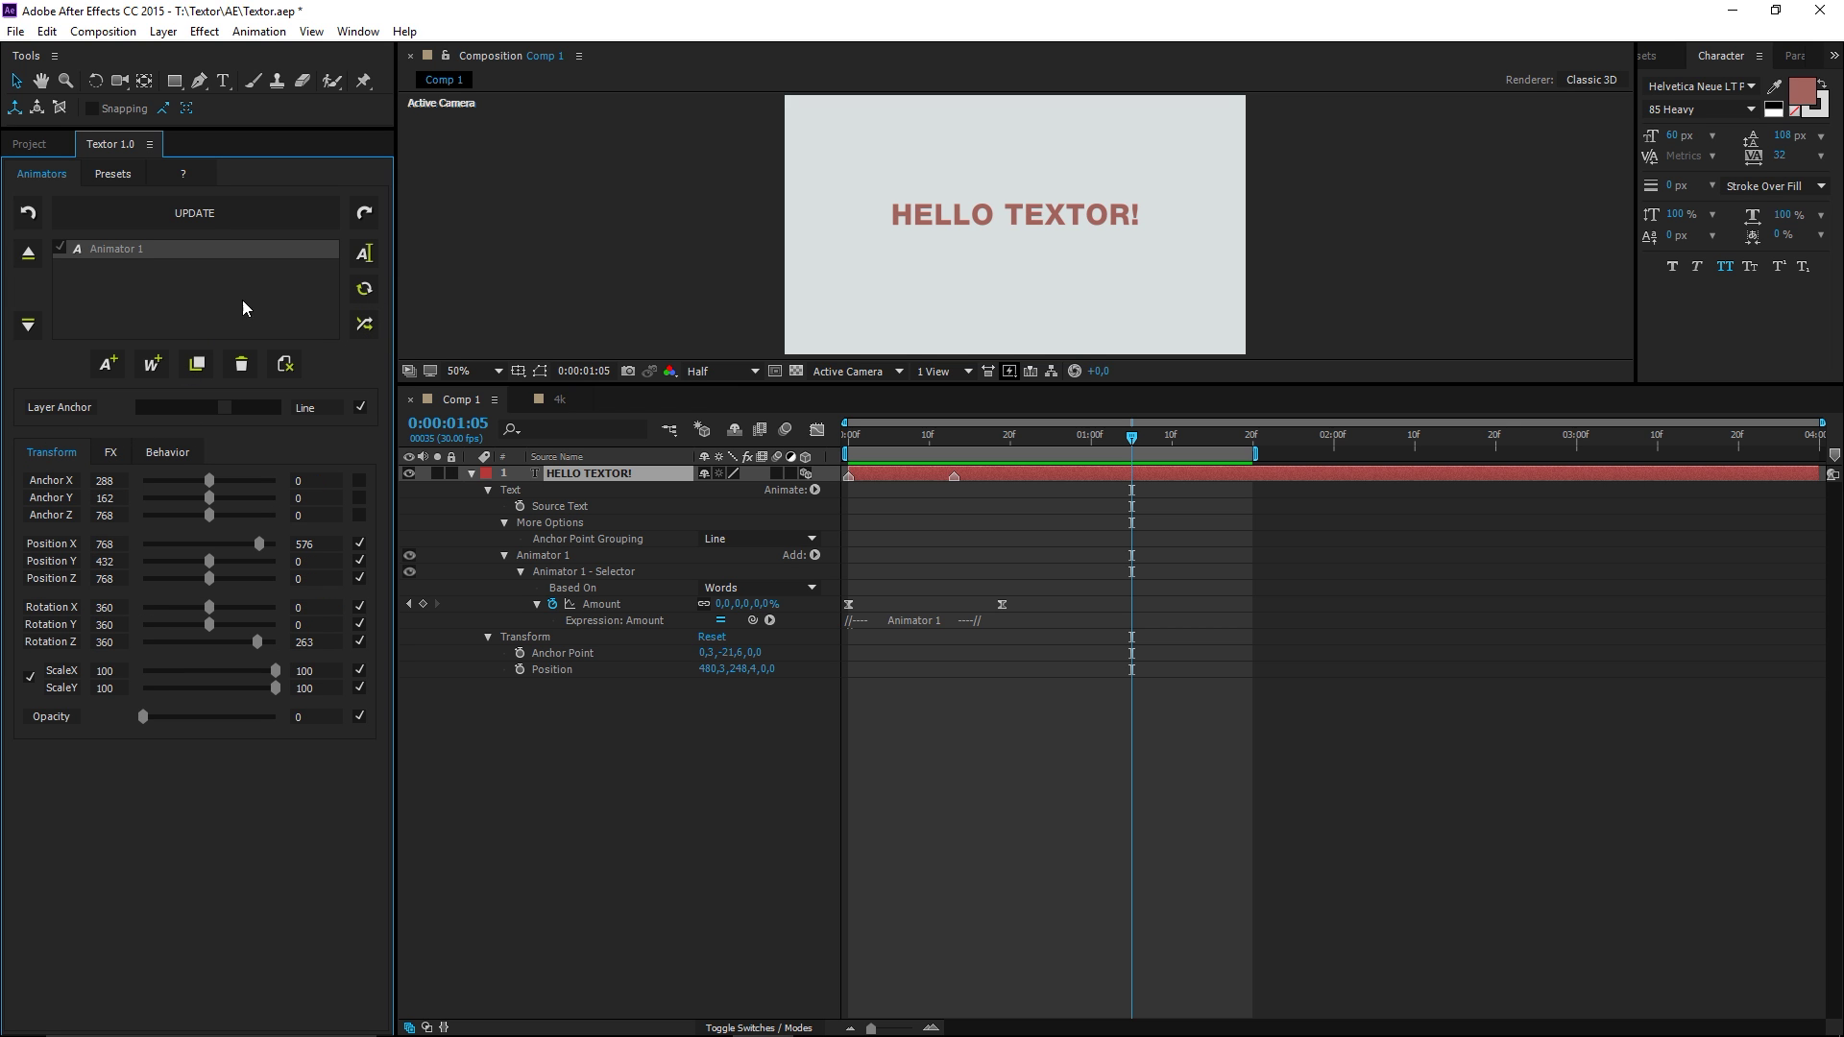
left_click(363, 326)
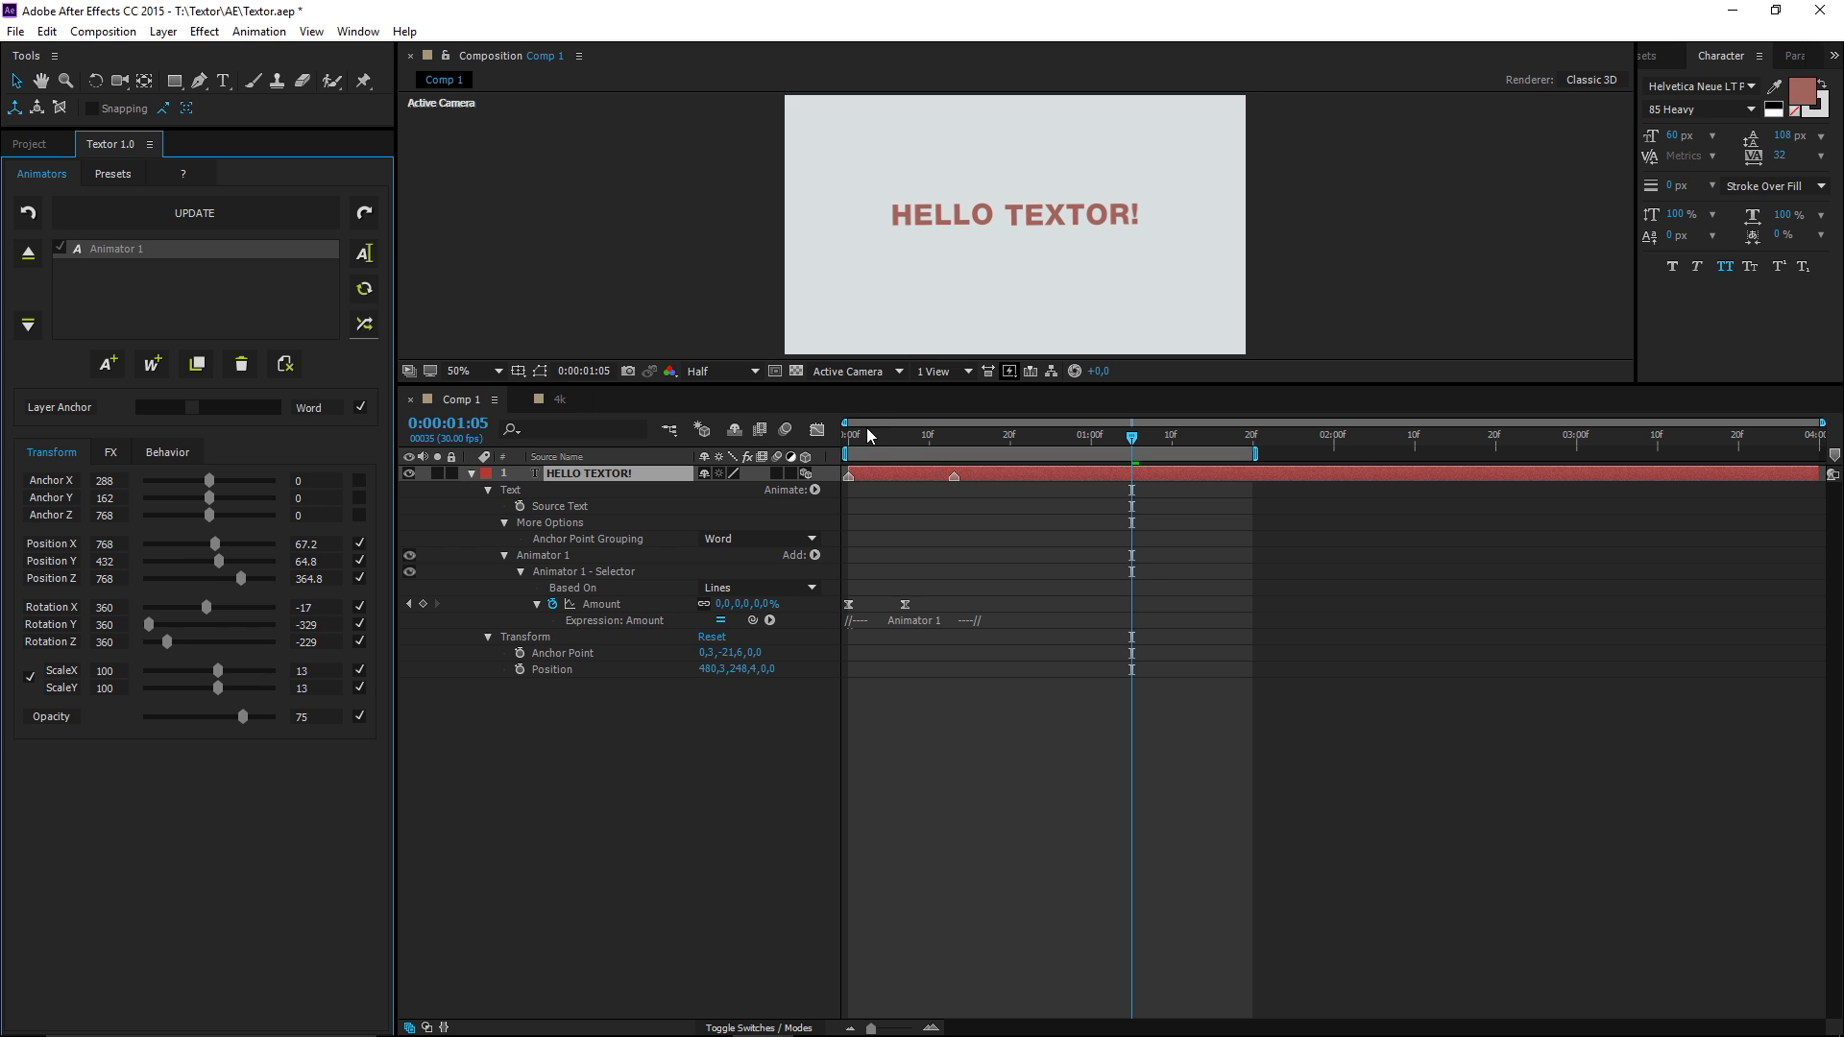
left_click(881, 439)
- Preview the new animation from the start, re-randomizing transforms and stopping at frame 24
left_click(851, 440)
key("space")
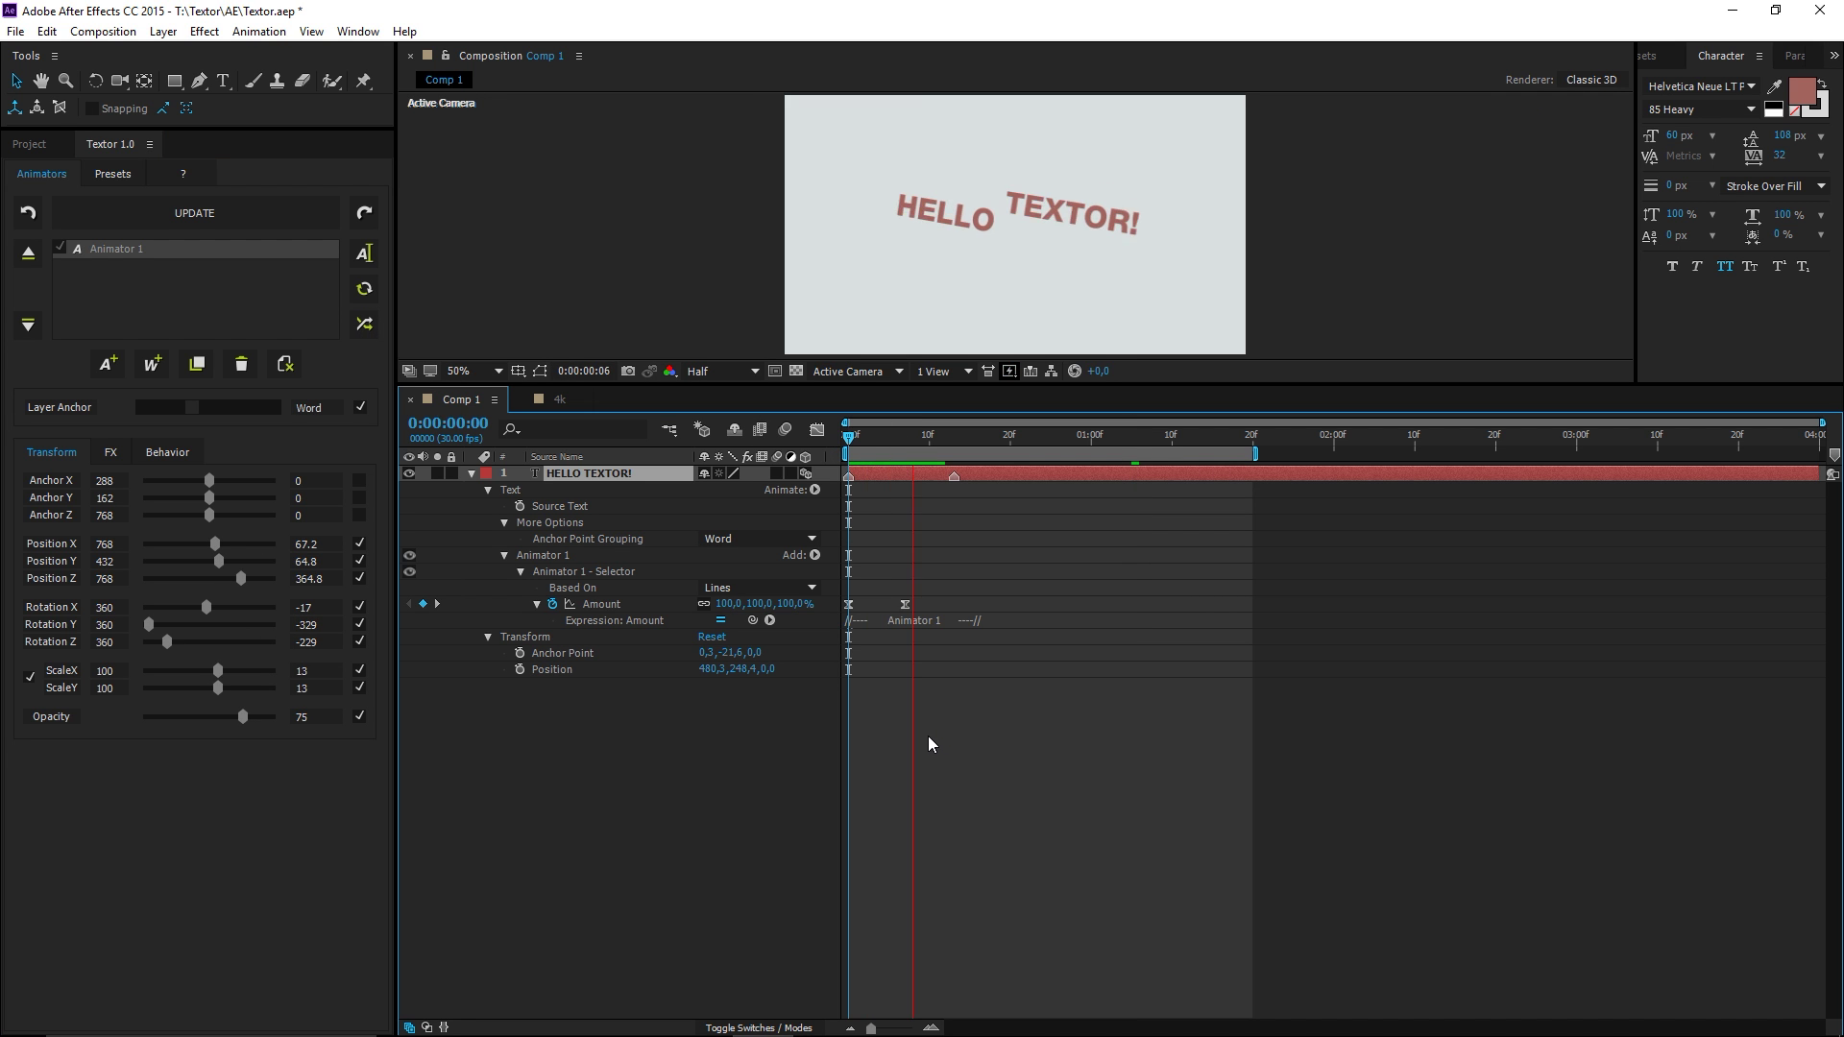
left_click(363, 327)
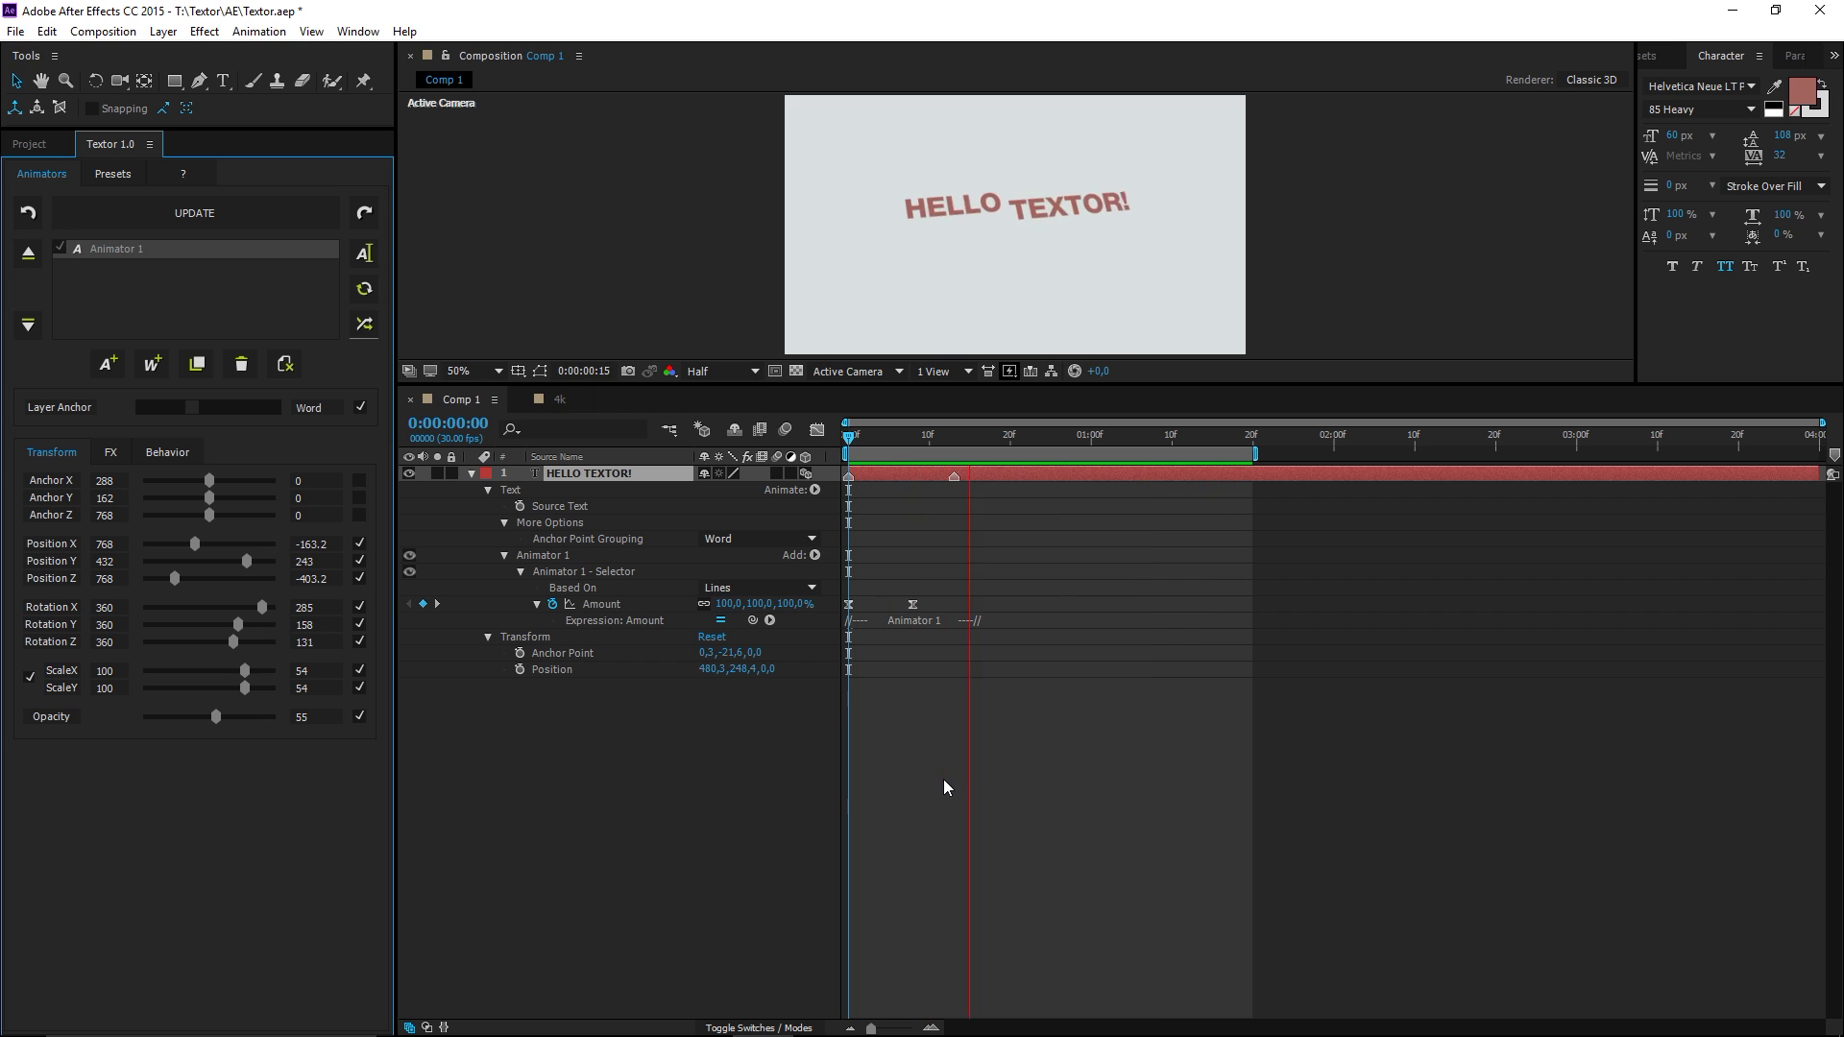
left_click(1042, 437)
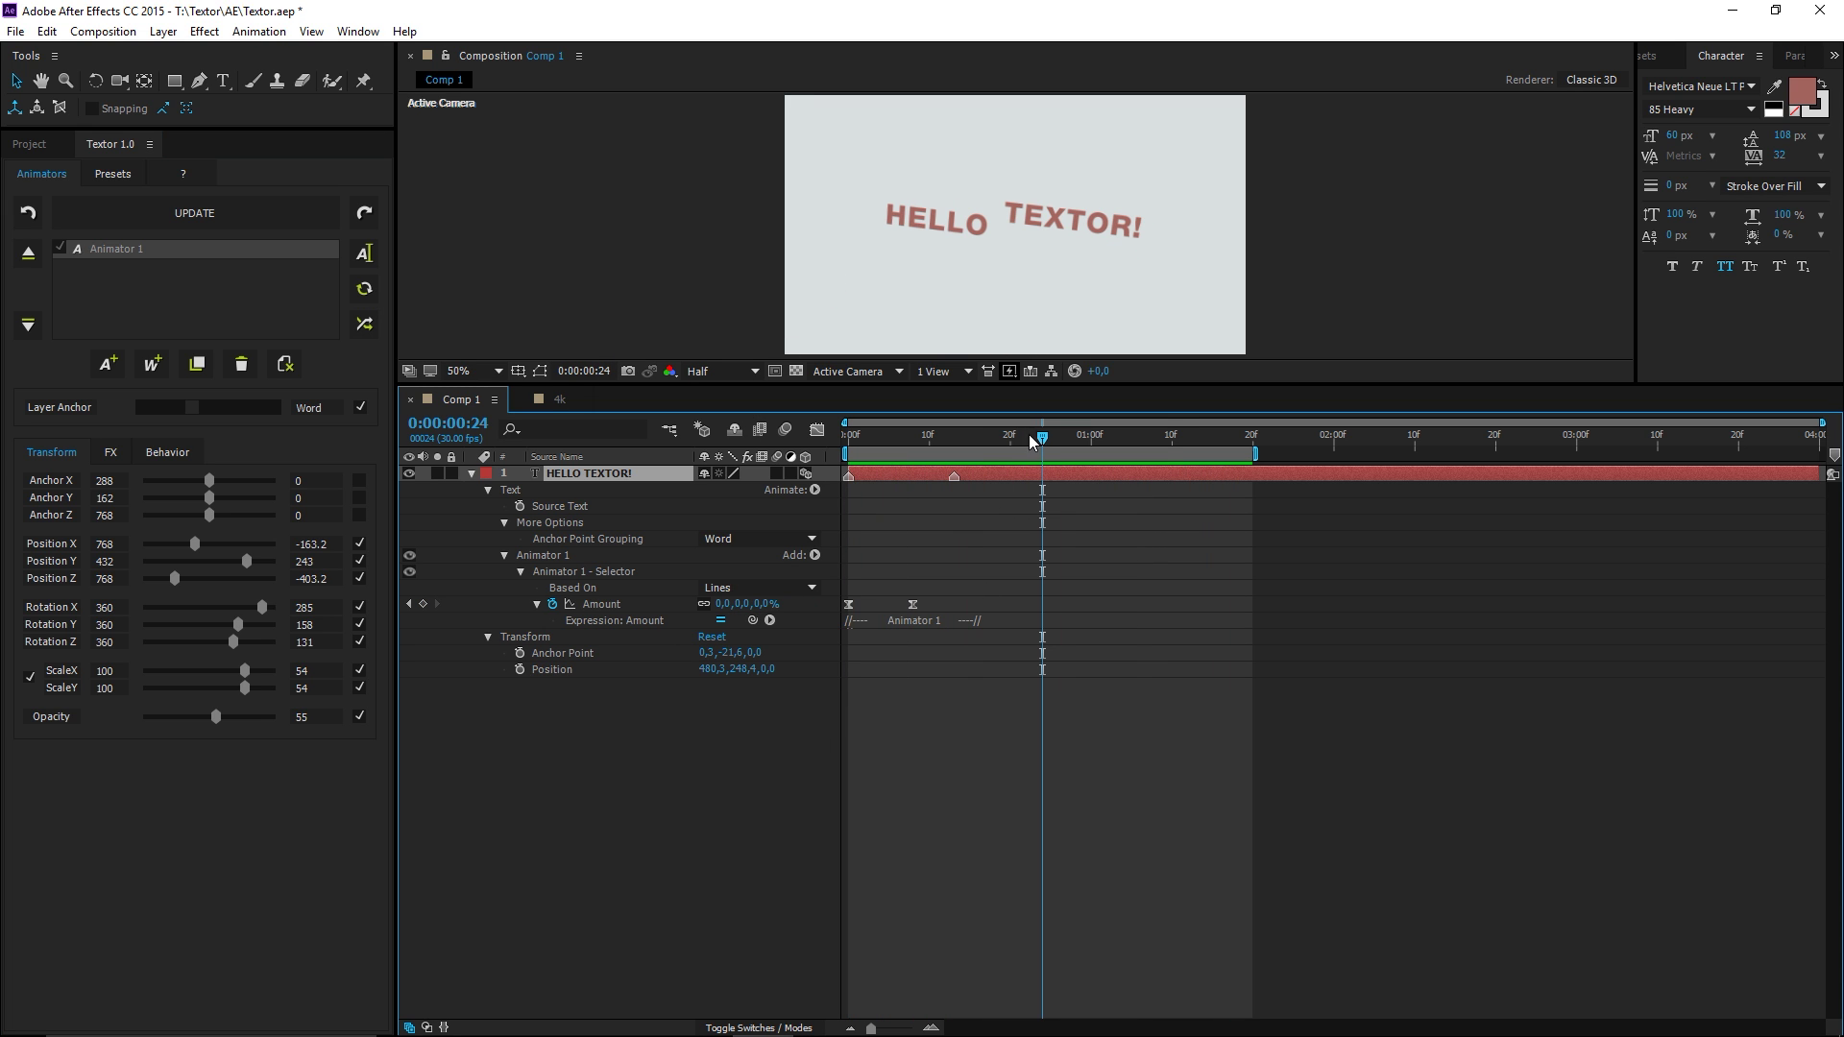
- Save the current animation as the Random In preset, overwriting the existing one
left_click(112, 181)
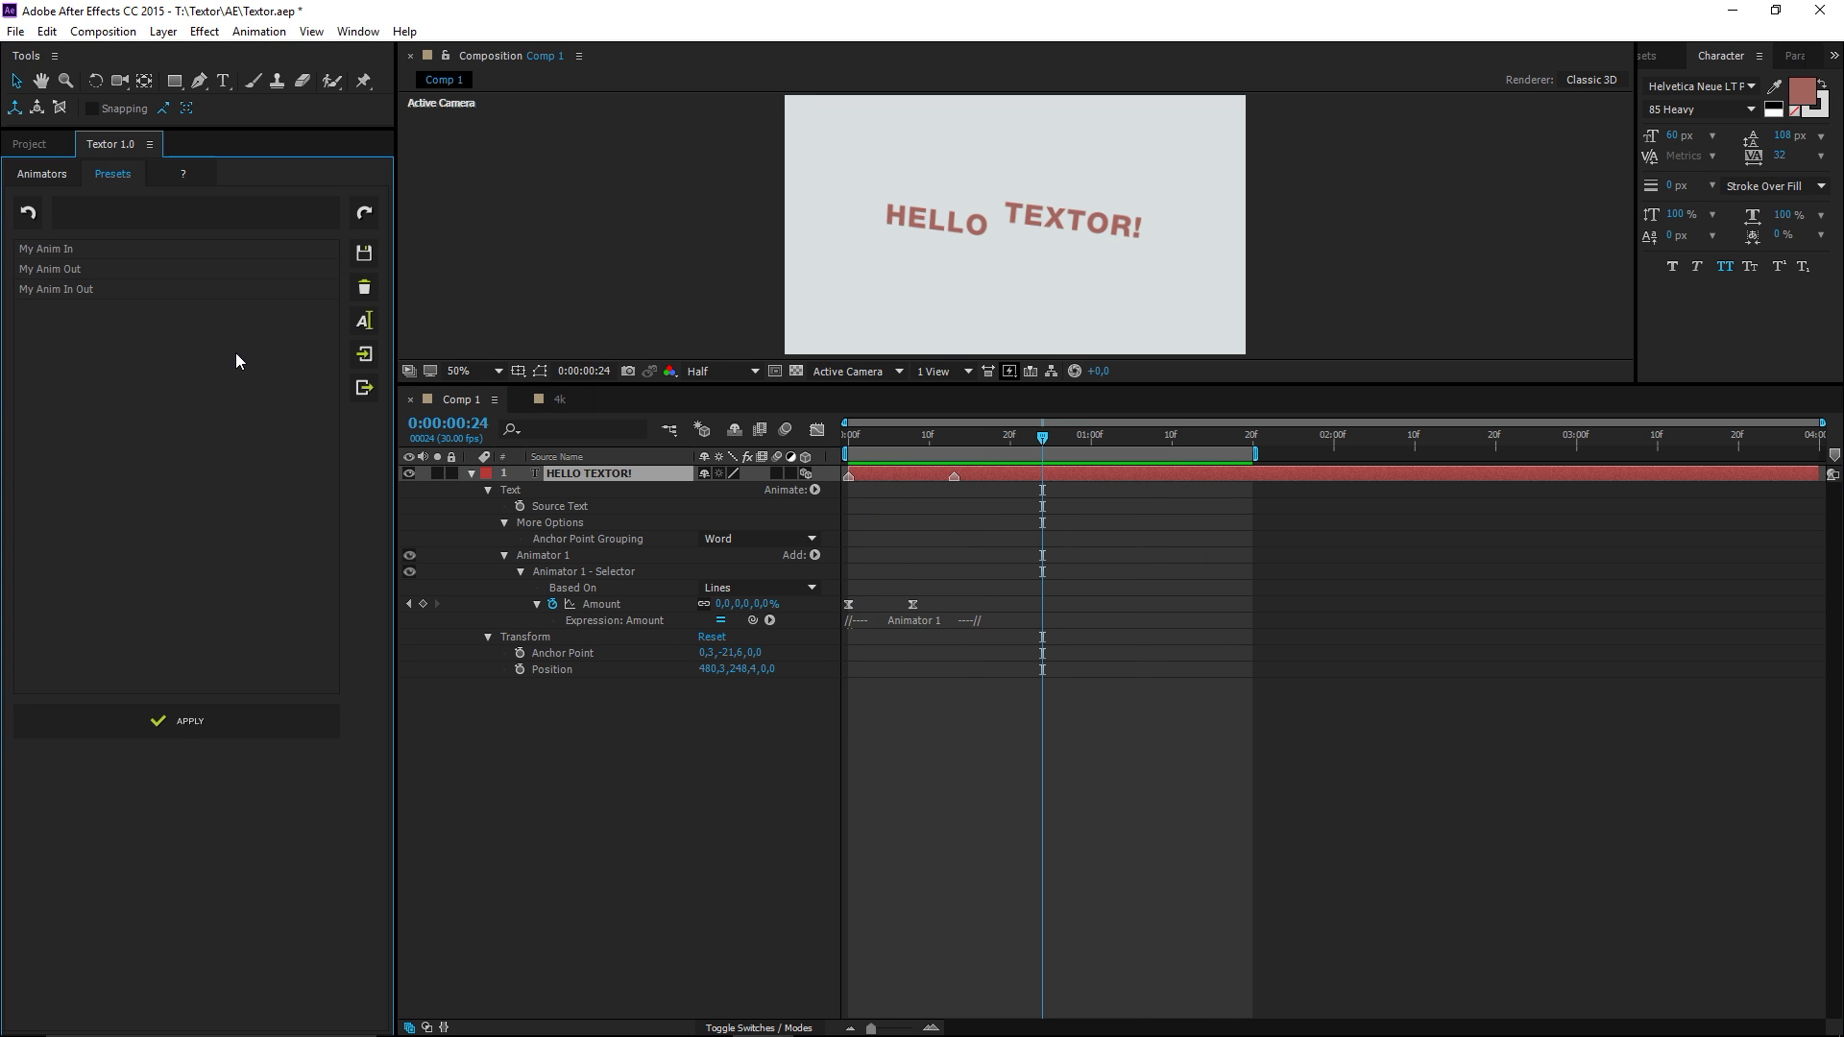
left_click(363, 255)
type("Ra")
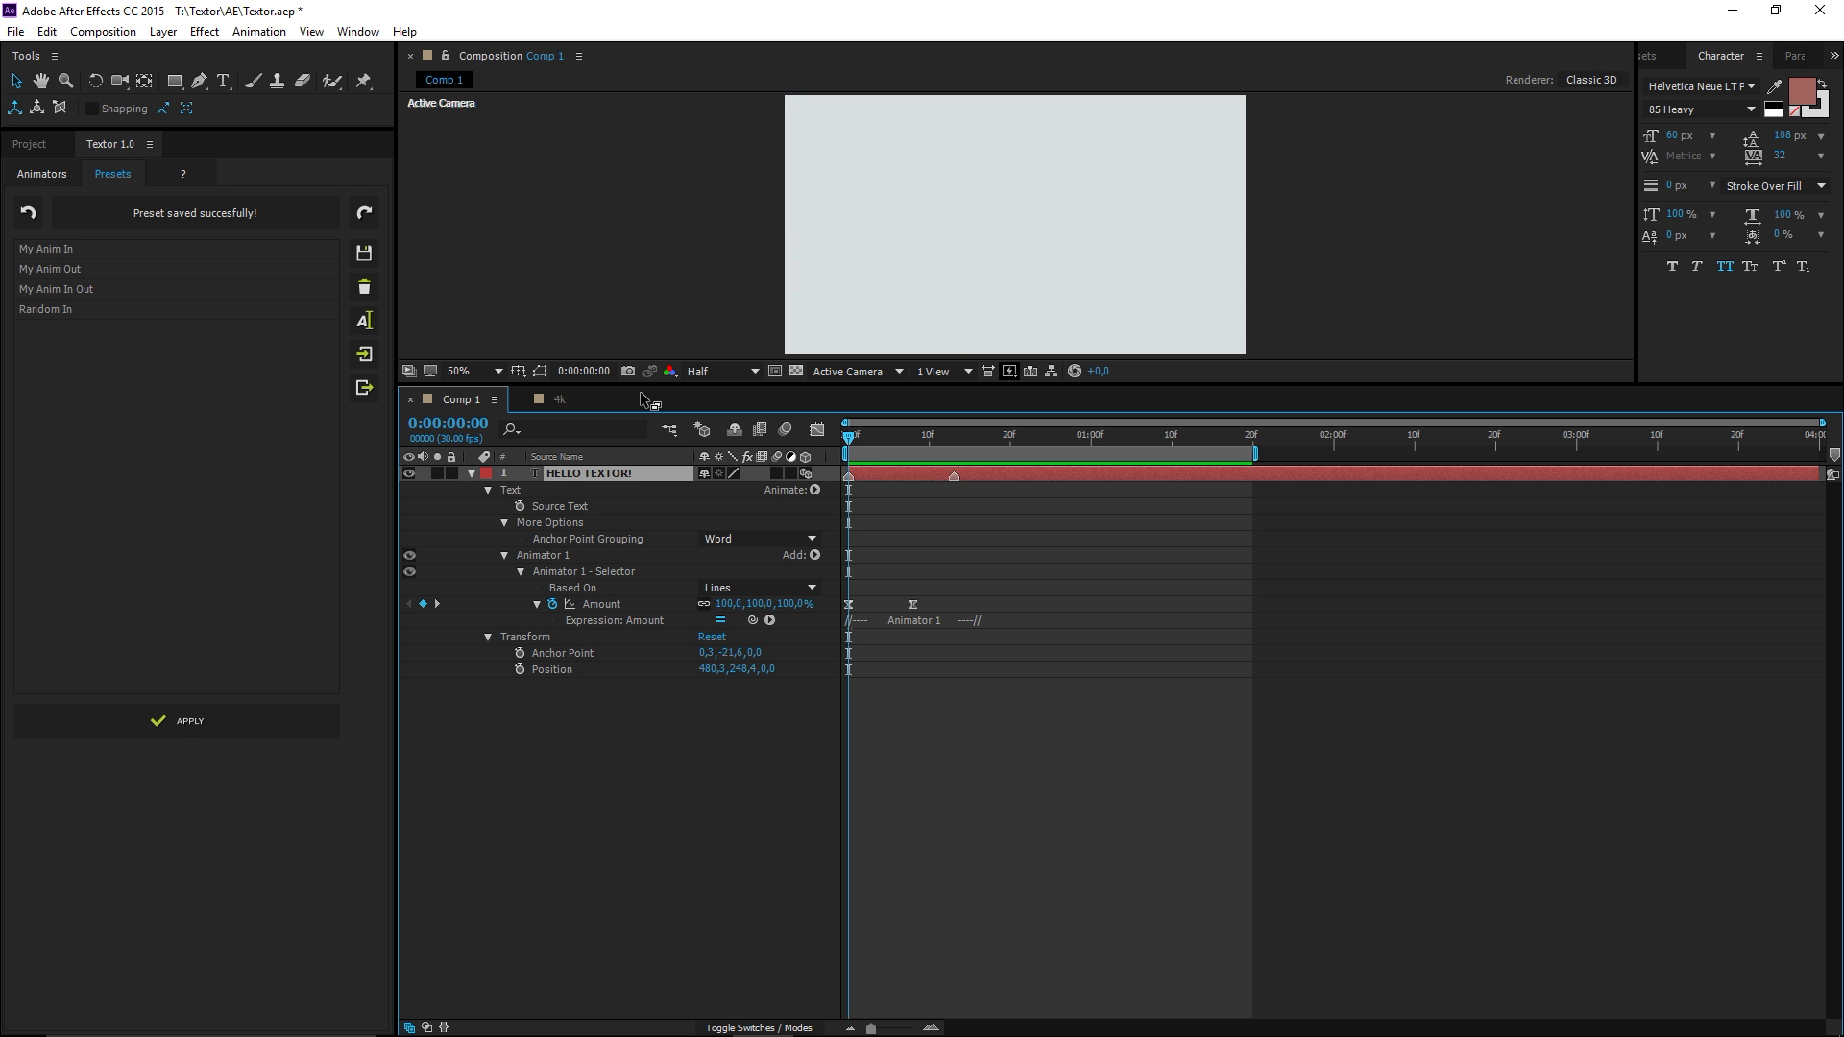
left_click(55, 311)
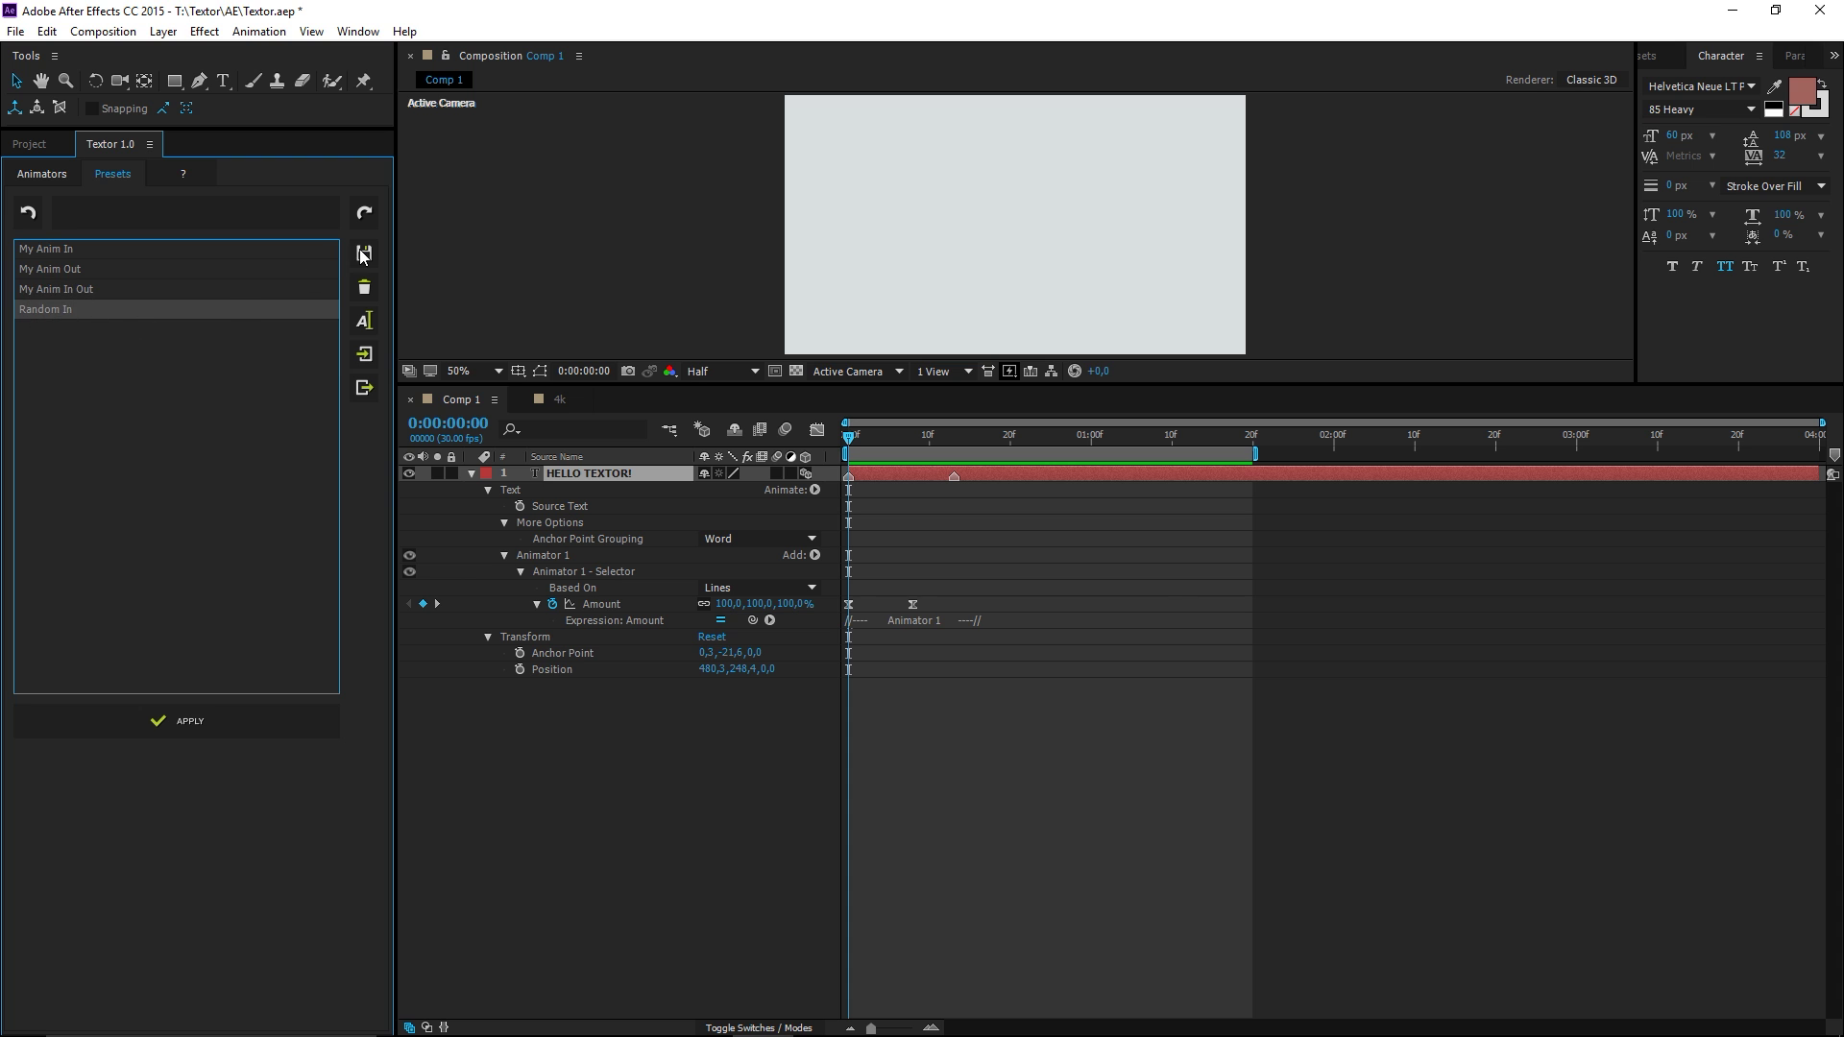
left_click(364, 254)
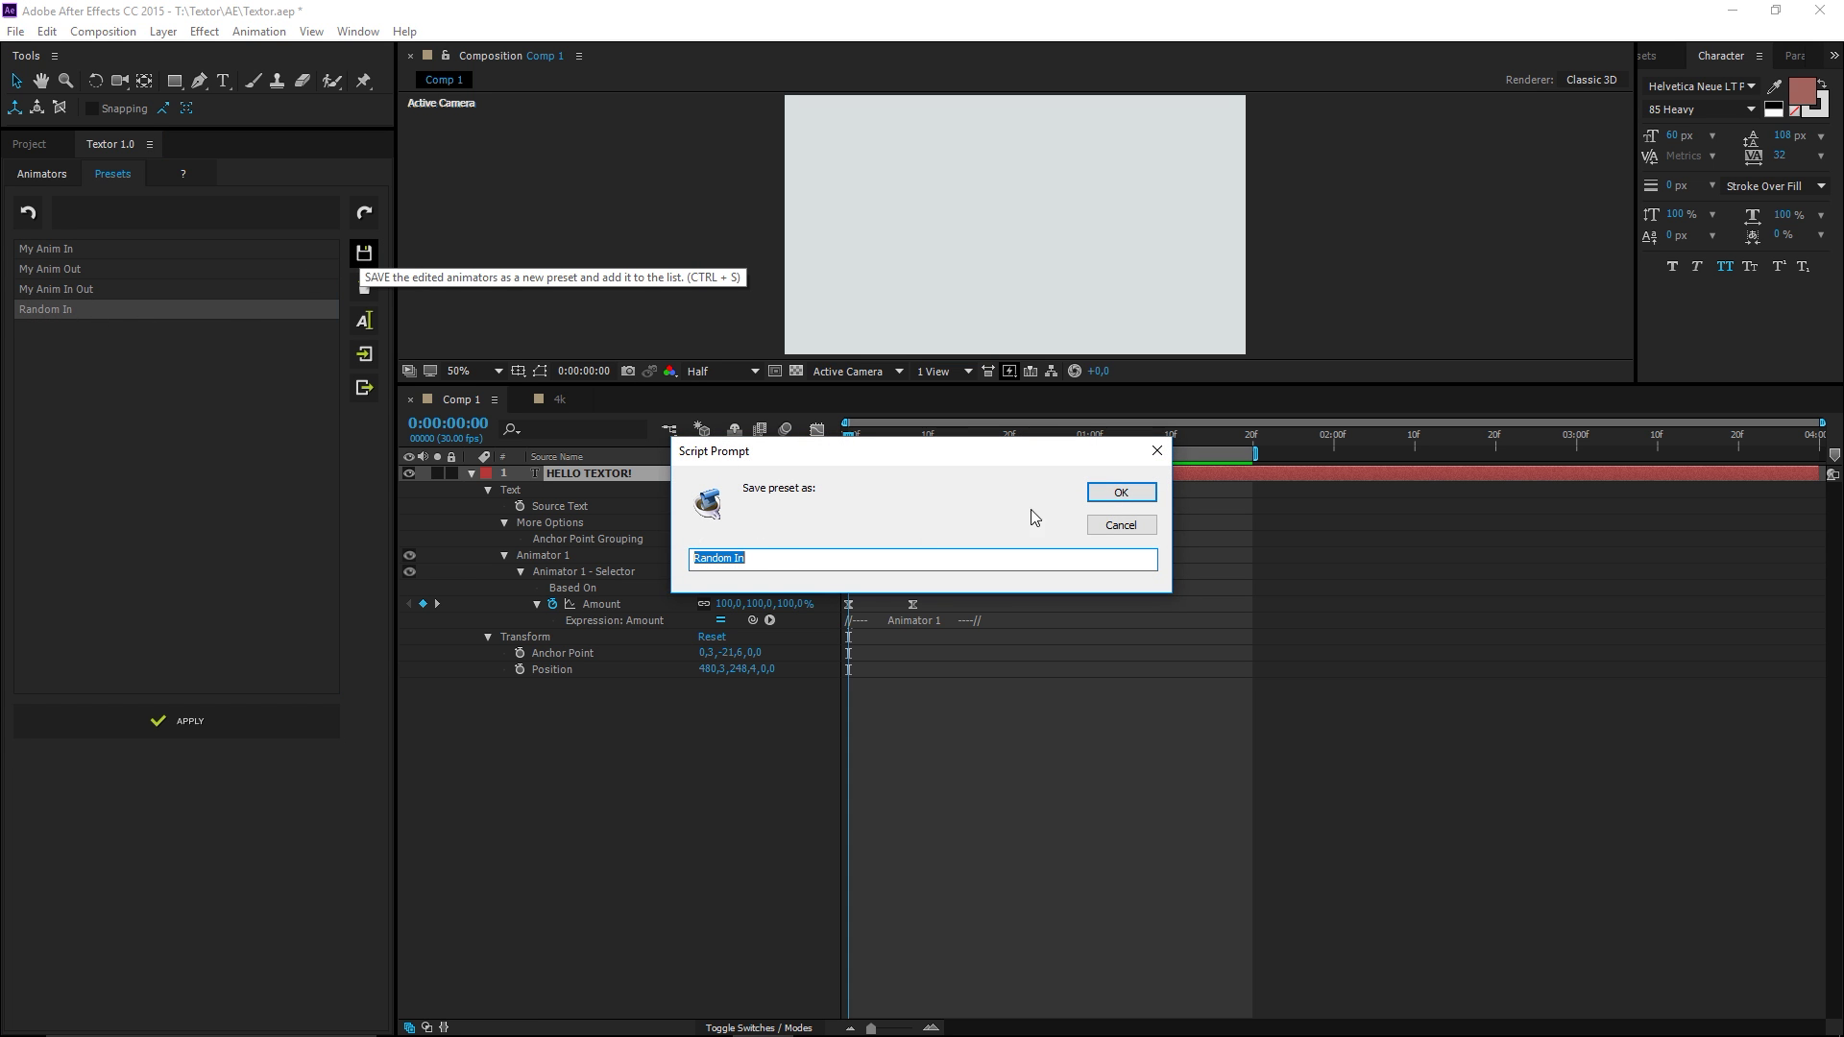
left_click(1114, 490)
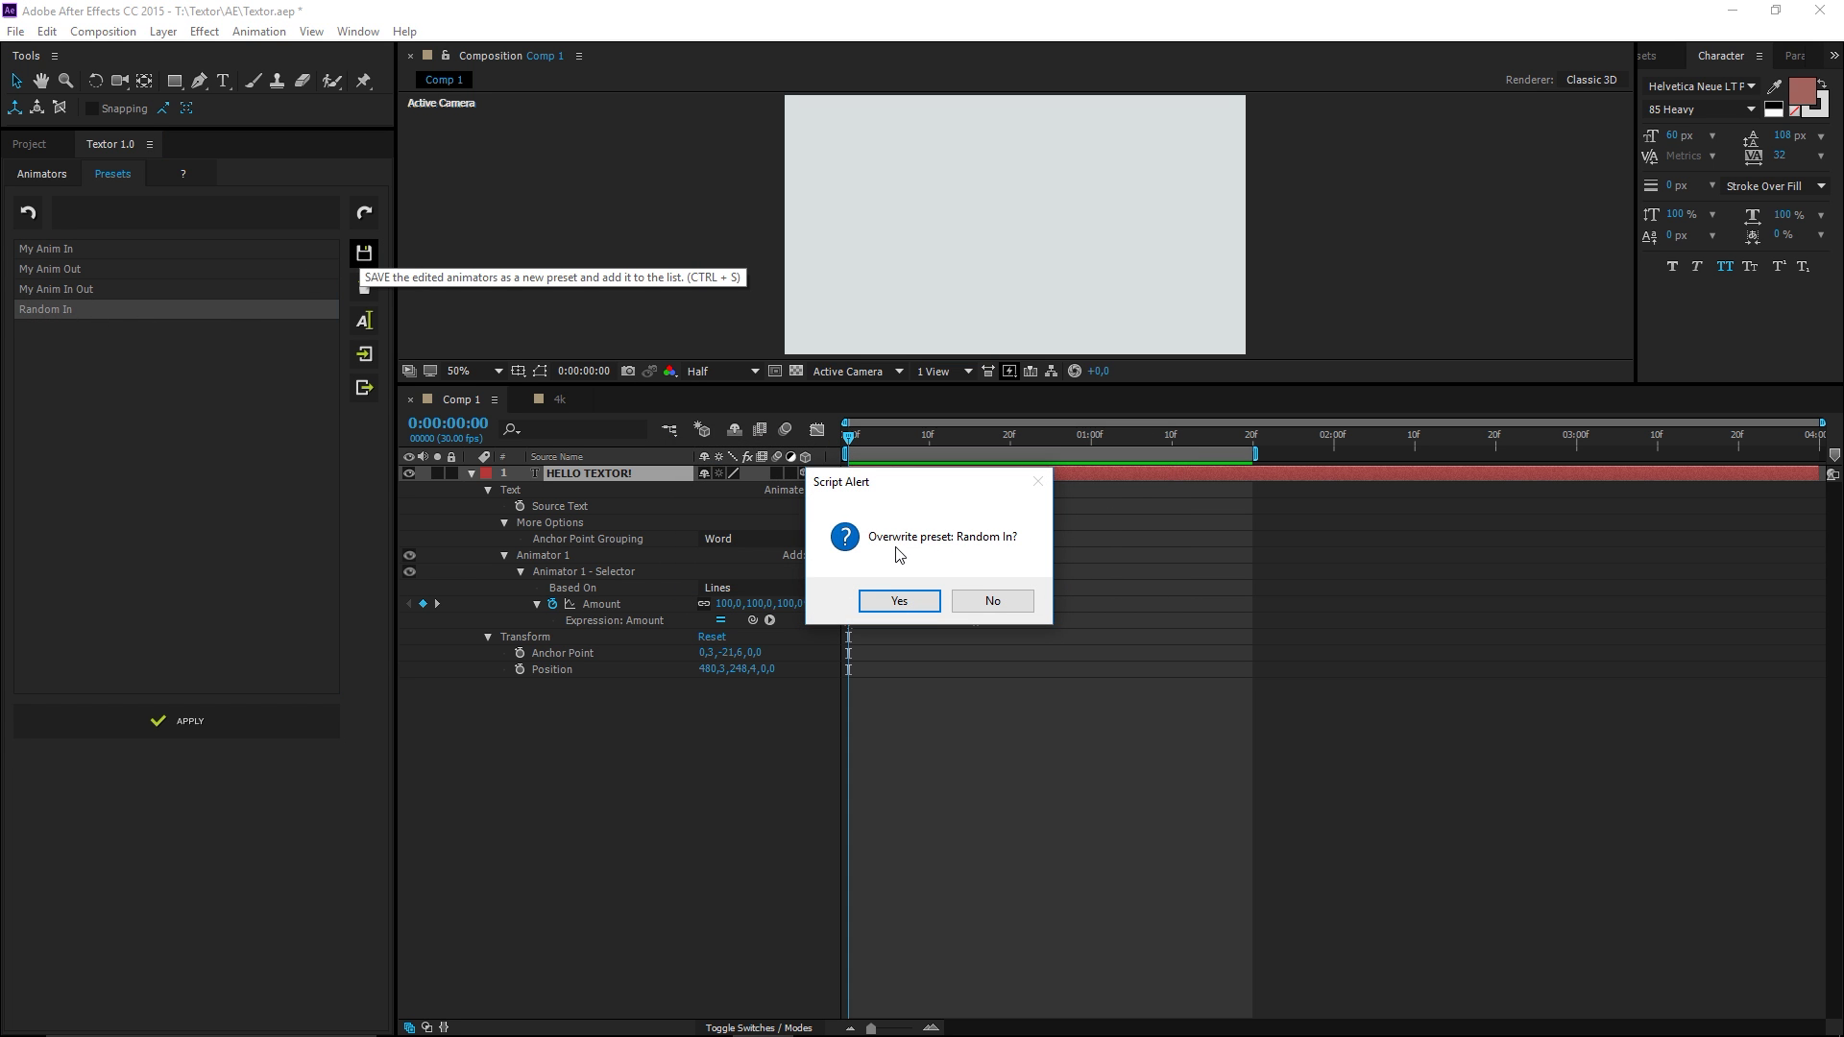
left_click(900, 601)
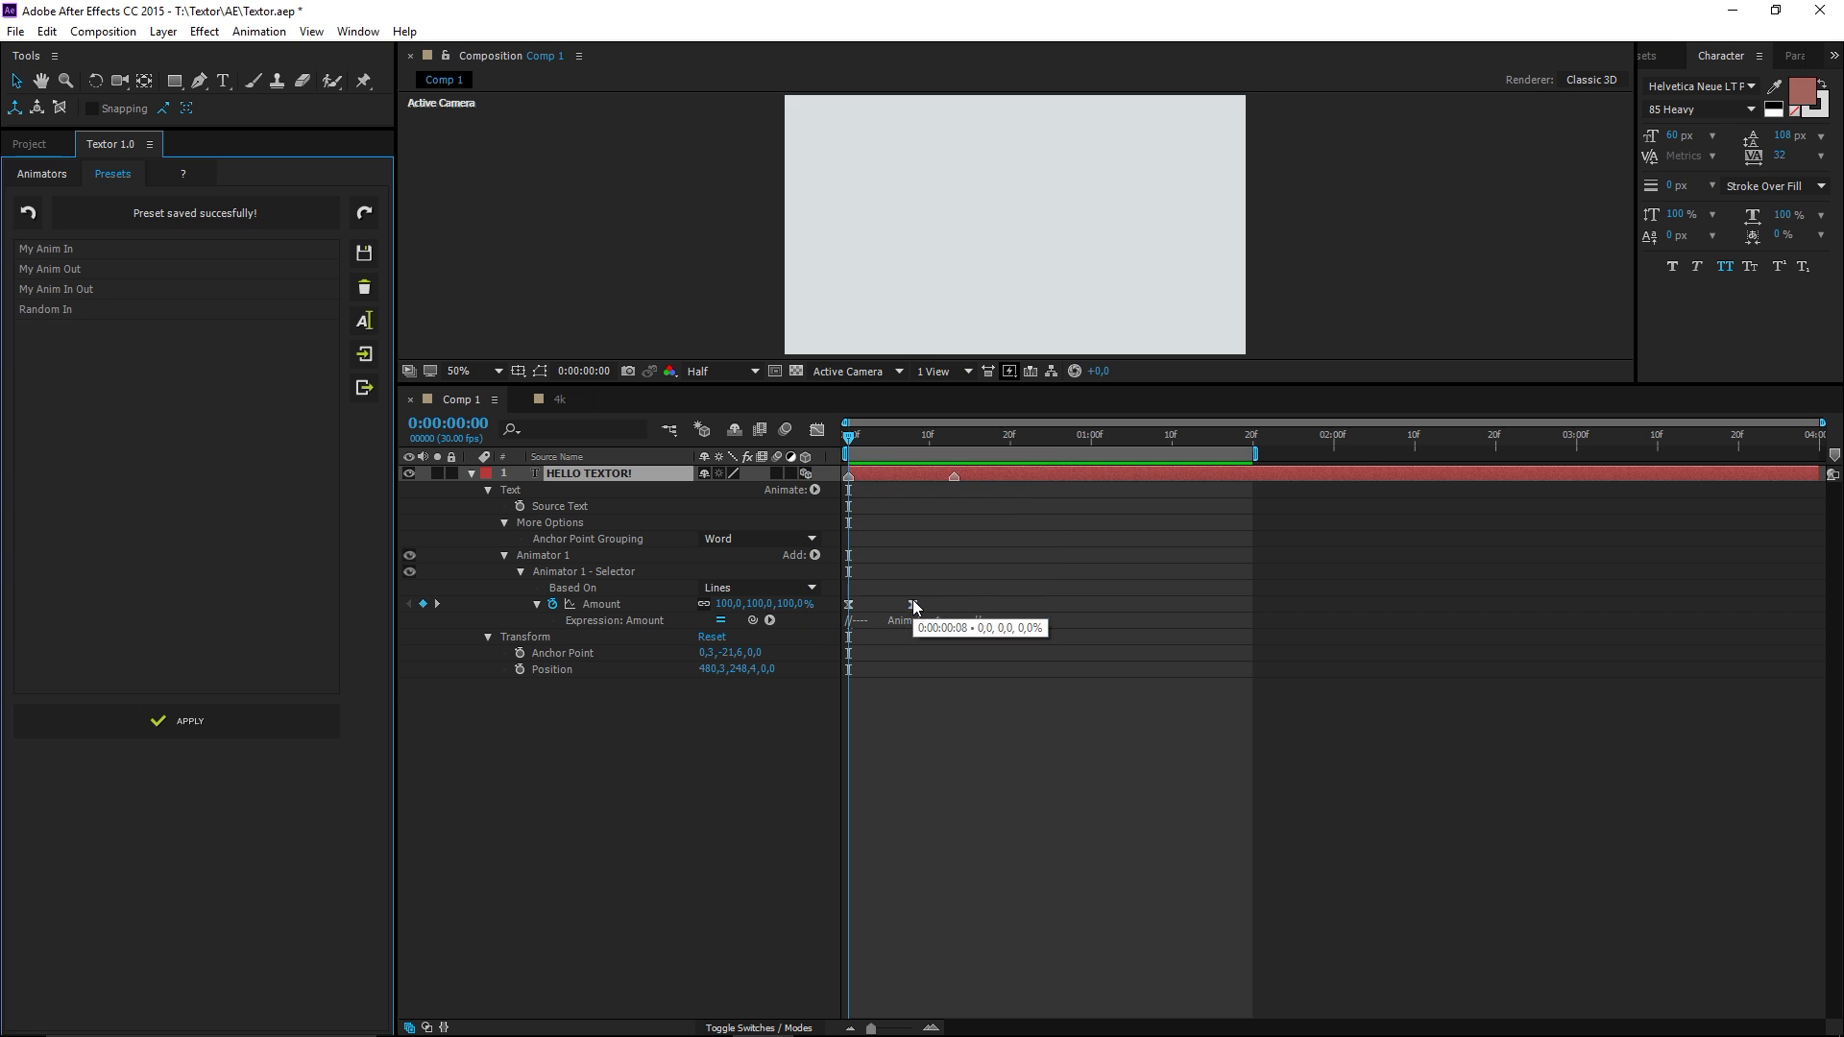
left_click(851, 439)
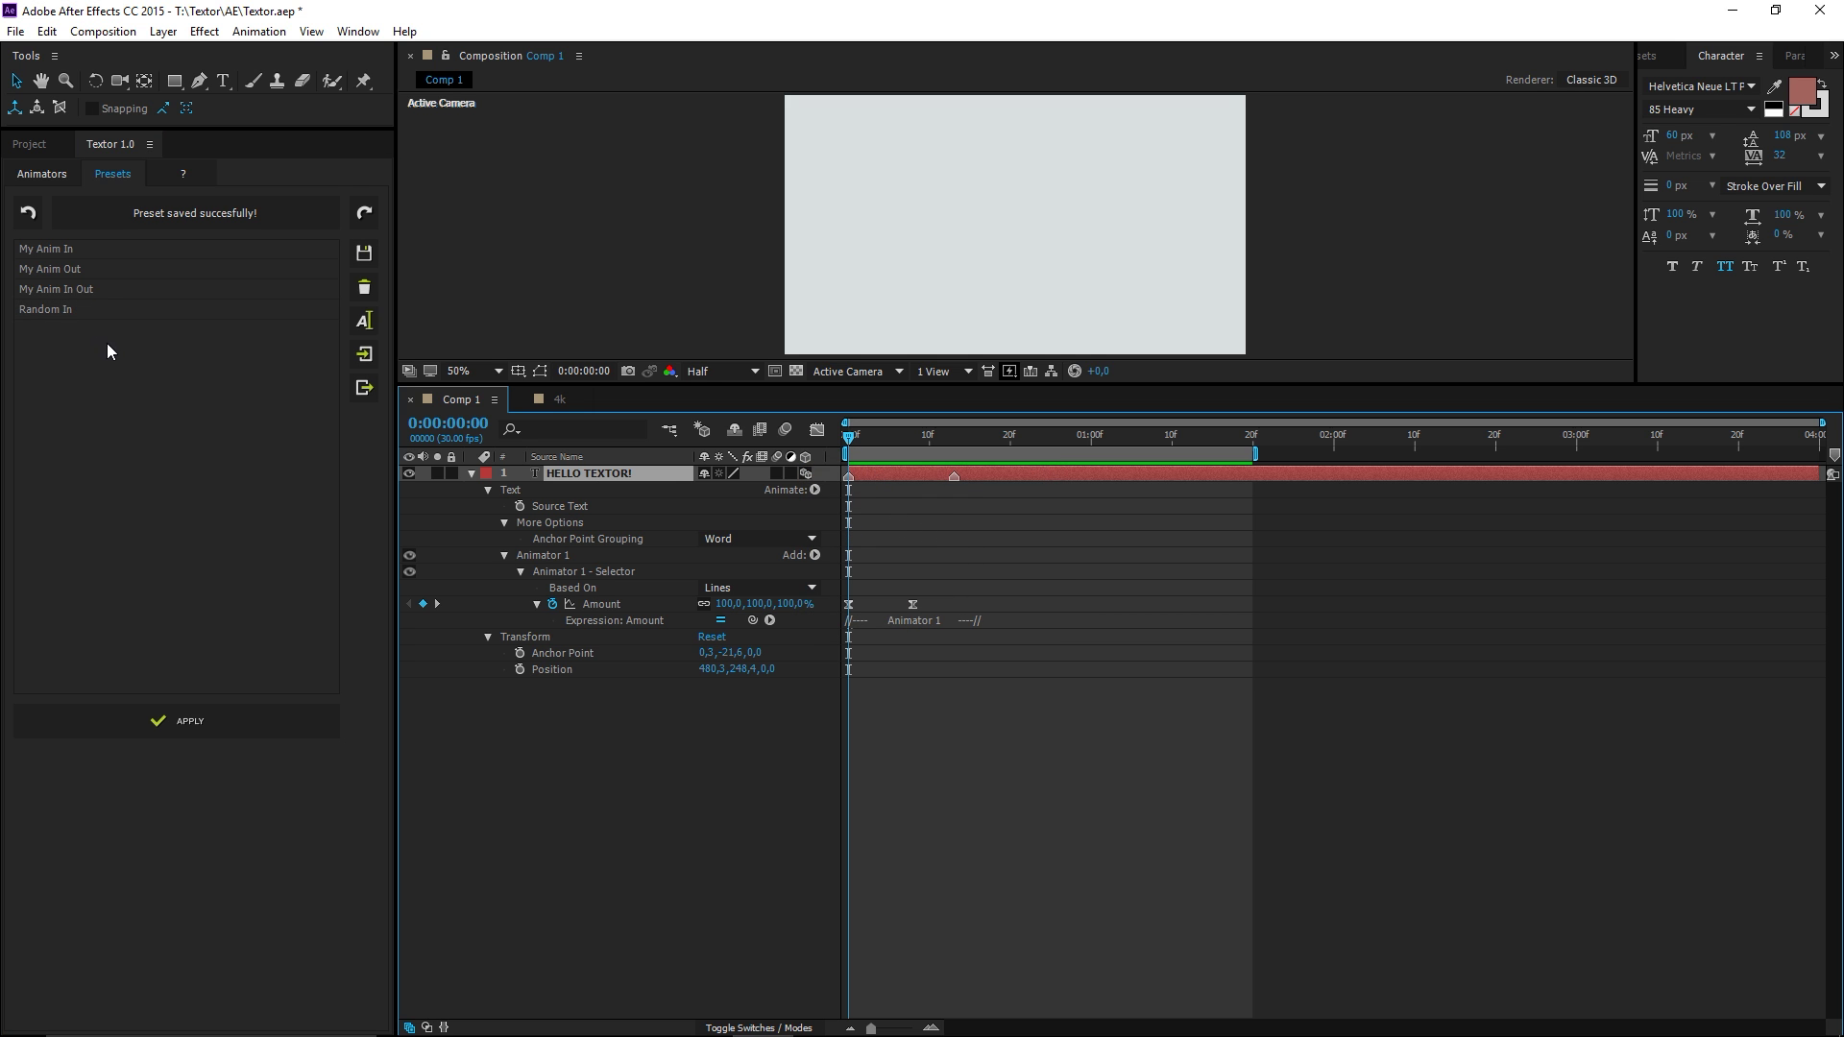
- Give the My Anim In Out preset the new name 'Cool In Out'
left_click(59, 288)
left_click(364, 320)
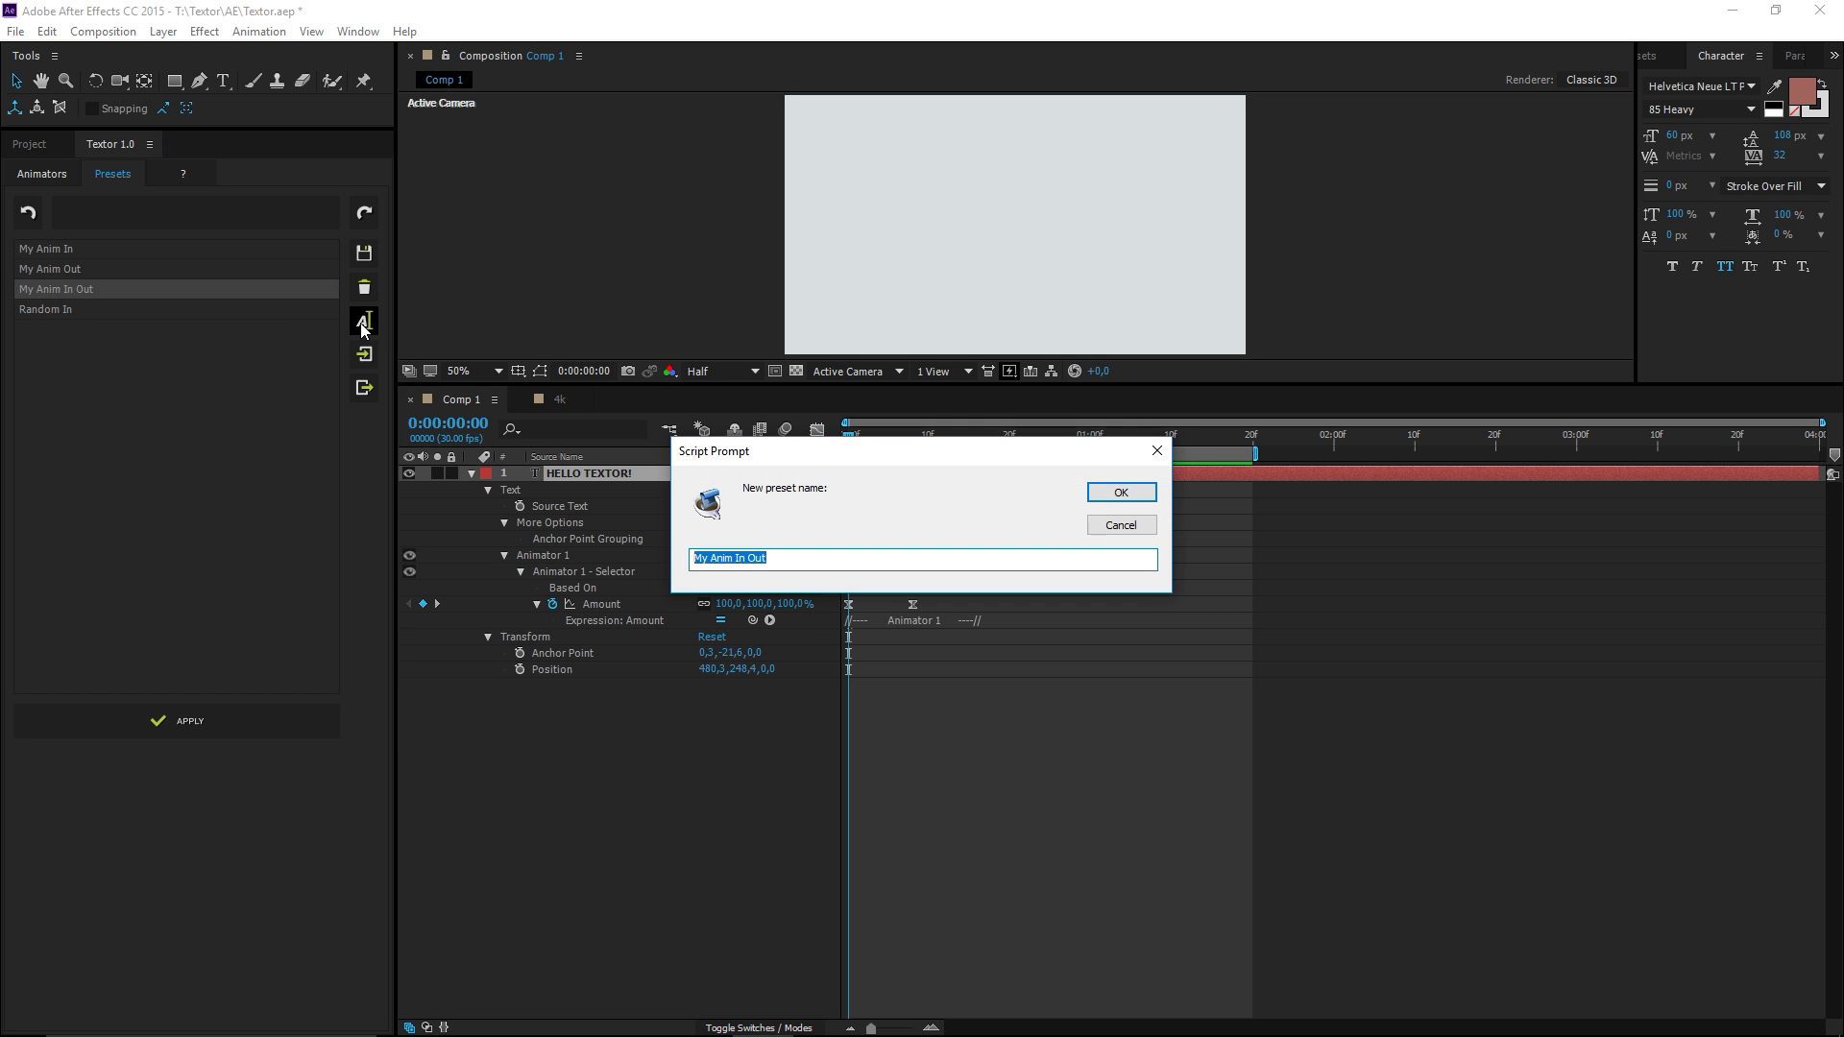
type("Cool In Out")
left_click(1103, 493)
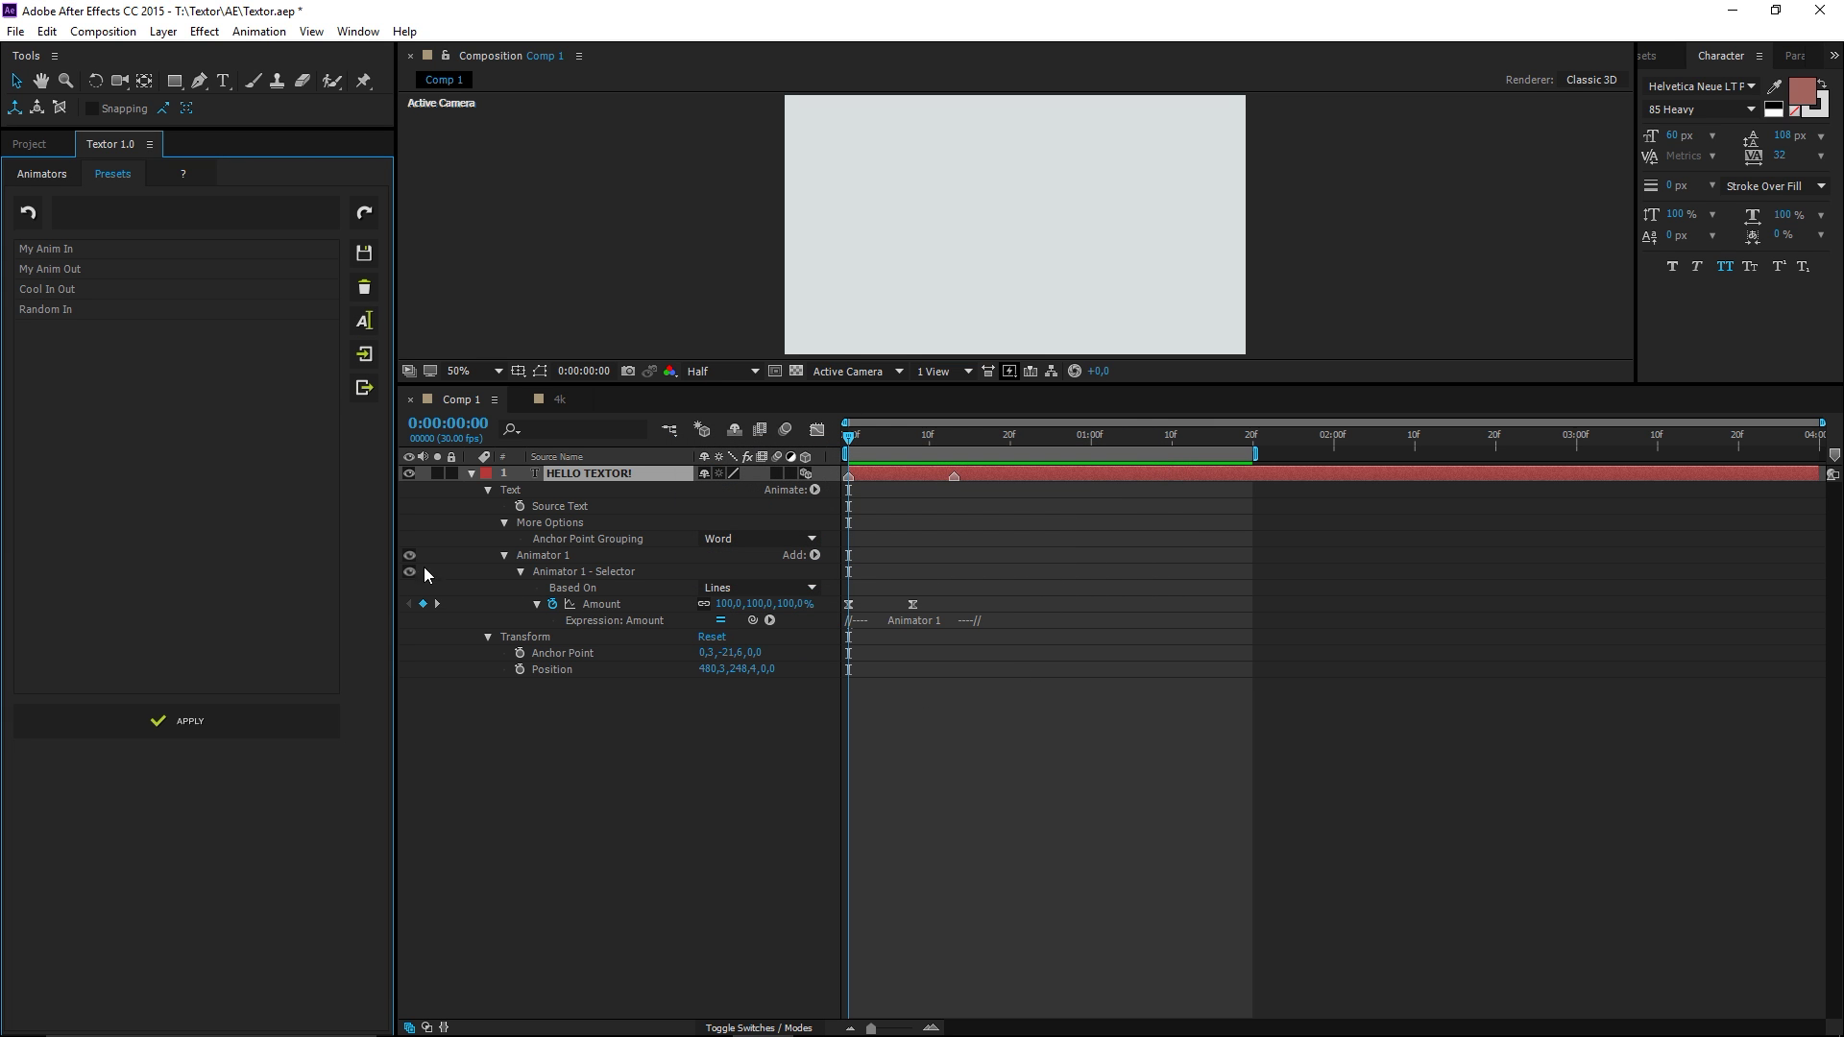
- Select all four presets and save them as 'New Presets' in T:\Textor\Presets, then reselect them
left_click(364, 388)
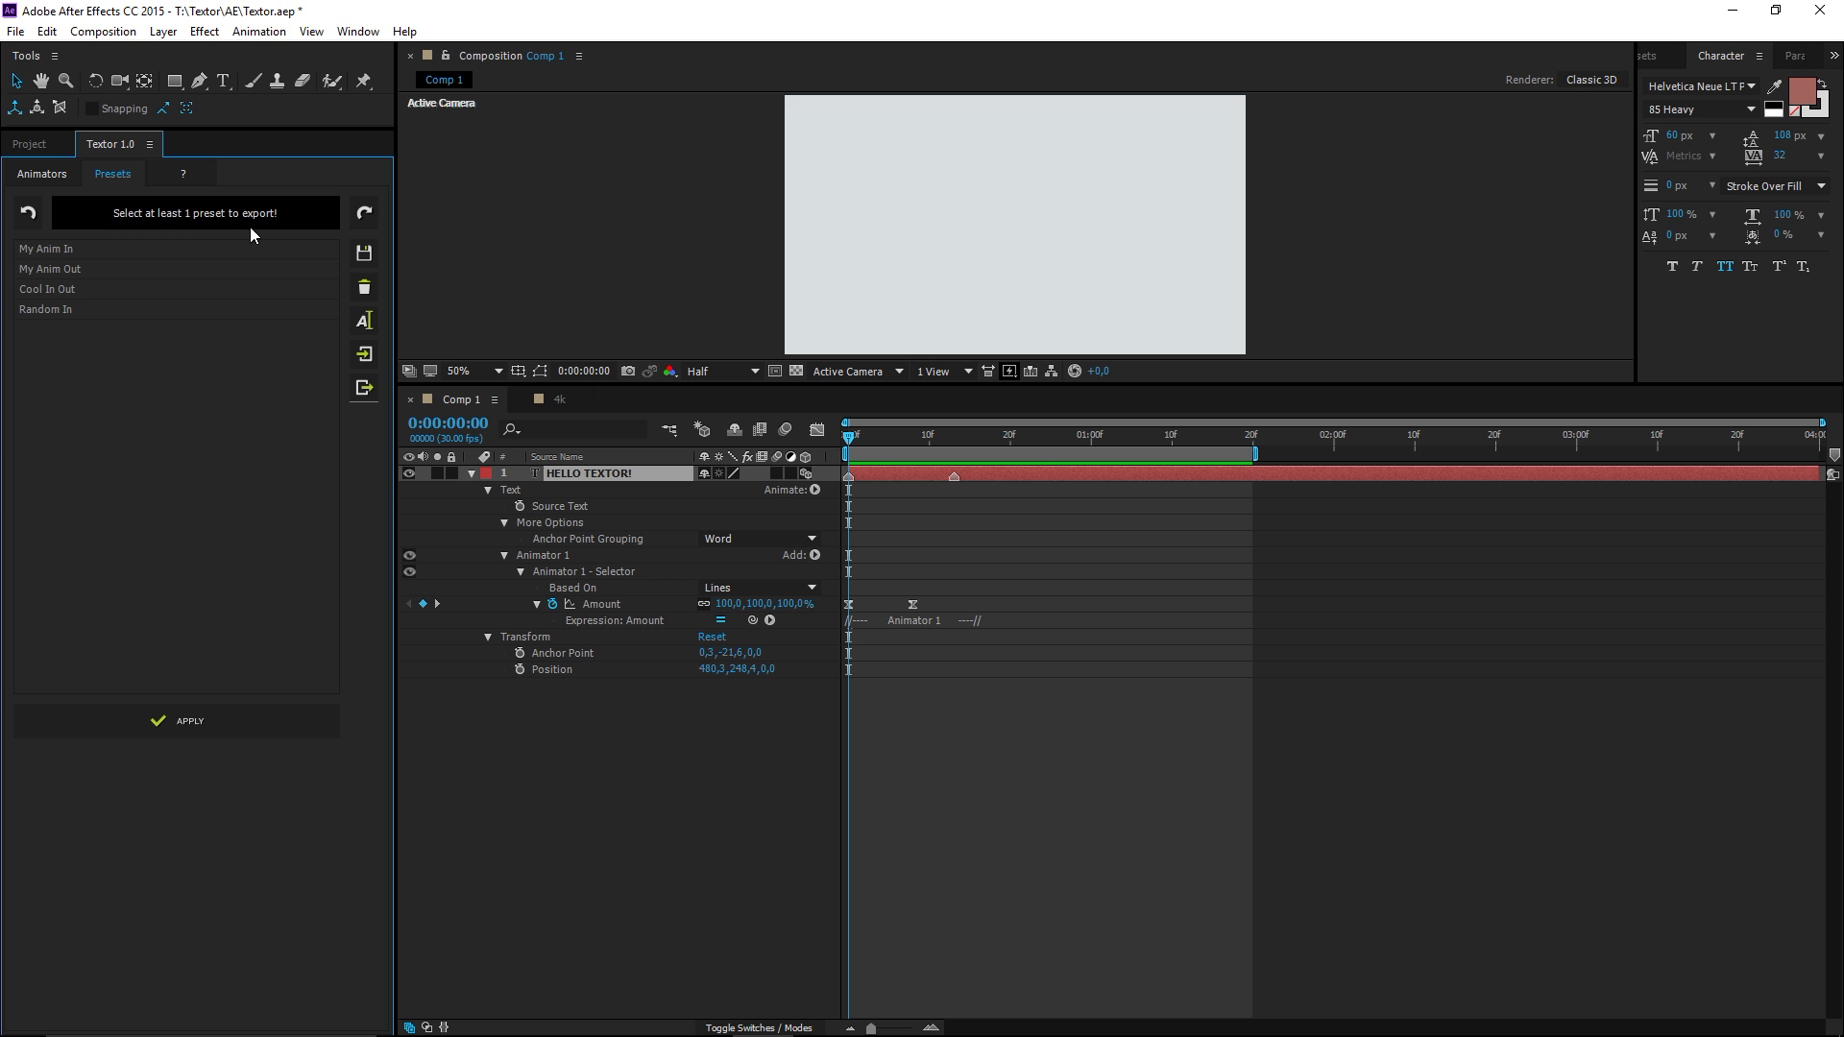
left_click_drag(102, 355, 40, 240)
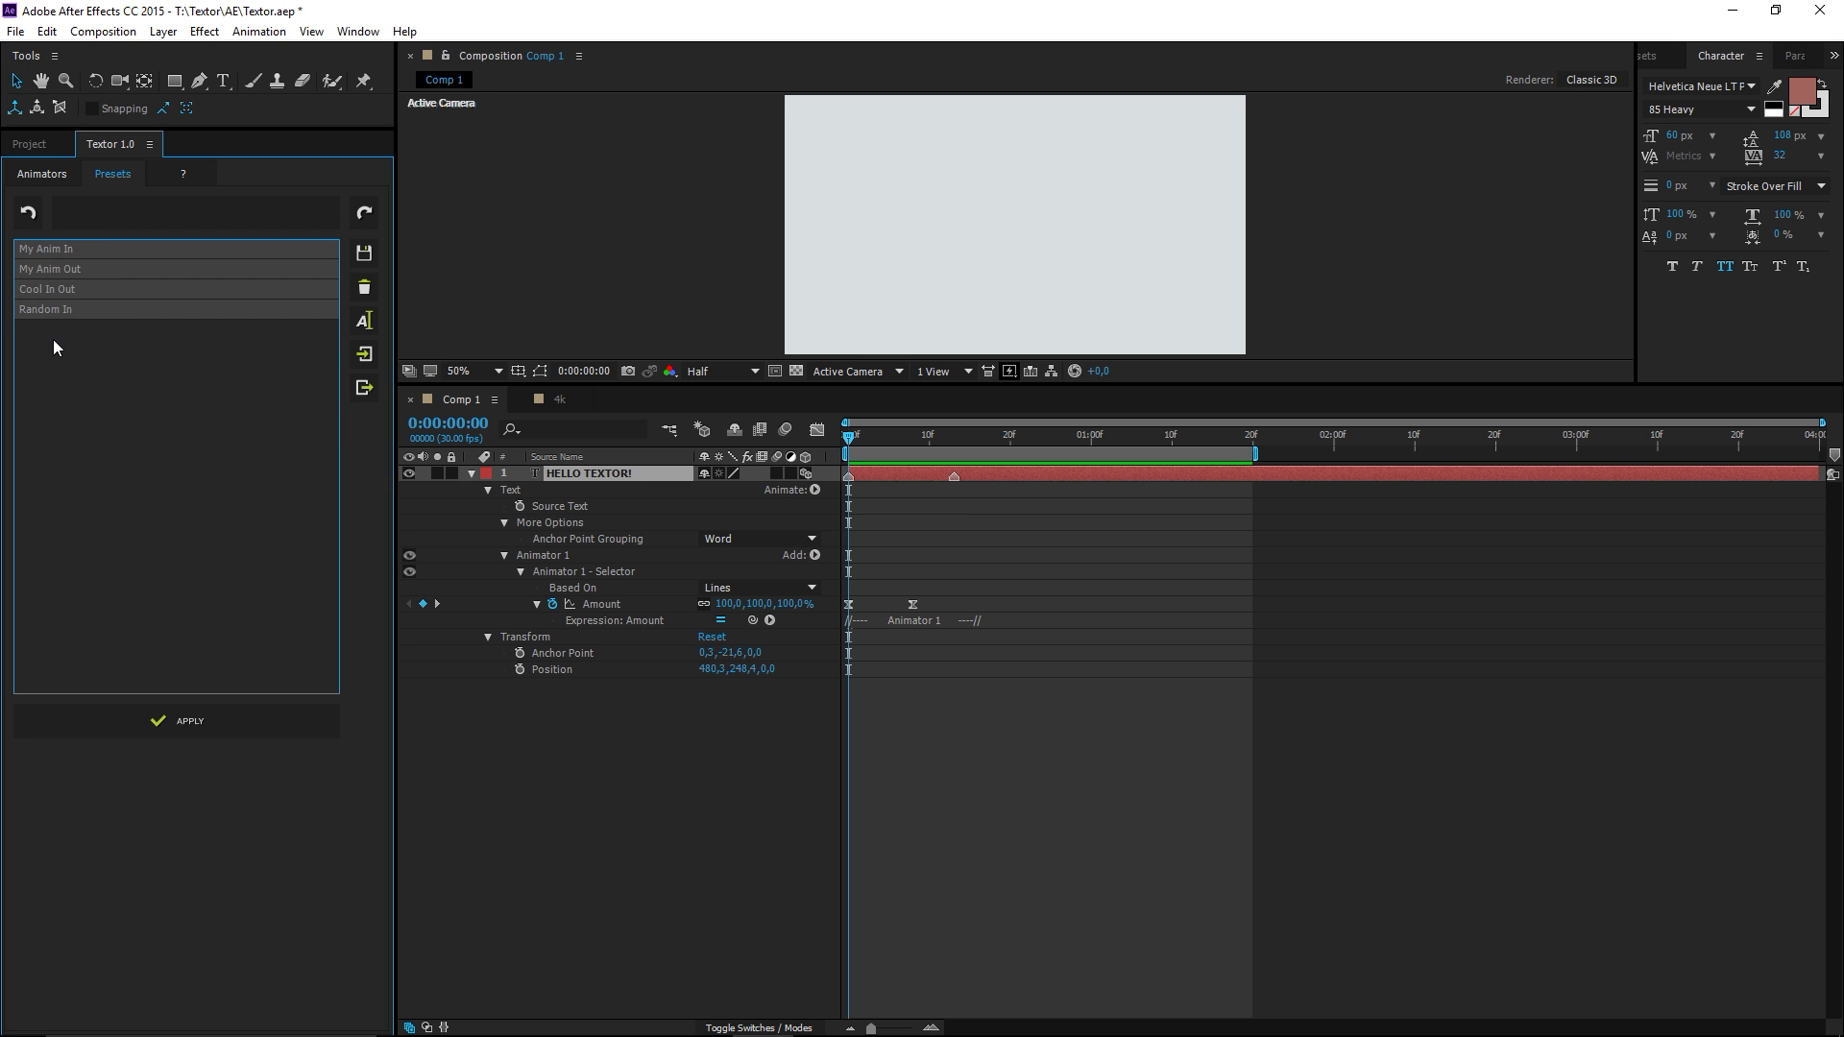
left_click(366, 392)
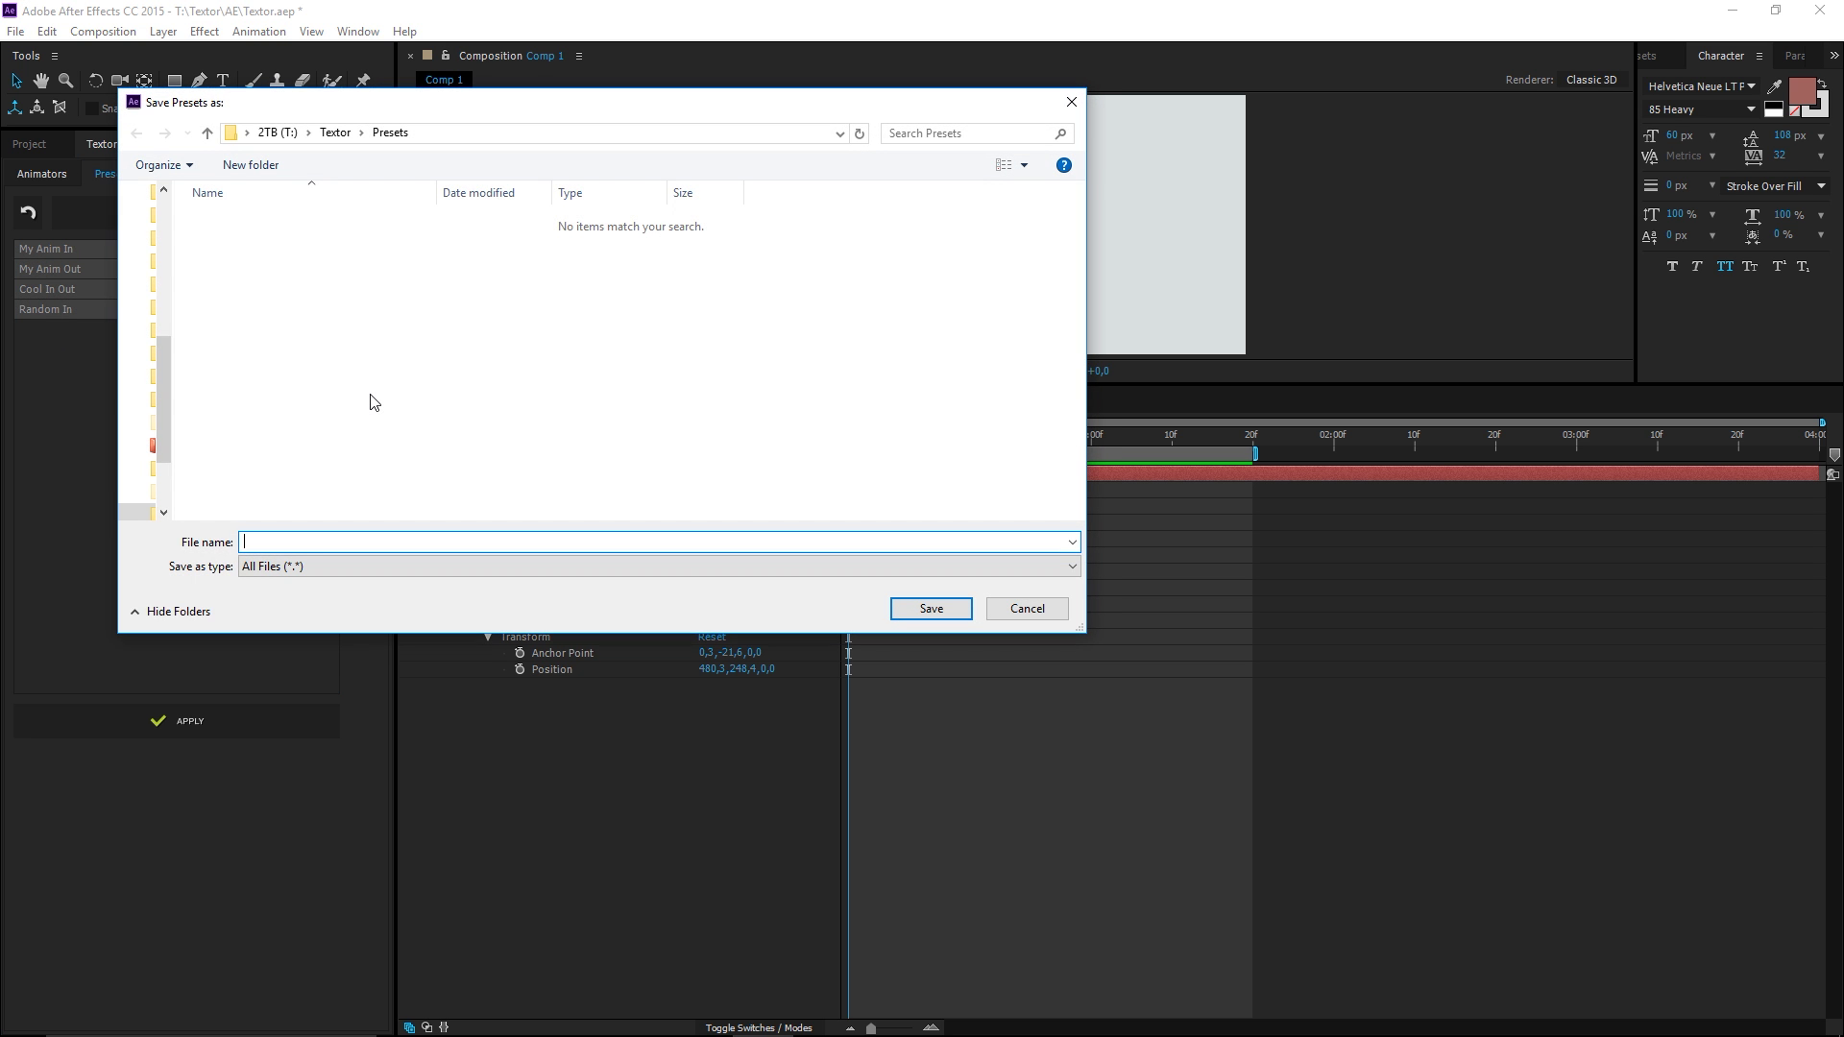
type("New Presets")
left_click(938, 608)
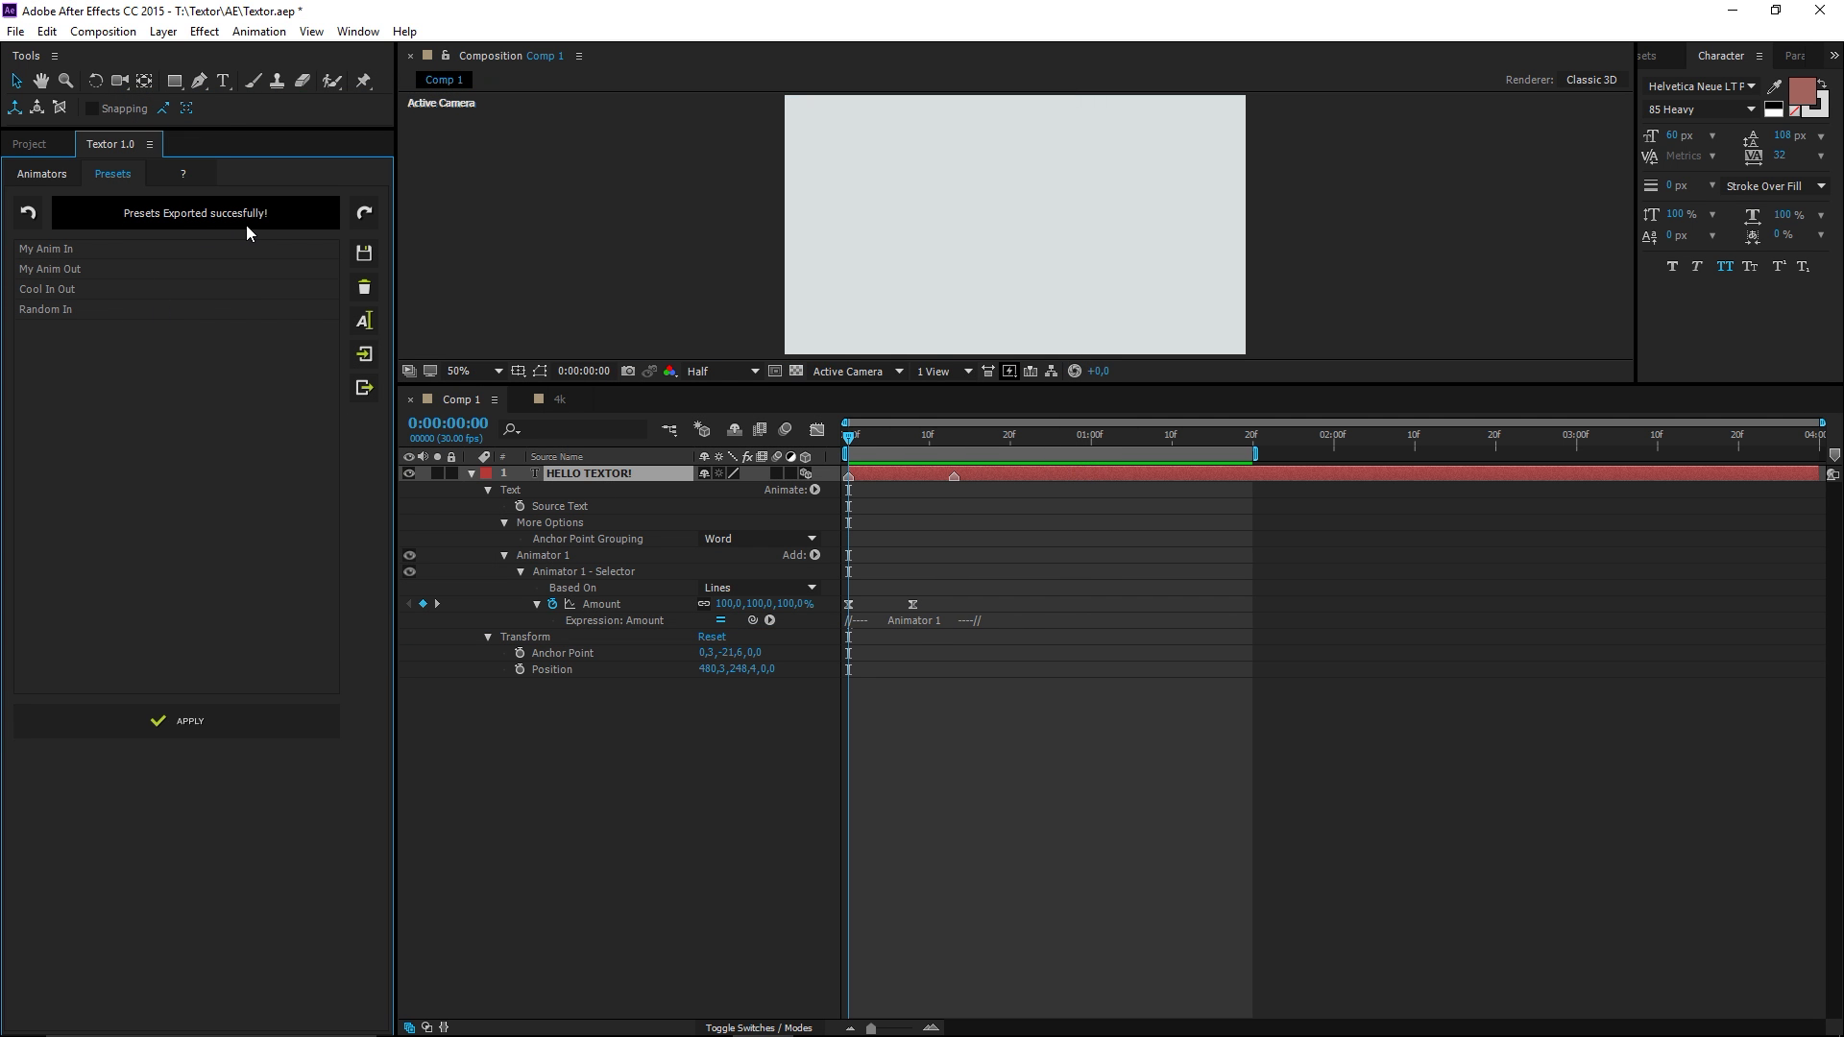
left_click_drag(143, 353, 43, 250)
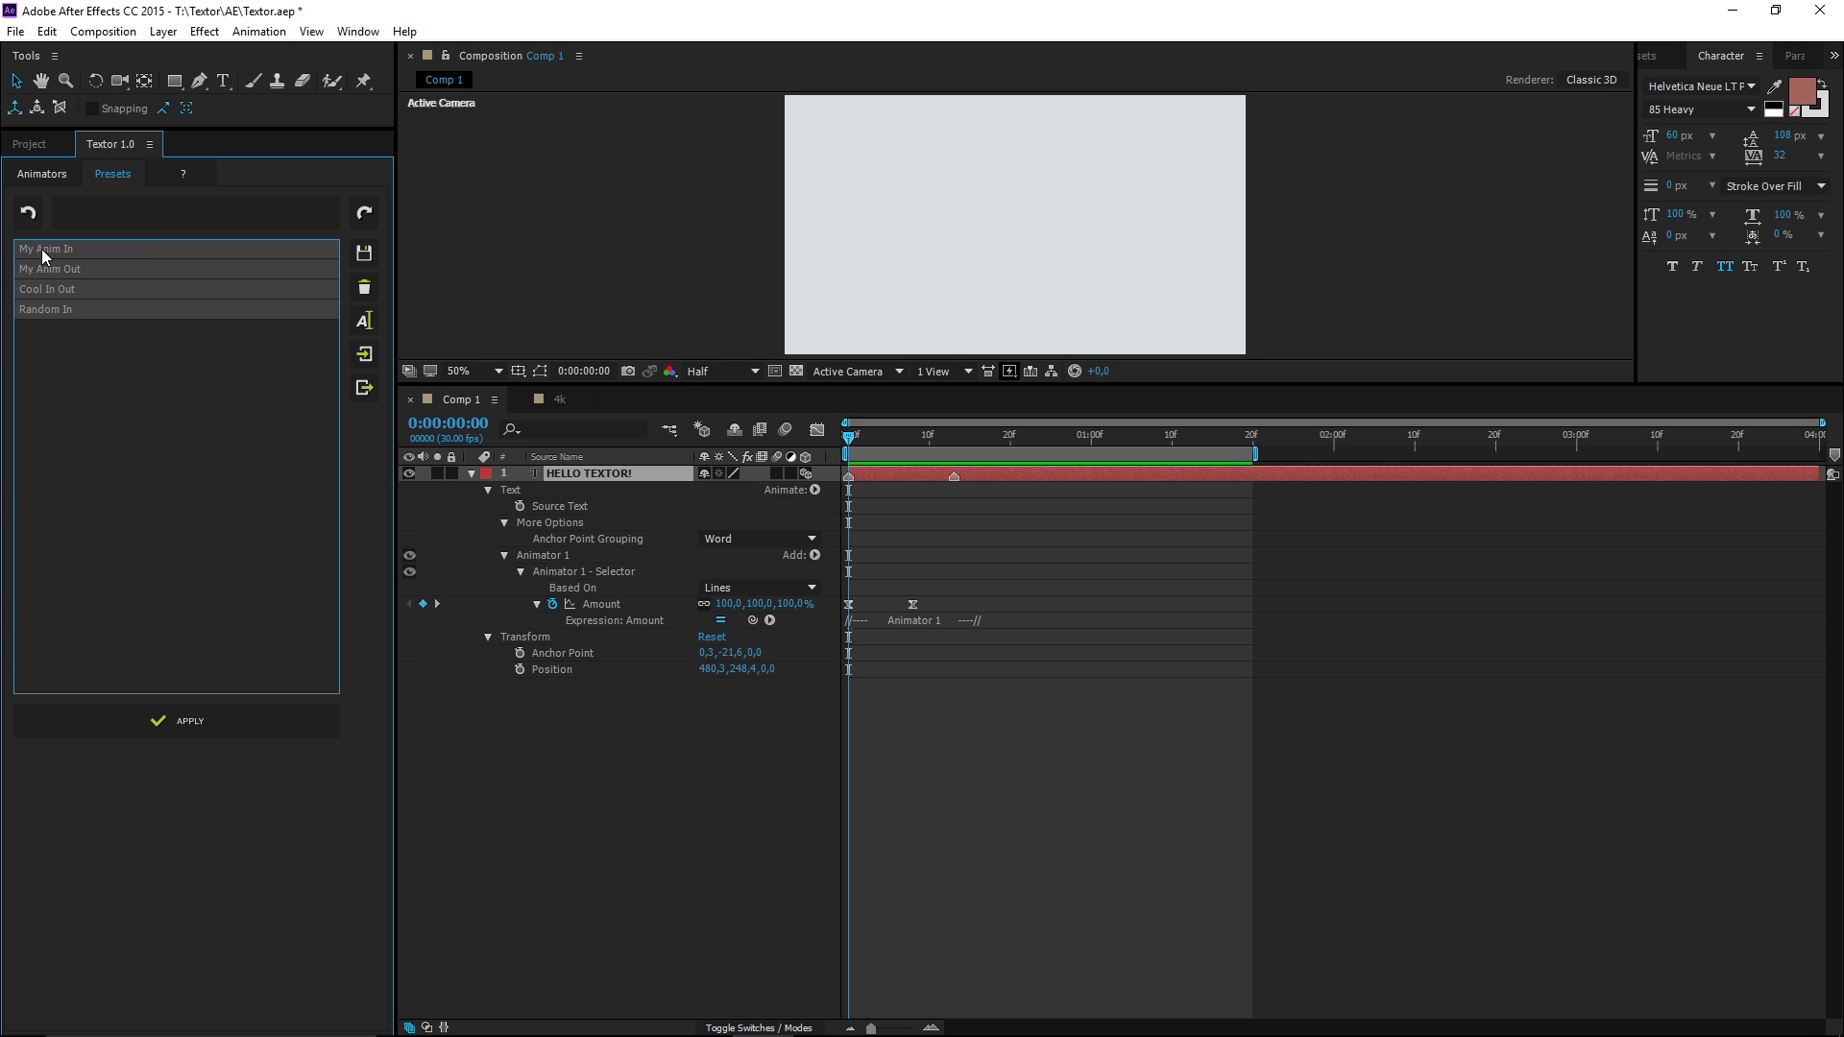
- Delete all four presets, then import just Cool In Out and Random In from New Presets.textor
left_click(364, 287)
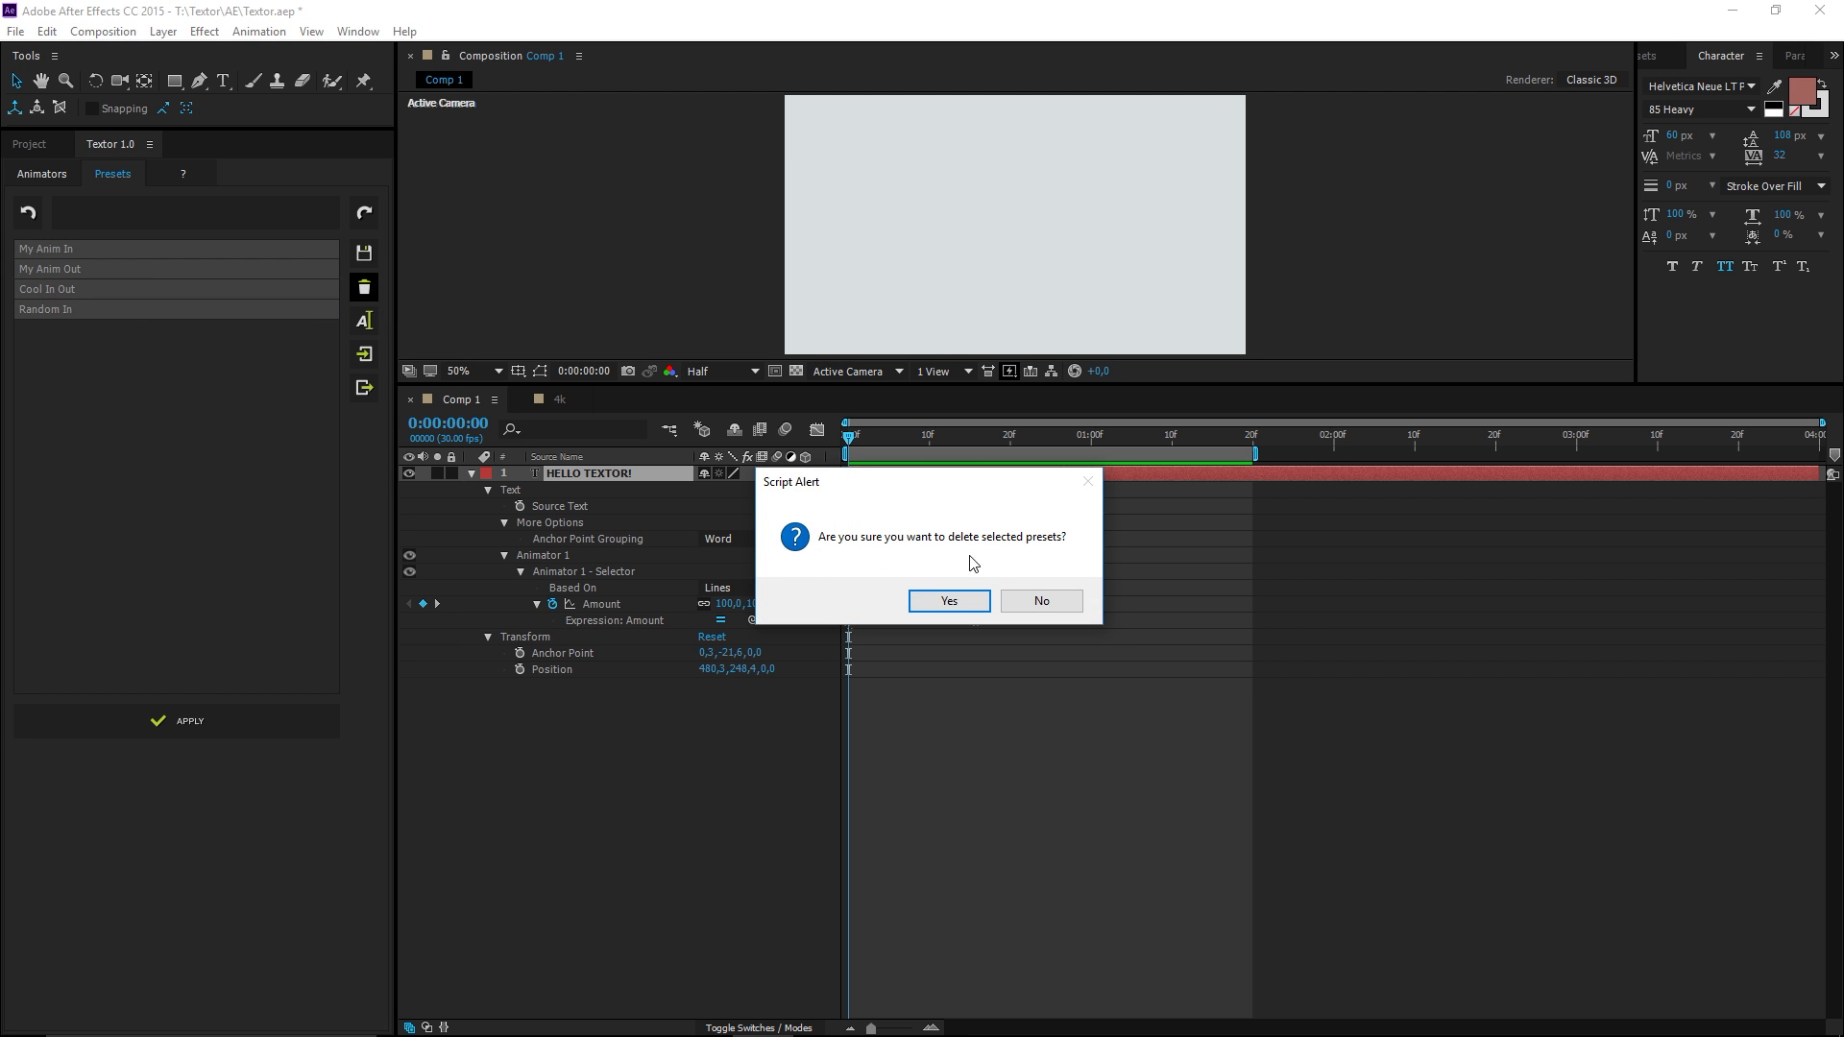
left_click(963, 600)
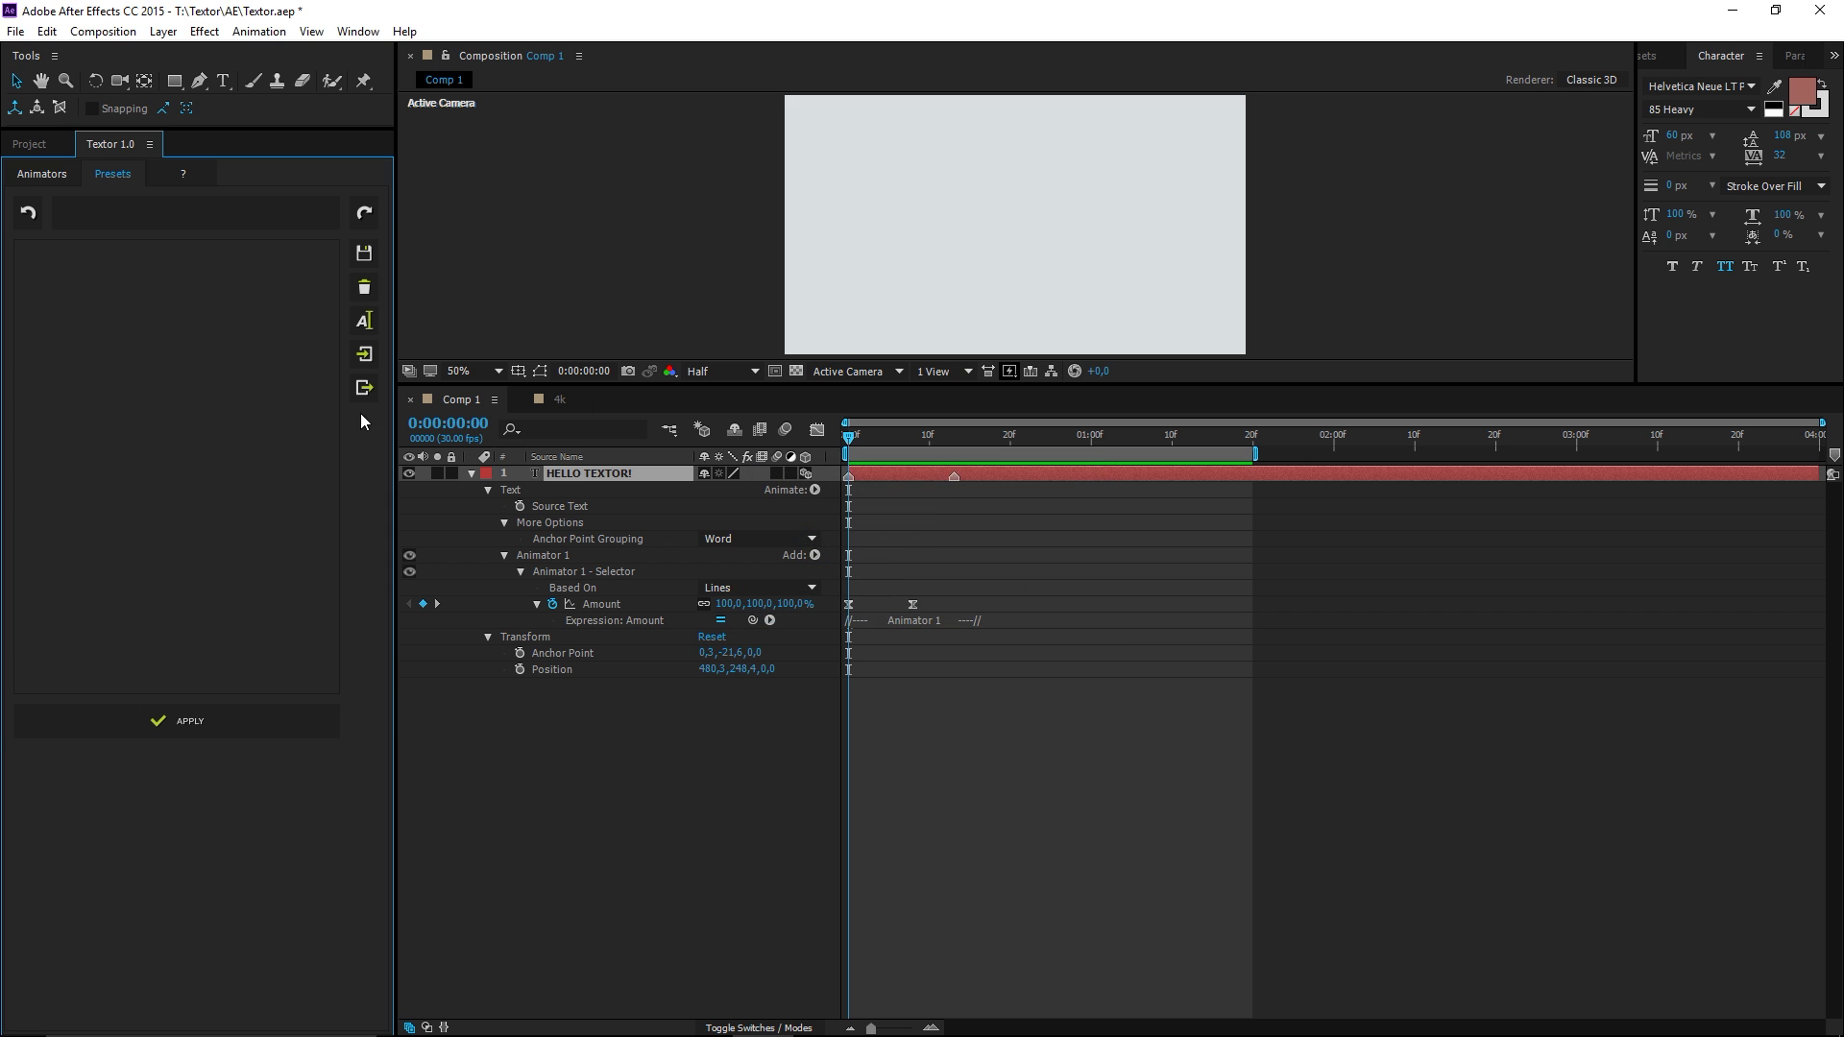
left_click(364, 354)
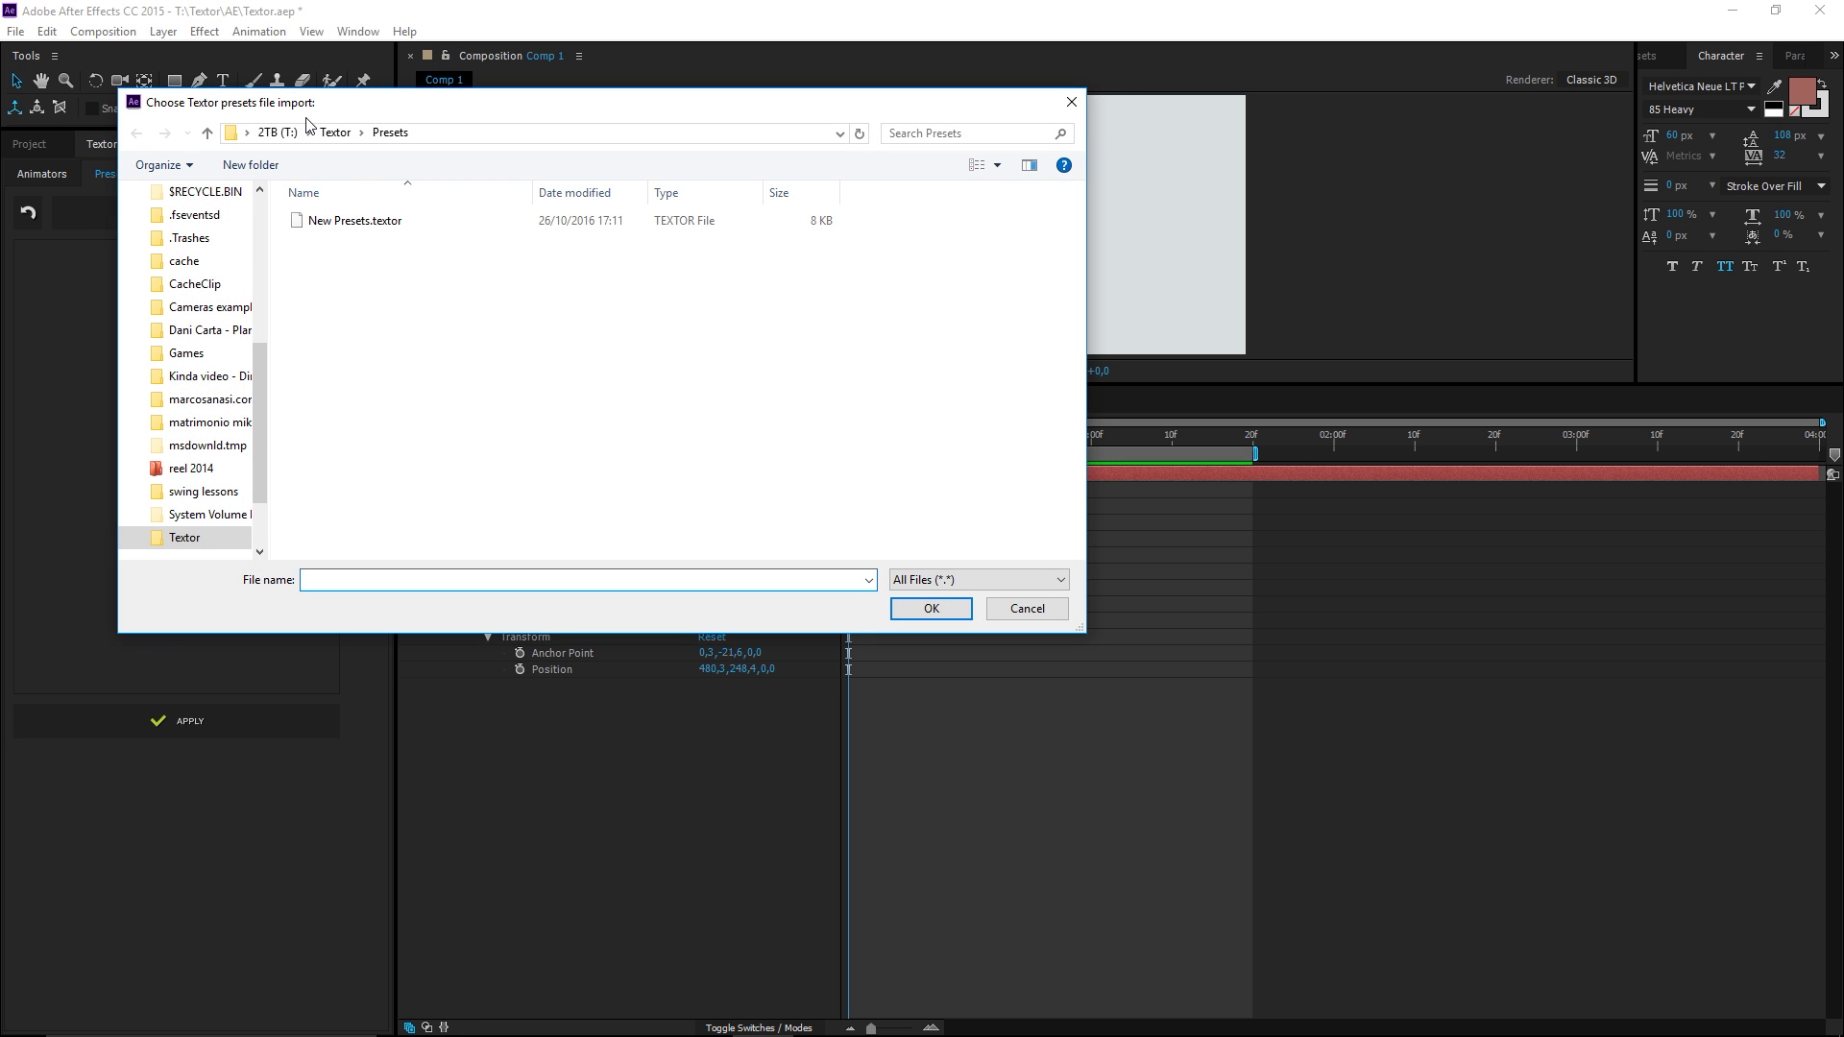
left_click(355, 224)
left_click(910, 606)
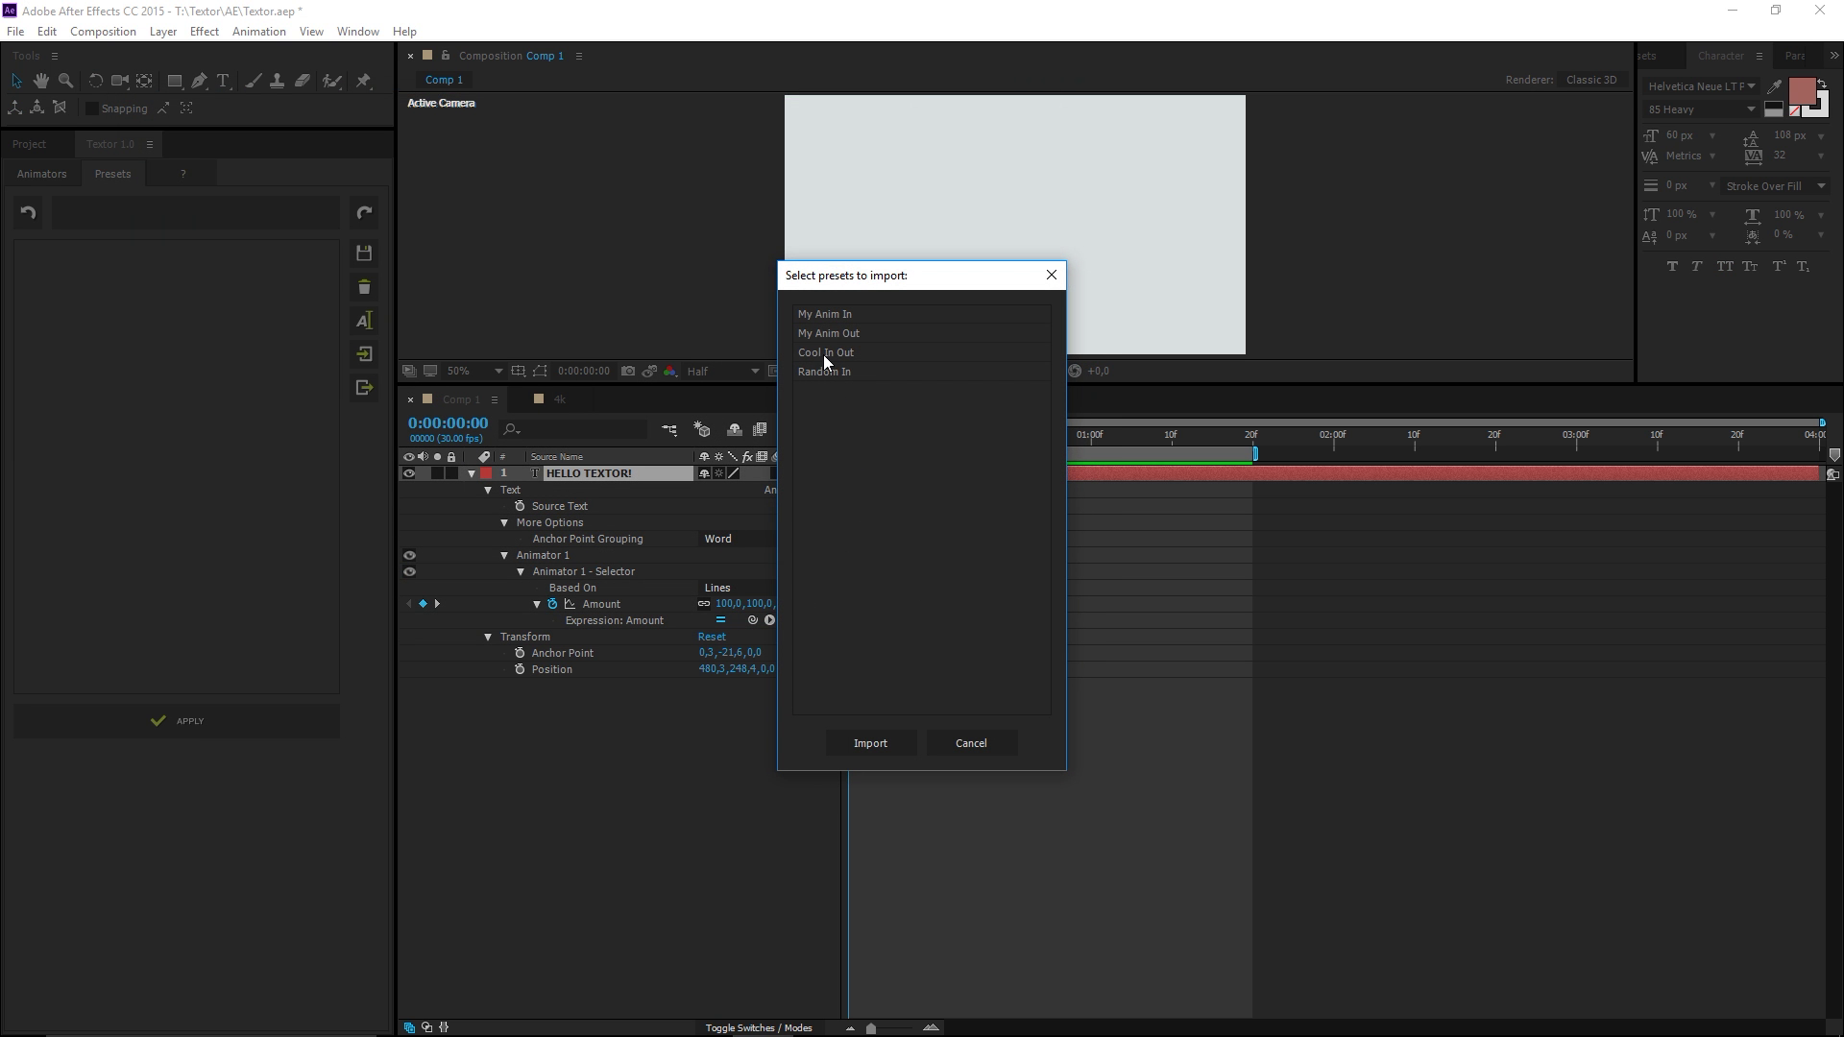
left_click(822, 355)
left_click(825, 372, "shift")
left_click(871, 744)
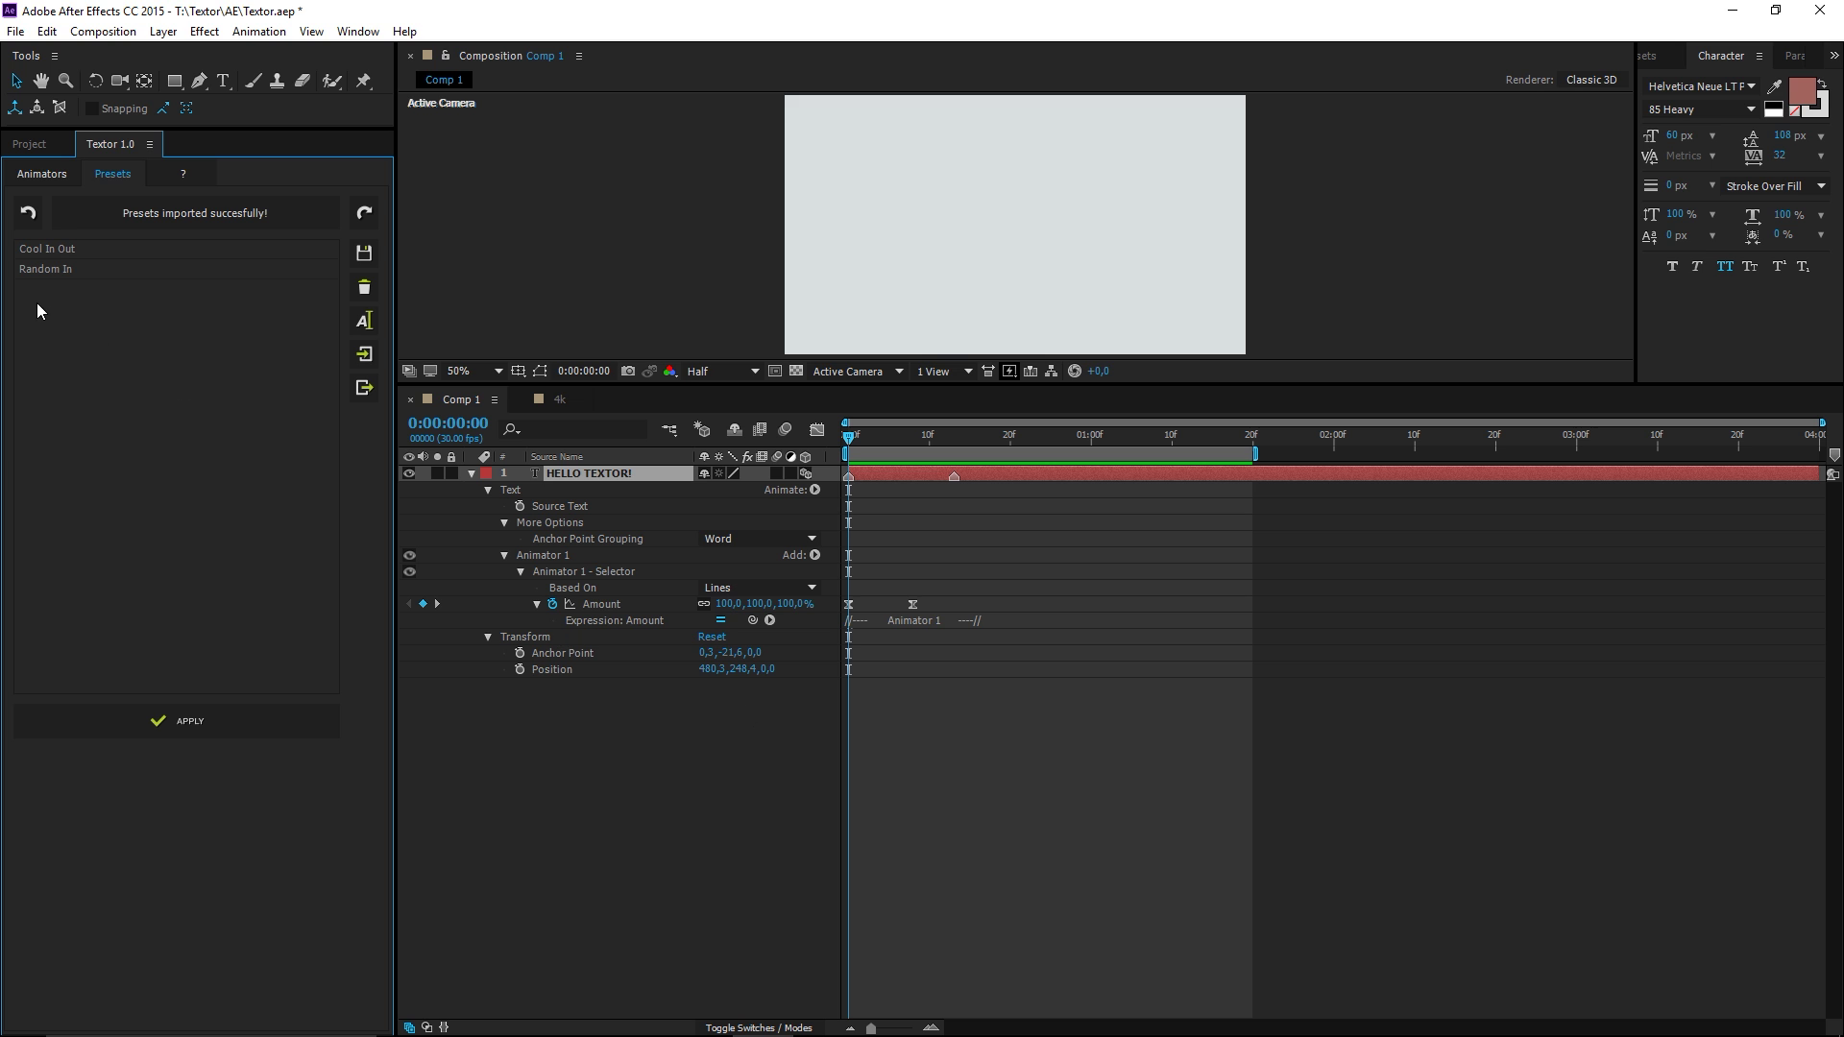
- Apply Cool In Out to HELLO TEXTOR!, adding Animator 1, Wiggle Out and Opacity Out, and preview it
double_click(58, 247)
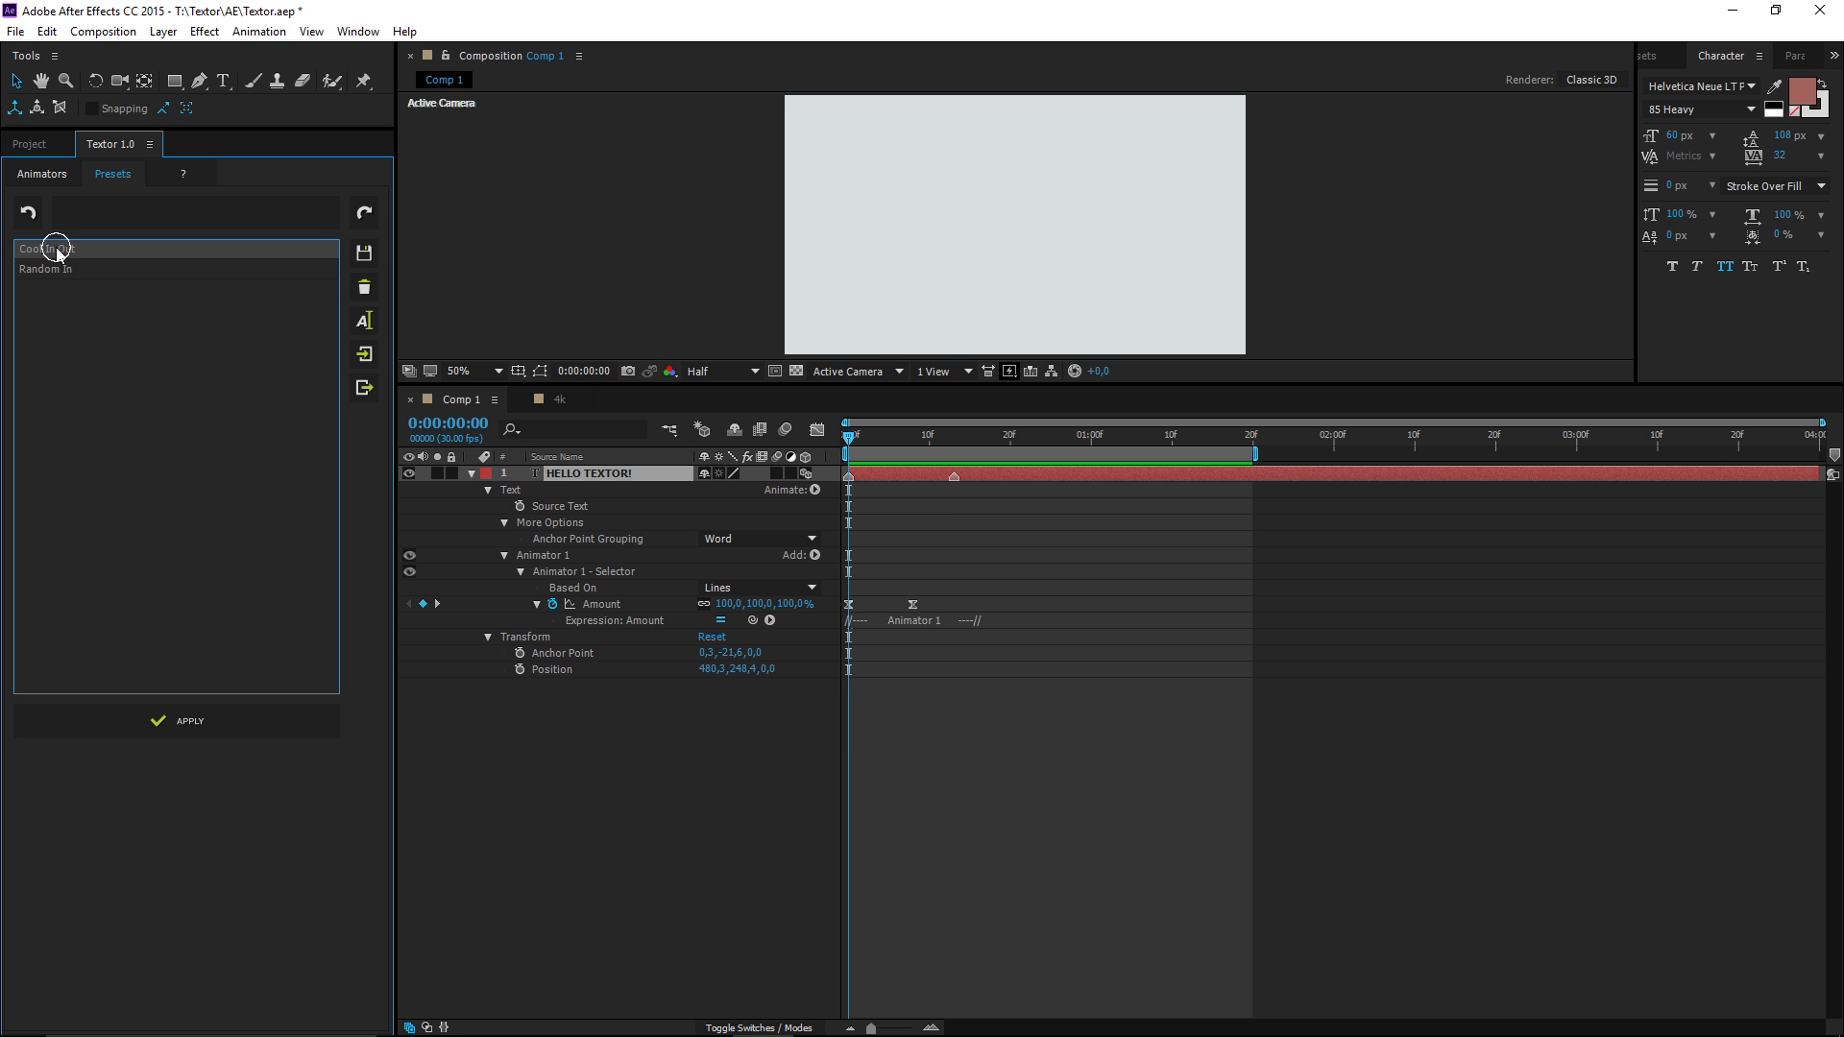
left_click(897, 602)
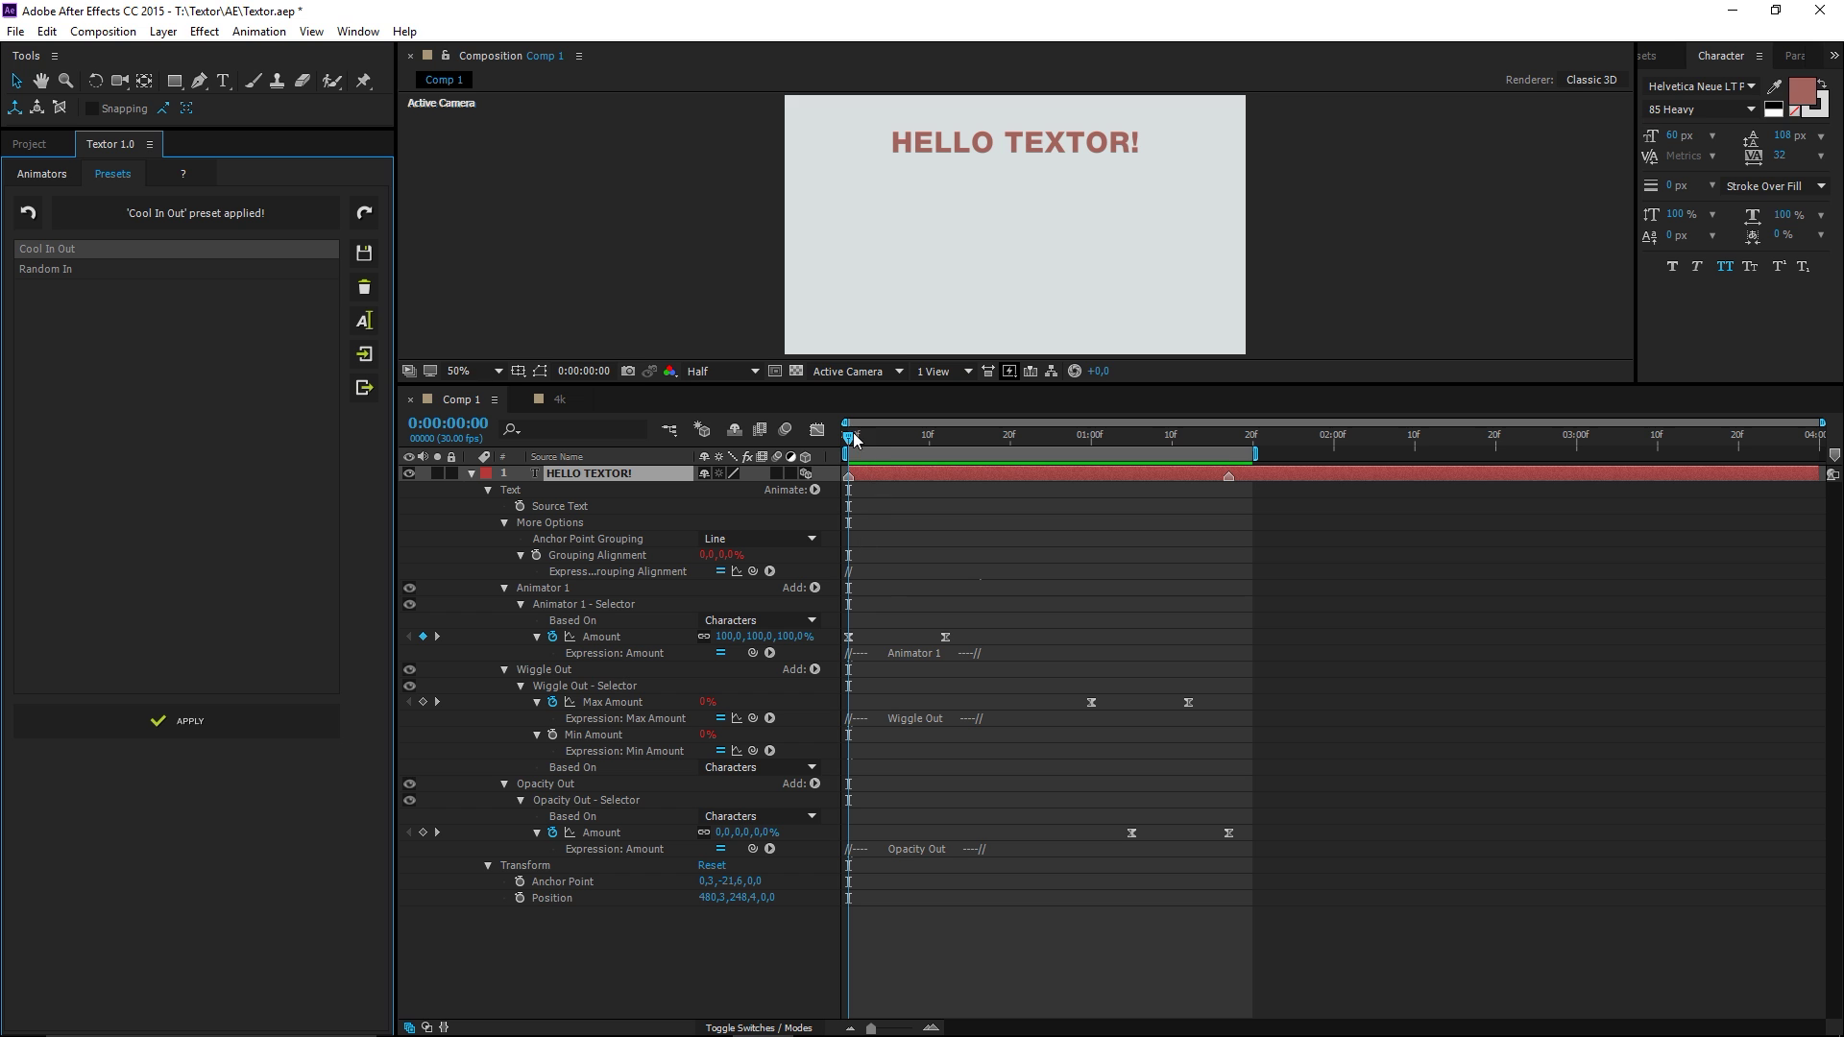
key("space")
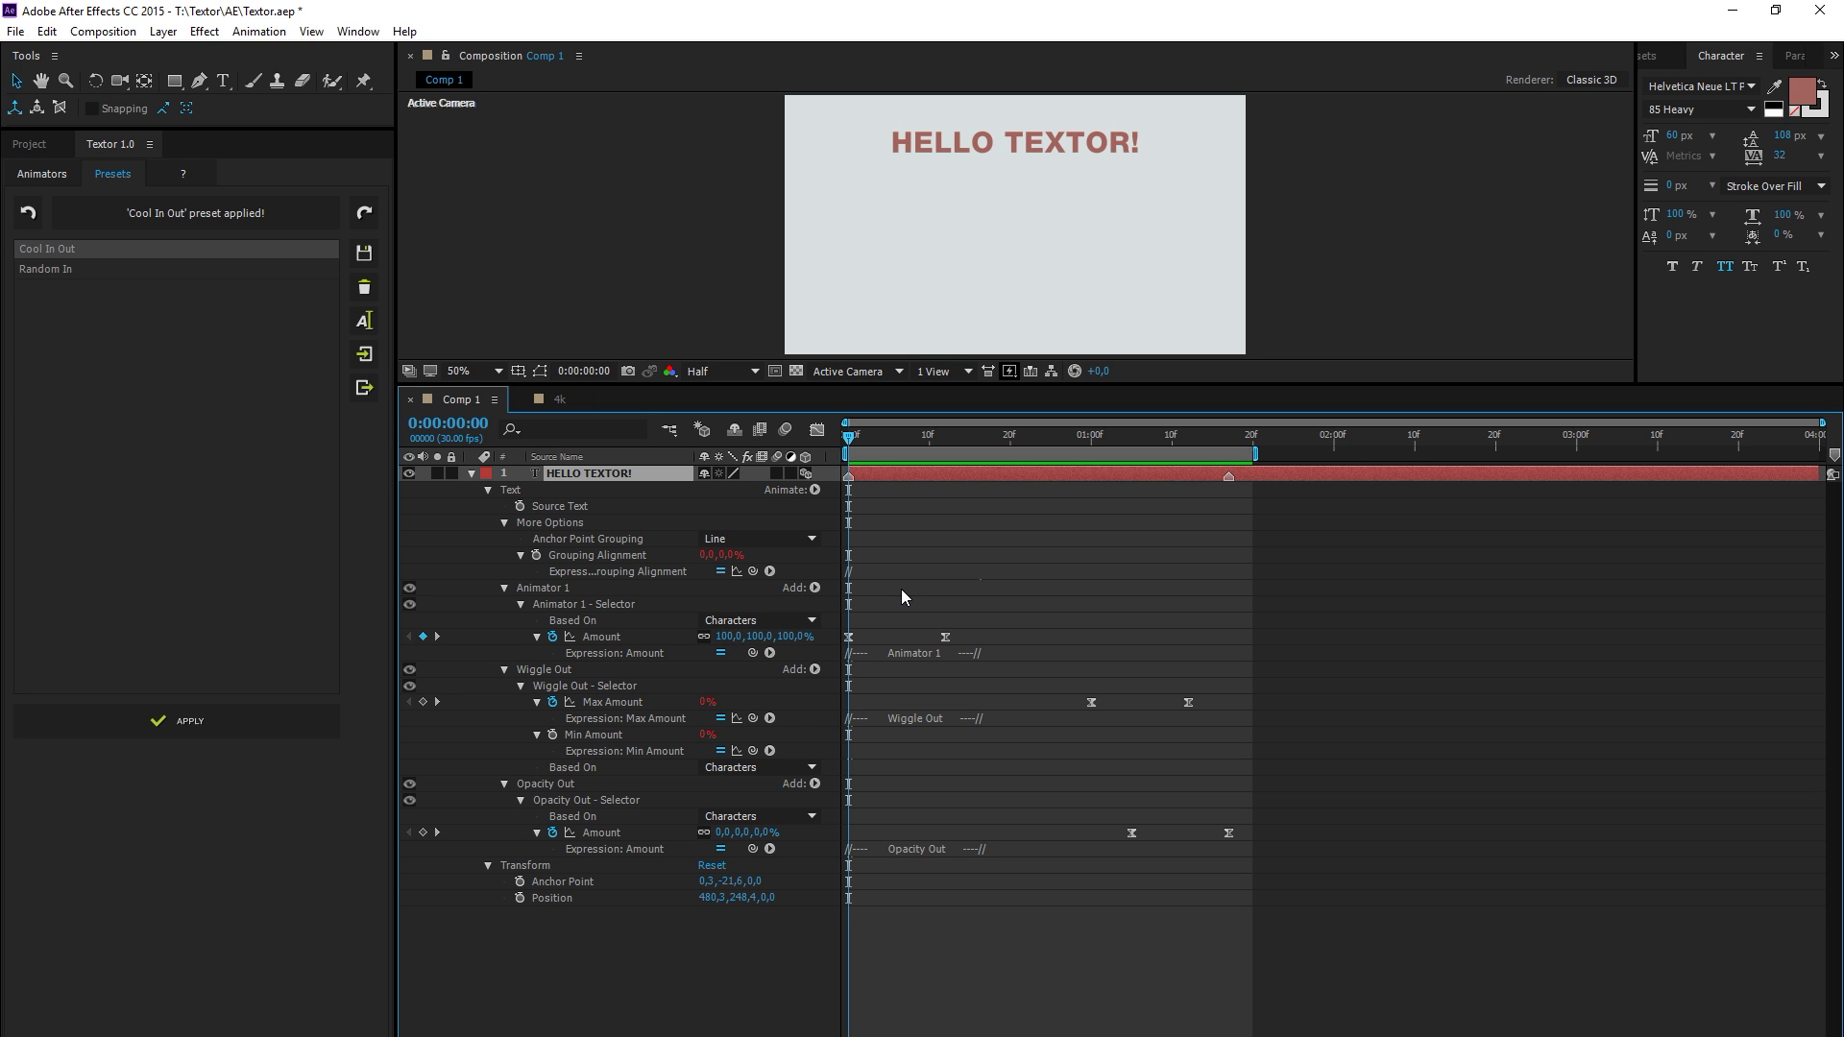
- Switch to the 4k comp and check its Composition Settings without changing anything
left_click(559, 399)
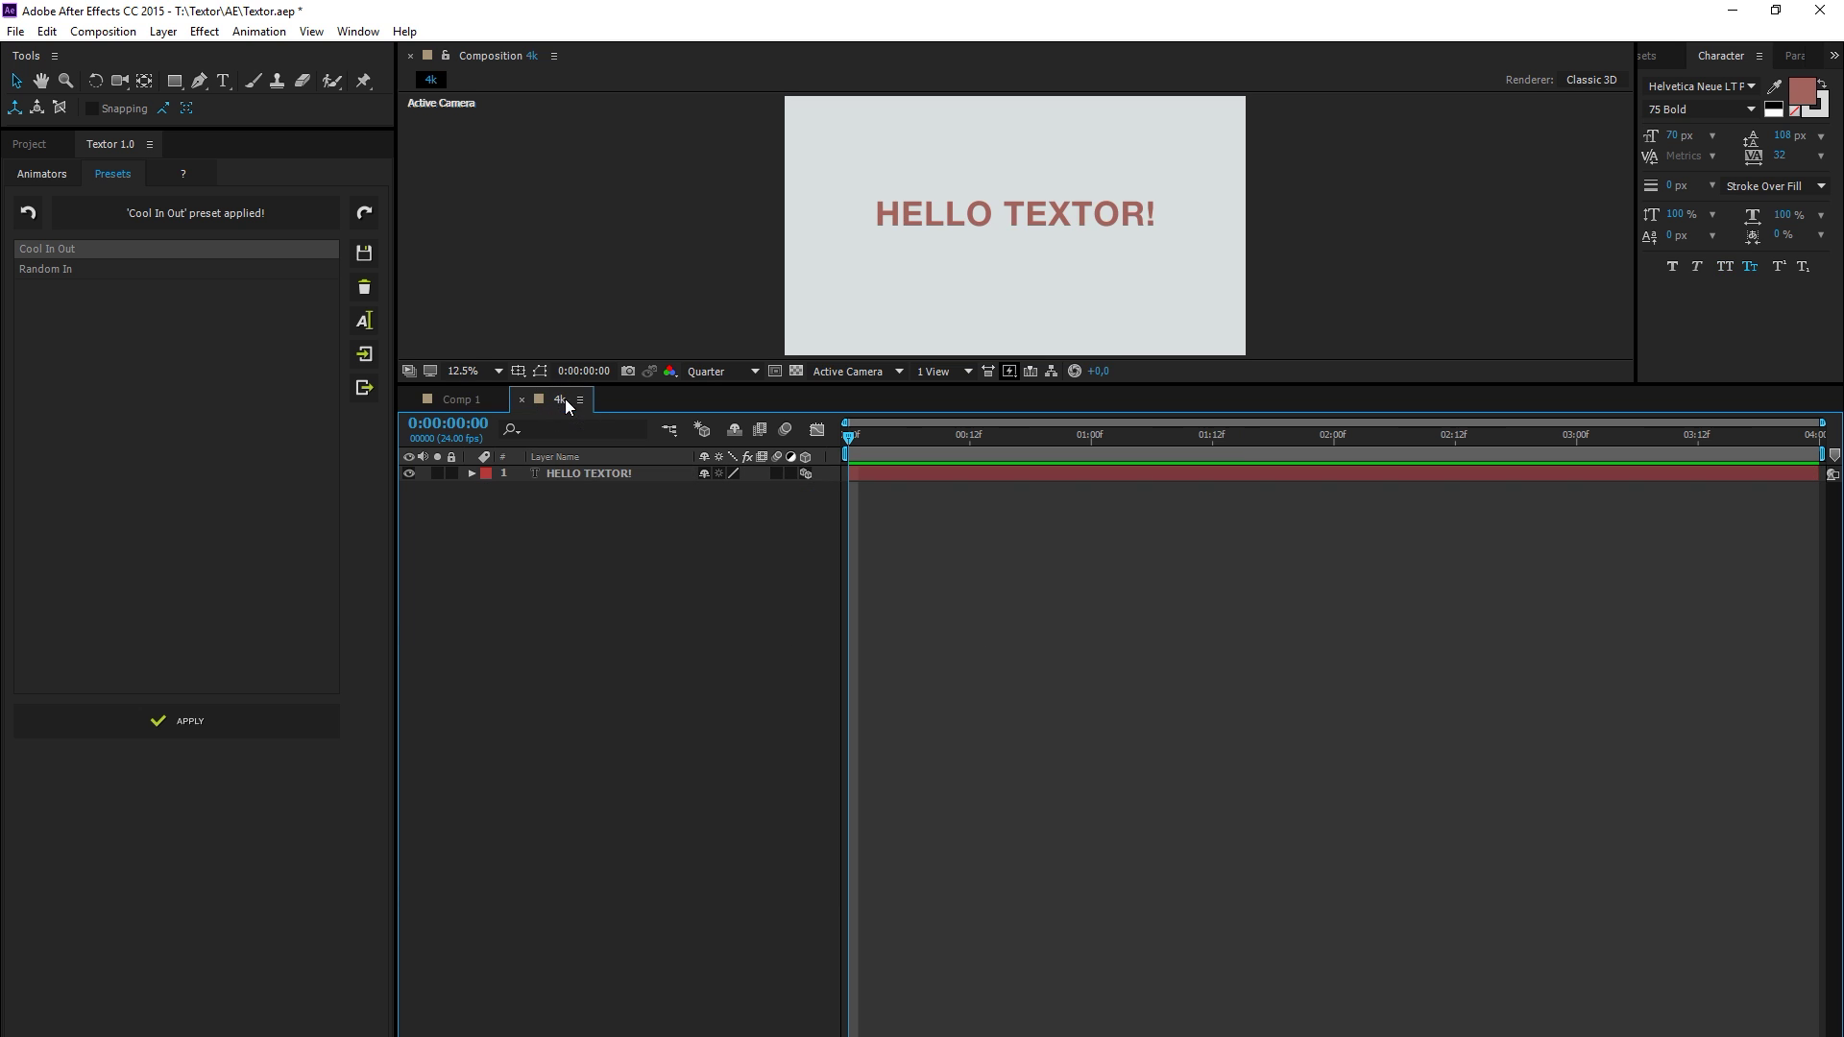
left_click(103, 30)
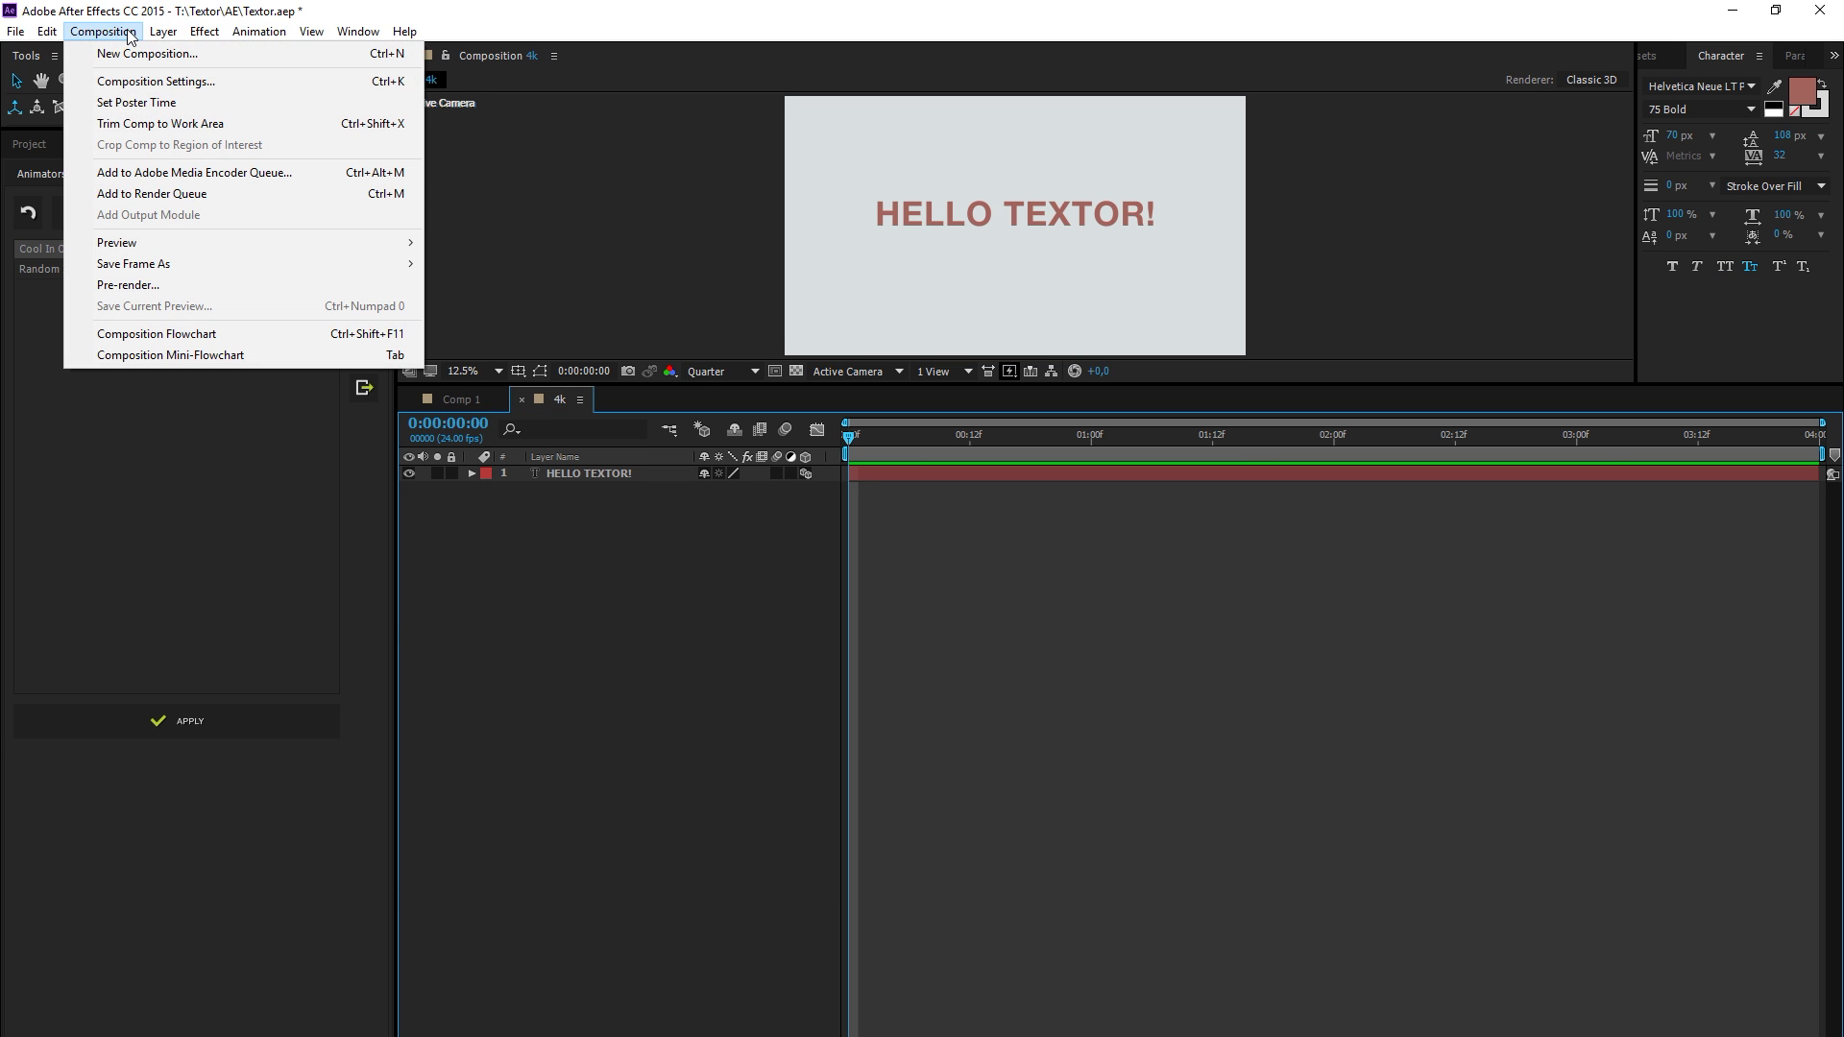
left_click(152, 82)
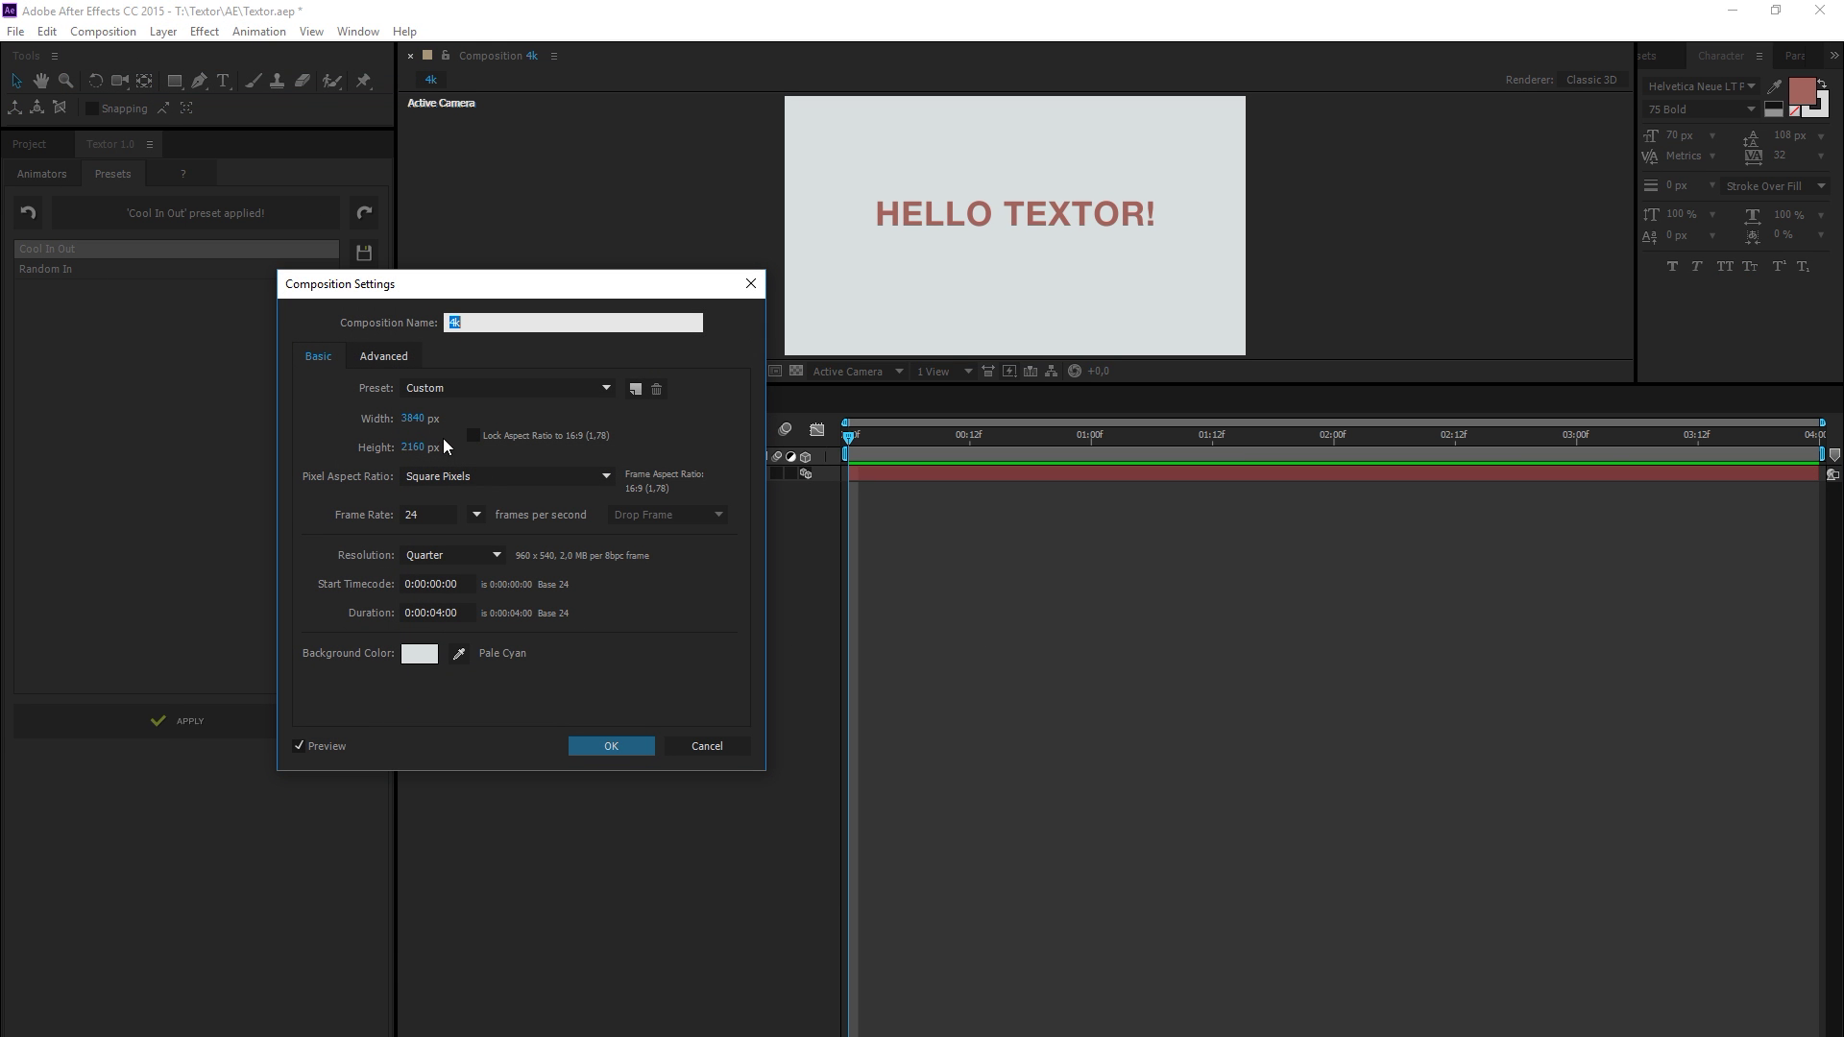
left_click(610, 746)
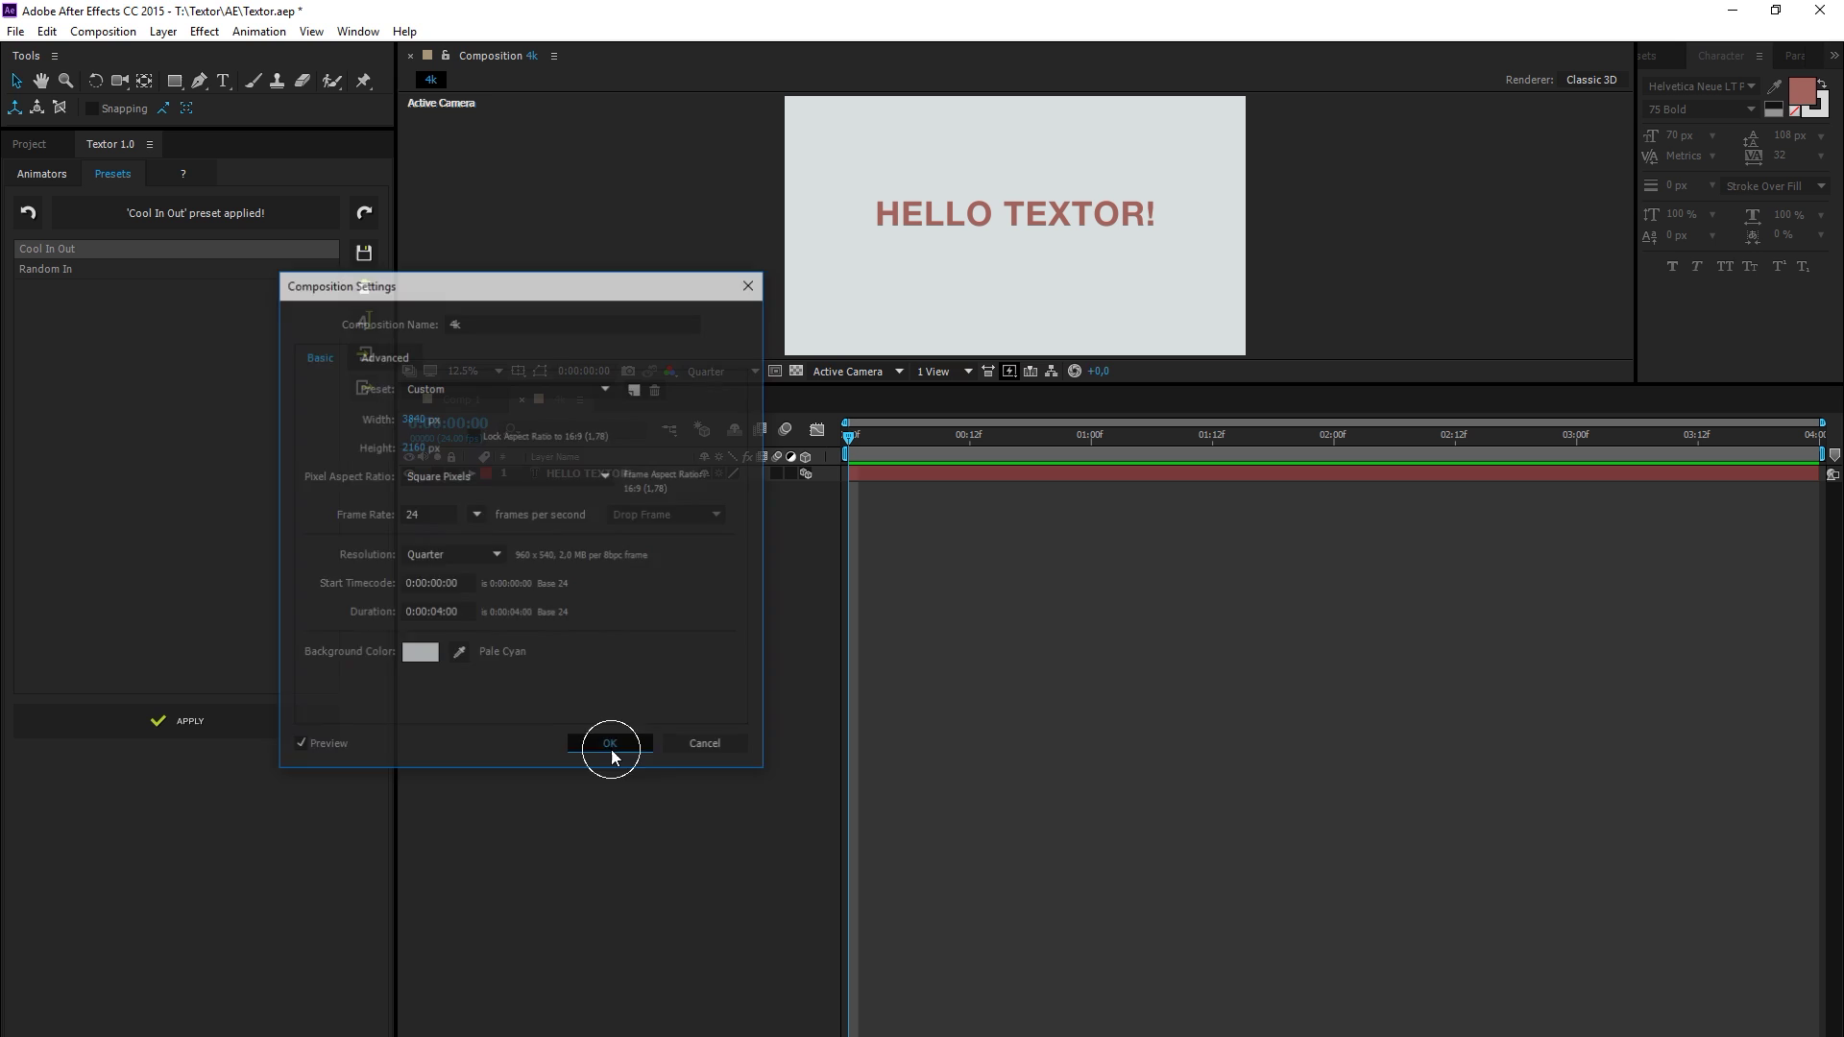
- Apply Cool In Out to the 4k HELLO TEXTOR! layer, preview, and end the work area at 0:00:02:20
left_click(908, 475)
double_click(60, 246)
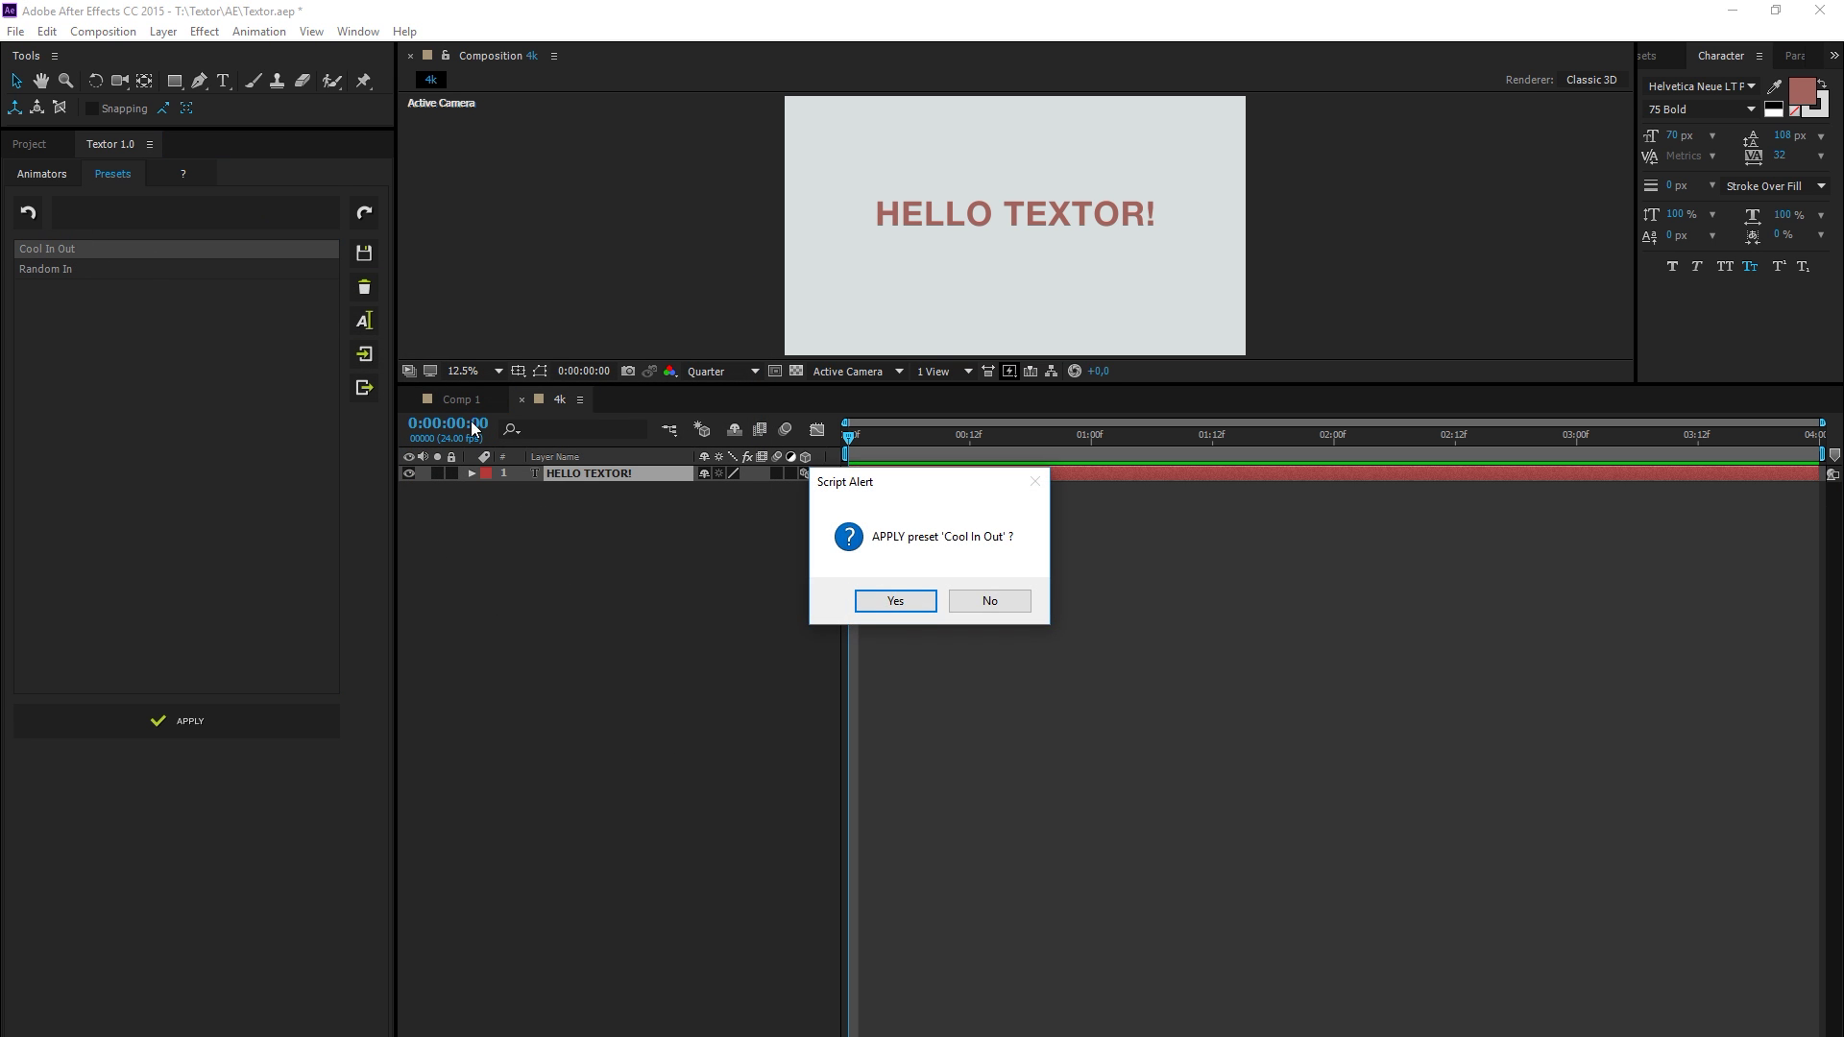
left_click(917, 599)
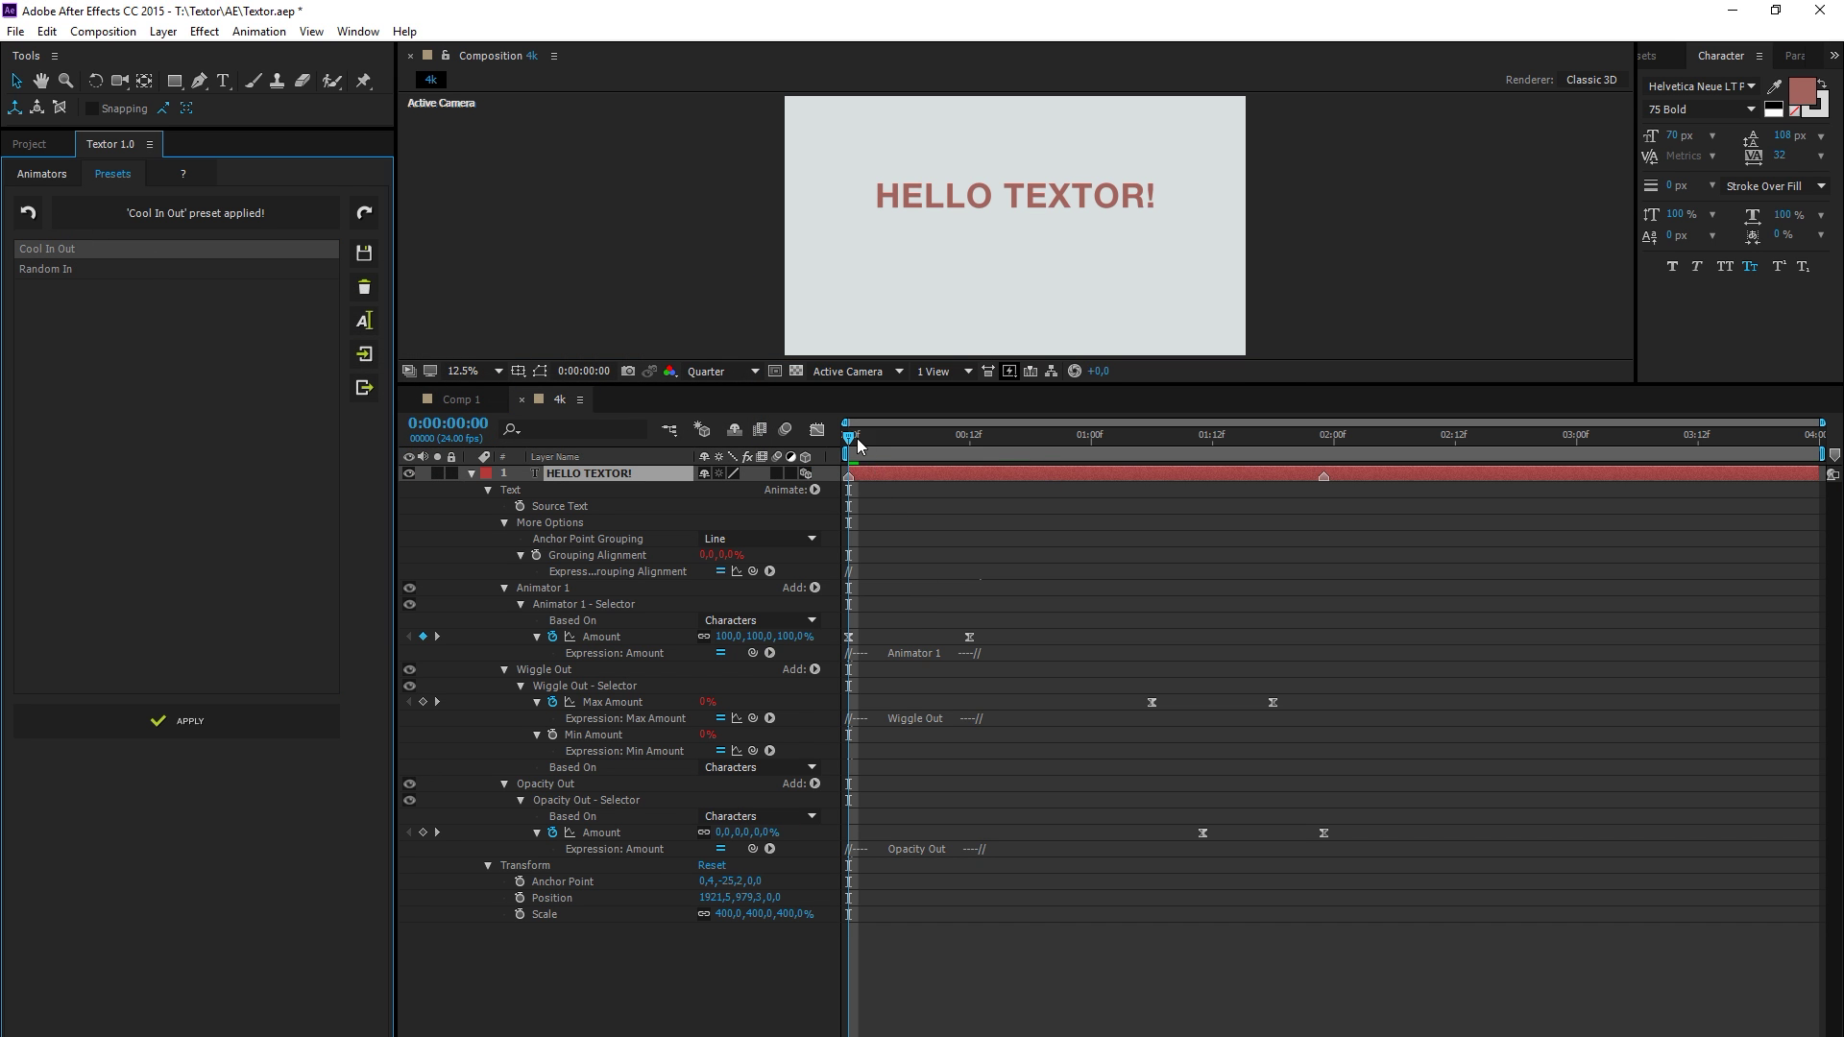
left_click(857, 443)
key("space")
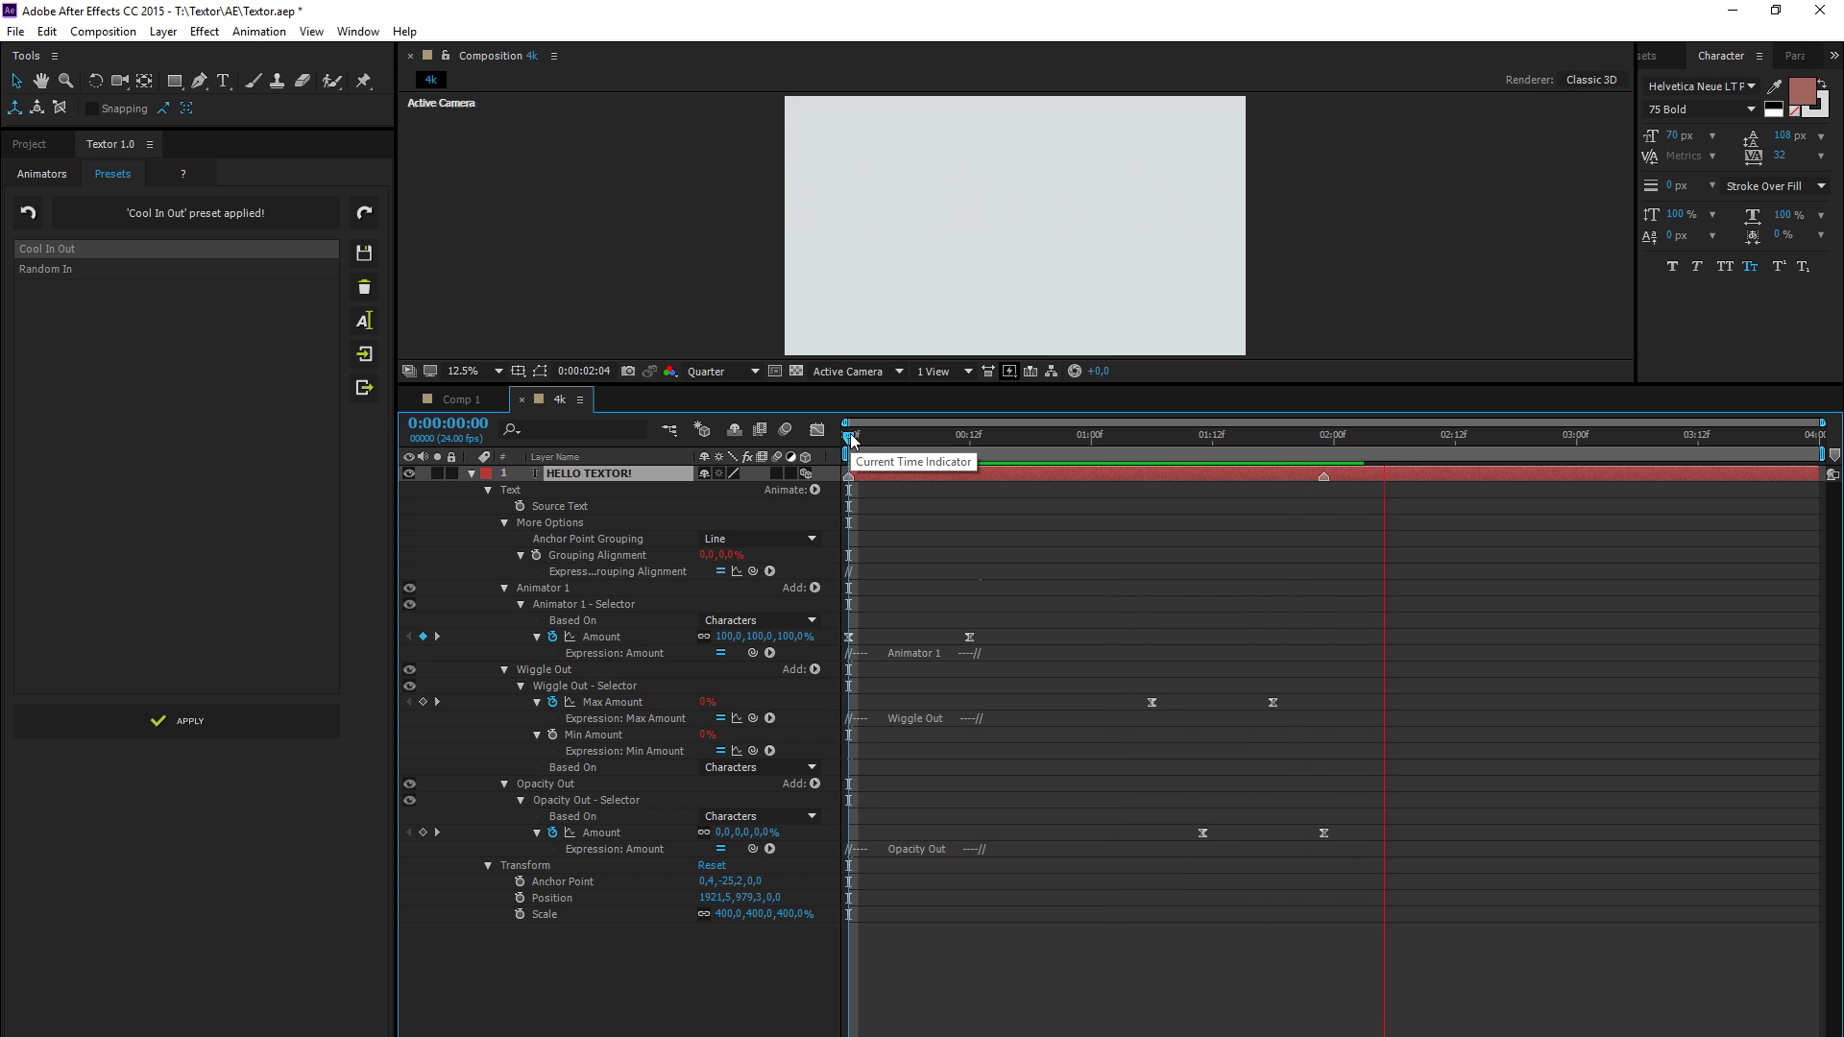
left_click(1535, 446)
key("n")
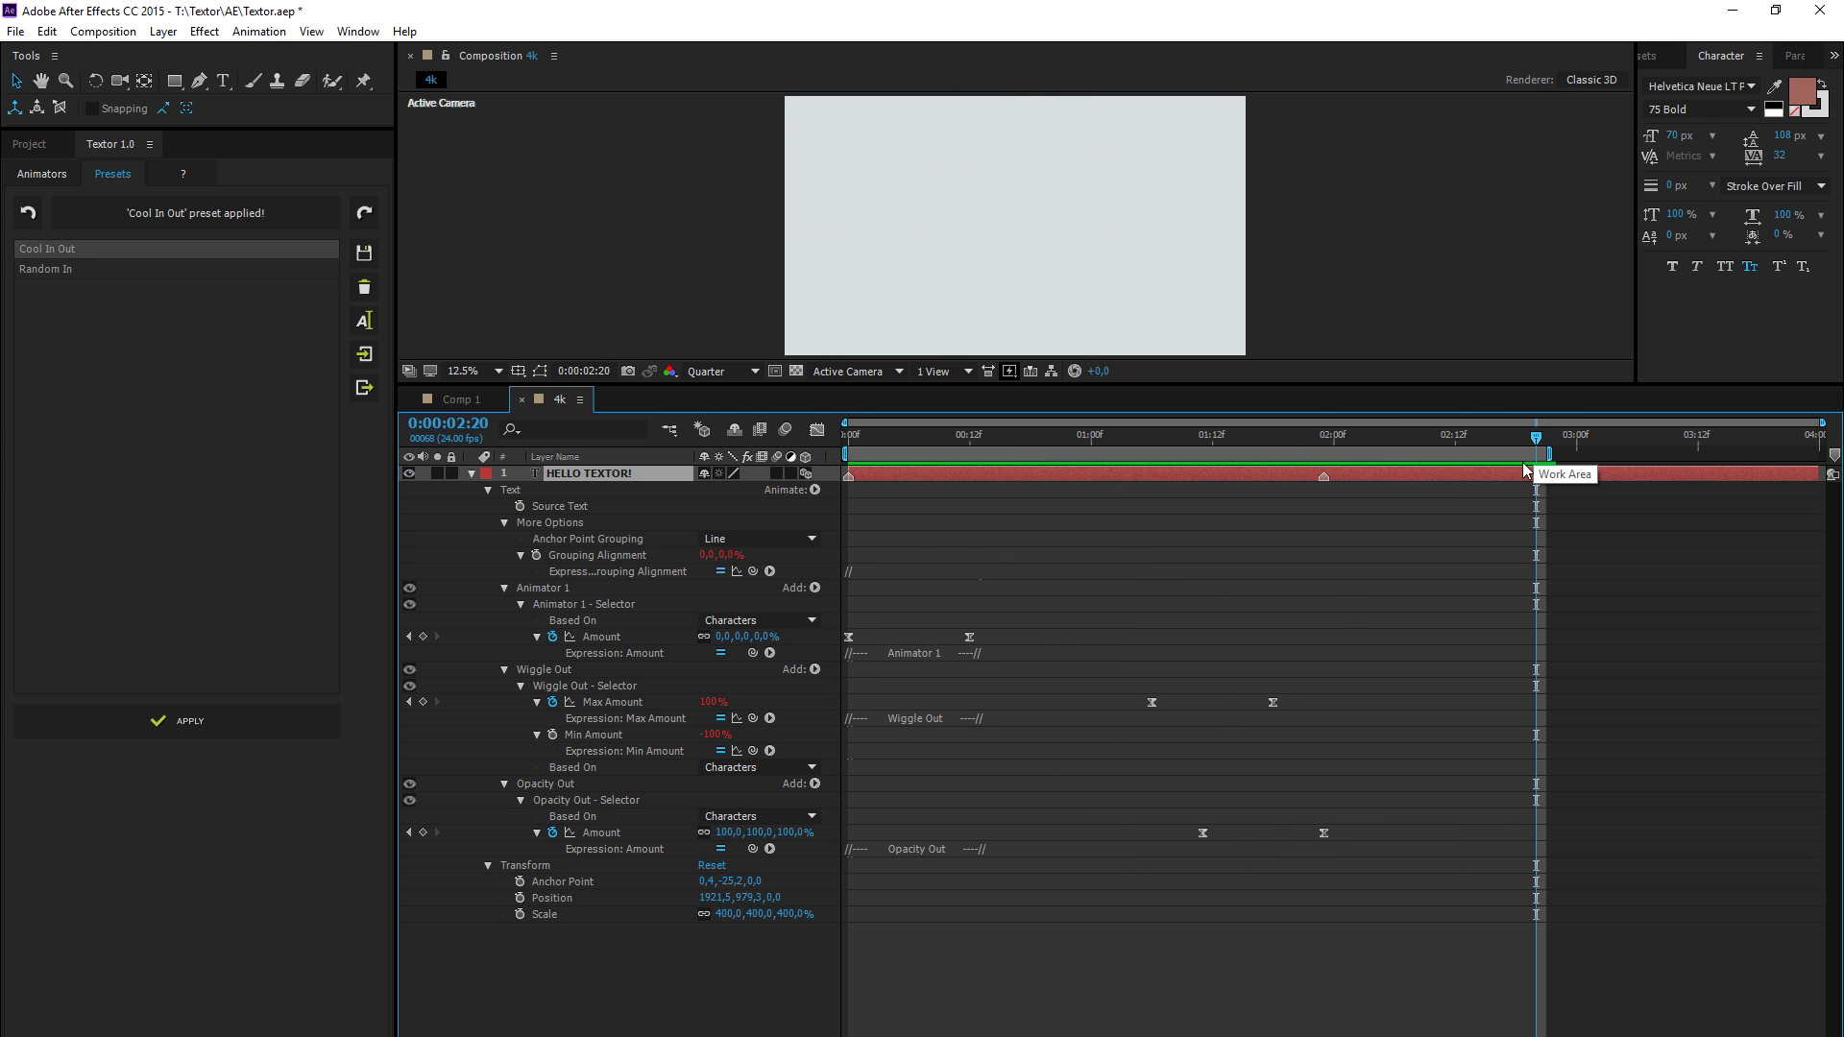
- Inspect Animator 1's transform values, then show Textor's help page with its keyboard shortcuts
left_click(56, 180)
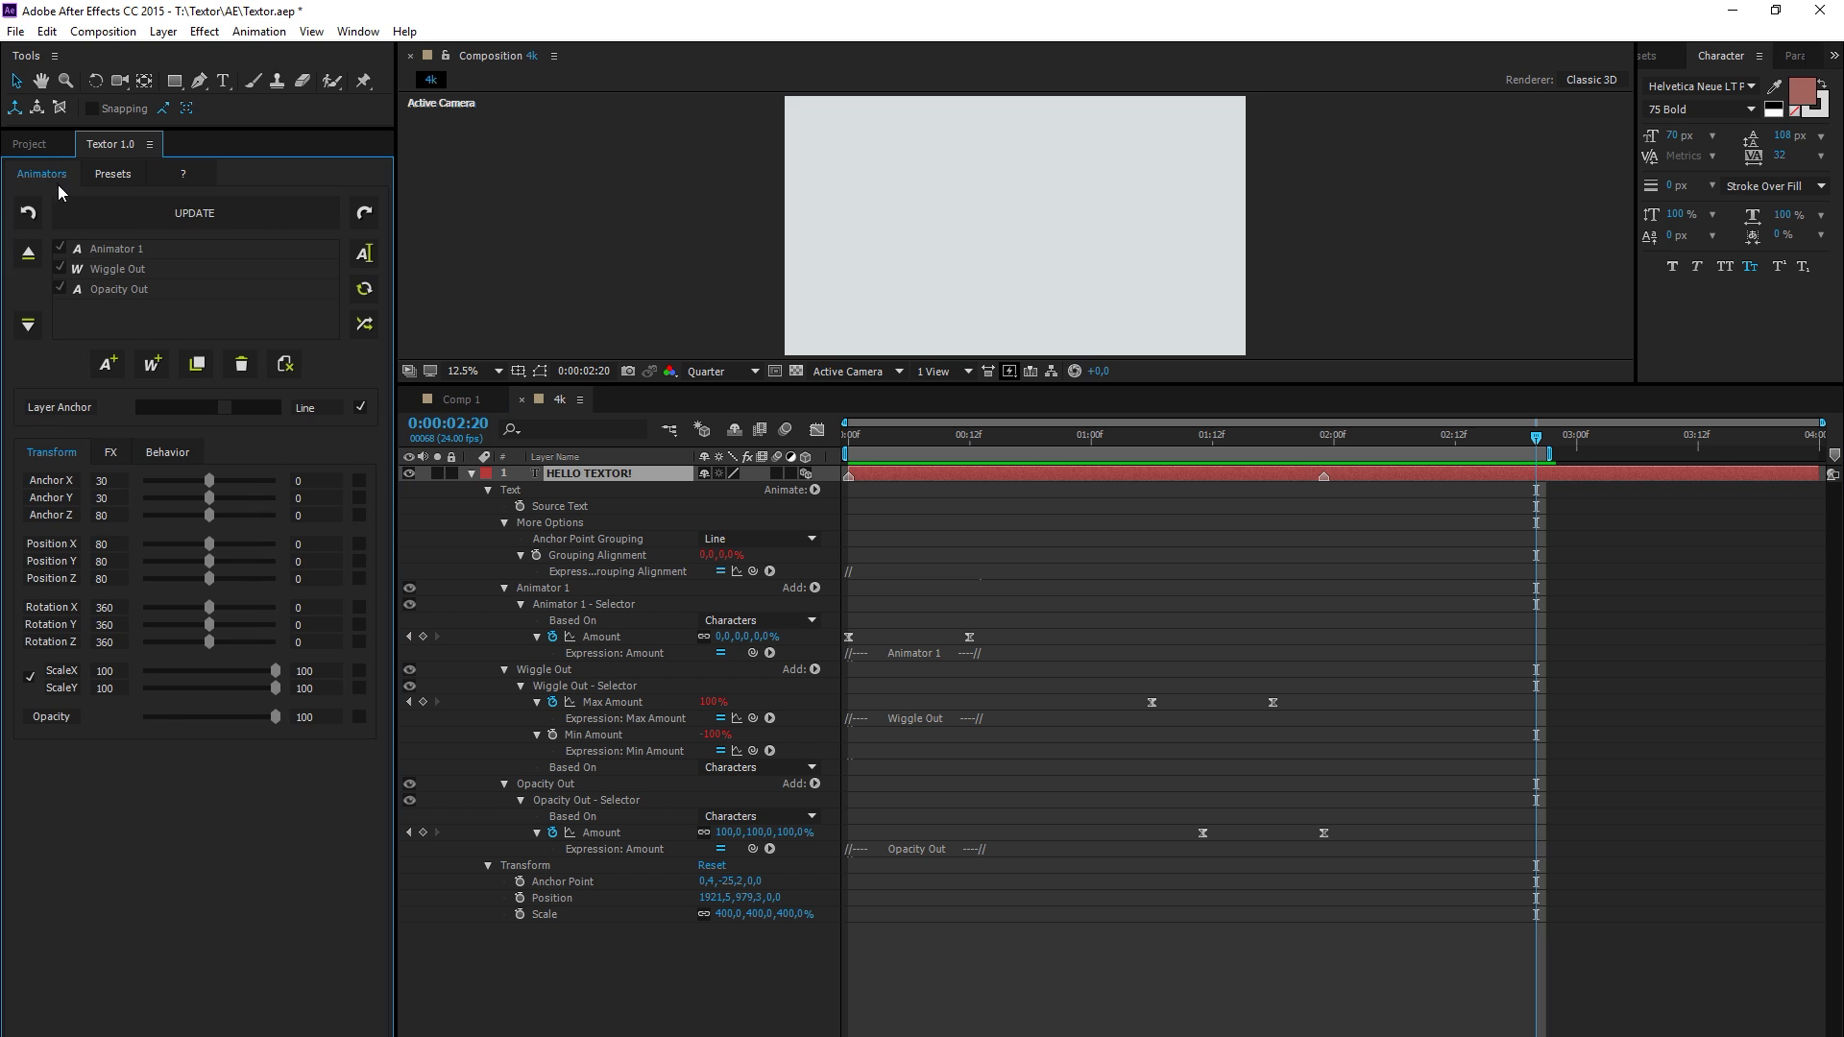
left_click(107, 250)
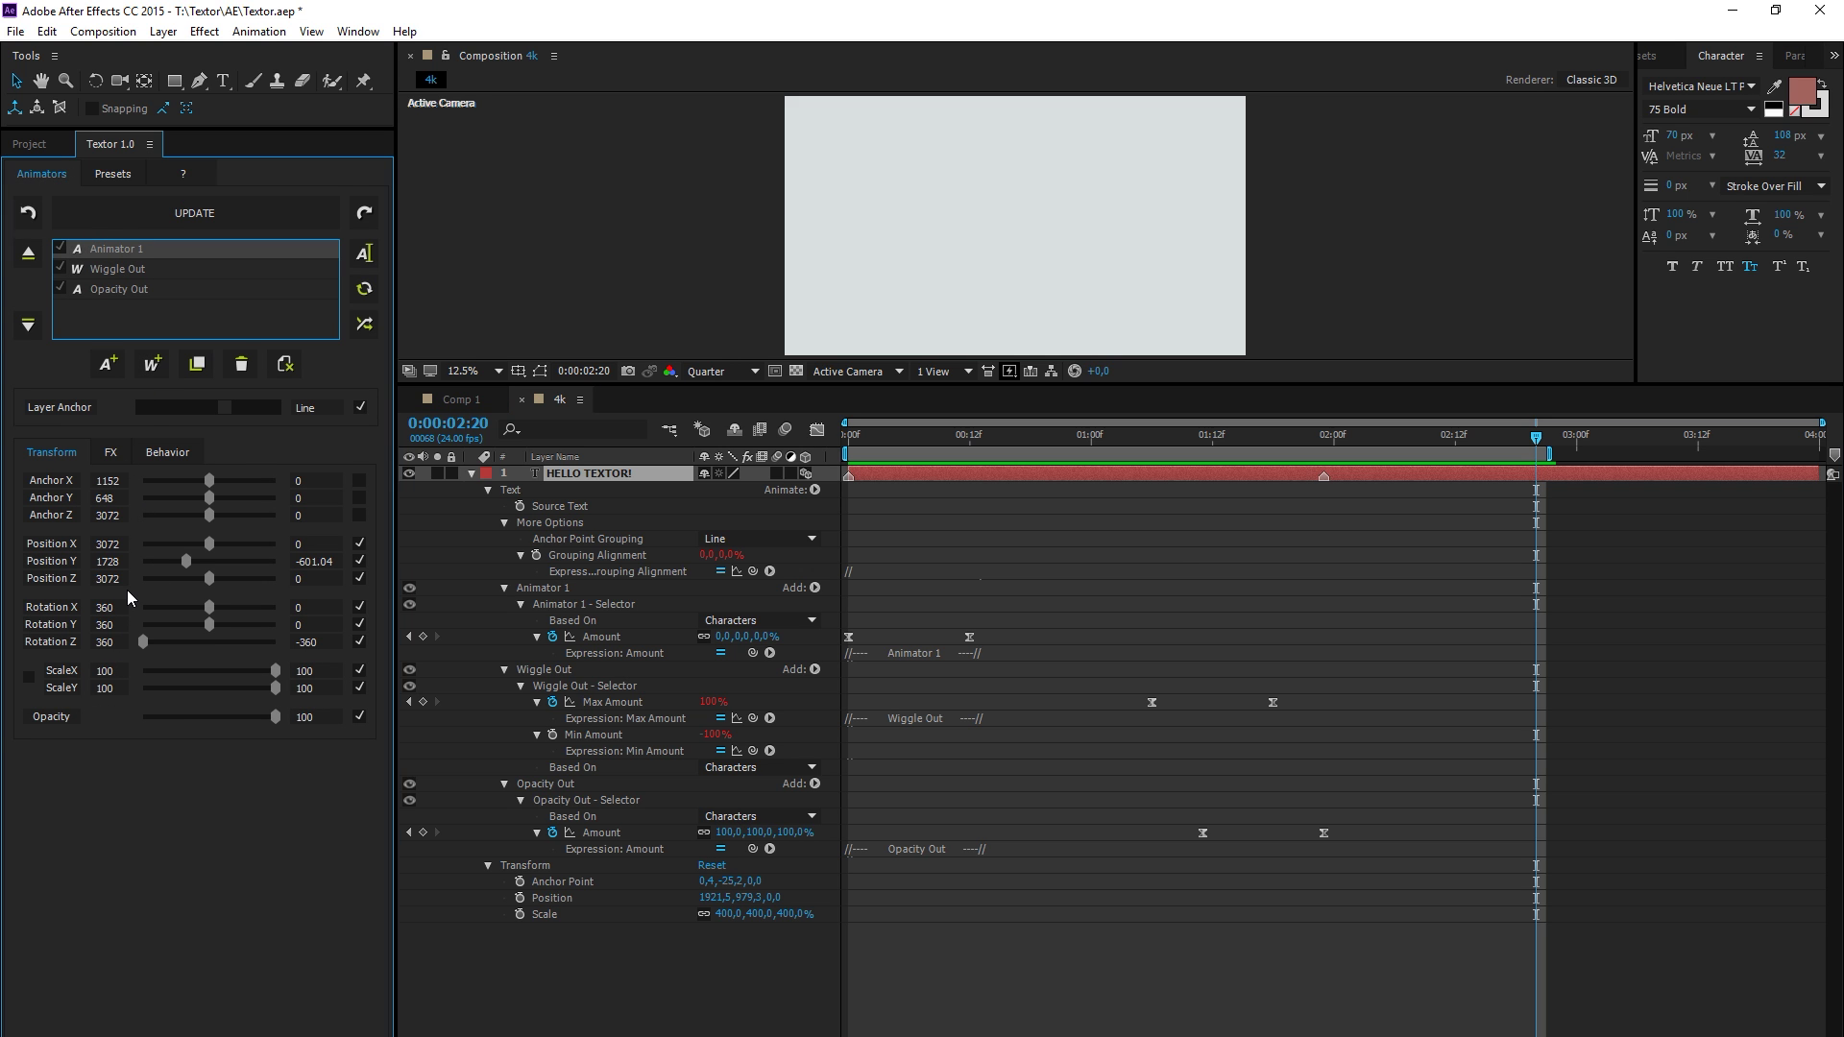
left_click(193, 176)
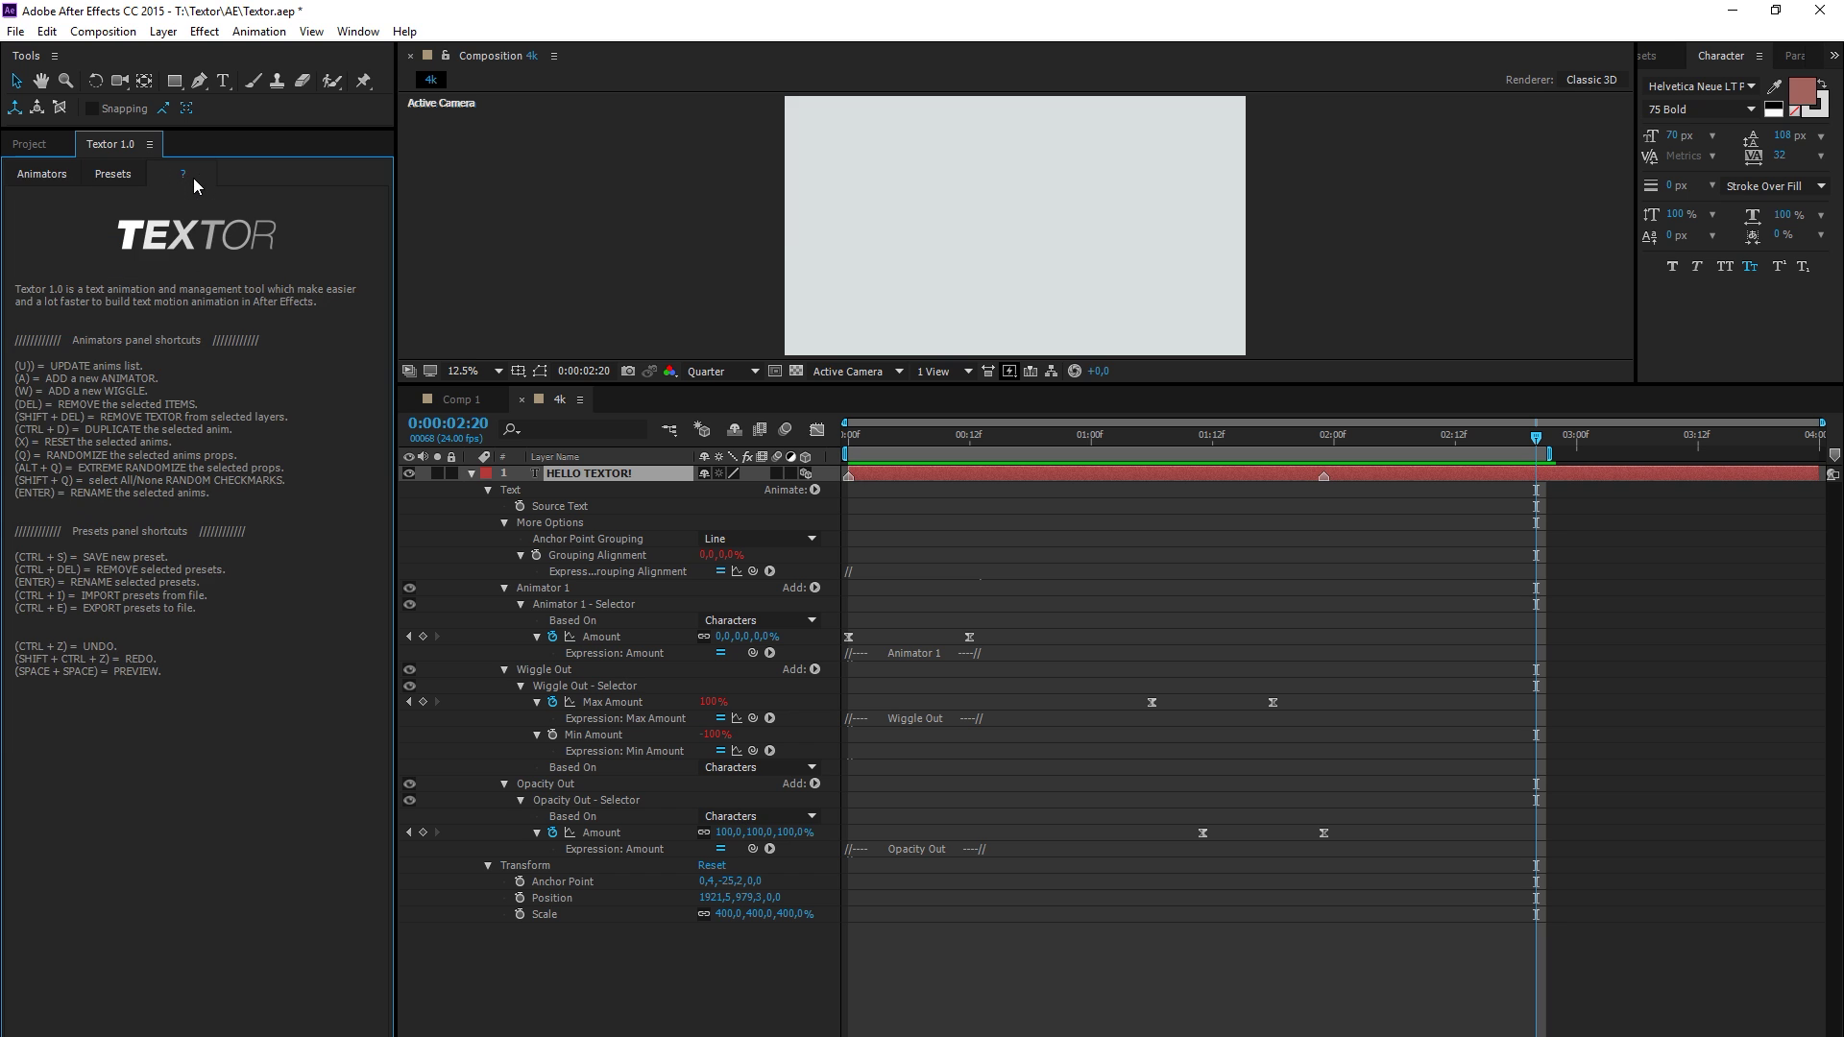